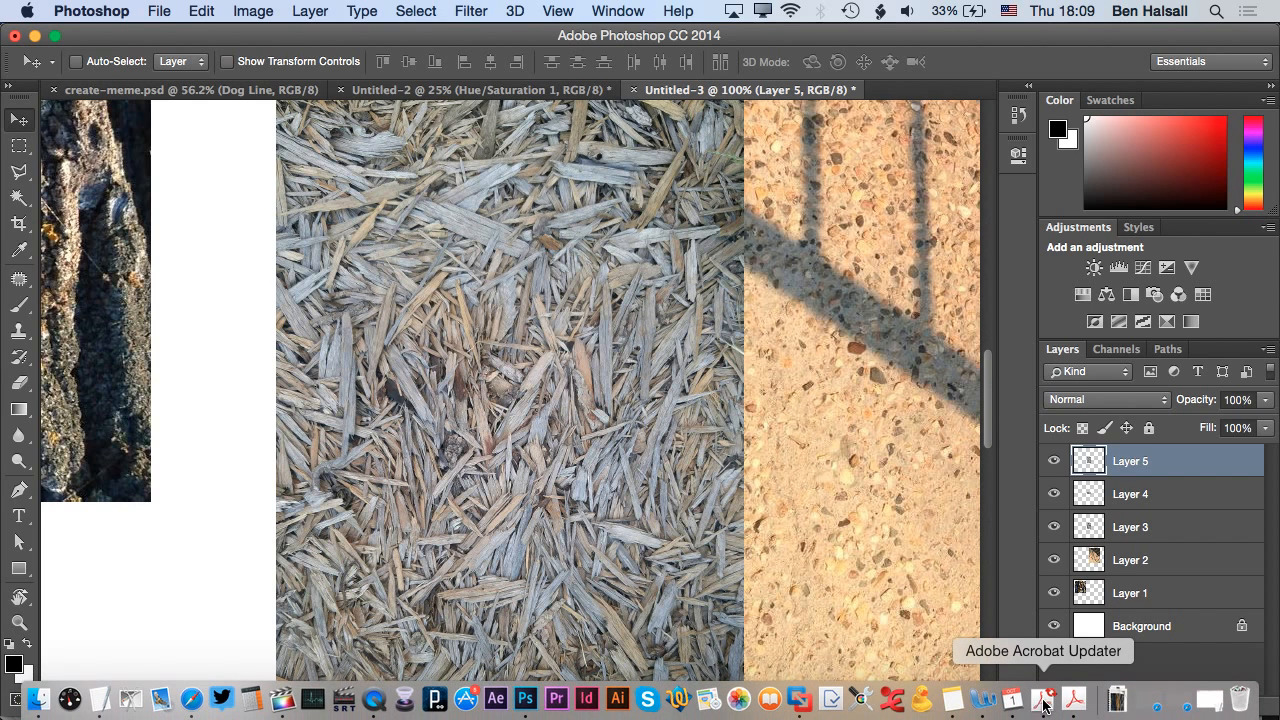
Open the pending Adobe Acrobat update notice and decline the installation
{"action": "left_click", "coordinate": [1043, 706]}
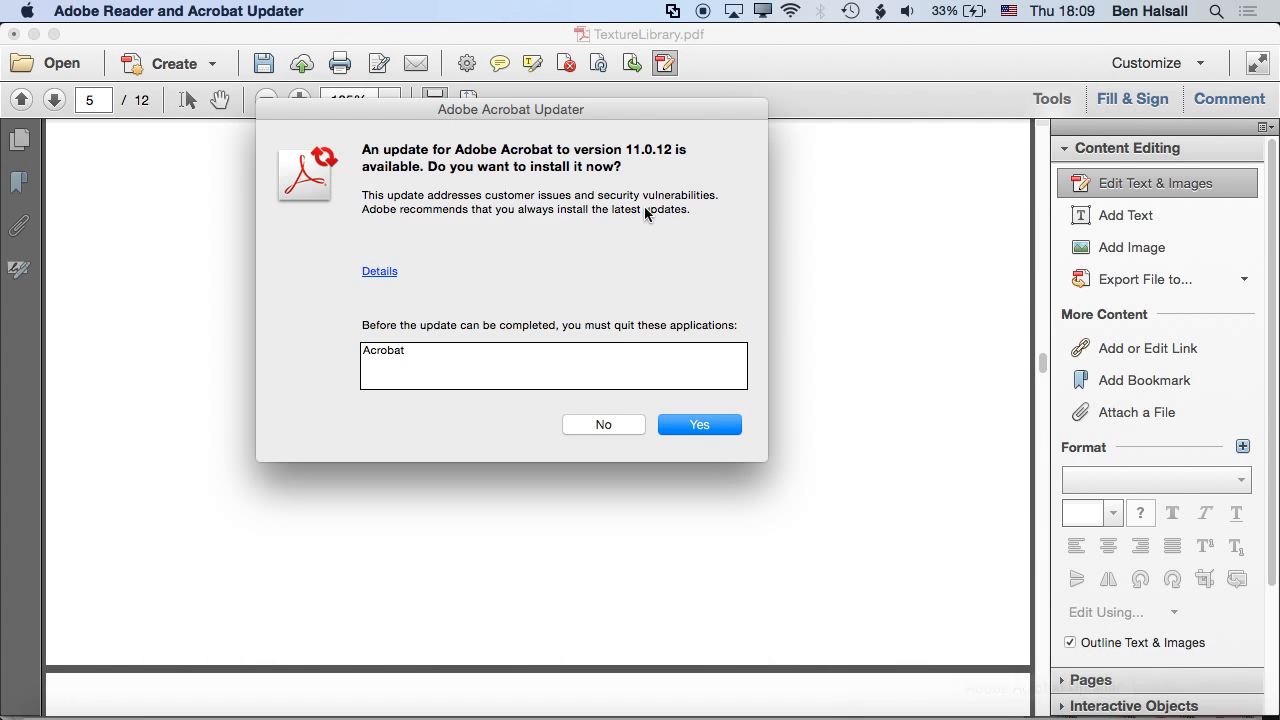
{"action": "left_click", "coordinate": [603, 425]}
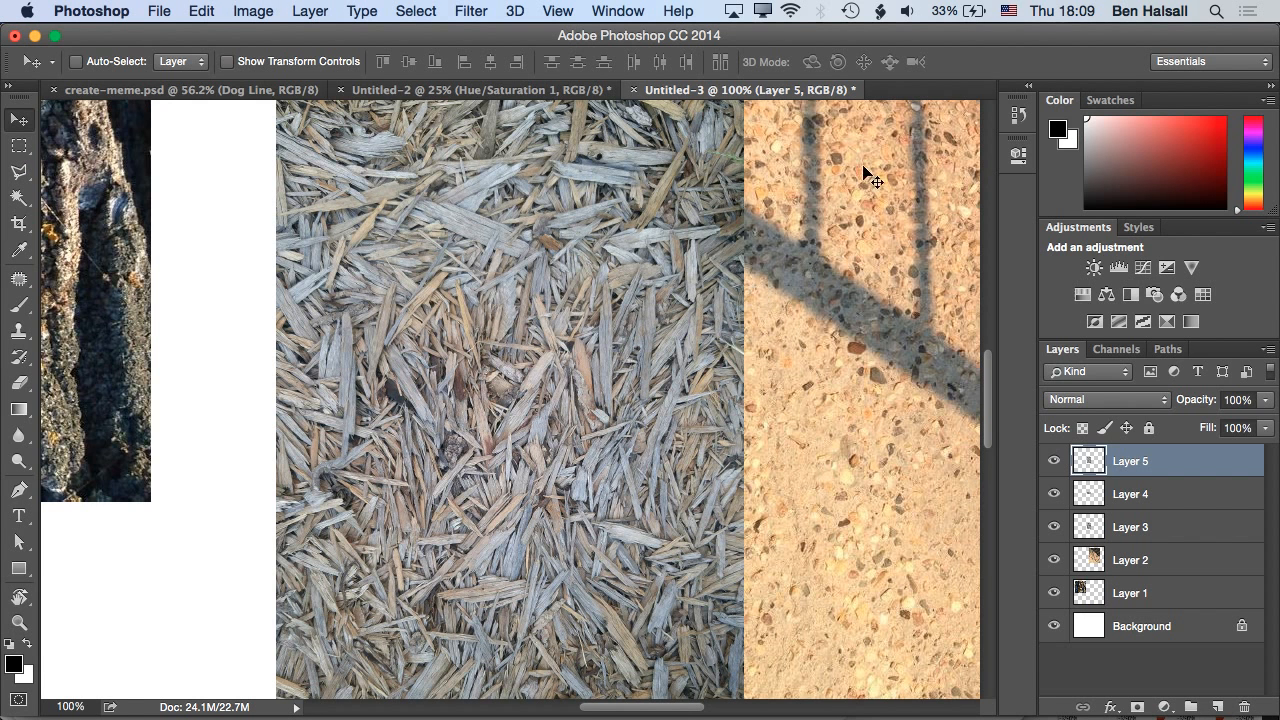
{"action": "left_click", "coordinate": [1248, 12]}
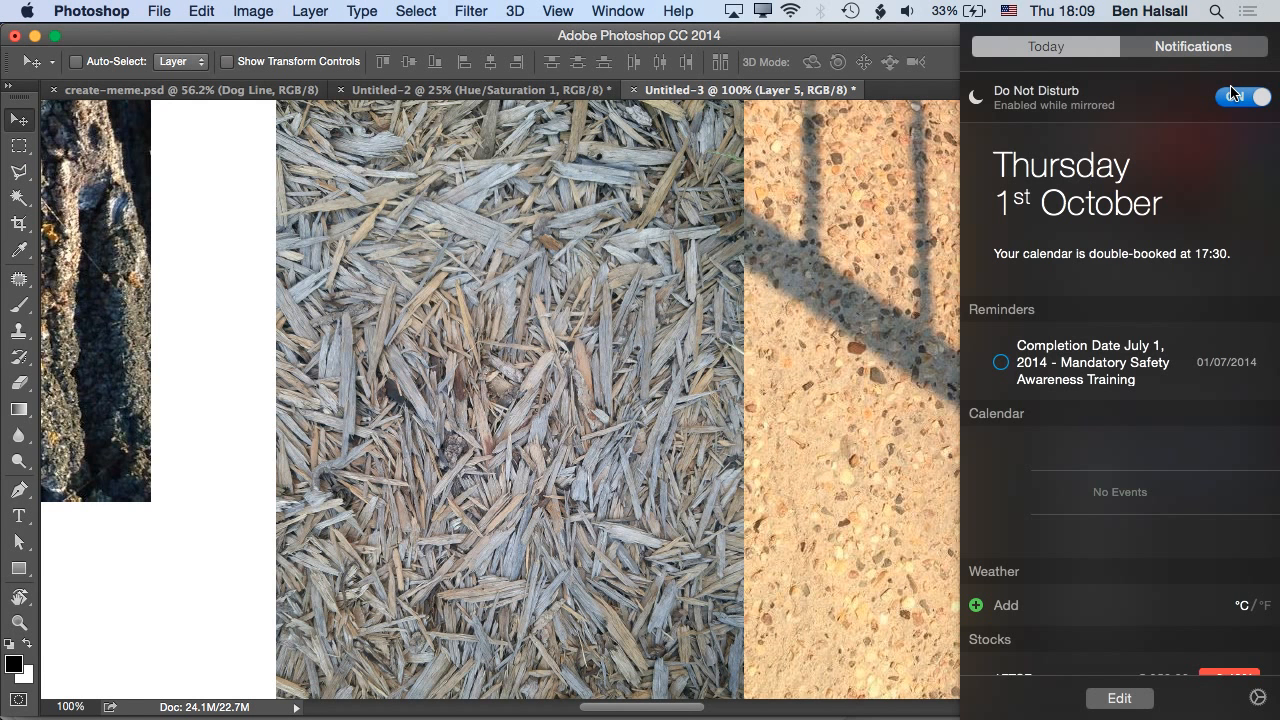
{"action": "left_click", "coordinate": [1216, 11]}
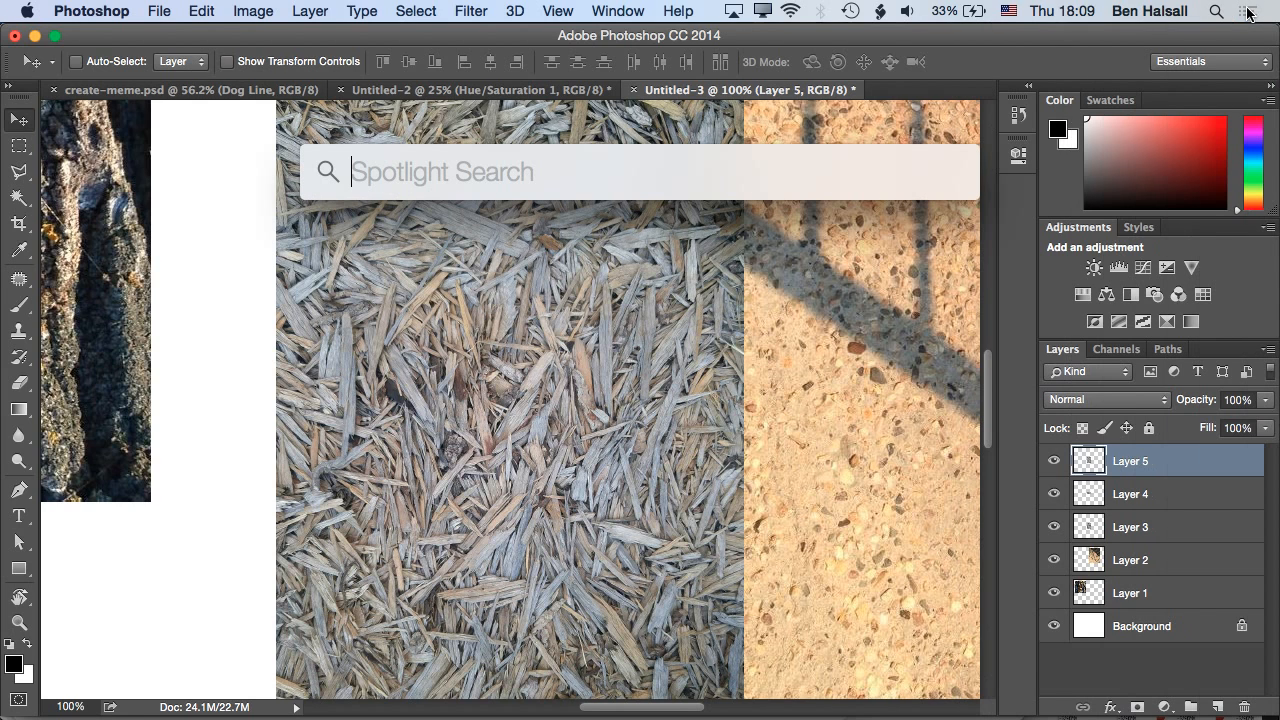
{"action": "left_click", "coordinate": [656, 318]}
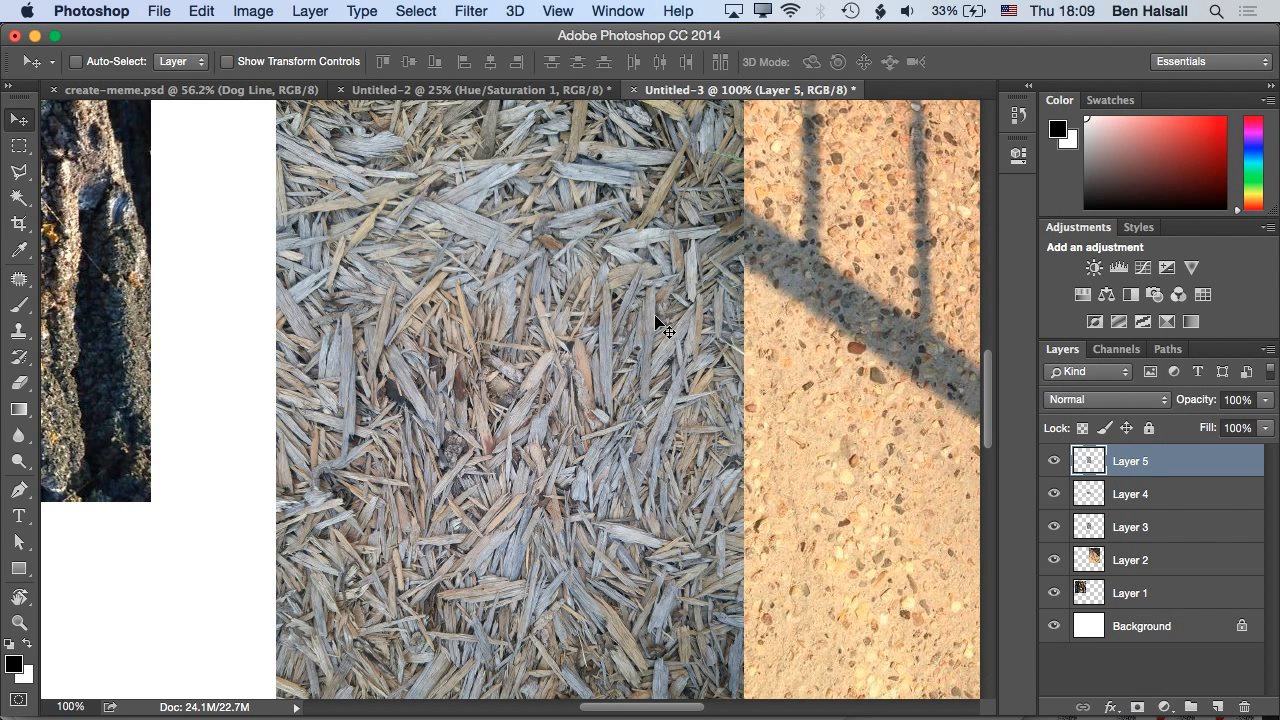
Create a new 468 × 719 pixel RGB document with a white background and add an empty layer
{"action": "key", "text": "super+n"}
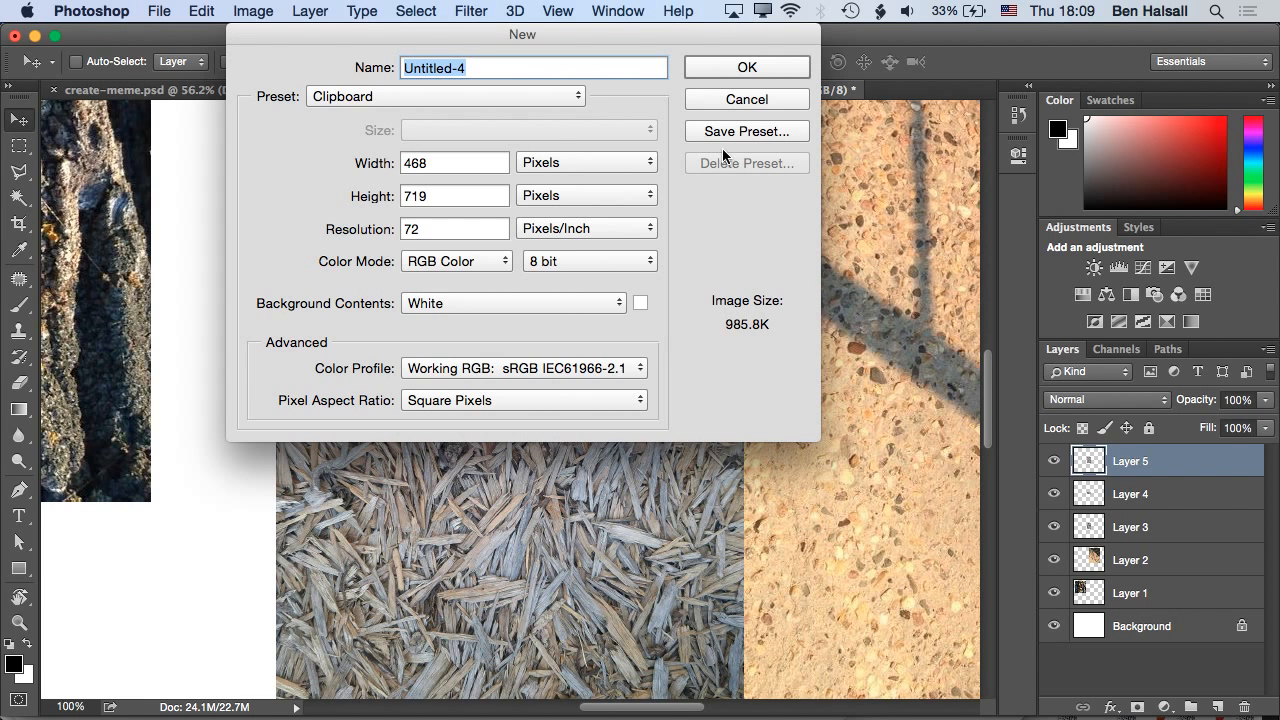
{"action": "left_click", "coordinate": [747, 68]}
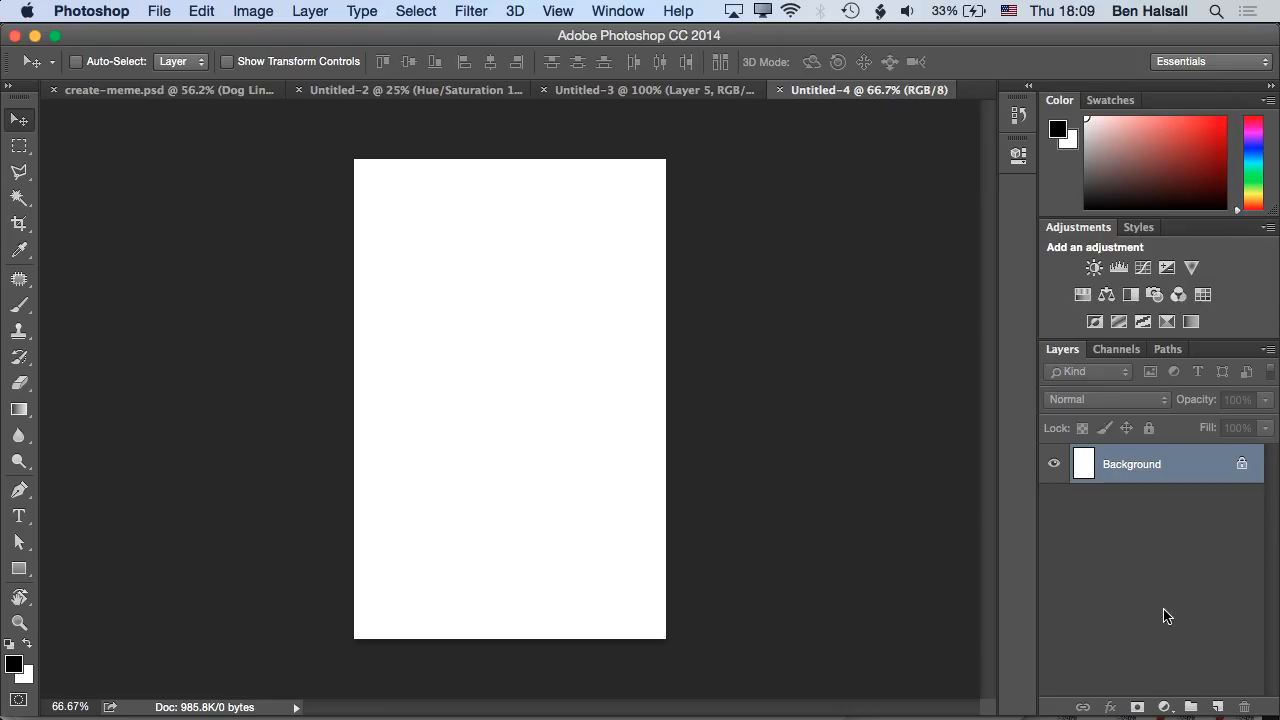
{"action": "left_click", "coordinate": [1218, 708]}
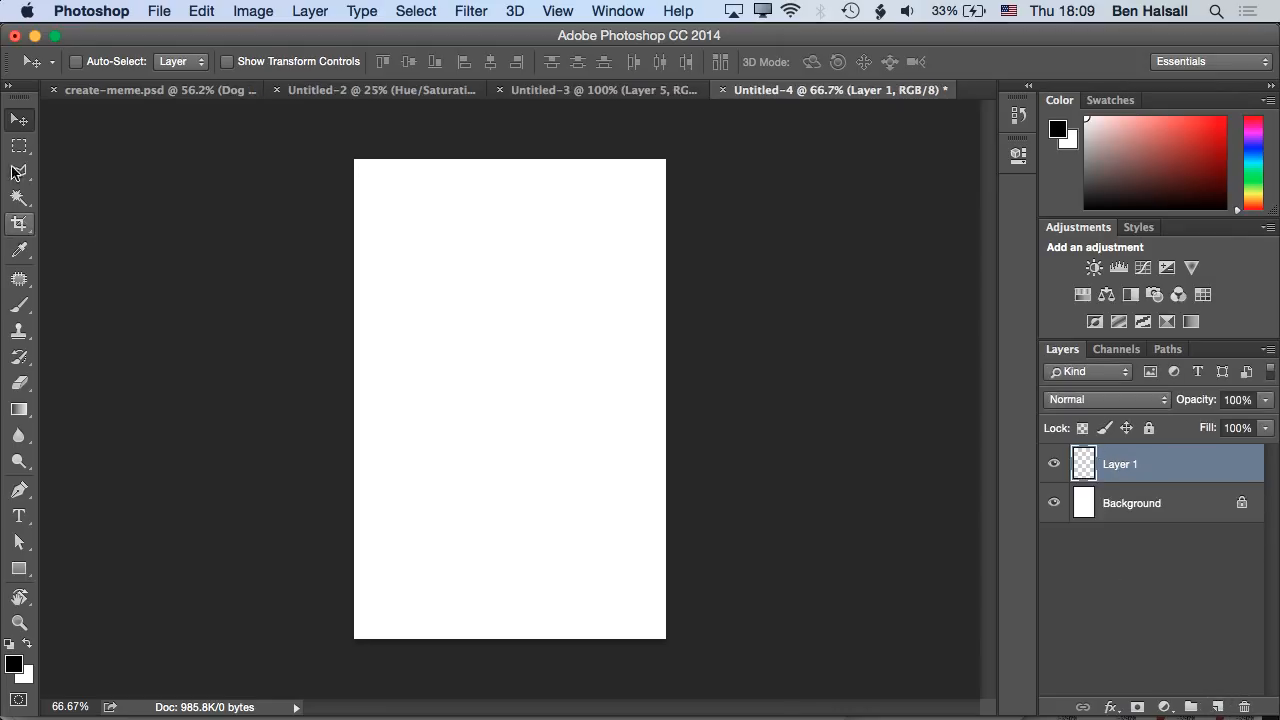
Select a roughly square area near the canvas's upper-left corner and fill it with Black at 100% opacity
{"action": "left_click", "coordinate": [20, 147]}
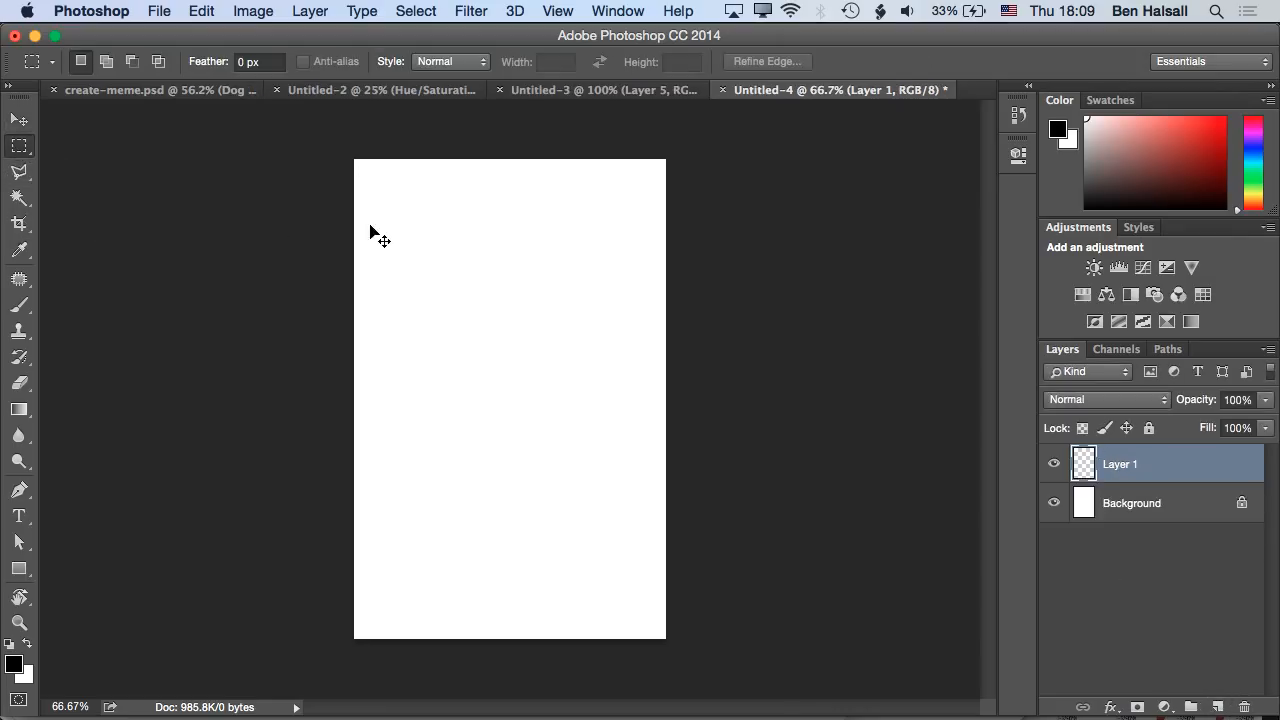
{"action": "key", "text": "super+plus"}
{"action": "left_click_drag", "start_coordinate": [338, 195], "coordinate": [435, 284]}
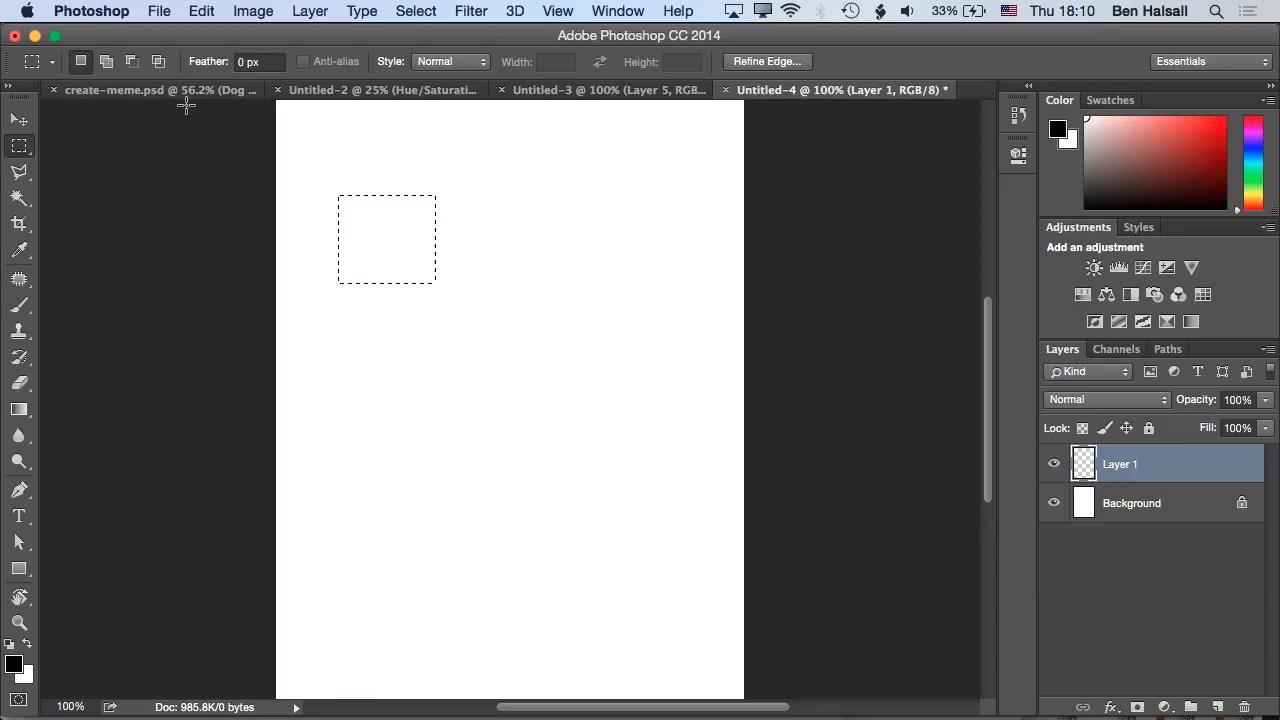
{"action": "key", "text": "shift"}
{"action": "key", "text": "shift+BackSpace"}
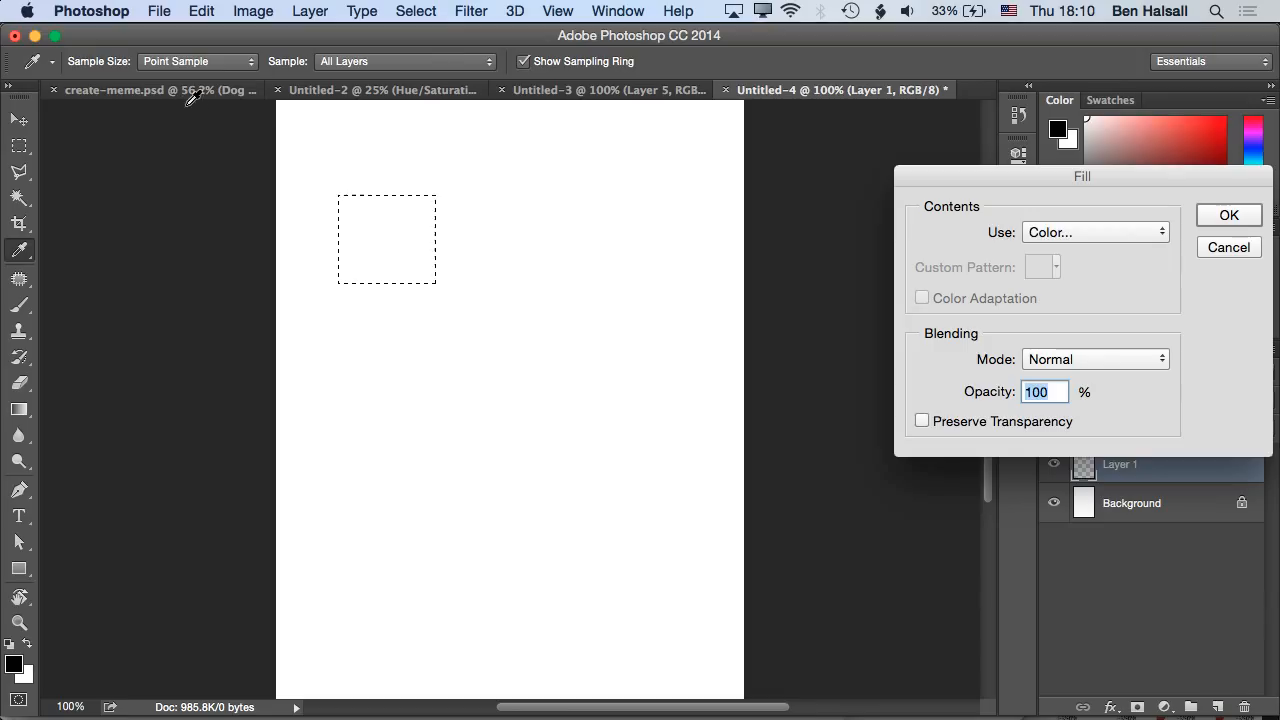
{"action": "left_click_drag", "start_coordinate": [942, 175], "coordinate": [729, 133]}
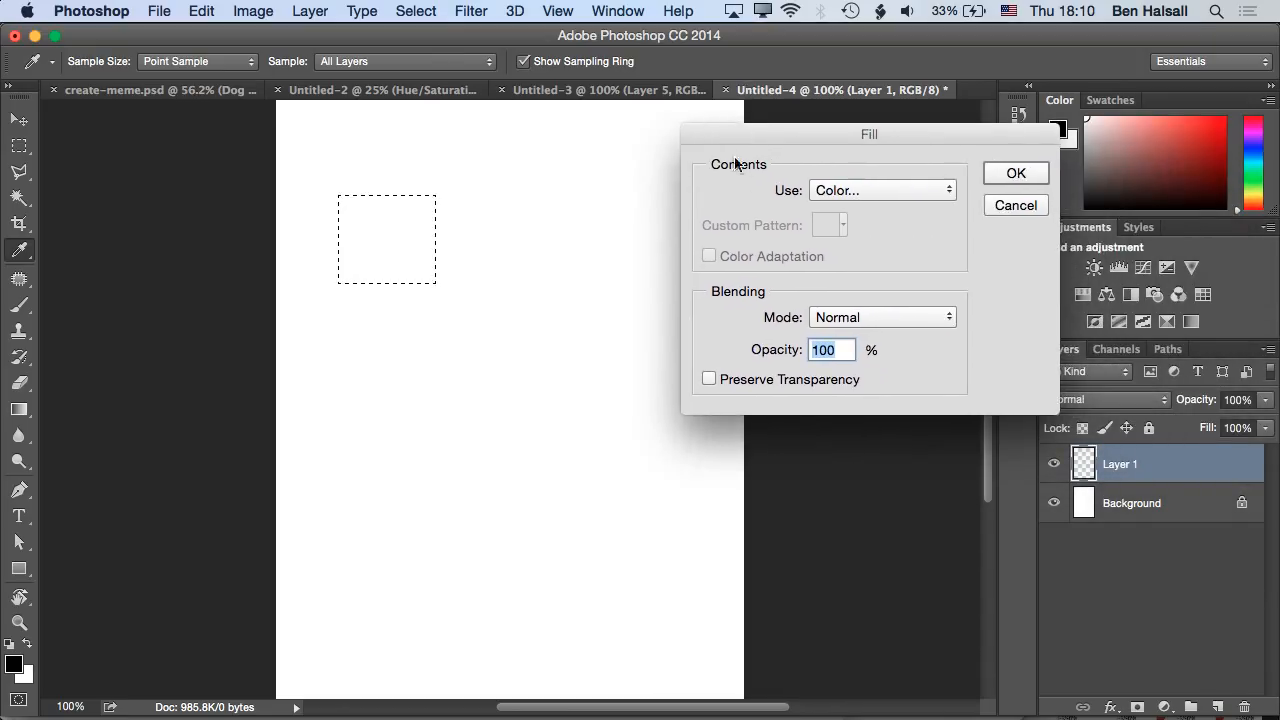
{"action": "left_click", "coordinate": [836, 189]}
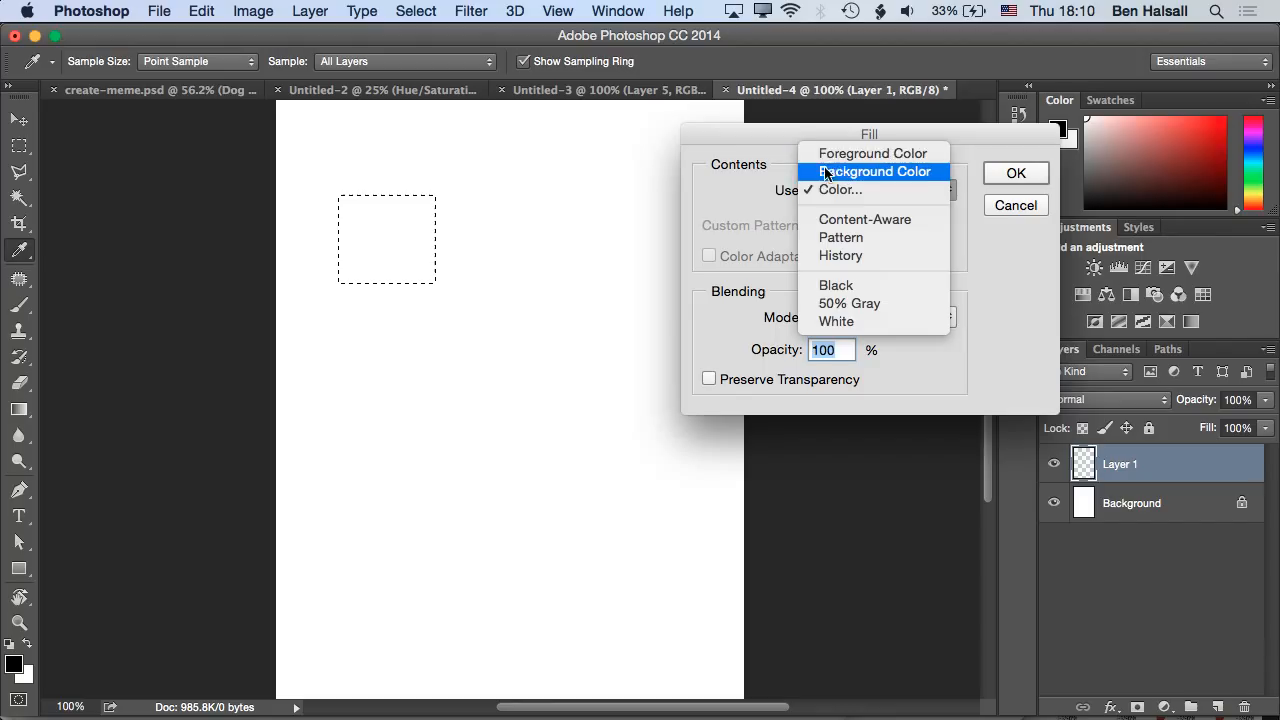
{"action": "left_click", "coordinate": [832, 287]}
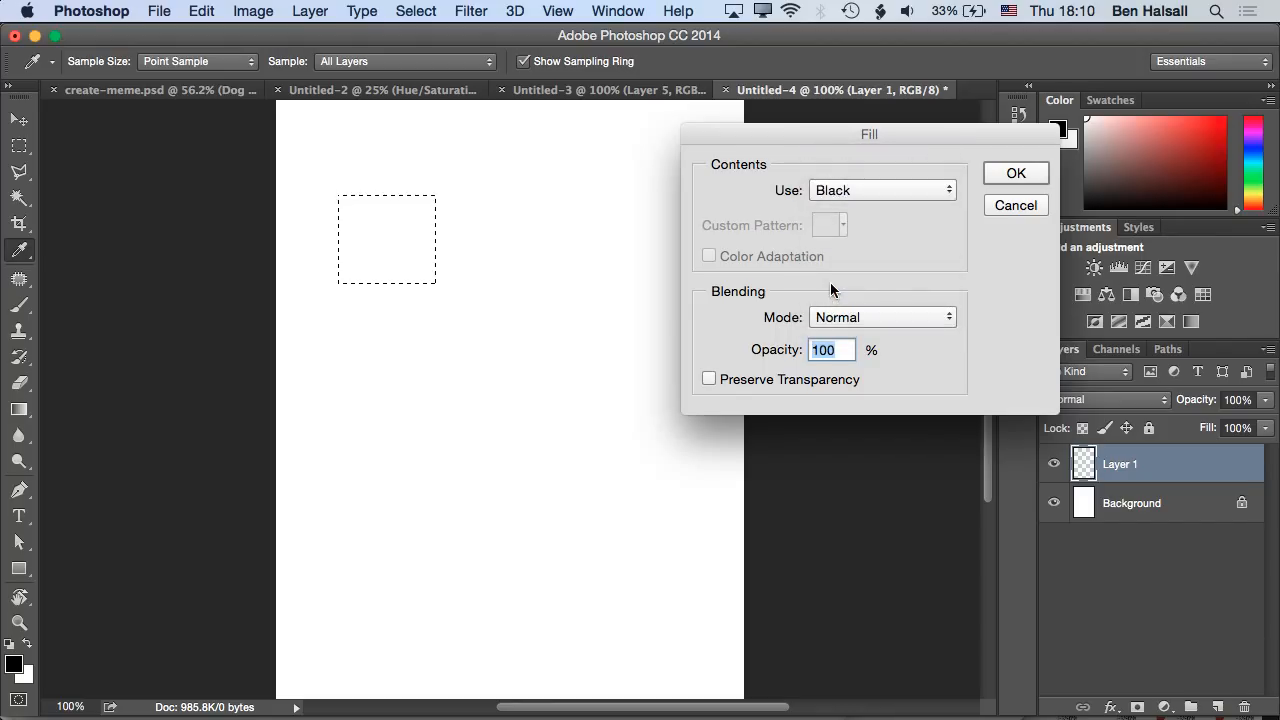
{"action": "left_click", "coordinate": [1012, 173]}
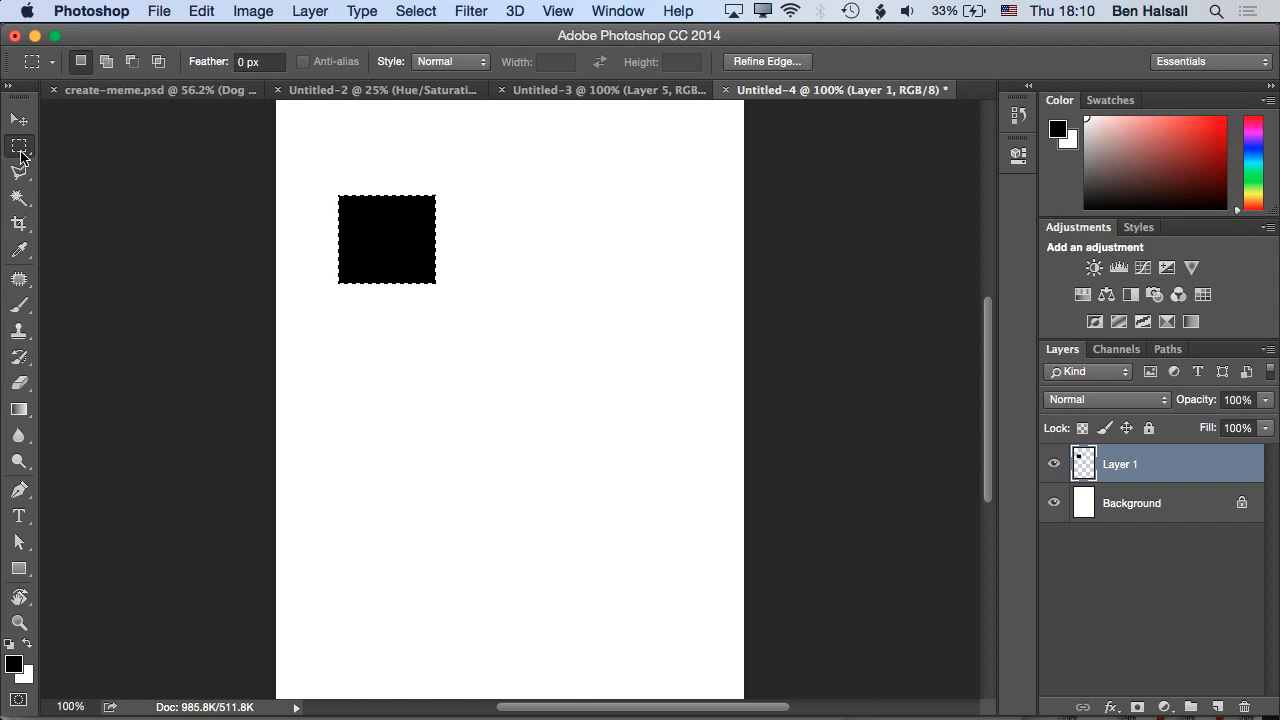
Move the selection outline directly below the black square and fill it with 50% Gray
{"action": "left_click_drag", "start_coordinate": [374, 257], "coordinate": [398, 352]}
{"action": "key", "text": "shift+BackSpace"}
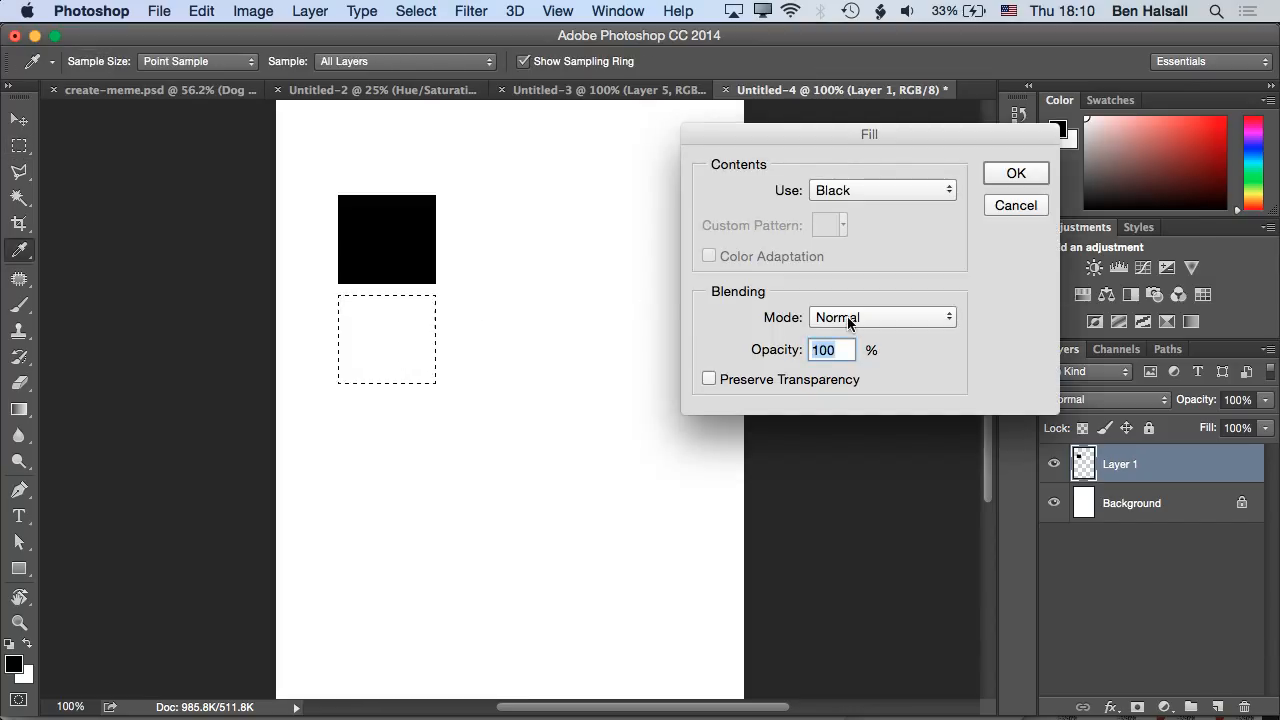
{"action": "left_click", "coordinate": [862, 190]}
{"action": "left_click", "coordinate": [856, 206]}
{"action": "left_click", "coordinate": [1016, 173]}
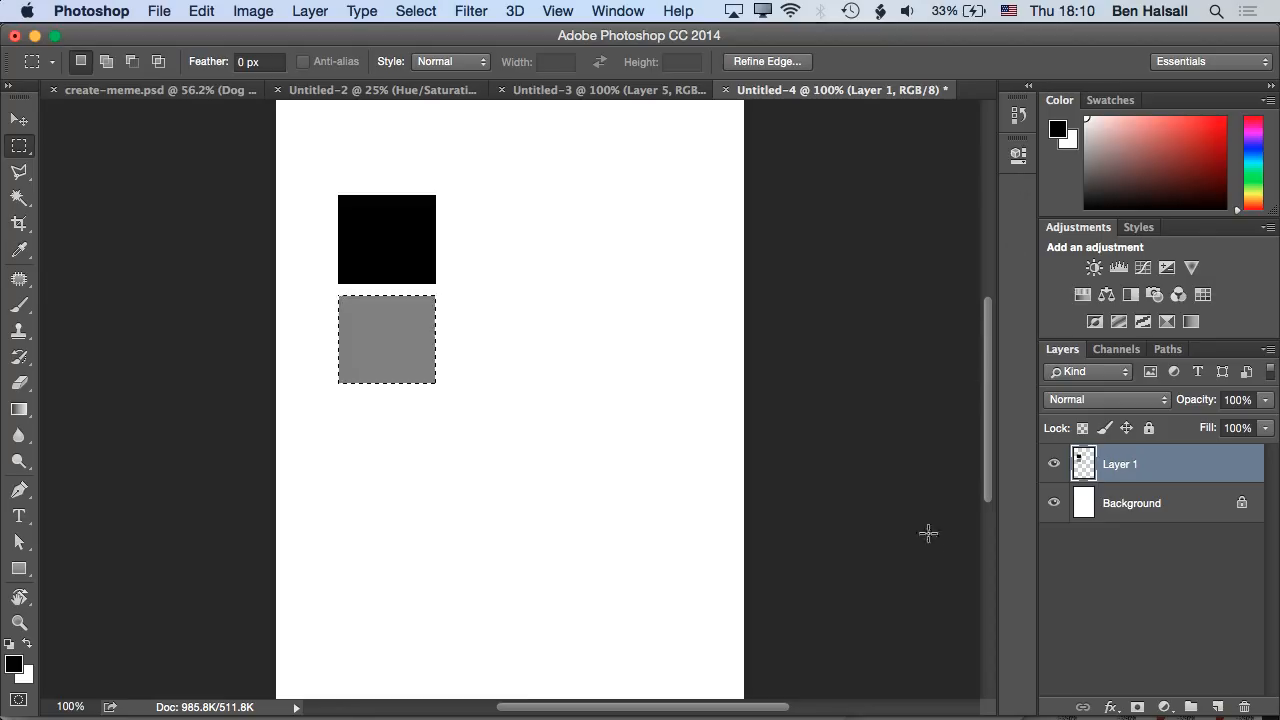
Hide the Background layer, then move the selection outline below the gray square and fill it with White
{"action": "left_click", "coordinate": [1054, 503]}
{"action": "left_click_drag", "start_coordinate": [389, 349], "coordinate": [379, 457]}
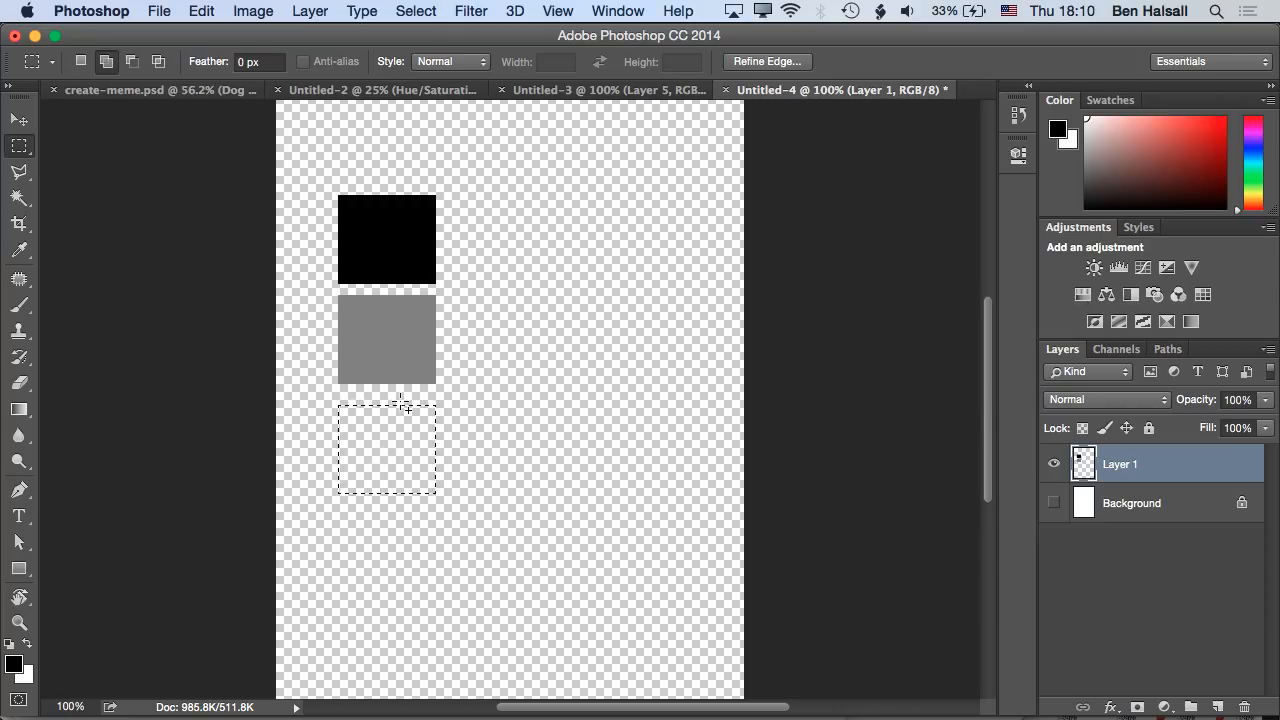
{"action": "key", "text": "shift+BackSpace"}
{"action": "left_click", "coordinate": [853, 193]}
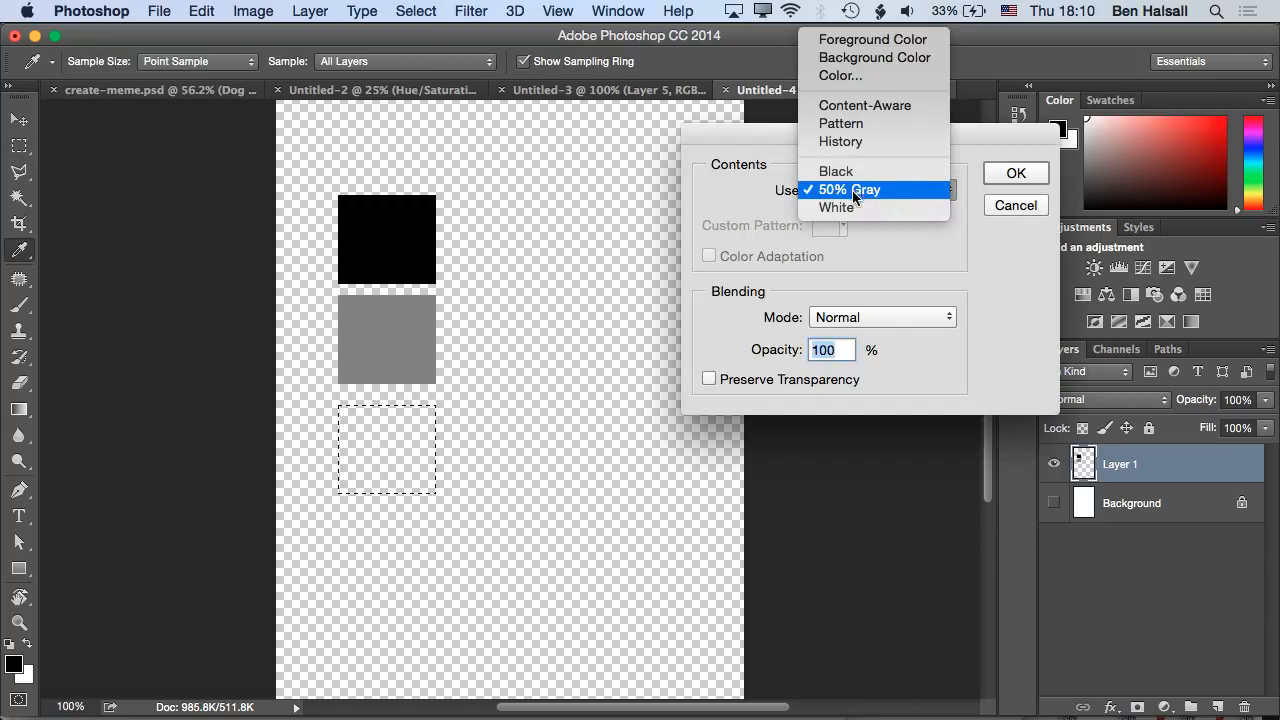
{"action": "left_click", "coordinate": [841, 206]}
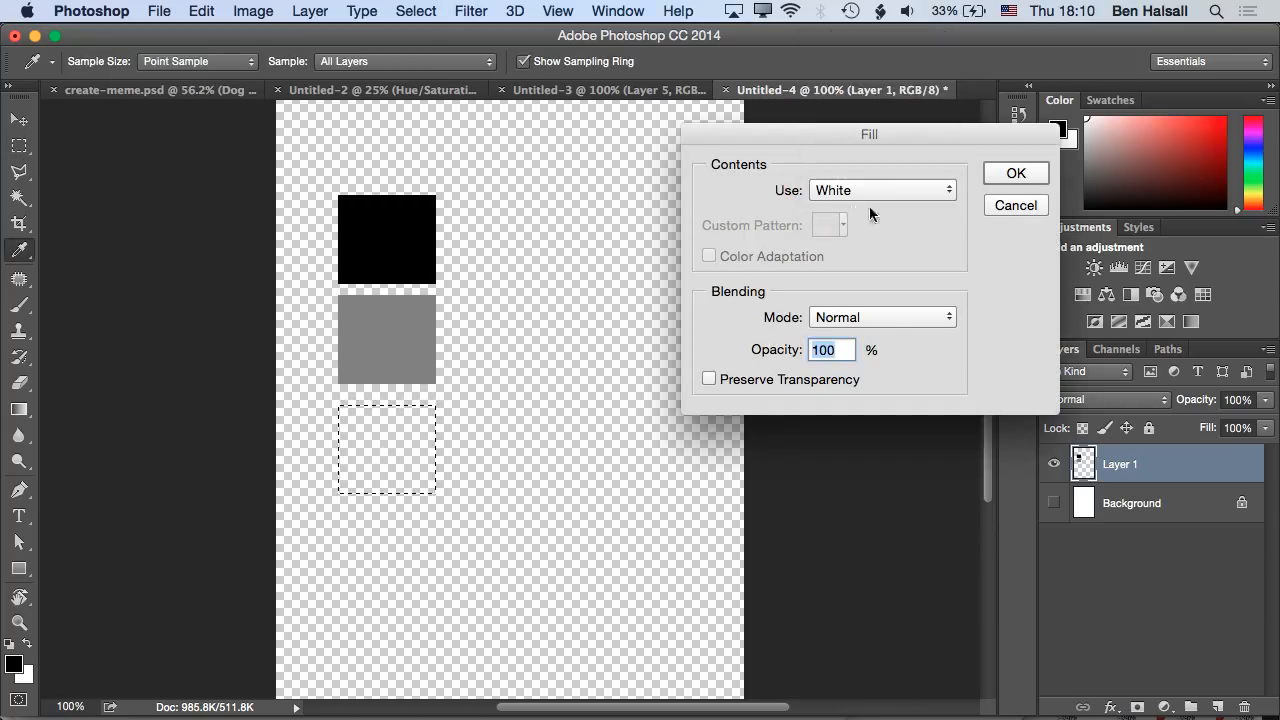
{"action": "left_click", "coordinate": [1013, 174]}
Fill a tall rectangular selection beside the three squares with a vertical black-to-white linear gradient and shift it slightly to the right
{"action": "left_click_drag", "start_coordinate": [460, 194], "coordinate": [560, 497]}
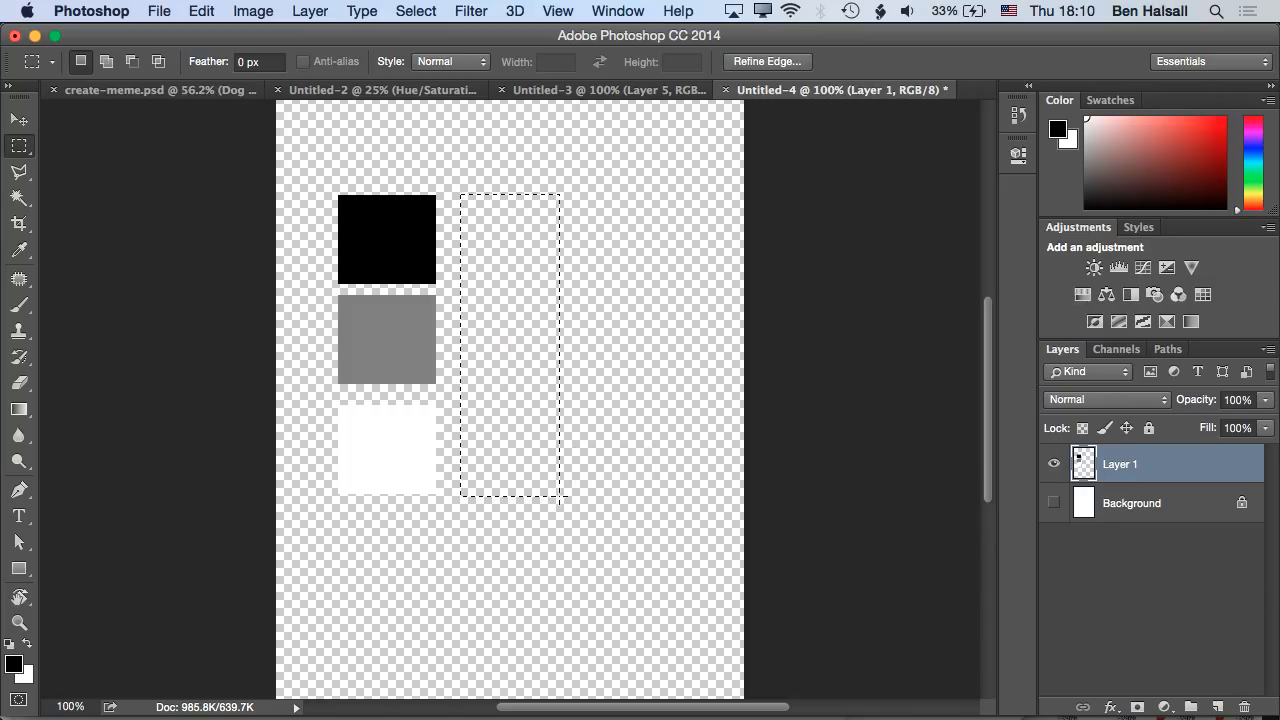
{"action": "left_click", "coordinate": [19, 410]}
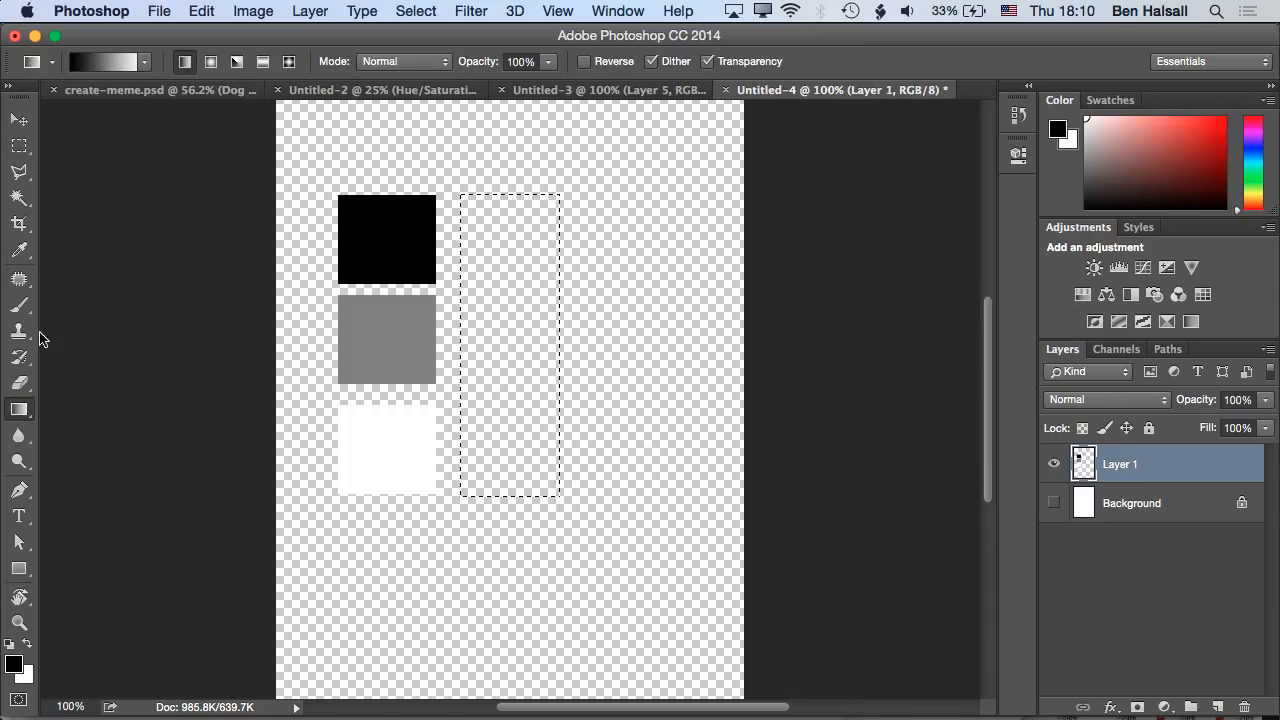
{"action": "left_click", "coordinate": [145, 62]}
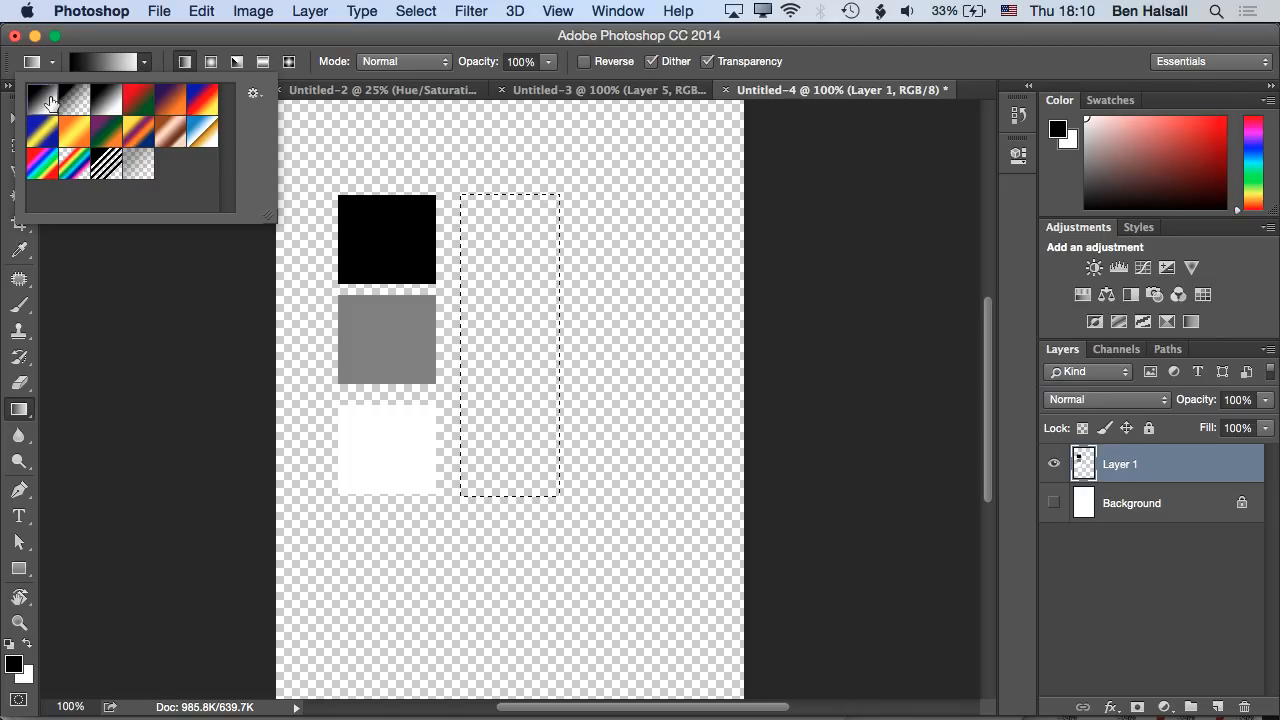
{"action": "left_click_drag", "start_coordinate": [503, 177], "coordinate": [500, 252]}
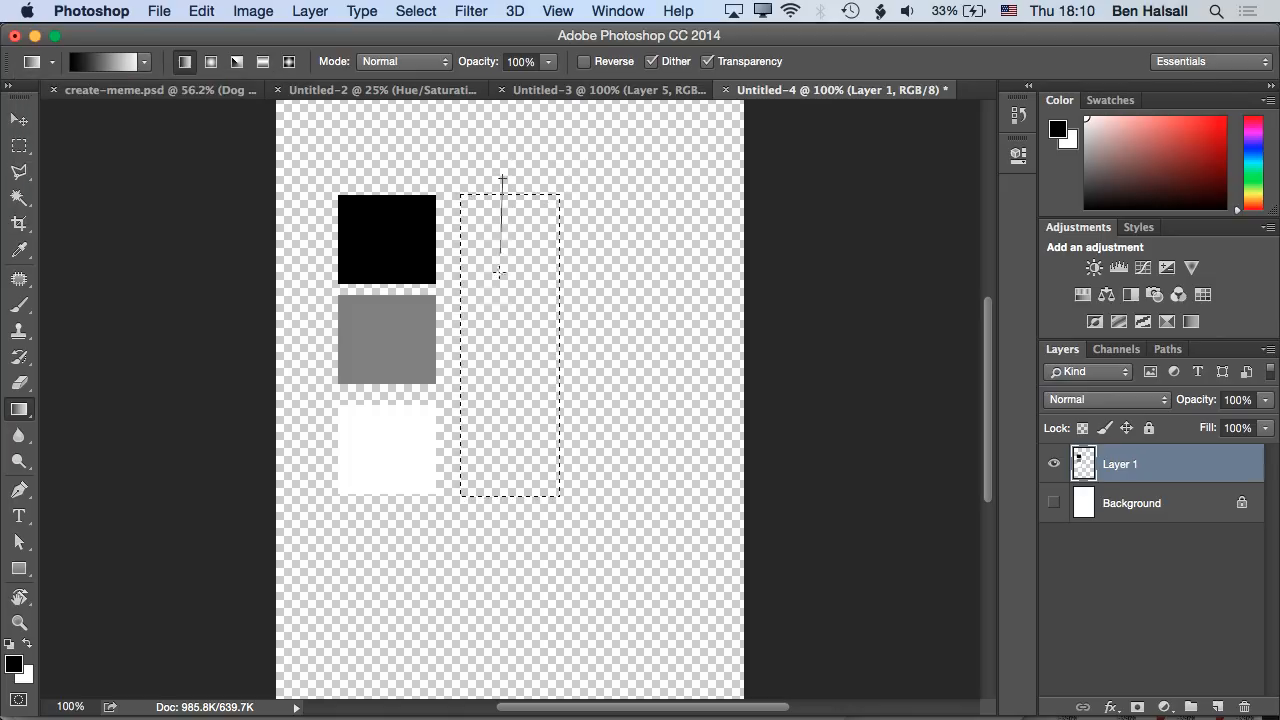
{"action": "left_click_drag", "start_coordinate": [493, 447], "coordinate": [498, 503]}
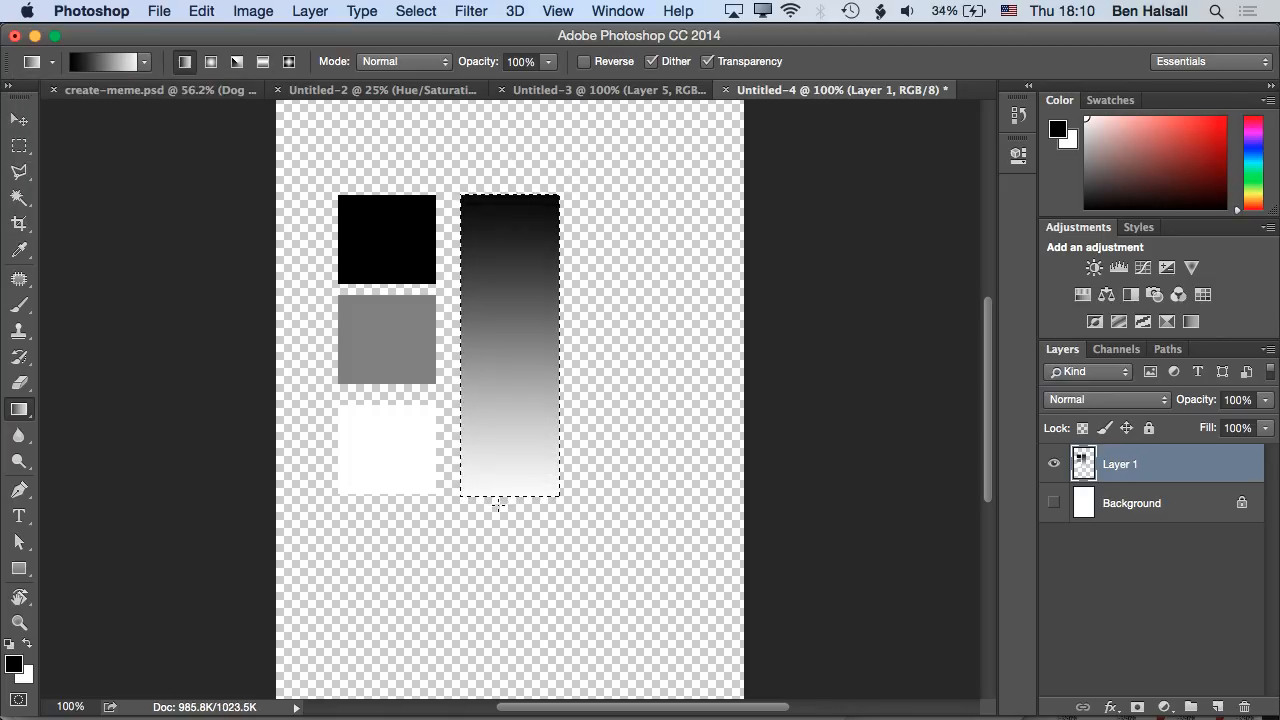
{"action": "left_click", "coordinate": [19, 119]}
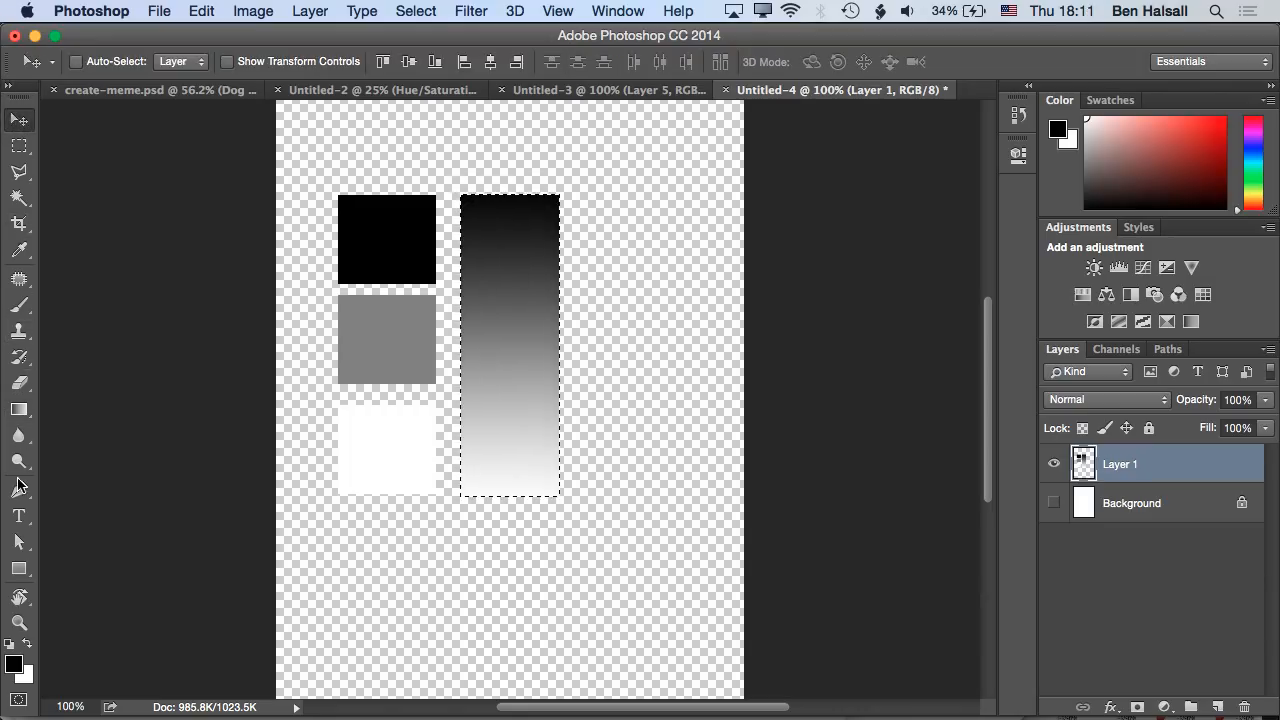
{"action": "mouse_move", "coordinate": [512, 269]}
{"action": "left_mouse_down"}
{"action": "mouse_move", "coordinate": [609, 277]}
{"action": "mouse_move", "coordinate": [512, 265]}
{"action": "left_mouse_up"}
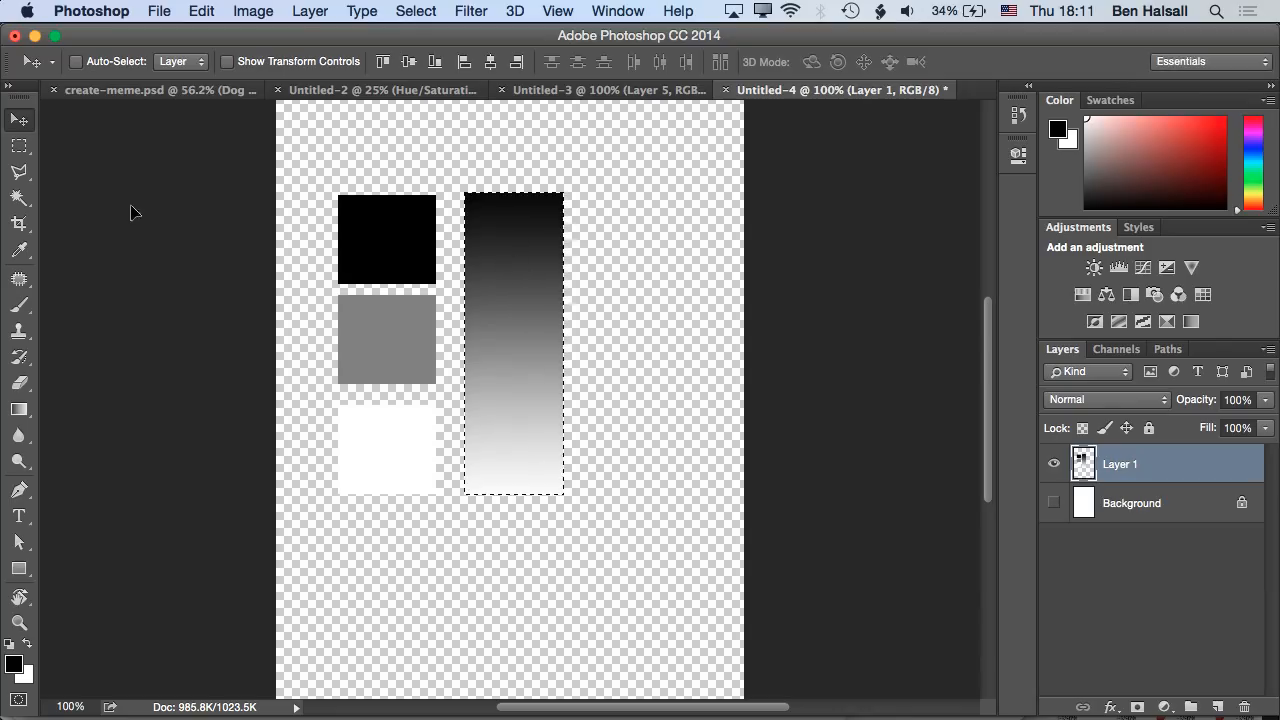
Select a square area right of the gradient's upper end and fill it with pure red, RGB 255, 0, 0
{"action": "left_click", "coordinate": [19, 145]}
{"action": "left_click_drag", "start_coordinate": [604, 194], "coordinate": [699, 288]}
{"action": "key", "text": "shift"}
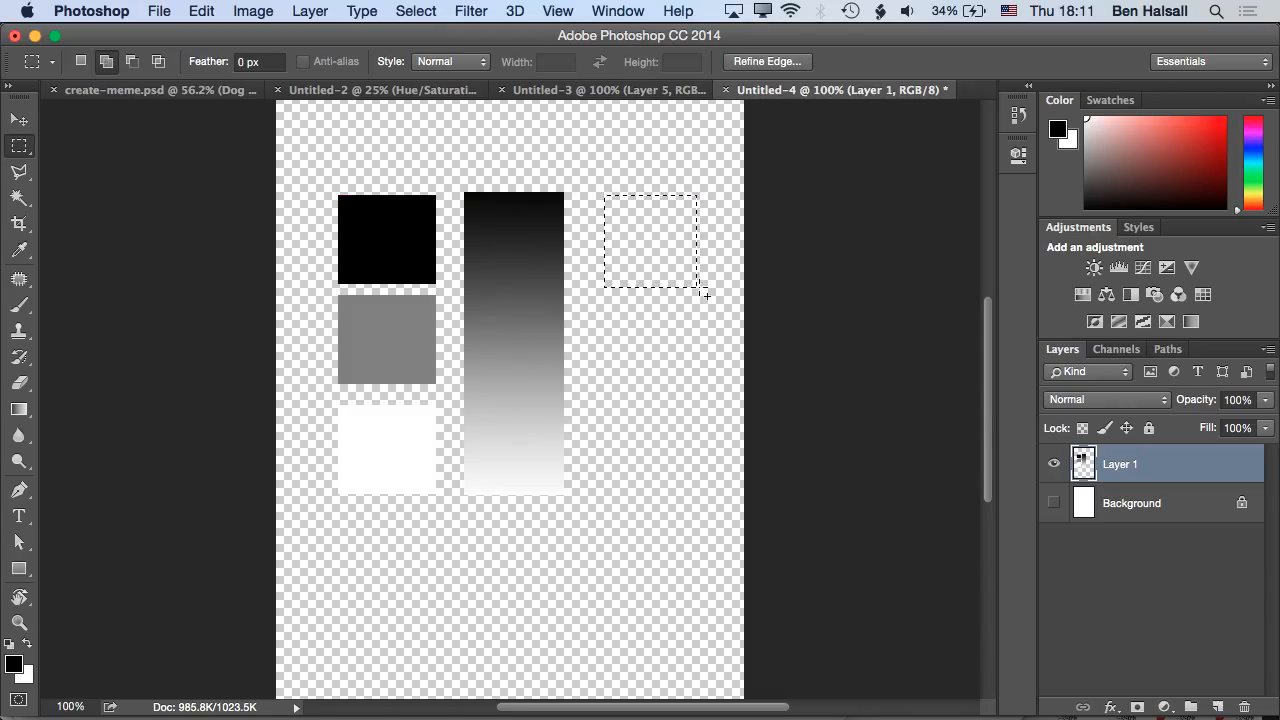
{"action": "key", "text": "shift+F5"}
{"action": "left_click", "coordinate": [876, 192]}
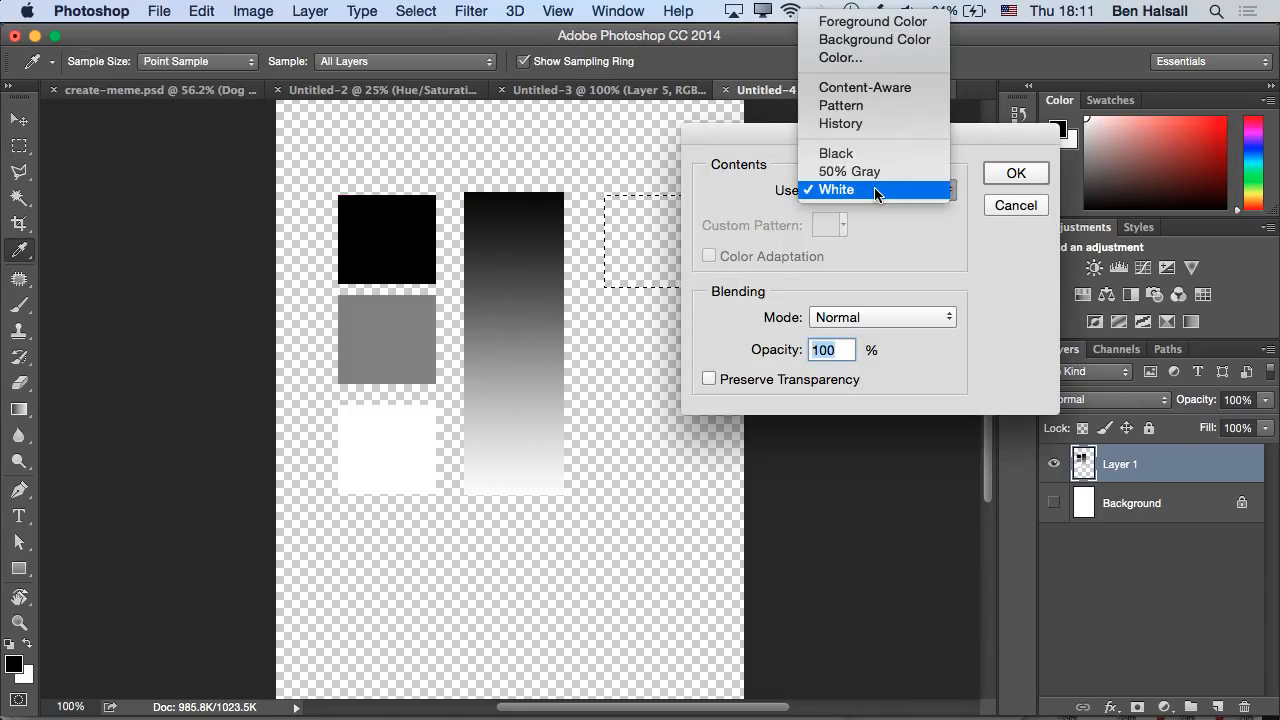
{"action": "left_click", "coordinate": [880, 57]}
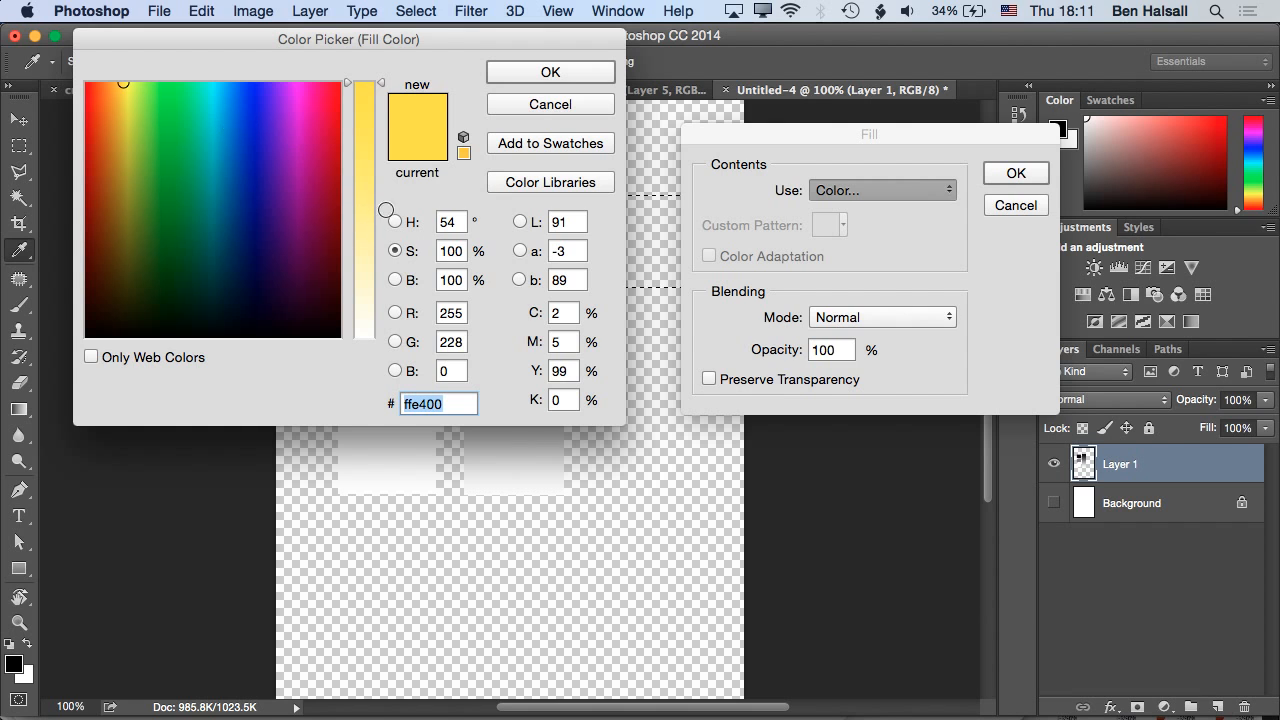
{"action": "left_click", "coordinate": [451, 313]}
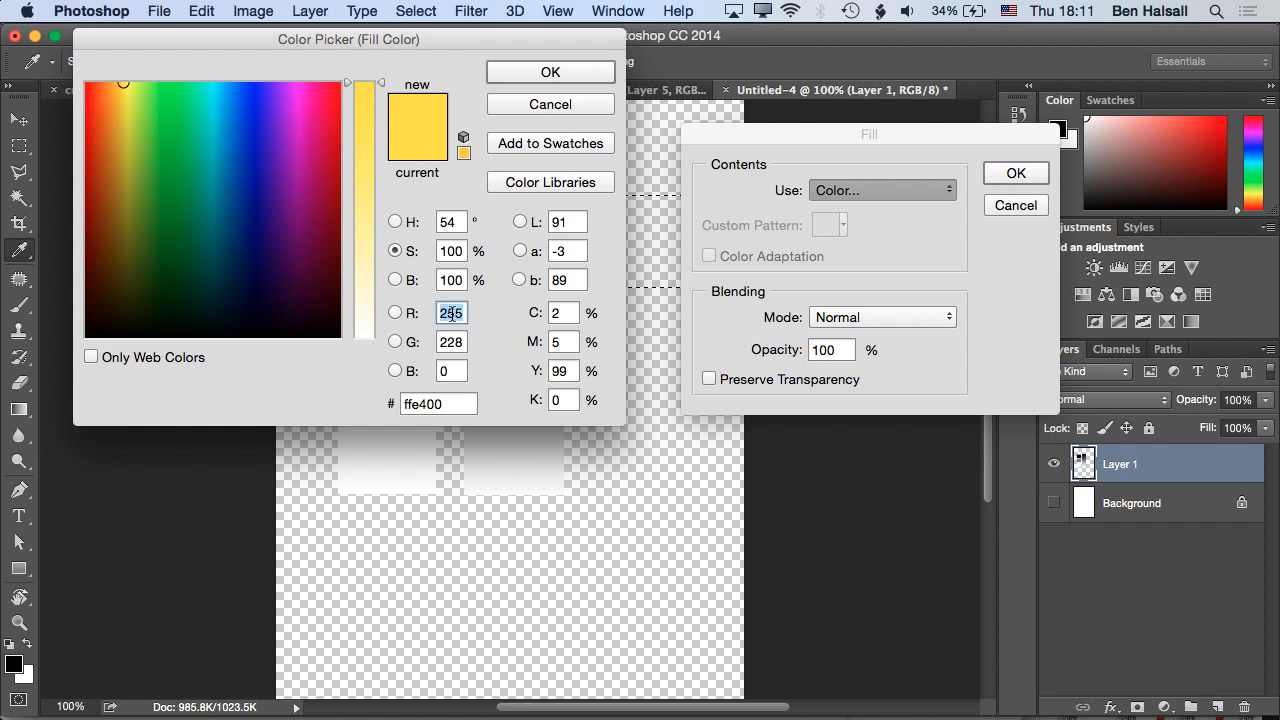
{"action": "key", "text": "Tab"}
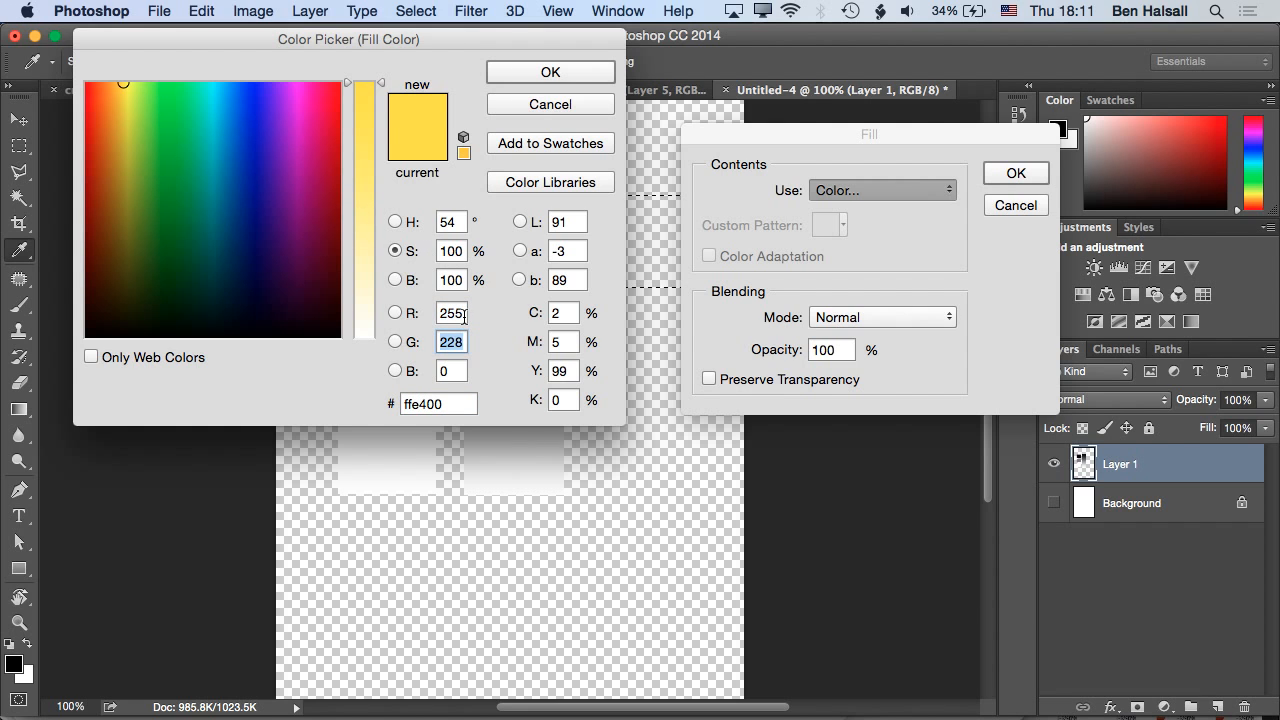
{"action": "type", "text": "0"}
{"action": "key", "text": "Tab"}
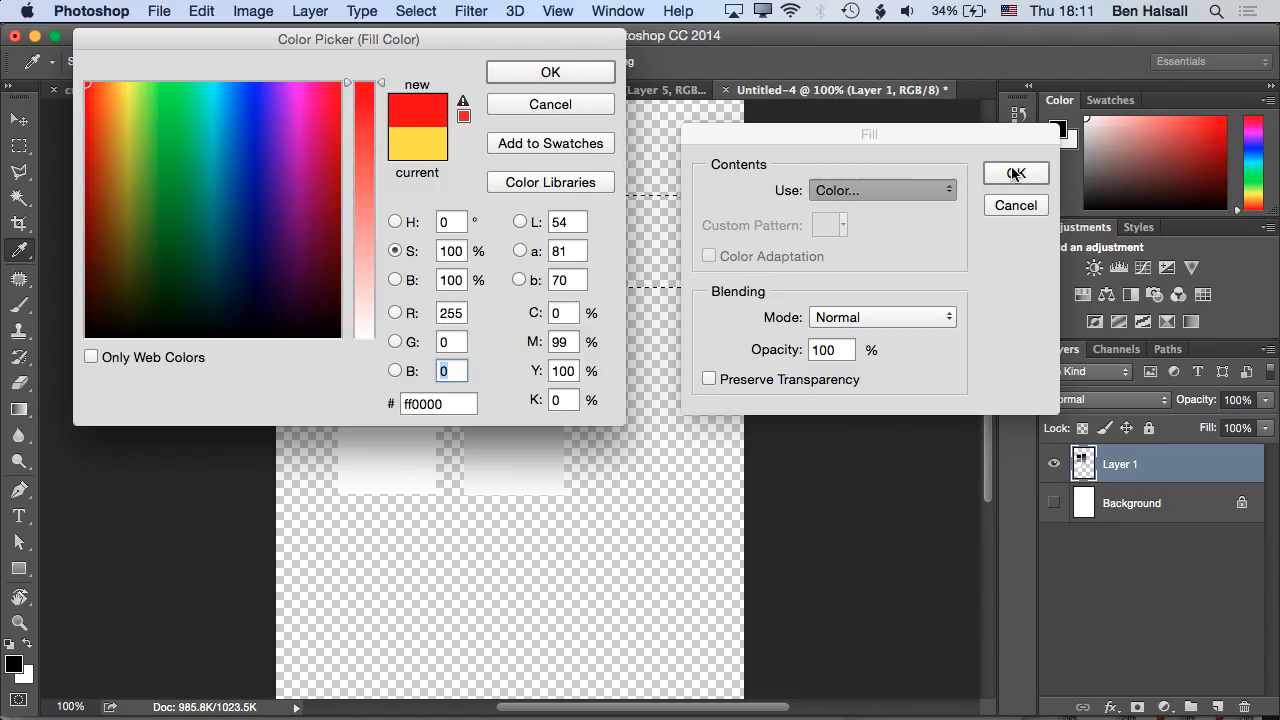
{"action": "left_click", "coordinate": [558, 73]}
{"action": "left_click", "coordinate": [1016, 174]}
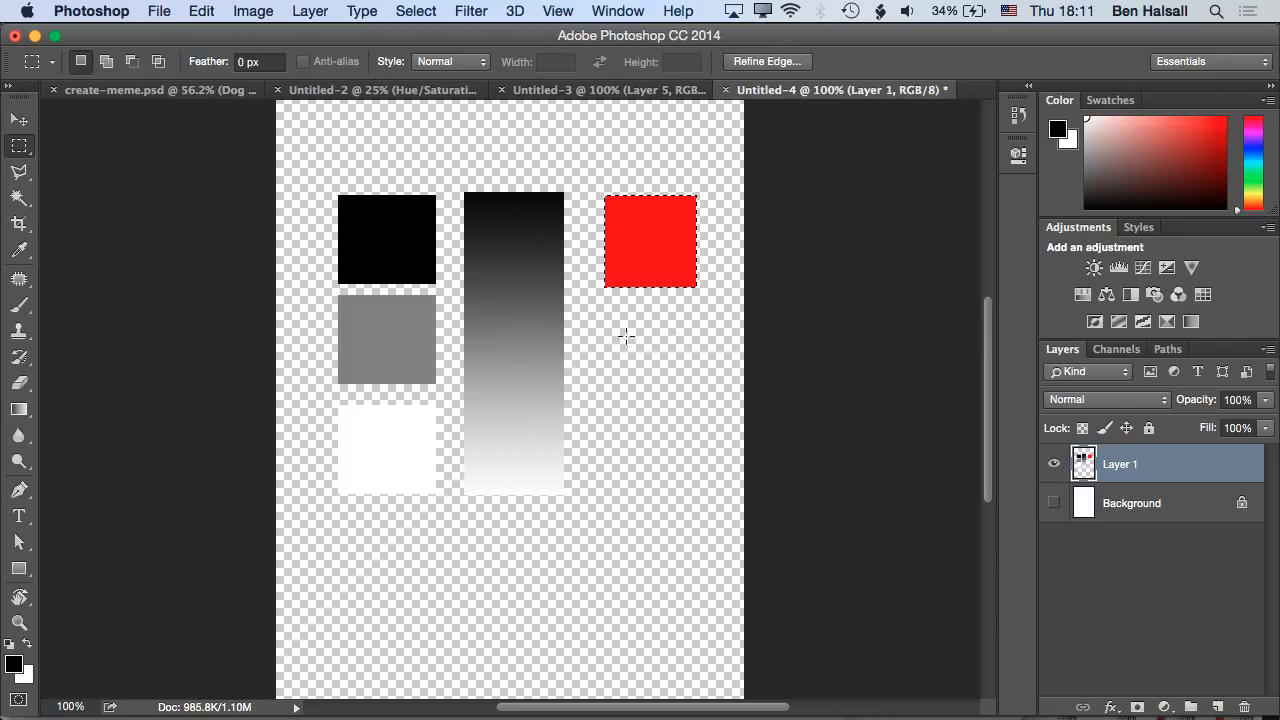
Move the selection outline directly below the red square and fill it with pure green, RGB 0, 255, 0
{"action": "left_click_drag", "start_coordinate": [649, 266], "coordinate": [649, 378]}
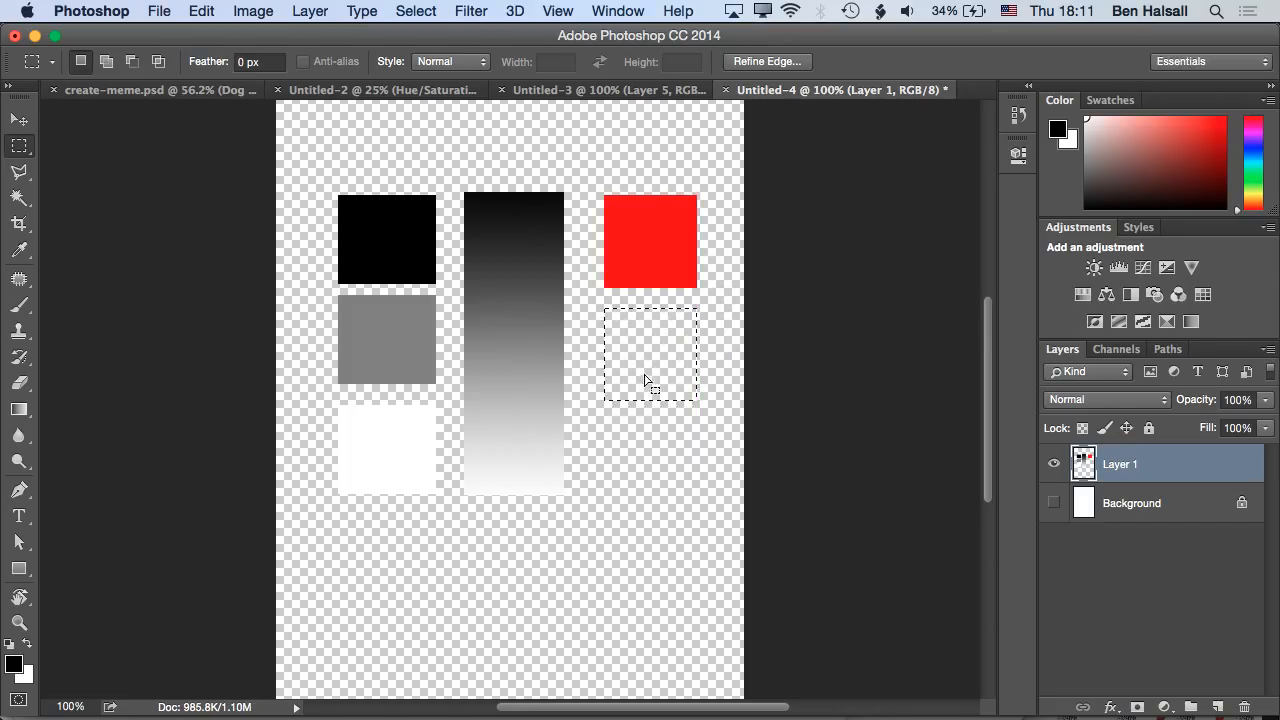
{"action": "key", "text": "shift+F5"}
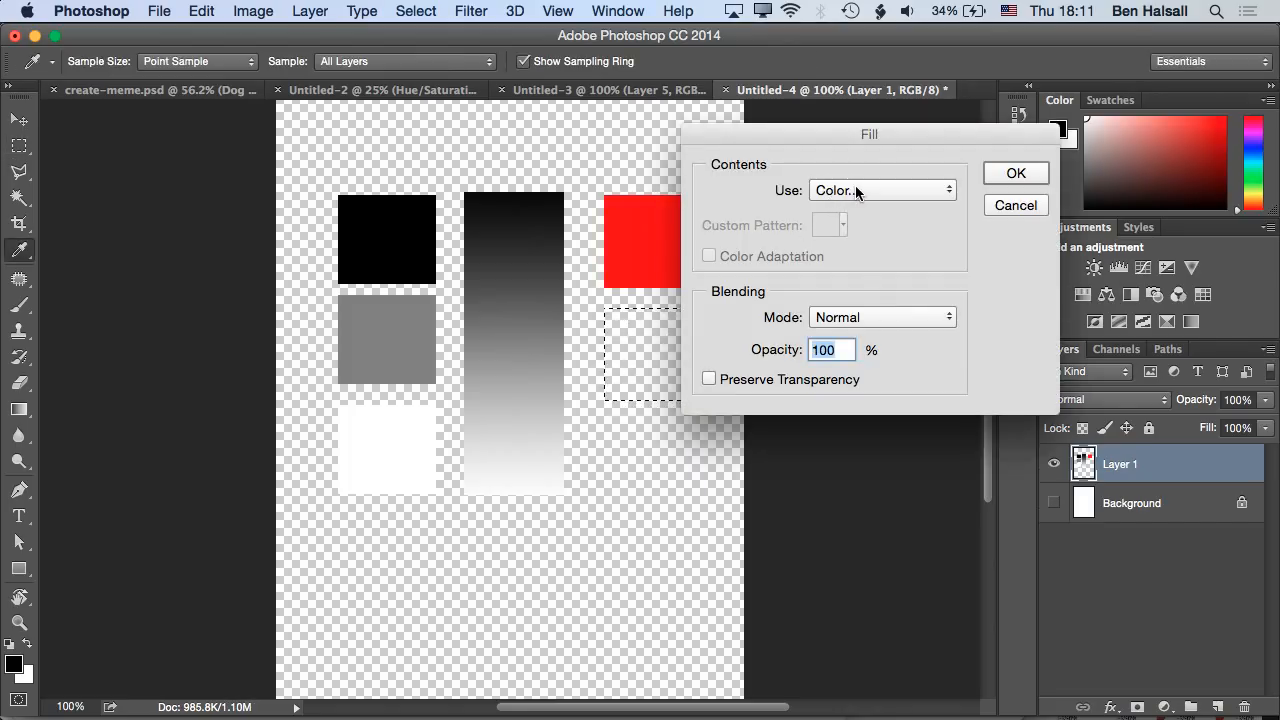
{"action": "left_click", "coordinate": [855, 188]}
{"action": "left_click", "coordinate": [857, 191]}
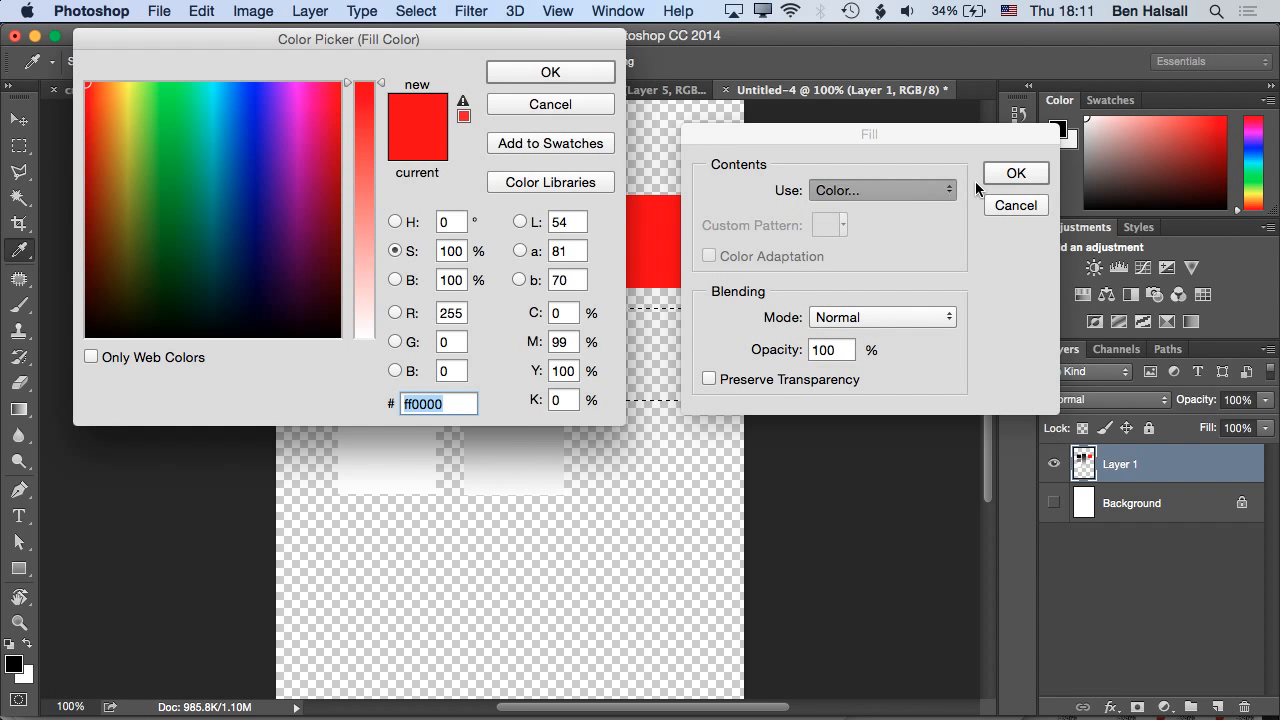
{"action": "left_click", "coordinate": [461, 312]}
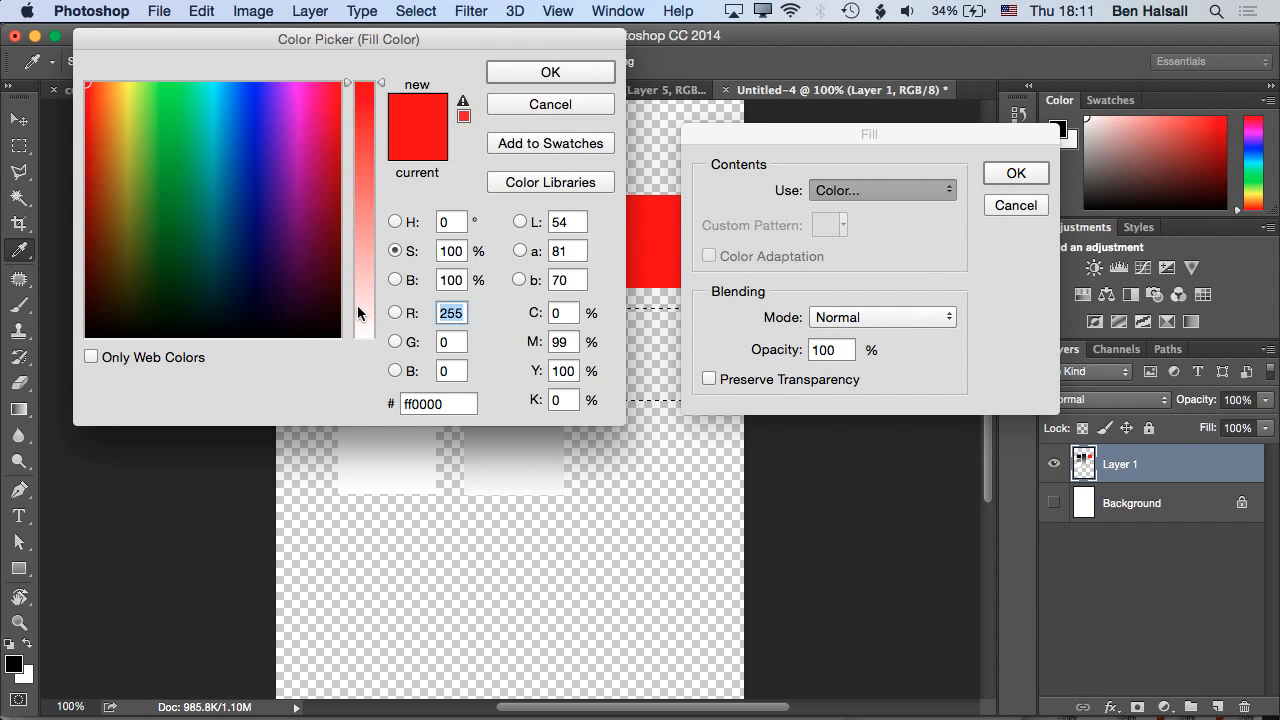
{"action": "type", "text": "0"}
{"action": "key", "text": "Tab"}
{"action": "type", "text": "255"}
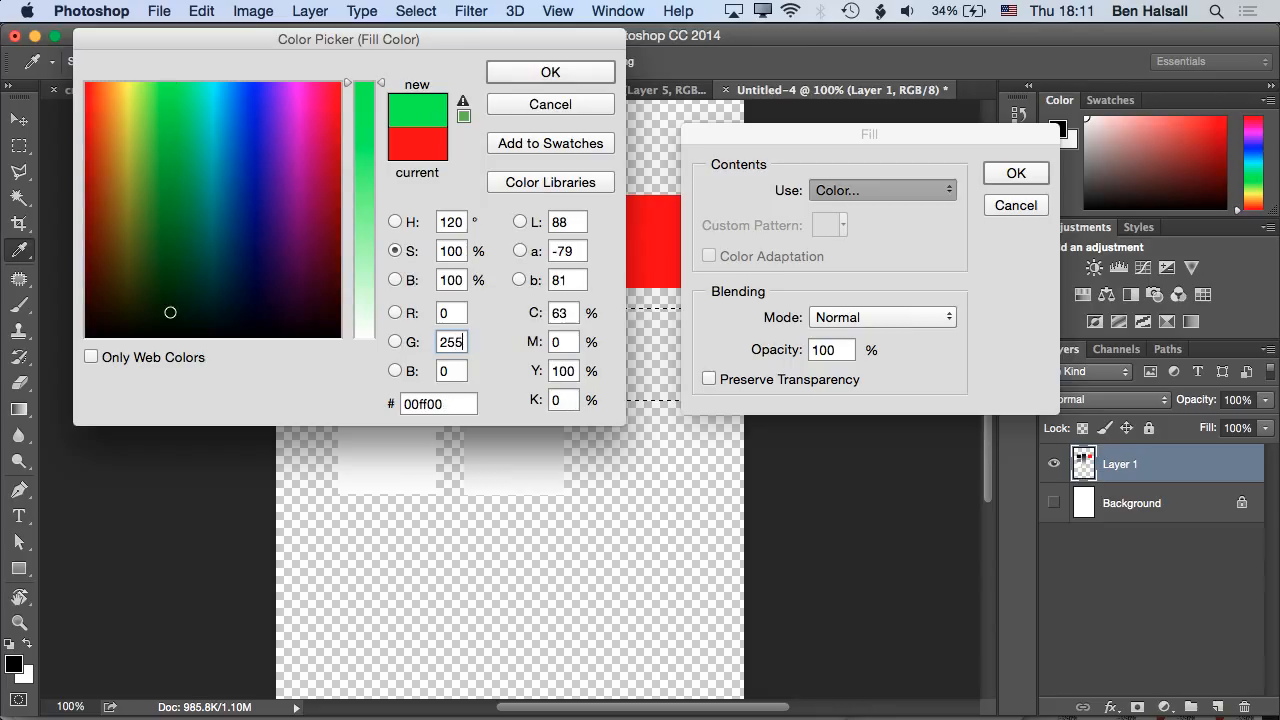
{"action": "key", "text": "Tab"}
{"action": "left_click", "coordinate": [571, 72]}
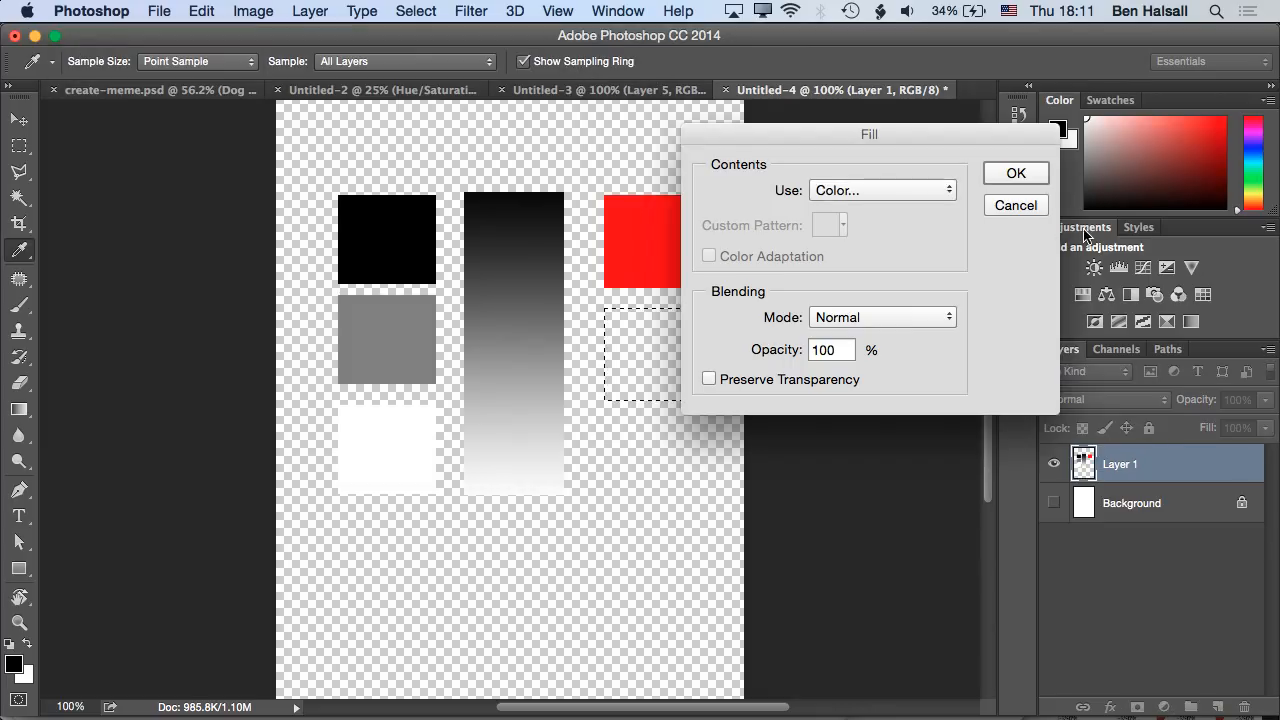
{"action": "left_click", "coordinate": [1016, 173]}
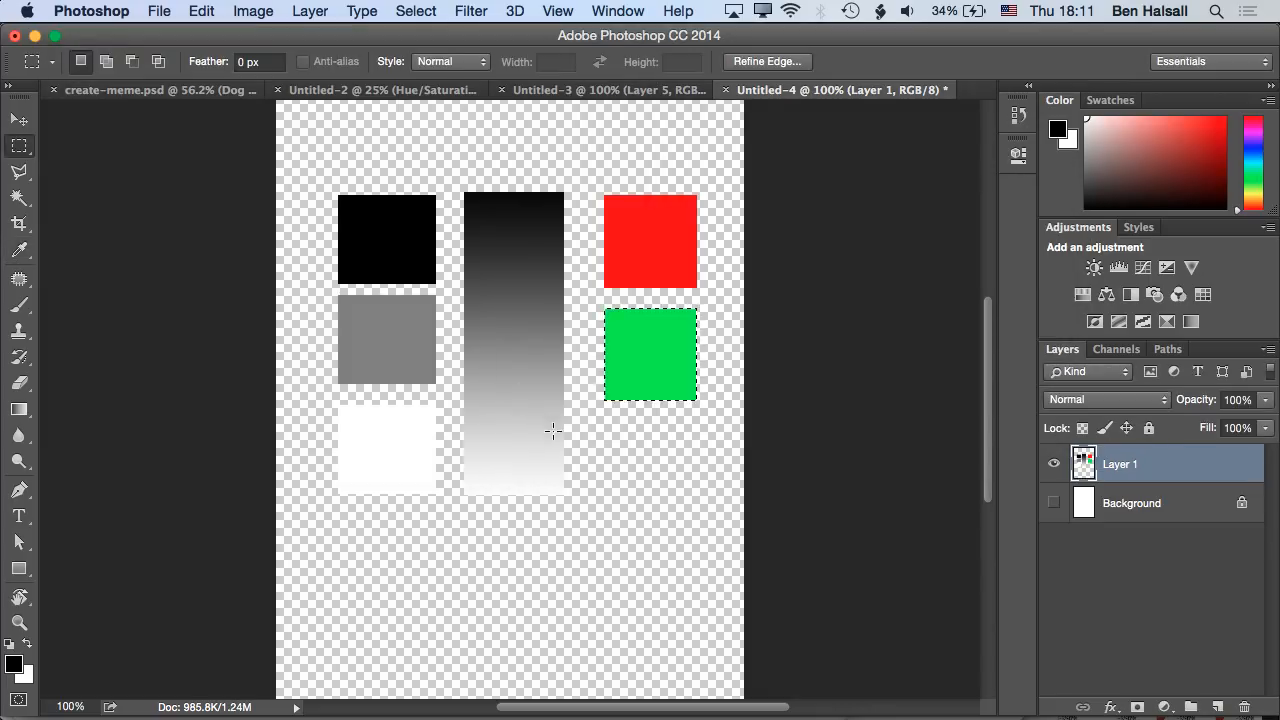
{"action": "left_click_drag", "start_coordinate": [604, 423], "coordinate": [703, 505]}
{"action": "key", "text": "super+z"}
{"action": "left_click_drag", "start_coordinate": [655, 345], "coordinate": [655, 455]}
{"action": "left_click", "coordinate": [650, 455]}
Select a square area below the green square, fill it with pure blue, RGB 0, 0, 255, and deselect
{"action": "left_click_drag", "start_coordinate": [604, 419], "coordinate": [692, 500]}
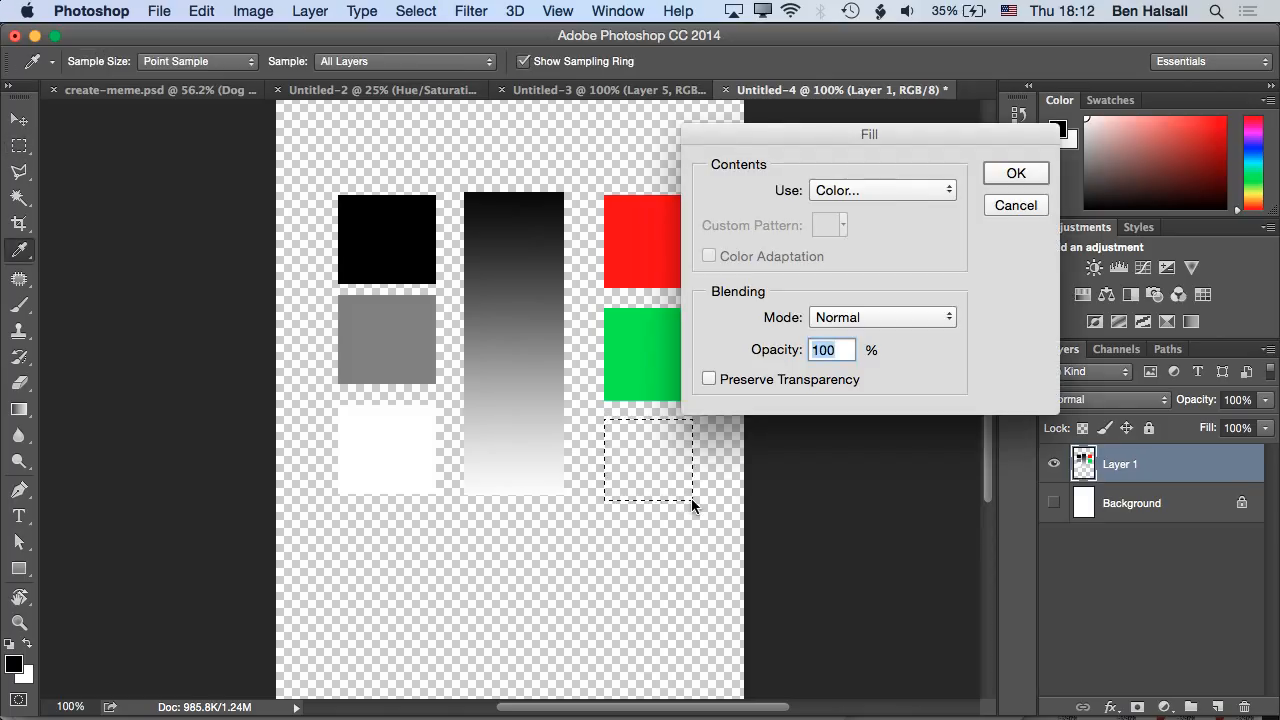
{"action": "left_click", "coordinate": [886, 189]}
{"action": "left_click", "coordinate": [886, 190]}
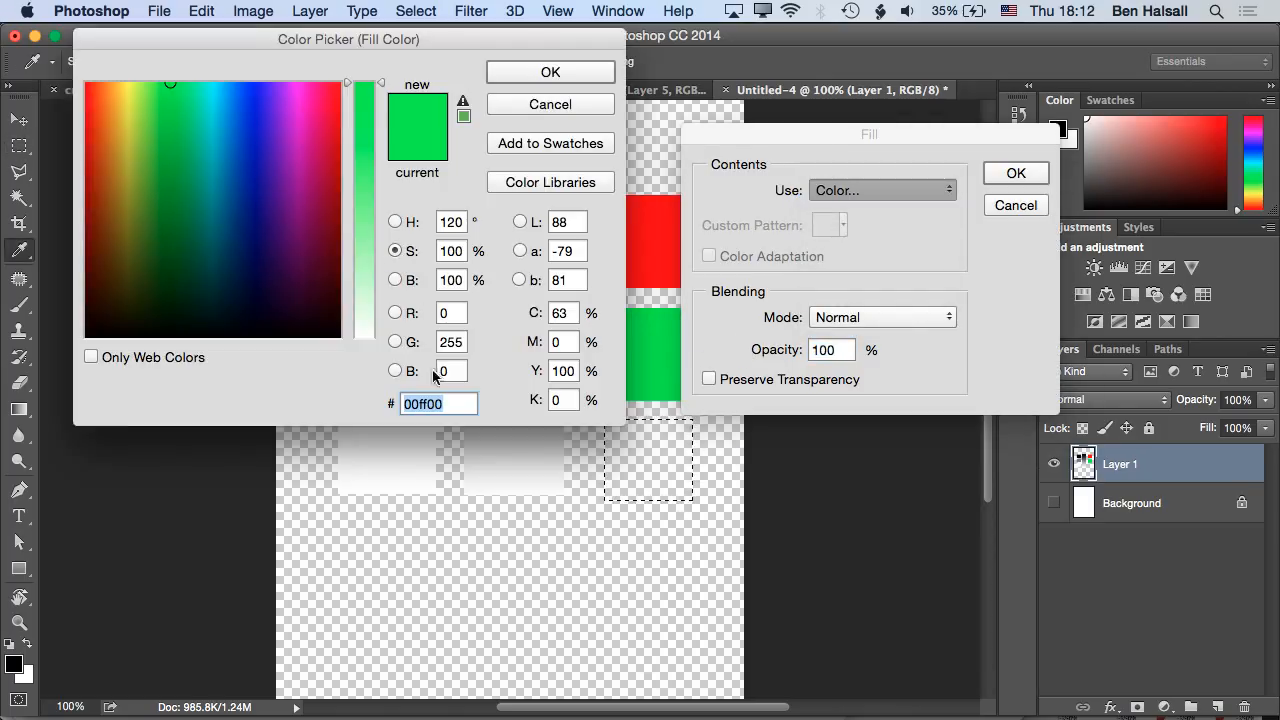
{"action": "left_click", "coordinate": [452, 313]}
{"action": "type", "text": "0"}
{"action": "key", "text": "Tab"}
{"action": "type", "text": "0"}
{"action": "key", "text": "Tab"}
{"action": "key", "text": "BackSpace"}
{"action": "type", "text": "255"}
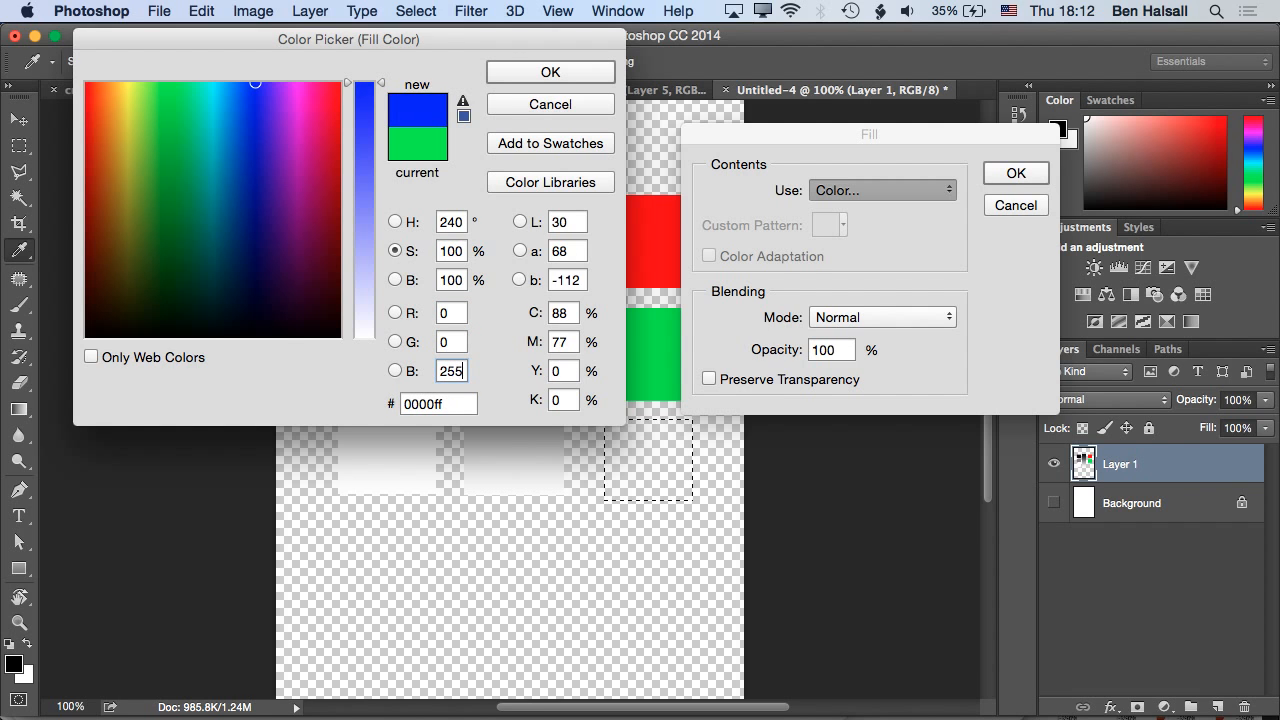
{"action": "left_click", "coordinate": [549, 74]}
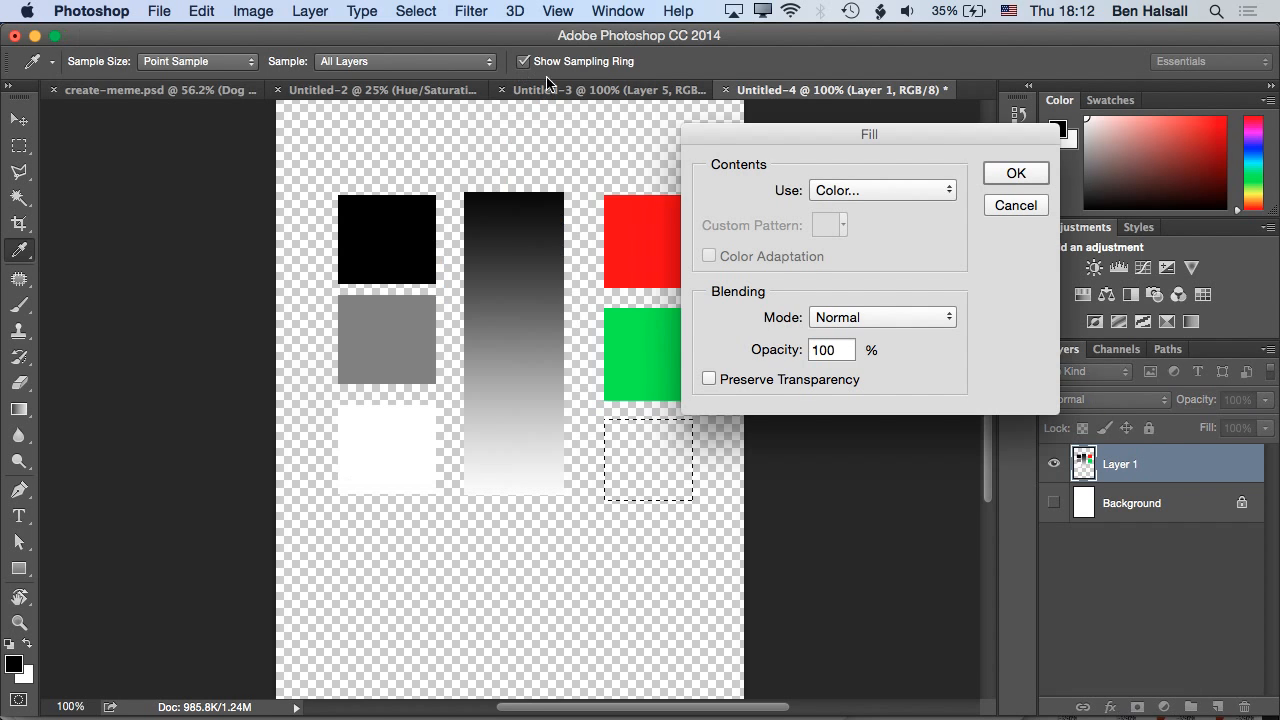
{"action": "left_click", "coordinate": [1016, 173]}
{"action": "left_click", "coordinate": [241, 194]}
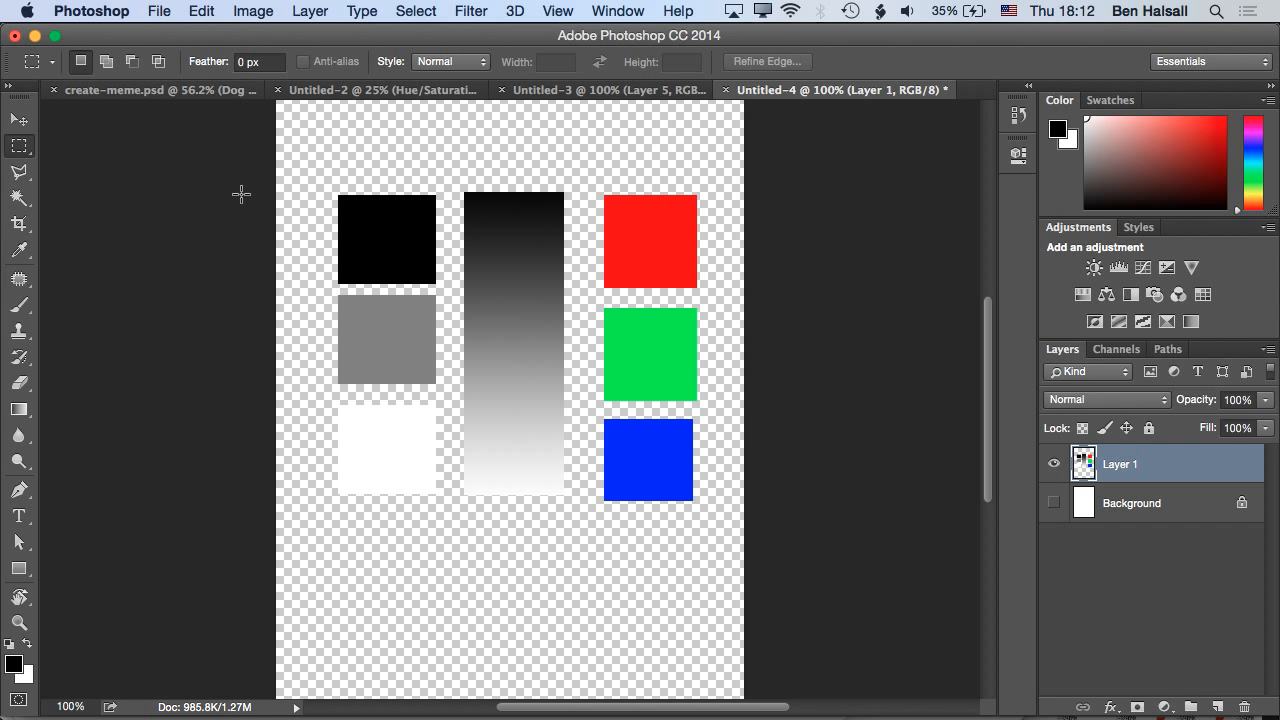
Detach the Untitled-3 document into a floating window and bring its lichen-covered bark photo into view
{"action": "left_click", "coordinate": [627, 92]}
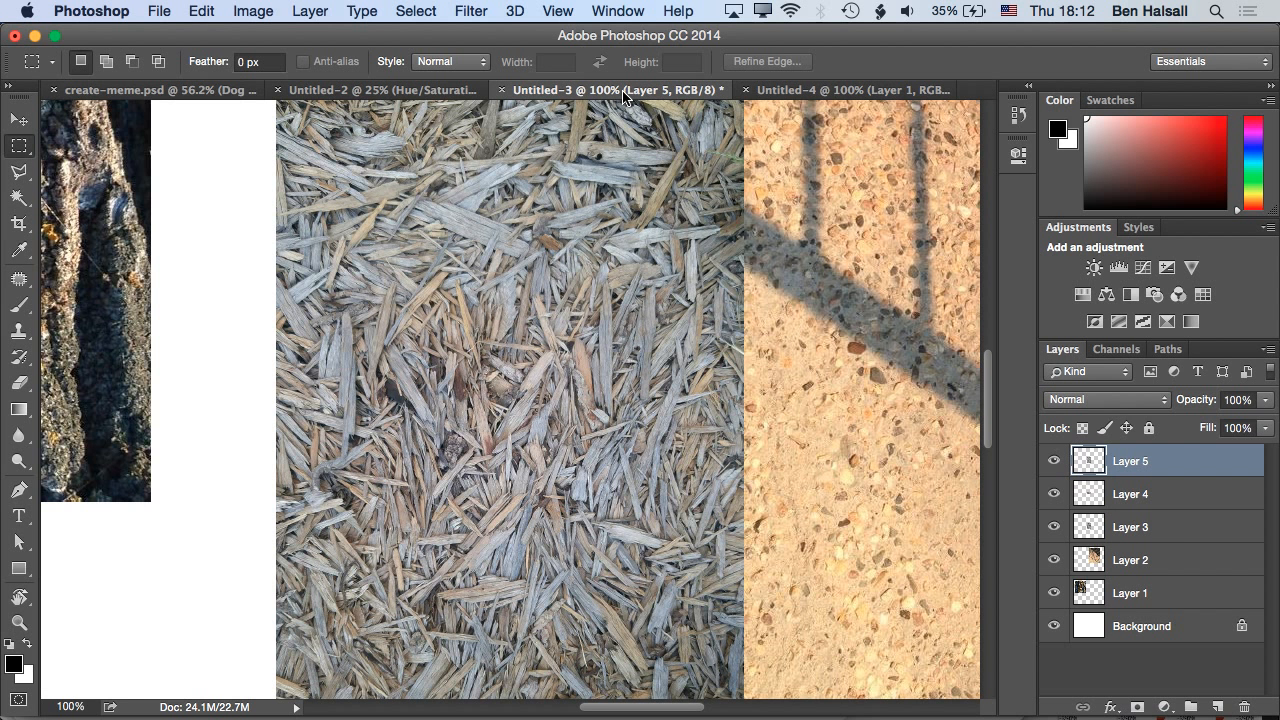
{"action": "scroll", "coordinate": [412, 332], "scroll_direction": "down", "scroll_amount": 5}
{"action": "scroll", "coordinate": [412, 332], "scroll_direction": "right", "scroll_amount": 3}
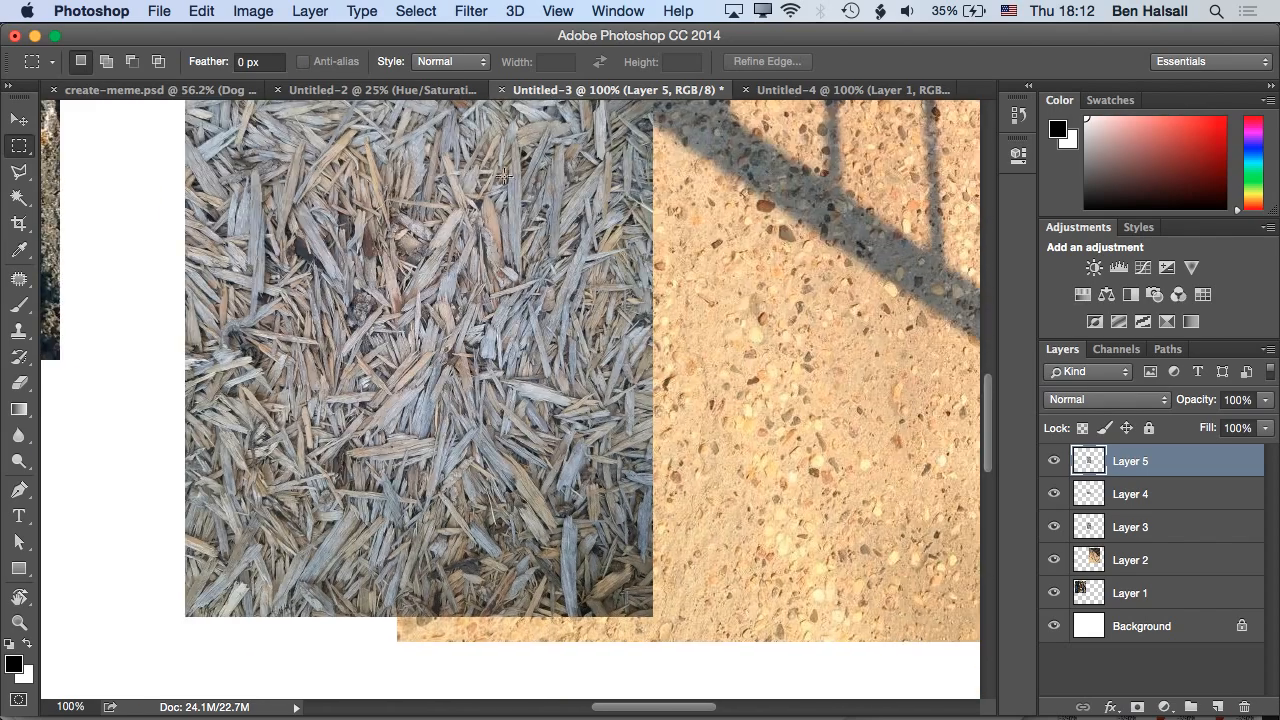
{"action": "left_click_drag", "start_coordinate": [584, 90], "coordinate": [482, 137]}
{"action": "scroll", "coordinate": [556, 393], "scroll_direction": "left", "scroll_amount": 10}
{"action": "scroll", "coordinate": [556, 393], "scroll_direction": "up", "scroll_amount": 10}
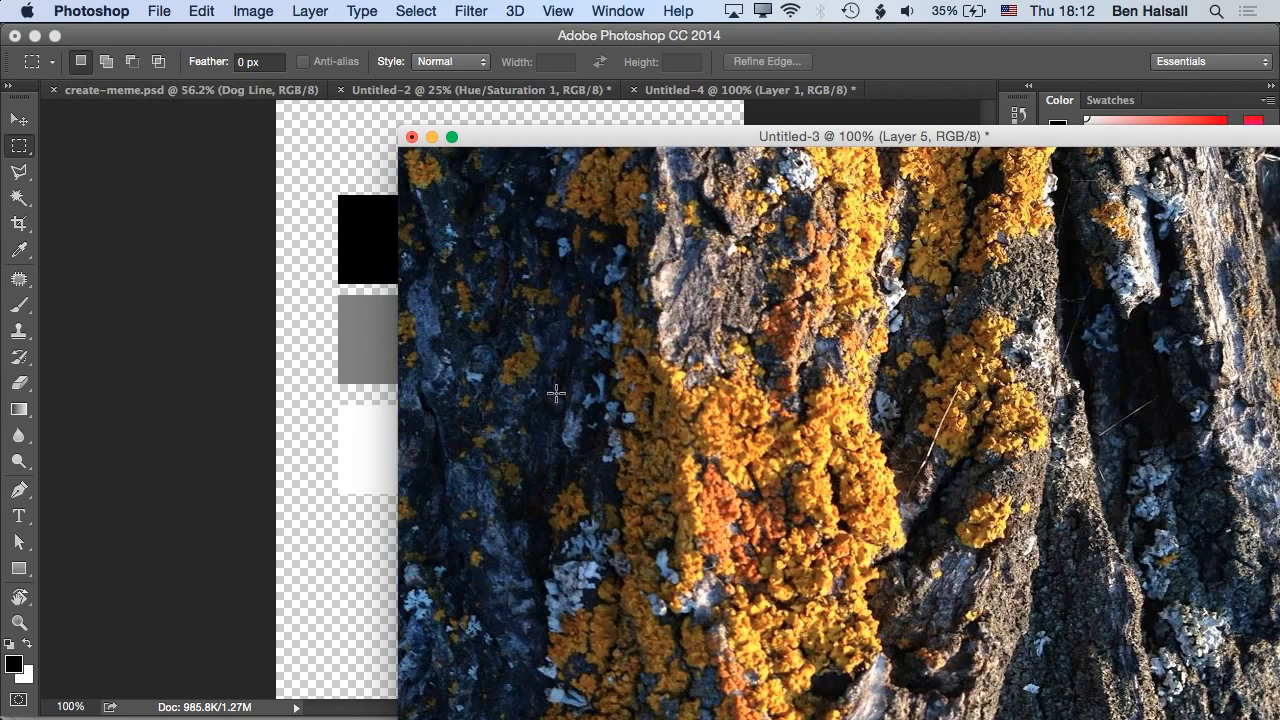
{"action": "scroll", "coordinate": [556, 393], "scroll_direction": "down", "scroll_amount": 4}
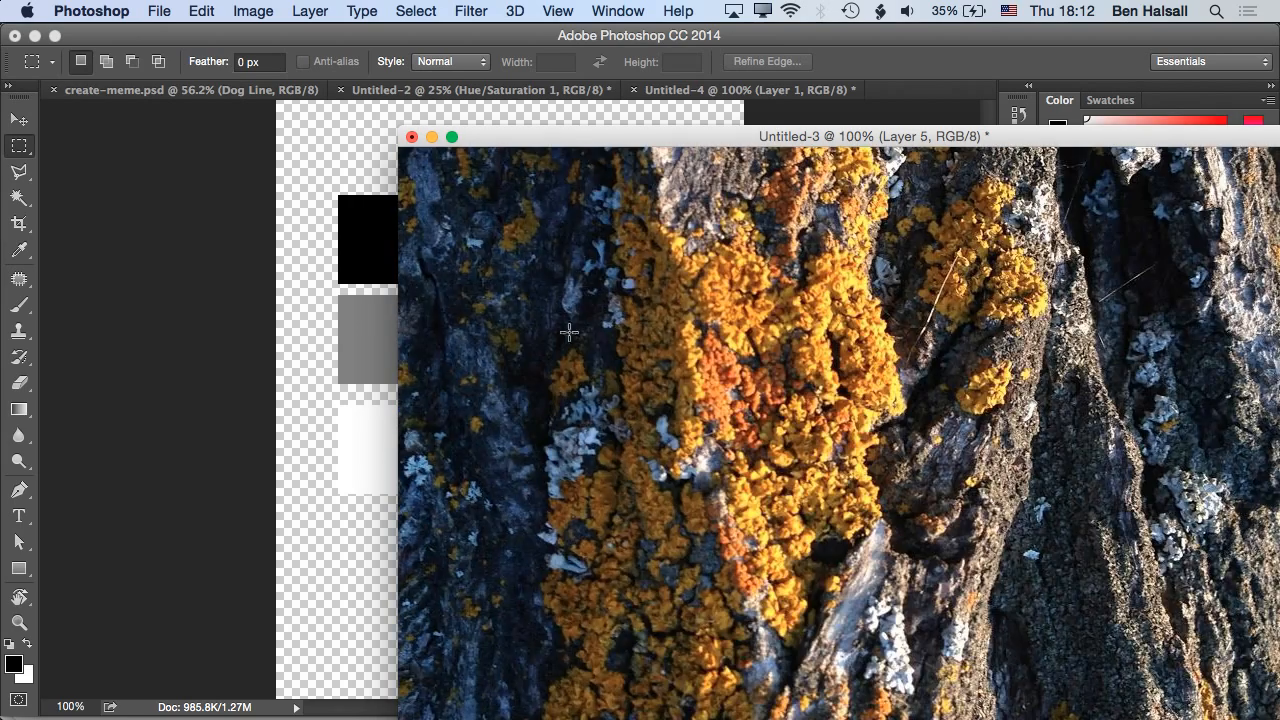
Place the floating Untitled-3 window beside the squares and copy its bark photo into Untitled-4 with the Move tool
{"action": "left_click_drag", "start_coordinate": [580, 136], "coordinate": [558, 164]}
{"action": "key", "text": "v"}
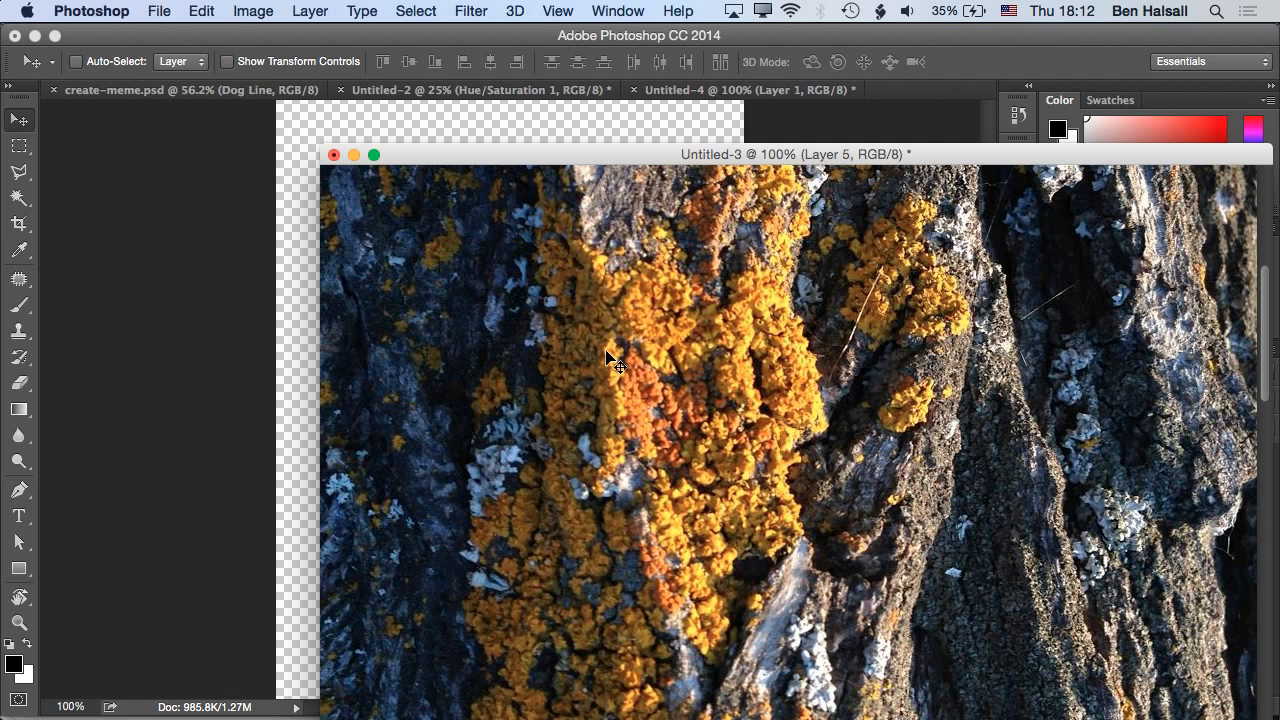
{"action": "left_click_drag", "start_coordinate": [650, 160], "coordinate": [948, 144]}
{"action": "left_click_drag", "start_coordinate": [945, 377], "coordinate": [474, 315]}
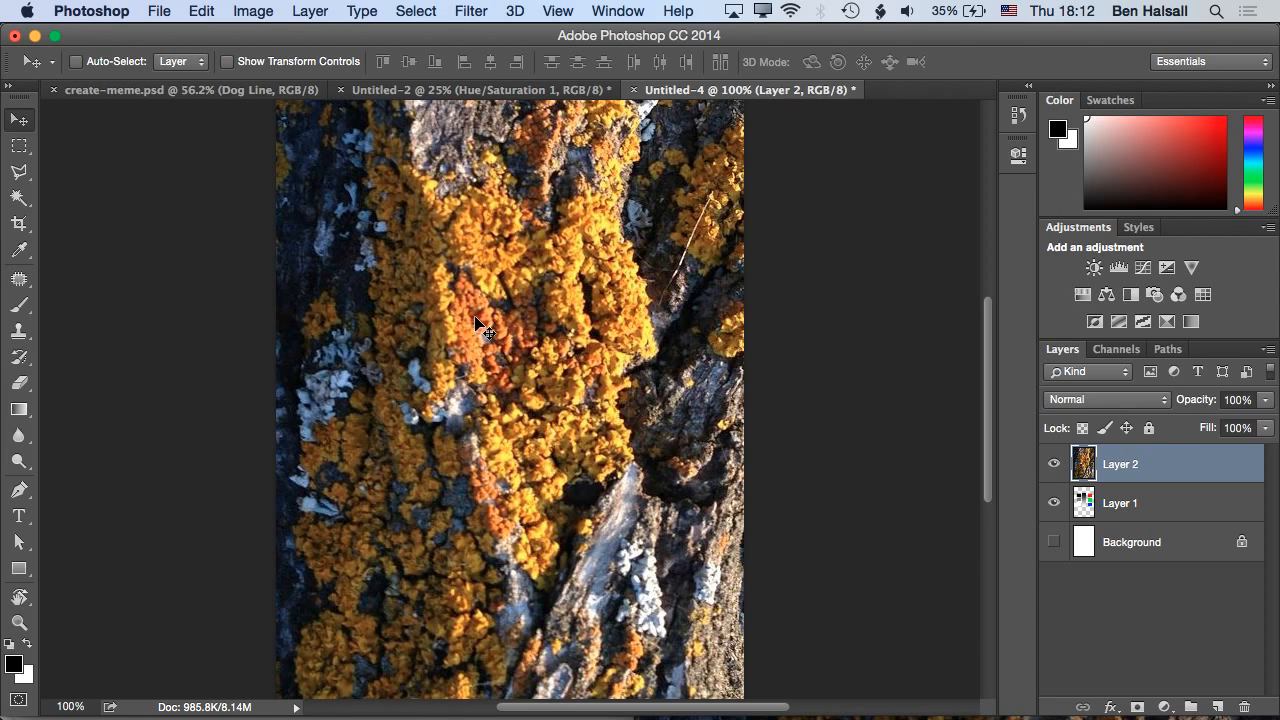
Show Untitled-4 behind the floating Untitled-3 window, fit the whole Untitled-3 canvas in view and move that window aside
{"action": "key", "text": "super+grave"}
{"action": "key", "text": "super+grave"}
{"action": "key", "text": "super+grave"}
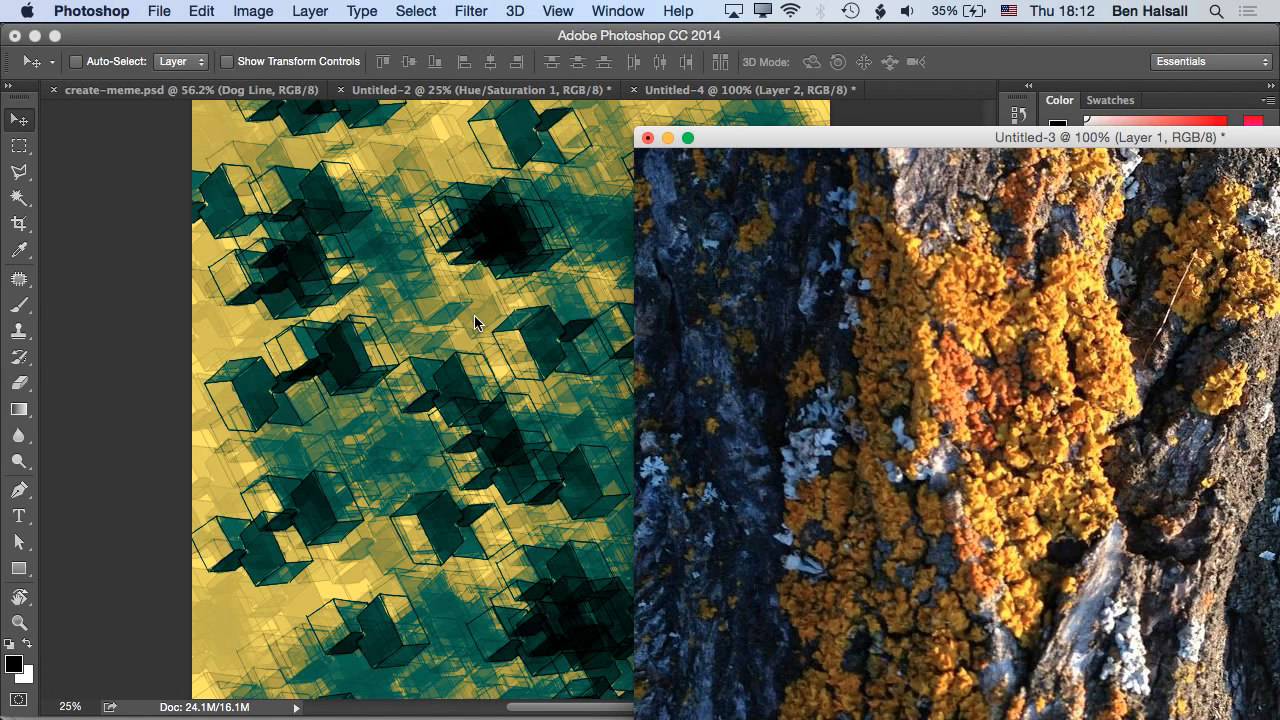
{"action": "left_click", "coordinate": [714, 90]}
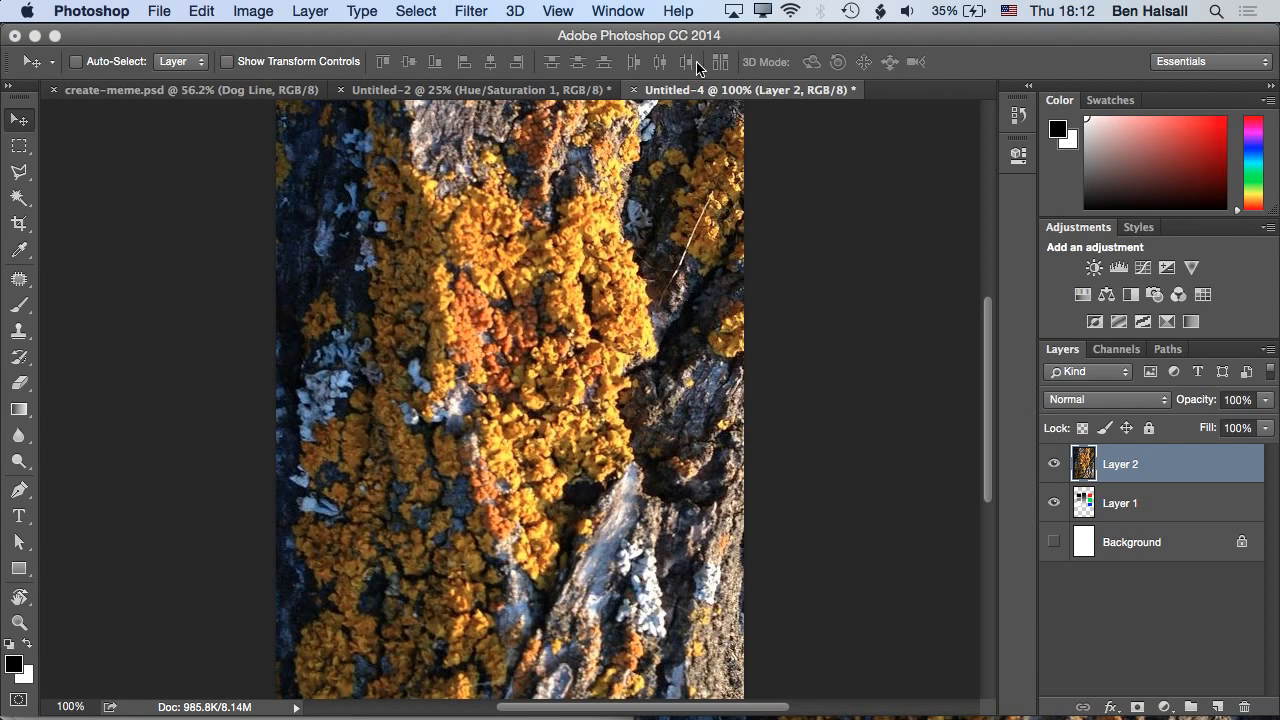
{"action": "left_click", "coordinate": [617, 11]}
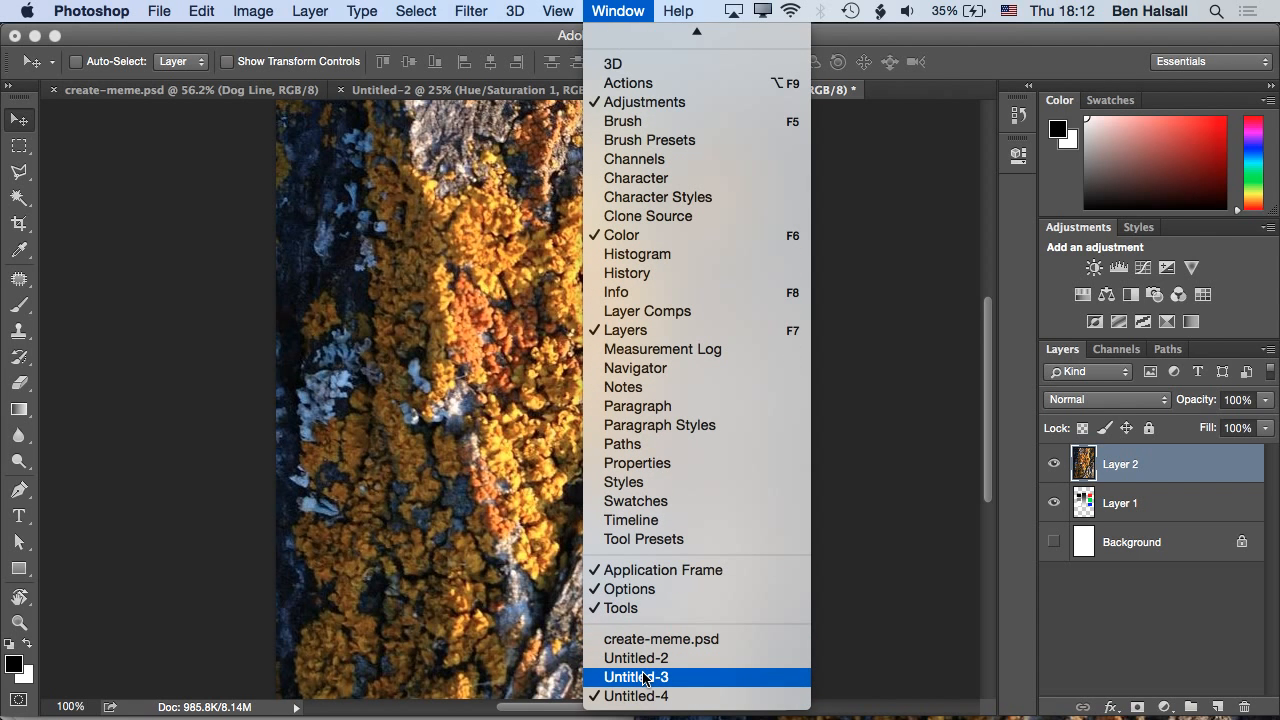
{"action": "left_click", "coordinate": [645, 677]}
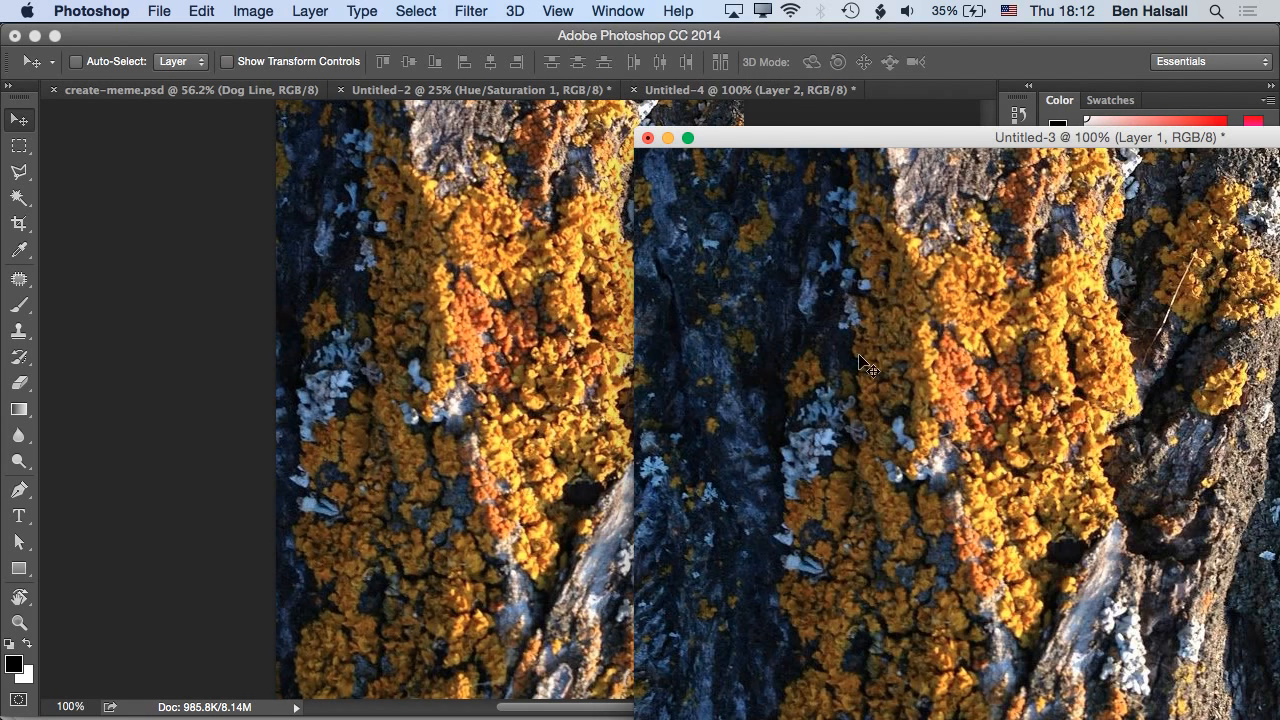
{"action": "key", "text": "super+0"}
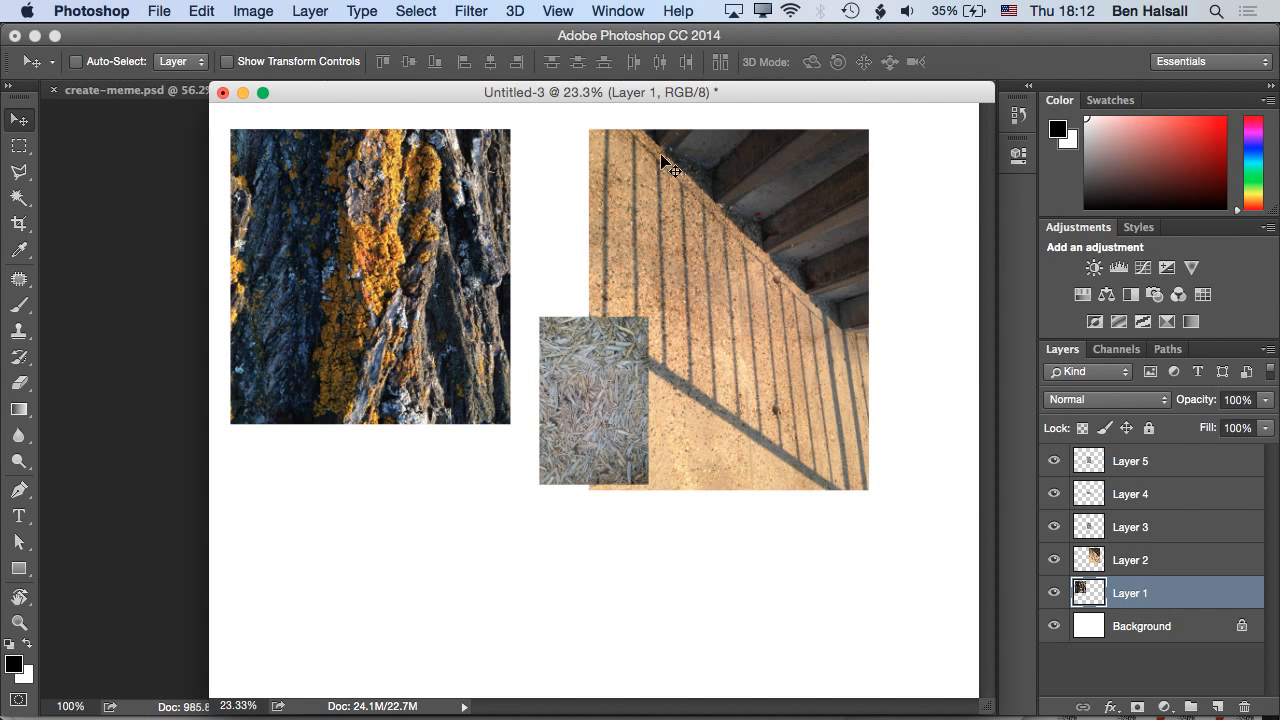
{"action": "left_click_drag", "start_coordinate": [531, 91], "coordinate": [932, 135]}
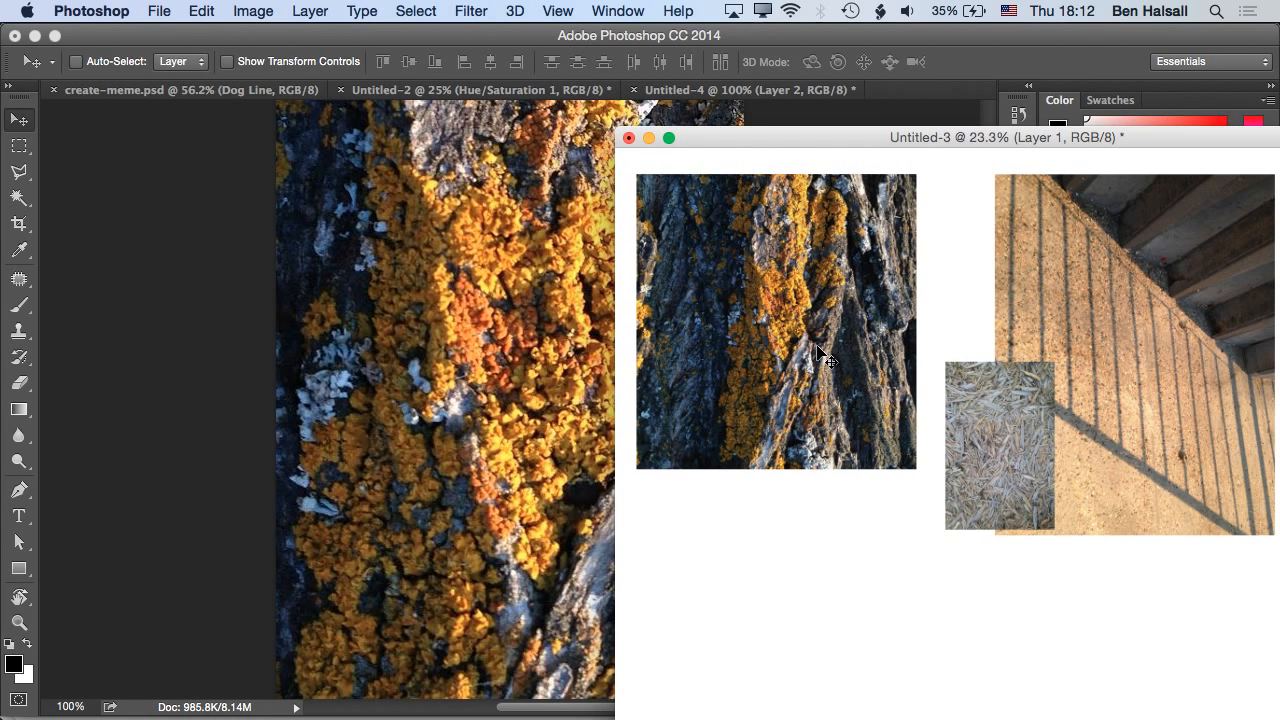
Select the shadow-striped pebble wall photo in Untitled-3 and copy it into Untitled-4 as a new layer
{"action": "left_click", "coordinate": [1070, 318], "text": "super"}
{"action": "left_click", "coordinate": [1068, 311], "text": "super"}
{"action": "left_click", "coordinate": [885, 318], "text": "super"}
{"action": "left_click", "coordinate": [1084, 300], "text": "super"}
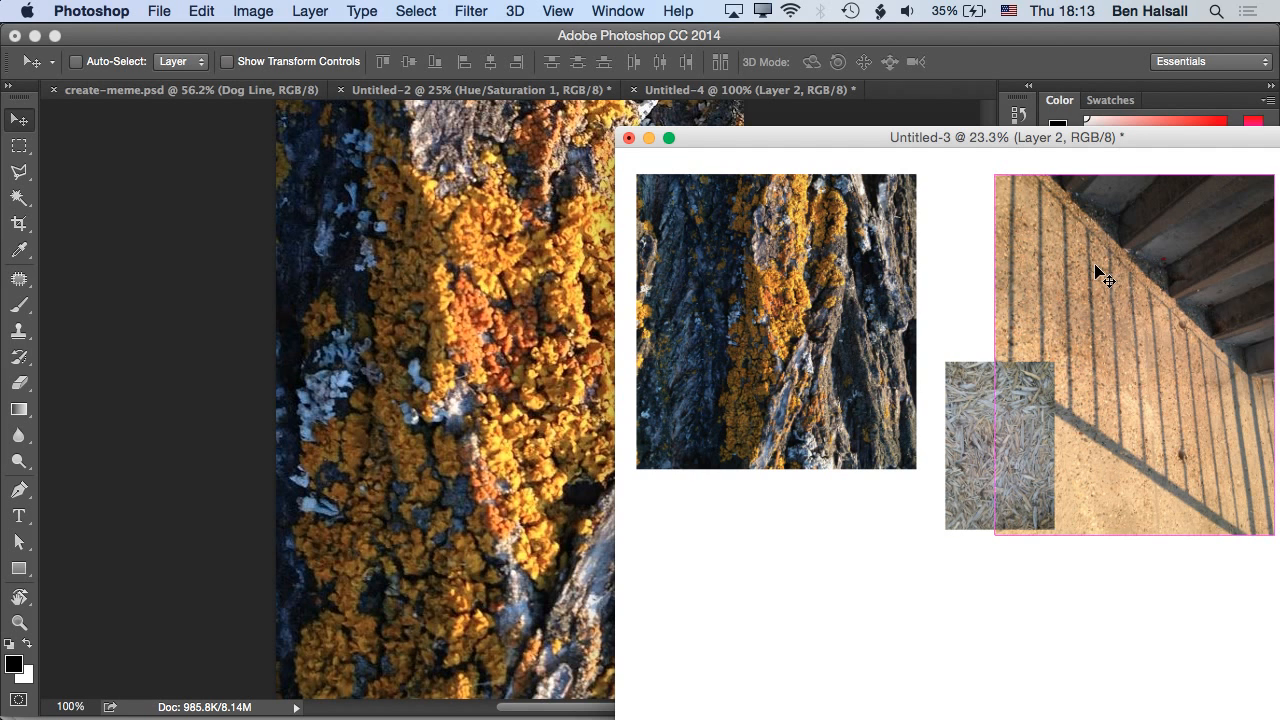
{"action": "left_click_drag", "start_coordinate": [1095, 265], "coordinate": [421, 272]}
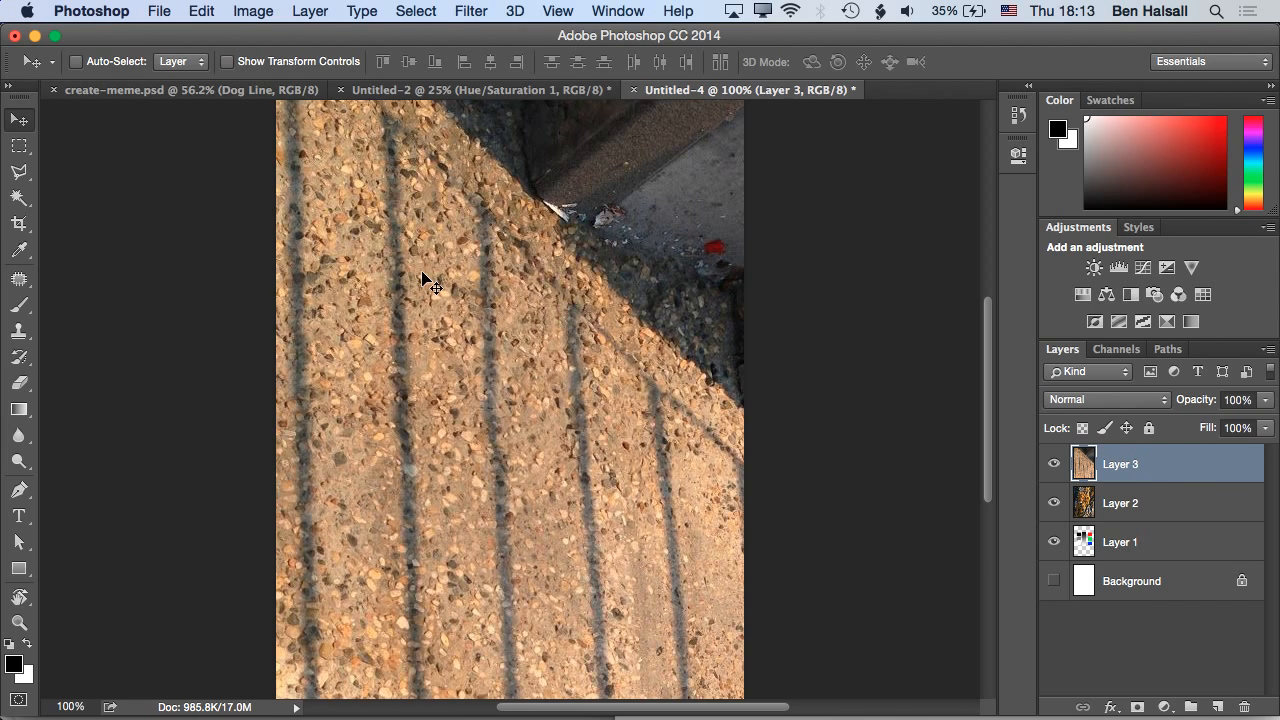
Reorder the layers so Layer 1 with the squares is on top, followed by Layer 3 and Layer 2
{"action": "left_click", "coordinate": [1136, 503]}
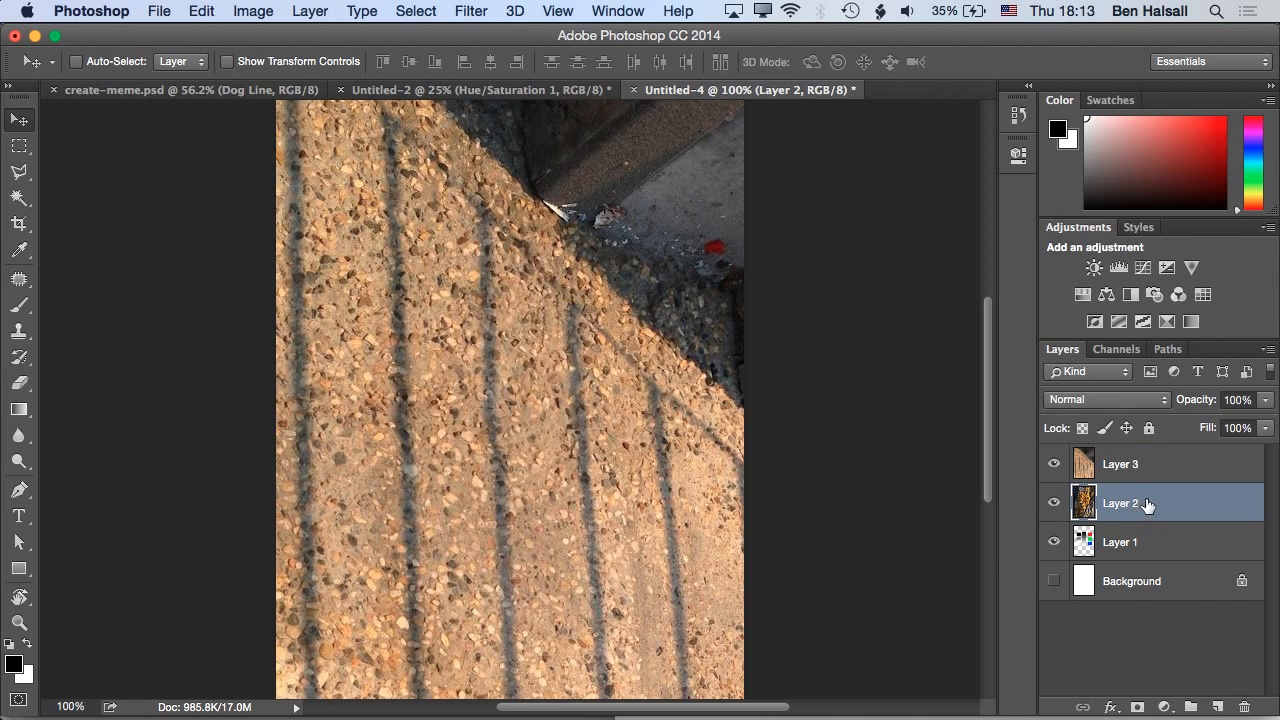
{"action": "left_click_drag", "start_coordinate": [1143, 527], "coordinate": [1143, 560]}
{"action": "left_click_drag", "start_coordinate": [1137, 491], "coordinate": [1136, 506]}
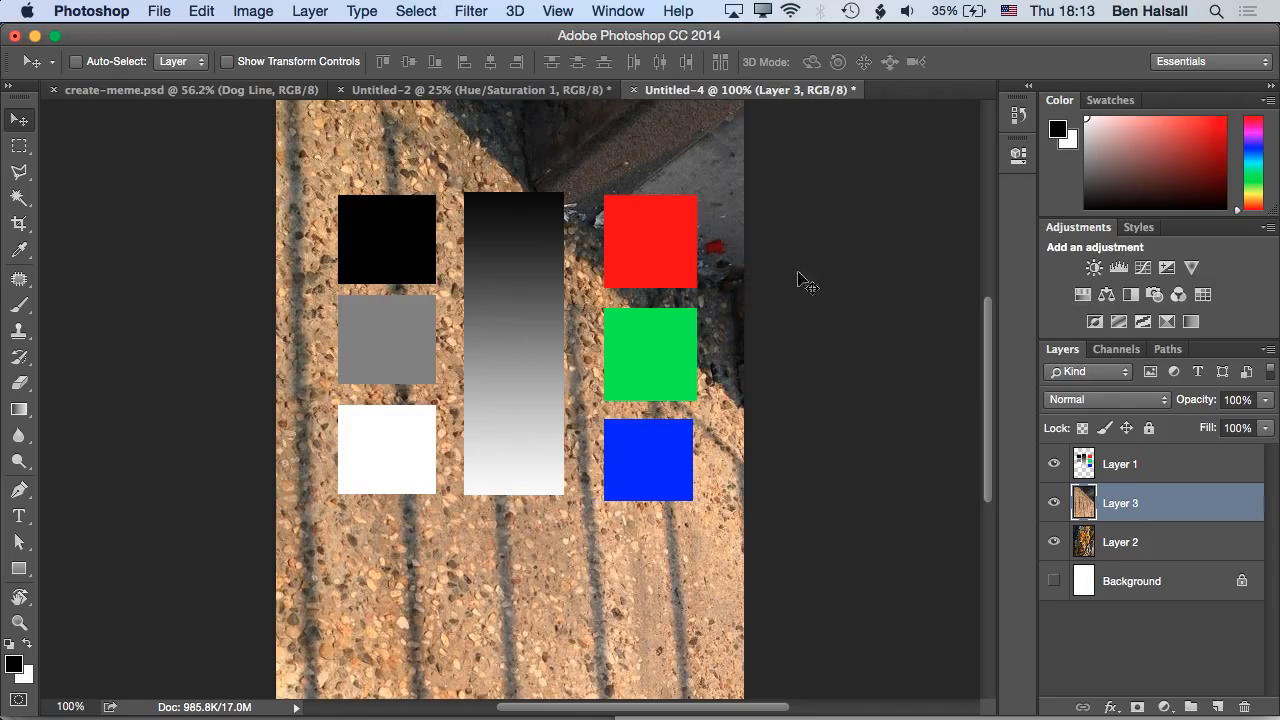
Try the Darken blend mode on the pebble wall layer, Layer 3, and undo it
{"action": "left_click", "coordinate": [1106, 400]}
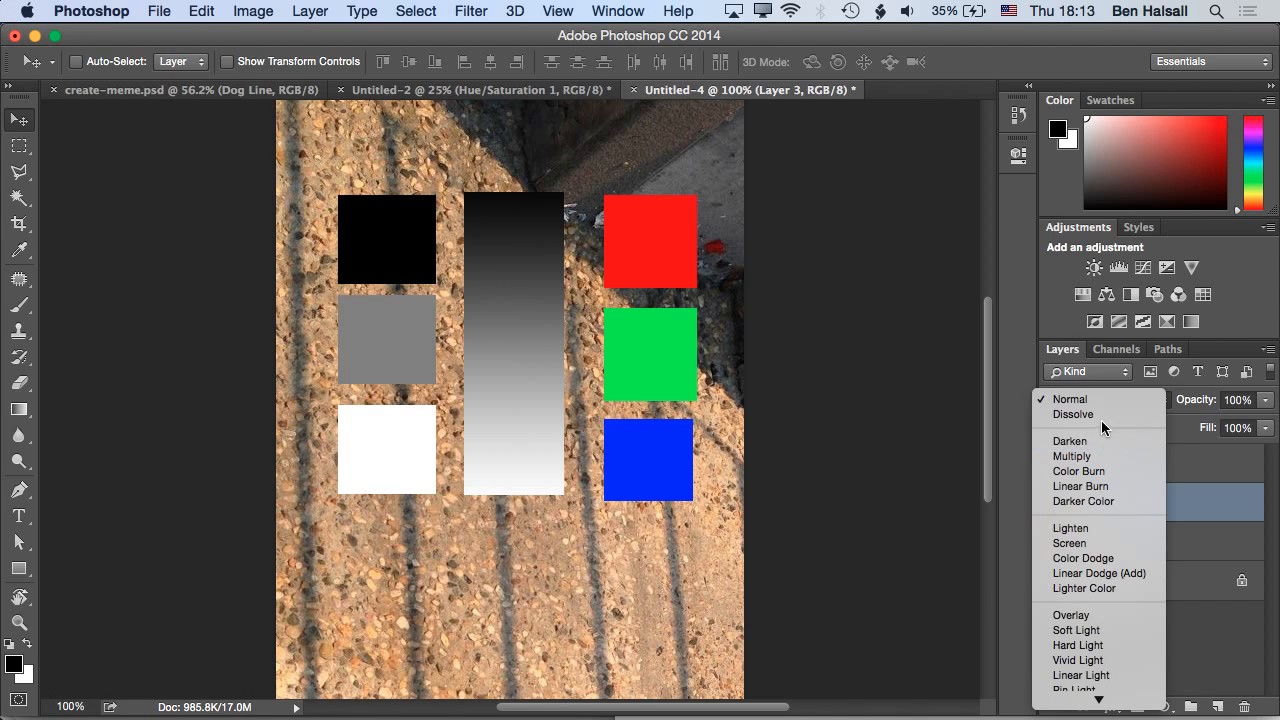
{"action": "mouse_move", "coordinate": [1090, 708]}
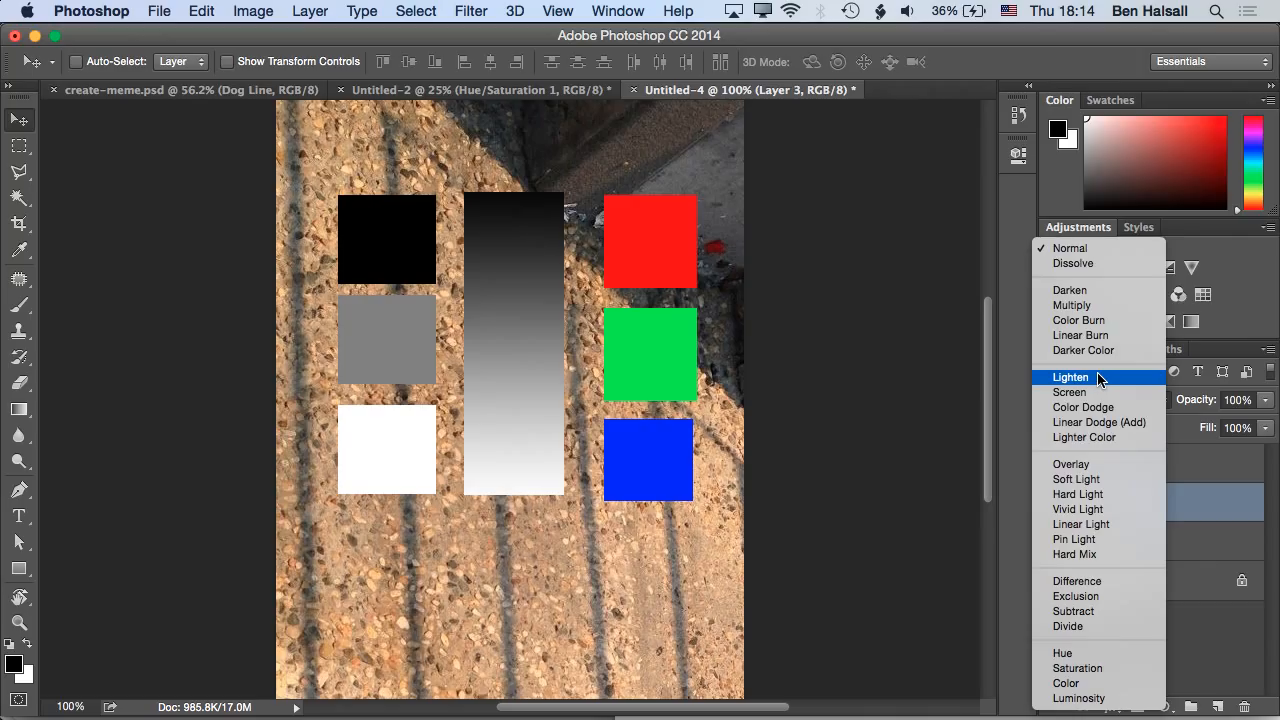
{"action": "left_click", "coordinate": [1077, 290]}
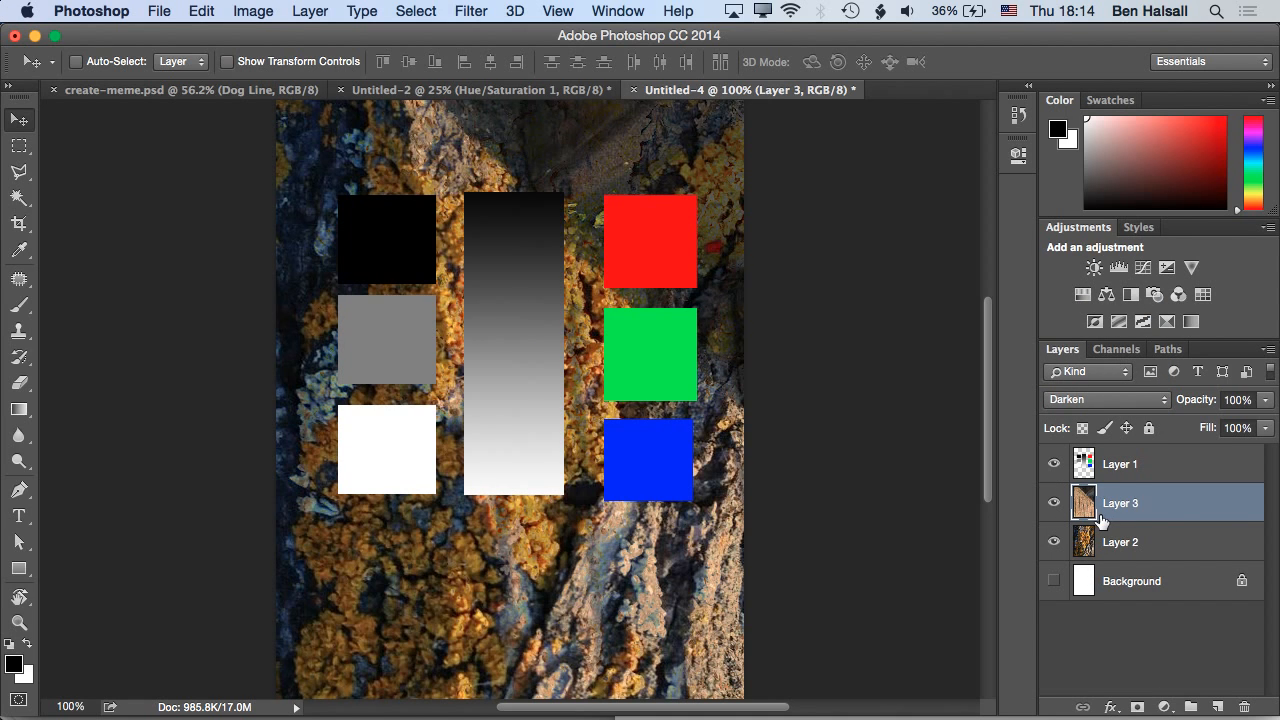
{"action": "key", "text": "super+z"}
Set the blend mode of Layer 1, which holds the squares and gradient, to Darken
{"action": "left_click", "coordinate": [1152, 468]}
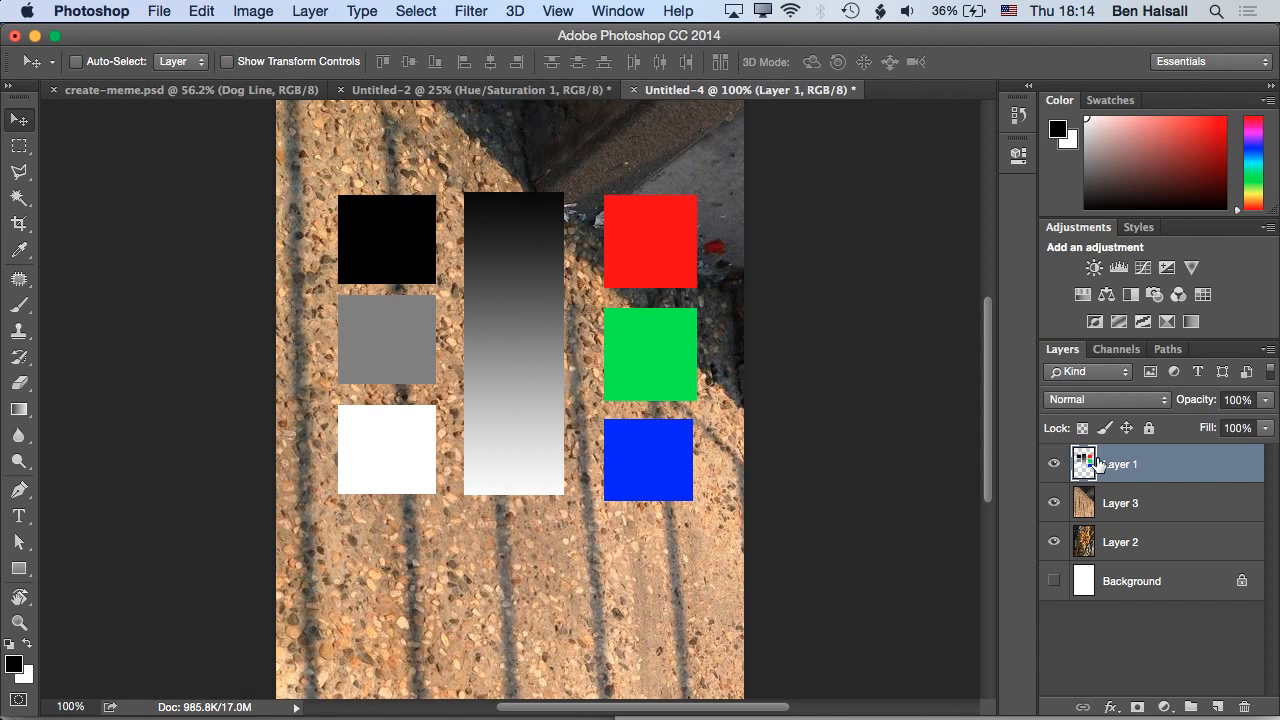
{"action": "left_click", "coordinate": [1088, 399]}
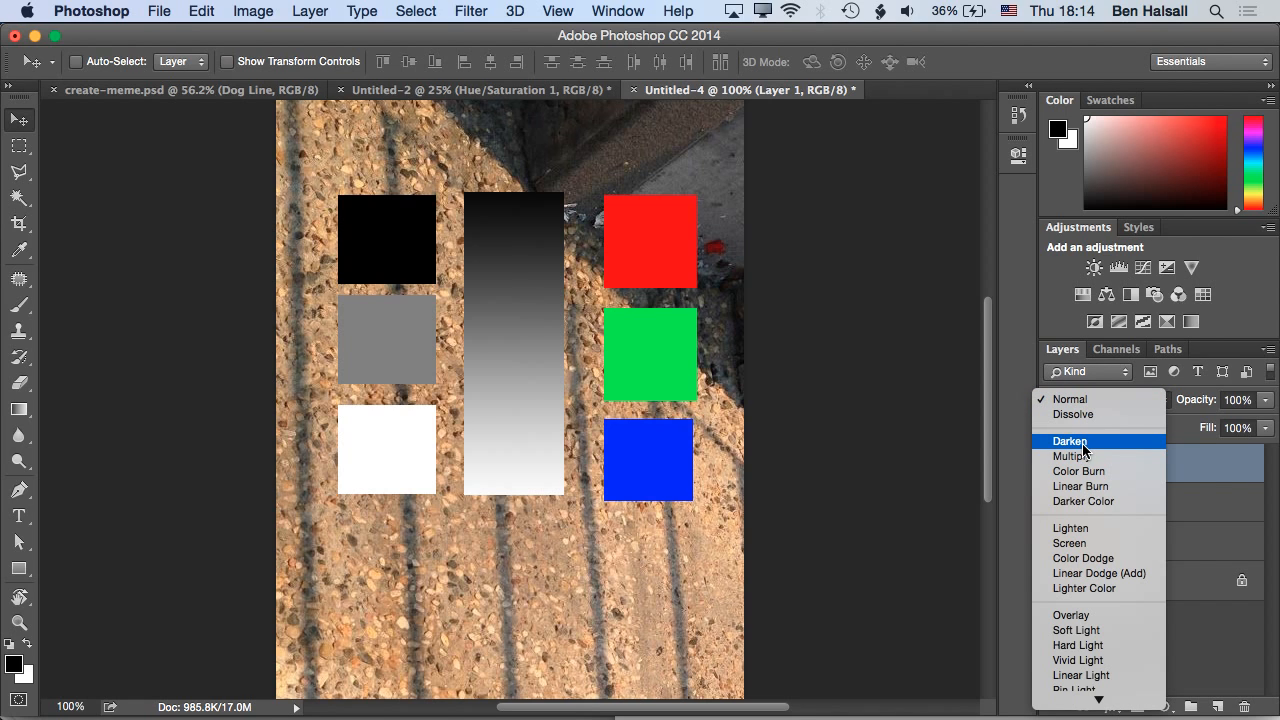
{"action": "left_click", "coordinate": [1072, 442]}
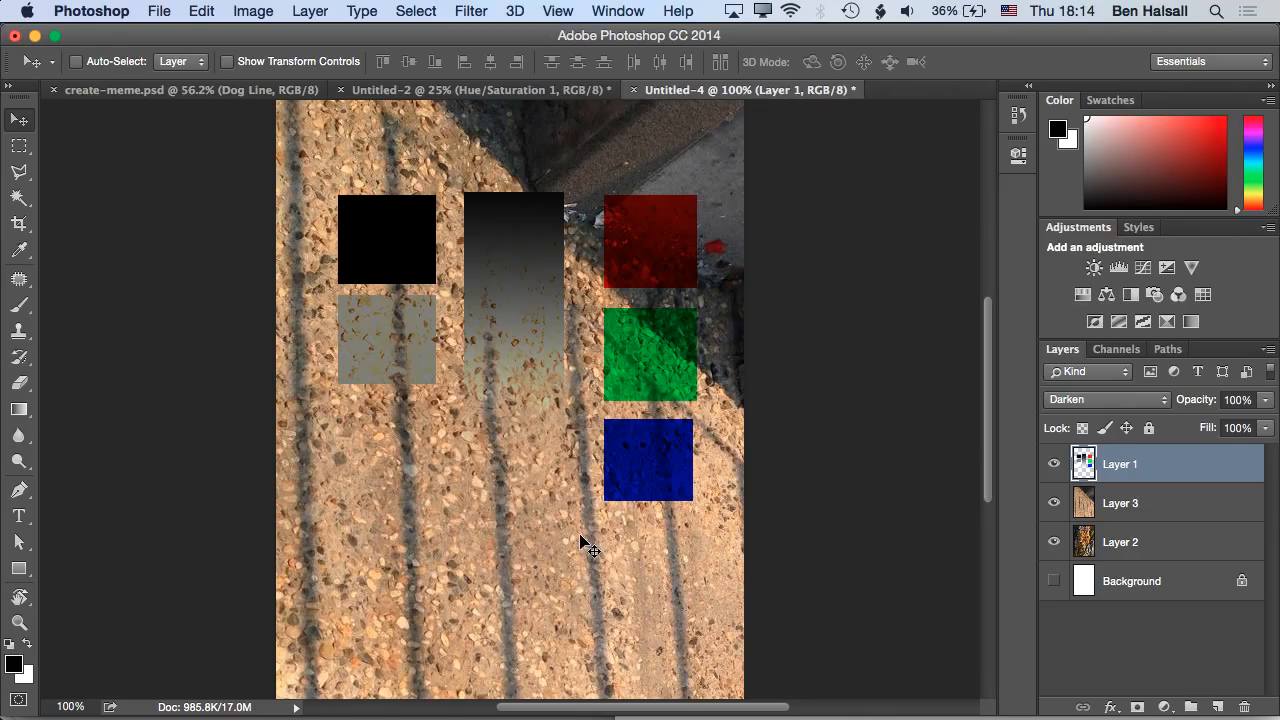
Try the darkening blend modes Multiply, Color Burn, Linear Burn and Darker Color one after another on Layer 1
{"action": "left_click", "coordinate": [1080, 400]}
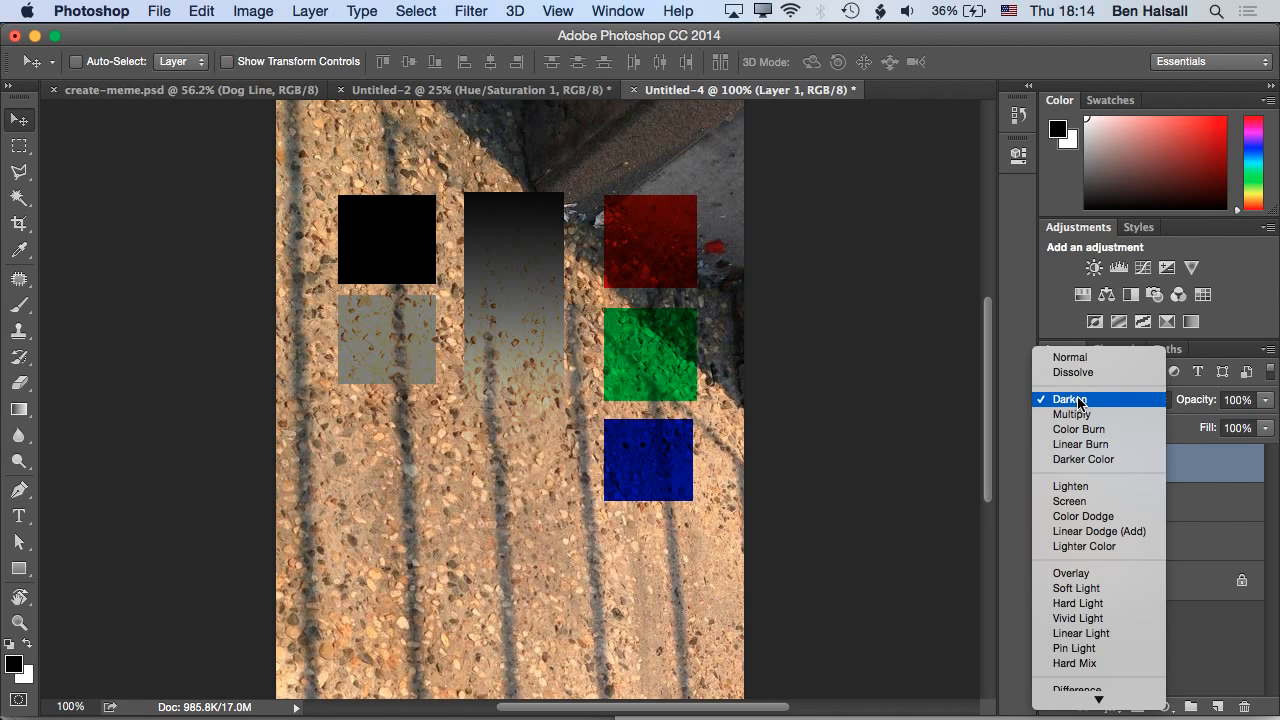
{"action": "left_click", "coordinate": [1083, 414]}
{"action": "left_click", "coordinate": [1086, 403]}
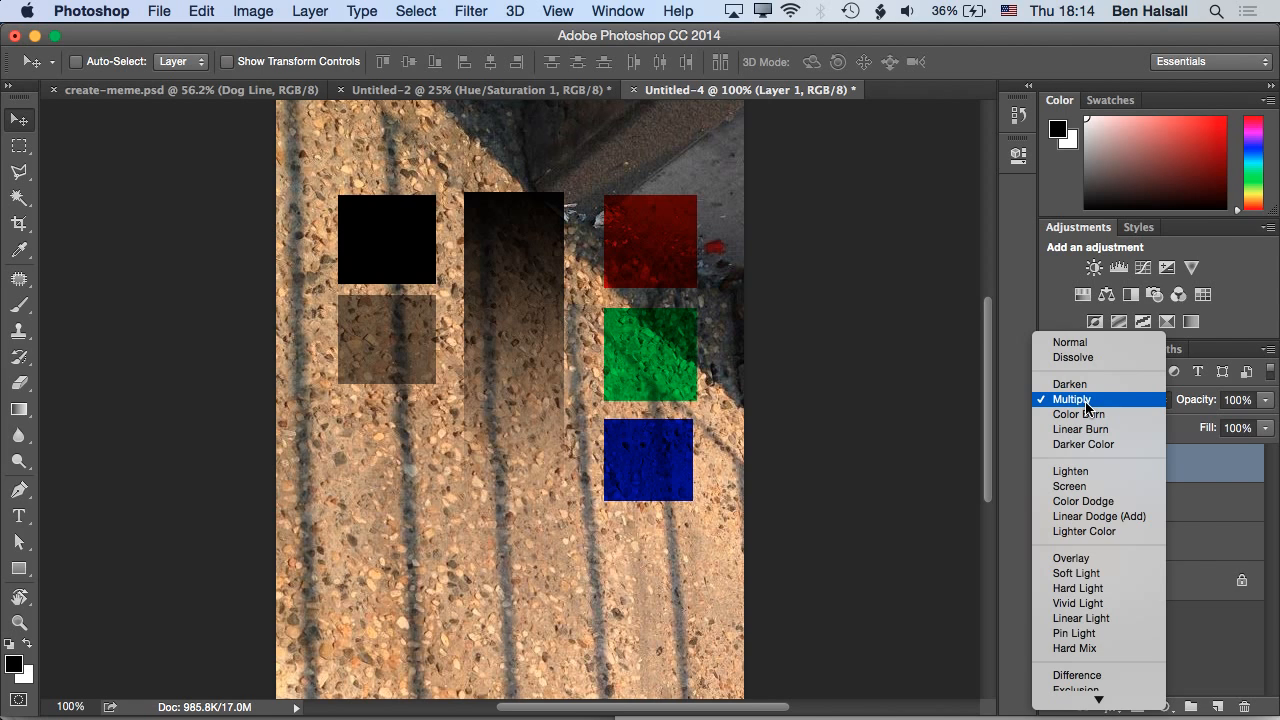
{"action": "left_click", "coordinate": [1086, 414]}
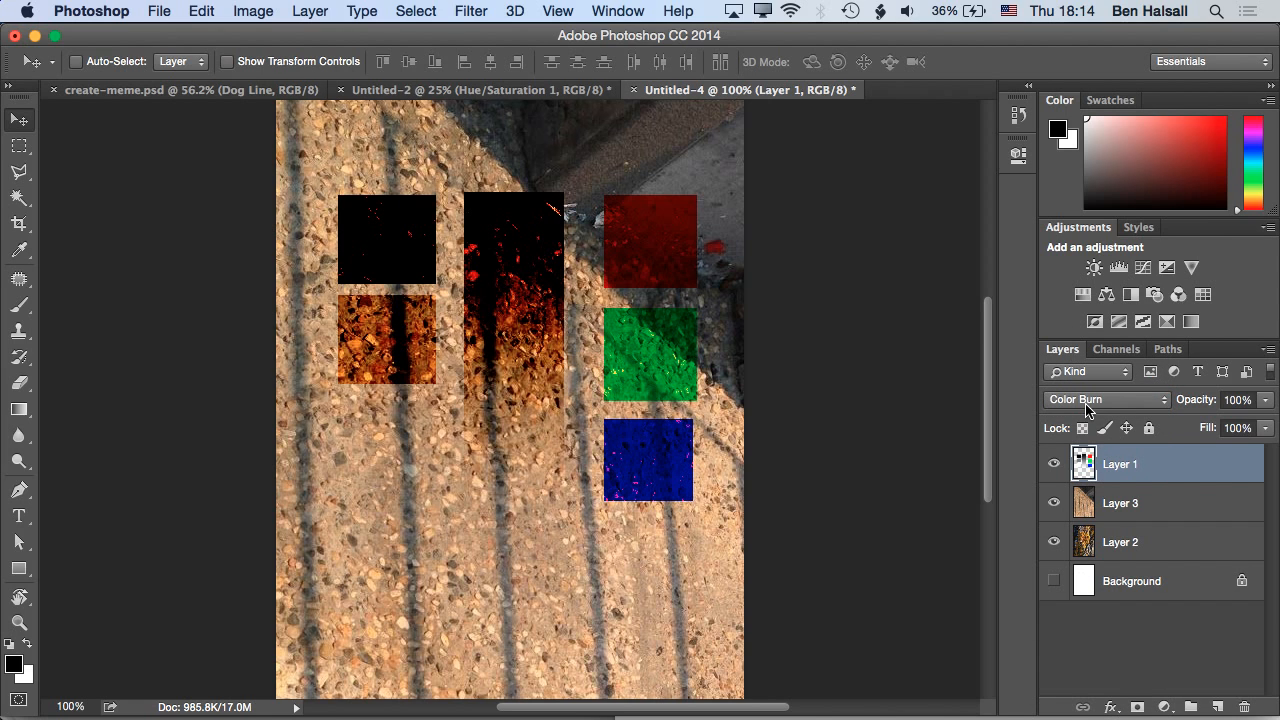
{"action": "left_click", "coordinate": [1088, 401]}
{"action": "left_click", "coordinate": [1090, 413]}
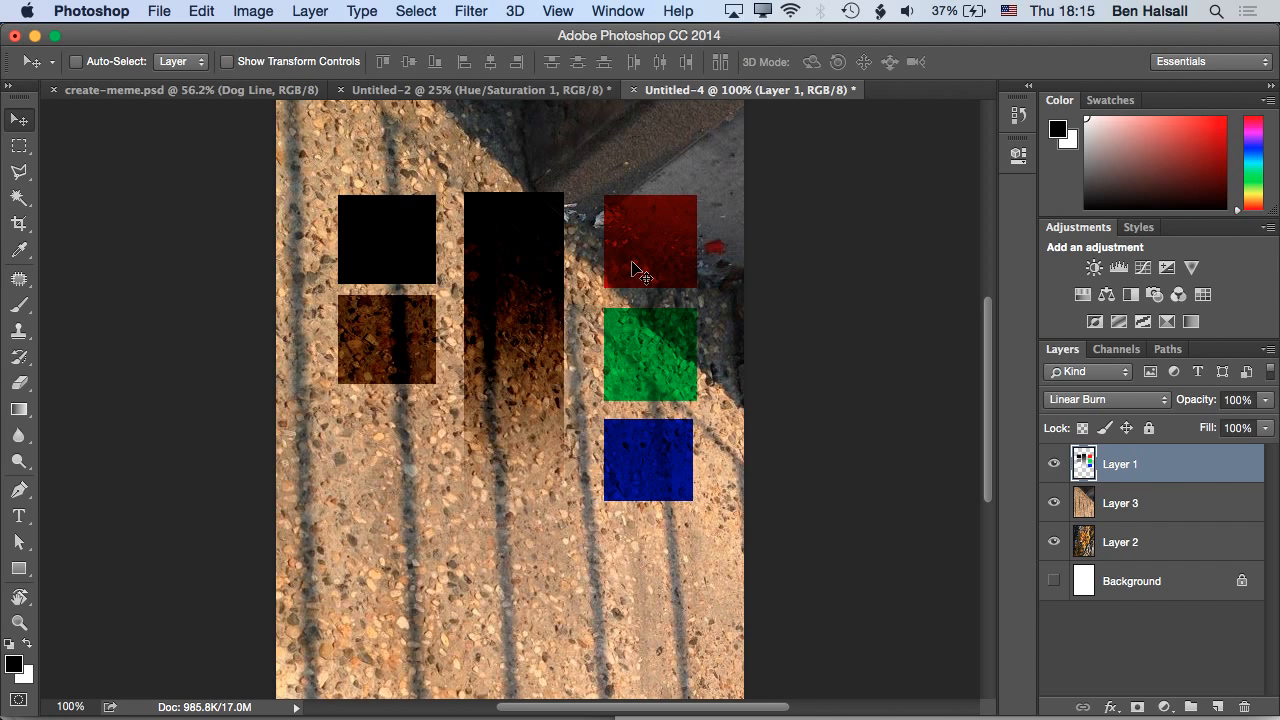
{"action": "left_click", "coordinate": [1078, 400]}
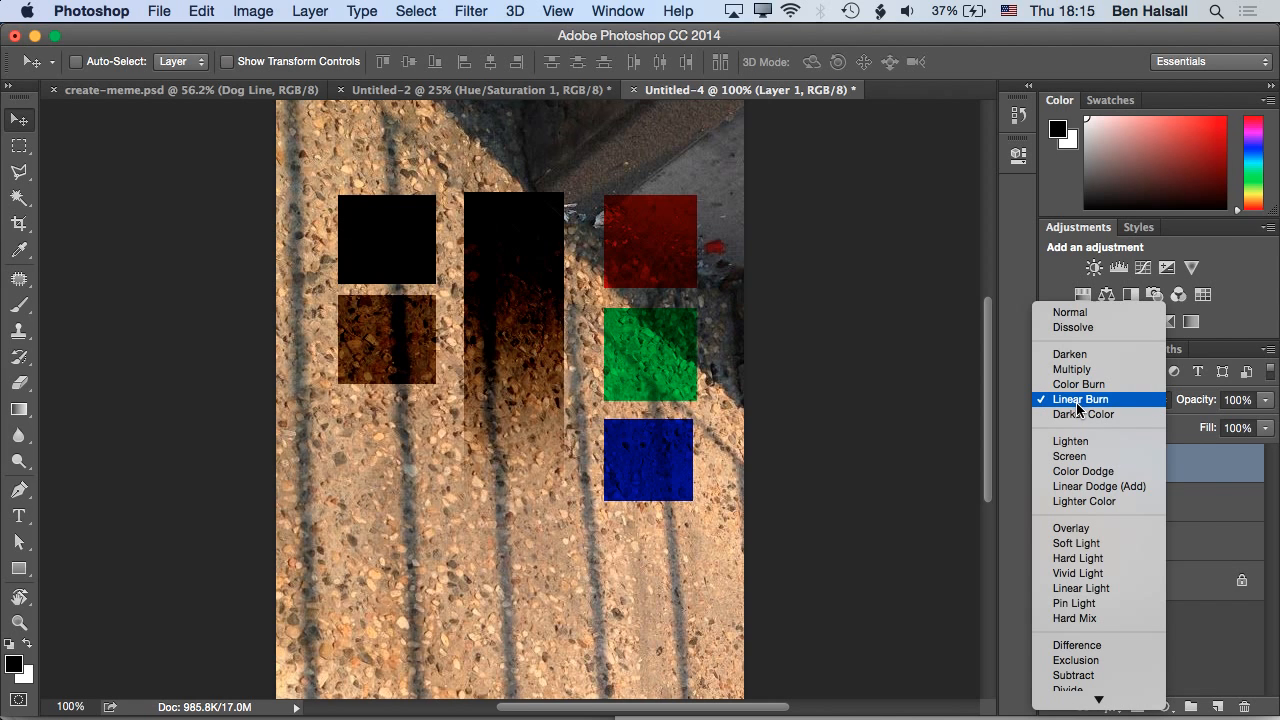
{"action": "left_click", "coordinate": [1078, 413]}
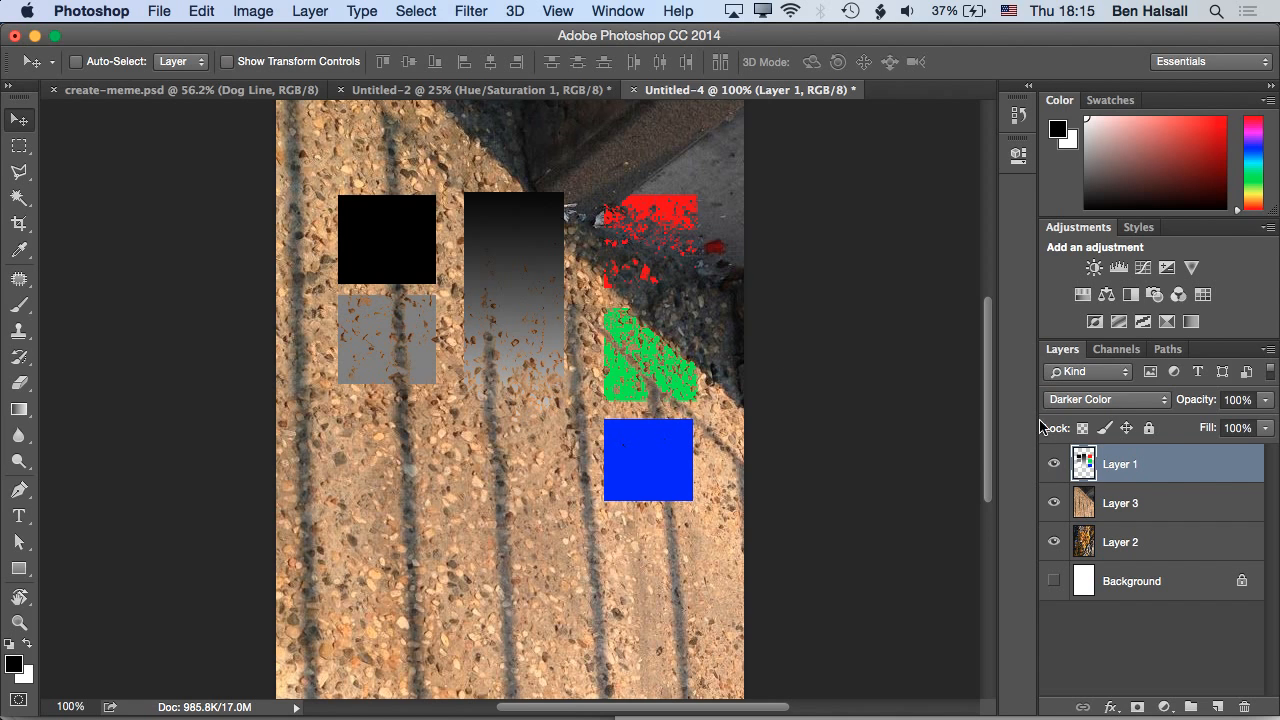
Try the lightening blend modes Lighten, Screen, Color Dodge and Linear Dodge (Add) in turn on Layer 1
{"action": "left_click", "coordinate": [1076, 402]}
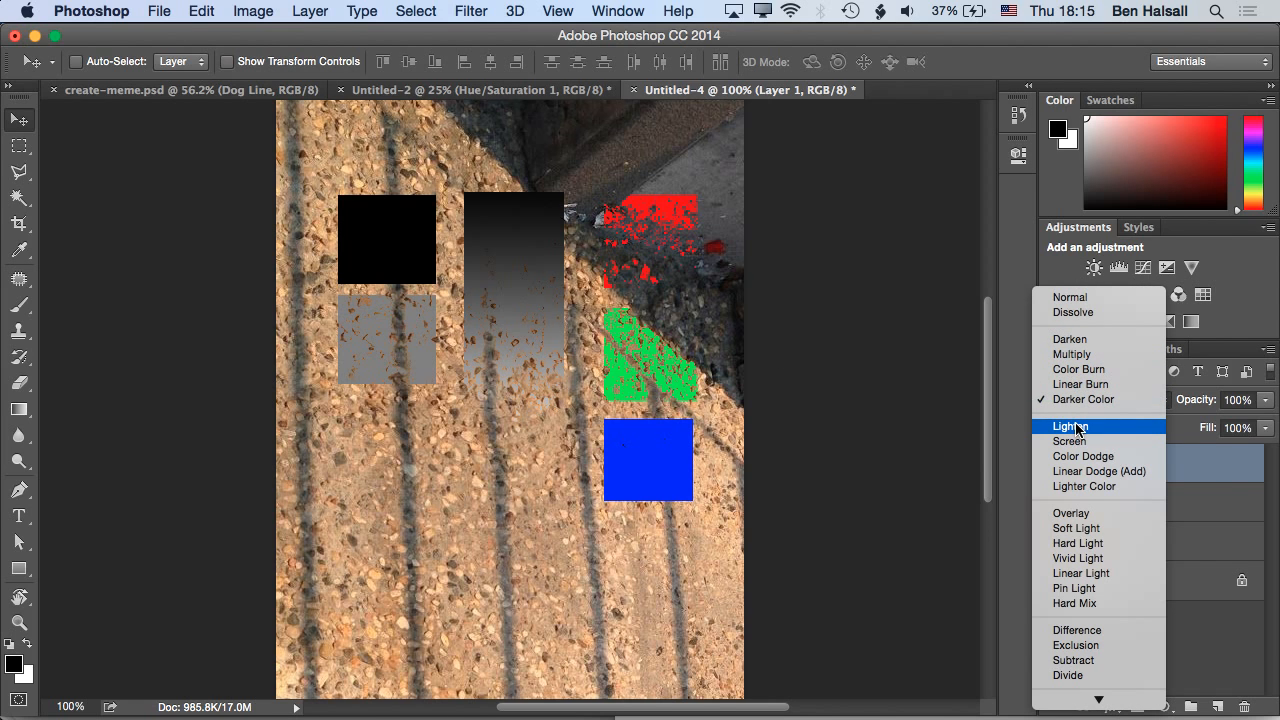
{"action": "left_click", "coordinate": [1077, 427]}
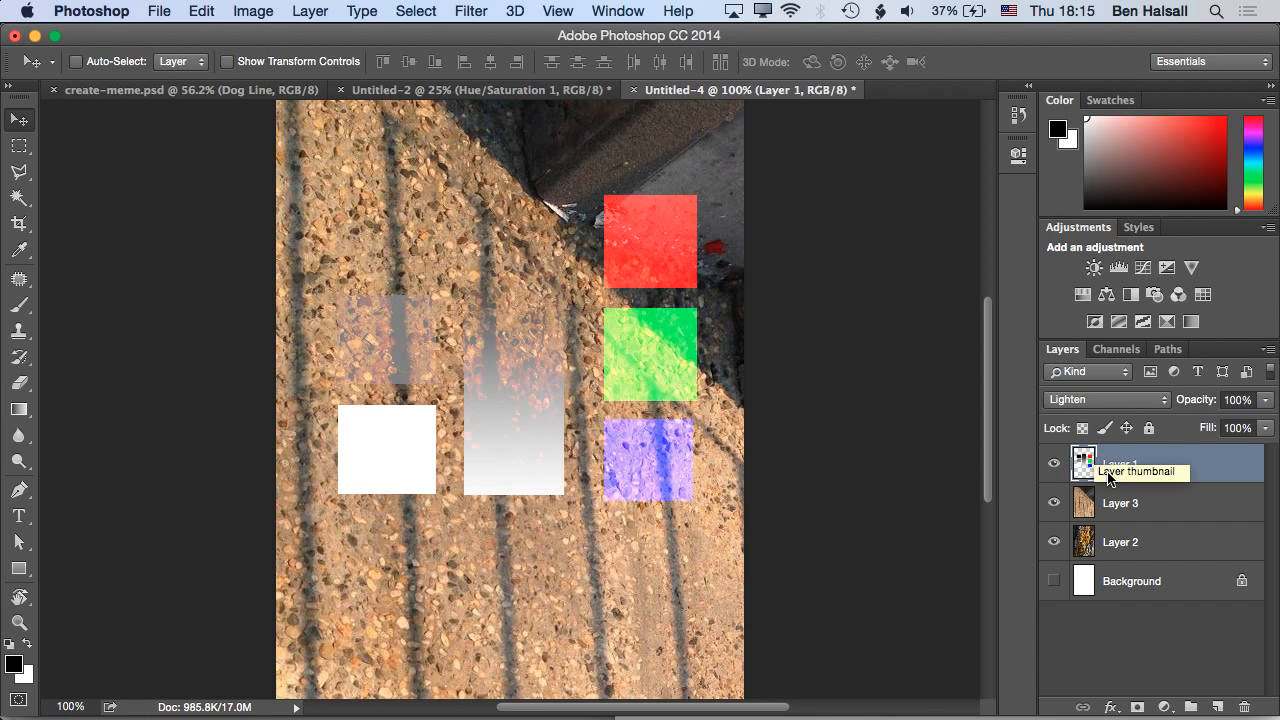
{"action": "left_click", "coordinate": [1105, 400]}
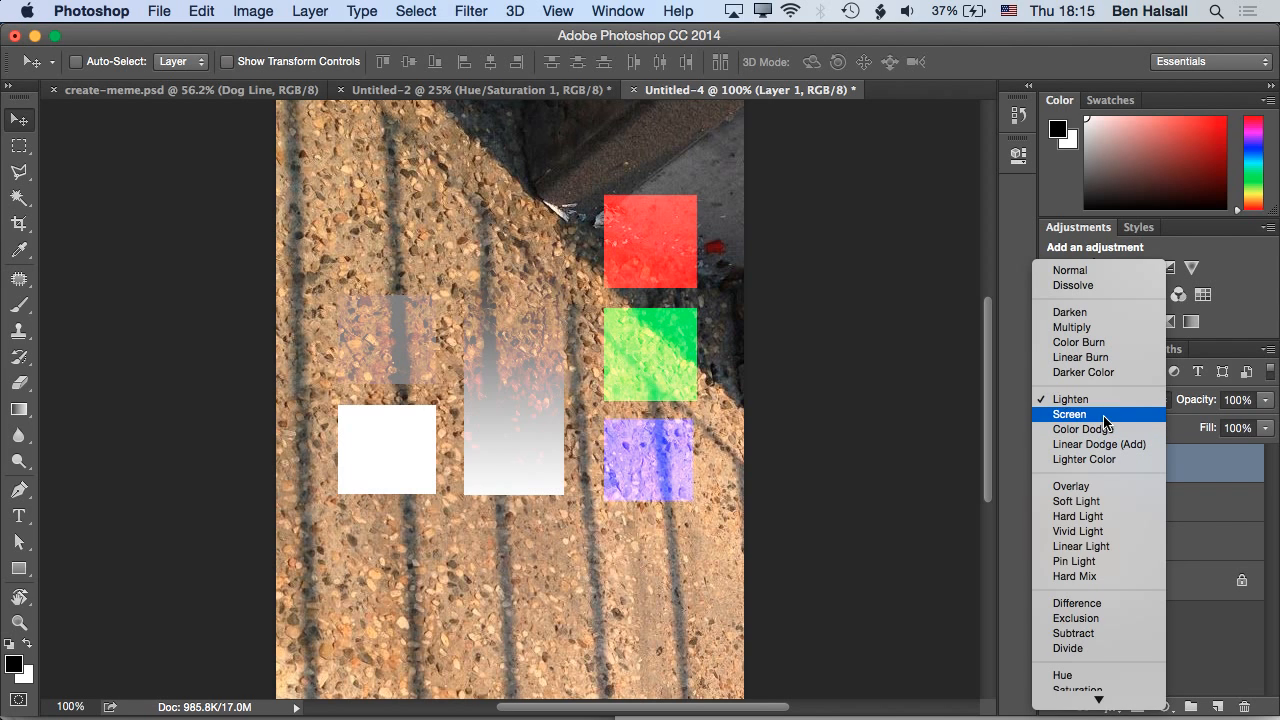
{"action": "left_click", "coordinate": [1106, 418]}
{"action": "left_click", "coordinate": [1110, 405]}
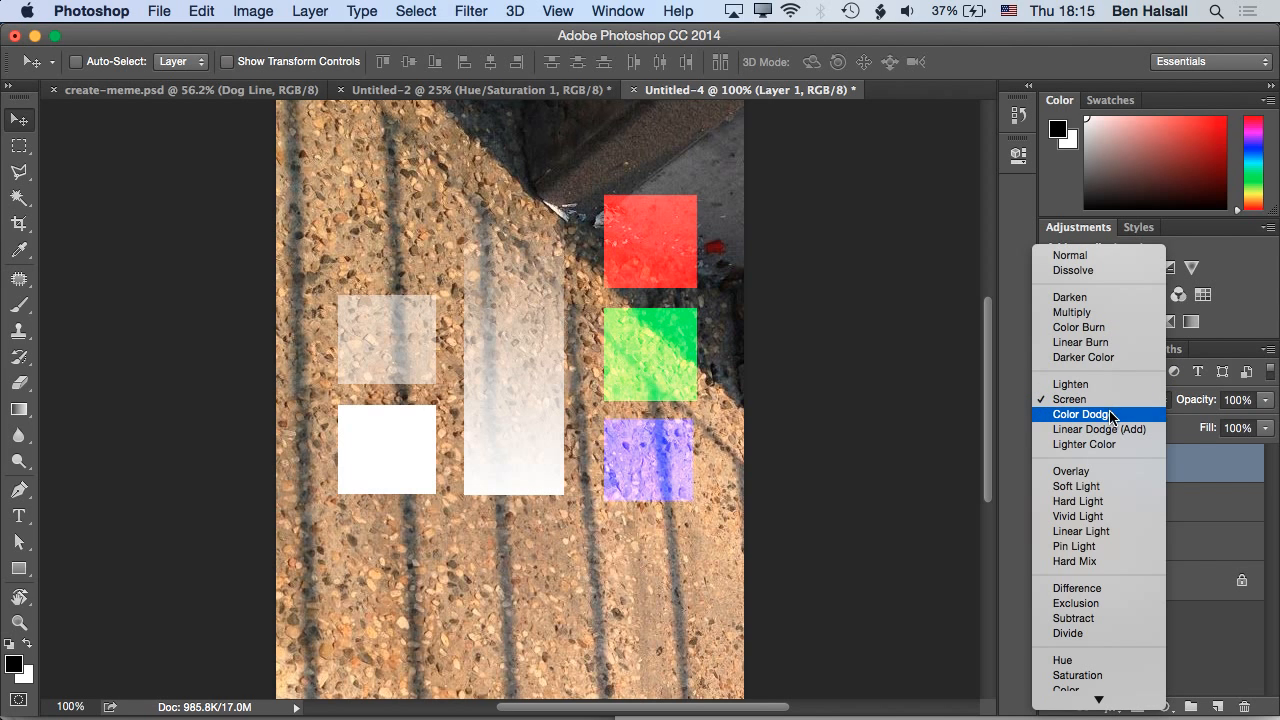
{"action": "left_click", "coordinate": [1108, 413]}
{"action": "left_click", "coordinate": [1106, 398]}
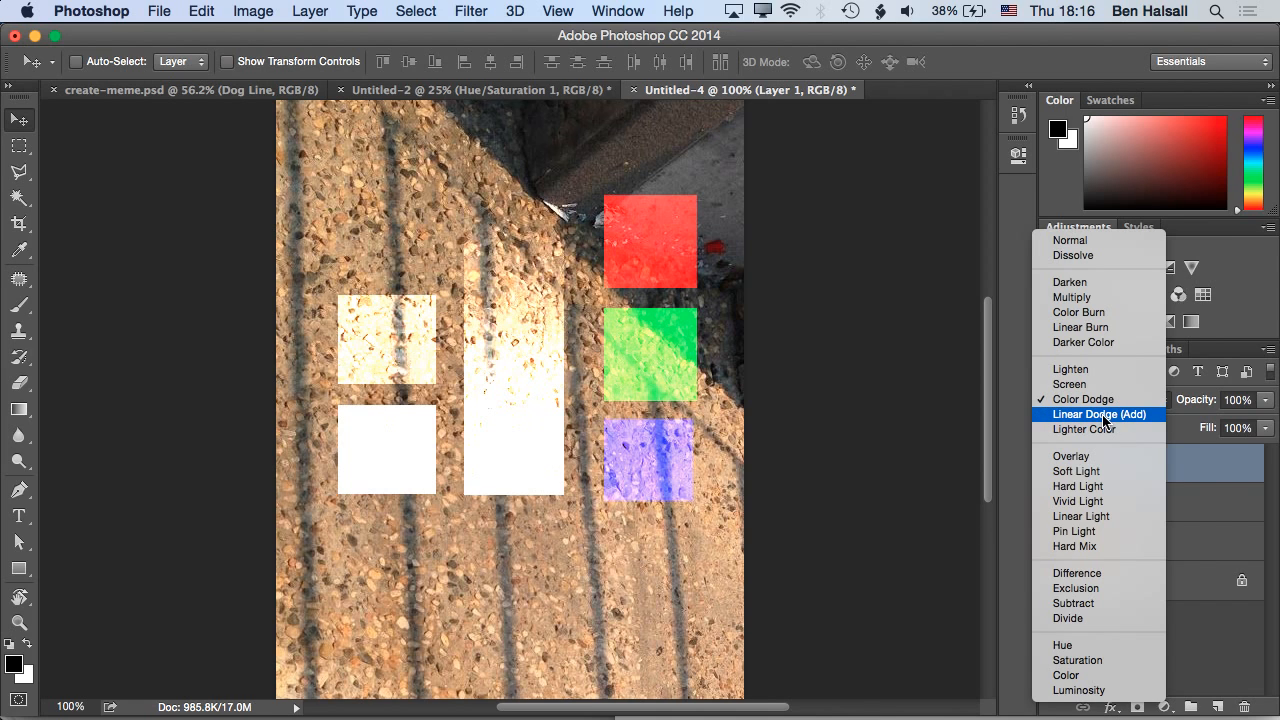
{"action": "left_click", "coordinate": [1106, 414]}
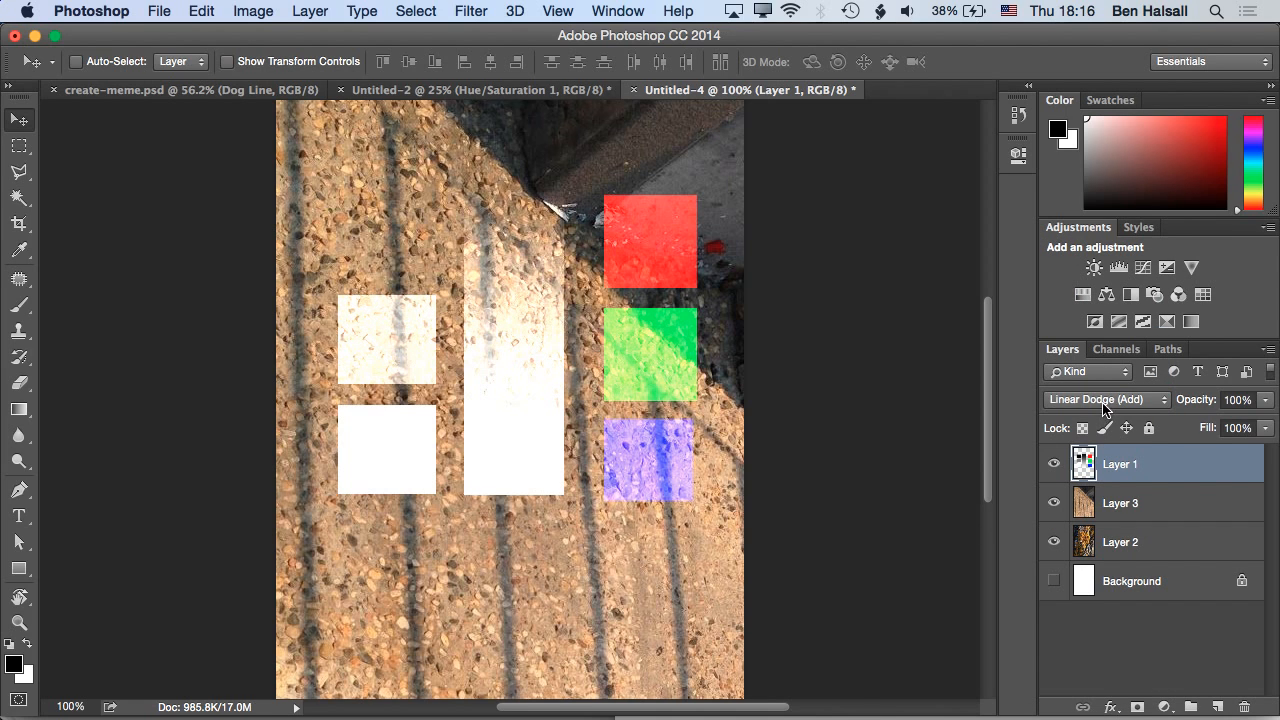
Try the contrast blend modes Overlay and Soft Light on Layer 1 with the squares
{"action": "left_click", "coordinate": [1106, 401]}
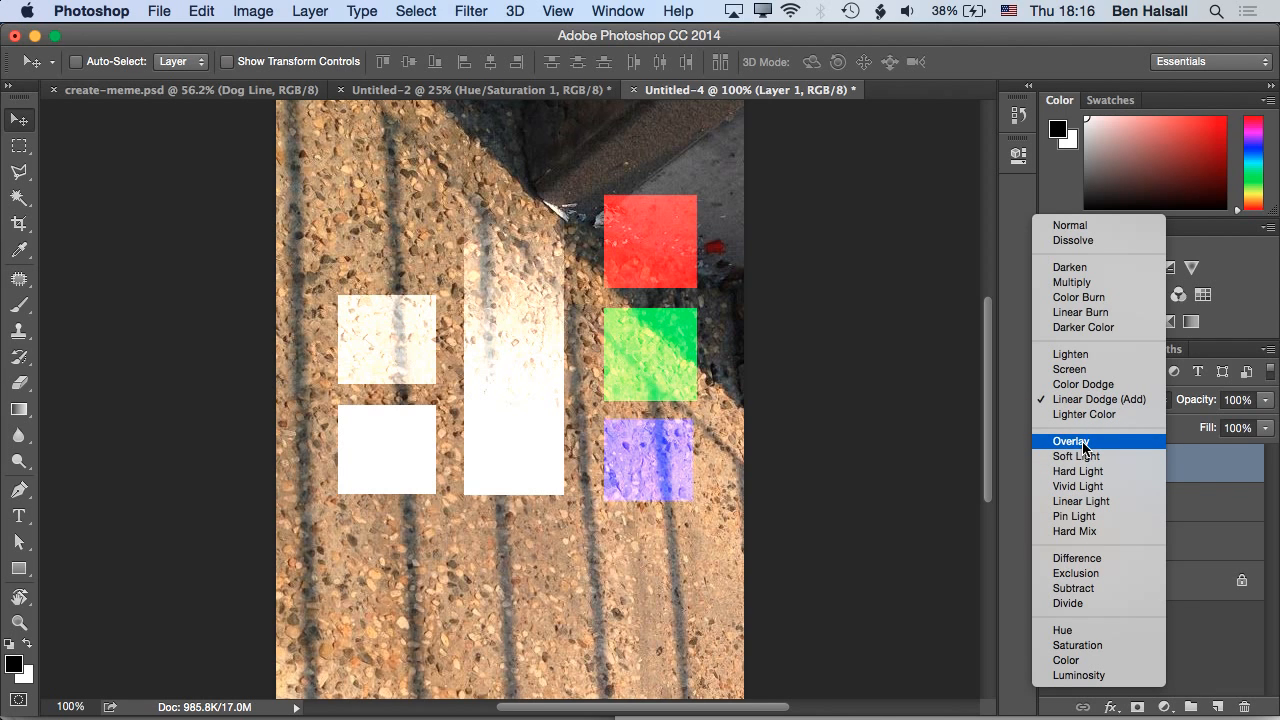
{"action": "left_click", "coordinate": [1084, 443]}
{"action": "left_click", "coordinate": [1093, 402]}
{"action": "left_click", "coordinate": [1092, 413]}
{"action": "left_click", "coordinate": [1109, 398]}
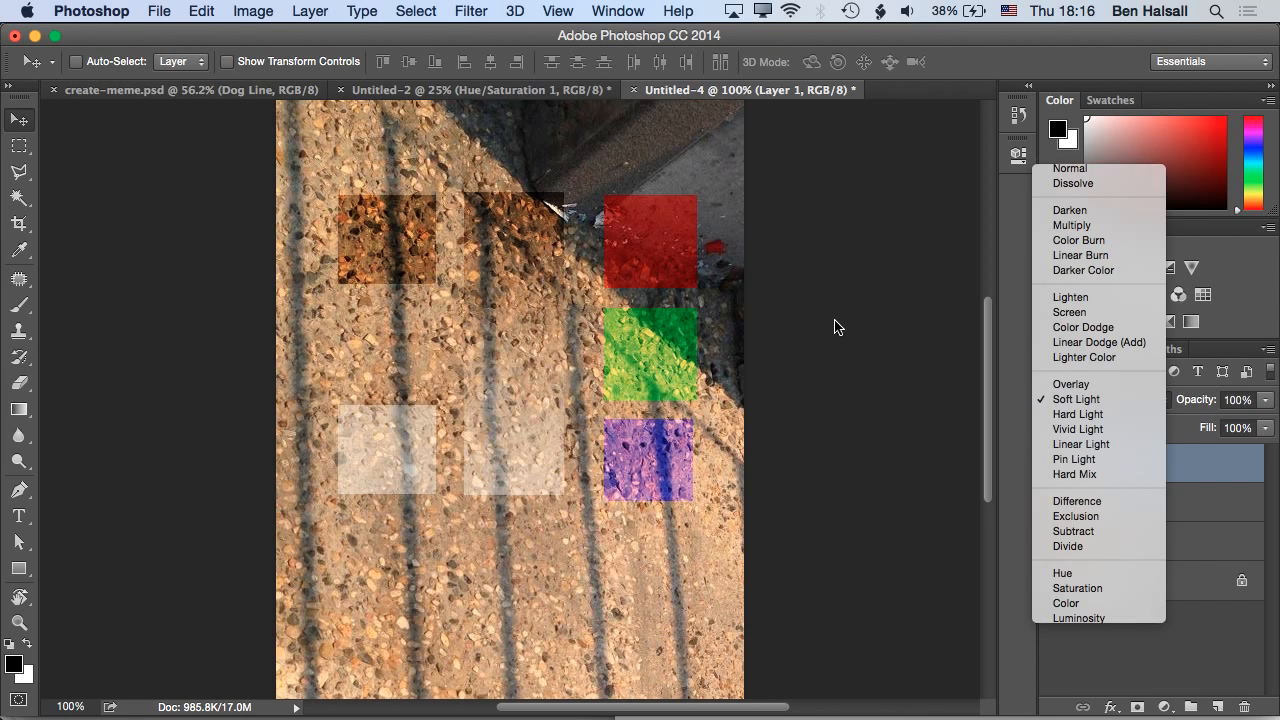
{"action": "left_click", "coordinate": [752, 300]}
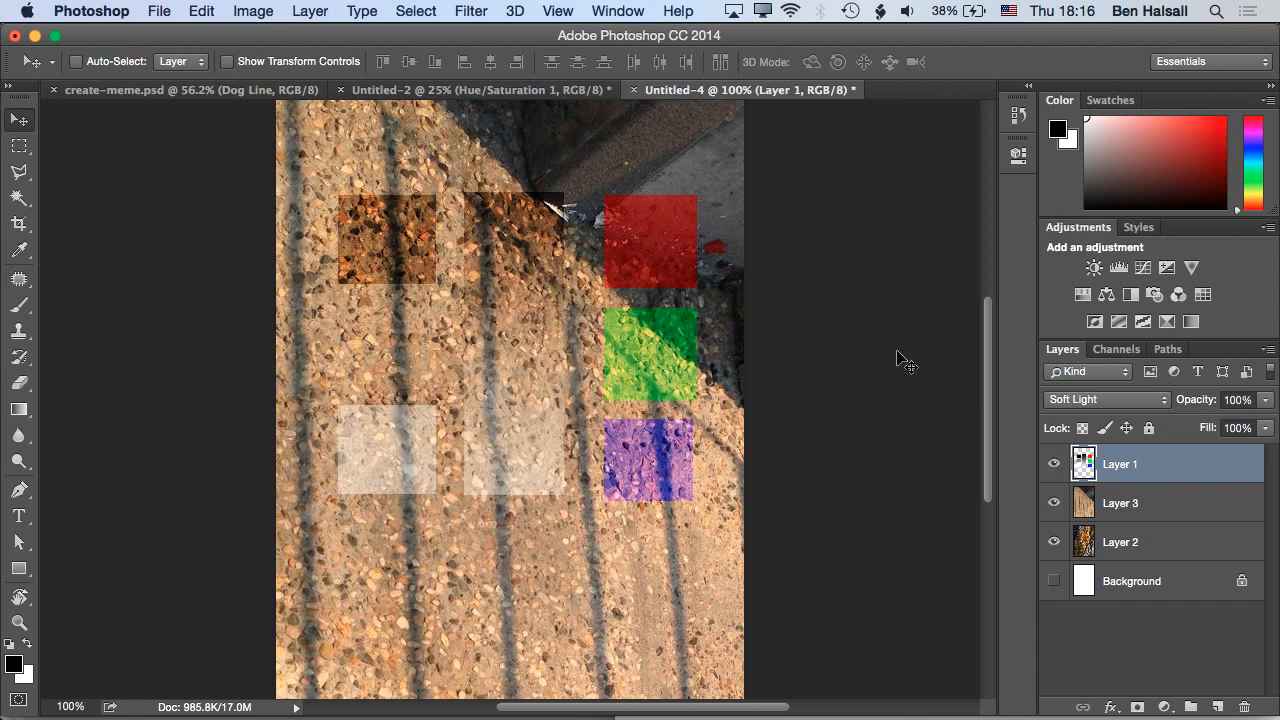
Try the comparative blend modes Difference, Exclusion, Subtract and Divide one after another on Layer 1
{"action": "left_click", "coordinate": [1108, 401]}
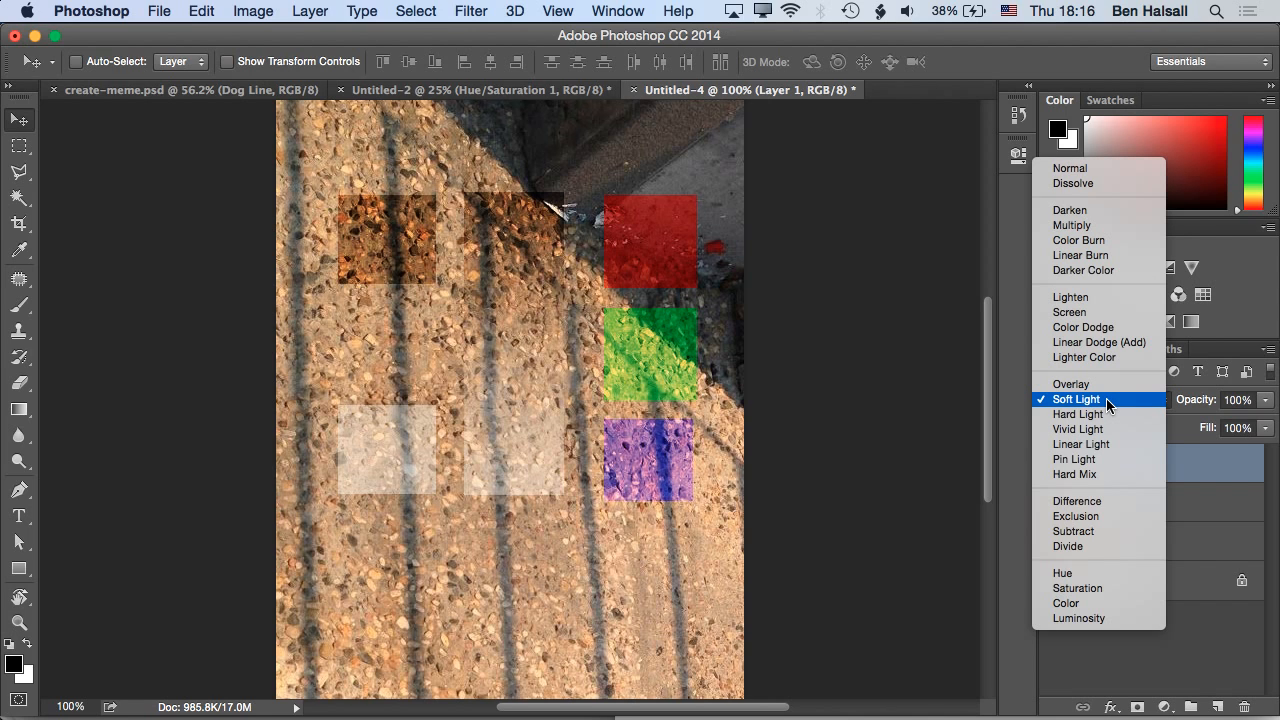
{"action": "left_click", "coordinate": [1078, 513]}
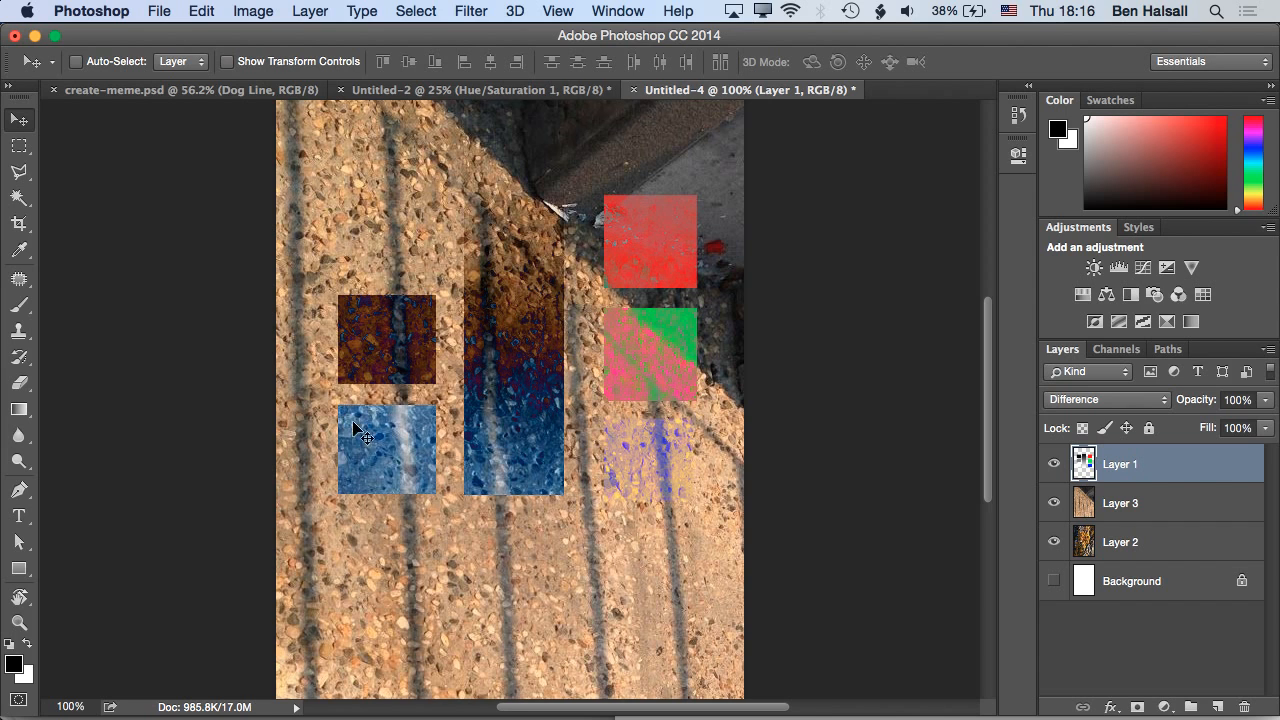
{"action": "left_click", "coordinate": [1088, 402]}
{"action": "left_click", "coordinate": [1088, 413]}
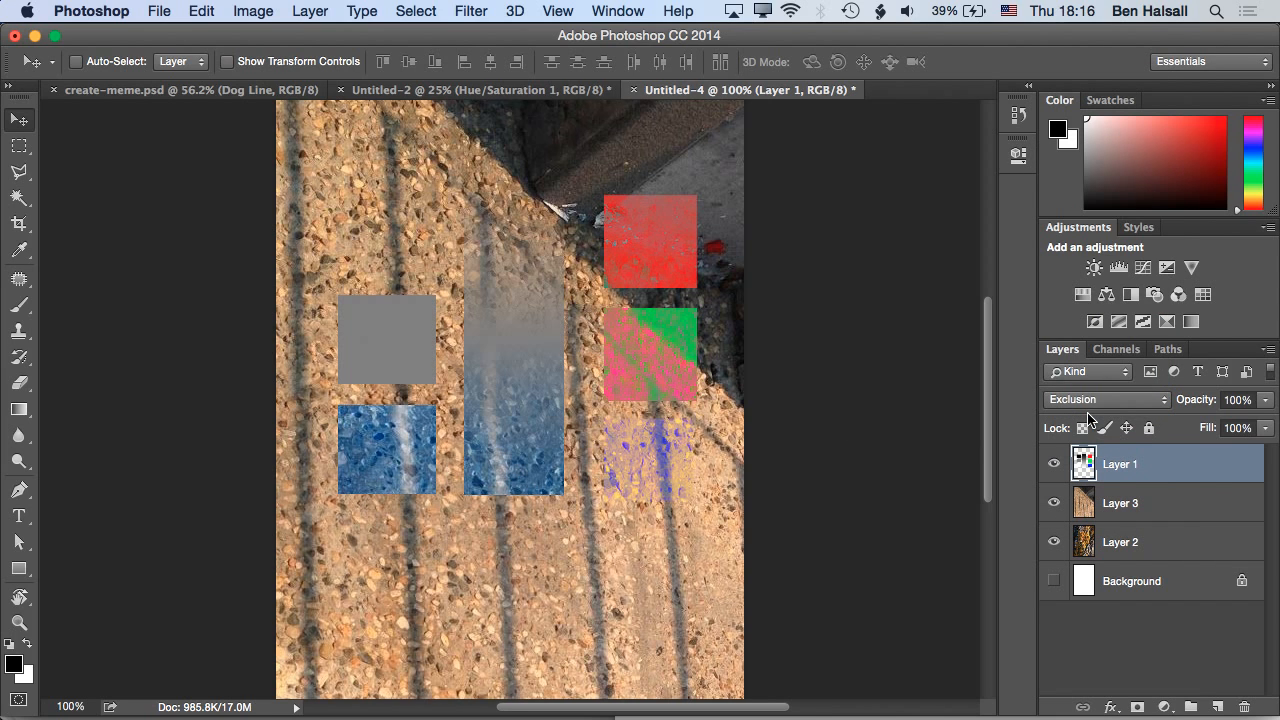
{"action": "left_click", "coordinate": [1092, 402]}
{"action": "left_click", "coordinate": [1092, 414]}
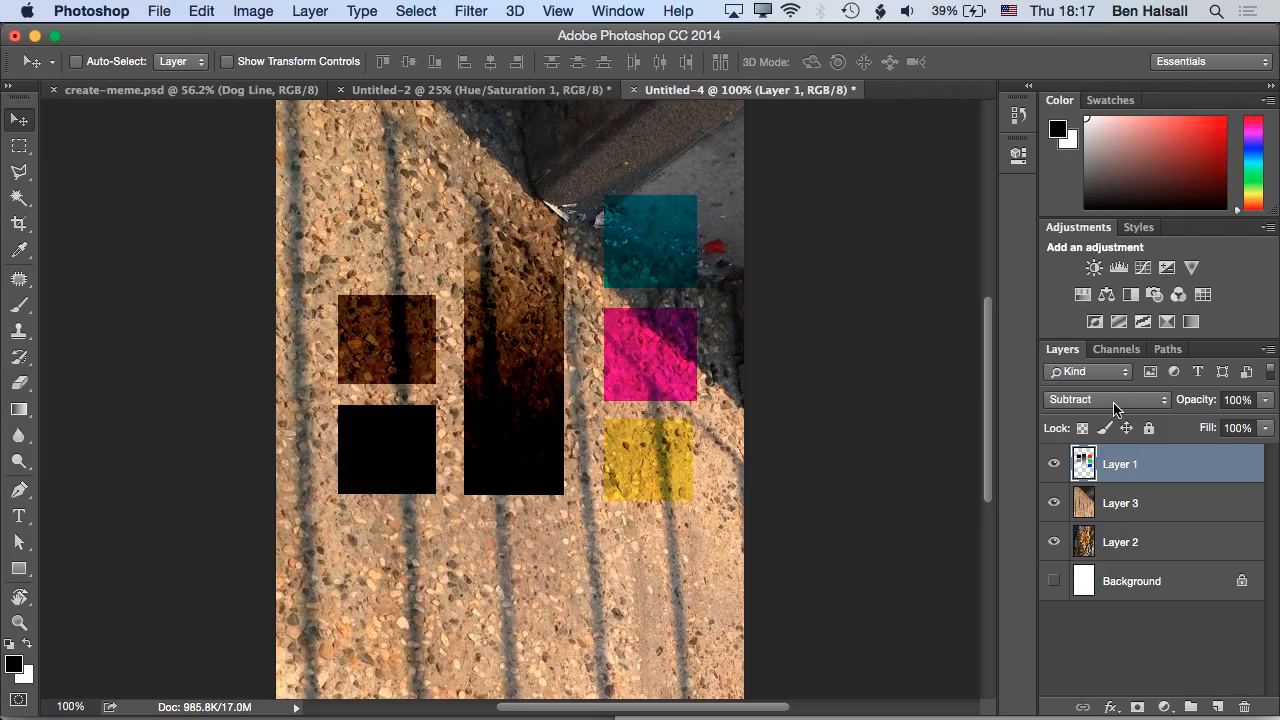
{"action": "left_click", "coordinate": [1102, 402]}
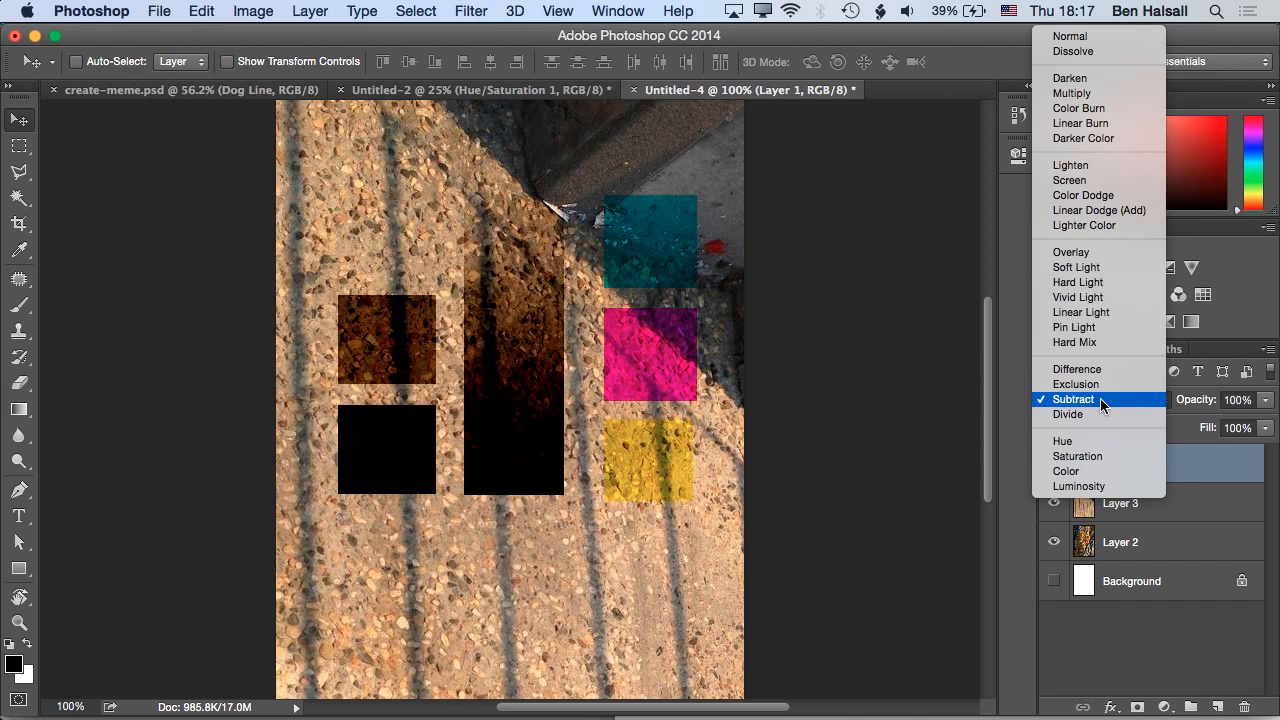
{"action": "left_click", "coordinate": [1100, 414]}
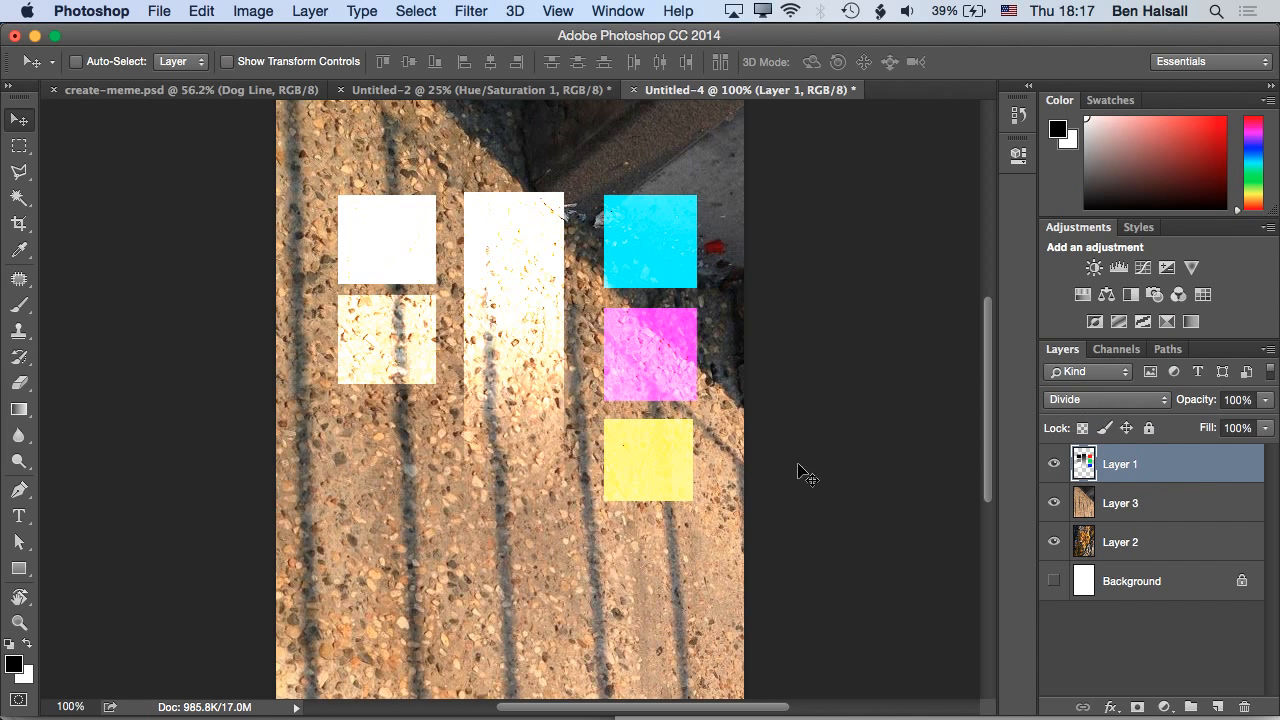
Step Layer 1 through the blend modes Hue, Saturation and Color, and finish with it set to Luminosity
{"action": "left_click", "coordinate": [1078, 403]}
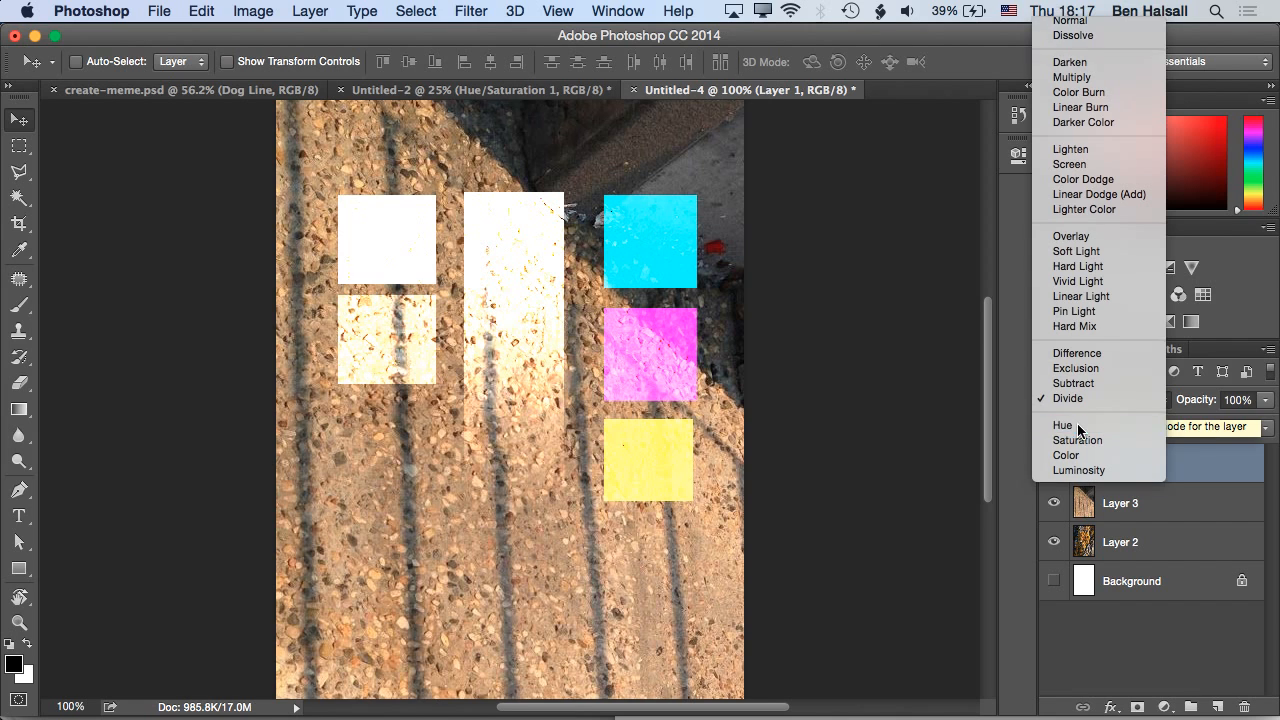
{"action": "left_click", "coordinate": [1079, 428]}
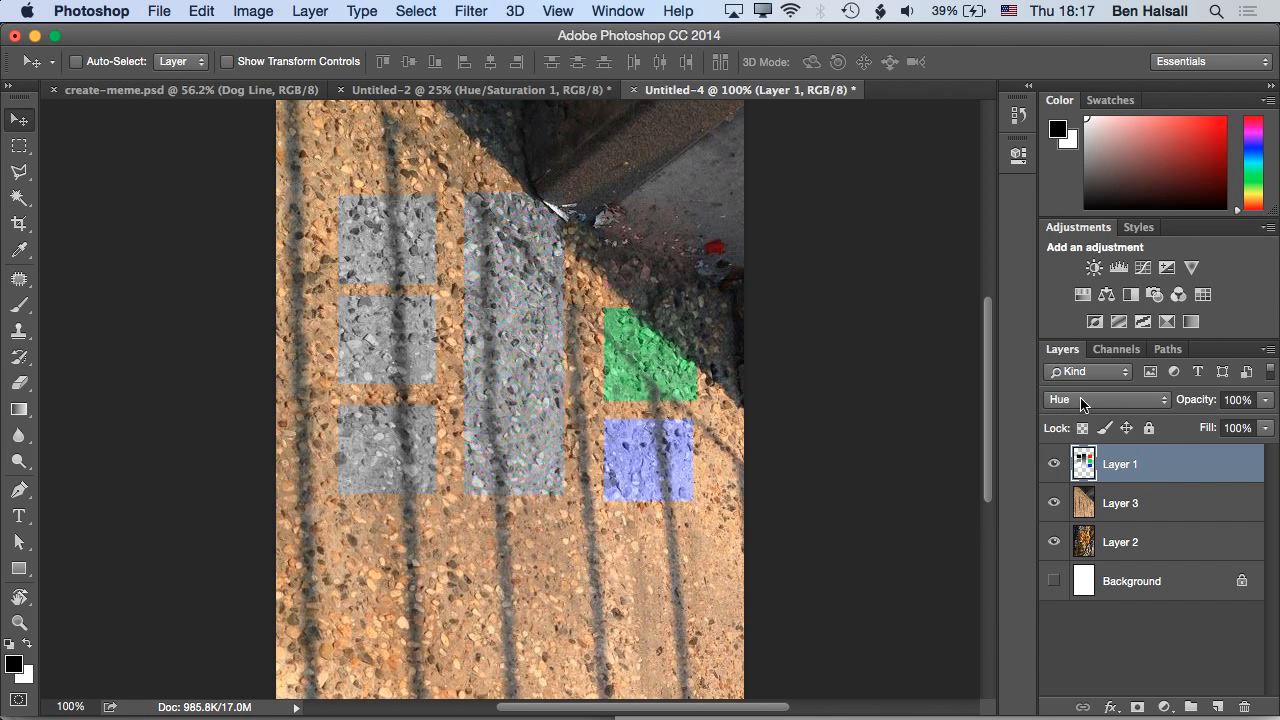
{"action": "left_click", "coordinate": [1084, 400]}
{"action": "left_click", "coordinate": [1082, 414]}
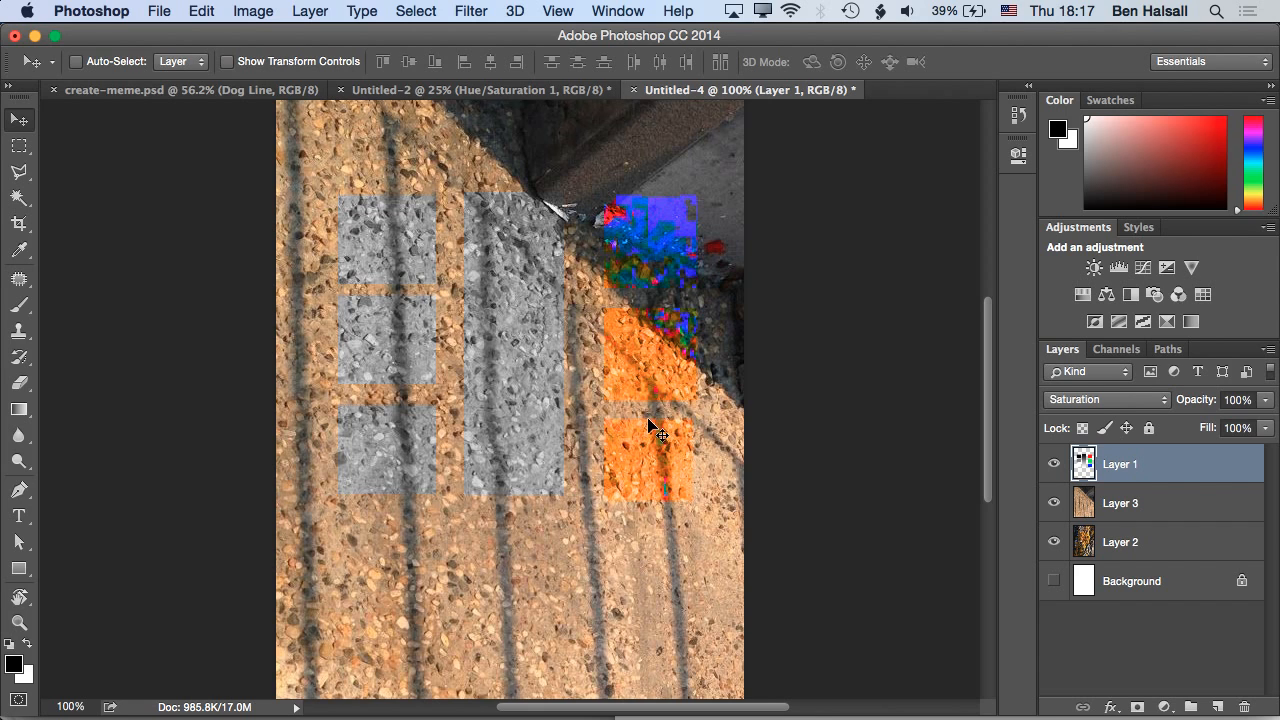
{"action": "left_click", "coordinate": [1072, 400]}
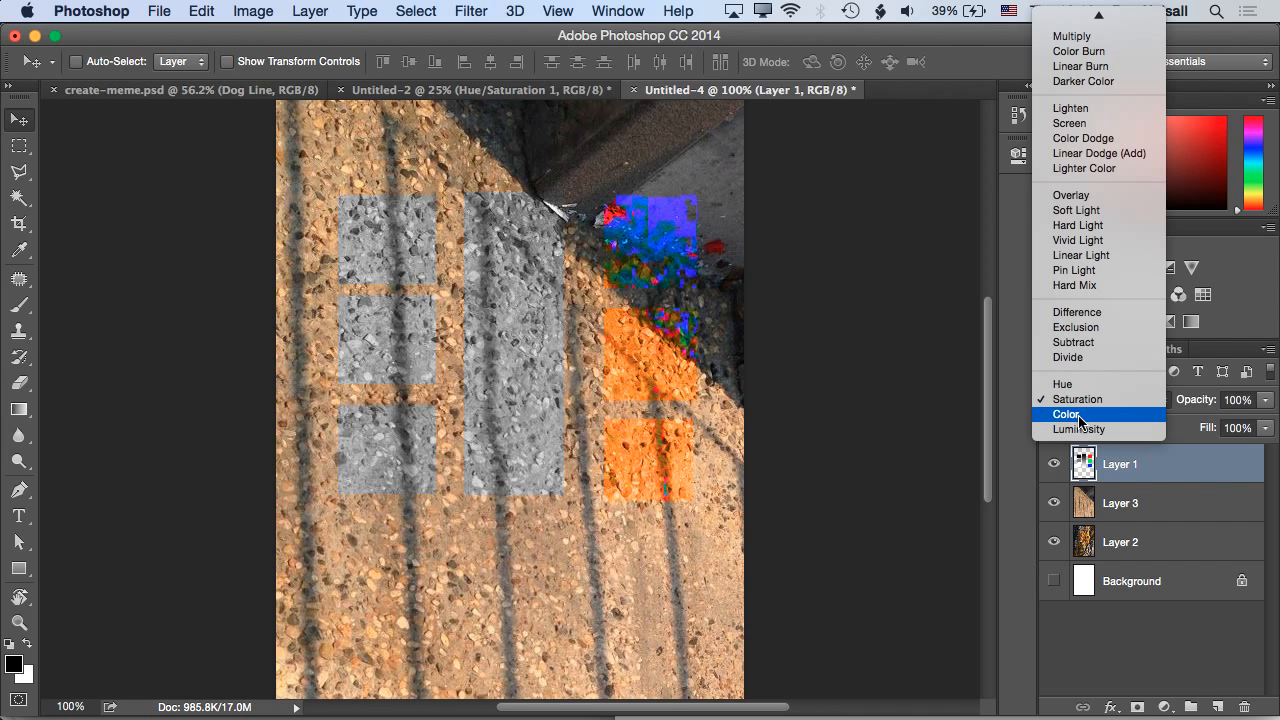
{"action": "left_click", "coordinate": [1078, 415]}
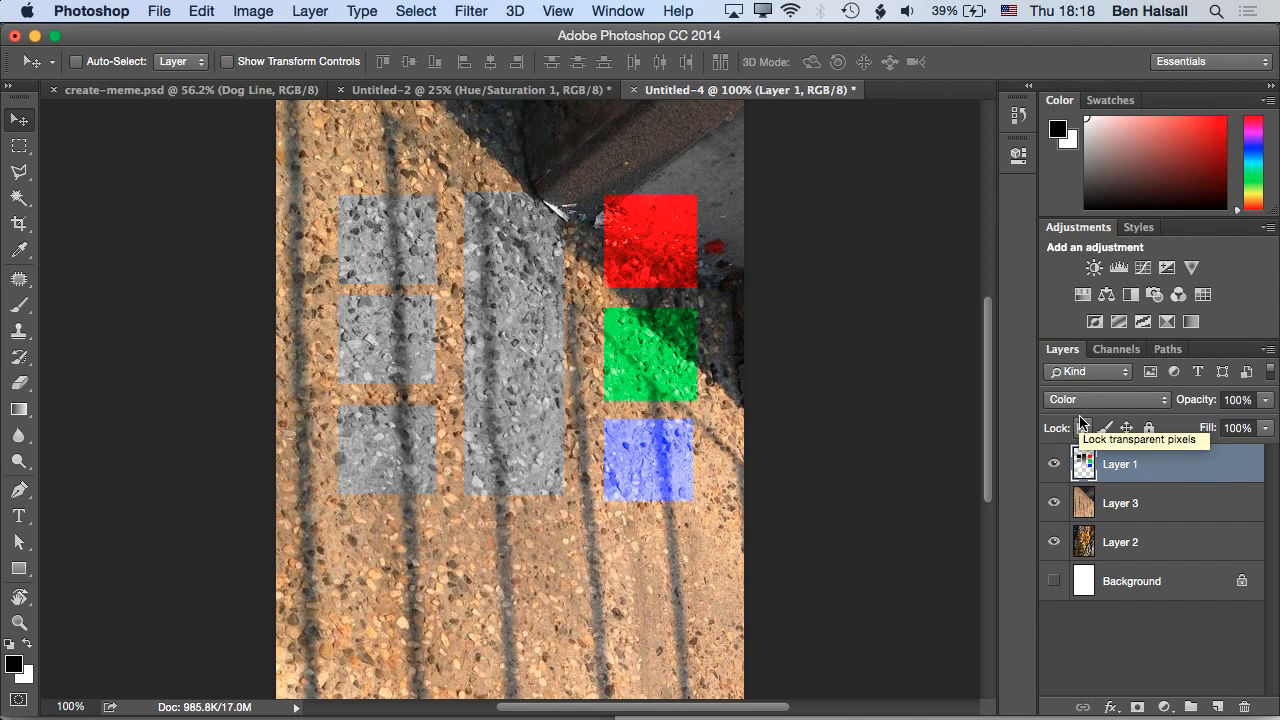
{"action": "left_click", "coordinate": [1080, 400]}
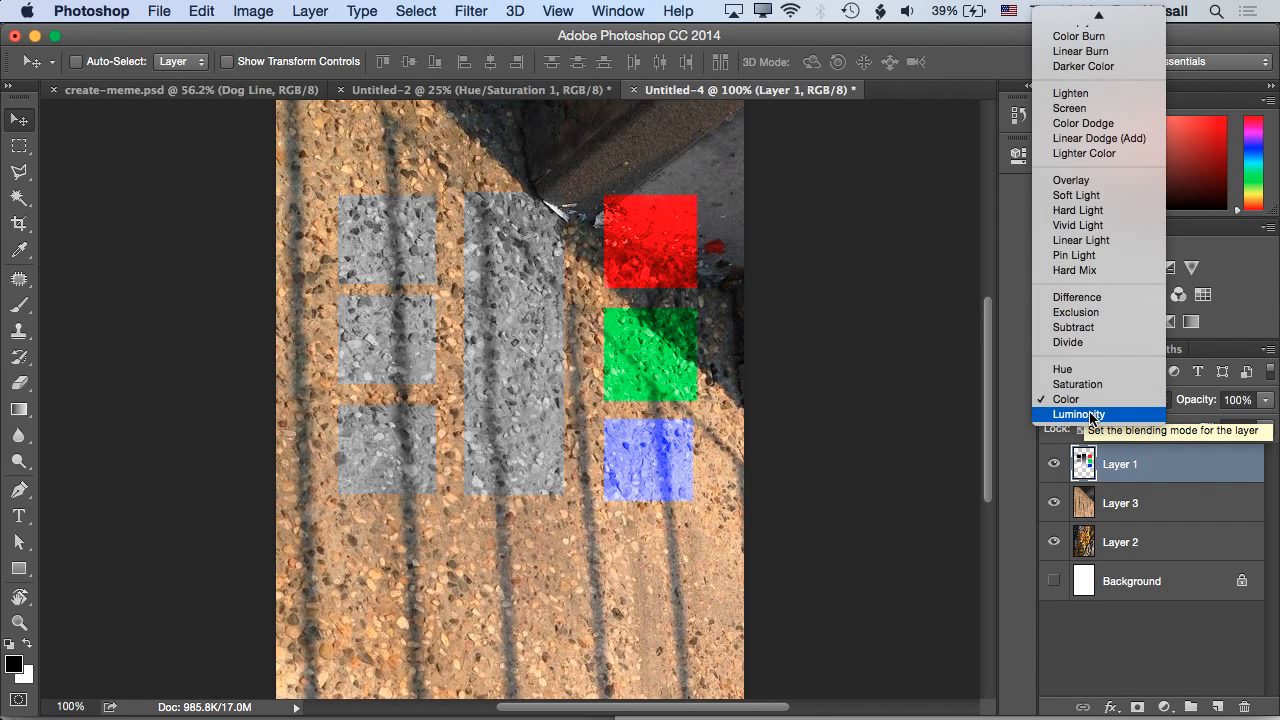
{"action": "left_click", "coordinate": [1090, 417]}
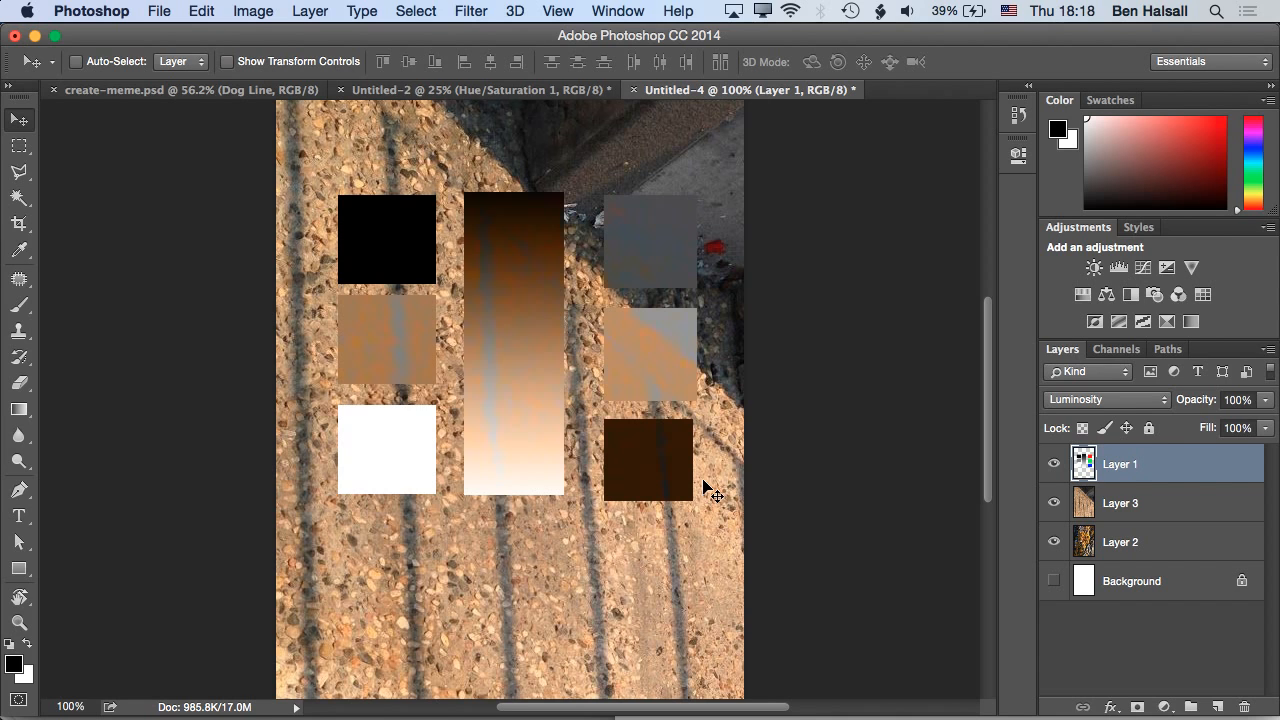
{"action": "left_click", "coordinate": [1094, 400]}
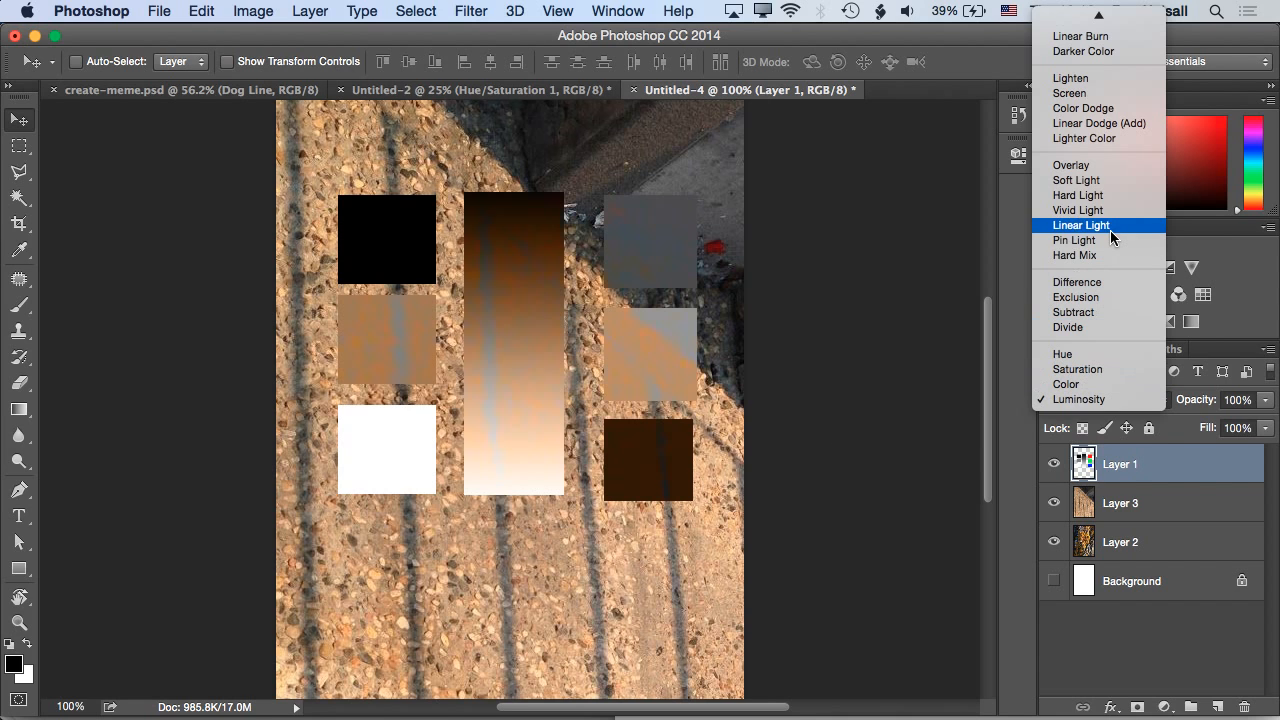
{"action": "mouse_move", "coordinate": [1108, 10]}
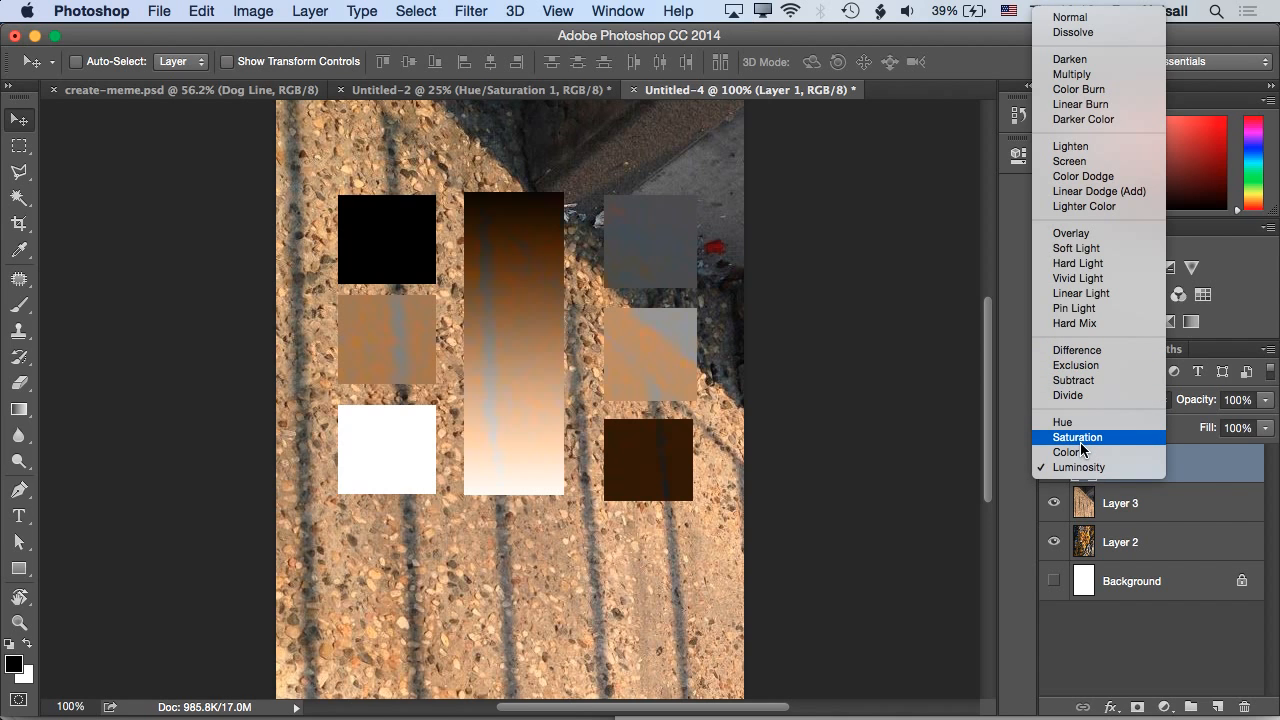
{"action": "left_click", "coordinate": [1117, 656]}
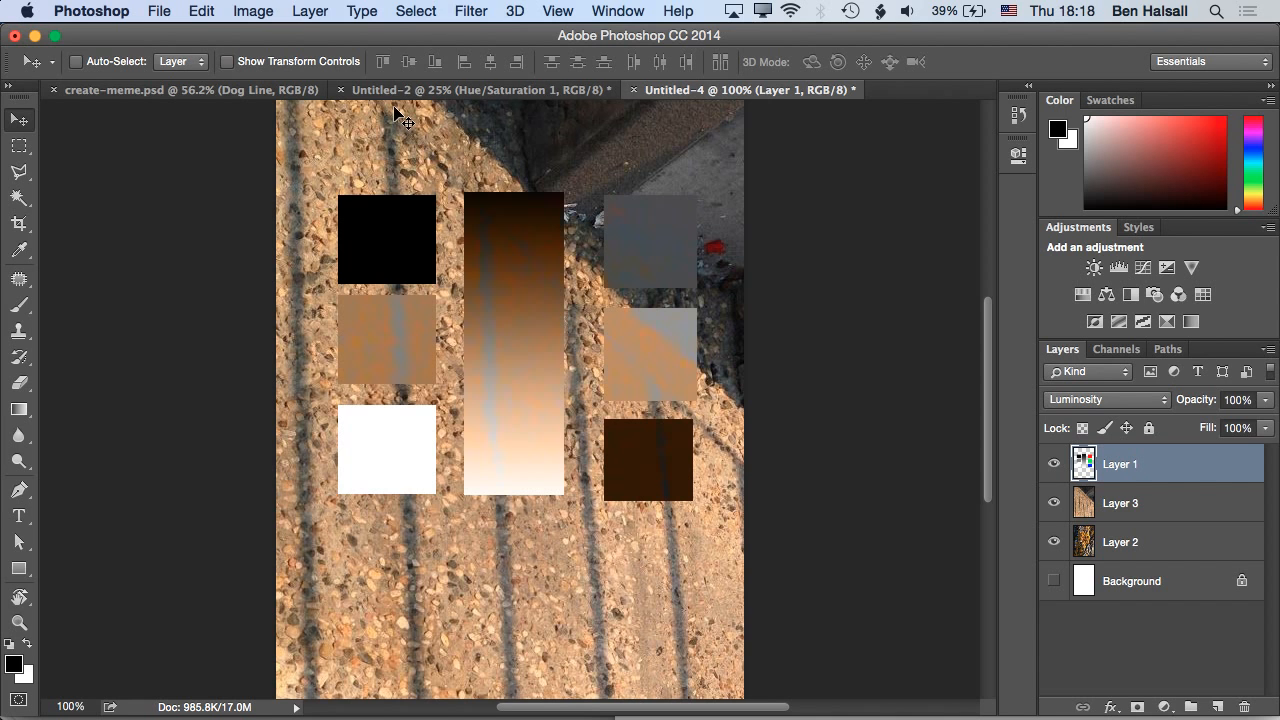
Bring up the floating Untitled-3 document with the texture photos and dock it among the other open document tabs
{"action": "left_click", "coordinate": [457, 91]}
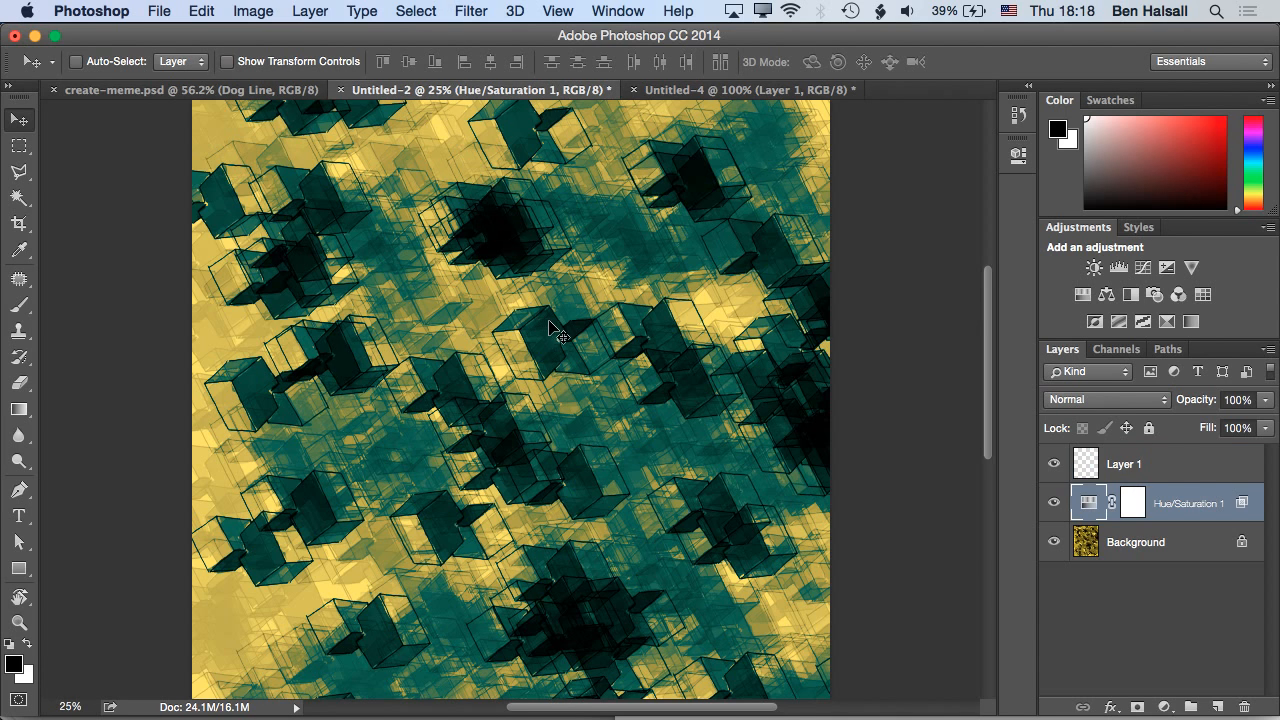
{"action": "left_click", "coordinate": [618, 11]}
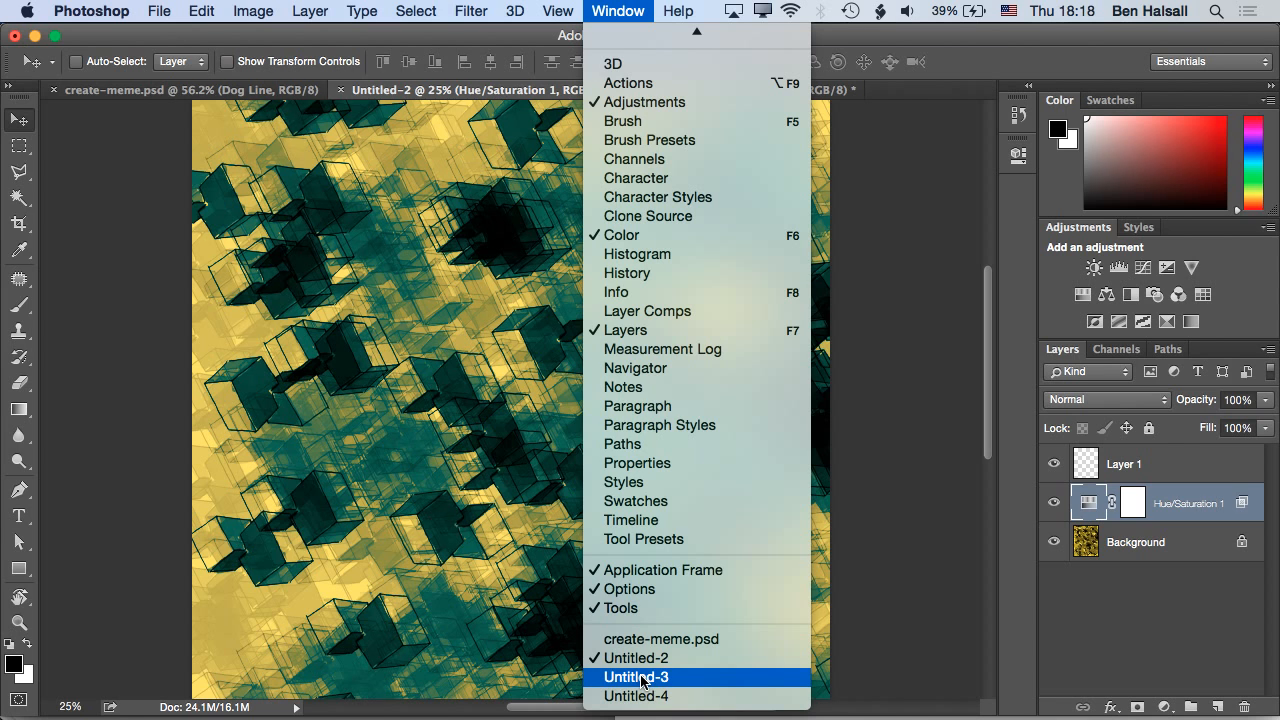
{"action": "left_click", "coordinate": [643, 678]}
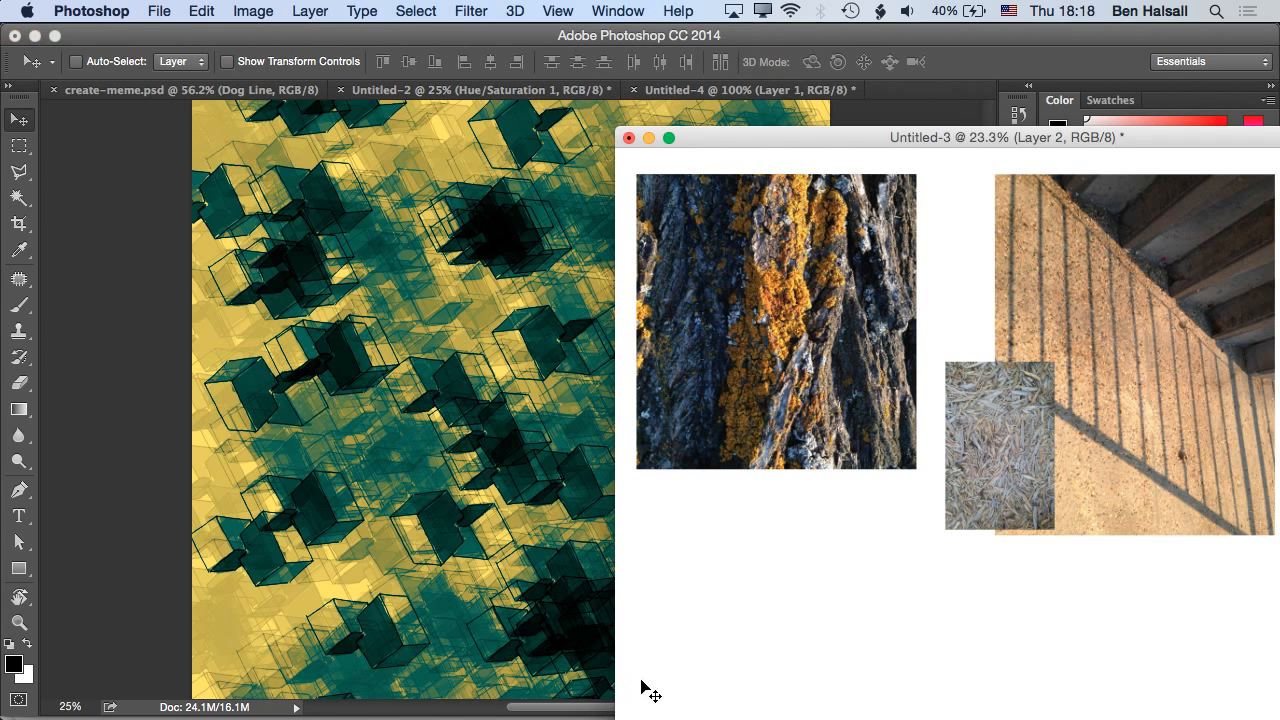
{"action": "left_click_drag", "start_coordinate": [777, 138], "coordinate": [661, 95]}
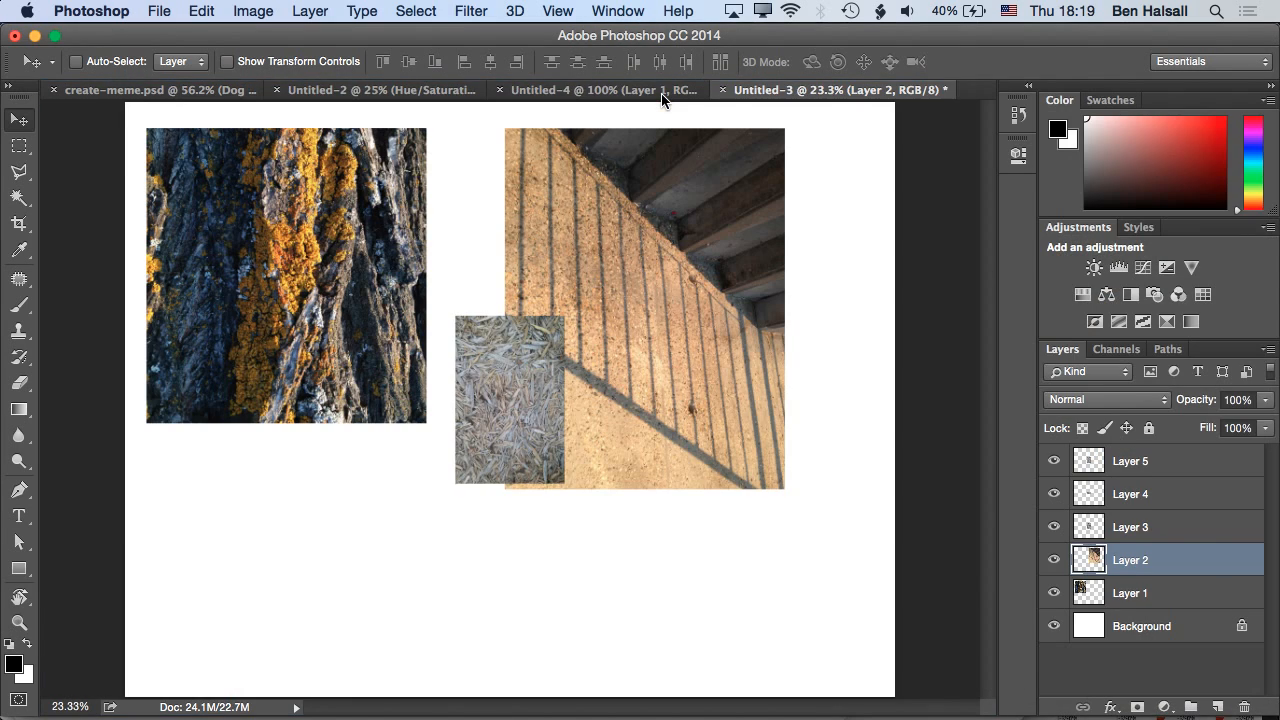
Spread the three overlapping small texture photos apart, moving each one below the large bark and wall photos
{"action": "left_click", "coordinate": [521, 424], "text": "super"}
{"action": "left_click_drag", "start_coordinate": [521, 424], "coordinate": [223, 557]}
{"action": "left_click", "coordinate": [505, 409], "text": "super"}
{"action": "left_click_drag", "start_coordinate": [505, 409], "coordinate": [340, 488]}
{"action": "left_click", "coordinate": [497, 403], "text": "super"}
{"action": "left_click_drag", "start_coordinate": [497, 403], "coordinate": [452, 538]}
Examine the mat and pebbled wall textures at 100% zoom, including the railing shadows across the wall
{"action": "key", "text": "super+1"}
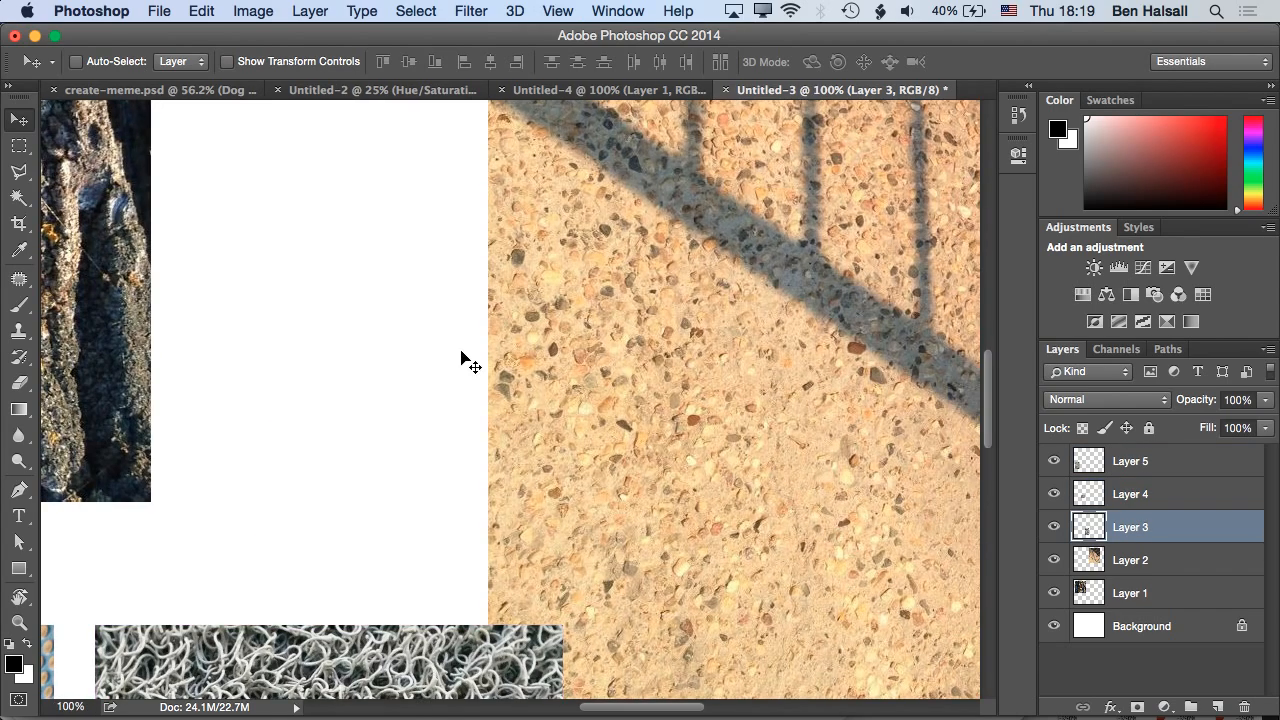
{"action": "scroll", "coordinate": [462, 358], "scroll_direction": "down", "scroll_amount": 10}
{"action": "scroll", "coordinate": [462, 358], "scroll_direction": "up", "scroll_amount": 5}
{"action": "scroll", "coordinate": [462, 358], "scroll_direction": "down", "scroll_amount": 2}
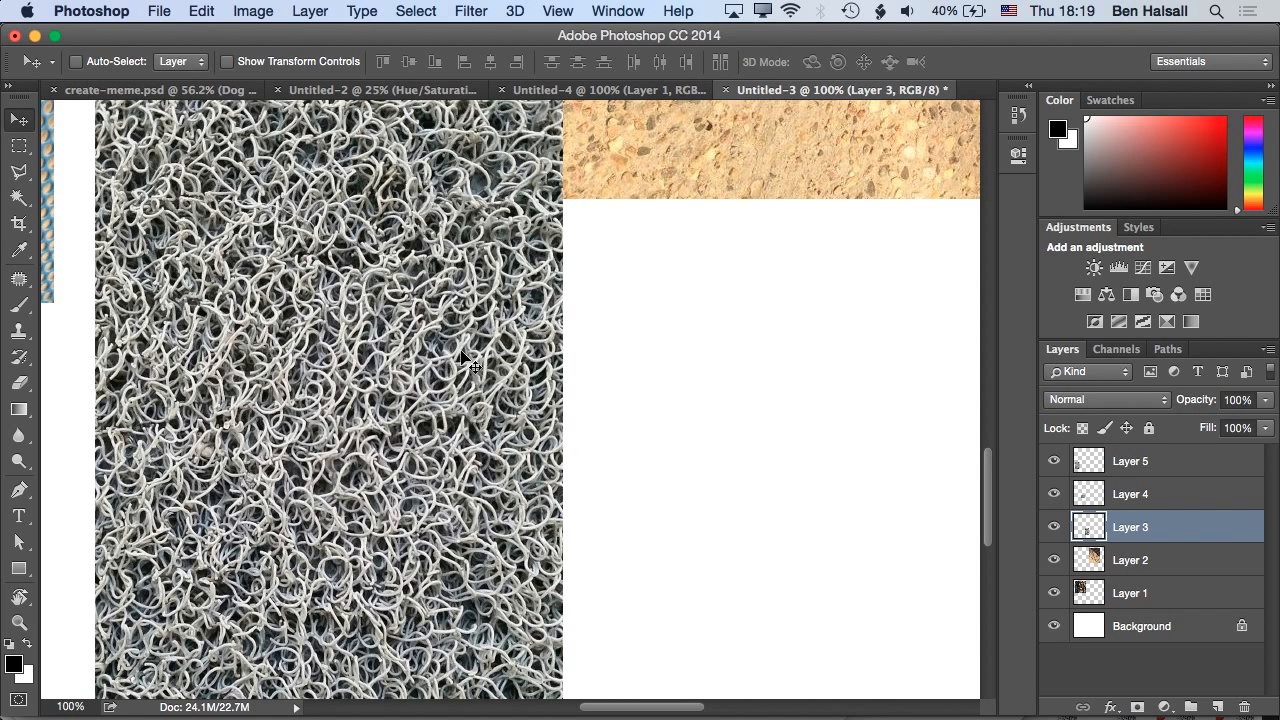
{"action": "scroll", "coordinate": [465, 360], "scroll_direction": "up", "scroll_amount": 15}
{"action": "scroll", "coordinate": [465, 360], "scroll_direction": "right", "scroll_amount": 3}
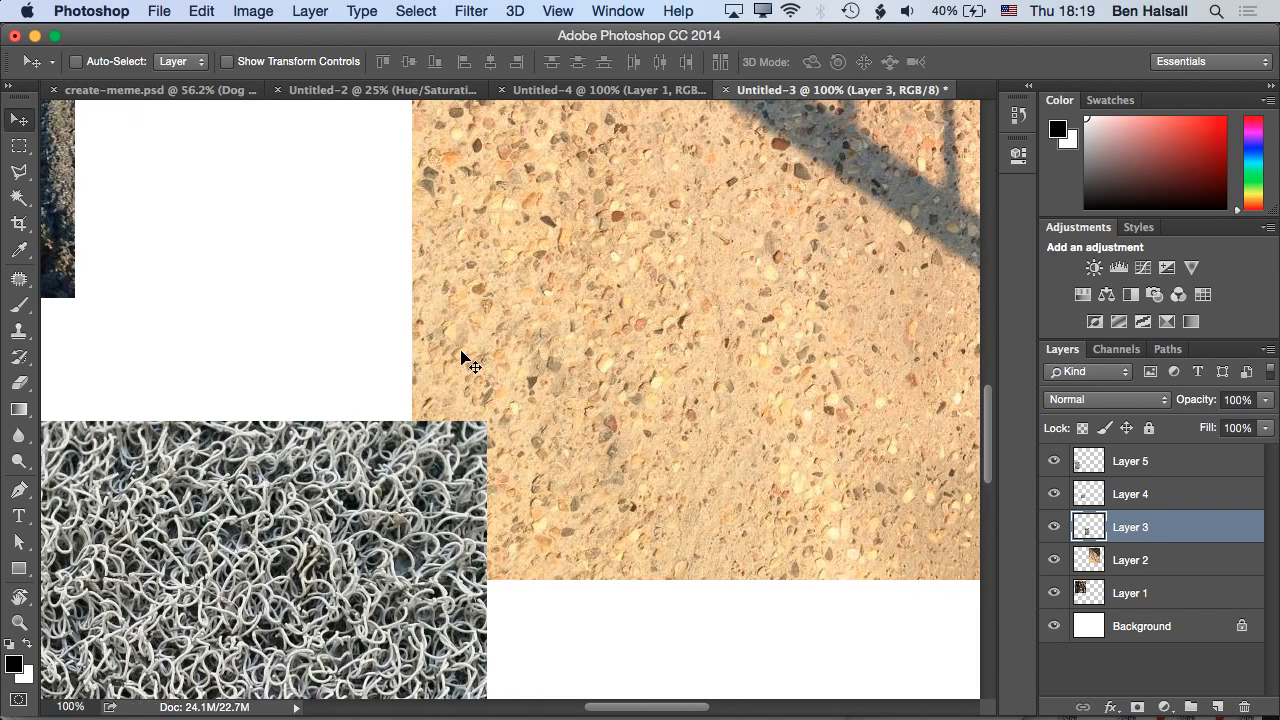
{"action": "scroll", "coordinate": [465, 362], "scroll_direction": "right", "scroll_amount": 5}
{"action": "scroll", "coordinate": [465, 362], "scroll_direction": "down", "scroll_amount": 3}
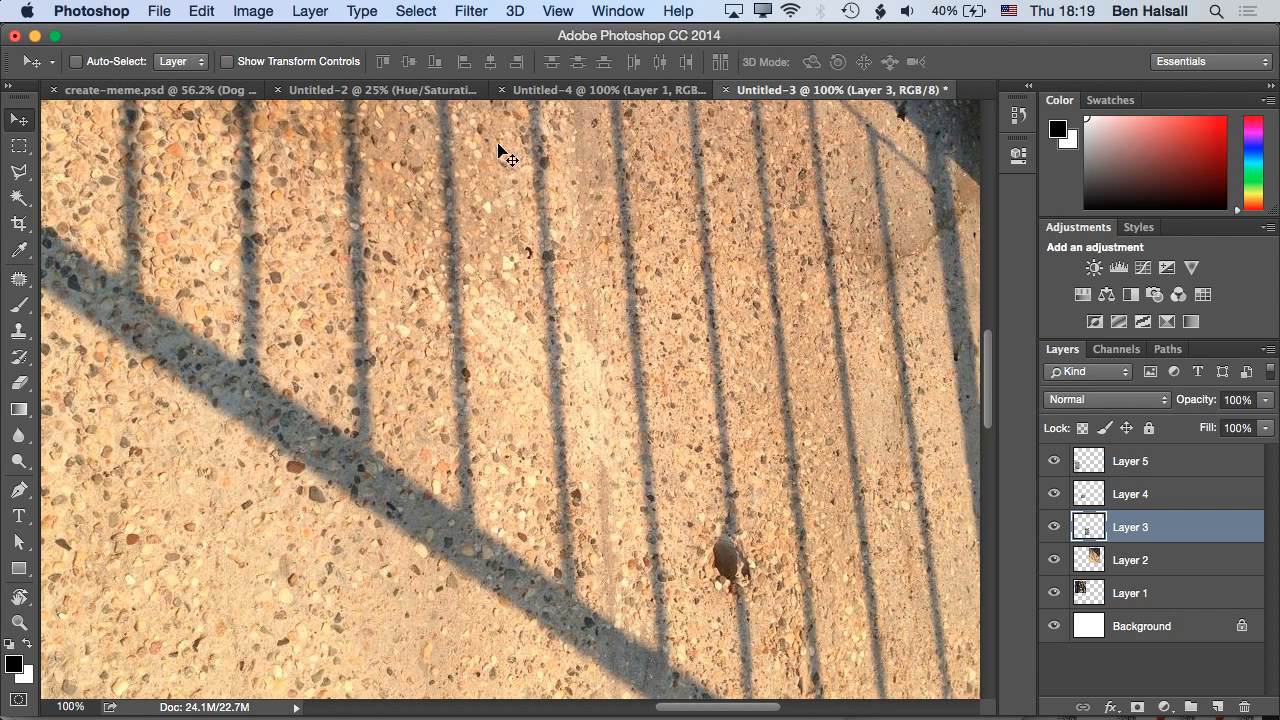
Start opening a file and browse through the _Photoshop - Core Skills folder in Documents to the Textures folder
{"action": "left_click", "coordinate": [162, 10]}
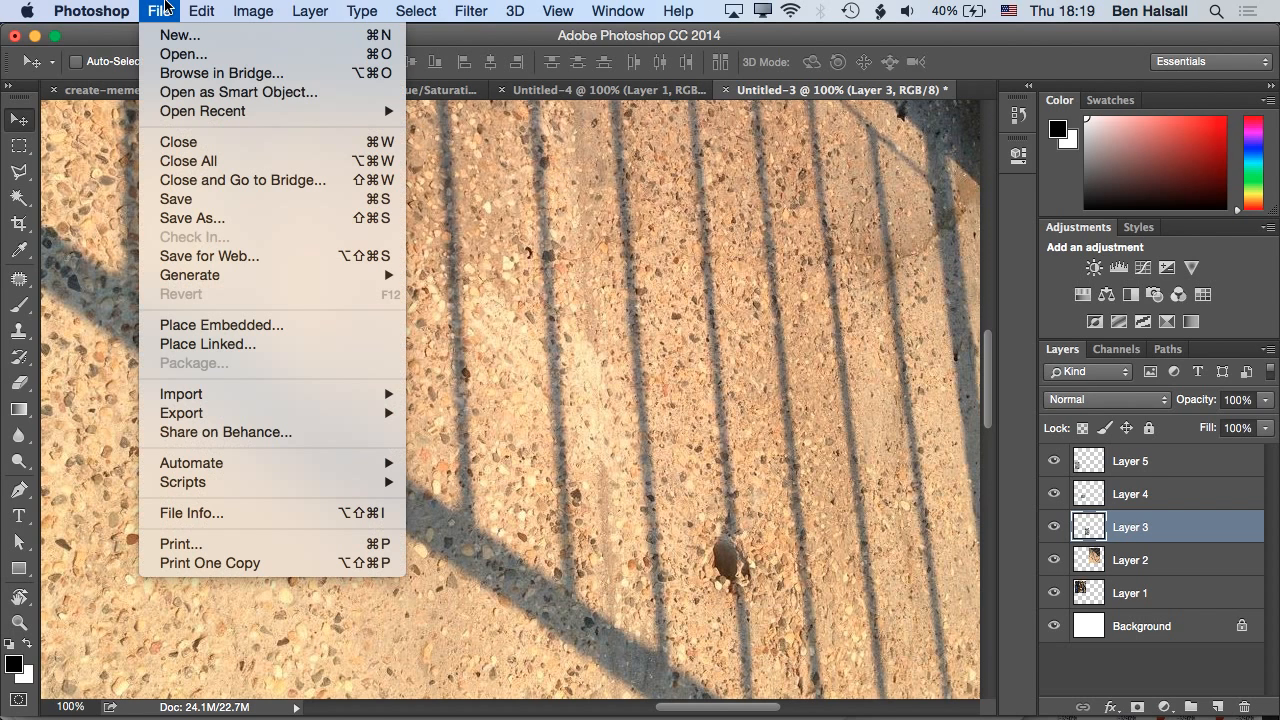
{"action": "left_click", "coordinate": [172, 55]}
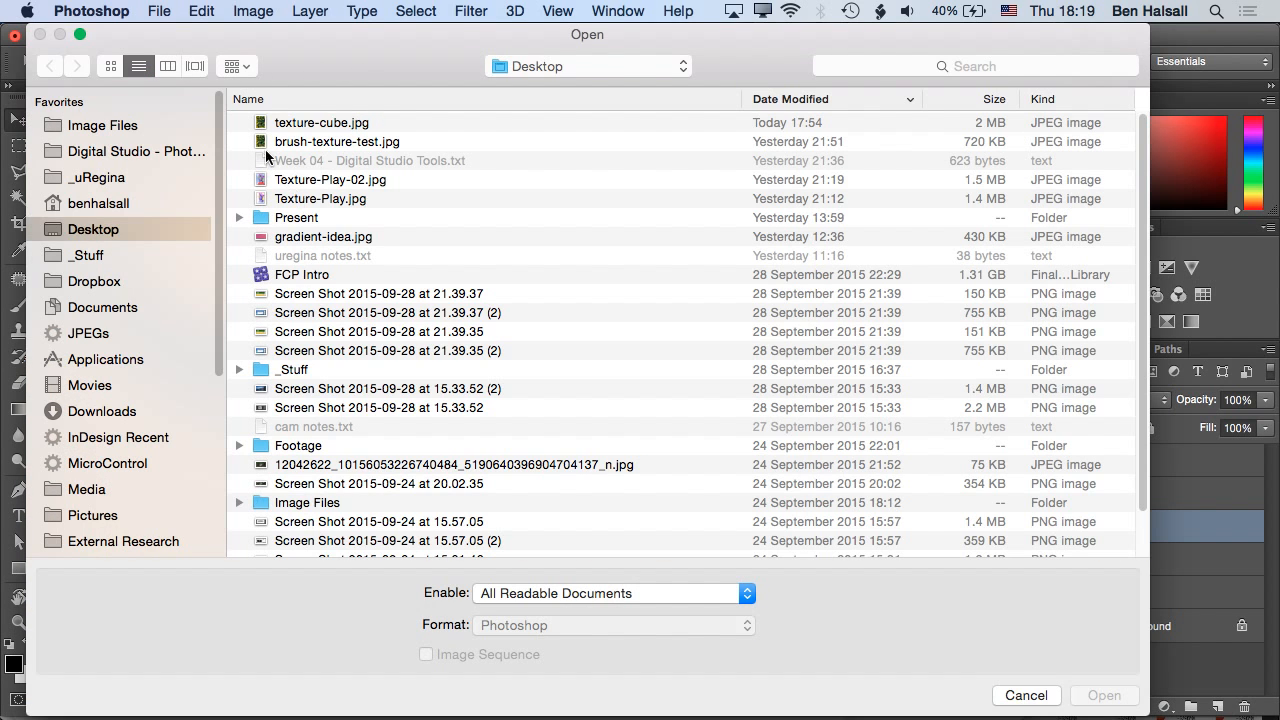
{"action": "left_click", "coordinate": [527, 68]}
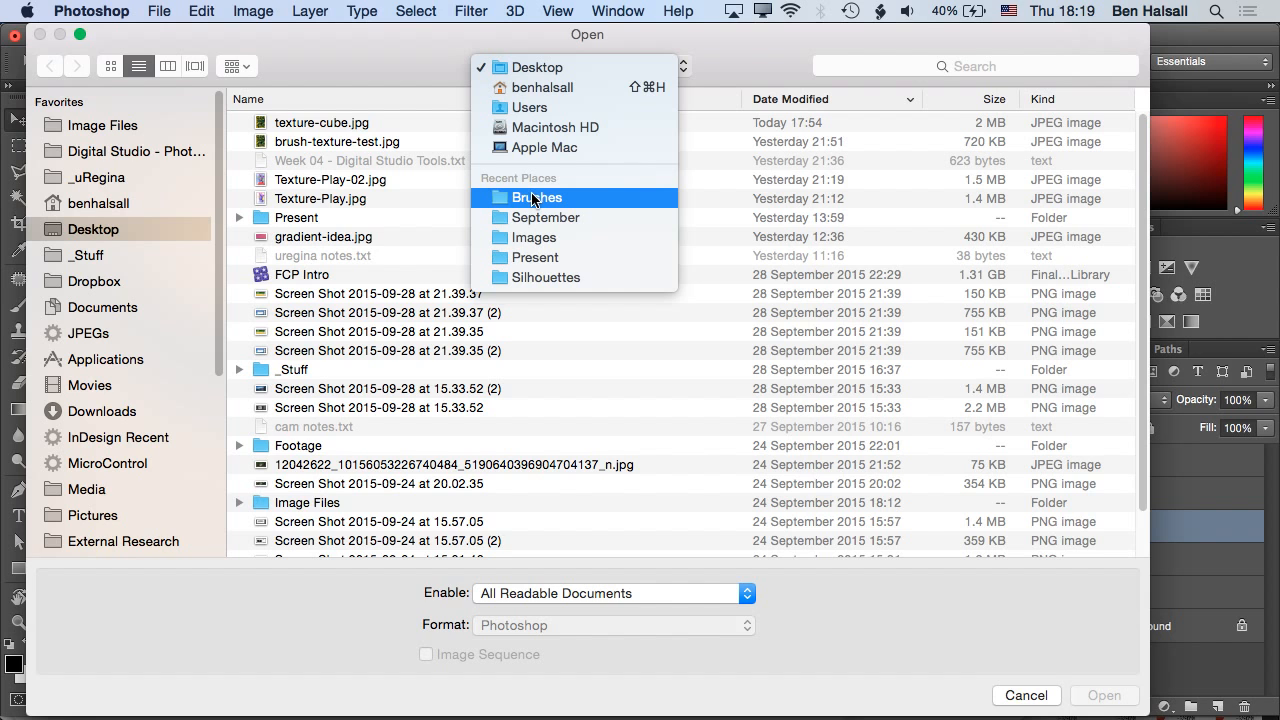
{"action": "left_click", "coordinate": [365, 33]}
{"action": "key", "text": "shift+super+o"}
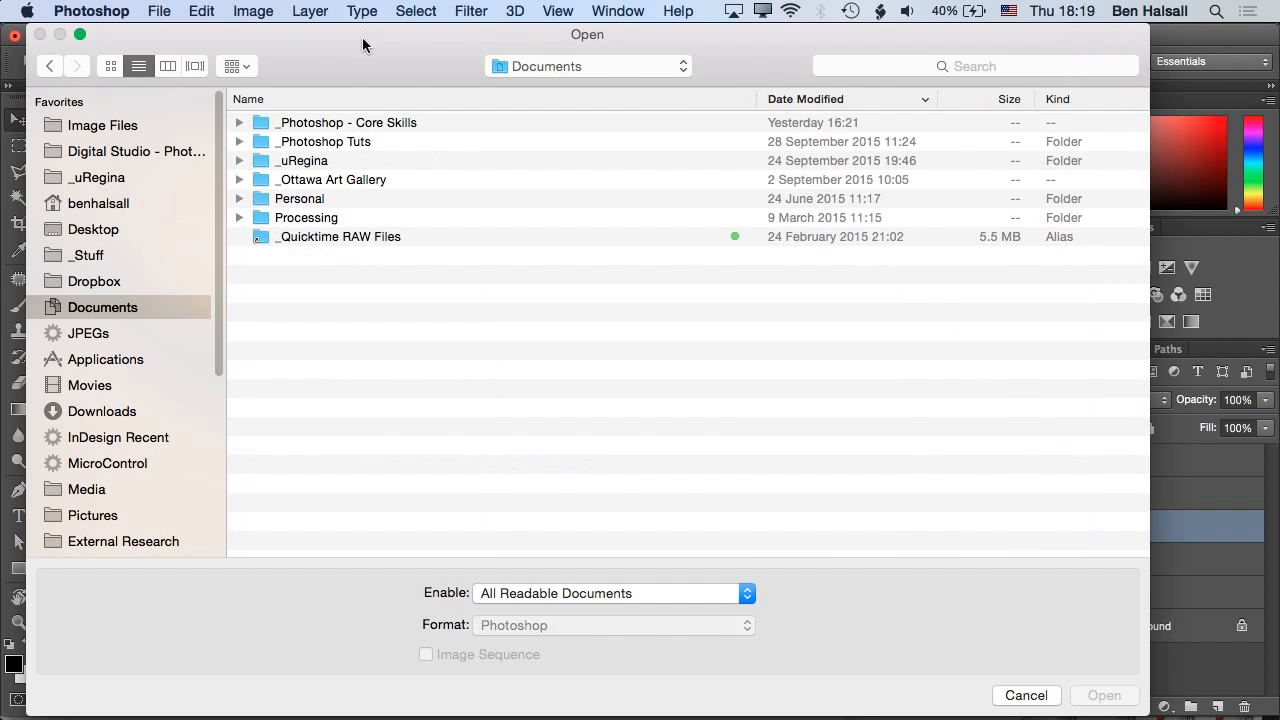
{"action": "double_click", "coordinate": [323, 123]}
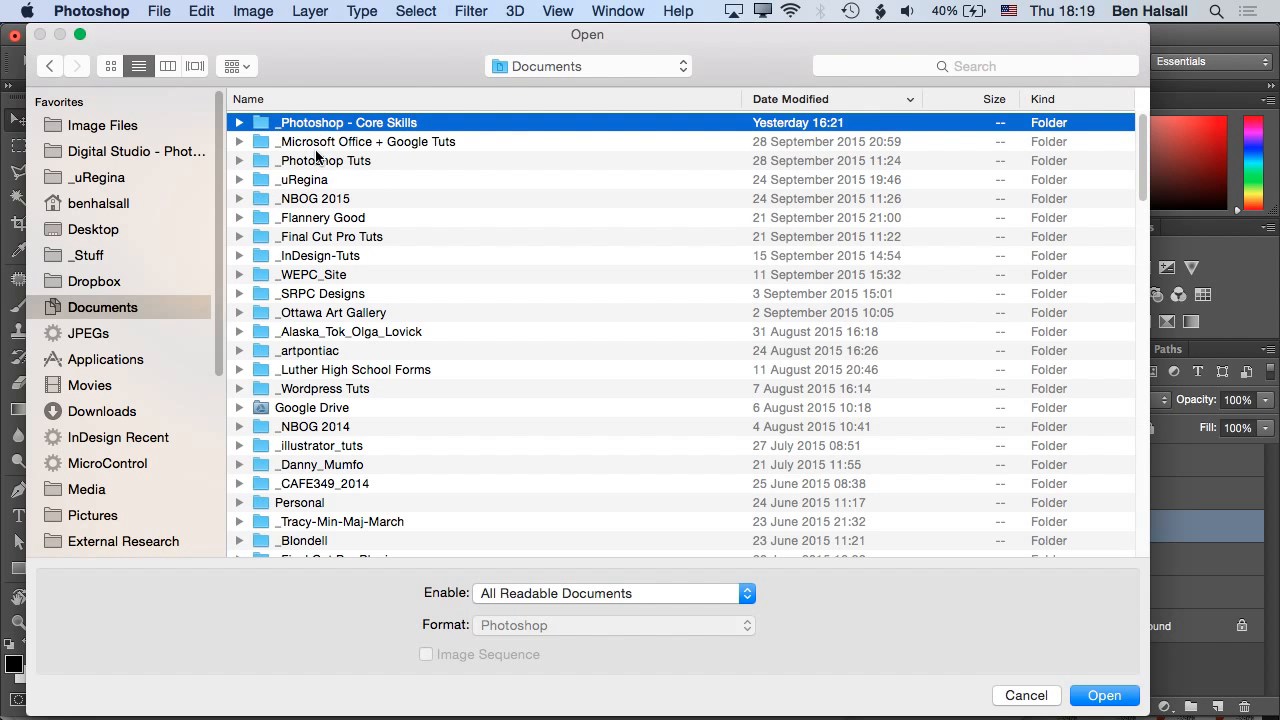
{"action": "left_click", "coordinate": [309, 125]}
{"action": "double_click", "coordinate": [309, 124]}
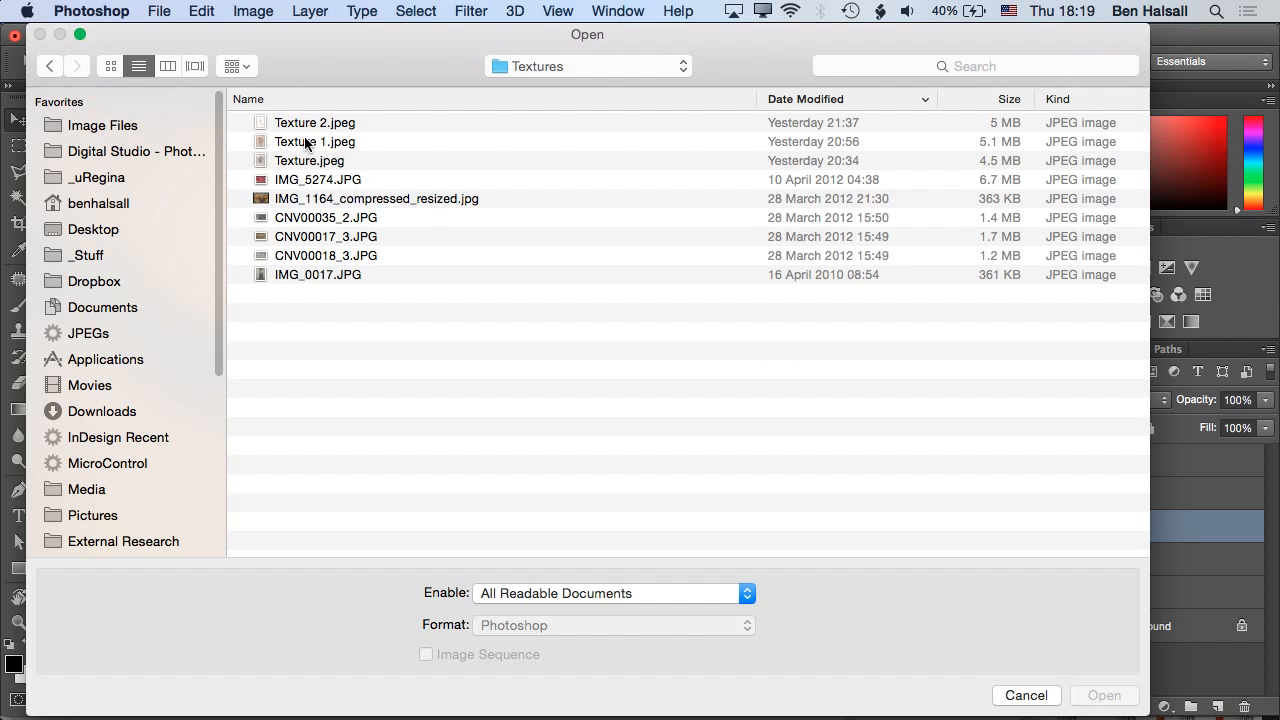
Preview Texture 1.jpeg and open it as a new document
{"action": "left_click", "coordinate": [305, 143]}
{"action": "key", "text": "space"}
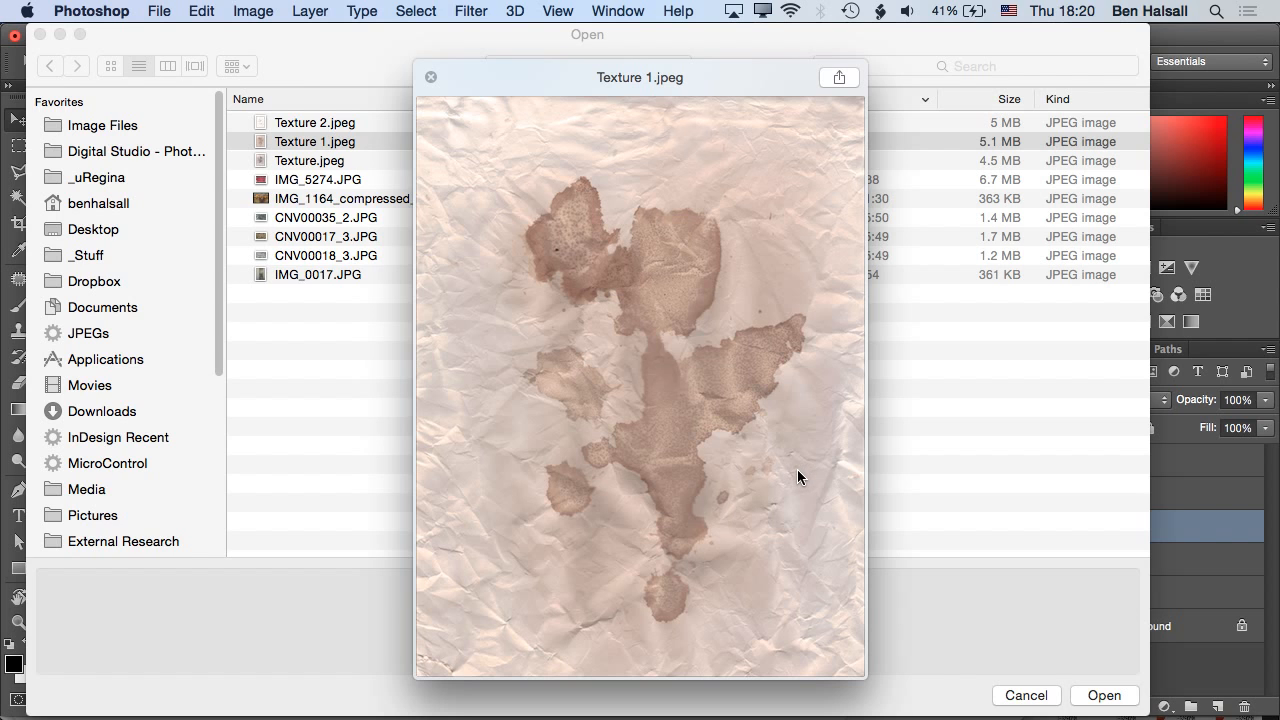
{"action": "key", "text": "space"}
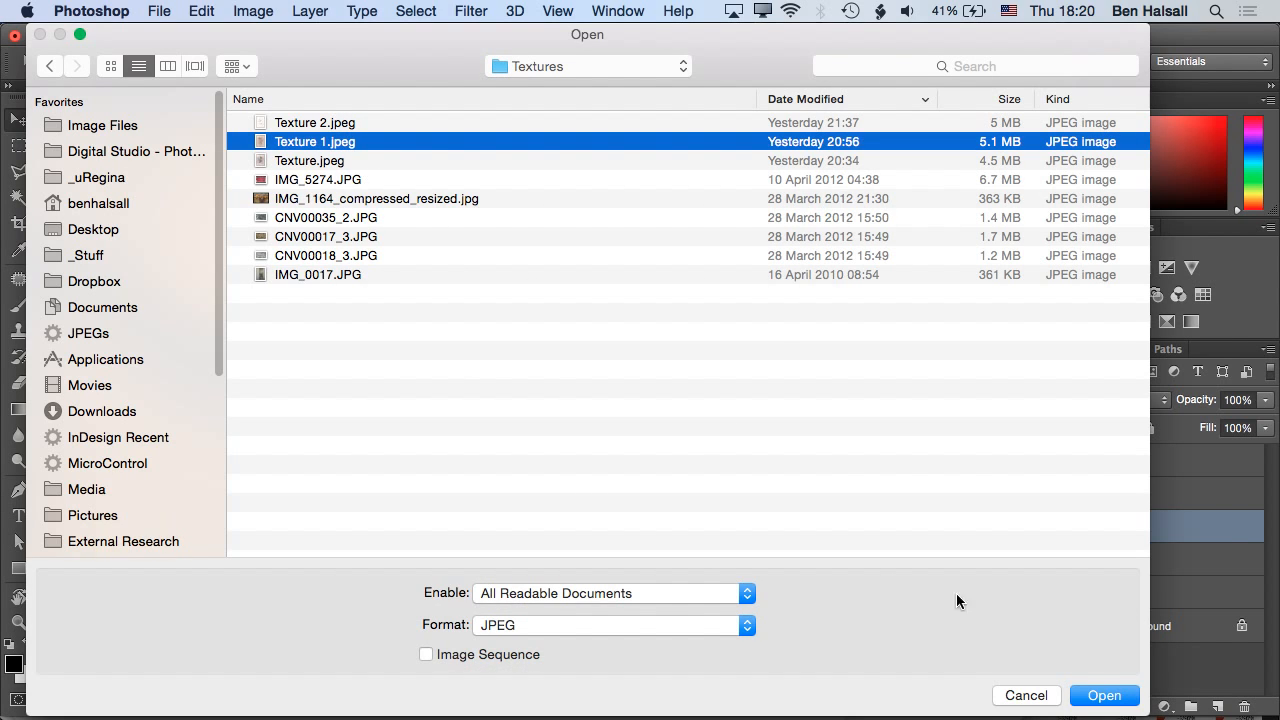
{"action": "left_click", "coordinate": [1104, 695]}
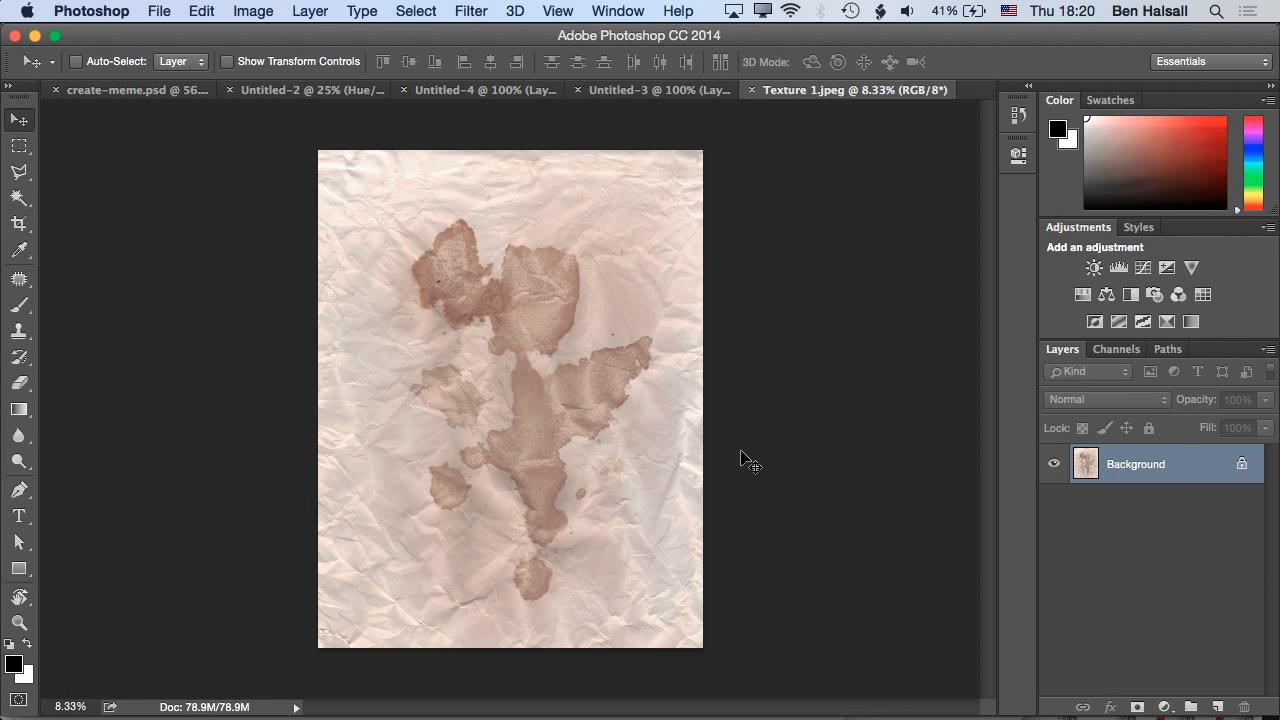
Inspect the stained, crumpled paper texture at 100% and at several smaller zoom levels
{"action": "key", "text": "super+1"}
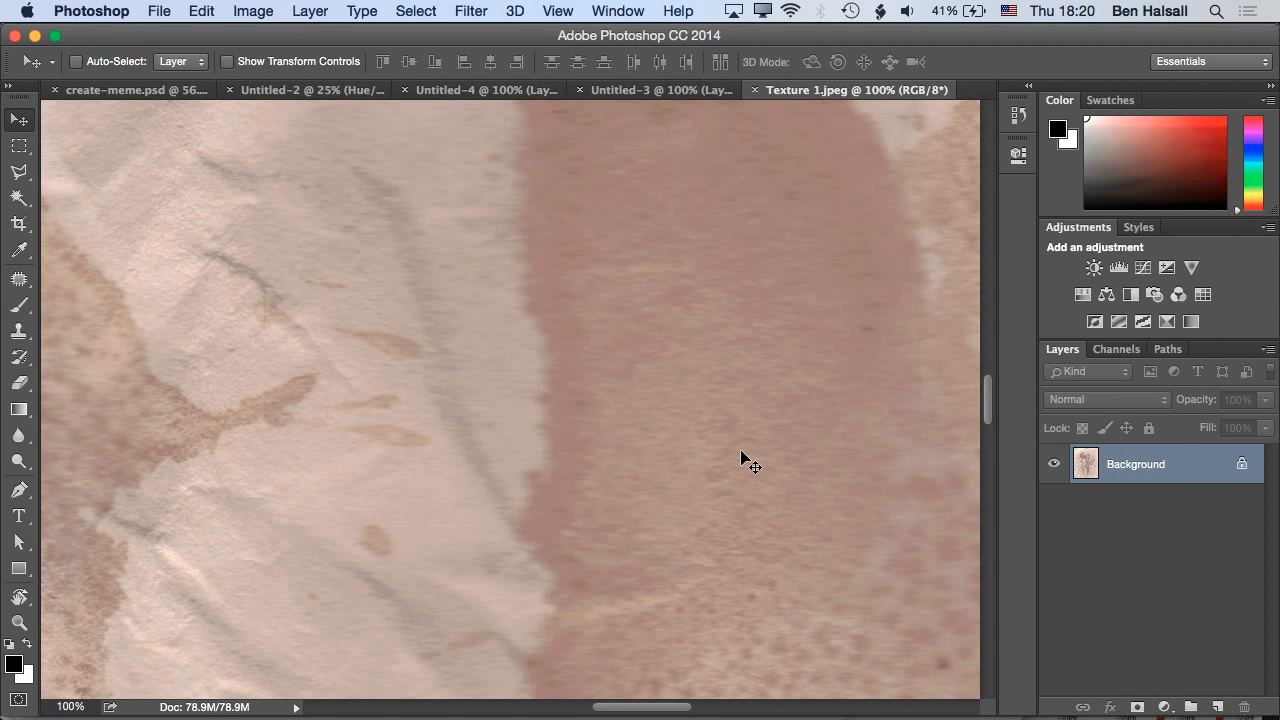
{"action": "key", "text": "super+minus"}
{"action": "key", "text": "super+minus"}
{"action": "key", "text": "super+minus"}
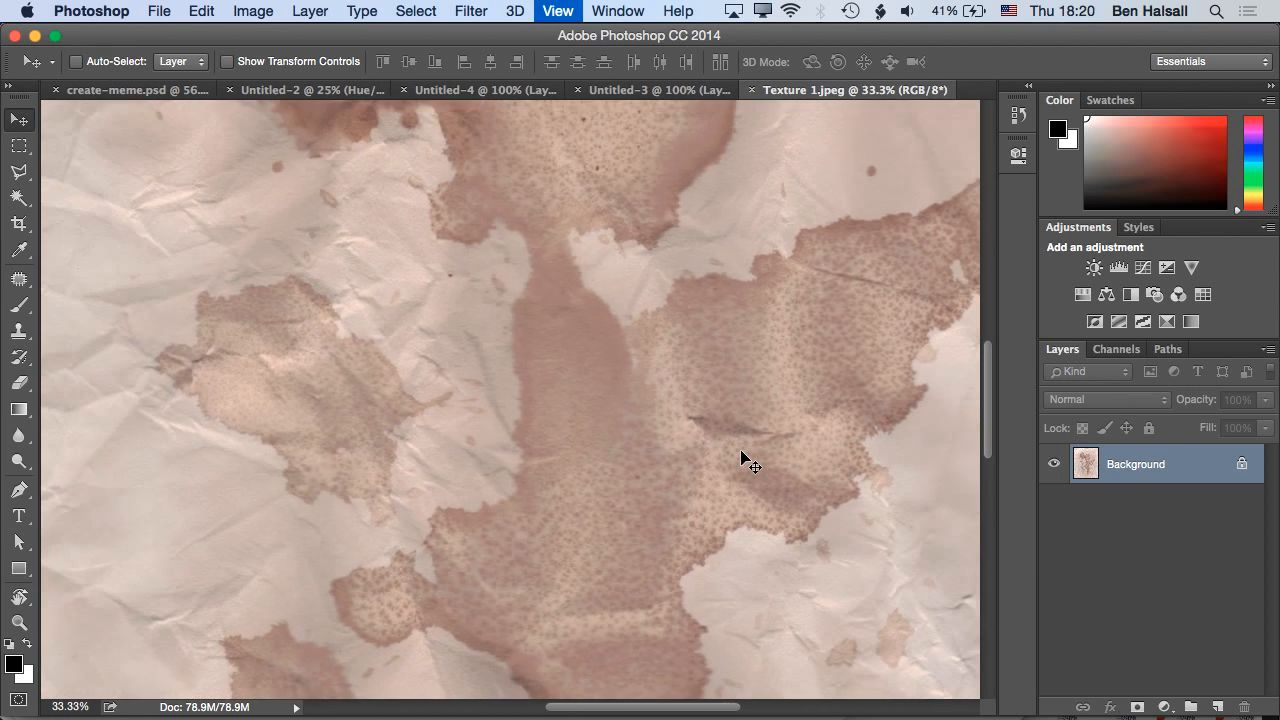
{"action": "key", "text": "super+minus"}
{"action": "key", "text": "super+minus"}
{"action": "key", "text": "super+minus"}
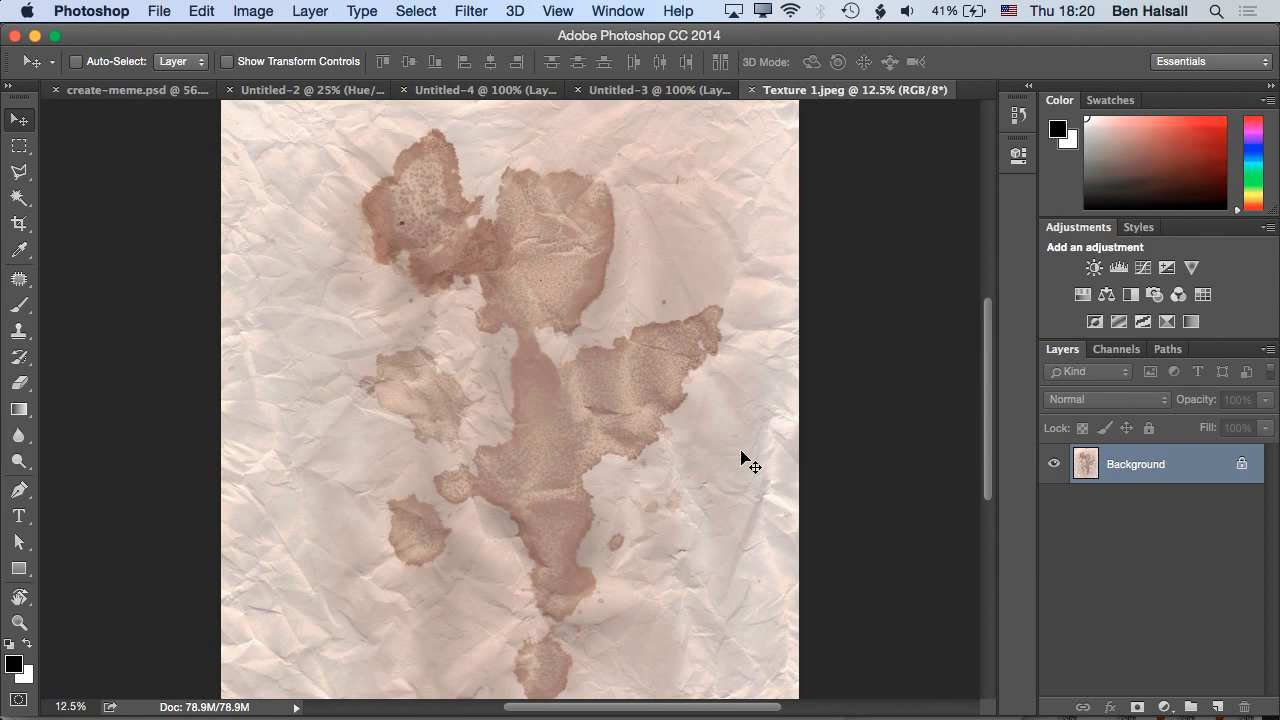
{"action": "key", "text": "super+minus"}
{"action": "key", "text": "super+plus"}
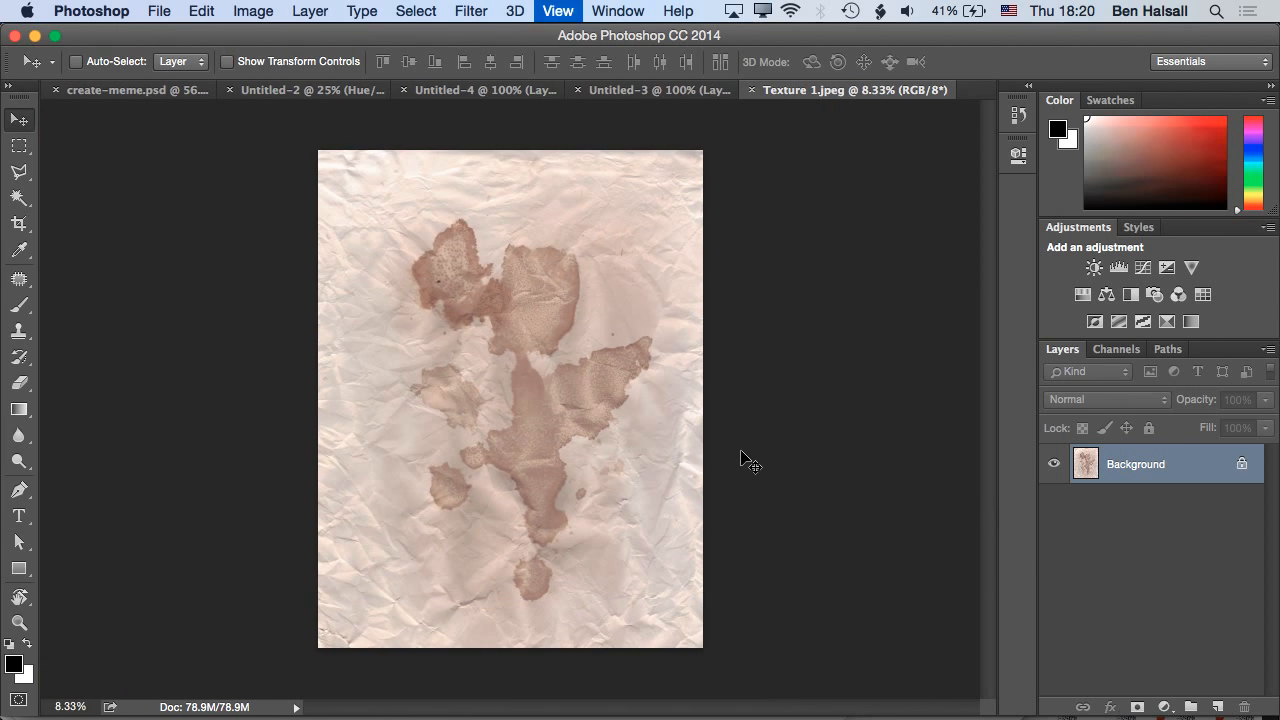
{"action": "key", "text": "super+plus"}
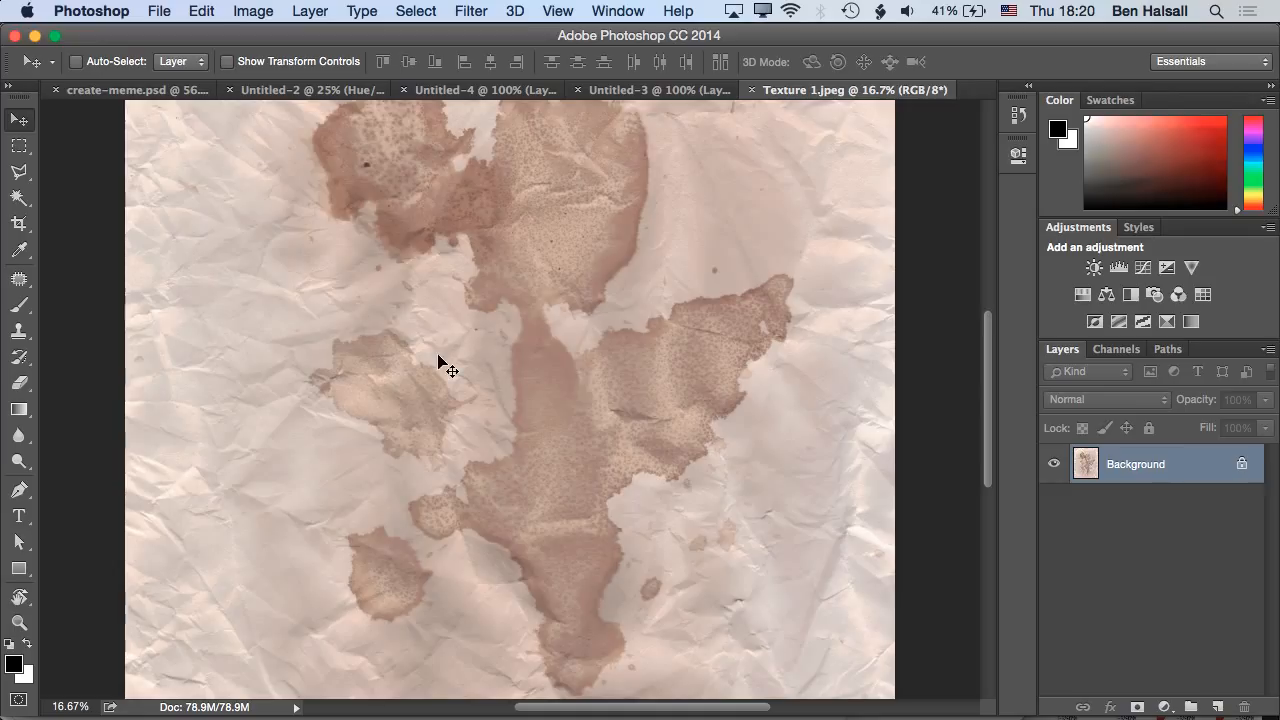
Convert the Background into the regular layer Layer 0 and add a new empty layer beneath it
{"action": "double_click", "coordinate": [1181, 471]}
{"action": "key", "text": "Return"}
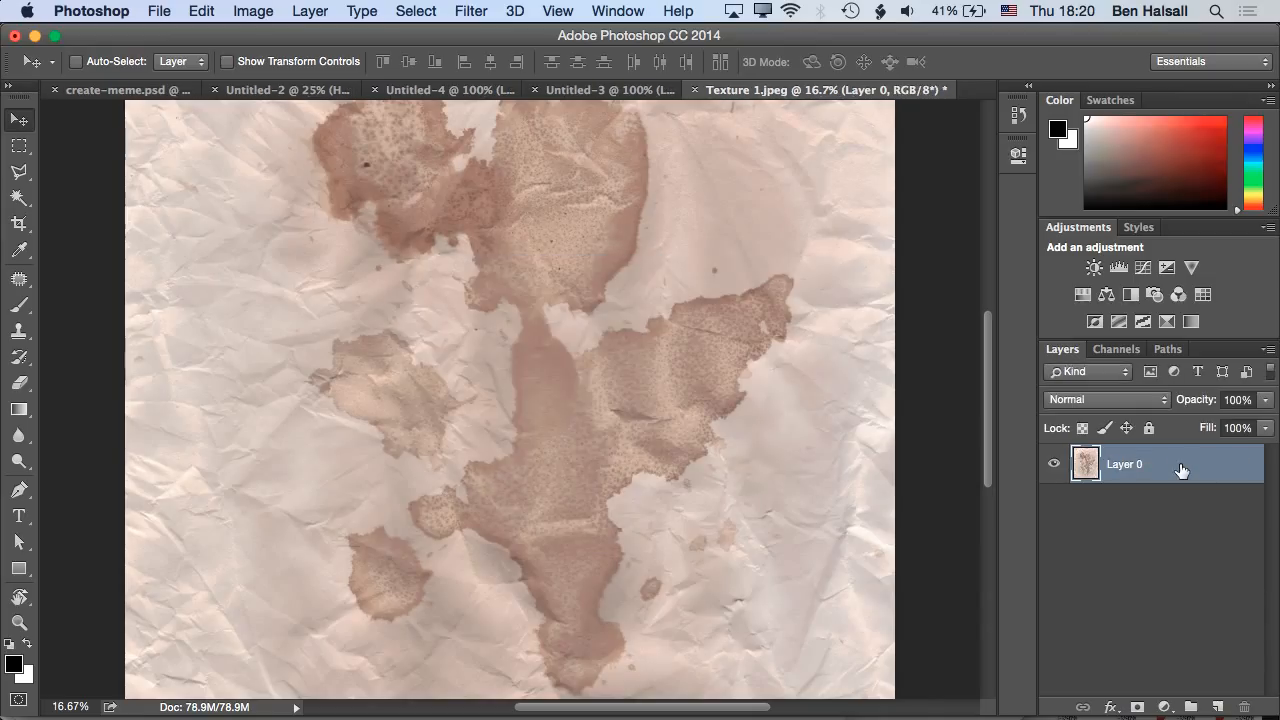
{"action": "left_click", "coordinate": [1217, 707]}
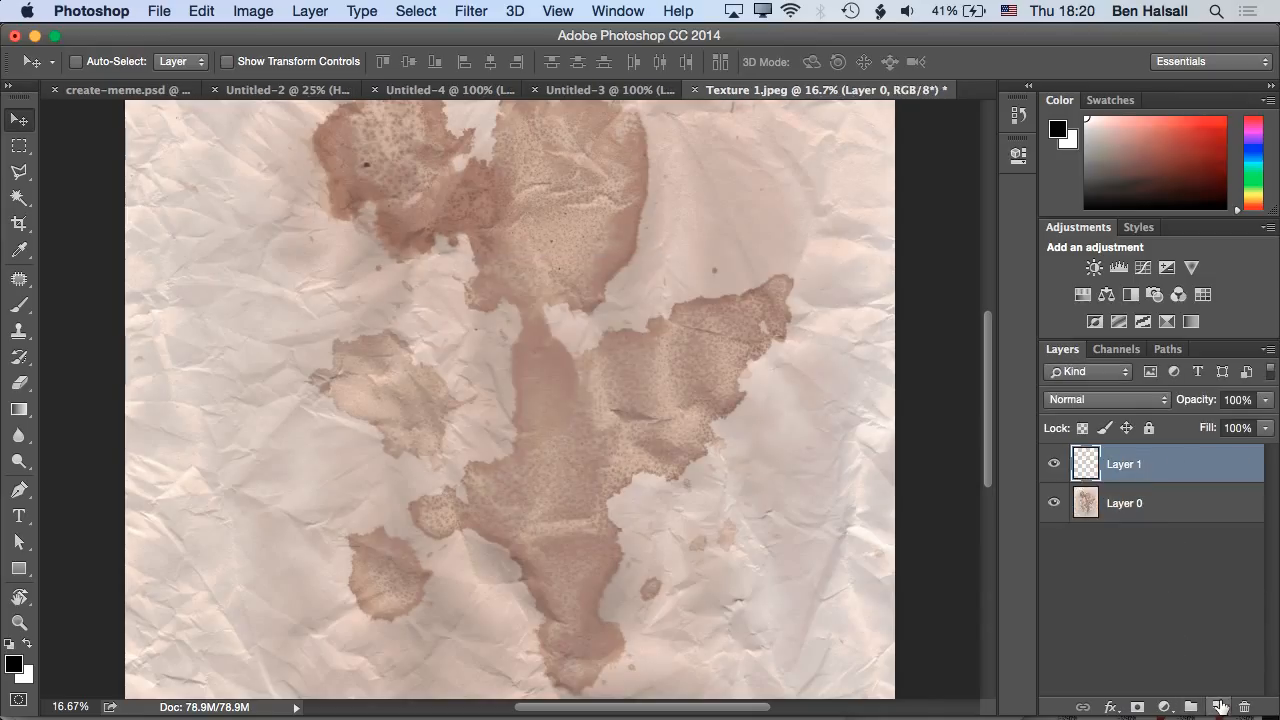
{"action": "left_click_drag", "start_coordinate": [1178, 475], "coordinate": [1173, 540]}
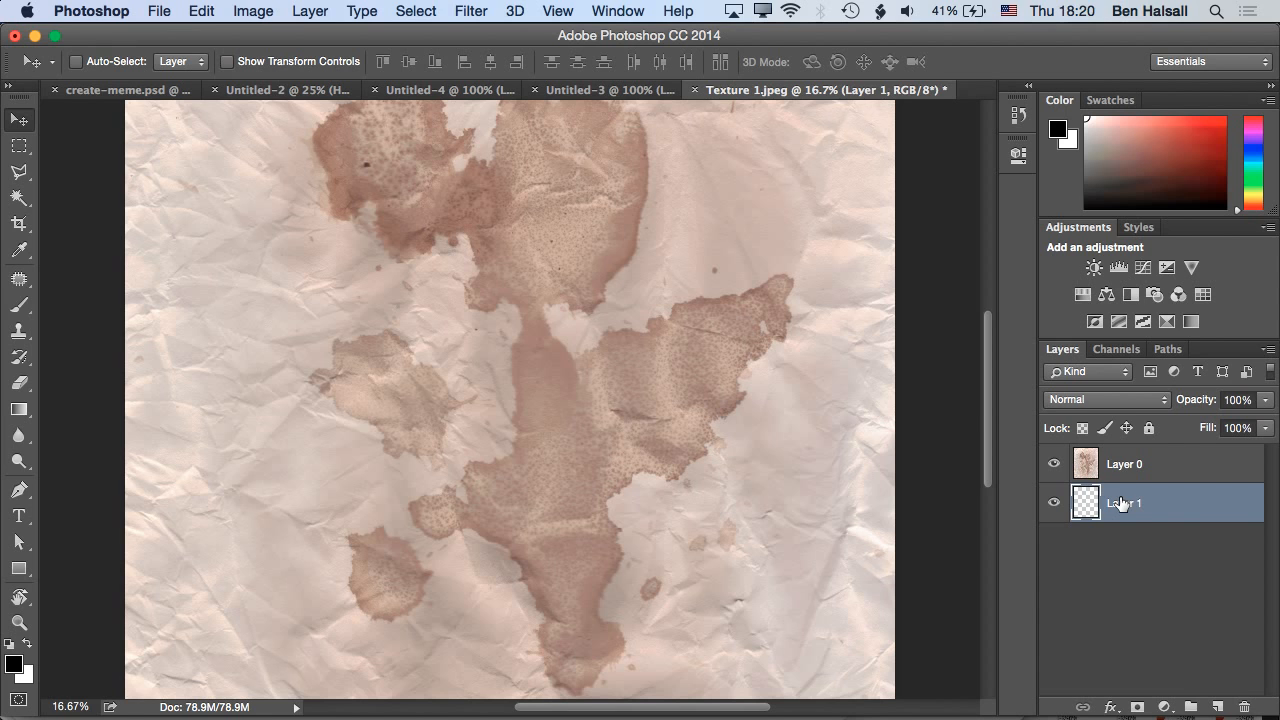
Fill the new bottom layer with White in Normal mode at 100% opacity
{"action": "key", "text": "shift+BackSpace"}
{"action": "left_click", "coordinate": [915, 188]}
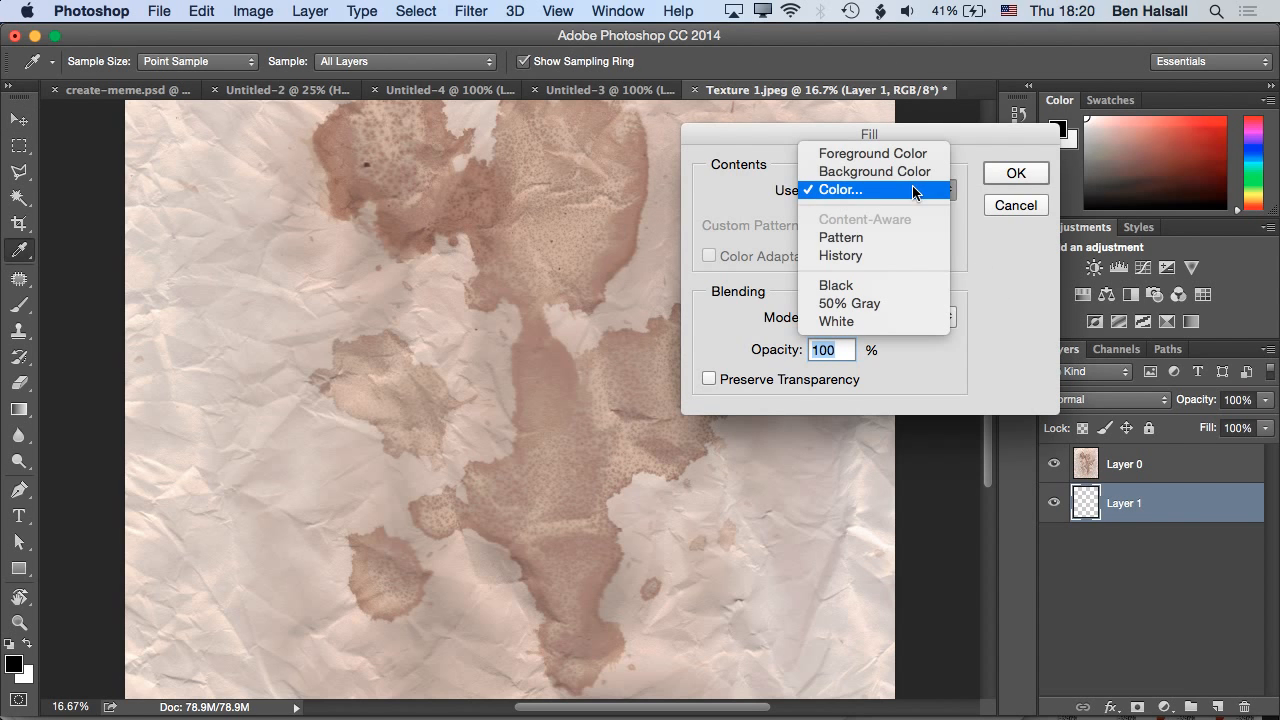
{"action": "left_click", "coordinate": [884, 321]}
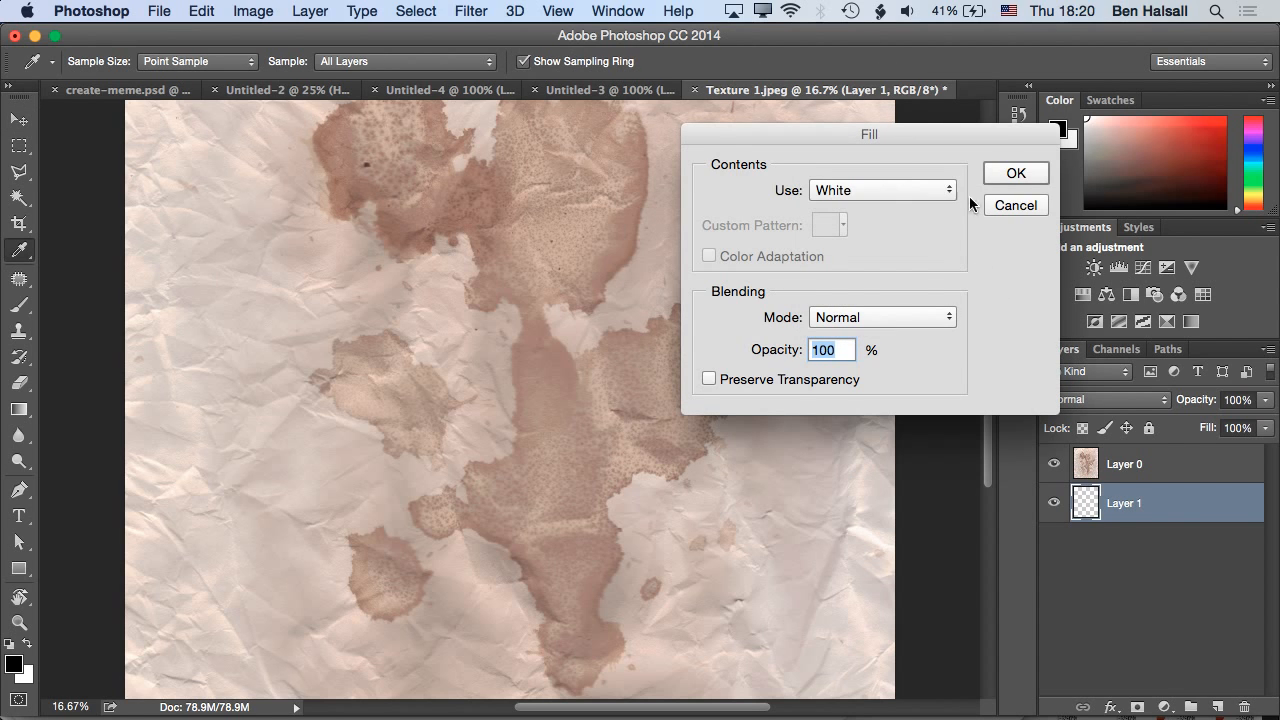
{"action": "left_click", "coordinate": [1010, 174]}
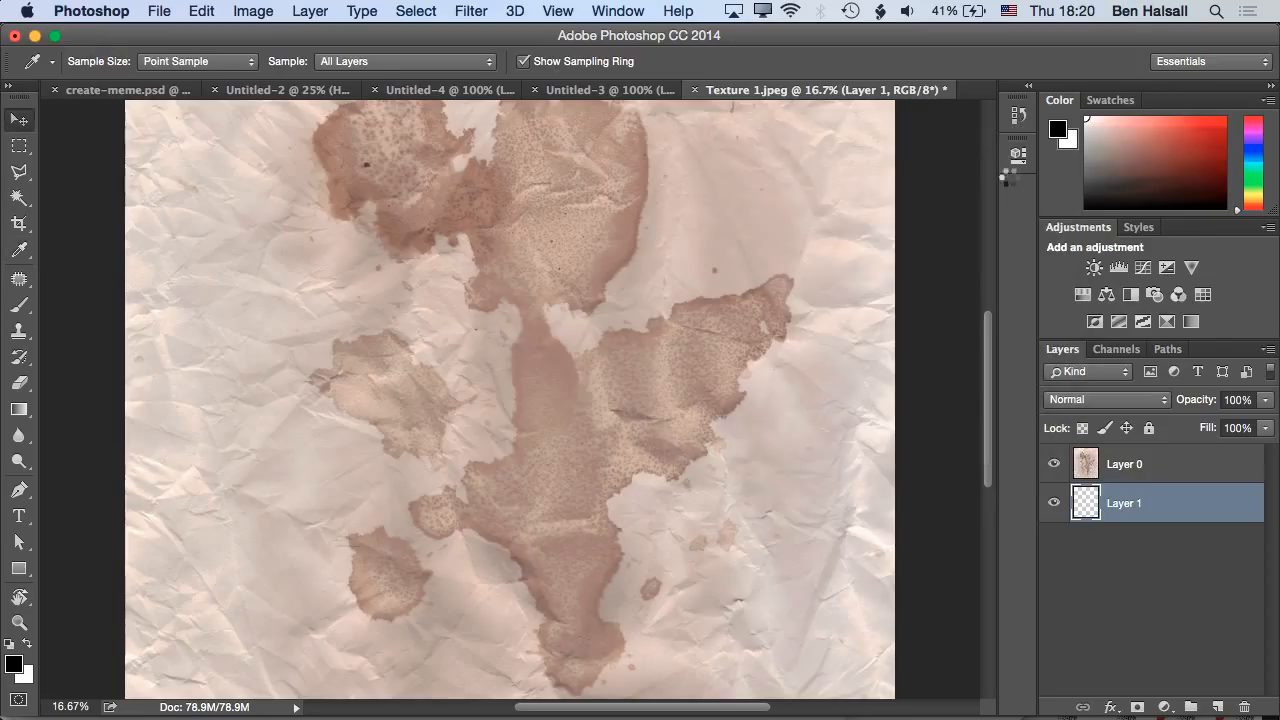
Add a Levels adjustment above Layer 0 with the black input at 84 and the white input at 167
{"action": "left_click", "coordinate": [1136, 462]}
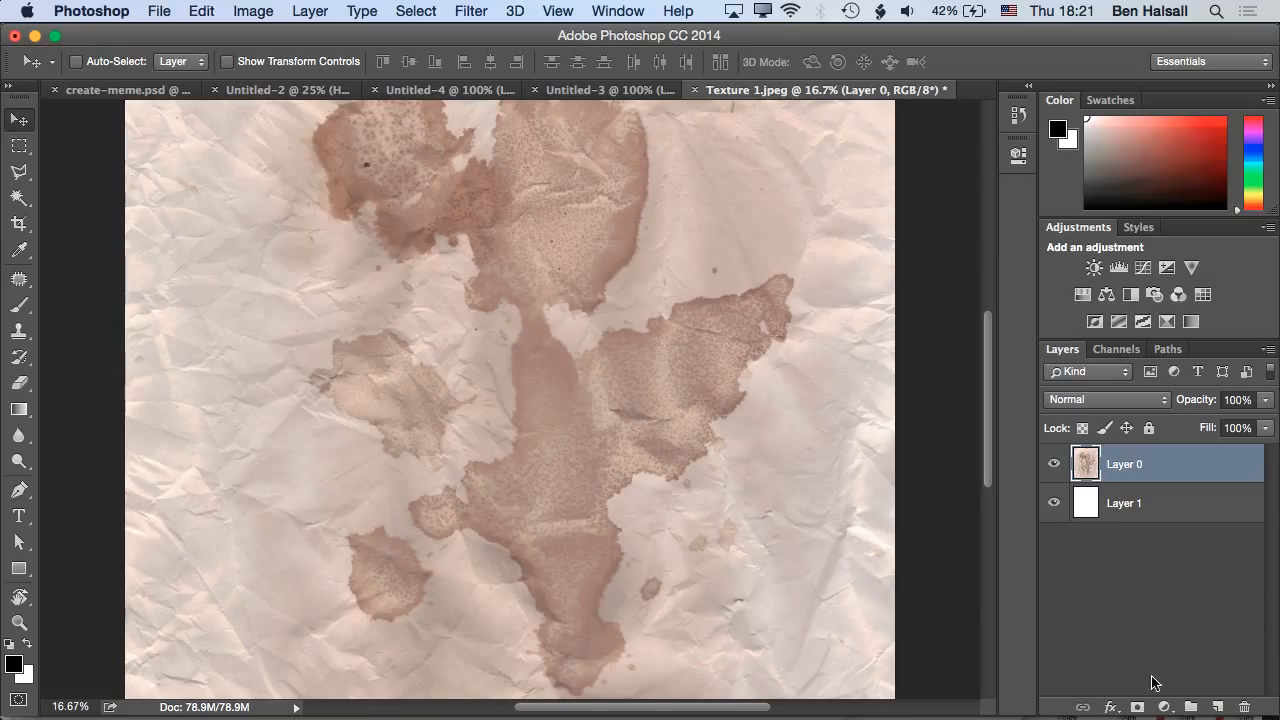
{"action": "left_click", "coordinate": [1165, 706]}
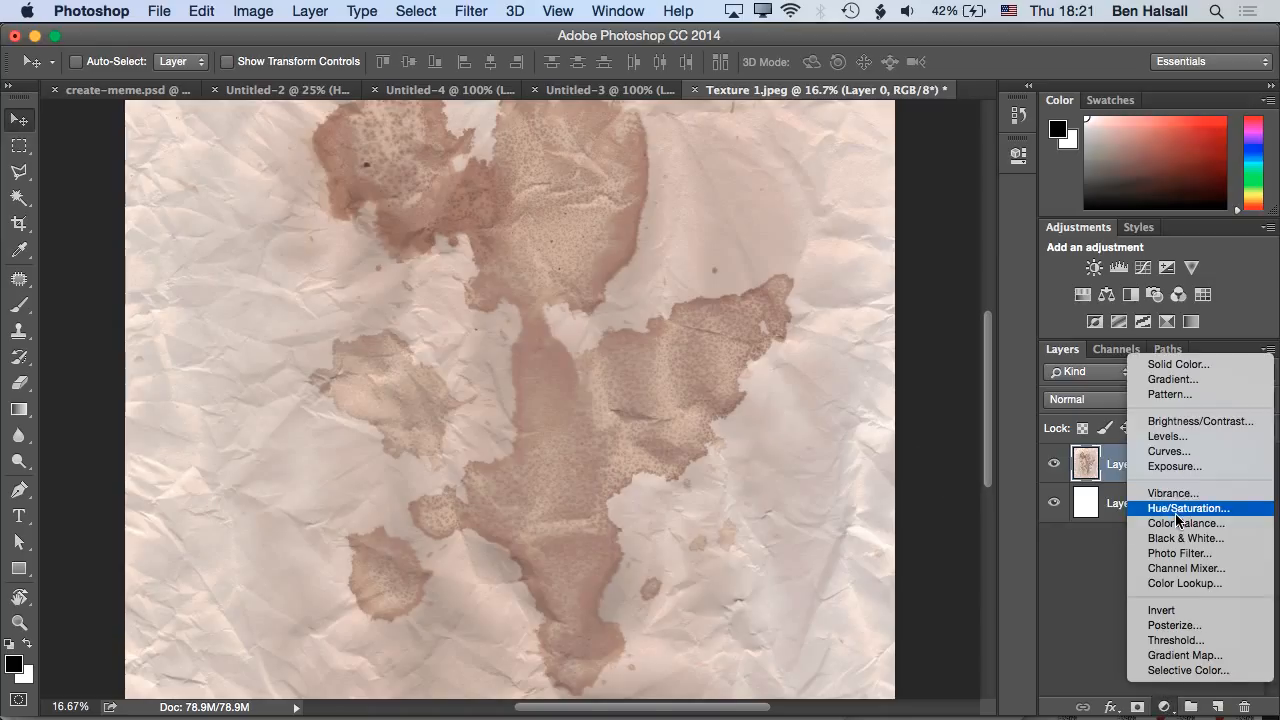
{"action": "left_click", "coordinate": [1183, 437]}
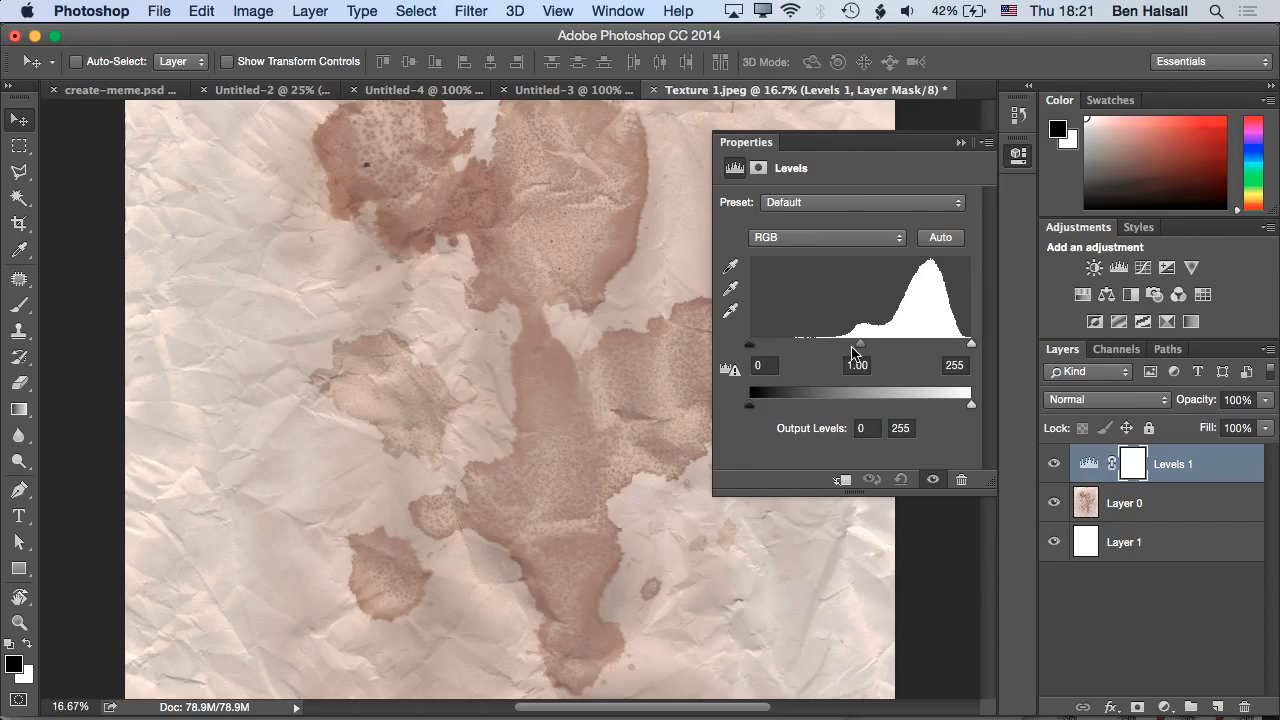
{"action": "left_click_drag", "start_coordinate": [749, 347], "coordinate": [820, 346]}
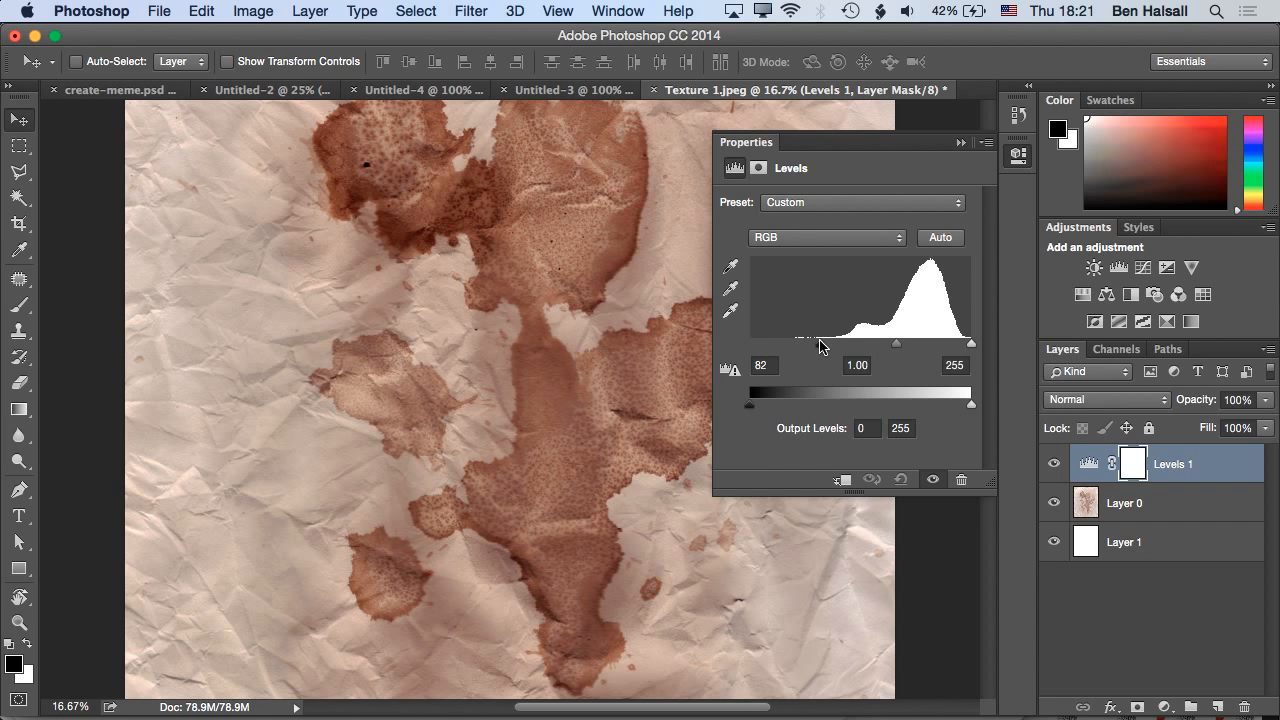
{"action": "left_click_drag", "start_coordinate": [970, 345], "coordinate": [902, 349]}
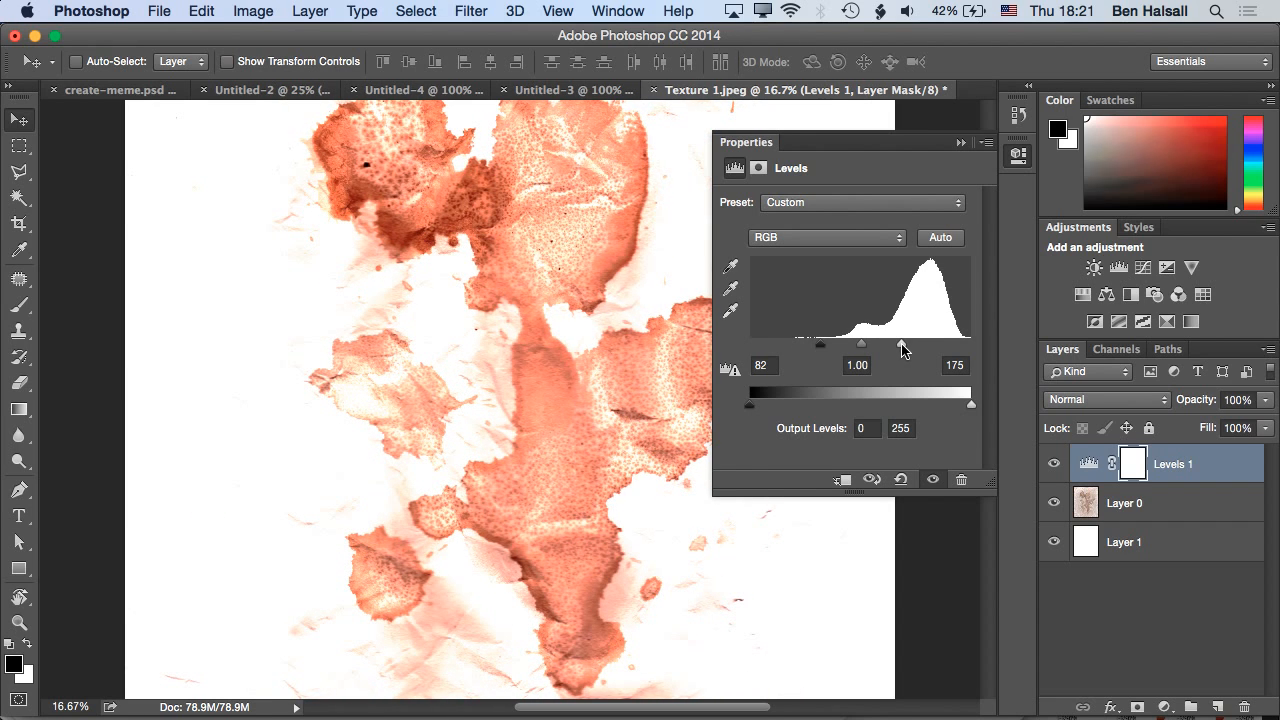
{"action": "left_click_drag", "start_coordinate": [902, 349], "coordinate": [858, 347]}
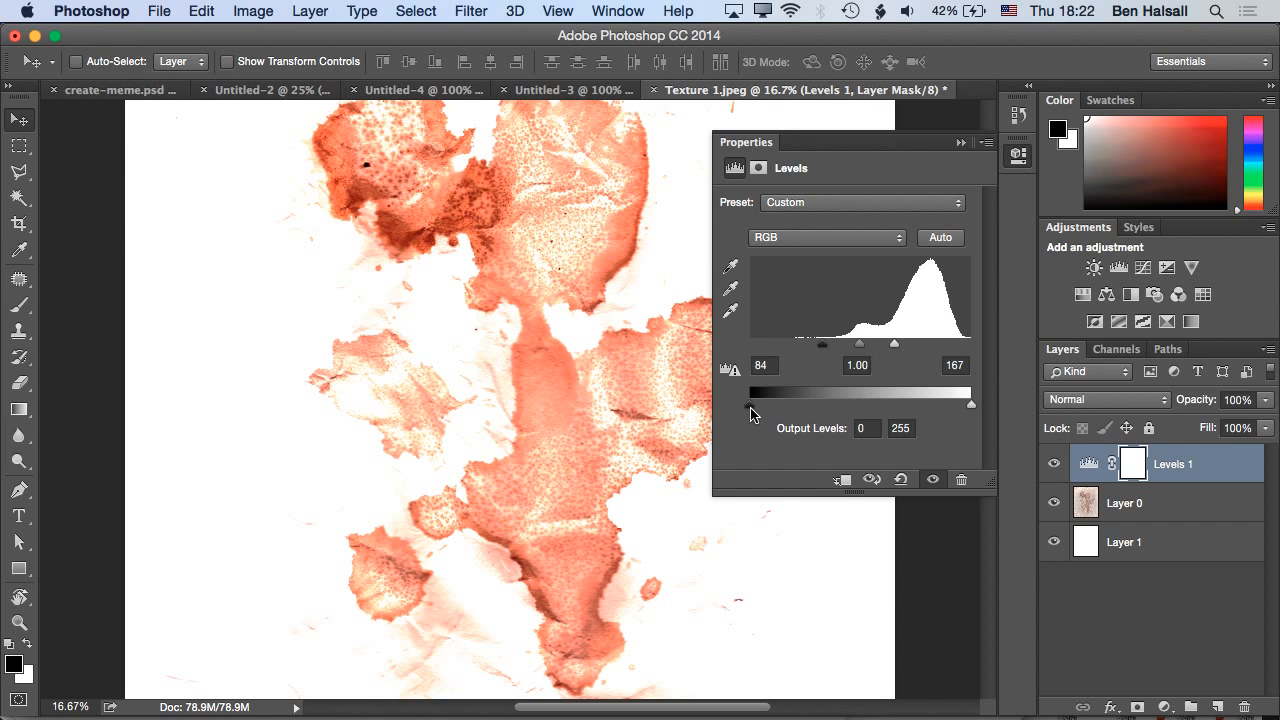
Set the Levels output range to 98 and 244, and collapse the adjustment's properties
{"action": "left_click_drag", "start_coordinate": [751, 412], "coordinate": [786, 412]}
{"action": "left_click_drag", "start_coordinate": [835, 412], "coordinate": [869, 410]}
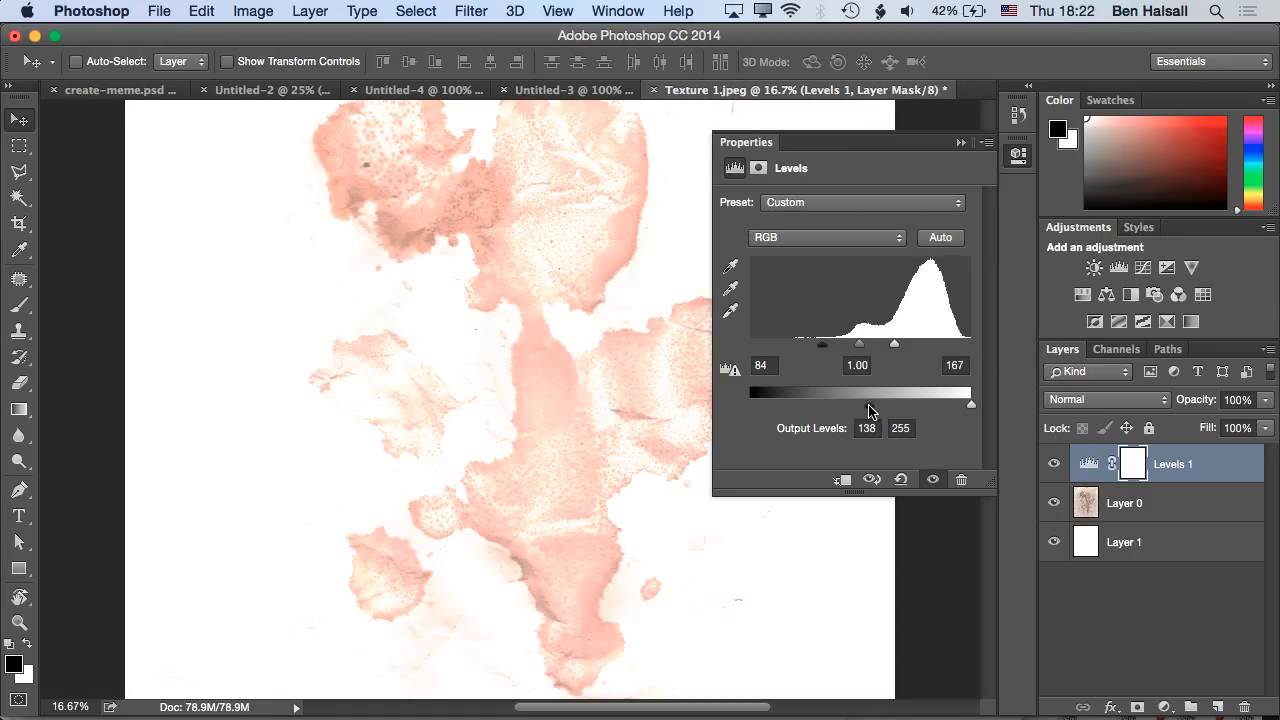
{"action": "mouse_move", "coordinate": [869, 410]}
{"action": "left_mouse_down"}
{"action": "mouse_move", "coordinate": [774, 410]}
{"action": "mouse_move", "coordinate": [848, 410]}
{"action": "left_mouse_up"}
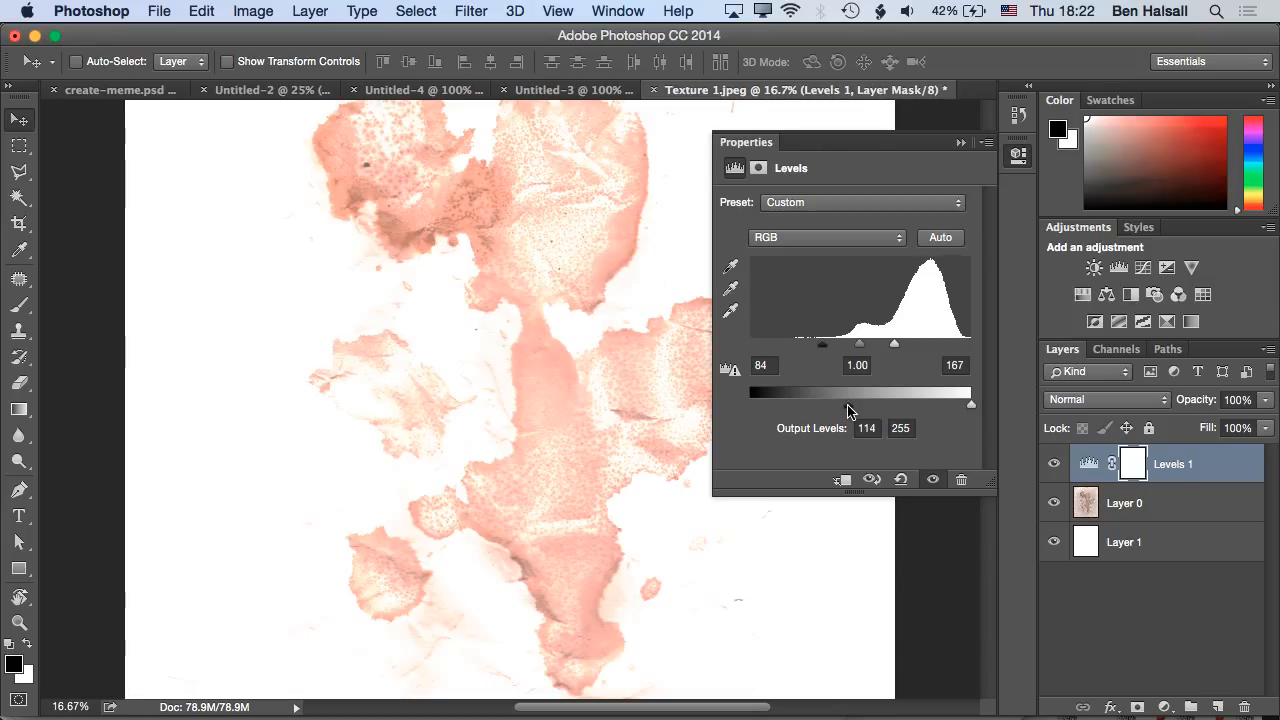
{"action": "left_click_drag", "start_coordinate": [848, 410], "coordinate": [835, 410]}
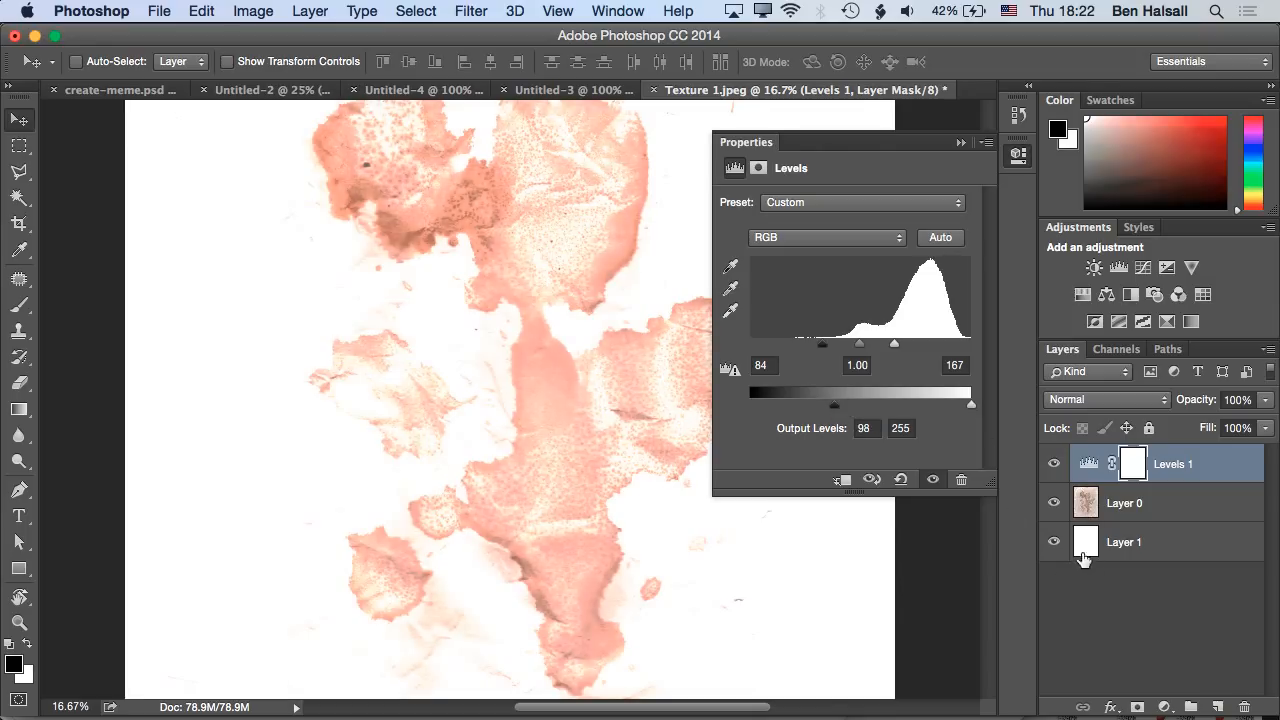
{"action": "left_click_drag", "start_coordinate": [973, 409], "coordinate": [957, 410]}
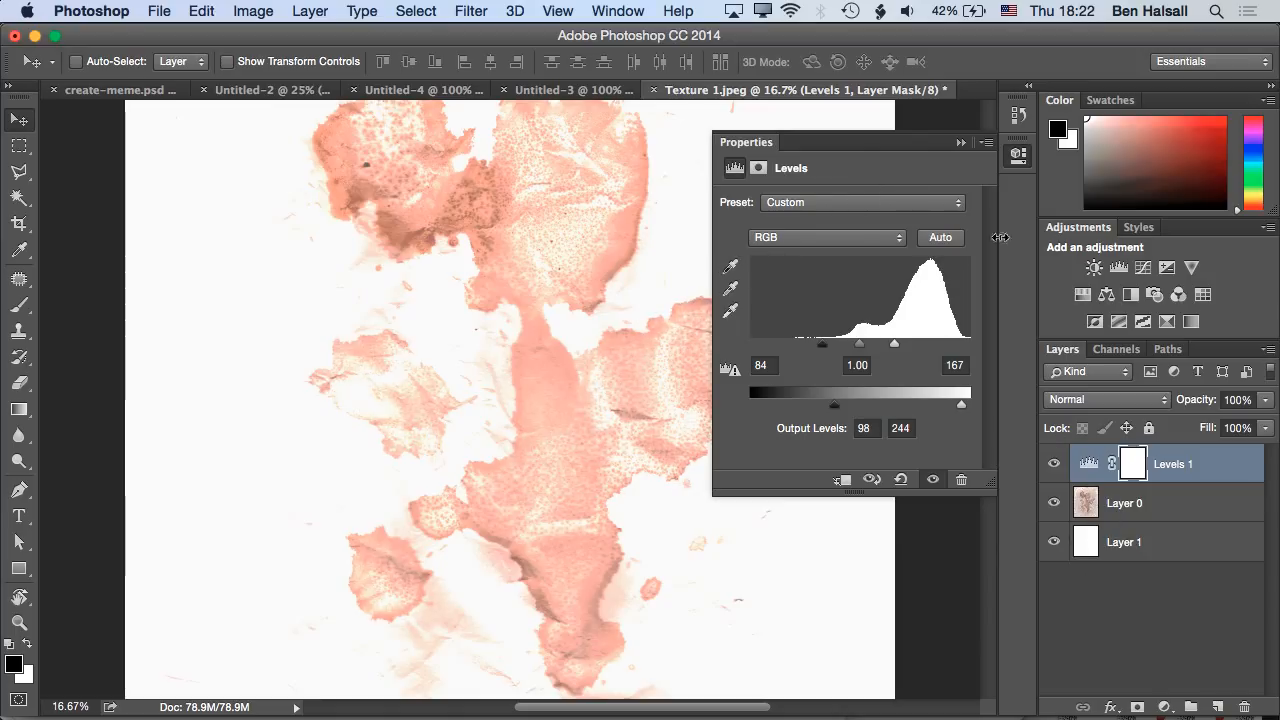
{"action": "left_click", "coordinate": [959, 143]}
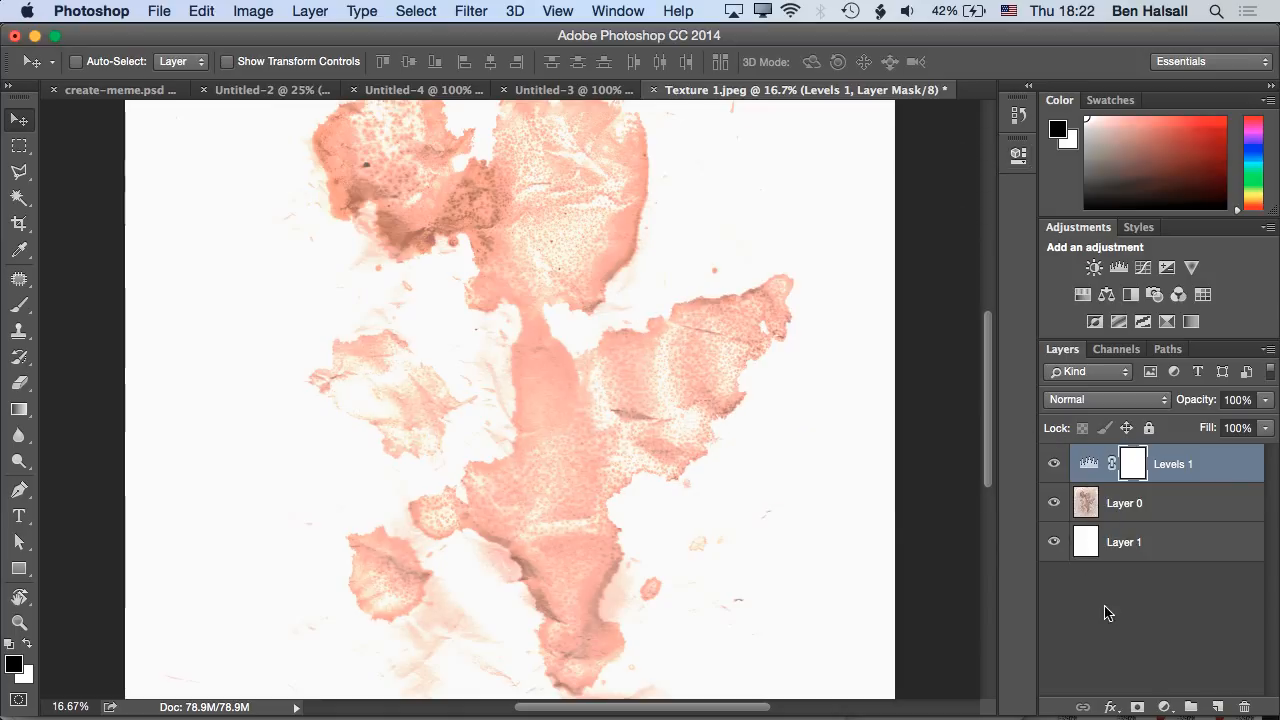
Add a colorized Hue/Saturation adjustment above Levels 1 with hue 283 and saturation 77, and collapse its properties
{"action": "left_click", "coordinate": [1164, 707]}
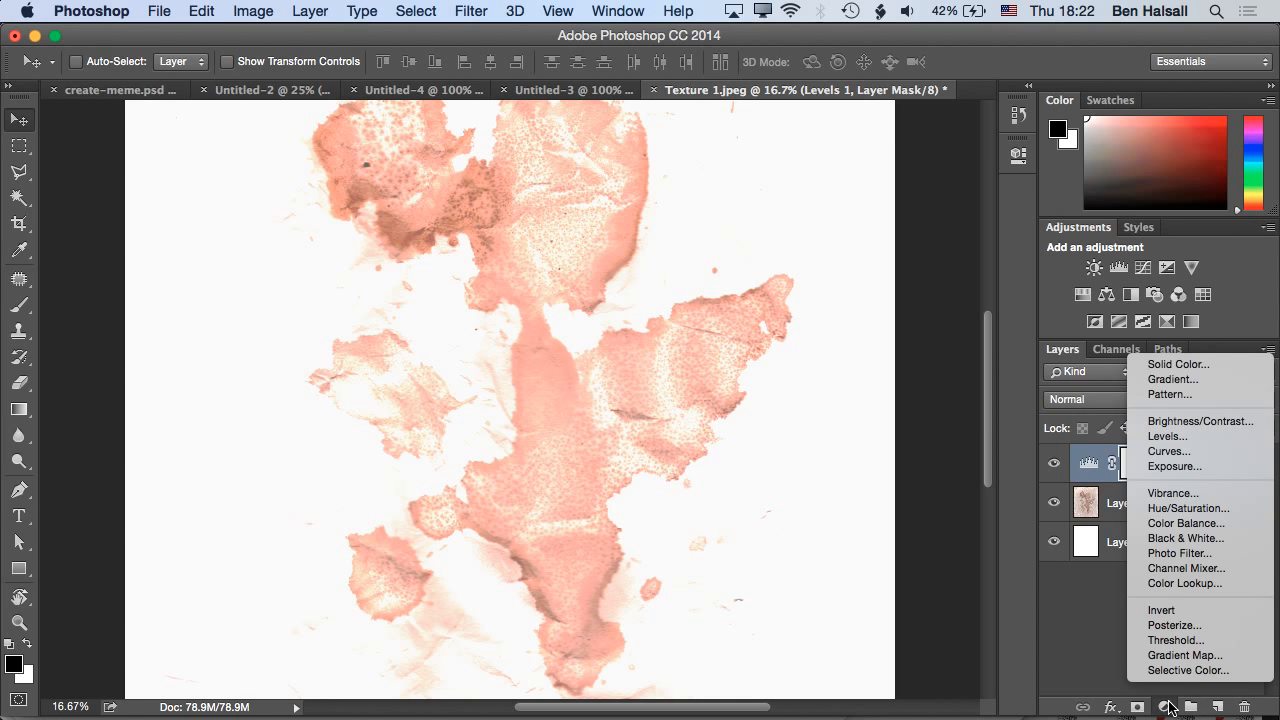
{"action": "left_click", "coordinate": [1178, 511]}
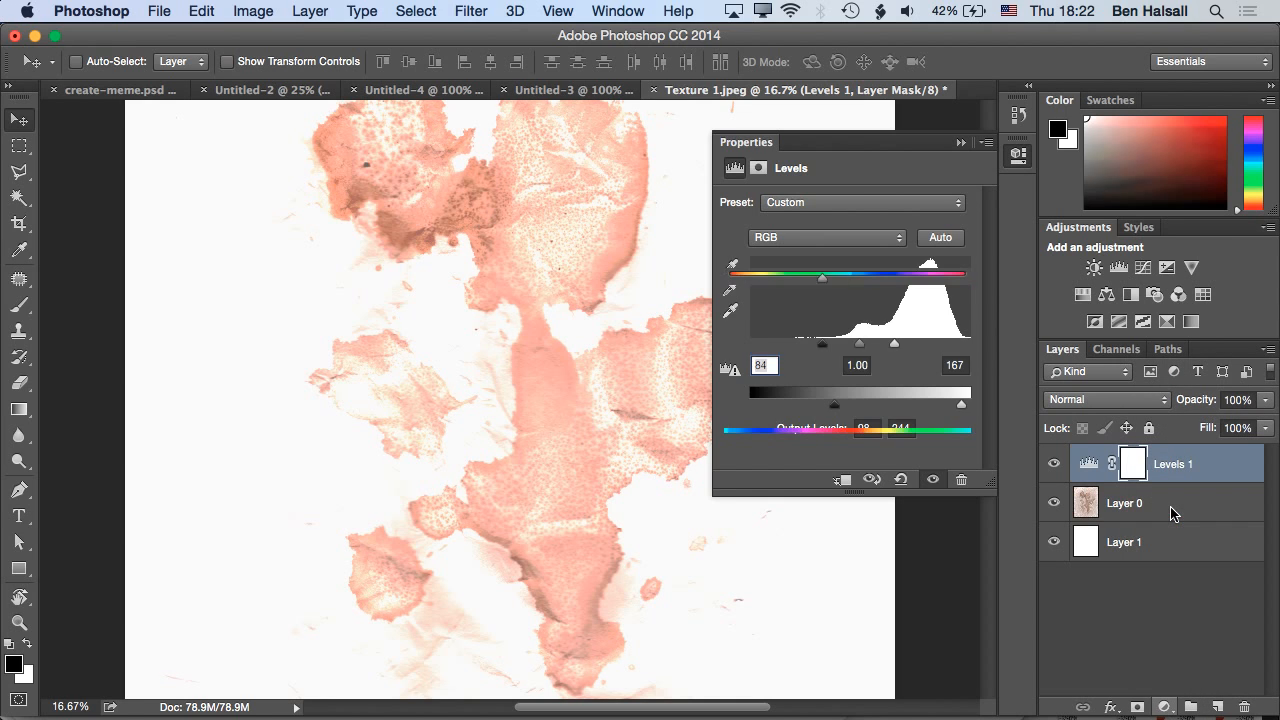
{"action": "left_click", "coordinate": [818, 388]}
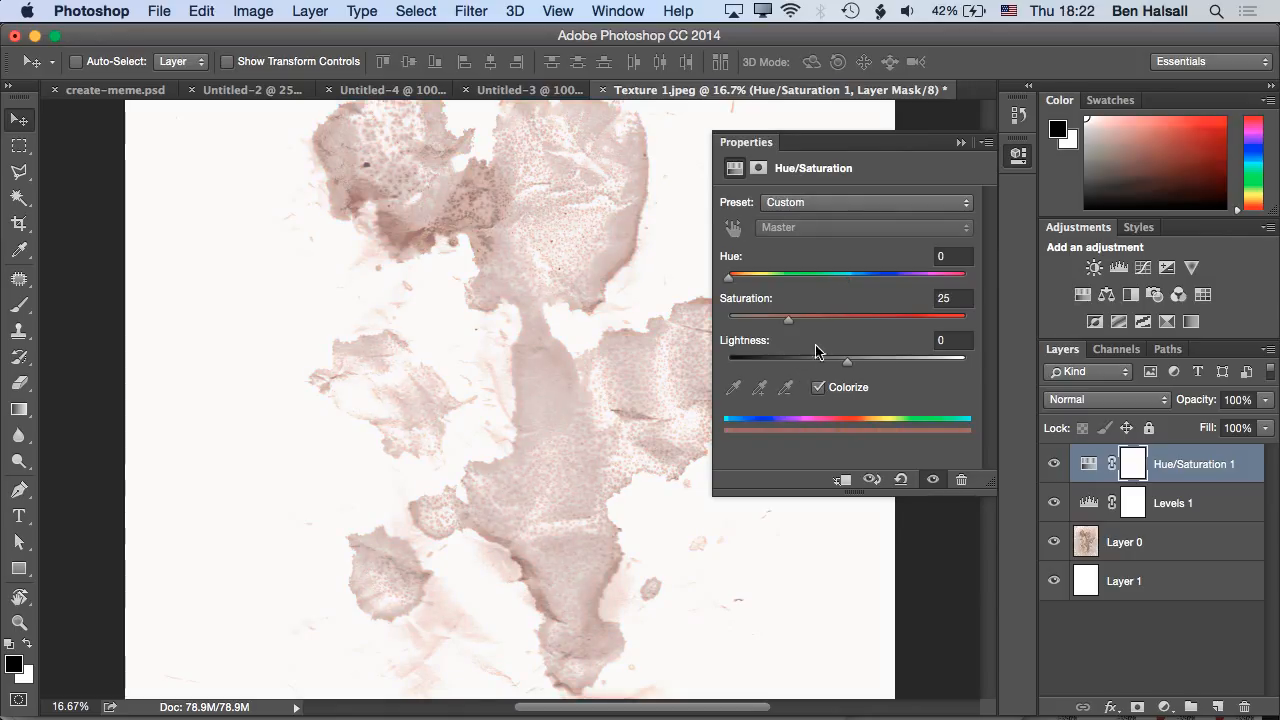
{"action": "left_click_drag", "start_coordinate": [790, 326], "coordinate": [910, 329]}
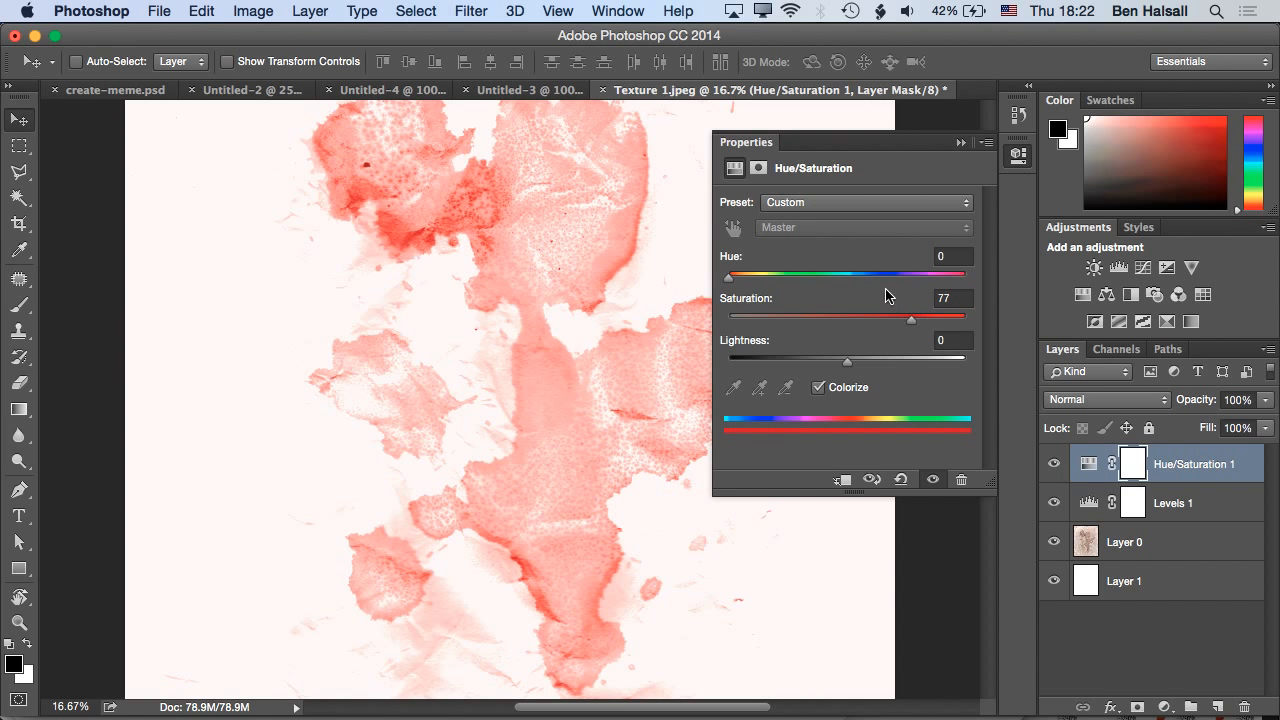
{"action": "left_click_drag", "start_coordinate": [729, 277], "coordinate": [884, 290]}
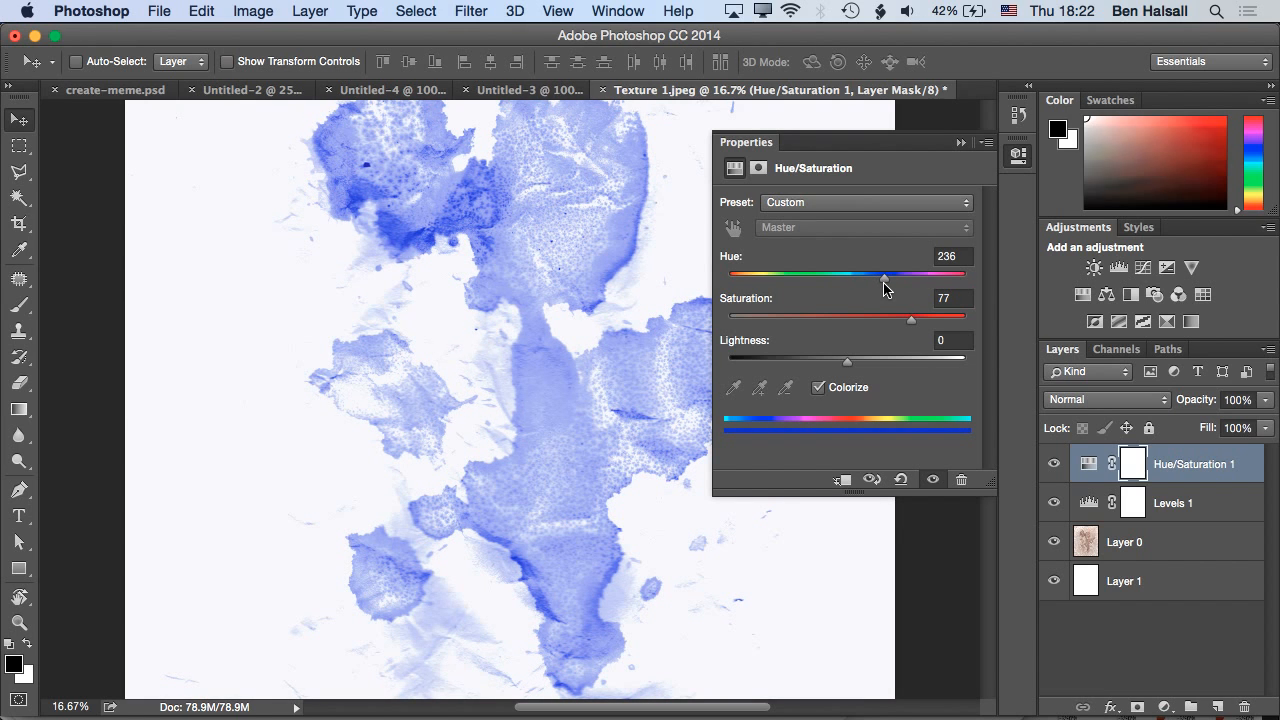
{"action": "left_click_drag", "start_coordinate": [884, 290], "coordinate": [916, 293]}
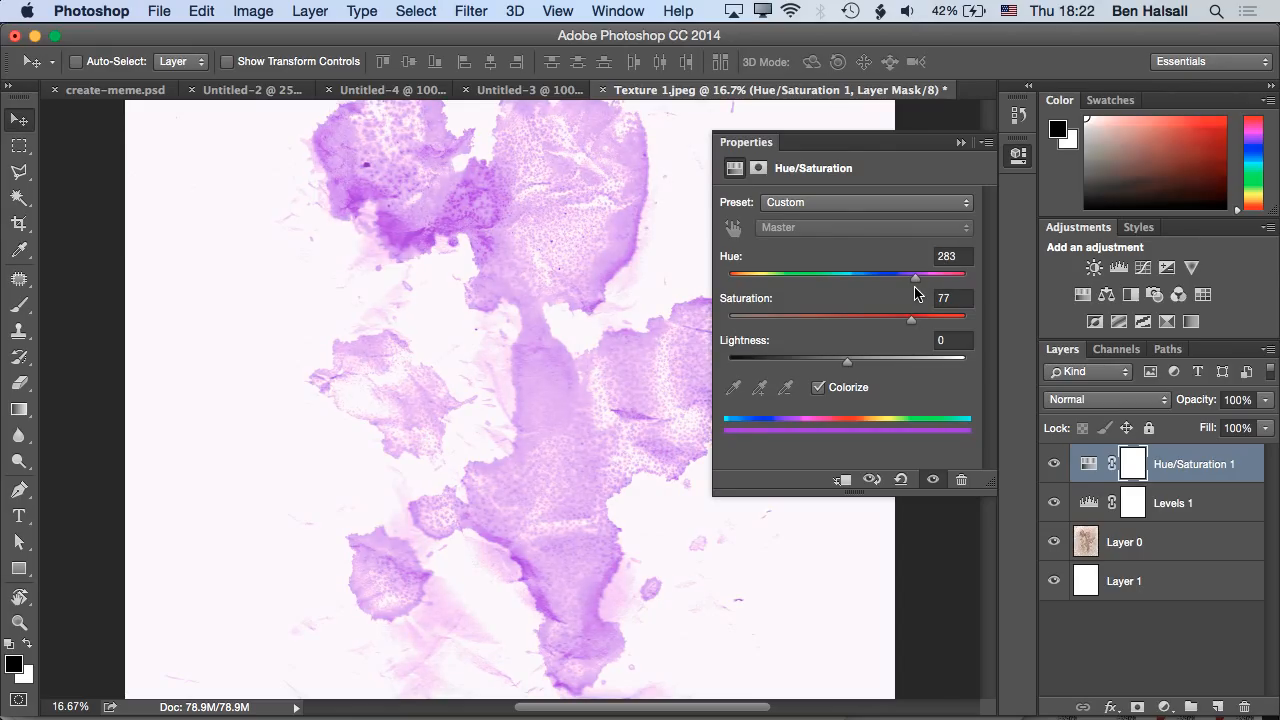
{"action": "left_click", "coordinate": [959, 146]}
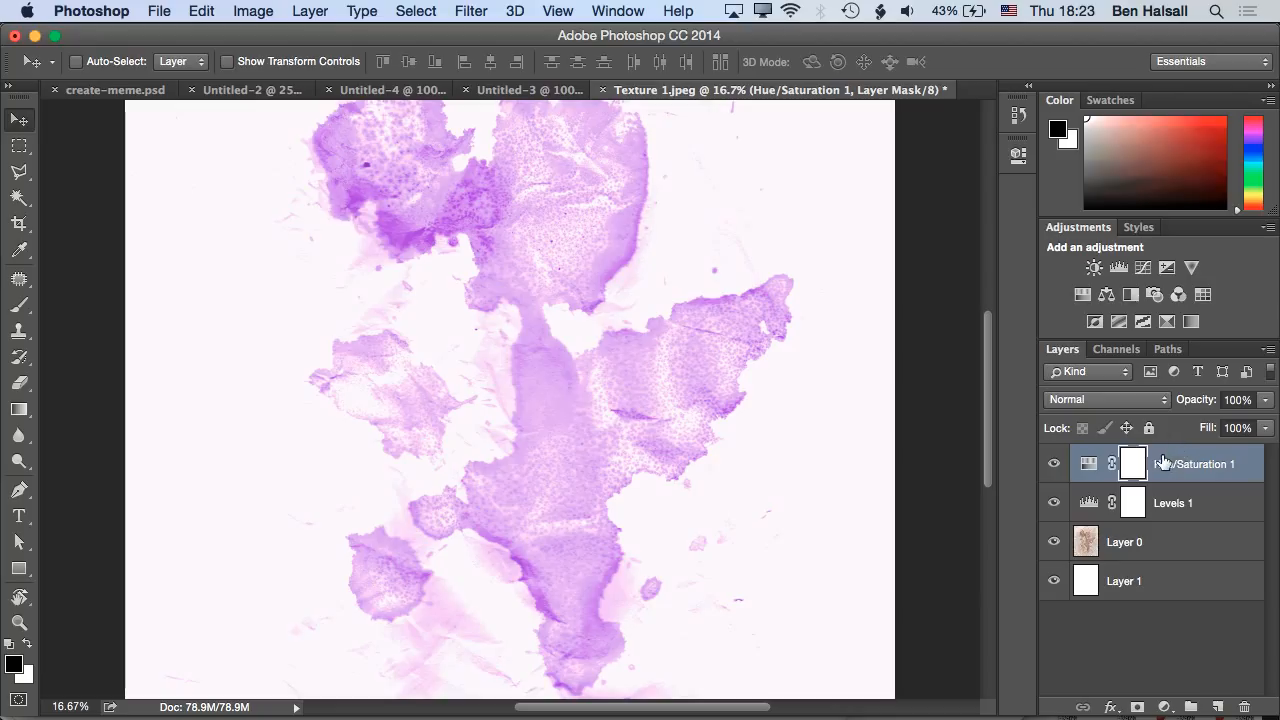
Select both adjustments together with Layer 0, and save the document as Texture 01 Edit.psd in Photoshop format with Maximize Compatibility on
{"action": "left_click", "coordinate": [1128, 545], "text": "shift"}
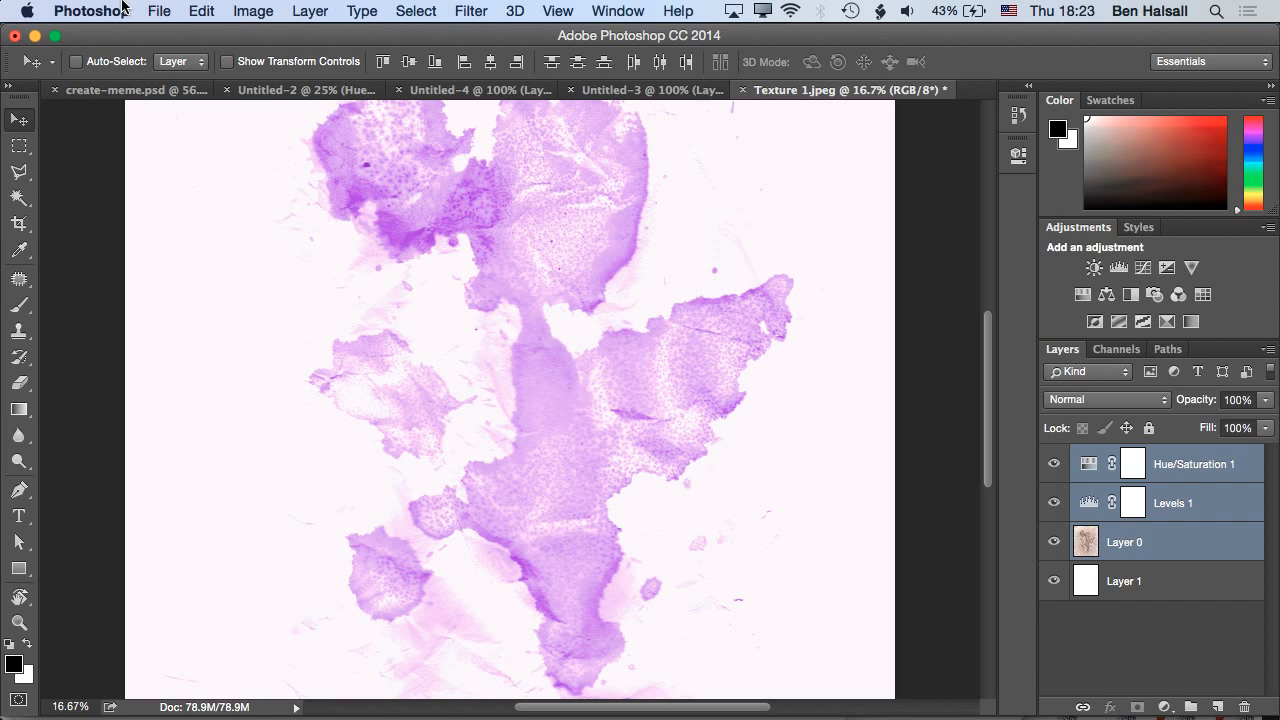
{"action": "left_click", "coordinate": [155, 11]}
{"action": "left_click", "coordinate": [184, 218]}
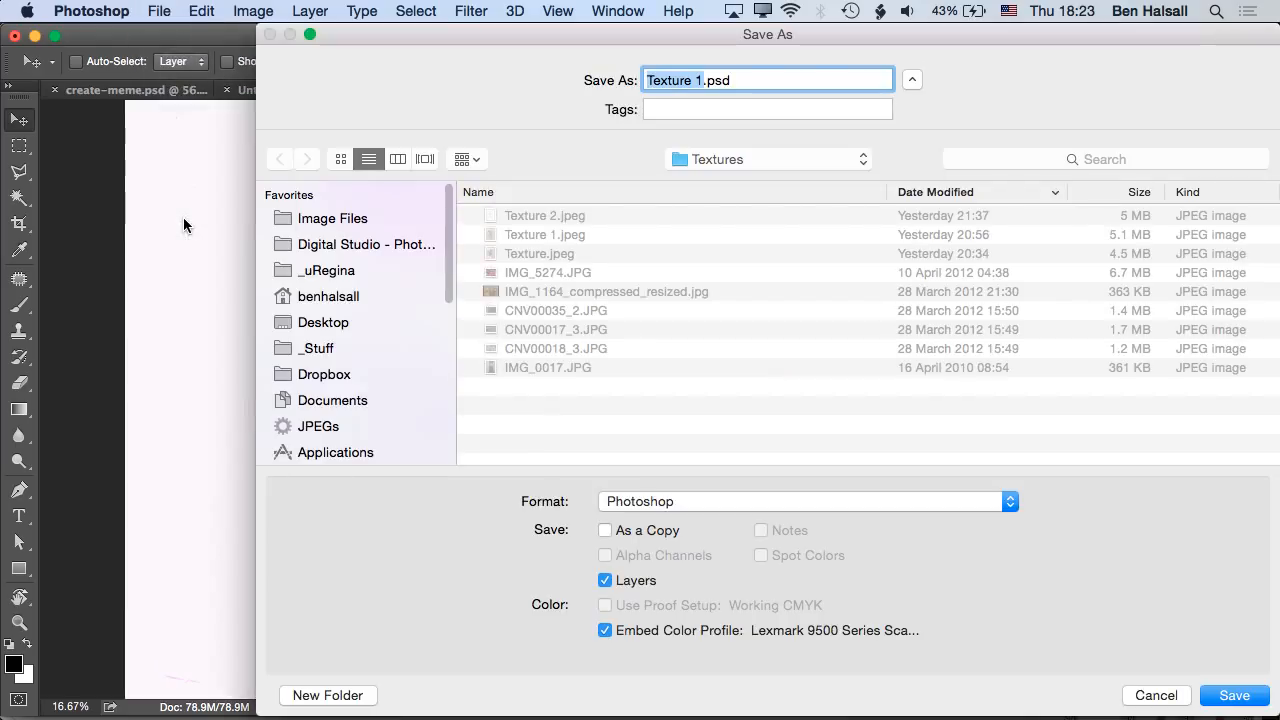
{"action": "key", "text": "Right"}
{"action": "key", "text": "BackSpace"}
{"action": "type", "text": "E"}
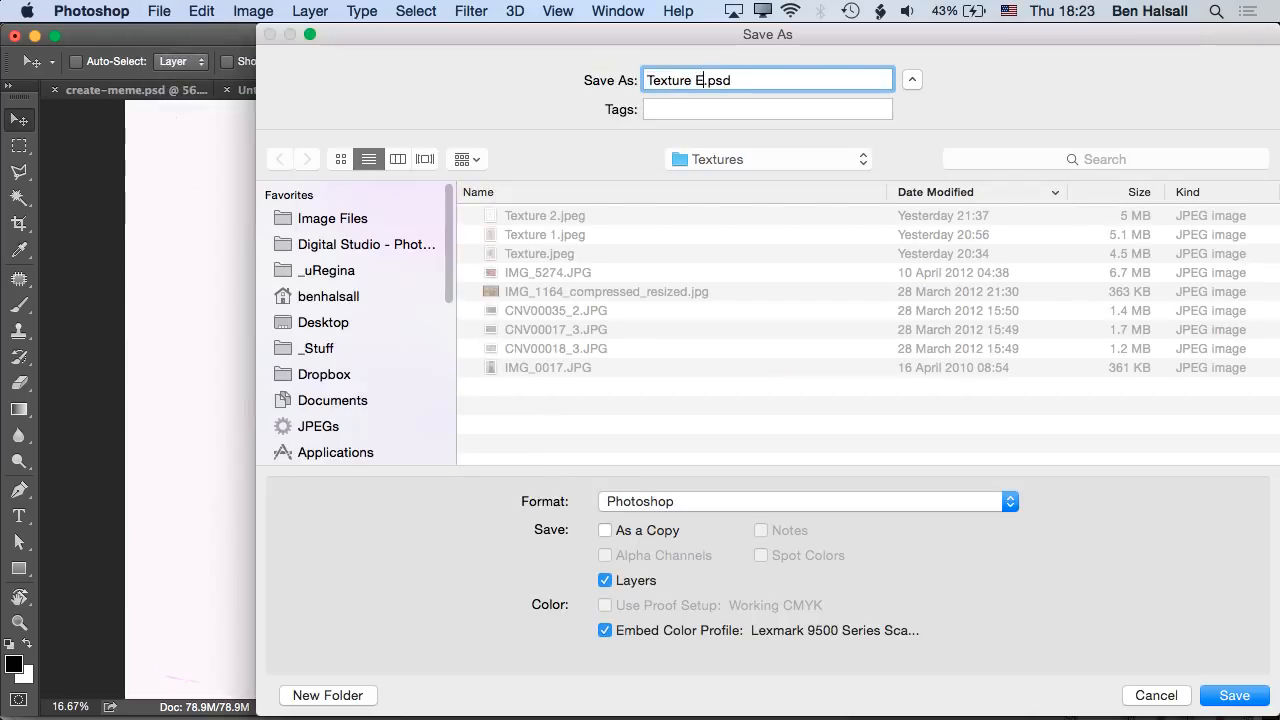
{"action": "key", "text": "BackSpace"}
{"action": "type", "text": "01 Edit"}
{"action": "key", "text": "Return"}
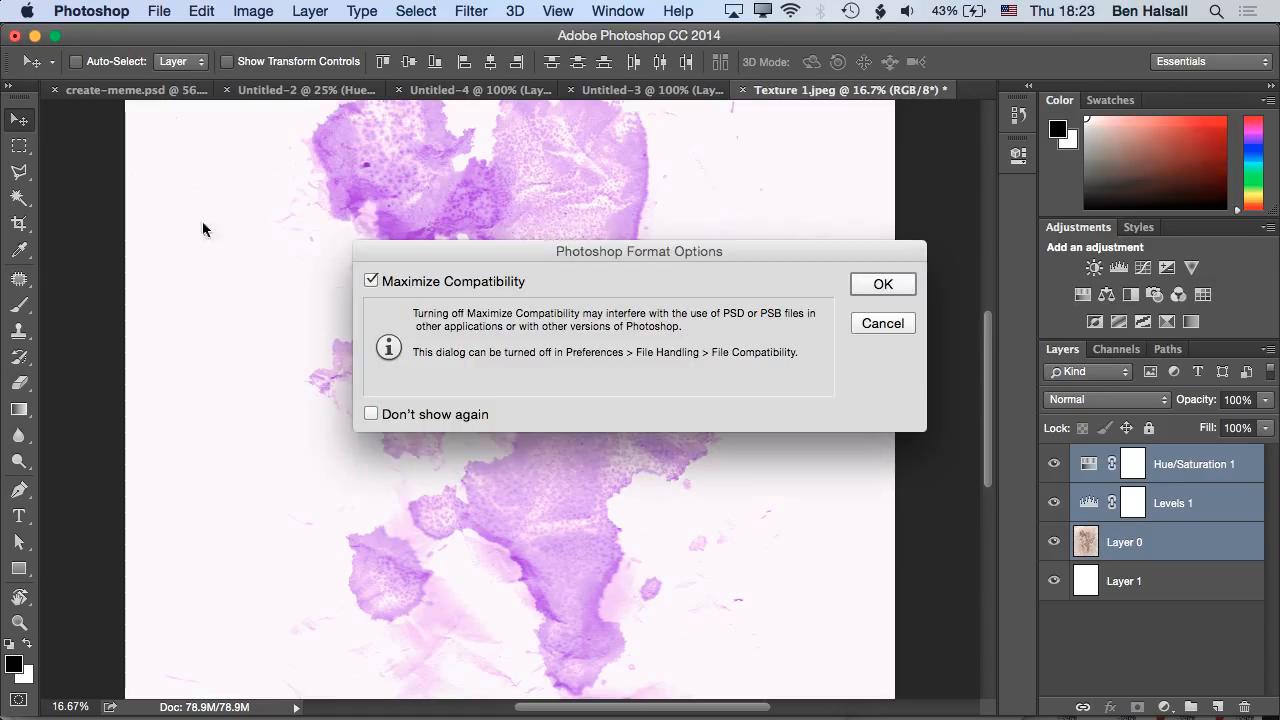
{"action": "left_click", "coordinate": [880, 285]}
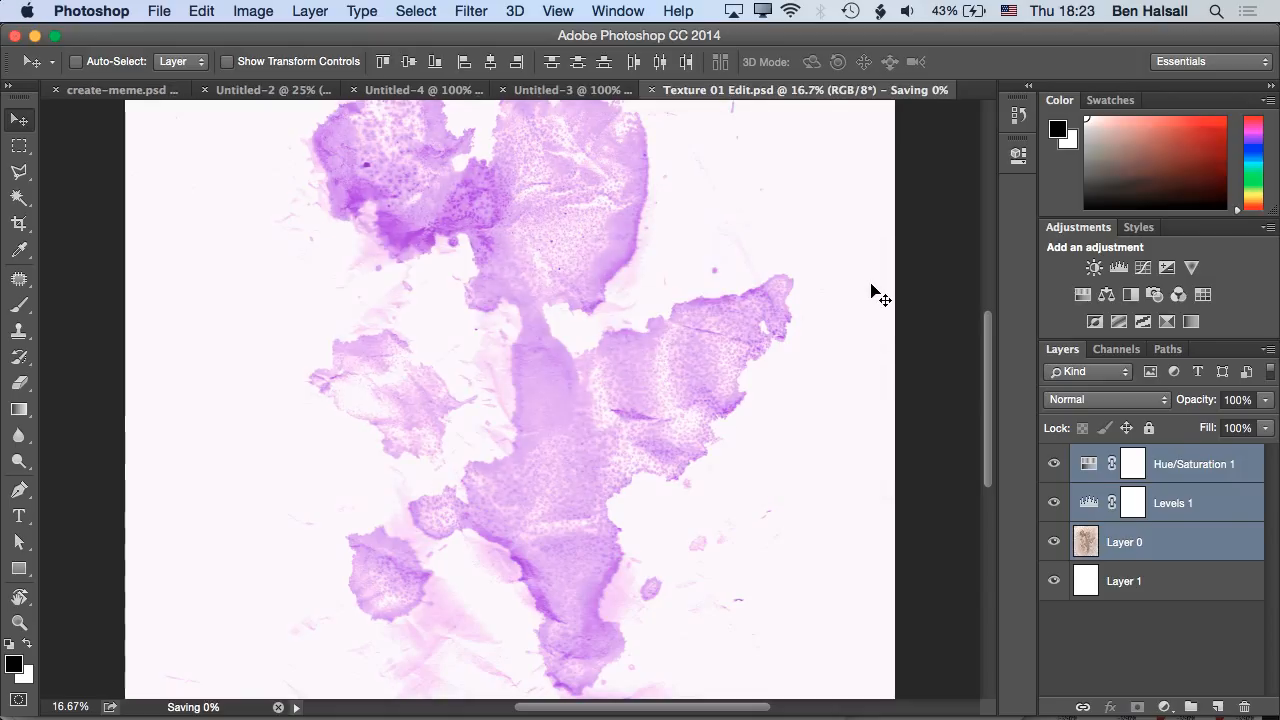
Merge the selected Hue/Saturation 1, Levels 1 and Layer 0 into a single layer
{"action": "right_click", "coordinate": [1183, 508]}
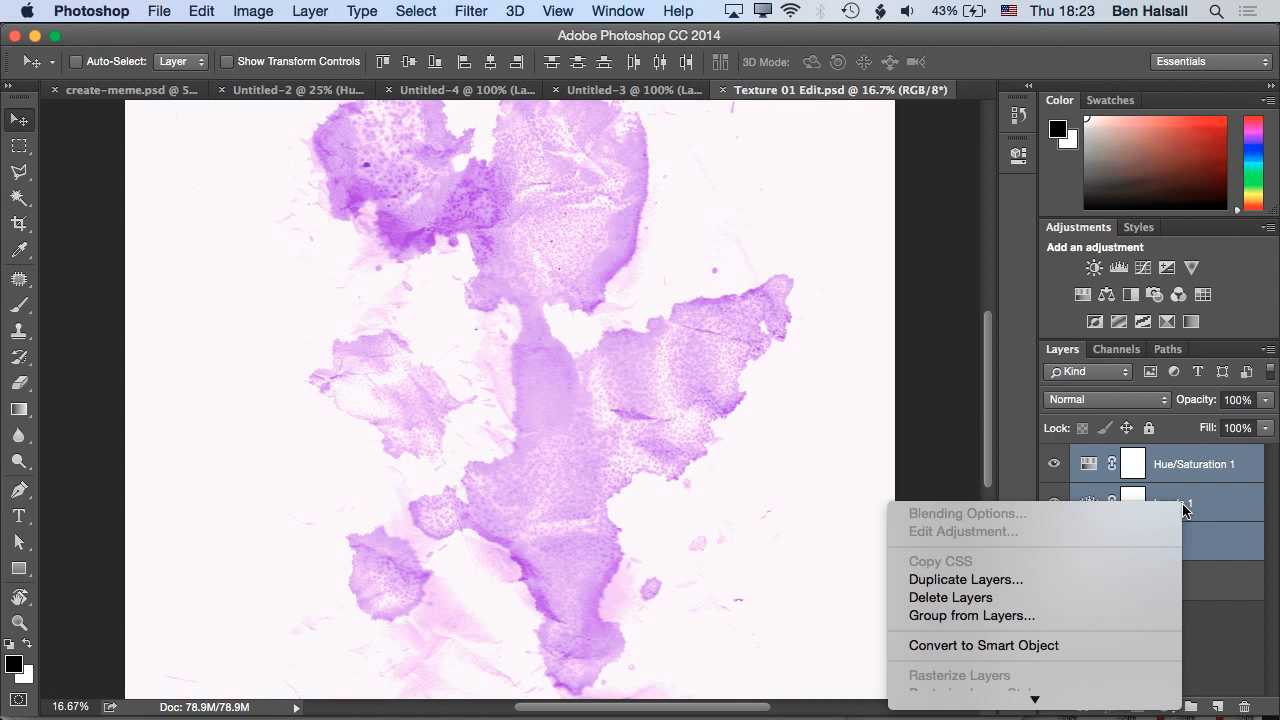
{"action": "scroll", "coordinate": [1107, 604], "scroll_direction": "down", "scroll_amount": 5}
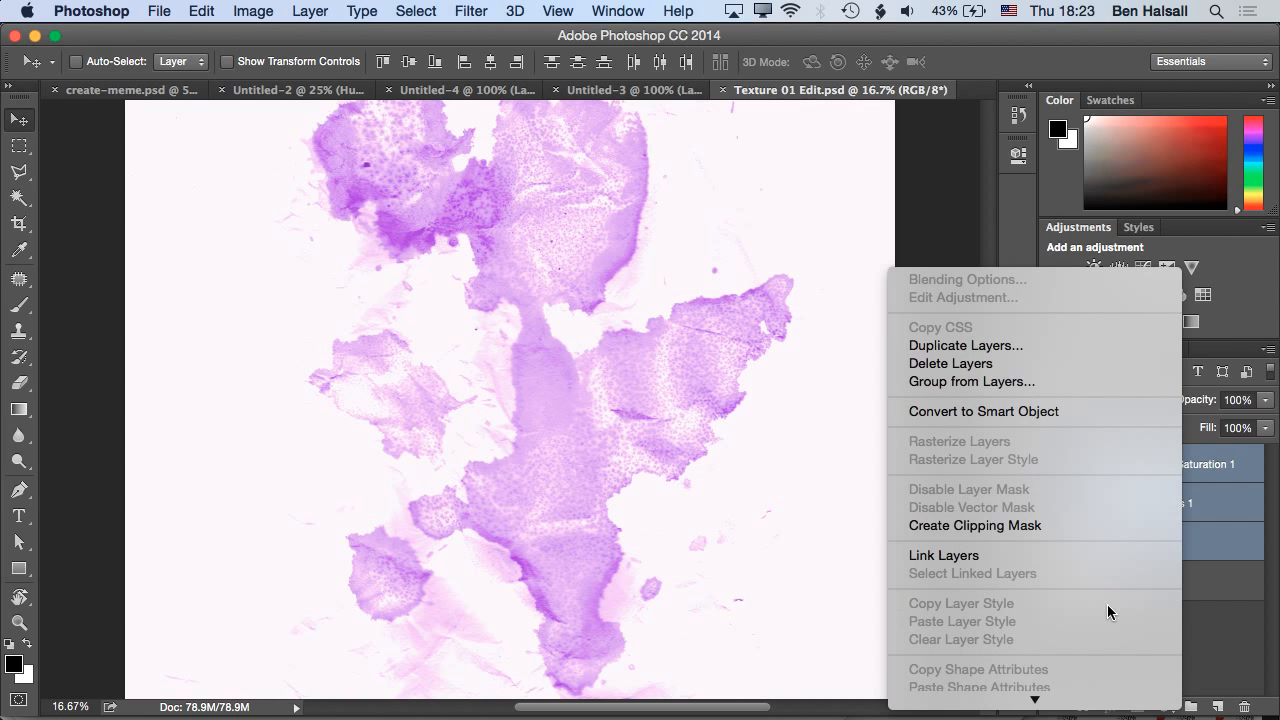
{"action": "left_click", "coordinate": [1210, 478]}
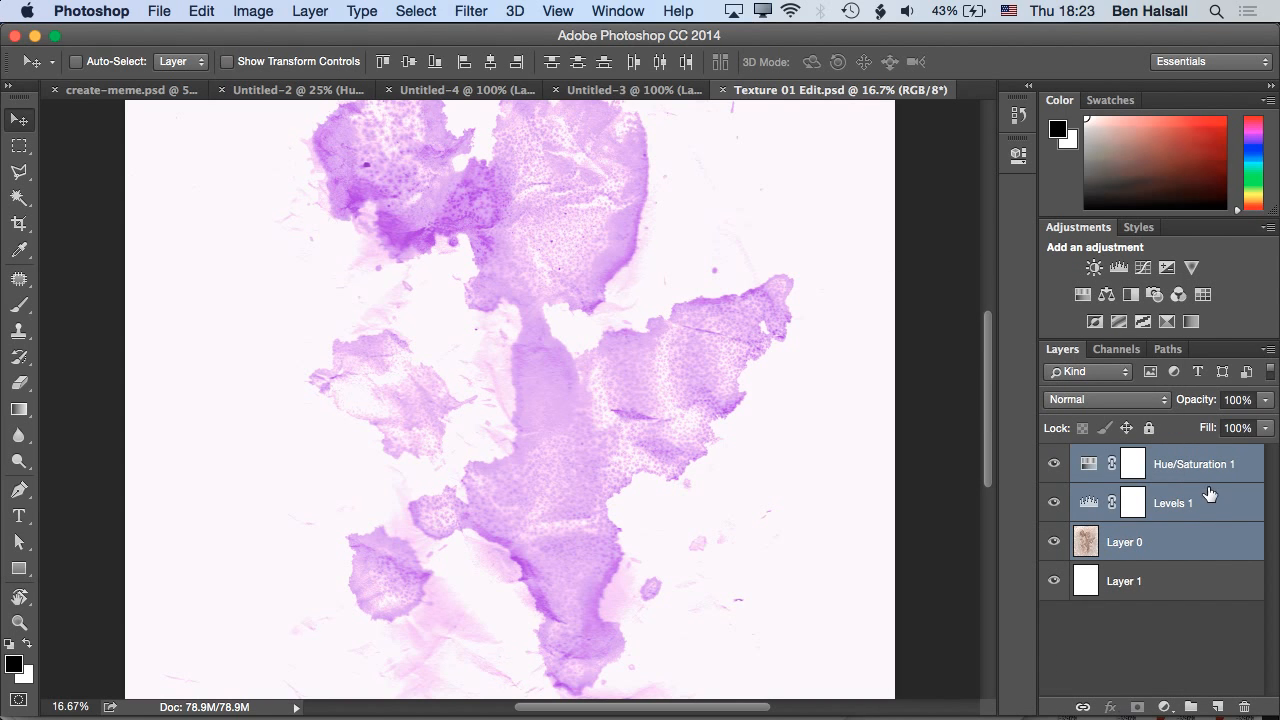
{"action": "left_click", "coordinate": [1268, 349]}
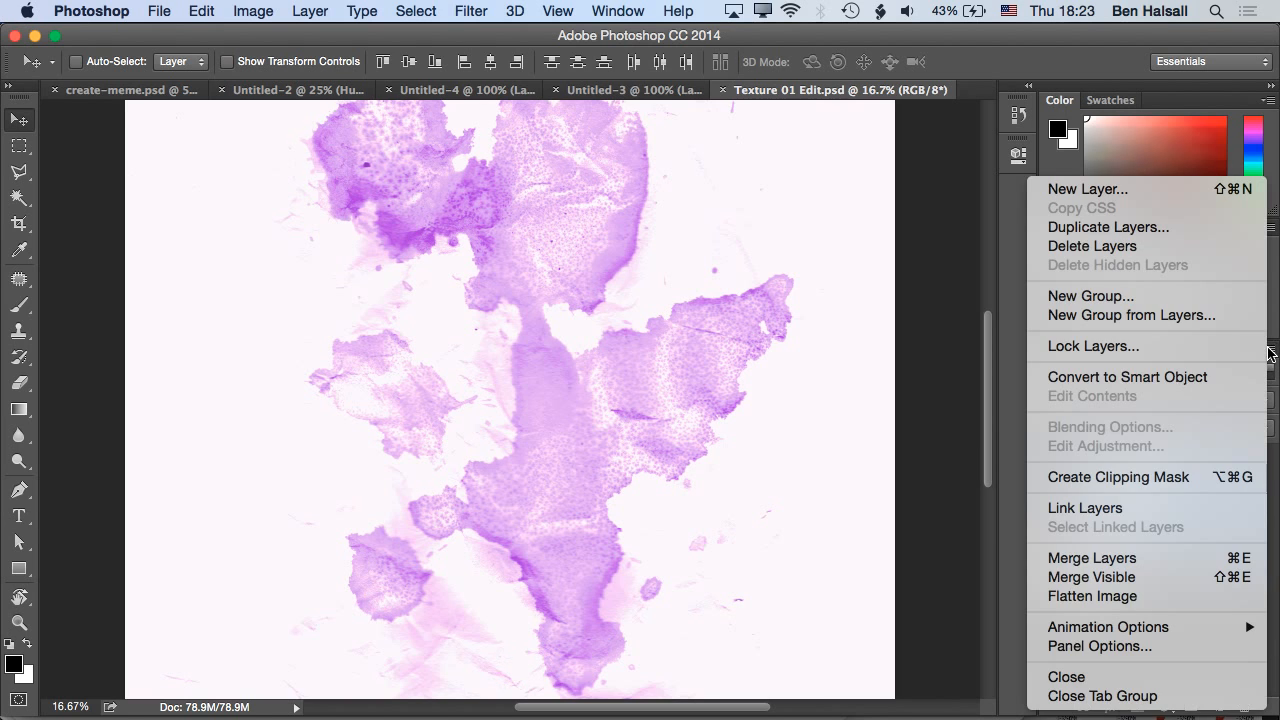
{"action": "left_click", "coordinate": [1107, 563]}
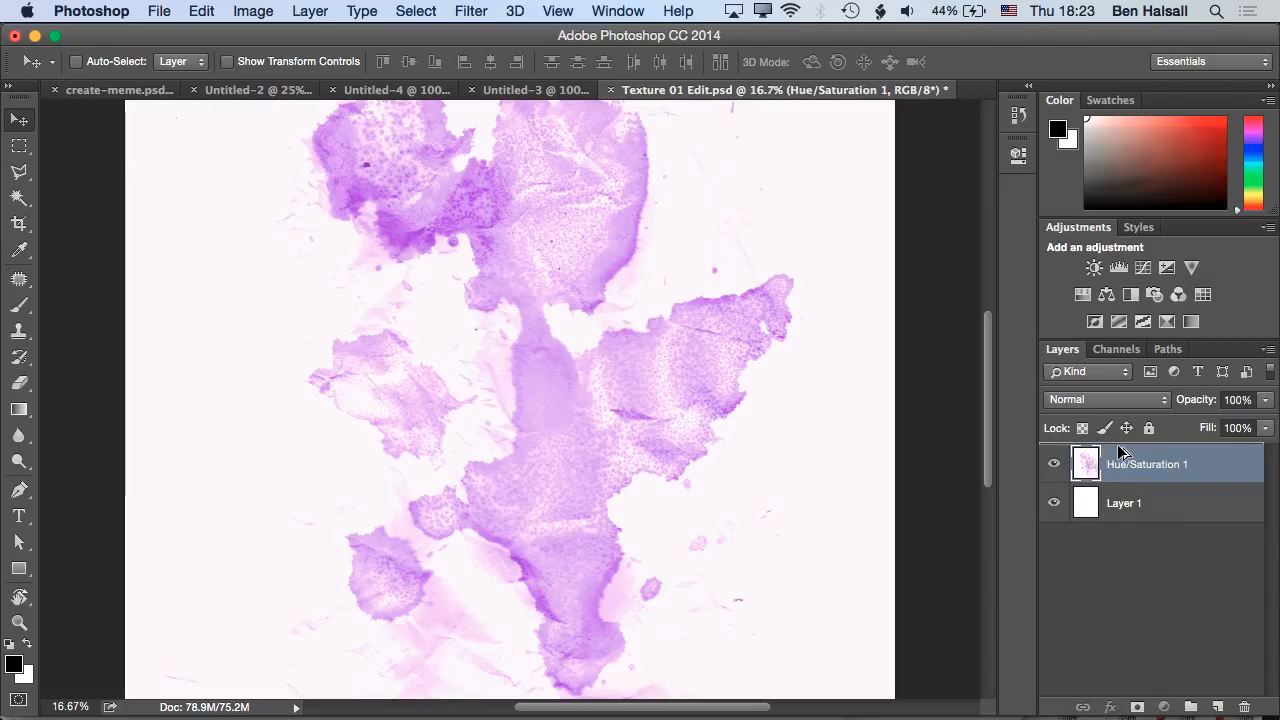
Duplicate the merged stain layer, shift the copy slightly up and to the left, and set its blend mode to Darken
{"action": "key", "text": "super+j"}
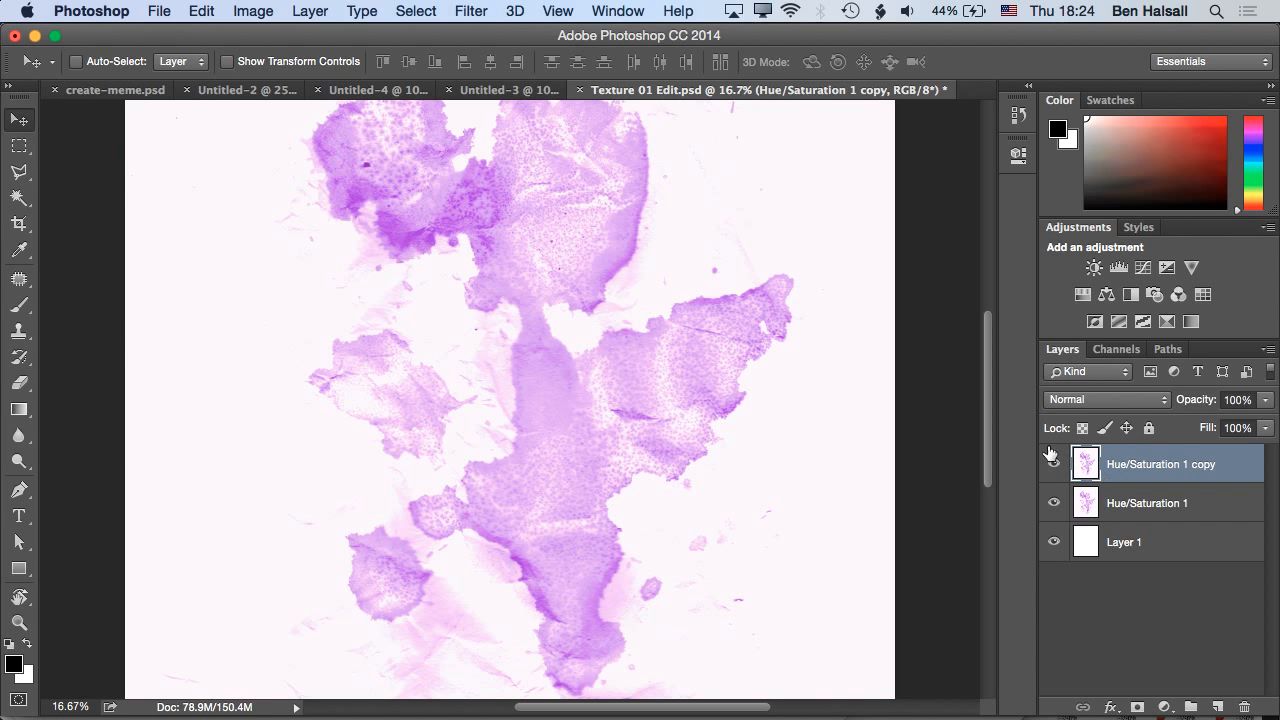
{"action": "left_click_drag", "start_coordinate": [760, 409], "coordinate": [656, 372]}
{"action": "left_click", "coordinate": [1080, 402]}
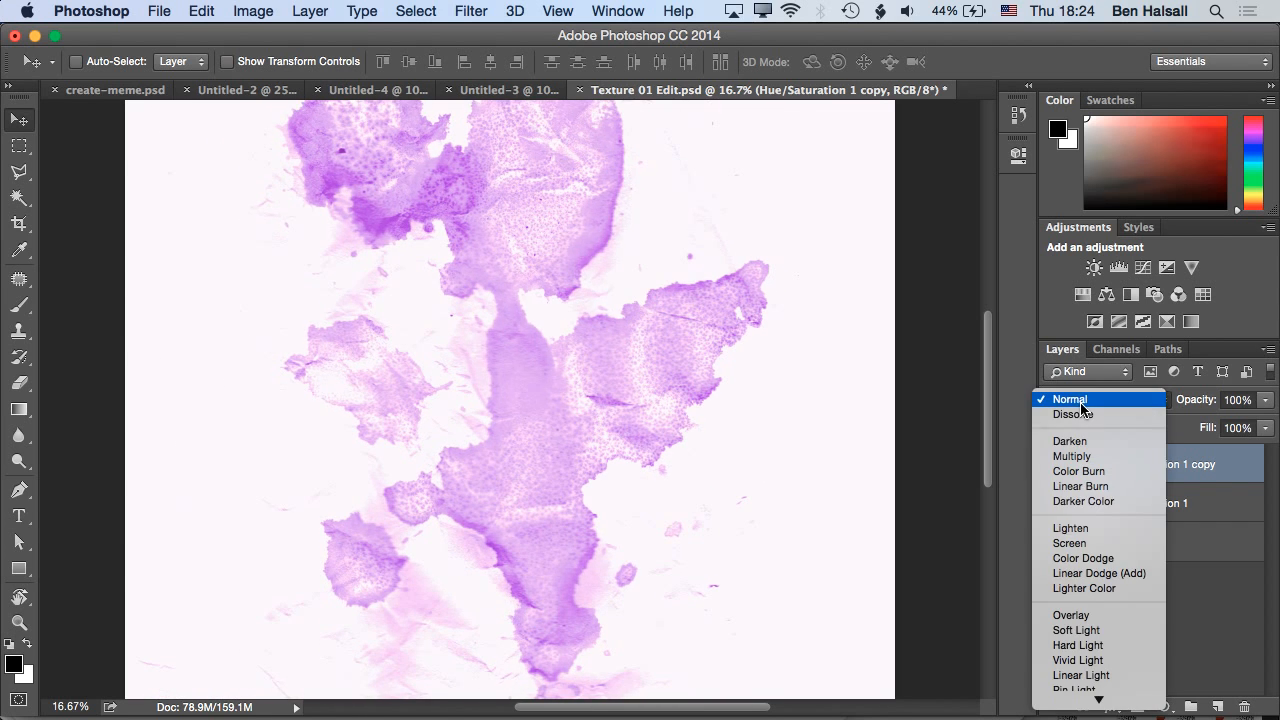
{"action": "left_click", "coordinate": [1070, 425]}
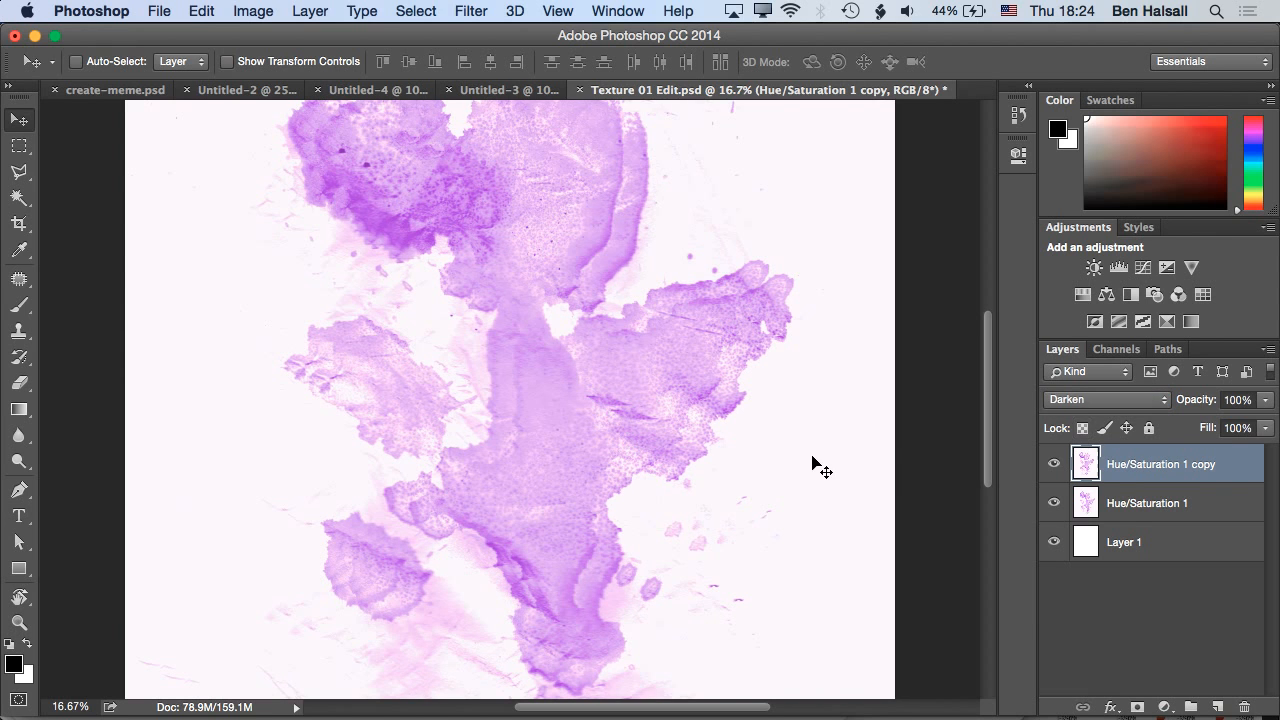
Rotate the Darken copy to about -127.23° and place it at about X 2037.77 px, Y 3846.52 px over the original stain
{"action": "left_click_drag", "start_coordinate": [671, 429], "coordinate": [543, 463]}
{"action": "key", "text": "ctrl+t"}
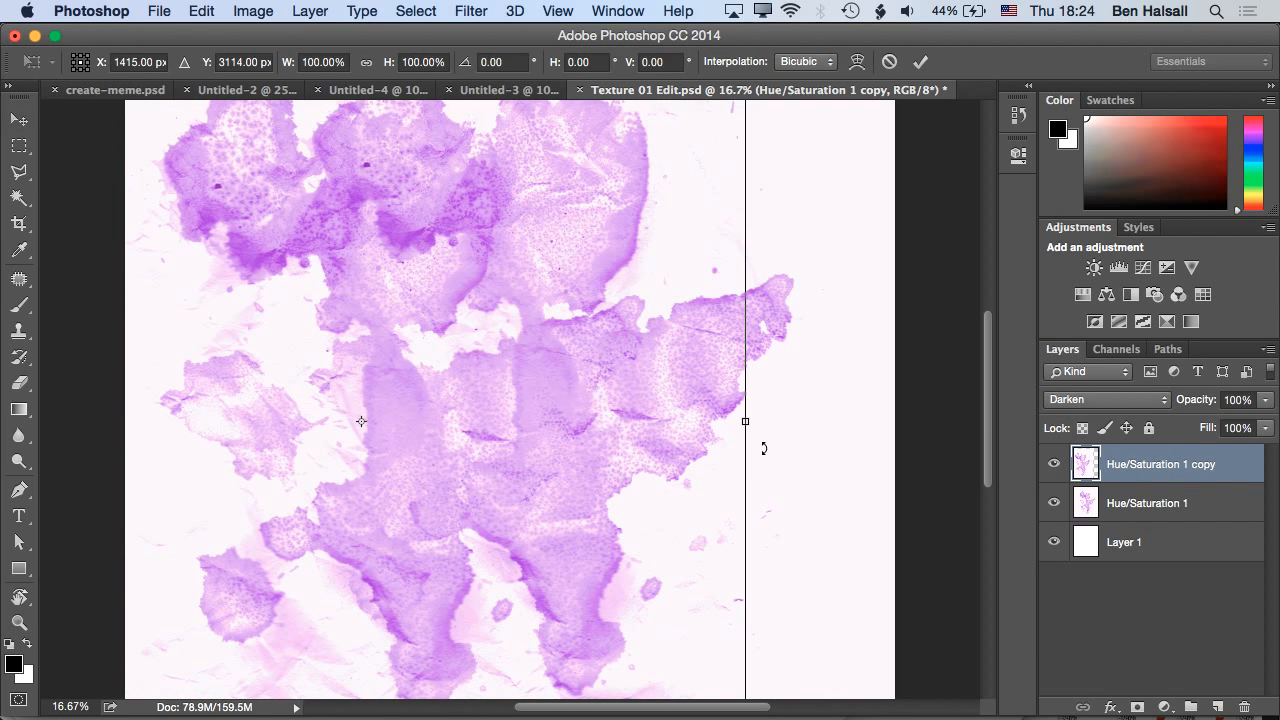
{"action": "left_click_drag", "start_coordinate": [773, 429], "coordinate": [634, 129]}
{"action": "left_click_drag", "start_coordinate": [477, 309], "coordinate": [596, 460]}
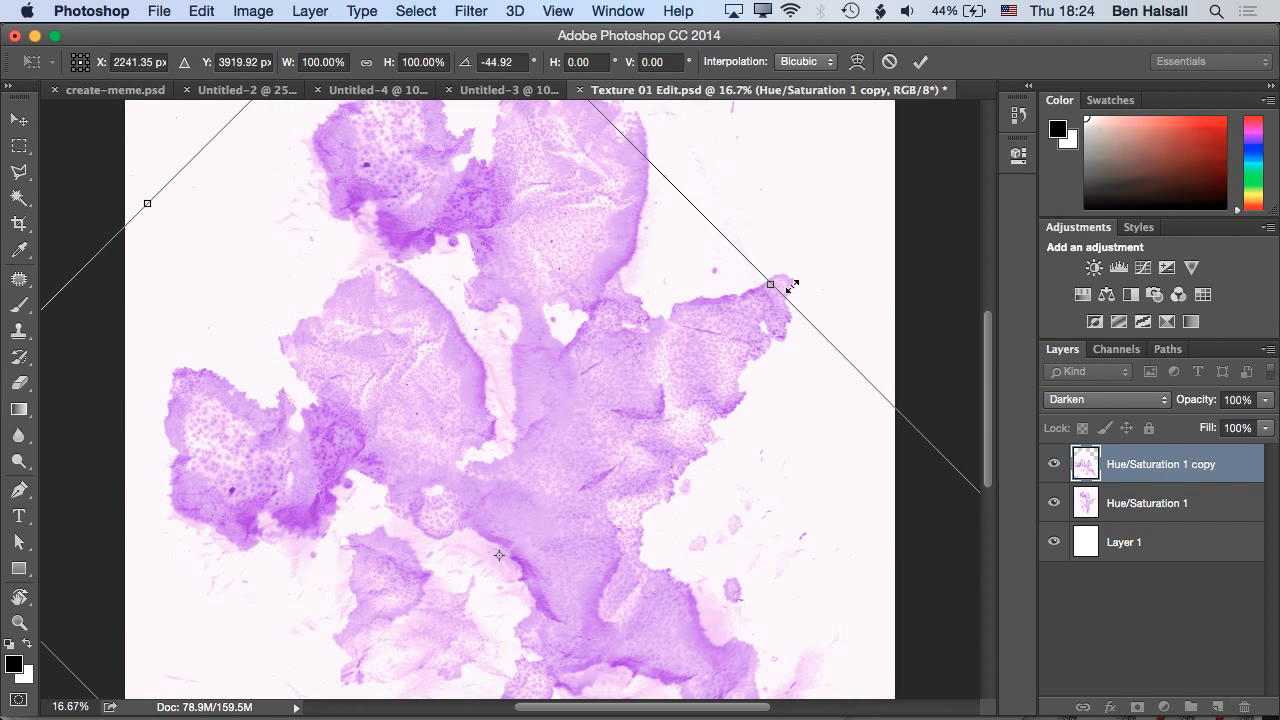
{"action": "left_click_drag", "start_coordinate": [783, 270], "coordinate": [258, 262]}
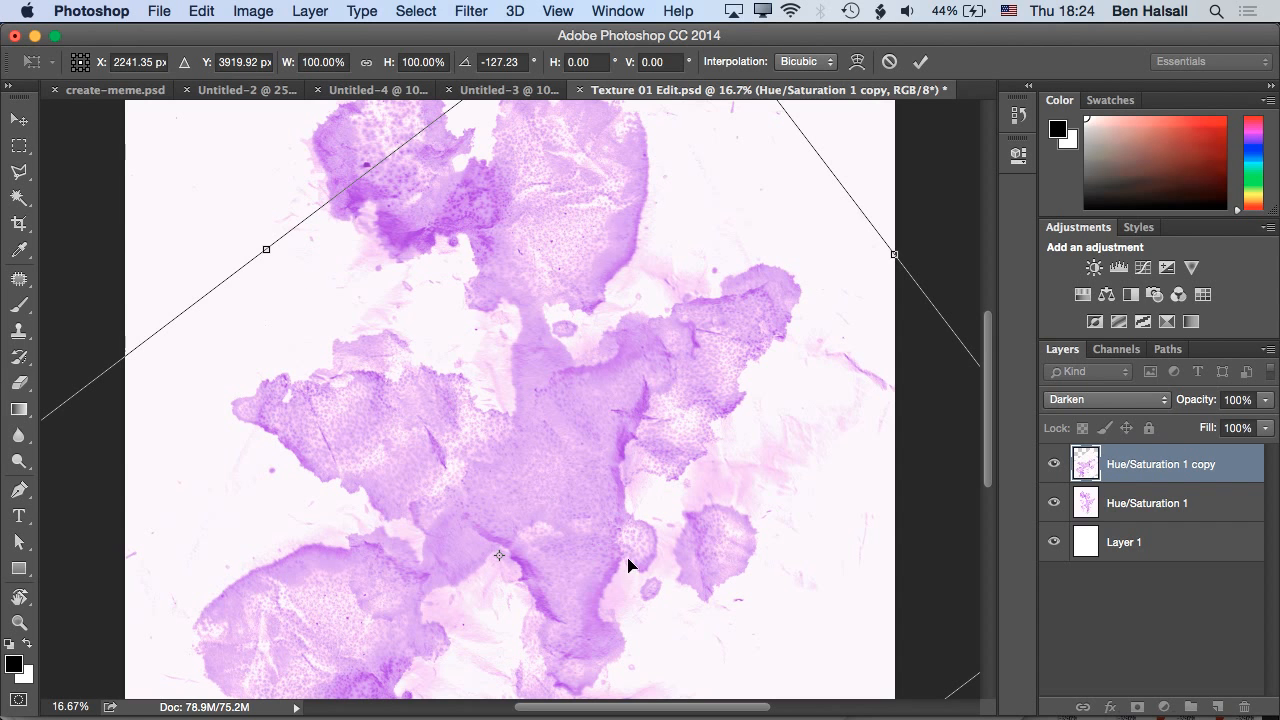
{"action": "left_click_drag", "start_coordinate": [588, 516], "coordinate": [554, 508]}
{"action": "key", "text": "Return"}
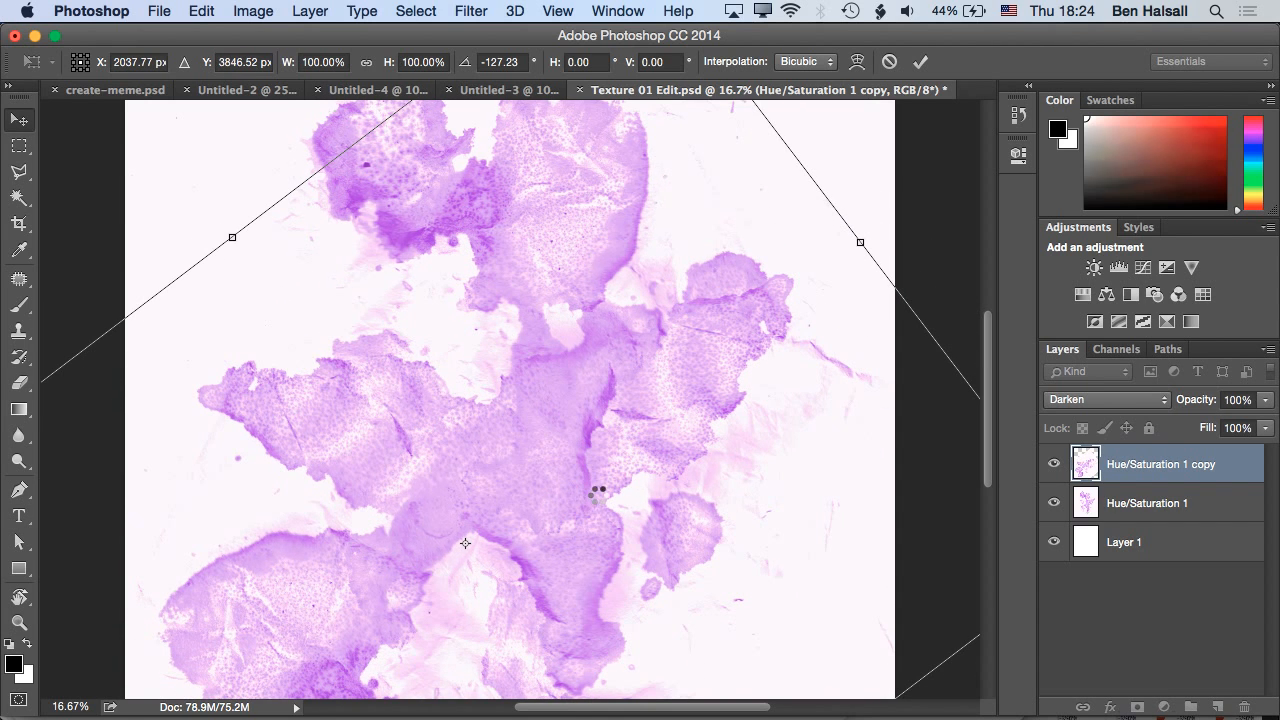
Add a new empty layer named Fill above the rotated stain copy
{"action": "key", "text": "super+minus"}
{"action": "key", "text": "super+minus"}
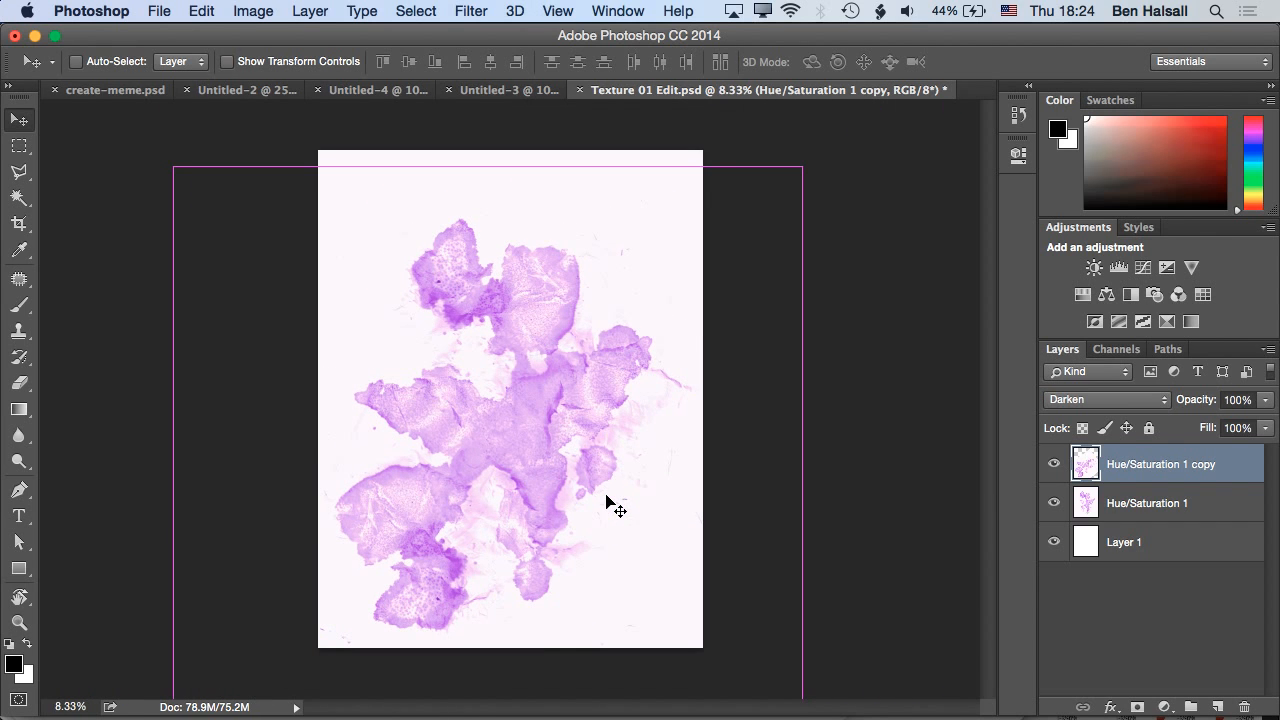
{"action": "key", "text": "super+plus"}
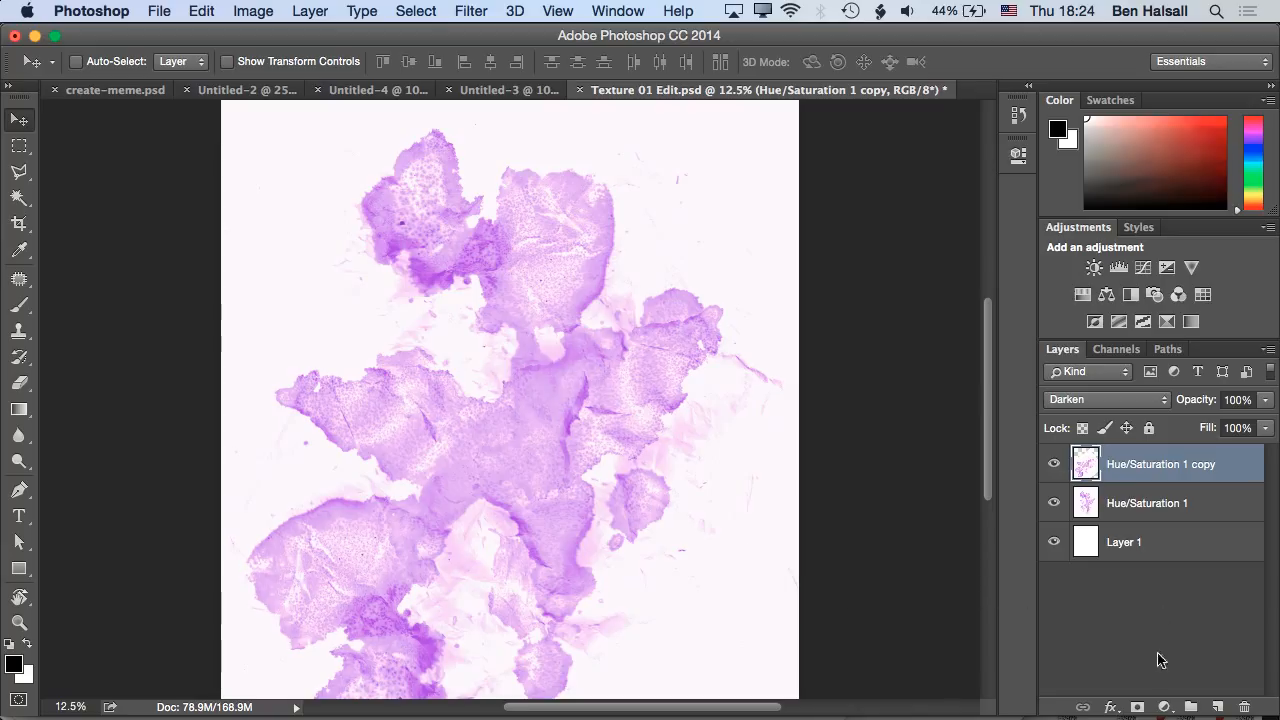
{"action": "left_click", "coordinate": [1219, 707]}
{"action": "double_click", "coordinate": [1126, 464]}
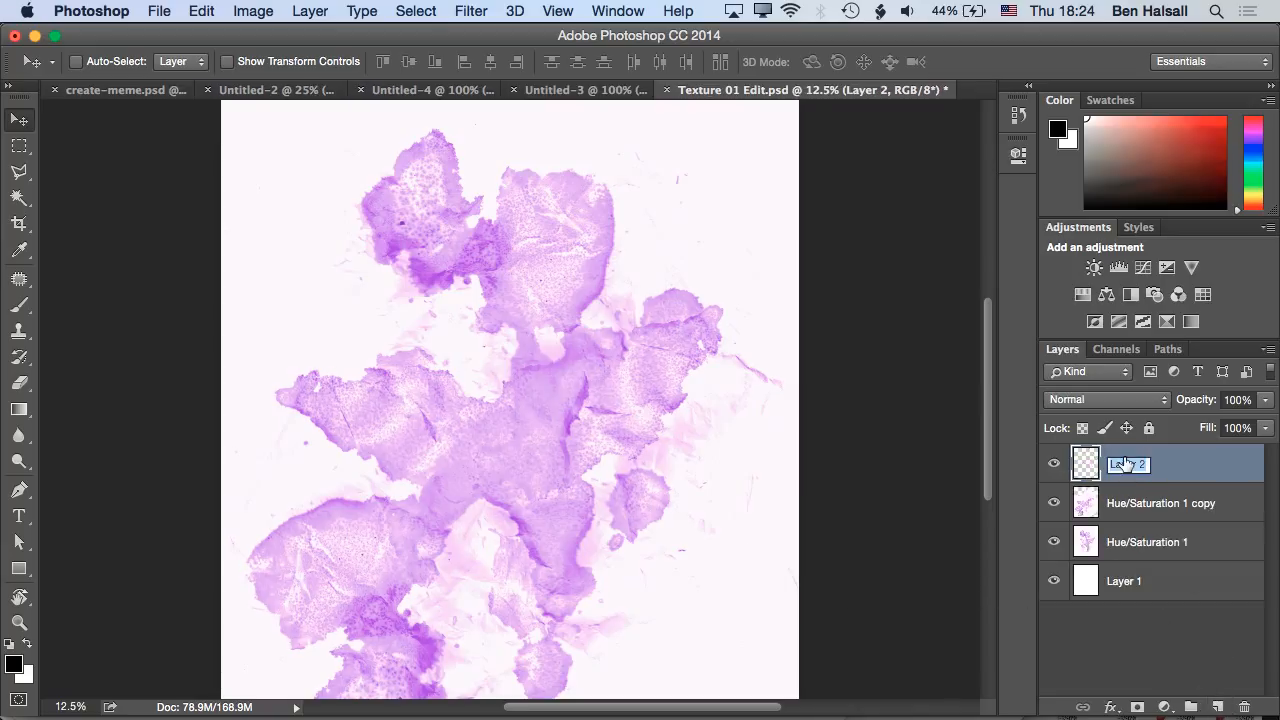
{"action": "type", "text": "Fil"}
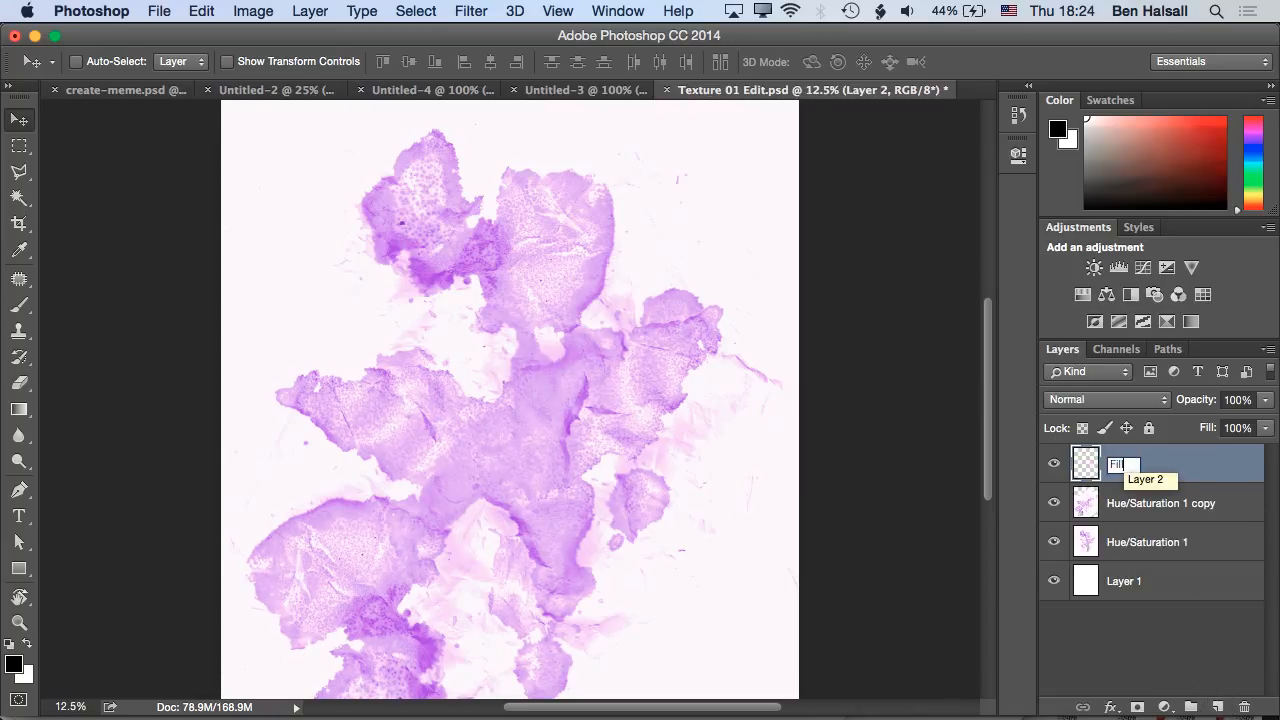
{"action": "type", "text": "l"}
{"action": "key", "text": "Return"}
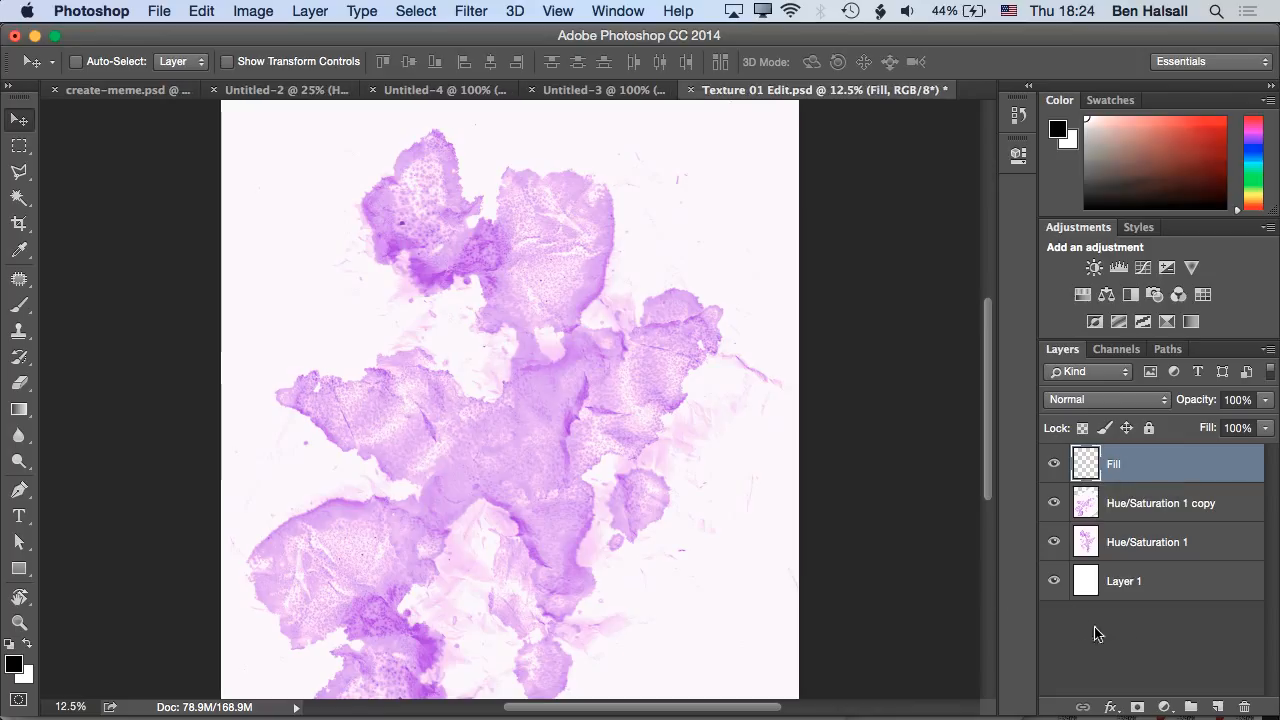
Add another new empty layer named Line above the Fill layer
{"action": "left_click", "coordinate": [1219, 707]}
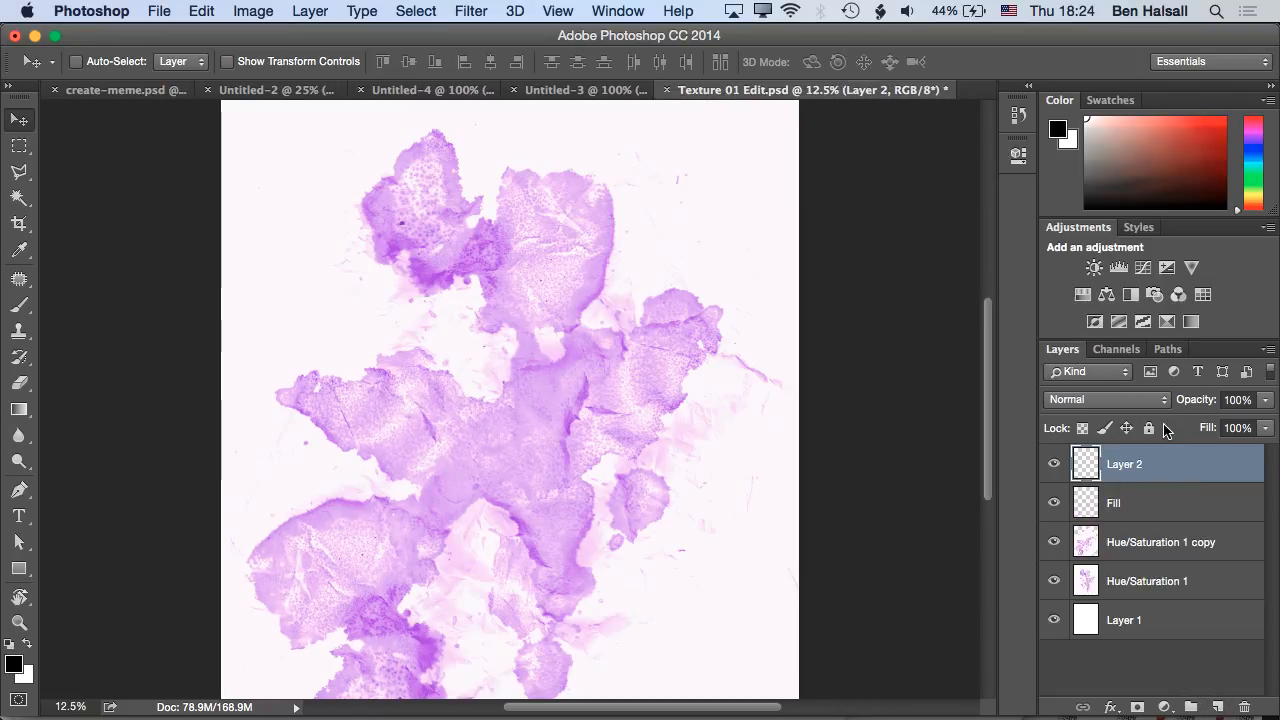
{"action": "double_click", "coordinate": [1122, 466]}
{"action": "type", "text": "Line"}
{"action": "key", "text": "Return"}
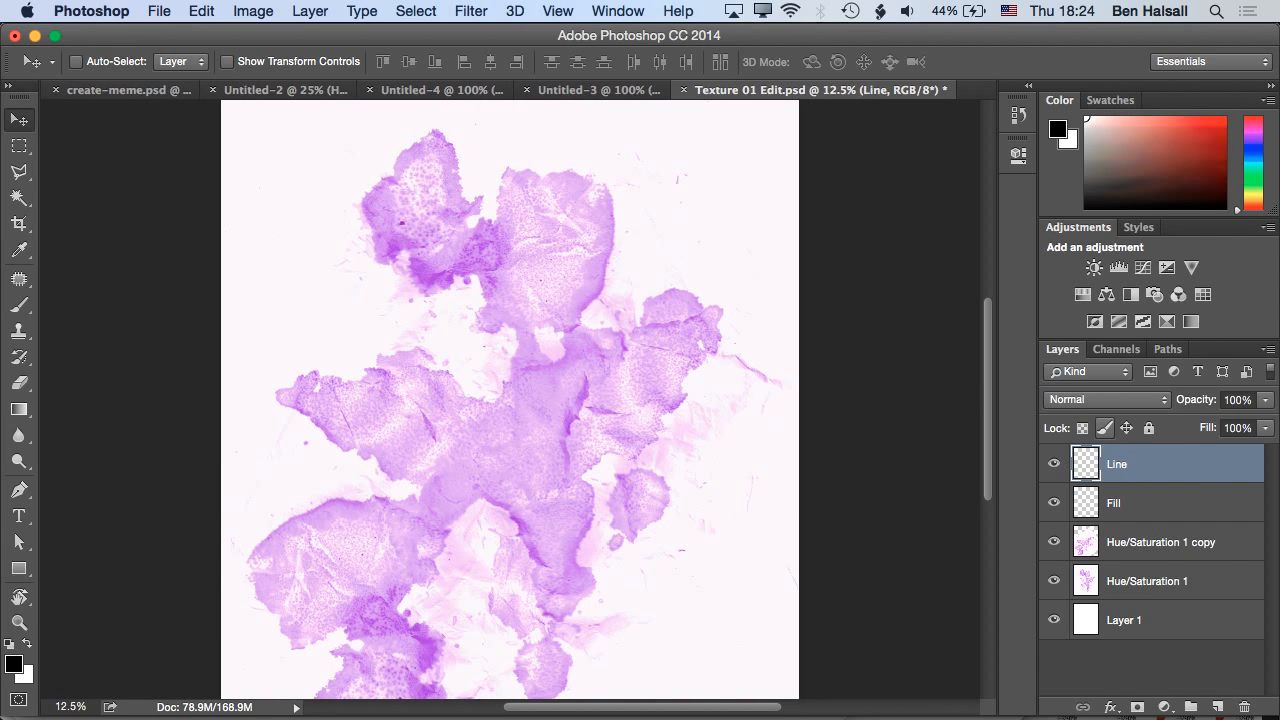
Activate the Brush tool with the box-shaped tip and set its size to 1000 px
{"action": "key", "text": "b"}
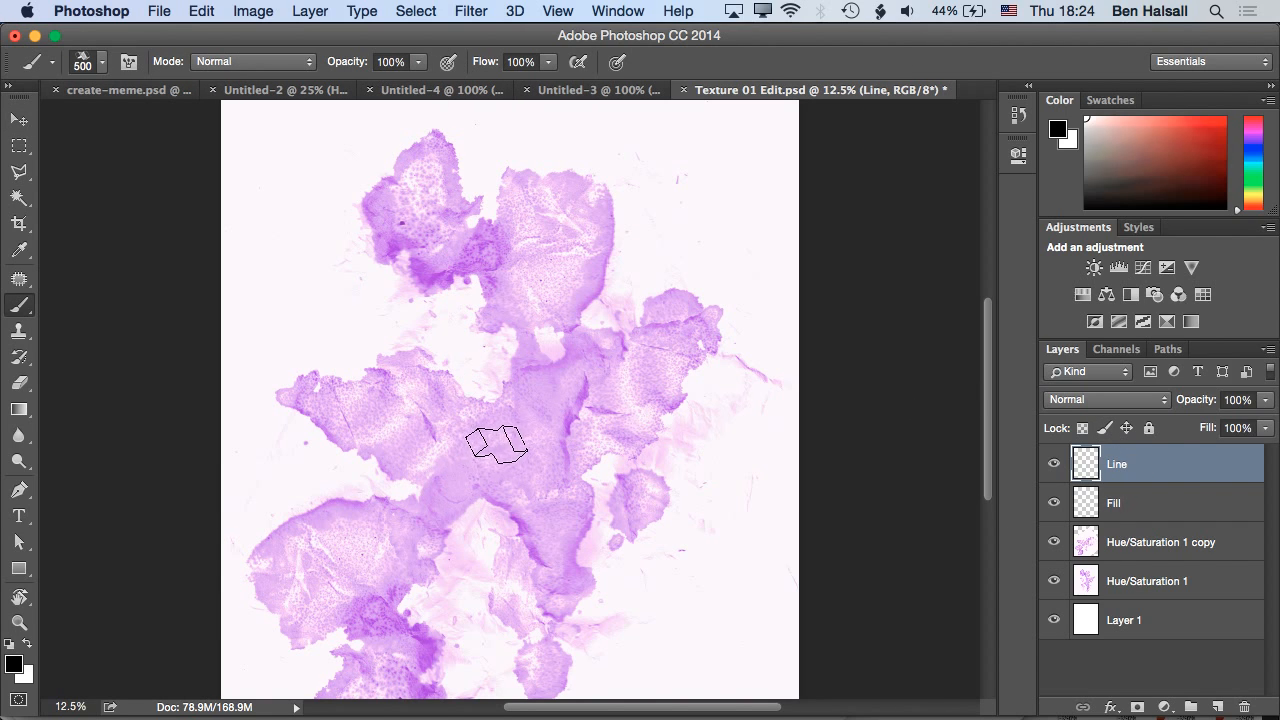
{"action": "key", "text": "bracketleft"}
{"action": "key", "text": "bracketleft"}
{"action": "key", "text": "bracketleft"}
{"action": "key", "text": "bracketleft"}
{"action": "key", "text": "bracketright"}
{"action": "key", "text": "bracketright"}
{"action": "key", "text": "bracketright"}
{"action": "key", "text": "bracketright"}
{"action": "key", "text": "bracketright"}
{"action": "key", "text": "bracketright"}
{"action": "key", "text": "bracketright"}
{"action": "key", "text": "bracketright"}
{"action": "key", "text": "bracketright"}
{"action": "mouse_move", "coordinate": [430, 450]}
{"action": "left_mouse_down"}
{"action": "mouse_move", "coordinate": [518, 360]}
{"action": "mouse_move", "coordinate": [596, 446]}
{"action": "mouse_move", "coordinate": [581, 485]}
{"action": "mouse_move", "coordinate": [477, 557]}
{"action": "mouse_move", "coordinate": [377, 490]}
{"action": "mouse_move", "coordinate": [358, 402]}
{"action": "mouse_move", "coordinate": [495, 288]}
{"action": "mouse_move", "coordinate": [565, 320]}
{"action": "left_mouse_up"}
{"action": "key", "text": "super+z"}
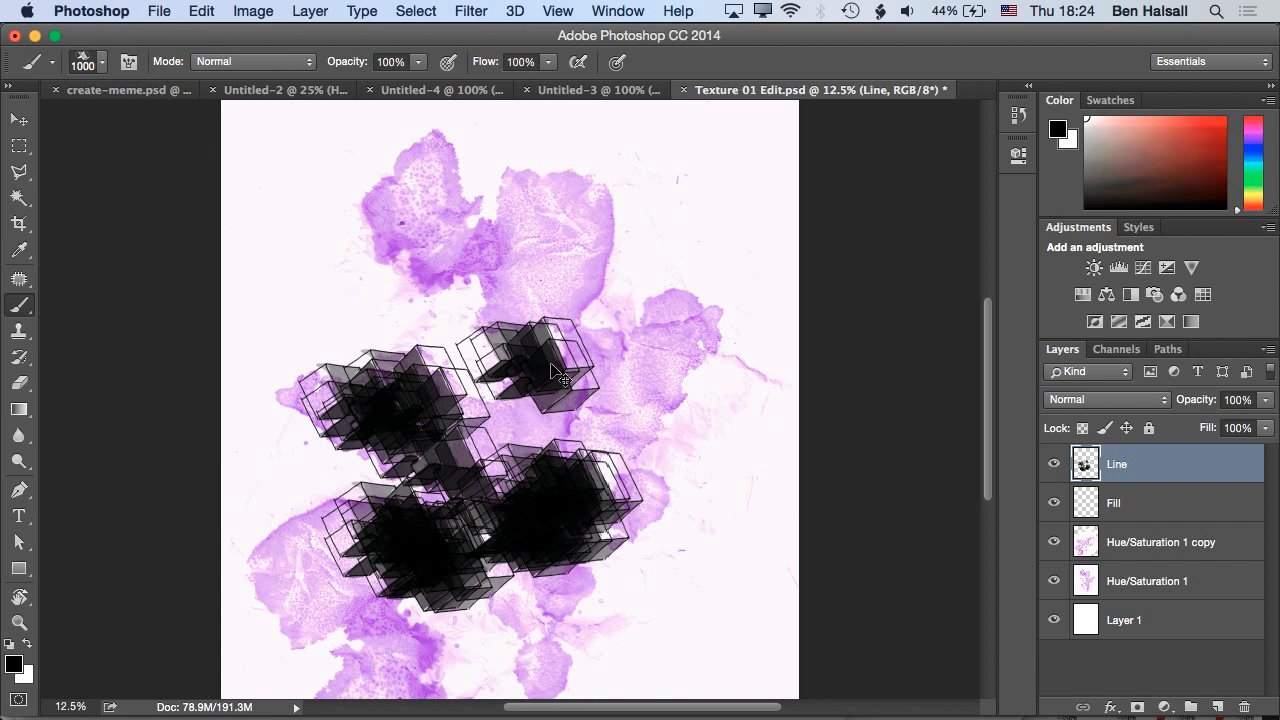
{"action": "key", "text": "super+alt+z"}
{"action": "key", "text": "super+alt+z"}
{"action": "key", "text": "super+alt+z"}
{"action": "key", "text": "super+alt+z"}
{"action": "key", "text": "super+alt+z"}
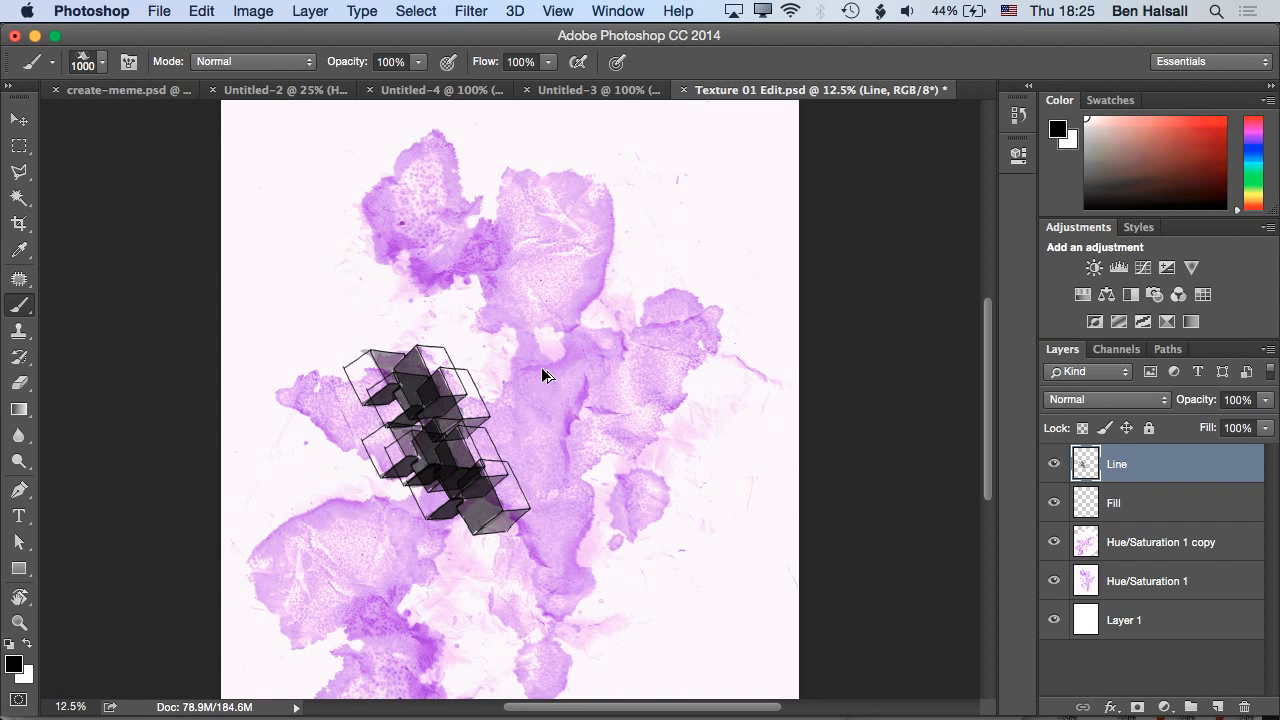
Undo a test stamp of the box-shaped brush and switch to a soft round brush tip sized 90 px
{"action": "left_click", "coordinate": [448, 272]}
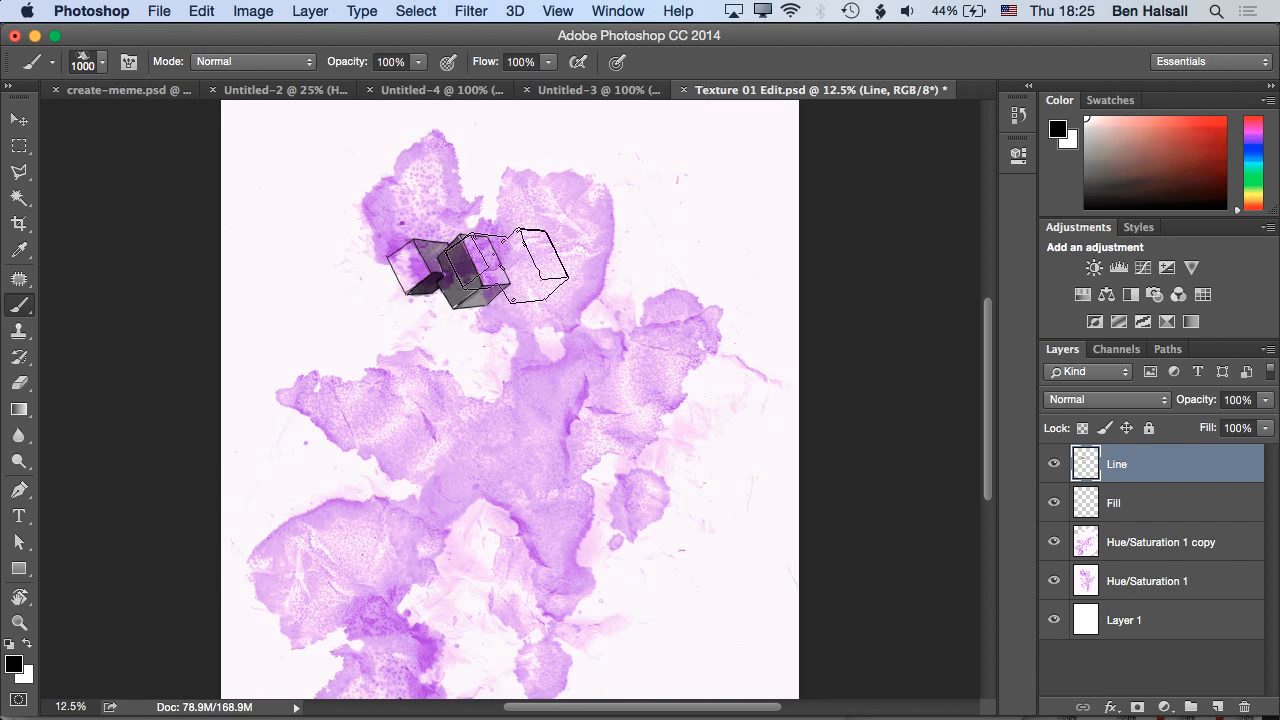
{"action": "key", "text": "super+z"}
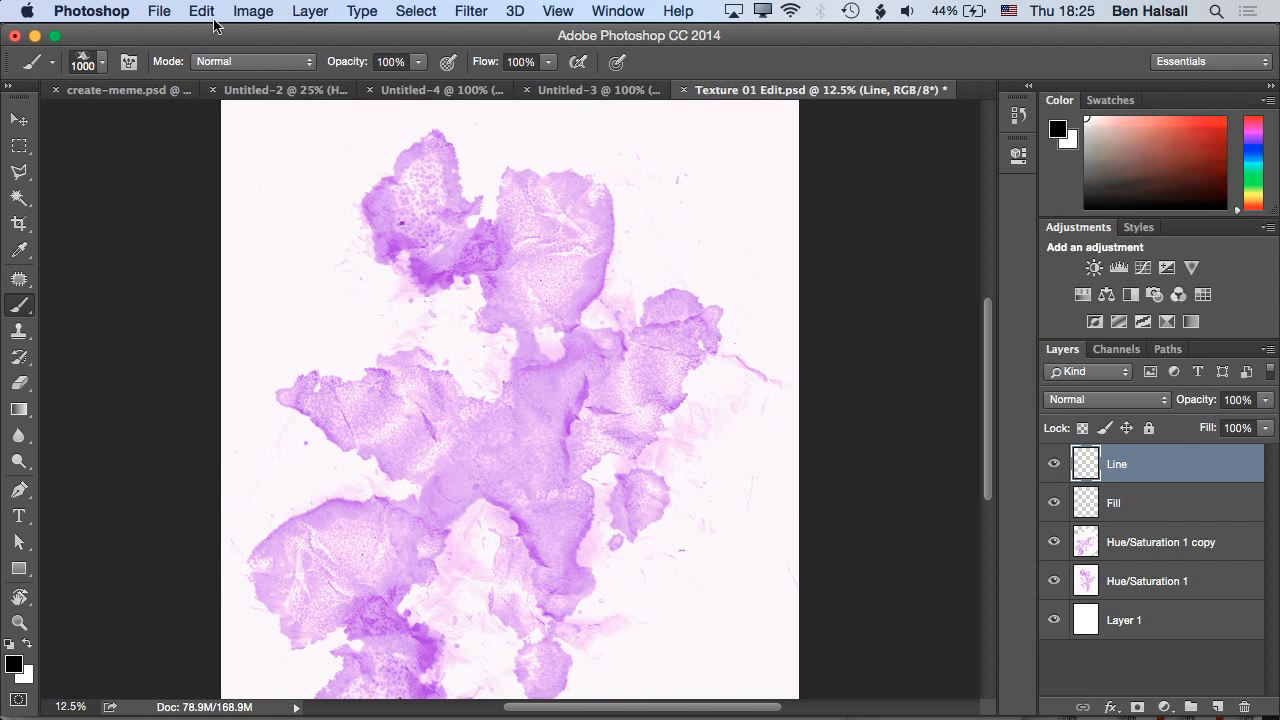
{"action": "left_click", "coordinate": [101, 63]}
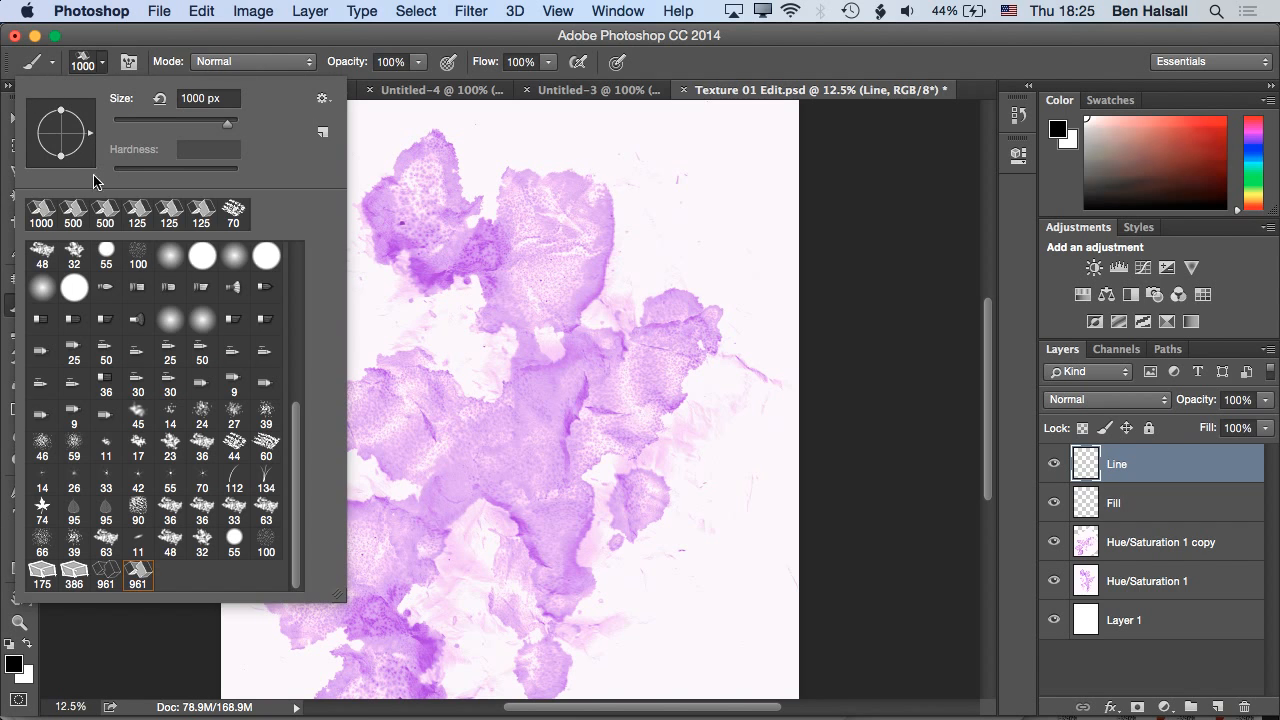
{"action": "double_click", "coordinate": [76, 289]}
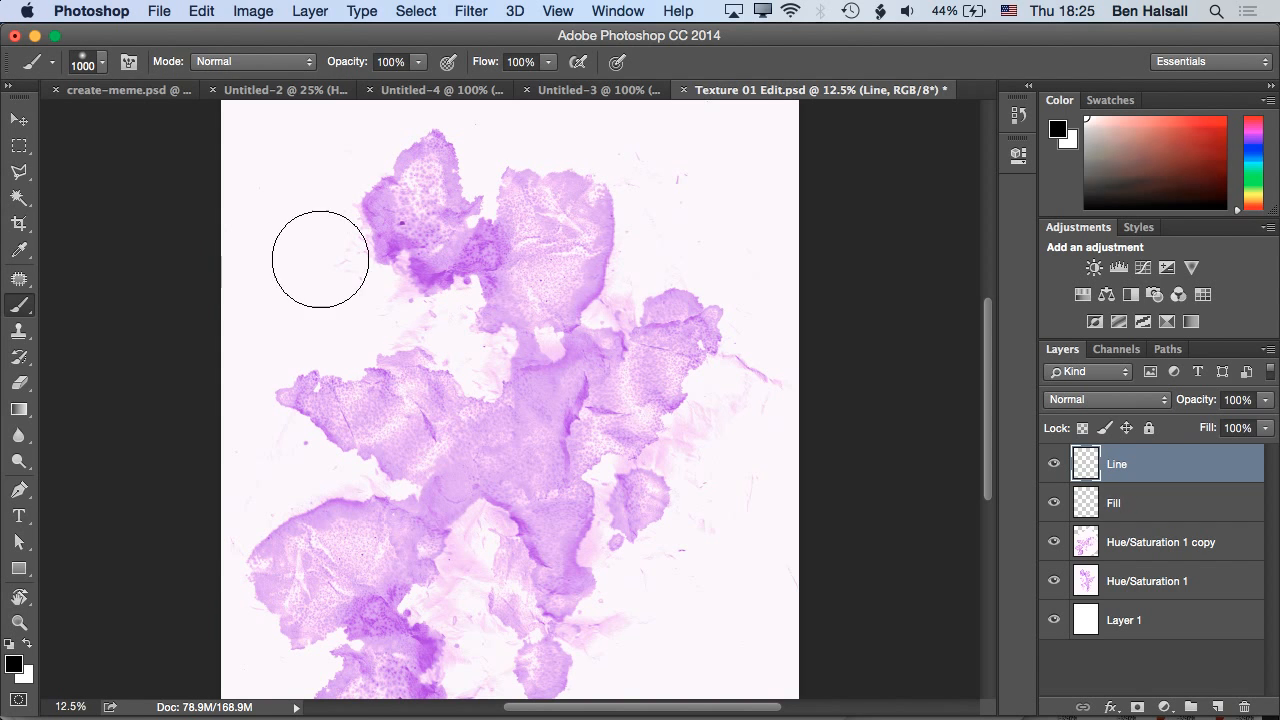
{"action": "key", "text": "bracketleft"}
{"action": "key", "text": "bracketleft"}
{"action": "key", "text": "bracketleft"}
{"action": "key", "text": "bracketleft"}
{"action": "key", "text": "bracketleft"}
{"action": "key", "text": "bracketleft"}
{"action": "key", "text": "bracketleft"}
{"action": "key", "text": "bracketleft"}
{"action": "key", "text": "bracketleft"}
{"action": "key", "text": "bracketleft"}
{"action": "key", "text": "bracketleft"}
Sketch the rough square front face of a box in black over the central stain on the Line layer
{"action": "mouse_move", "coordinate": [387, 372]}
{"action": "left_mouse_down"}
{"action": "mouse_move", "coordinate": [383, 529]}
{"action": "mouse_move", "coordinate": [470, 542]}
{"action": "mouse_move", "coordinate": [575, 540]}
{"action": "left_mouse_up"}
{"action": "left_click_drag", "start_coordinate": [555, 400], "coordinate": [563, 520]}
{"action": "left_click_drag", "start_coordinate": [431, 395], "coordinate": [545, 395]}
{"action": "mouse_move", "coordinate": [545, 395]}
{"action": "left_mouse_down"}
{"action": "mouse_move", "coordinate": [390, 394]}
{"action": "mouse_move", "coordinate": [525, 393]}
{"action": "left_mouse_up"}
{"action": "left_click_drag", "start_coordinate": [408, 395], "coordinate": [406, 541]}
{"action": "mouse_move", "coordinate": [389, 440]}
{"action": "left_mouse_down"}
{"action": "mouse_move", "coordinate": [384, 537]}
{"action": "mouse_move", "coordinate": [539, 545]}
{"action": "left_mouse_up"}
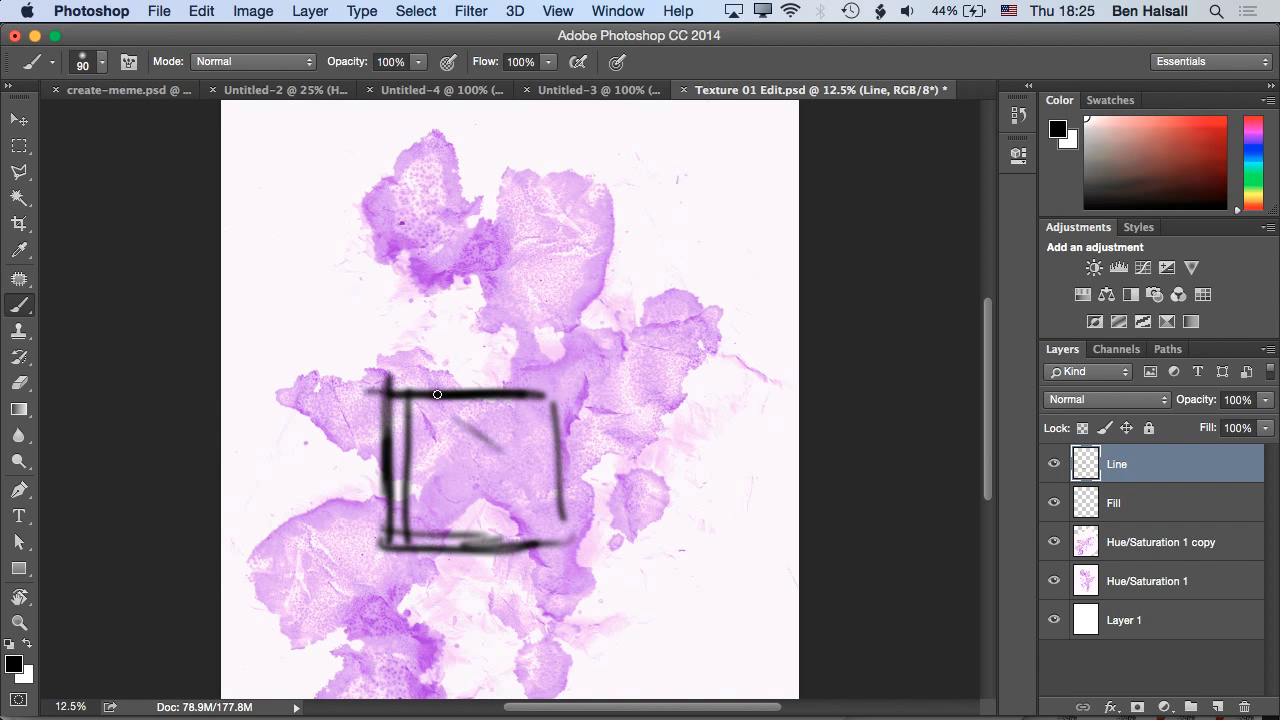
Draw the slanted top and right-side edges that turn the square into a three-dimensional box
{"action": "mouse_move", "coordinate": [375, 375]}
{"action": "left_mouse_down"}
{"action": "mouse_move", "coordinate": [478, 282]}
{"action": "mouse_move", "coordinate": [594, 298]}
{"action": "mouse_move", "coordinate": [560, 385]}
{"action": "left_mouse_up"}
{"action": "left_click_drag", "start_coordinate": [630, 296], "coordinate": [552, 398]}
{"action": "mouse_move", "coordinate": [616, 312]}
{"action": "left_mouse_down"}
{"action": "mouse_move", "coordinate": [642, 480]}
{"action": "mouse_move", "coordinate": [570, 545]}
{"action": "left_mouse_up"}
{"action": "left_click_drag", "start_coordinate": [553, 395], "coordinate": [568, 548]}
{"action": "left_click_drag", "start_coordinate": [418, 395], "coordinate": [540, 393]}
Reduce the brush to 50 px and redraw the upper and left edges of the box's front face
{"action": "key", "text": "bracketleft"}
{"action": "key", "text": "bracketleft"}
{"action": "key", "text": "bracketleft"}
{"action": "key", "text": "bracketleft"}
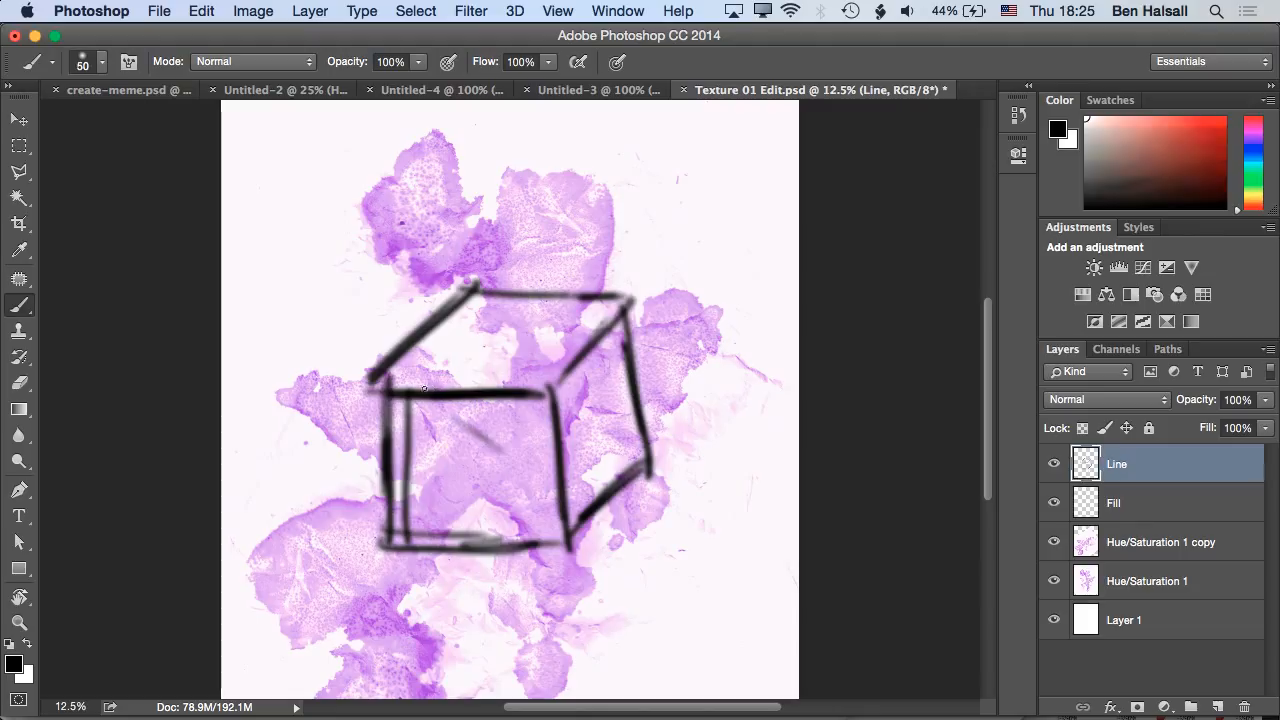
{"action": "mouse_move", "coordinate": [550, 393]}
{"action": "left_mouse_down"}
{"action": "mouse_move", "coordinate": [390, 390]}
{"action": "mouse_move", "coordinate": [405, 578]}
{"action": "left_mouse_up"}
Fade the box lines with the textured Eraser, enlarging it from 300 px and lowering its opacity to 30%
{"action": "key", "text": "e"}
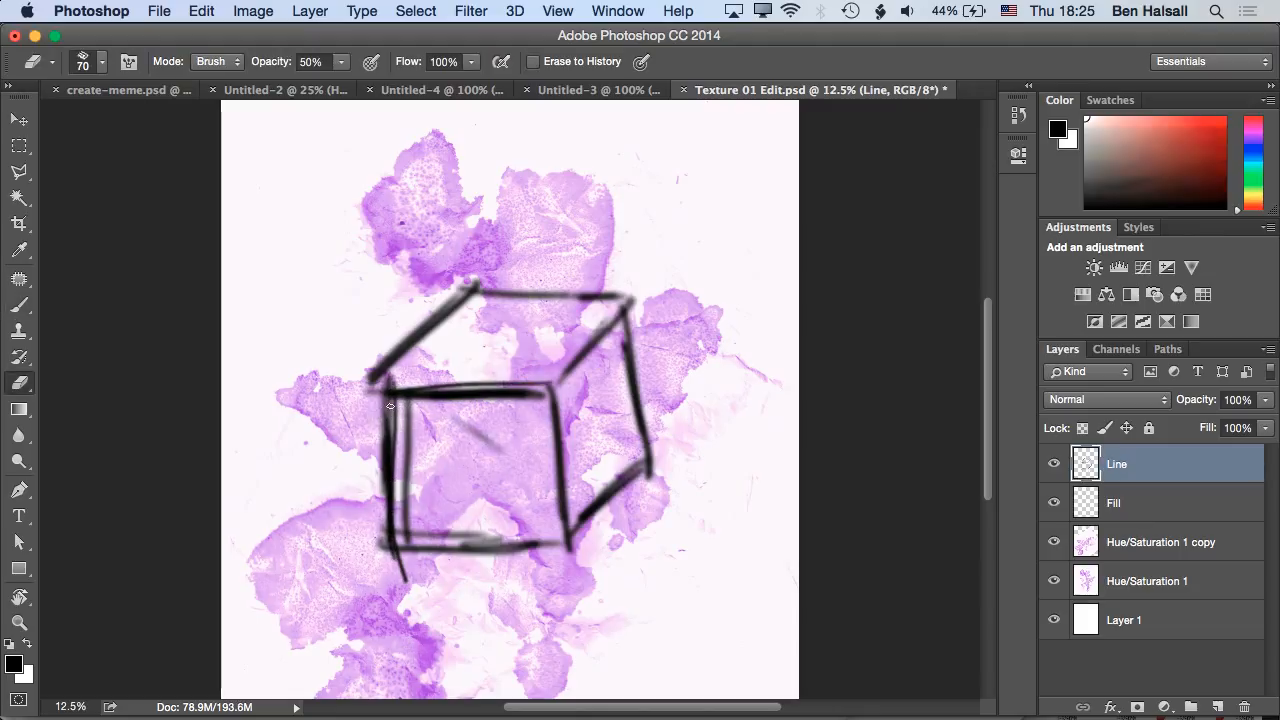
{"action": "key", "text": "bracketright"}
{"action": "key", "text": "bracketright"}
{"action": "key", "text": "bracketright"}
{"action": "key", "text": "bracketright"}
{"action": "key", "text": "bracketright"}
{"action": "key", "text": "bracketright"}
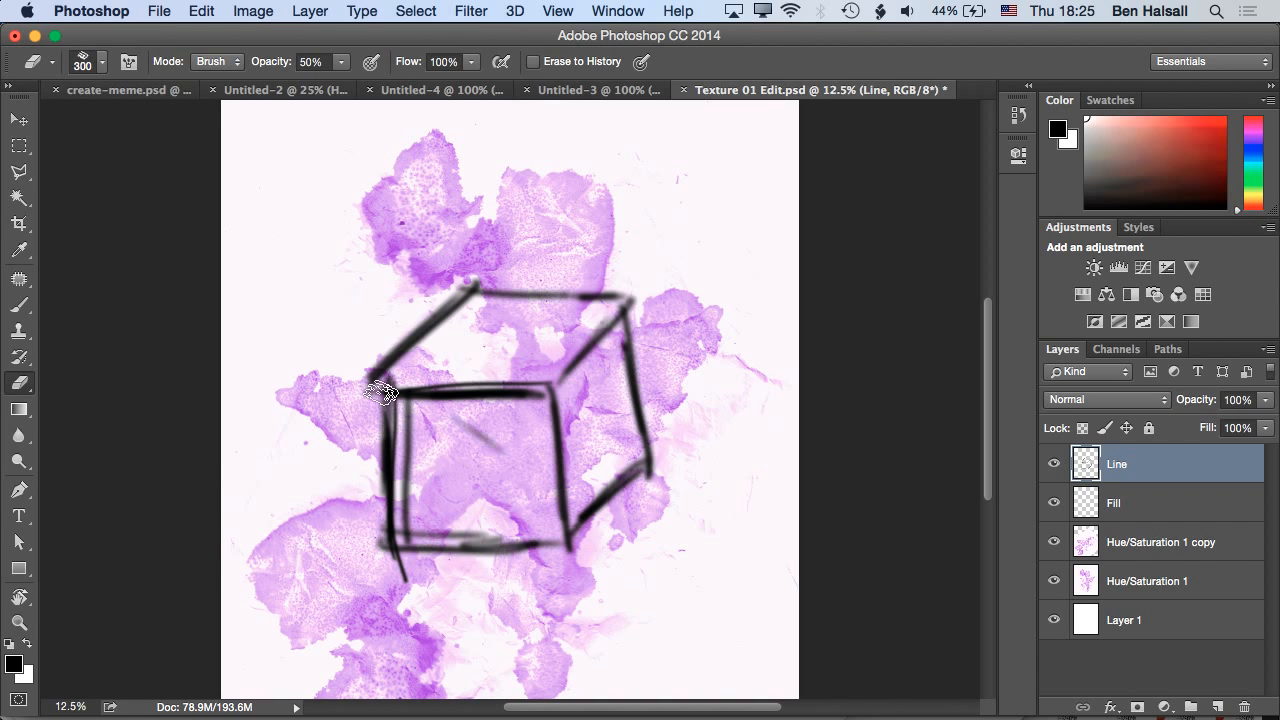
{"action": "left_click_drag", "start_coordinate": [355, 395], "coordinate": [400, 355]}
{"action": "key", "text": "3"}
{"action": "mouse_move", "coordinate": [420, 429]}
{"action": "left_mouse_down"}
{"action": "mouse_move", "coordinate": [413, 530]}
{"action": "mouse_move", "coordinate": [542, 535]}
{"action": "mouse_move", "coordinate": [522, 443]}
{"action": "mouse_move", "coordinate": [575, 492]}
{"action": "mouse_move", "coordinate": [568, 395]}
{"action": "mouse_move", "coordinate": [610, 455]}
{"action": "mouse_move", "coordinate": [640, 300]}
{"action": "mouse_move", "coordinate": [475, 340]}
{"action": "left_mouse_up"}
Darken parts of the box's lower, left, upper and right edges with the 50 px black brush
{"action": "key", "text": "b"}
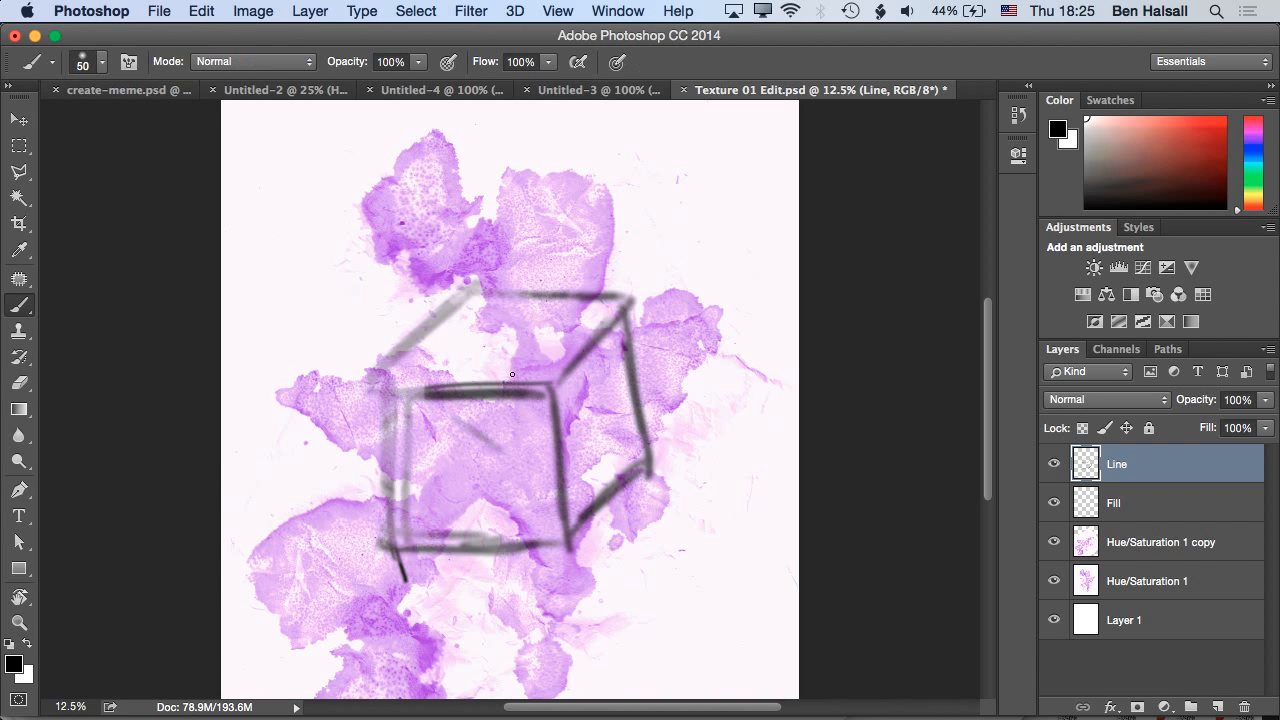
{"action": "mouse_move", "coordinate": [390, 544]}
{"action": "left_mouse_down"}
{"action": "mouse_move", "coordinate": [545, 544]}
{"action": "mouse_move", "coordinate": [460, 542]}
{"action": "mouse_move", "coordinate": [522, 544]}
{"action": "left_mouse_up"}
{"action": "mouse_move", "coordinate": [390, 395]}
{"action": "left_mouse_down"}
{"action": "mouse_move", "coordinate": [394, 474]}
{"action": "mouse_move", "coordinate": [390, 392]}
{"action": "left_mouse_up"}
{"action": "left_click_drag", "start_coordinate": [407, 346], "coordinate": [411, 336]}
{"action": "mouse_move", "coordinate": [498, 294]}
{"action": "left_mouse_down"}
{"action": "mouse_move", "coordinate": [601, 292]}
{"action": "mouse_move", "coordinate": [630, 340]}
{"action": "mouse_move", "coordinate": [648, 478]}
{"action": "mouse_move", "coordinate": [615, 488]}
{"action": "left_mouse_up"}
Soften the front face's lower, left and upper lines with the 600 px Eraser at 30% opacity
{"action": "key", "text": "e"}
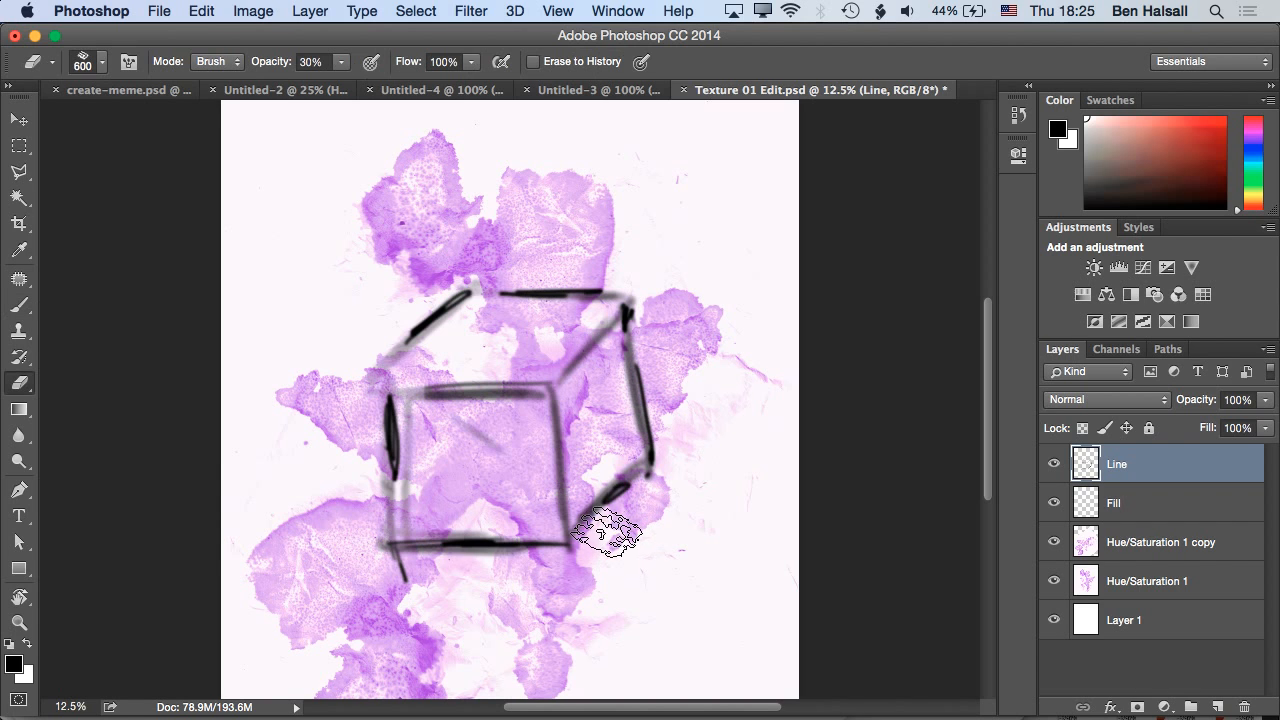
{"action": "mouse_move", "coordinate": [538, 553]}
{"action": "left_mouse_down"}
{"action": "mouse_move", "coordinate": [464, 553]}
{"action": "mouse_move", "coordinate": [481, 561]}
{"action": "mouse_move", "coordinate": [391, 530]}
{"action": "left_mouse_up"}
{"action": "left_click_drag", "start_coordinate": [381, 458], "coordinate": [385, 407]}
{"action": "left_click_drag", "start_coordinate": [467, 394], "coordinate": [490, 388]}
Reinforce the box's rear top edge, slanted left edge and front-left corner lines with the 50 px black brush
{"action": "mouse_move", "coordinate": [424, 336]}
{"action": "left_mouse_down"}
{"action": "mouse_move", "coordinate": [527, 291]}
{"action": "mouse_move", "coordinate": [588, 296]}
{"action": "left_mouse_up"}
{"action": "key", "text": "b"}
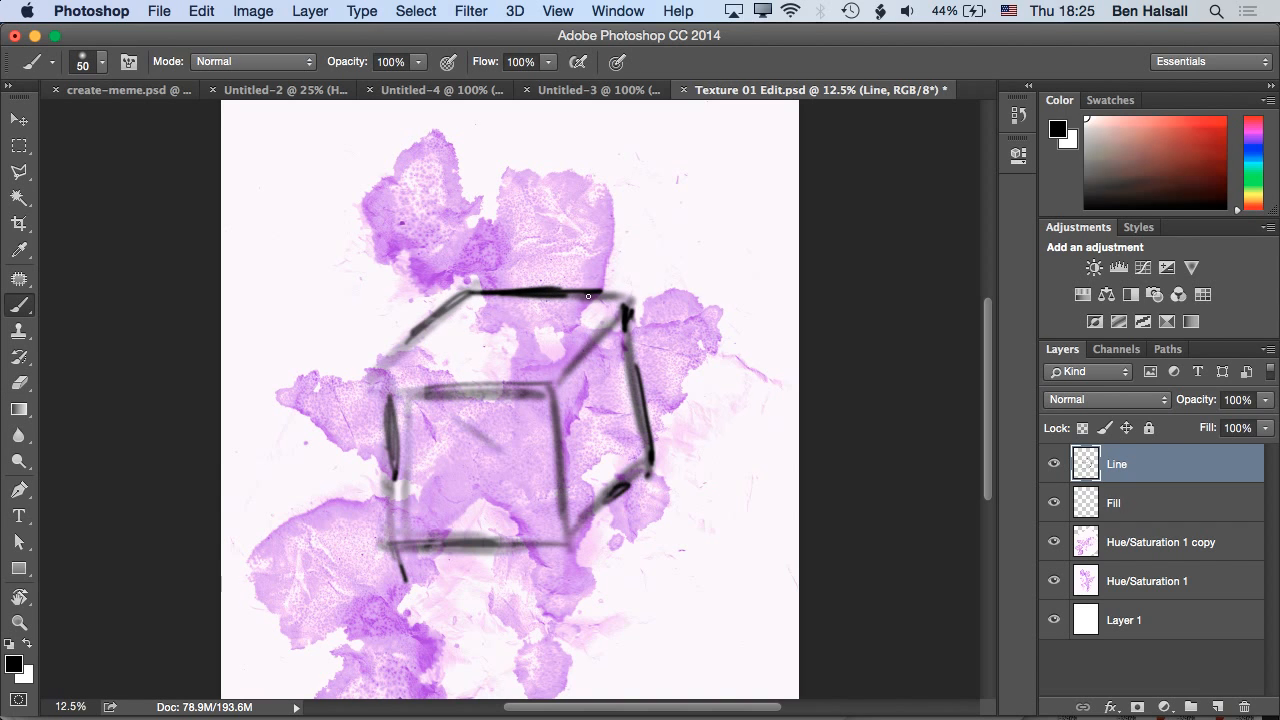
{"action": "left_click_drag", "start_coordinate": [384, 391], "coordinate": [448, 389]}
{"action": "mouse_move", "coordinate": [434, 316]}
{"action": "left_mouse_down"}
{"action": "mouse_move", "coordinate": [400, 423]}
{"action": "mouse_move", "coordinate": [390, 396]}
{"action": "mouse_move", "coordinate": [407, 538]}
{"action": "left_mouse_up"}
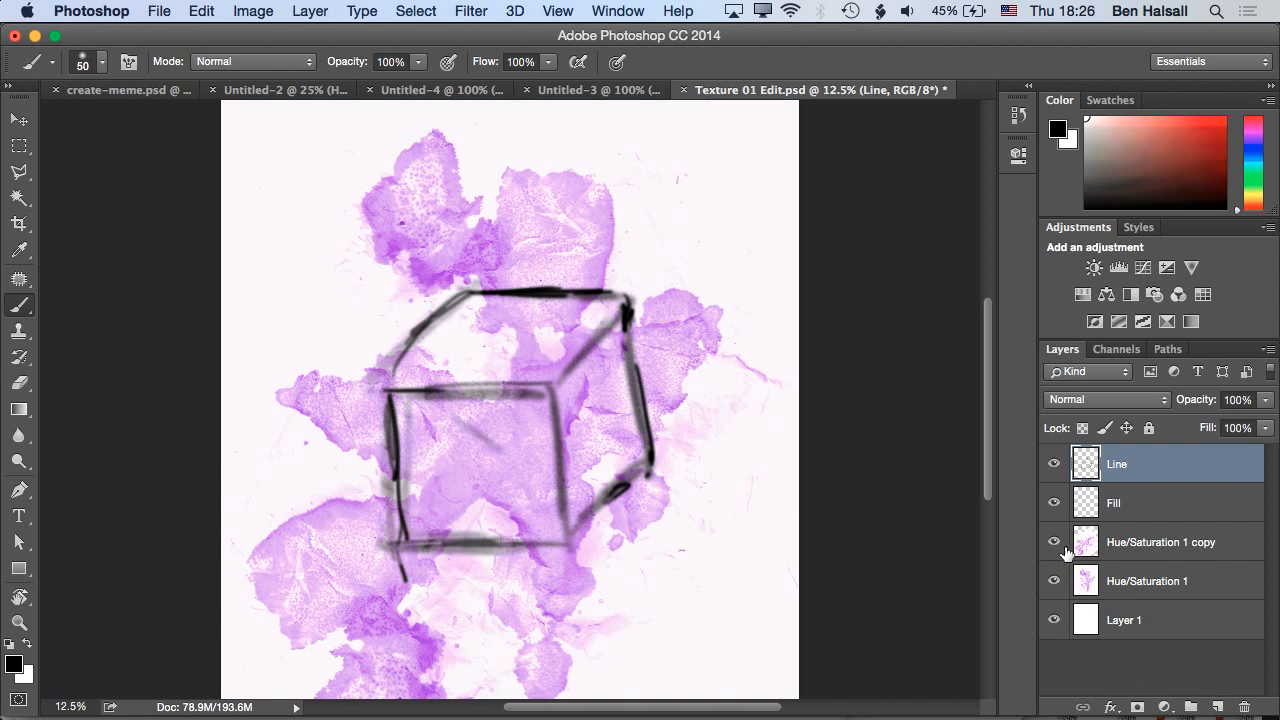
Duplicate the Hue/Saturation 1 copy layer to the top of the layer stack, above Line
{"action": "left_click", "coordinate": [1146, 542]}
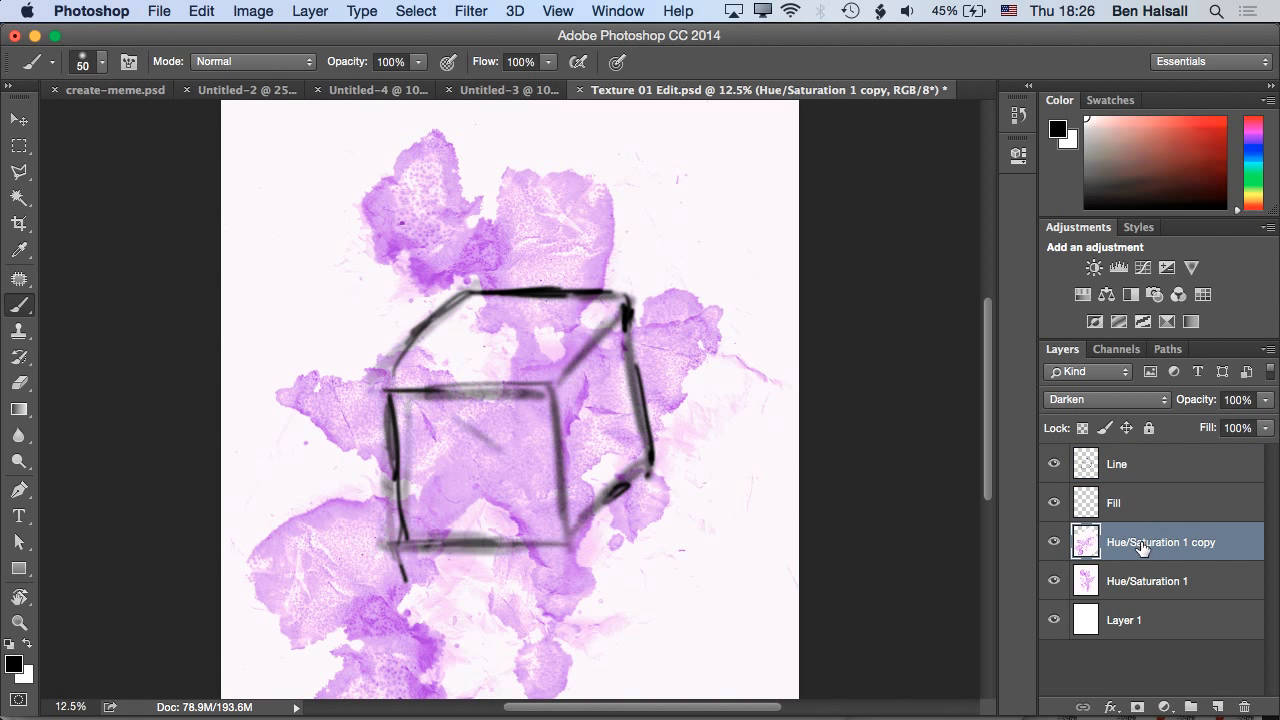
{"action": "left_click_drag", "start_coordinate": [1146, 542], "coordinate": [1146, 468]}
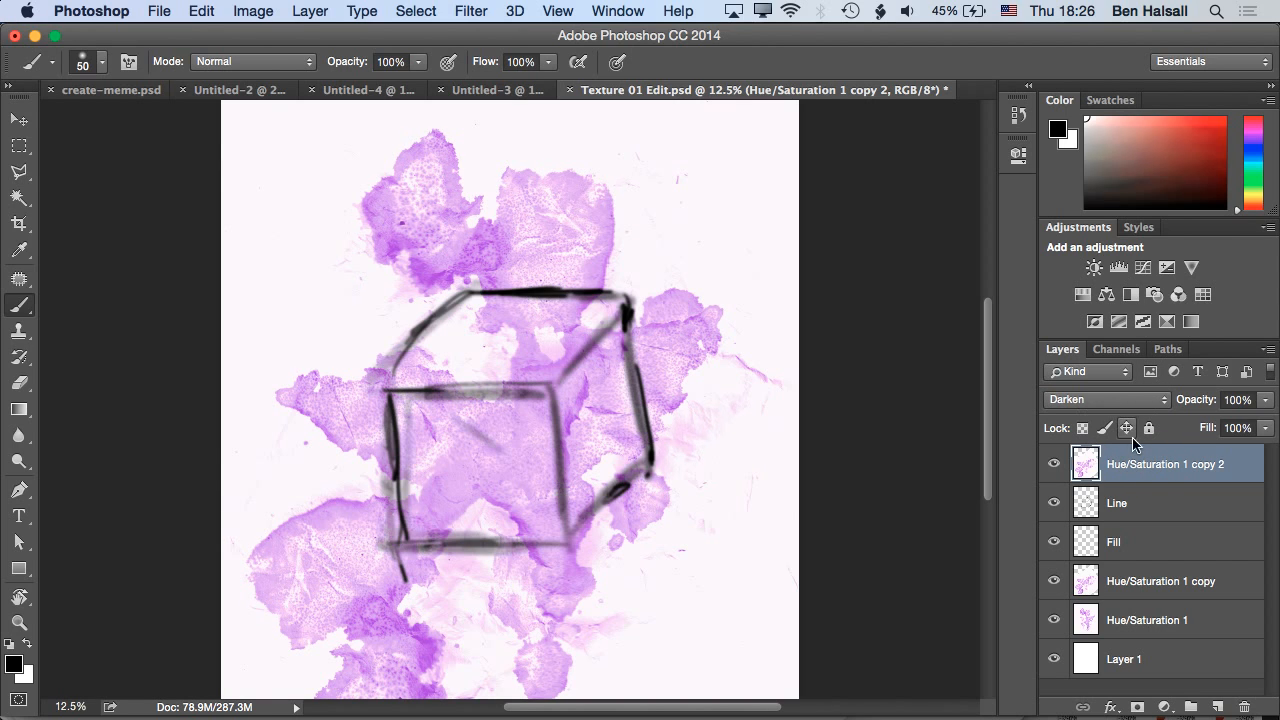
Add a Hue/Saturation adjustment with Hue +100 above the new stain copy and clip it to that layer
{"action": "left_click", "coordinate": [1166, 707]}
{"action": "left_click", "coordinate": [1166, 707]}
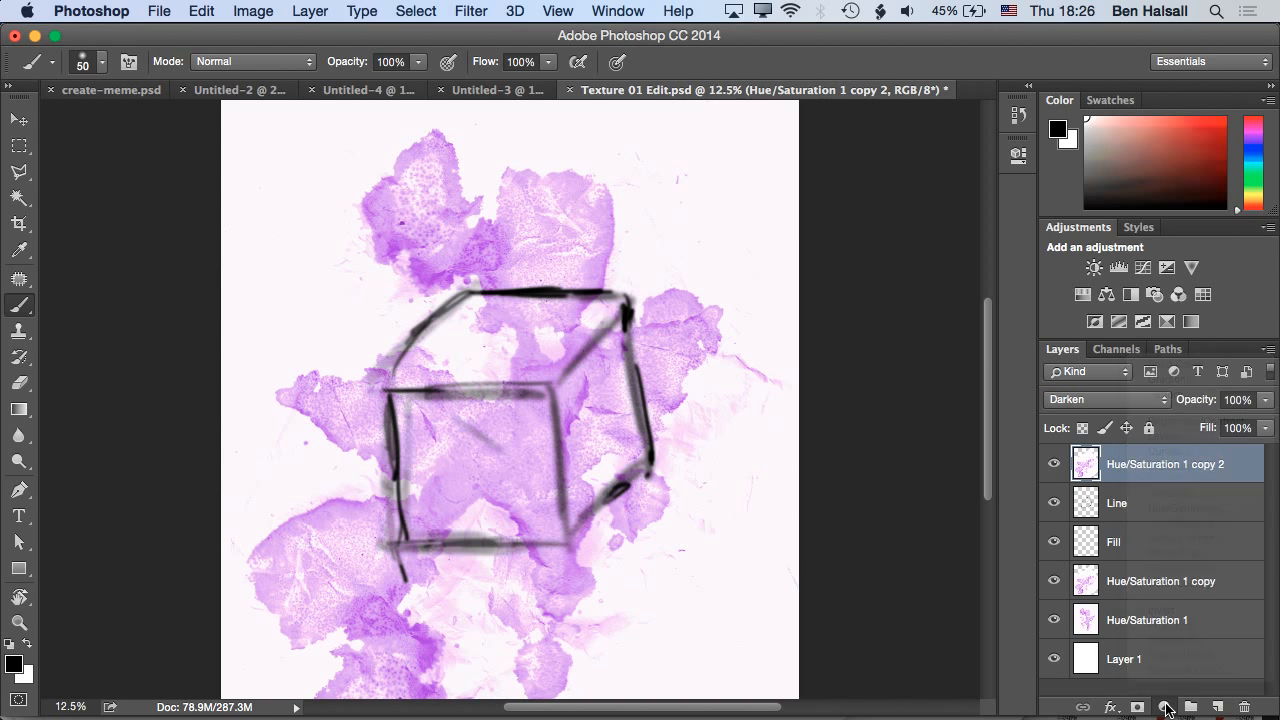
{"action": "left_click", "coordinate": [1166, 707]}
{"action": "left_click", "coordinate": [1170, 508]}
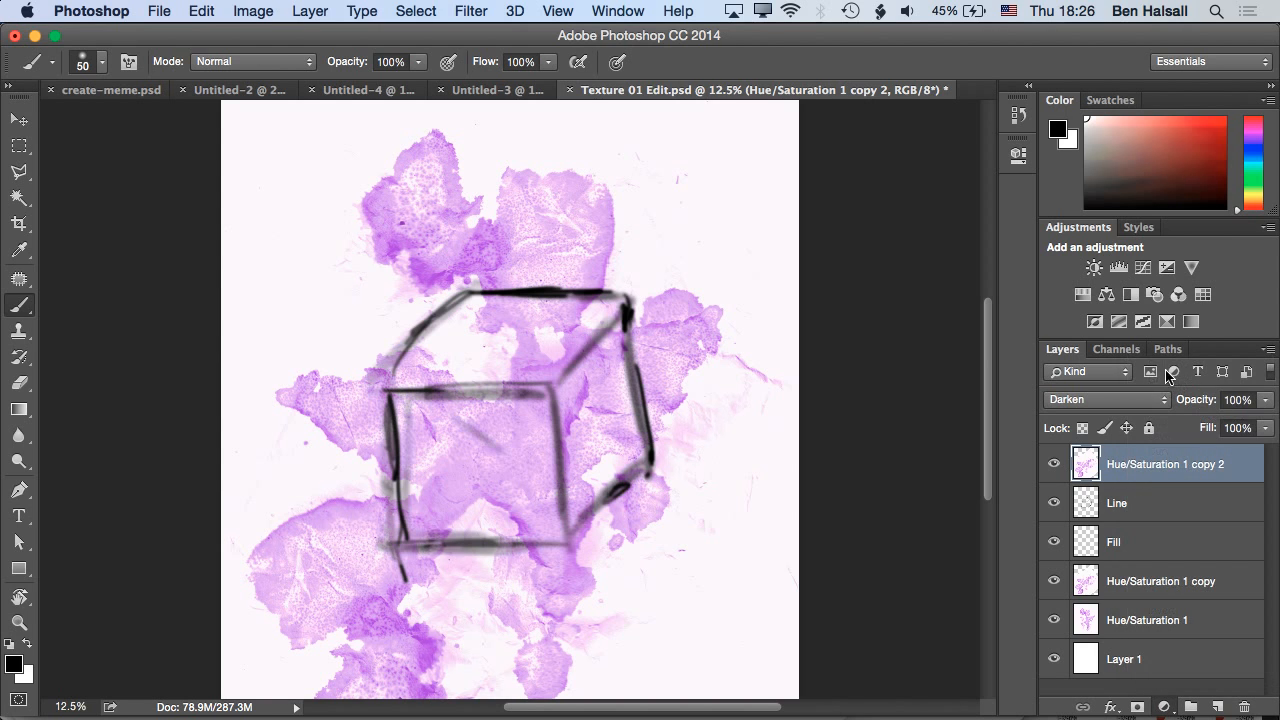
{"action": "left_click_drag", "start_coordinate": [857, 283], "coordinate": [926, 280]}
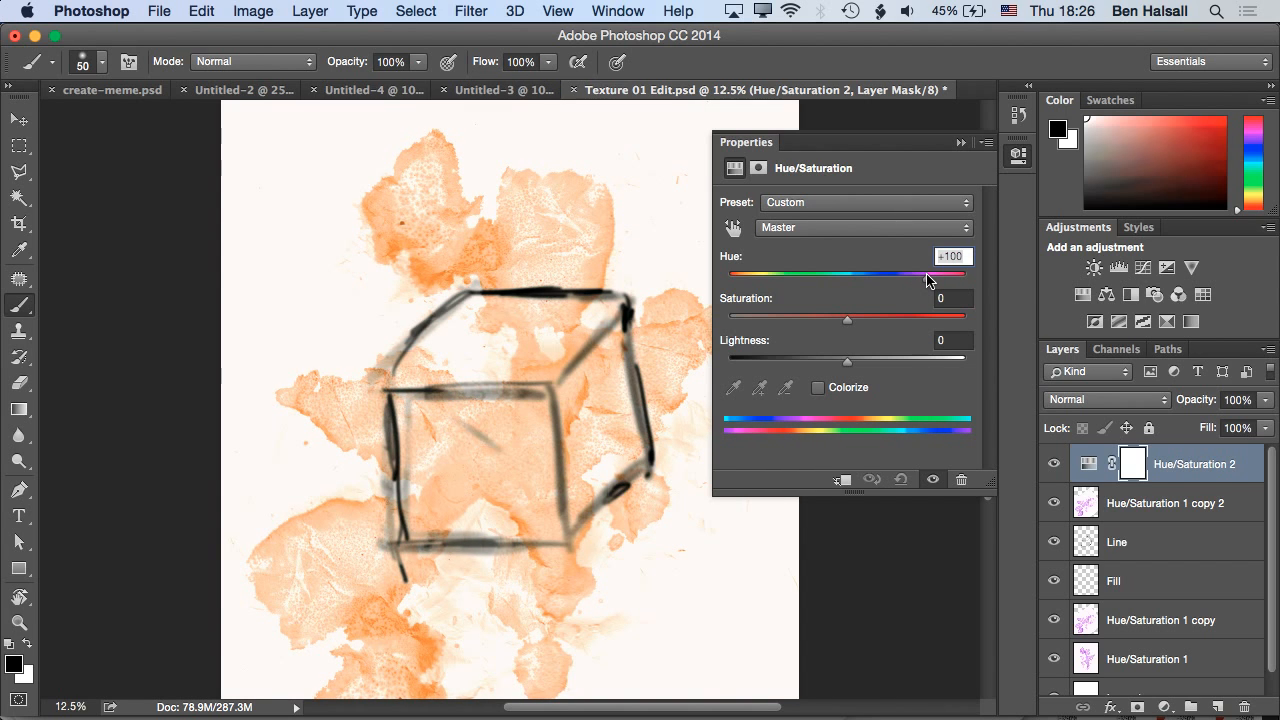
{"action": "right_click", "coordinate": [1236, 462]}
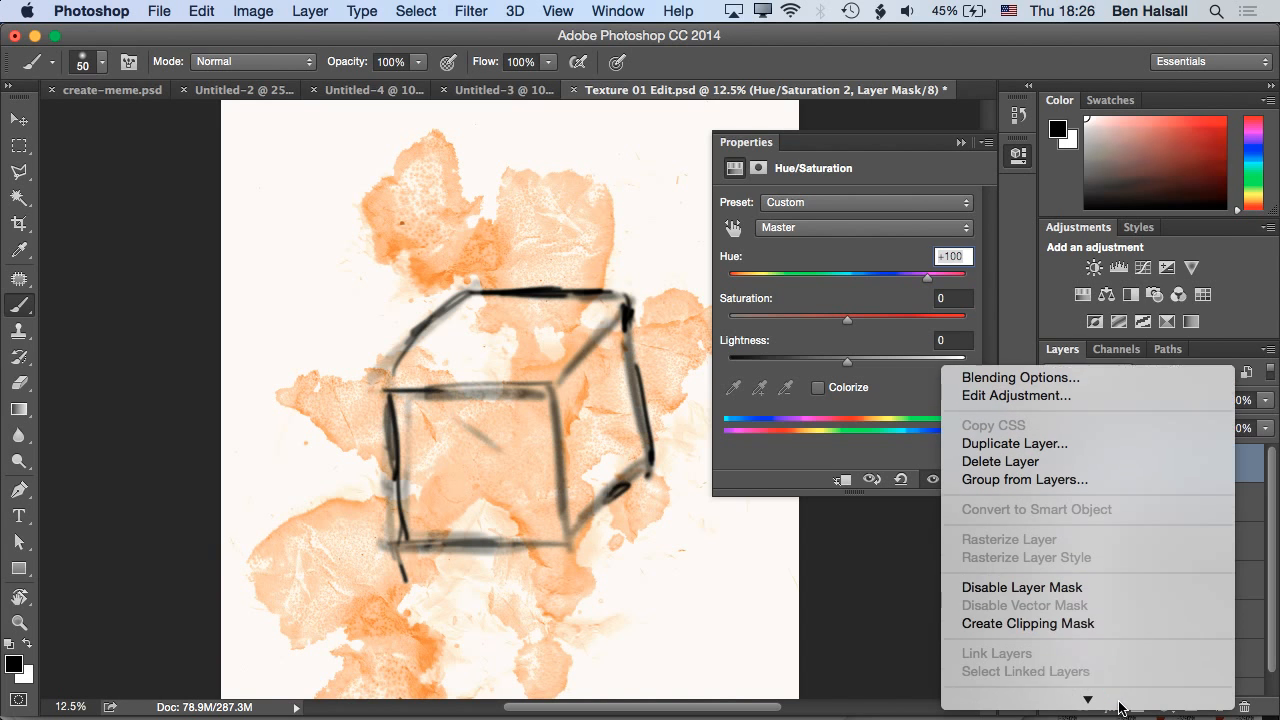
{"action": "left_click", "coordinate": [1108, 607]}
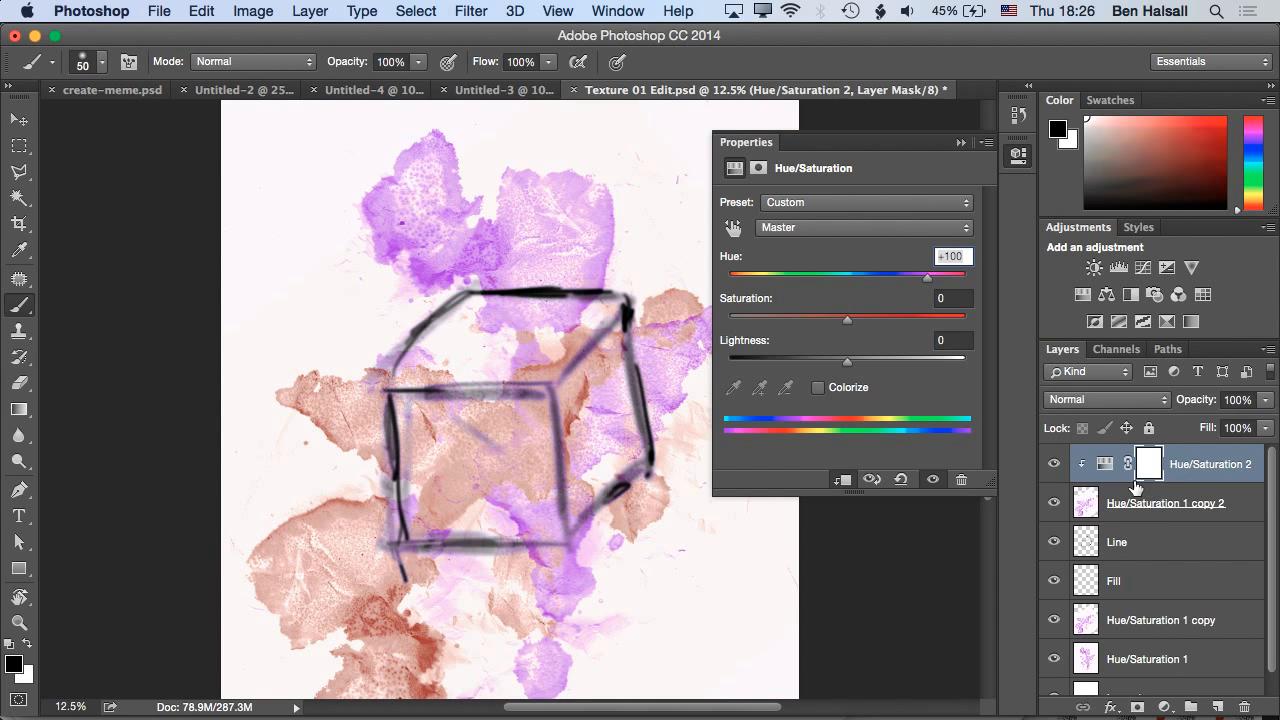
Move the Hue/Saturation 1 copy 2 stain up the canvas so it overlaps the purple stains and the box
{"action": "left_click", "coordinate": [1128, 503]}
{"action": "left_click", "coordinate": [1173, 470]}
{"action": "left_click", "coordinate": [1171, 500]}
{"action": "left_click", "coordinate": [1178, 466]}
{"action": "left_click", "coordinate": [1167, 507]}
{"action": "key", "text": "v"}
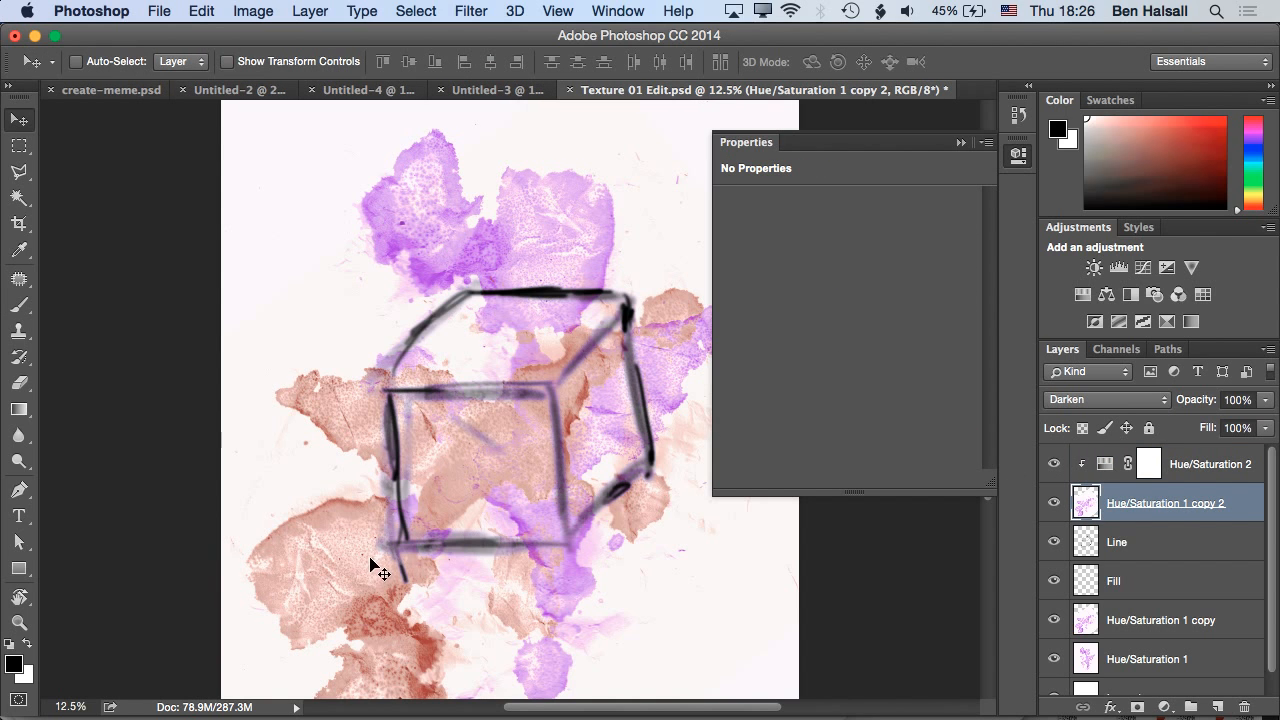
{"action": "left_click_drag", "start_coordinate": [357, 571], "coordinate": [316, 366]}
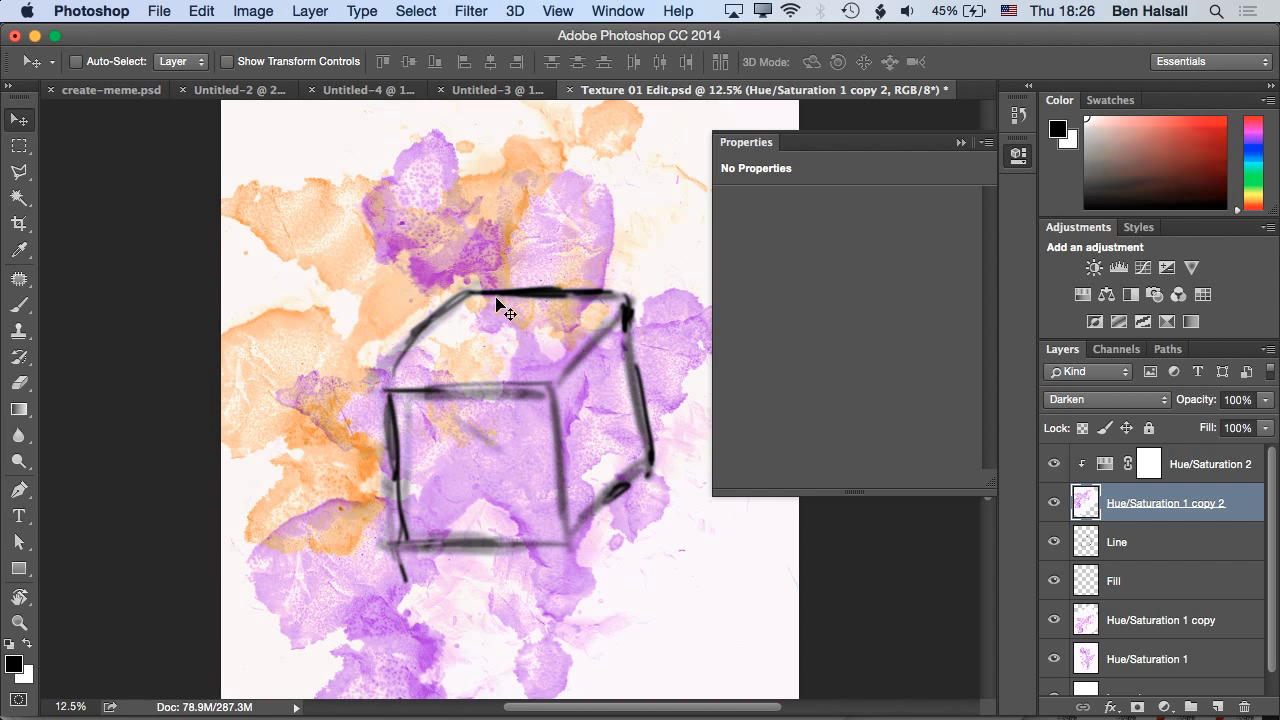
{"action": "left_click_drag", "start_coordinate": [420, 273], "coordinate": [503, 343]}
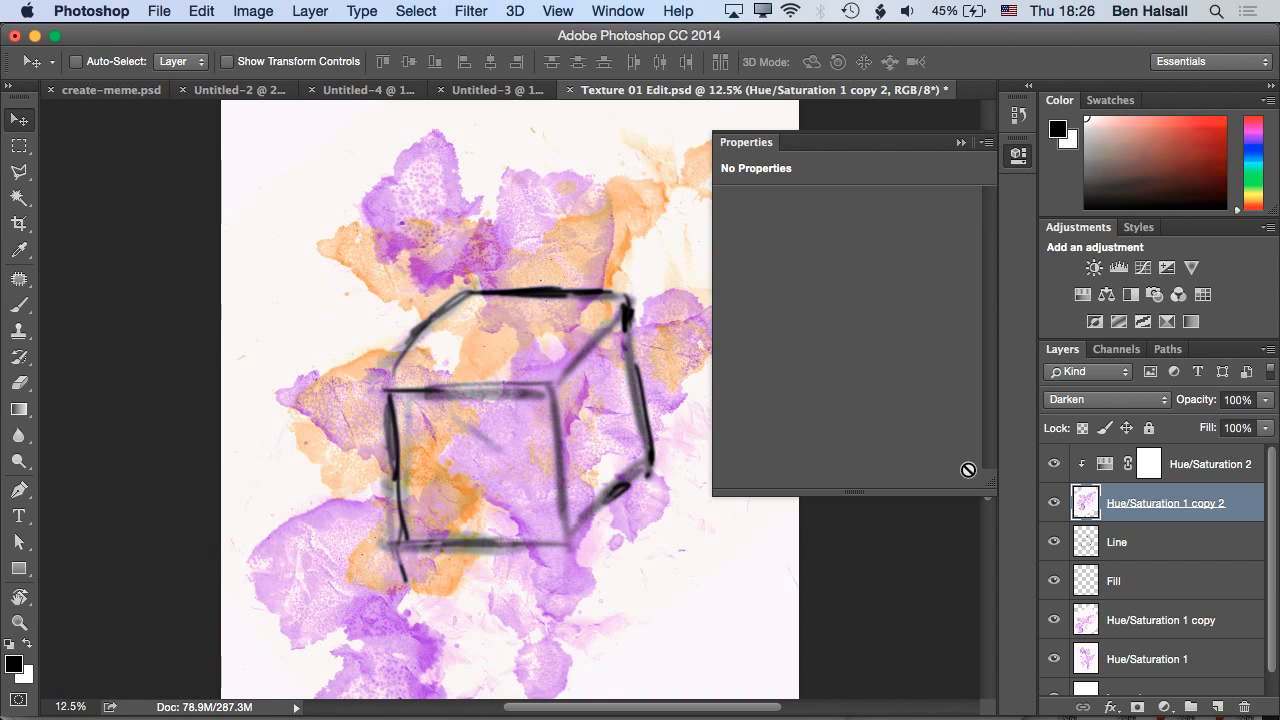
Try the Color blend mode on Hue/Saturation 1 copy 2 and collapse the adjustment properties
{"action": "left_click", "coordinate": [1116, 404]}
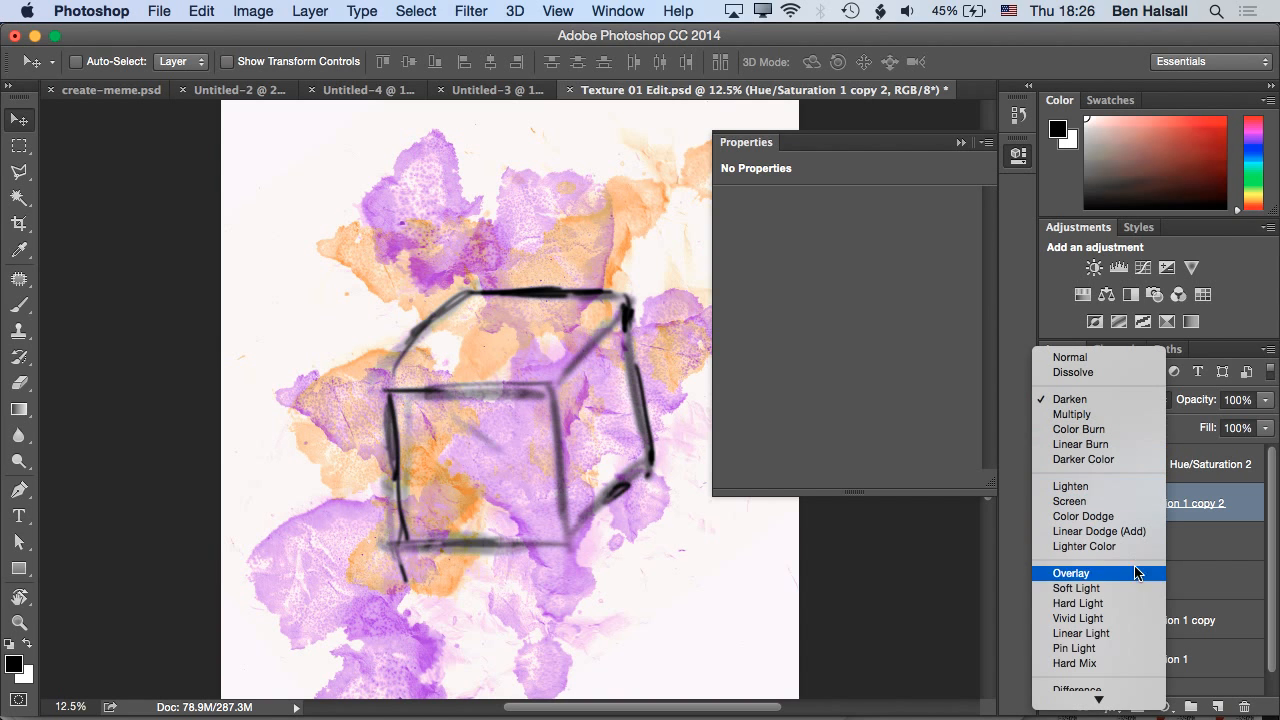
{"action": "left_click", "coordinate": [1103, 686]}
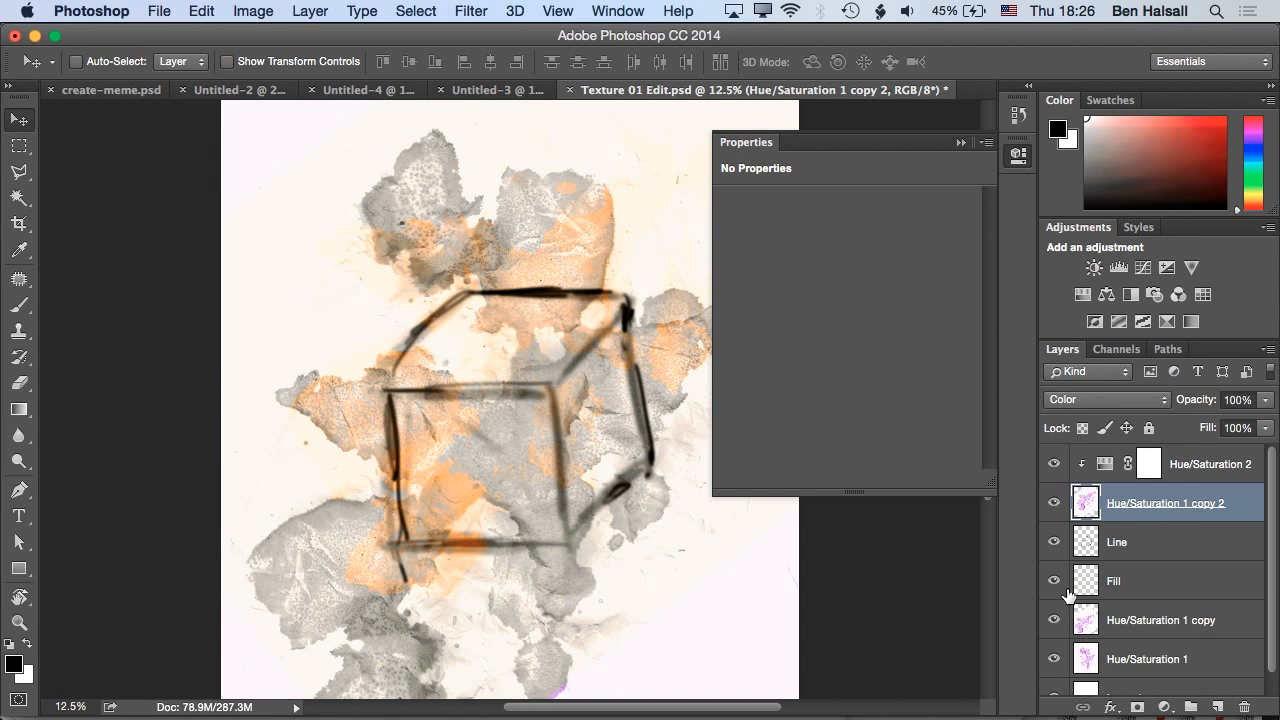
{"action": "left_click", "coordinate": [960, 142]}
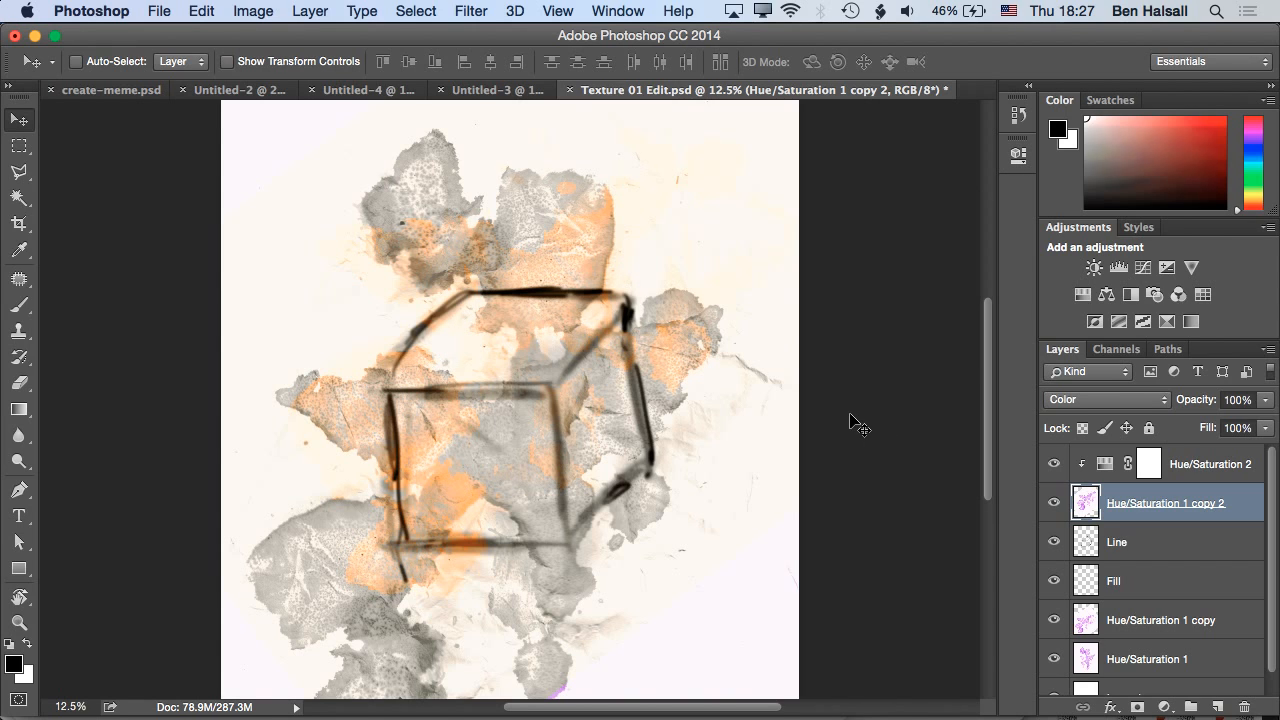
Set Hue/Saturation 1 copy 2 to the Overlay blend mode, then hide it and its clipped adjustment
{"action": "left_click", "coordinate": [1091, 398]}
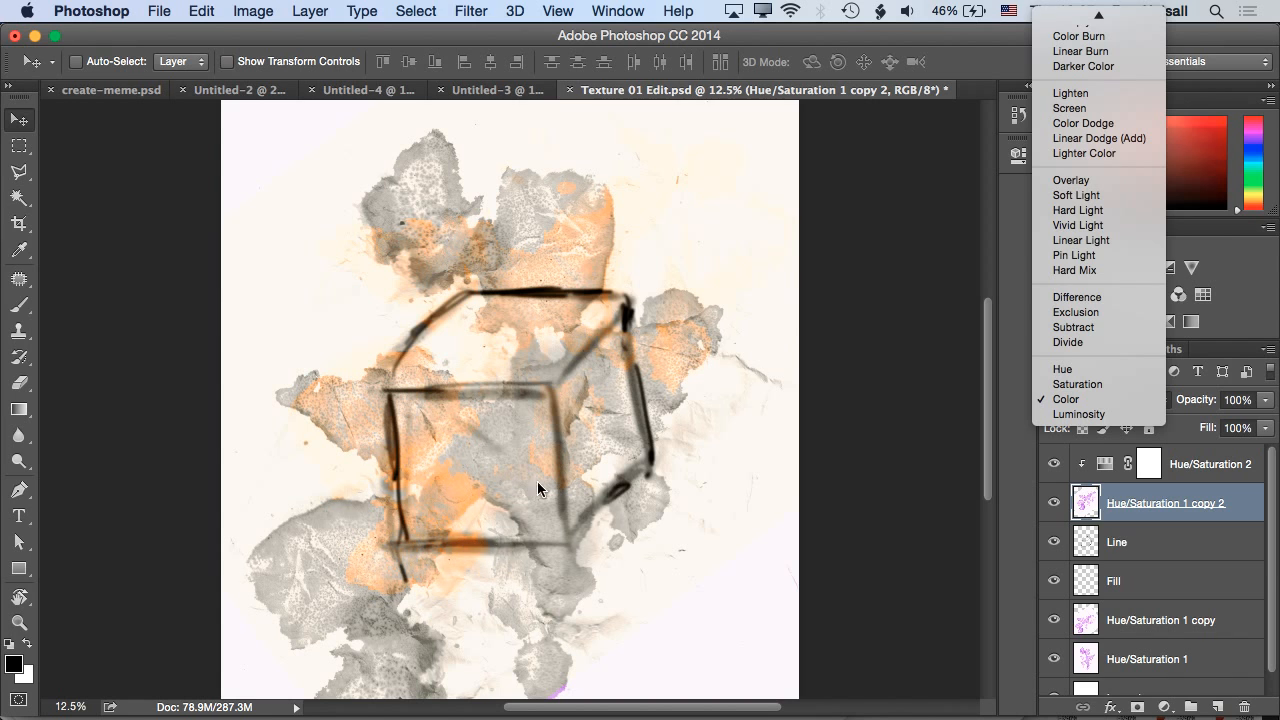
{"action": "left_click", "coordinate": [1068, 180]}
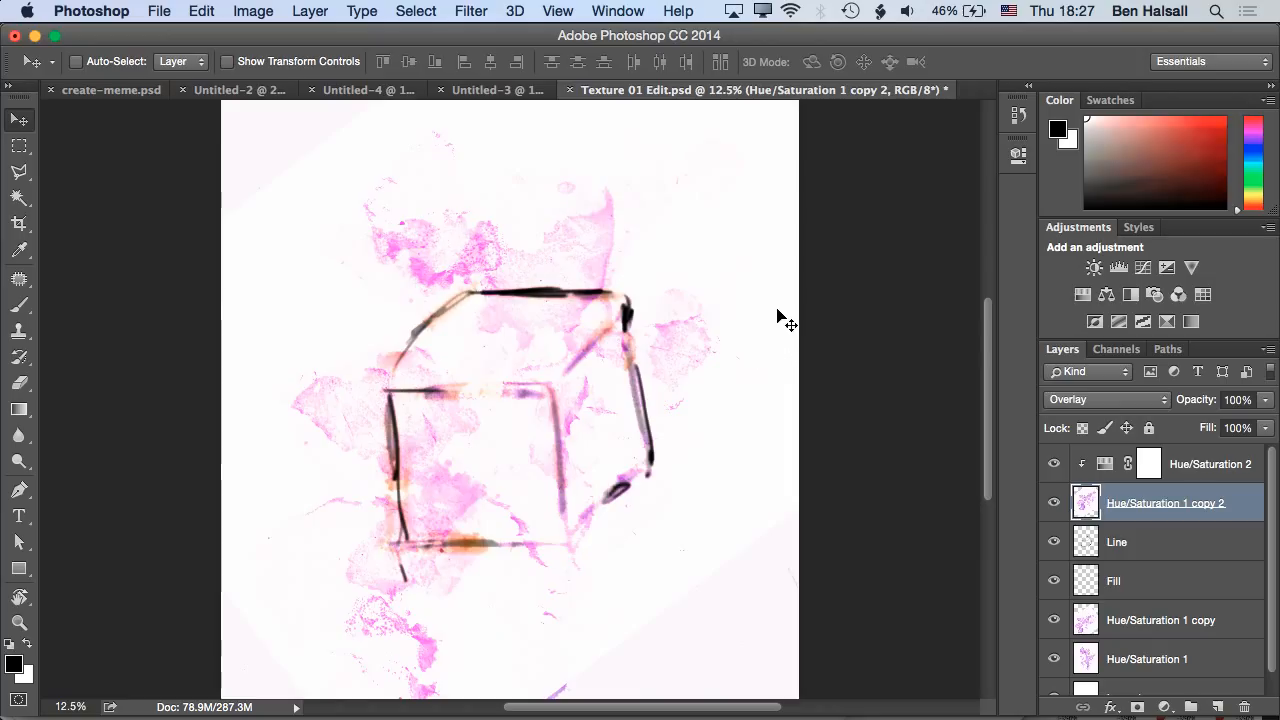
{"action": "left_click", "coordinate": [1053, 464]}
{"action": "left_click", "coordinate": [1054, 503]}
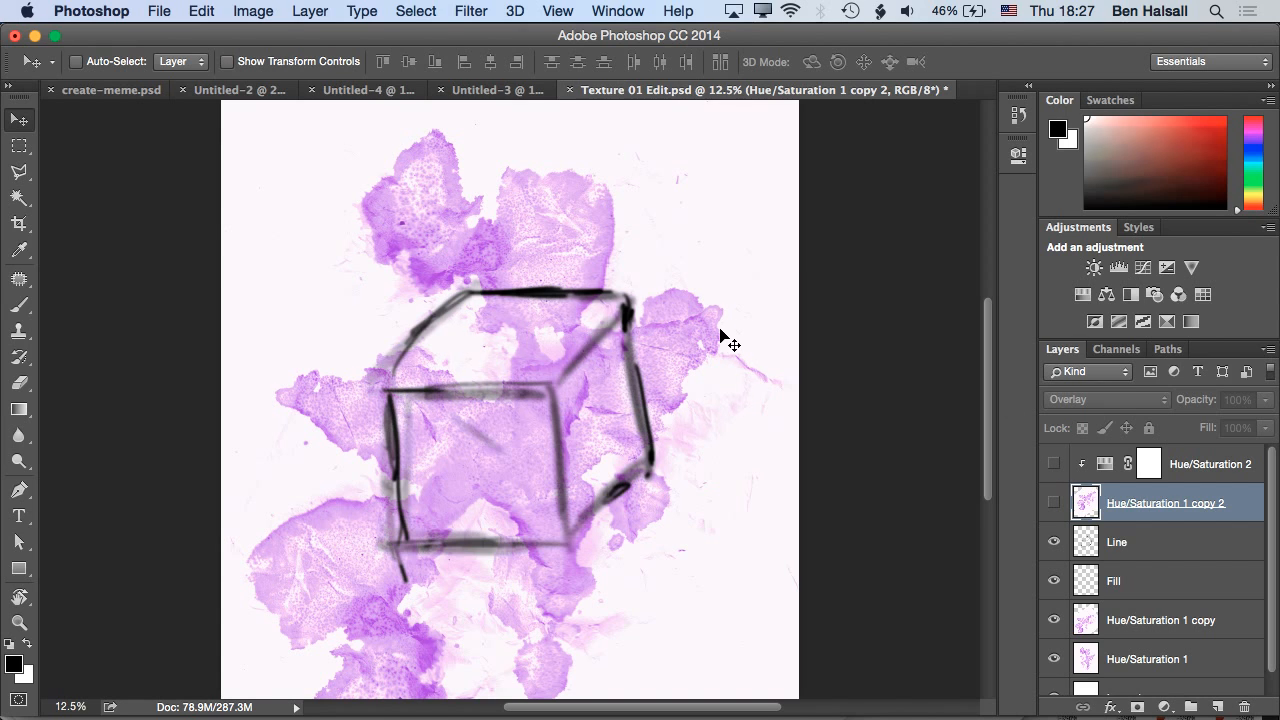
Activate the Fill layer with a 300 px brush, undo a black test stroke and switch the foreground color to white
{"action": "key", "text": "b"}
{"action": "left_click", "coordinate": [1170, 580]}
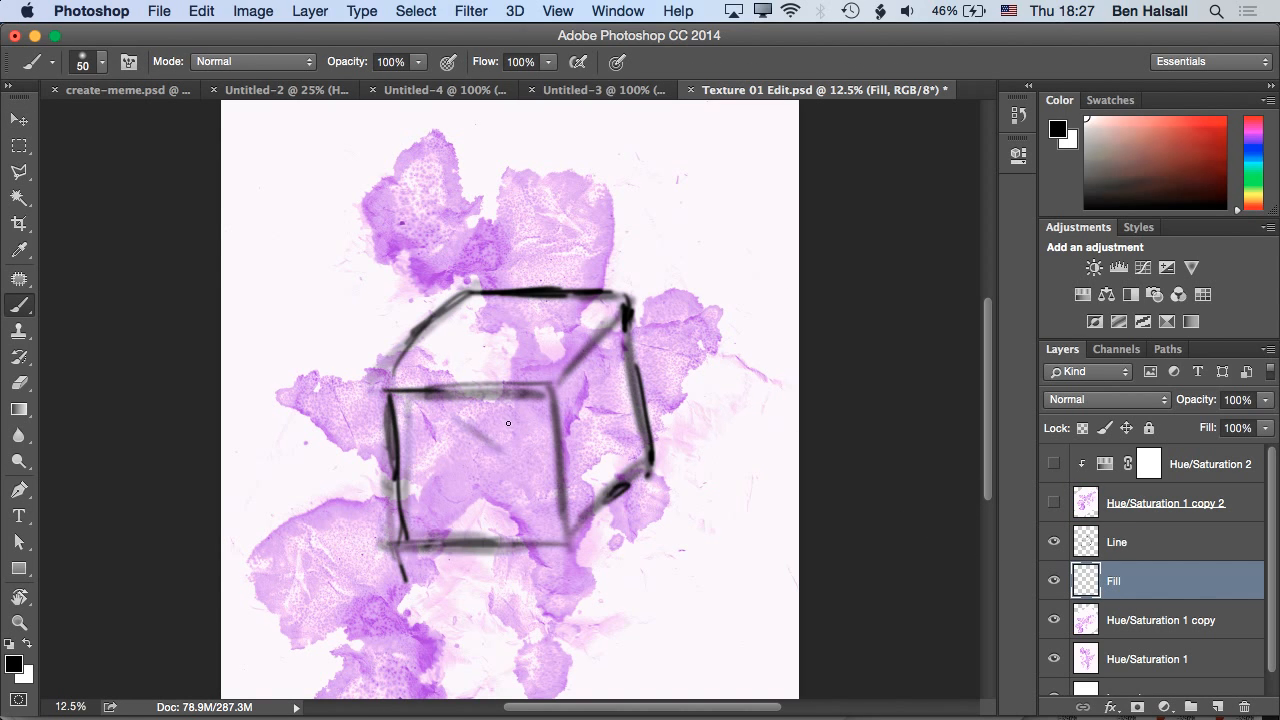
{"action": "key", "text": "]"}
{"action": "left_click_drag", "start_coordinate": [360, 412], "coordinate": [565, 401]}
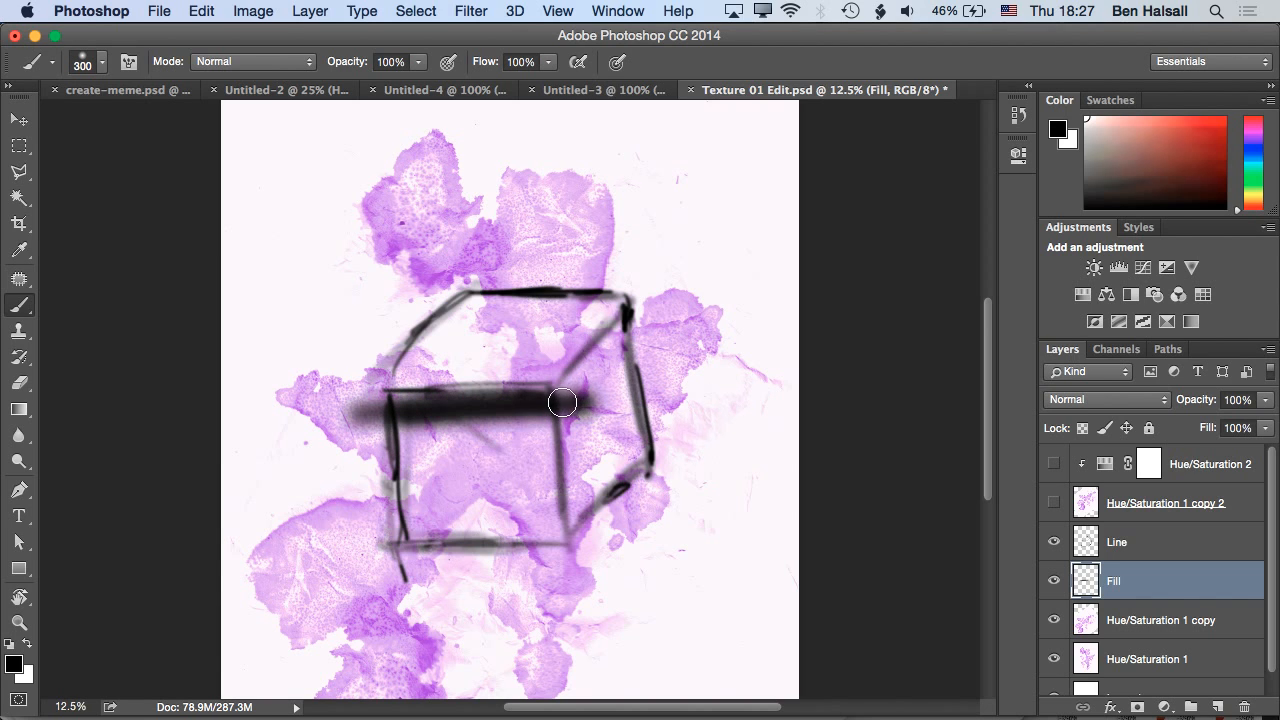
{"action": "key", "text": "super+z"}
{"action": "key", "text": "x"}
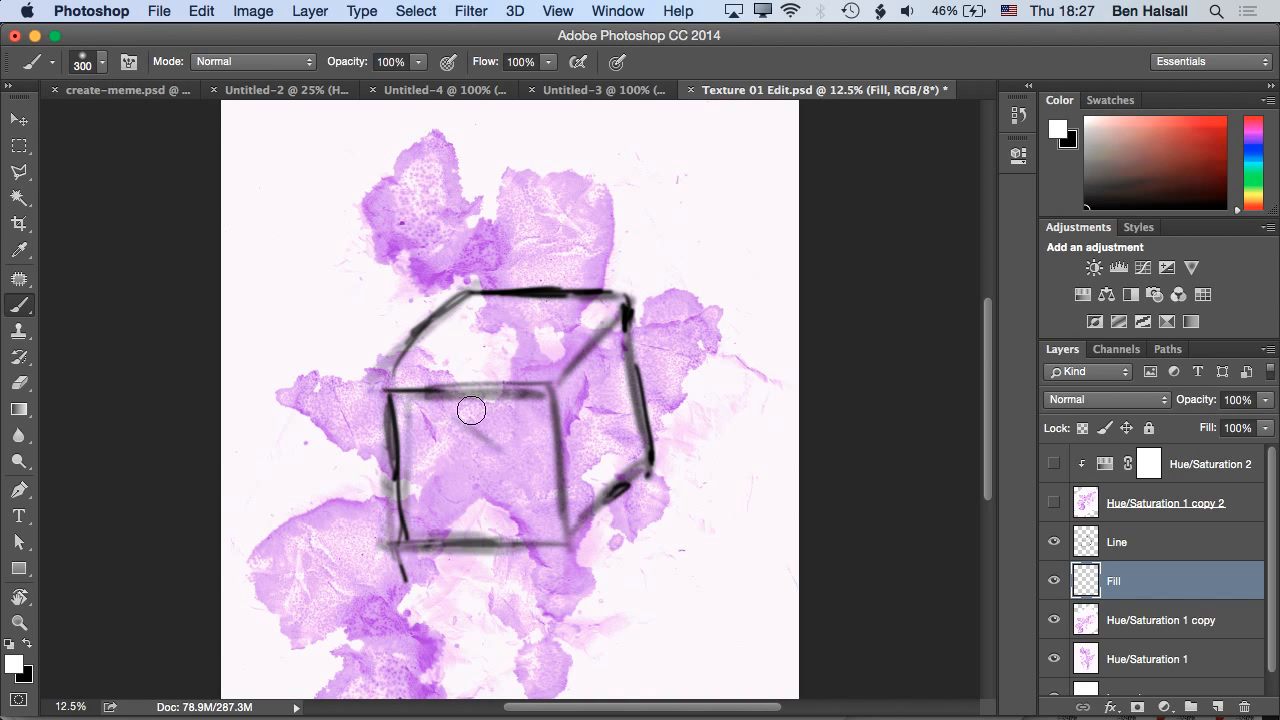
Paint the box's front and right faces white on the Fill layer and erase the paint outside the outlines
{"action": "mouse_move", "coordinate": [373, 410]}
{"action": "left_mouse_down"}
{"action": "mouse_move", "coordinate": [543, 414]}
{"action": "mouse_move", "coordinate": [397, 461]}
{"action": "mouse_move", "coordinate": [531, 491]}
{"action": "mouse_move", "coordinate": [529, 474]}
{"action": "left_mouse_up"}
{"action": "key", "text": "e"}
{"action": "left_click_drag", "start_coordinate": [373, 569], "coordinate": [383, 519]}
{"action": "mouse_move", "coordinate": [563, 431]}
{"action": "left_mouse_down"}
{"action": "mouse_move", "coordinate": [580, 541]}
{"action": "mouse_move", "coordinate": [601, 578]}
{"action": "left_mouse_up"}
{"action": "key", "text": "b"}
{"action": "mouse_move", "coordinate": [558, 417]}
{"action": "left_mouse_down"}
{"action": "mouse_move", "coordinate": [627, 322]}
{"action": "mouse_move", "coordinate": [562, 435]}
{"action": "mouse_move", "coordinate": [629, 413]}
{"action": "mouse_move", "coordinate": [590, 530]}
{"action": "left_mouse_up"}
{"action": "key", "text": "e"}
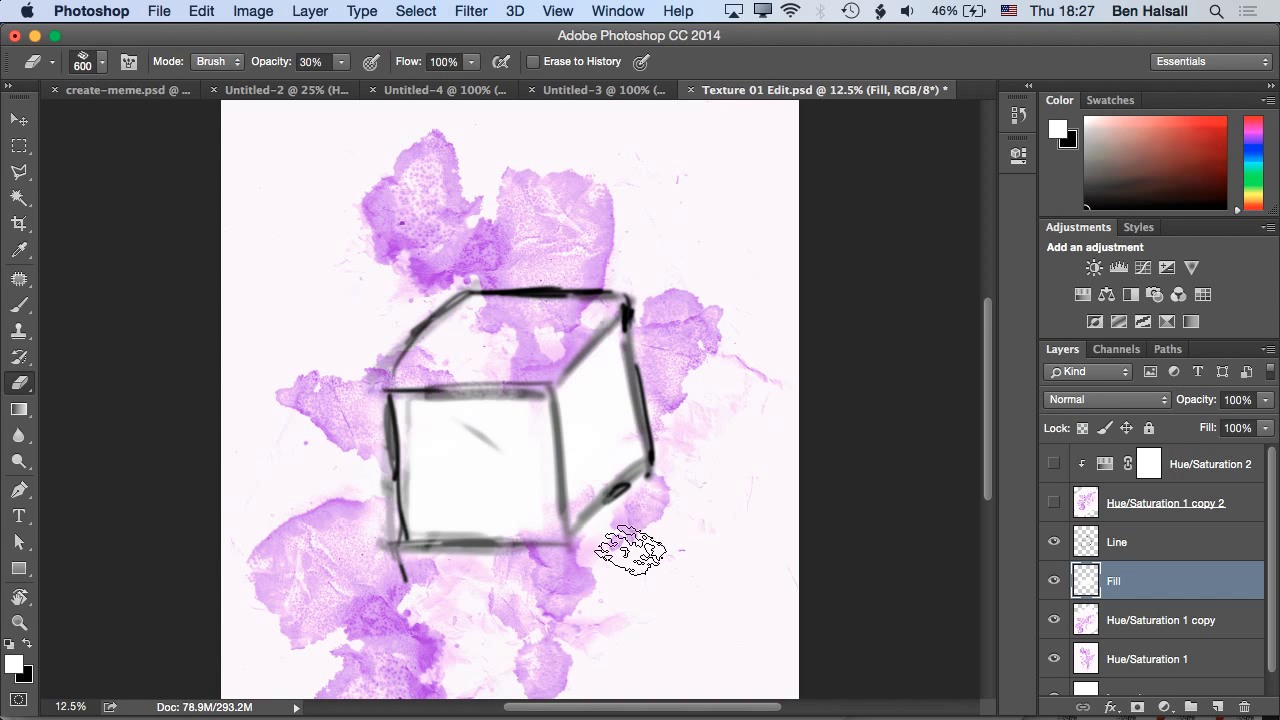
Lower the Fill layer's opacity to 58% and try the Lighten and Screen blend modes before restoring Normal
{"action": "left_click", "coordinate": [1263, 400]}
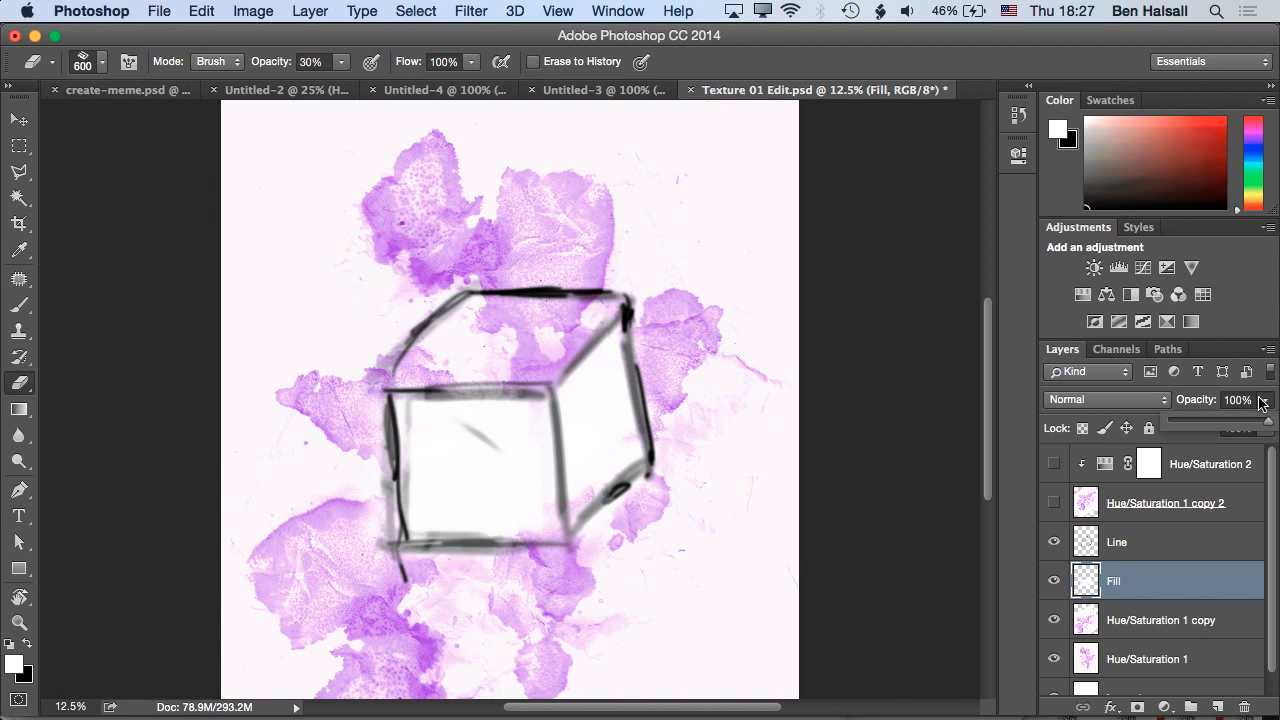
{"action": "left_click_drag", "start_coordinate": [1263, 425], "coordinate": [1230, 425]}
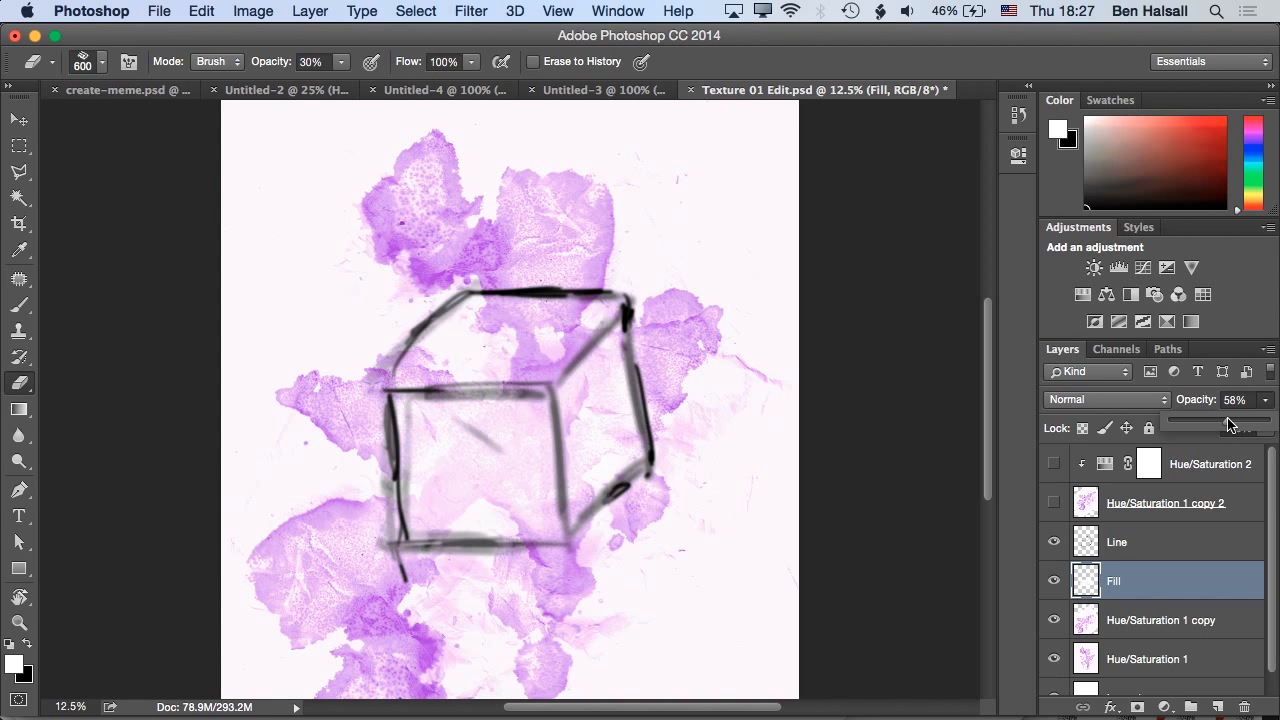
{"action": "left_click", "coordinate": [1120, 400]}
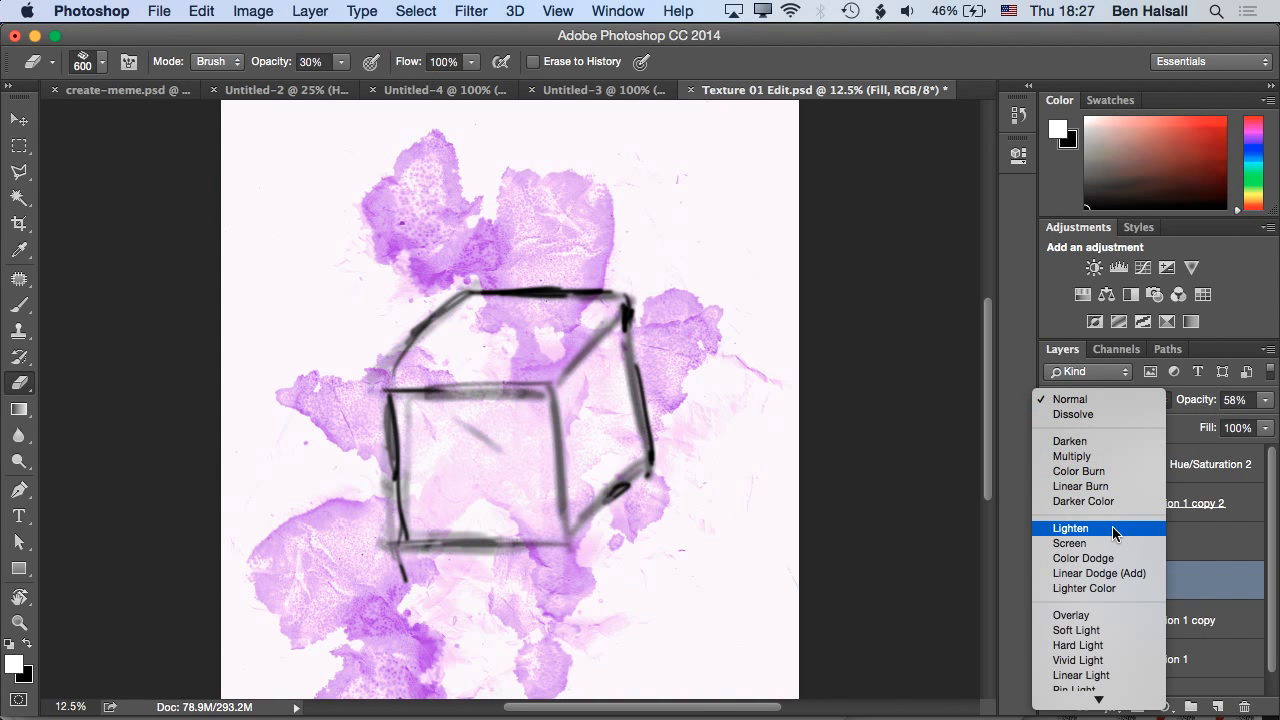
{"action": "left_click", "coordinate": [1115, 532]}
{"action": "left_click", "coordinate": [1139, 398]}
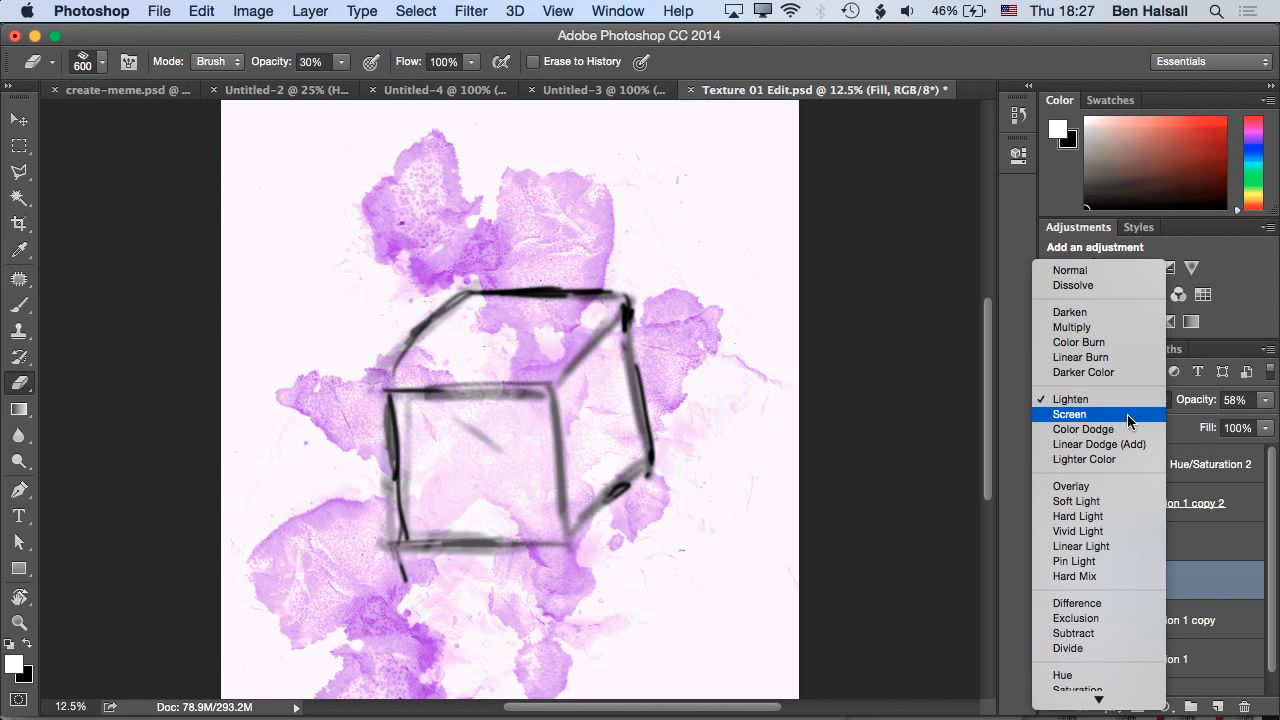
{"action": "left_click", "coordinate": [1120, 409]}
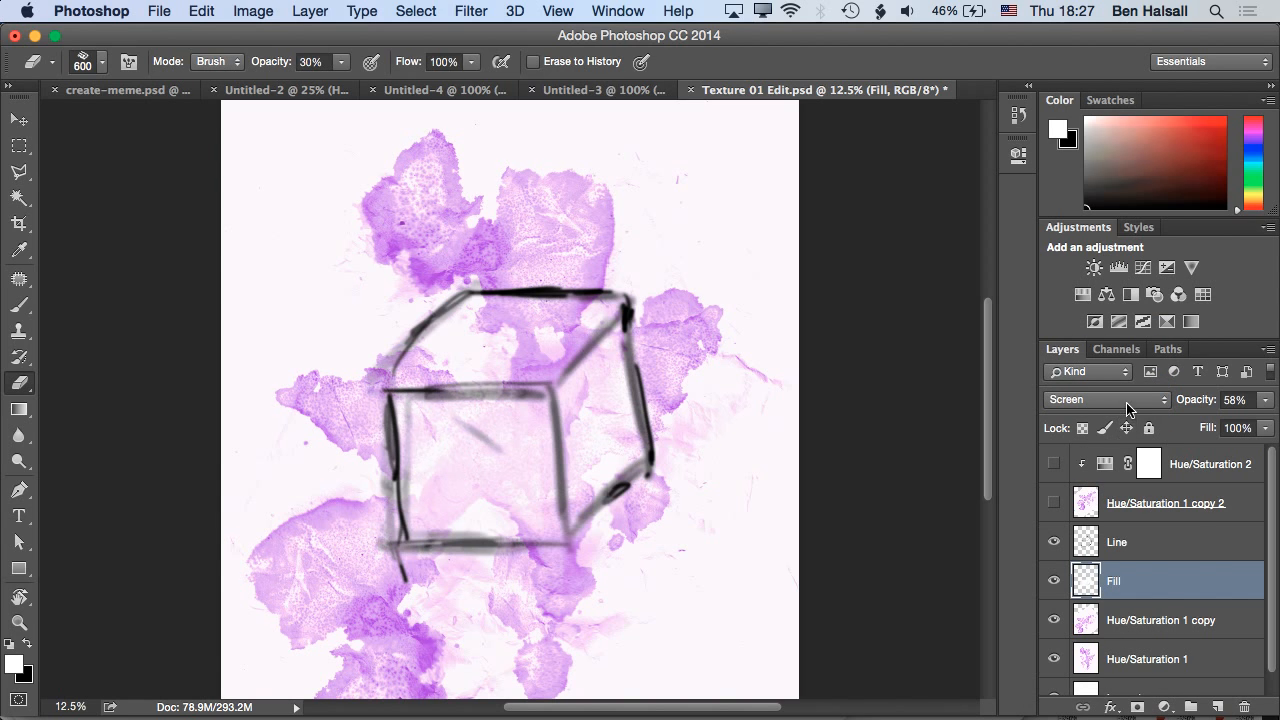
{"action": "left_click", "coordinate": [1120, 399]}
{"action": "left_click", "coordinate": [1131, 259]}
Strengthen the box outlines on the Line layer with a black 125 px brush
{"action": "left_click", "coordinate": [1110, 544]}
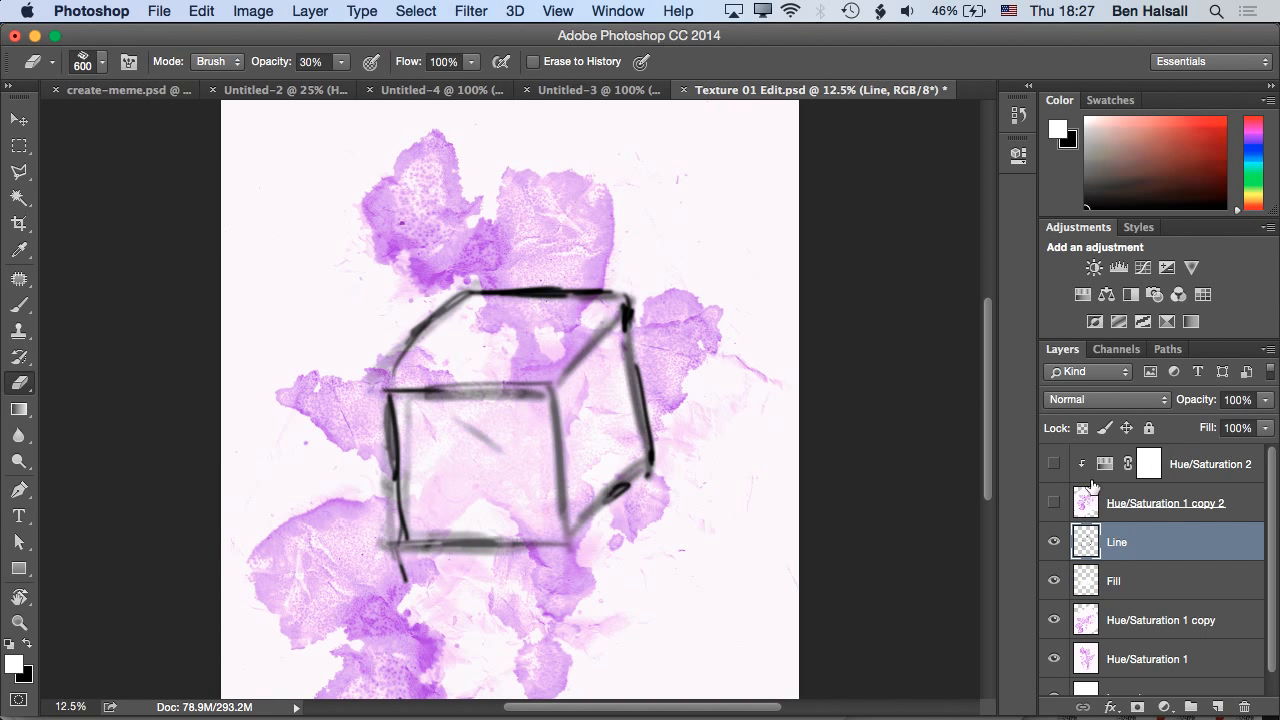
{"action": "key", "text": "b"}
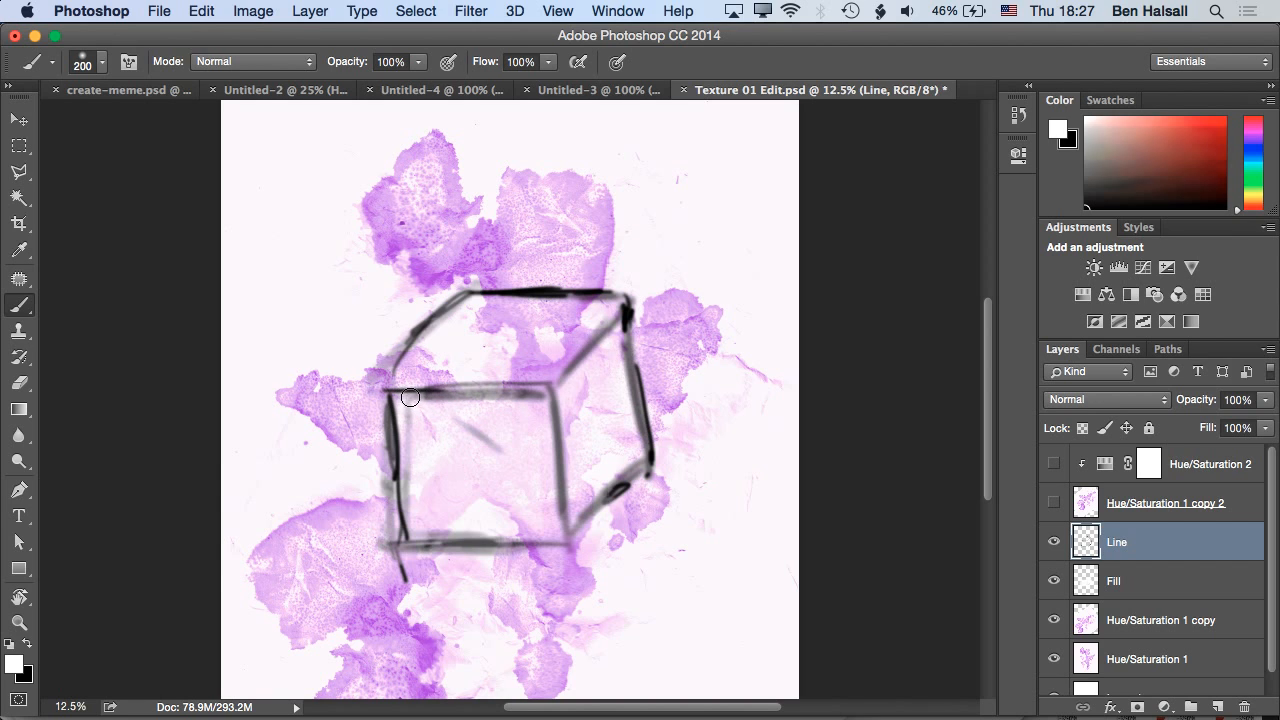
{"action": "left_click_drag", "start_coordinate": [395, 397], "coordinate": [556, 391]}
{"action": "key", "text": "x"}
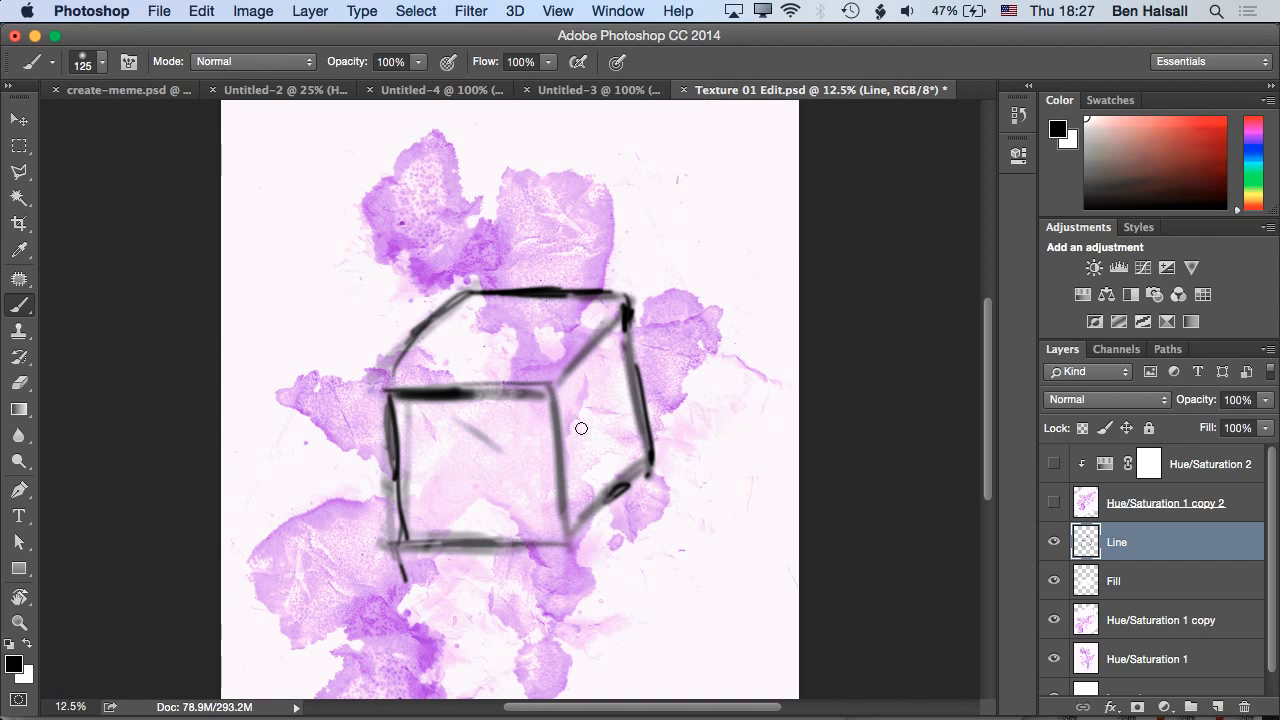
{"action": "mouse_move", "coordinate": [388, 392]}
{"action": "left_mouse_down"}
{"action": "mouse_move", "coordinate": [470, 292]}
{"action": "mouse_move", "coordinate": [599, 295]}
{"action": "mouse_move", "coordinate": [625, 305]}
{"action": "mouse_move", "coordinate": [650, 414]}
{"action": "left_mouse_up"}
{"action": "mouse_move", "coordinate": [403, 508]}
{"action": "left_mouse_down"}
{"action": "mouse_move", "coordinate": [404, 540]}
{"action": "mouse_move", "coordinate": [485, 545]}
{"action": "mouse_move", "coordinate": [571, 521]}
{"action": "mouse_move", "coordinate": [541, 544]}
{"action": "mouse_move", "coordinate": [578, 540]}
{"action": "left_mouse_up"}
{"action": "mouse_move", "coordinate": [565, 491]}
{"action": "left_mouse_down"}
{"action": "mouse_move", "coordinate": [554, 541]}
{"action": "mouse_move", "coordinate": [658, 456]}
{"action": "left_mouse_up"}
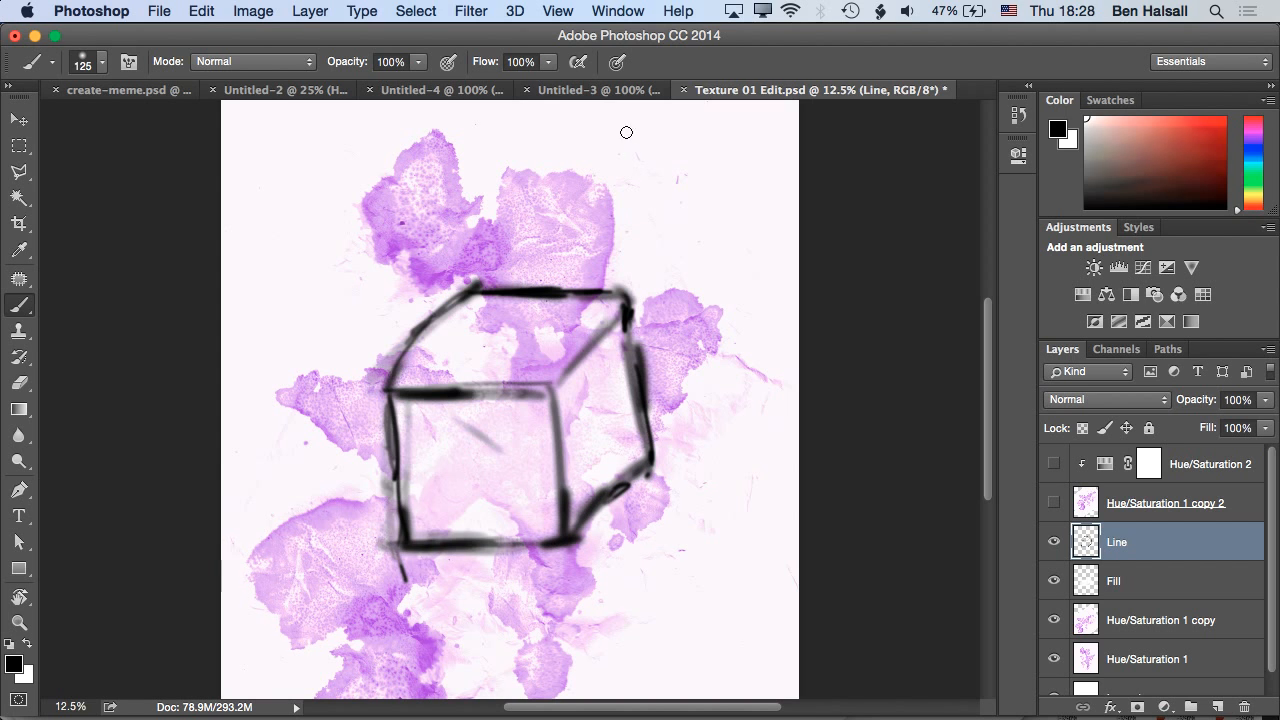
Switch to the Untitled-3 document, fit it to the view and activate the layer holding the railing-shadow photo
{"action": "left_click", "coordinate": [612, 89]}
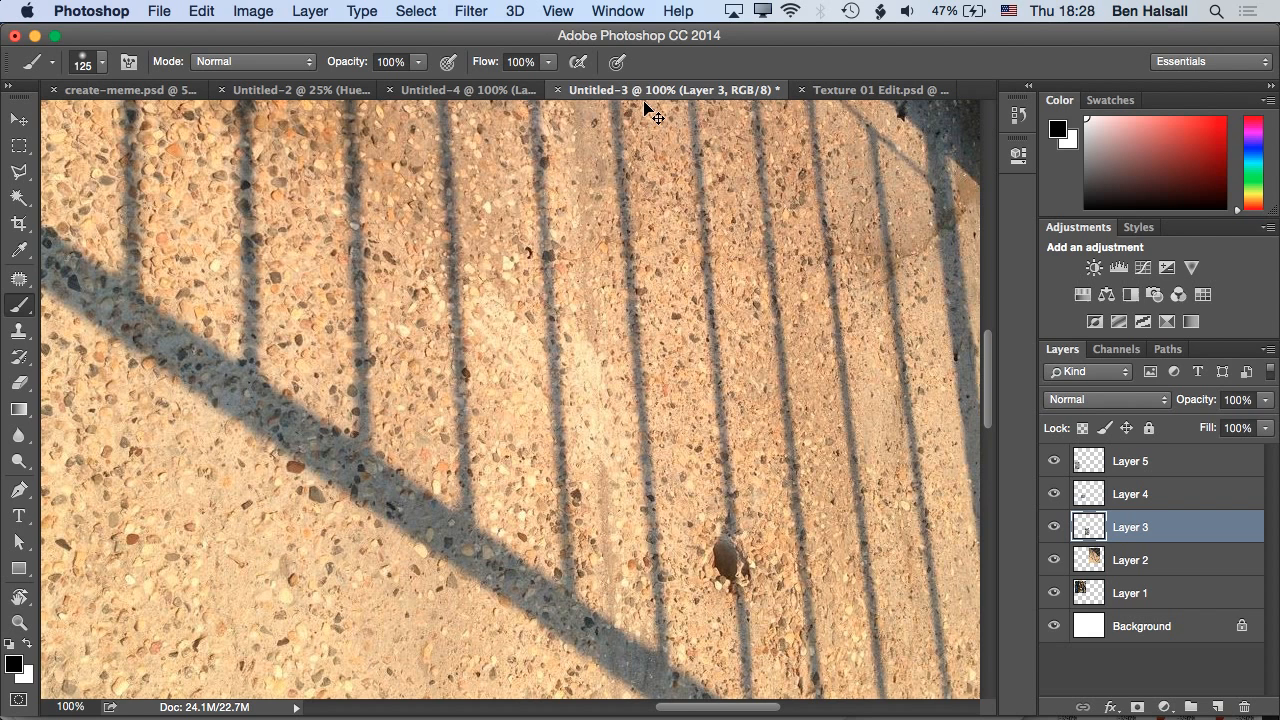
{"action": "key", "text": "super+0"}
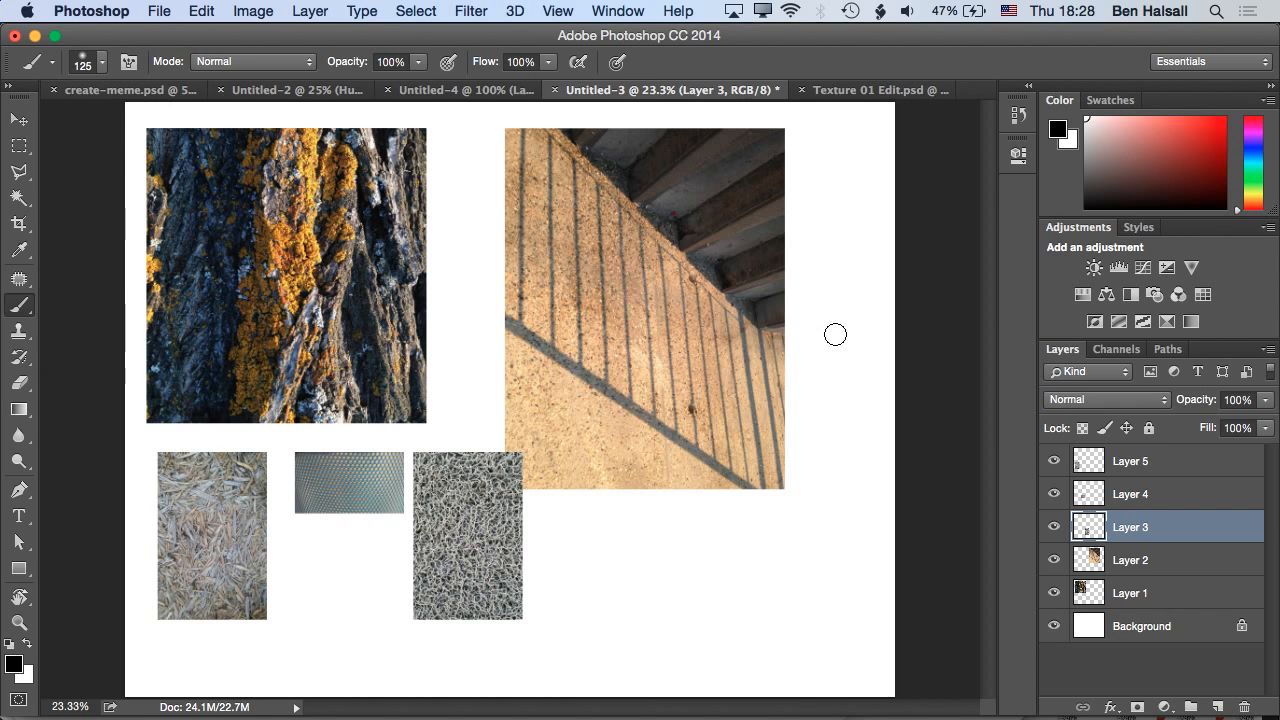
{"action": "key", "text": "v"}
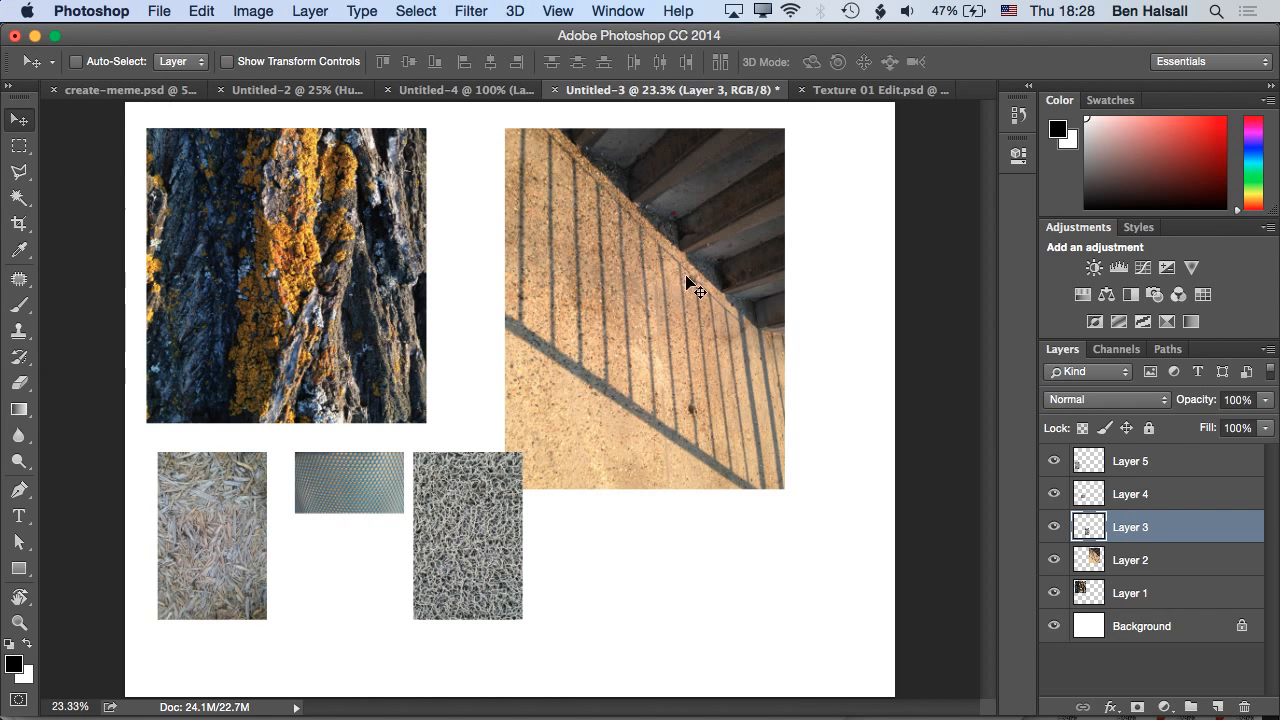
{"action": "right_click", "coordinate": [645, 302]}
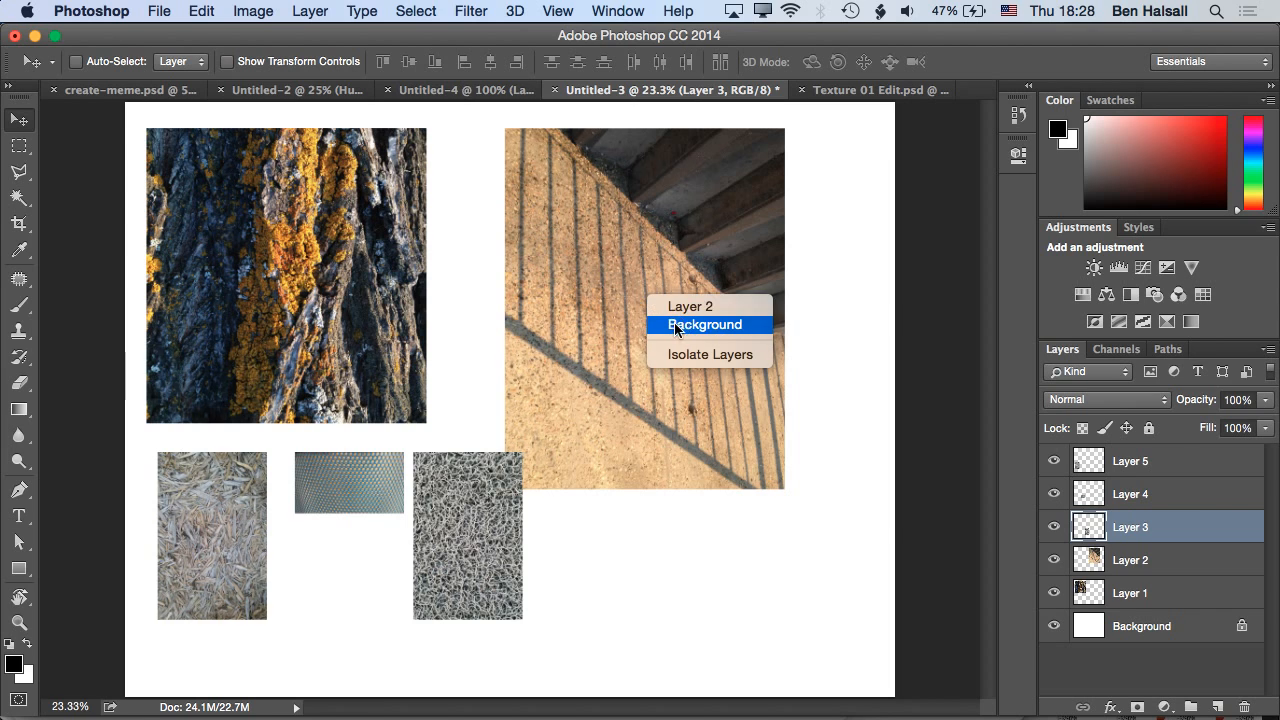
{"action": "right_click", "coordinate": [659, 268]}
{"action": "right_click", "coordinate": [659, 268]}
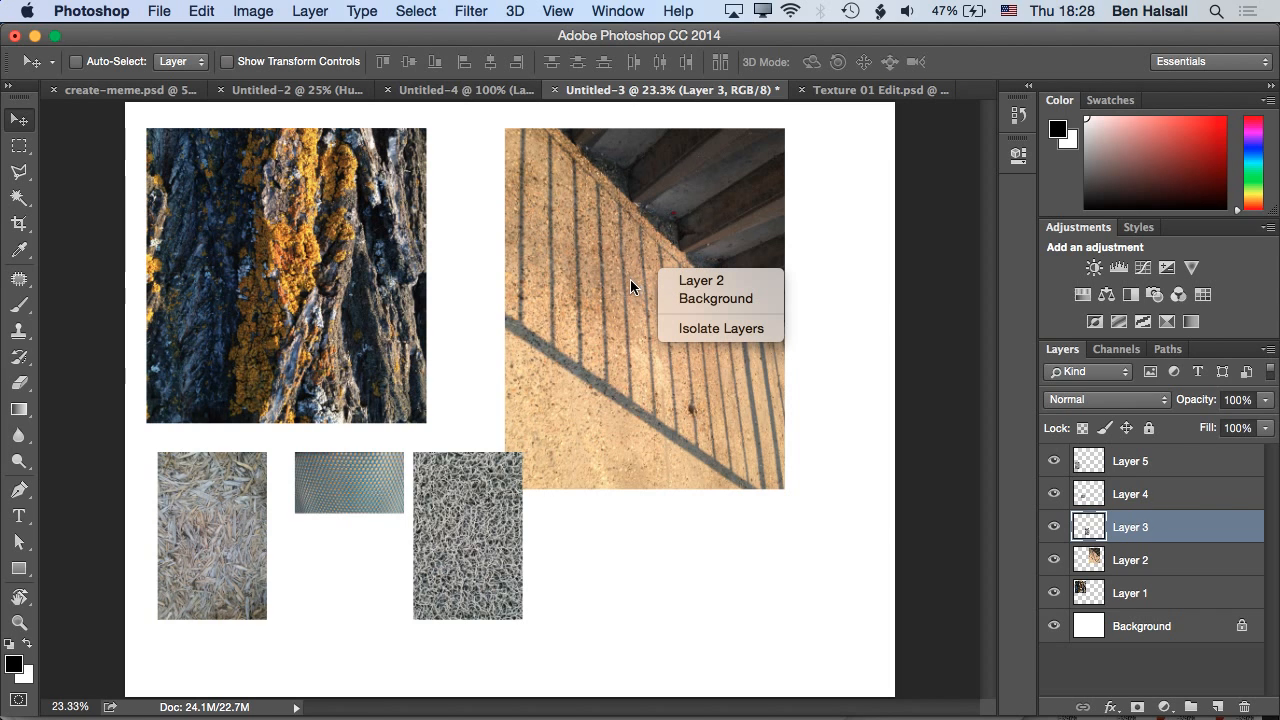
{"action": "left_click", "coordinate": [631, 279]}
{"action": "left_click", "coordinate": [635, 297], "text": "super"}
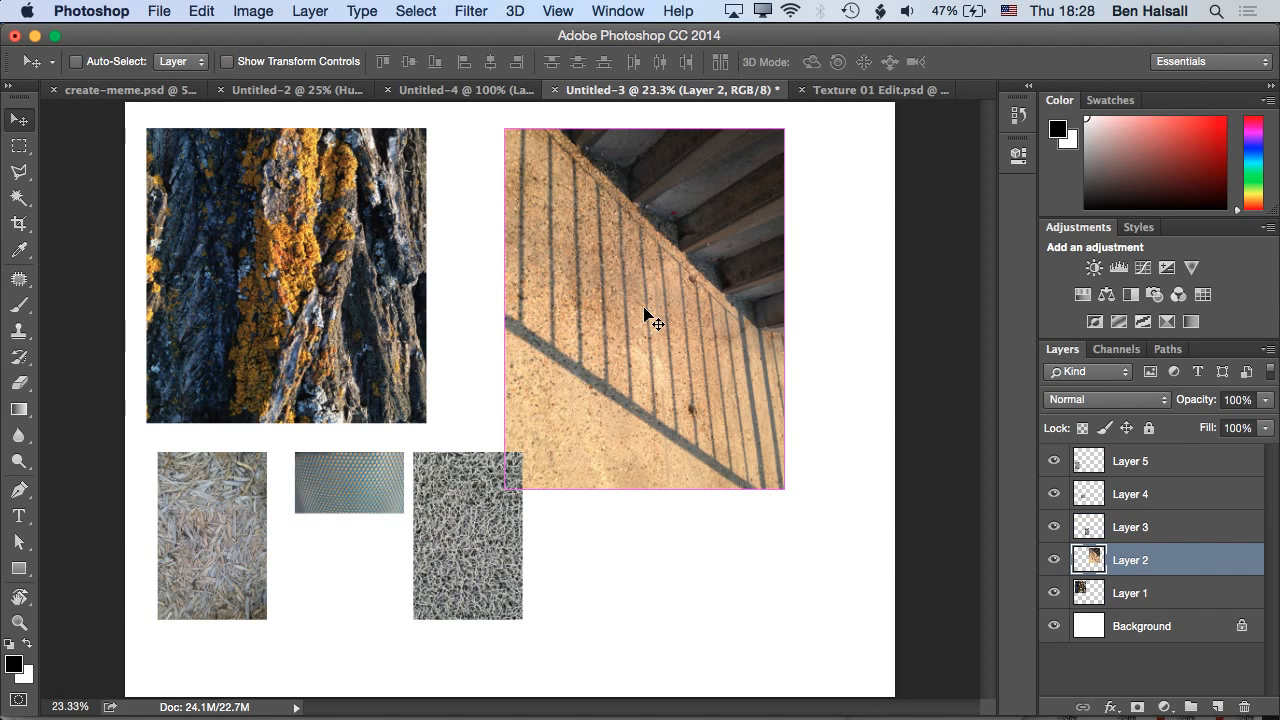
{"action": "left_click", "coordinate": [850, 90]}
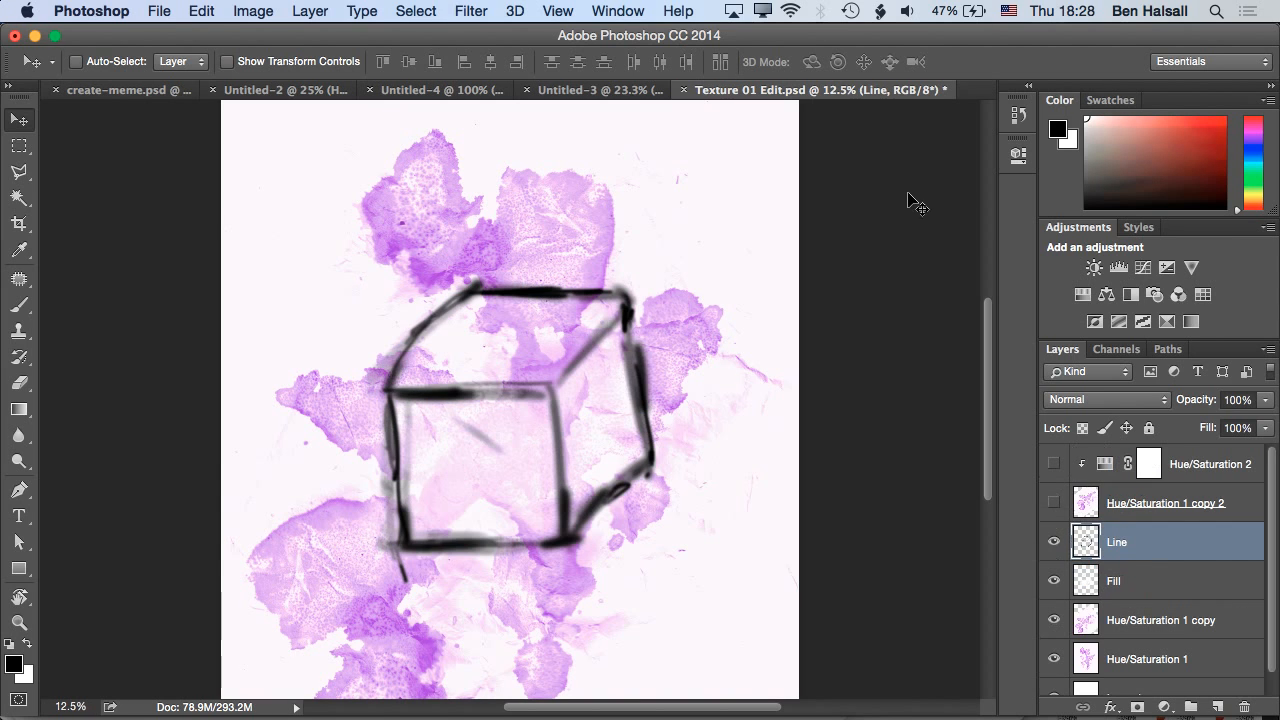
{"action": "key", "text": "super+v"}
{"action": "key", "text": "super+z"}
{"action": "left_click", "coordinate": [623, 92]}
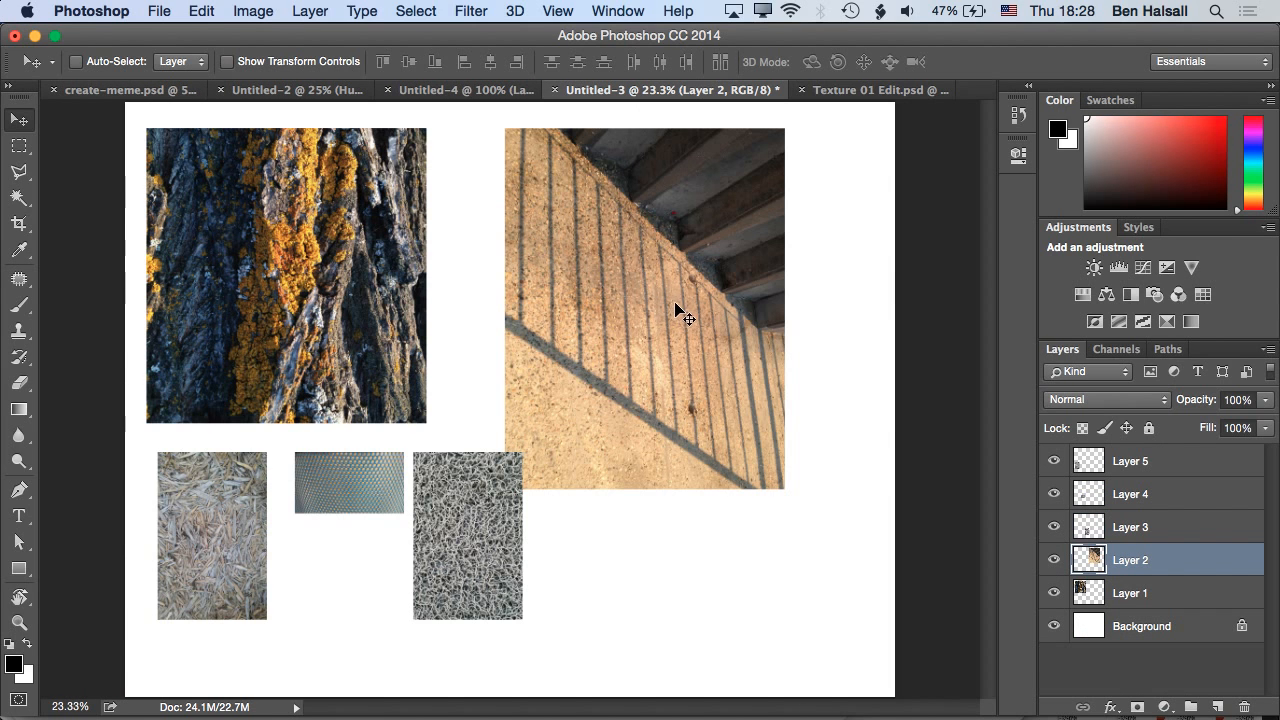
Copy the entire railing-shadow photo layer and paste it above the Line layer in Texture 01 Edit.psd
{"action": "key", "text": "super+a"}
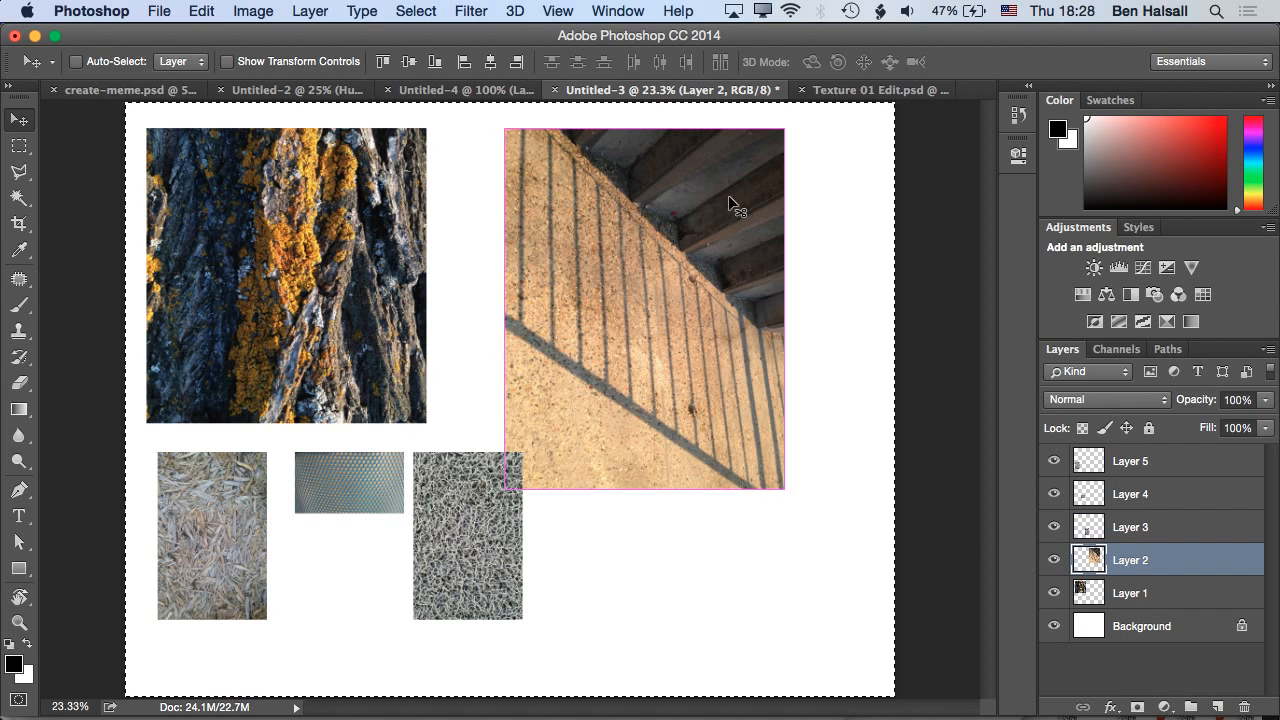
{"action": "left_click", "coordinate": [850, 90]}
{"action": "key", "text": "super+v"}
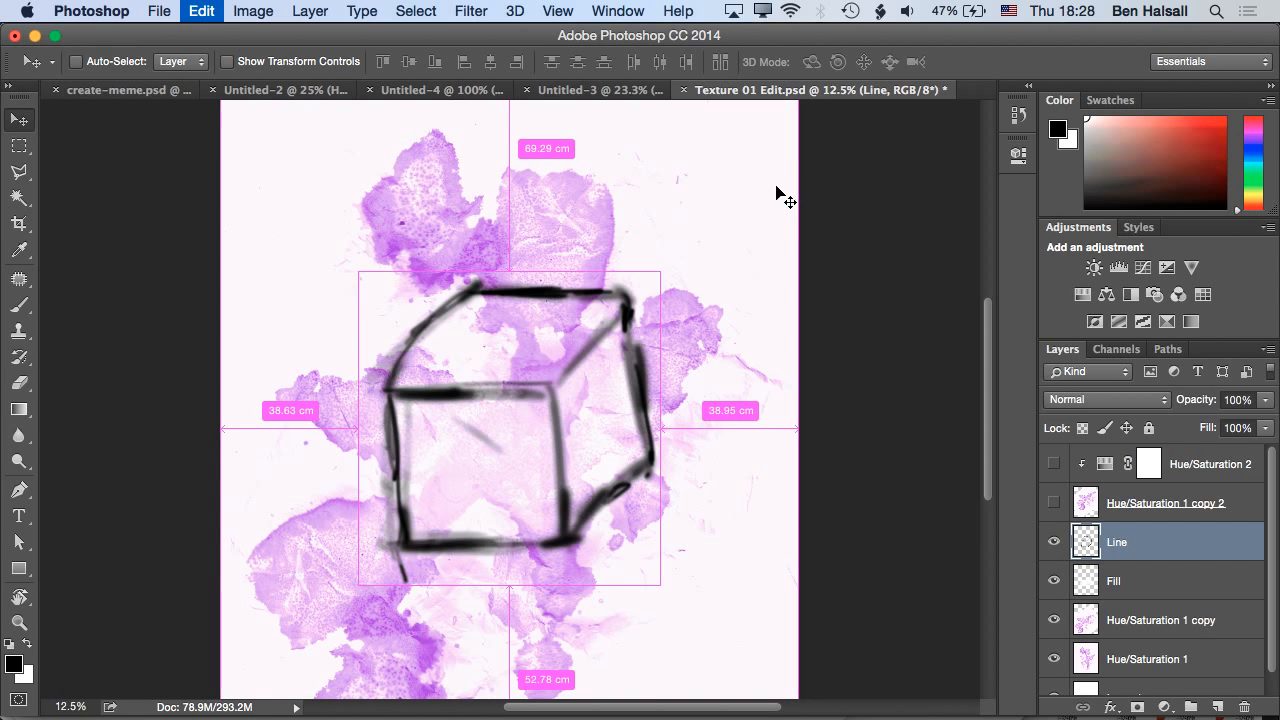
{"action": "left_click", "coordinate": [789, 366]}
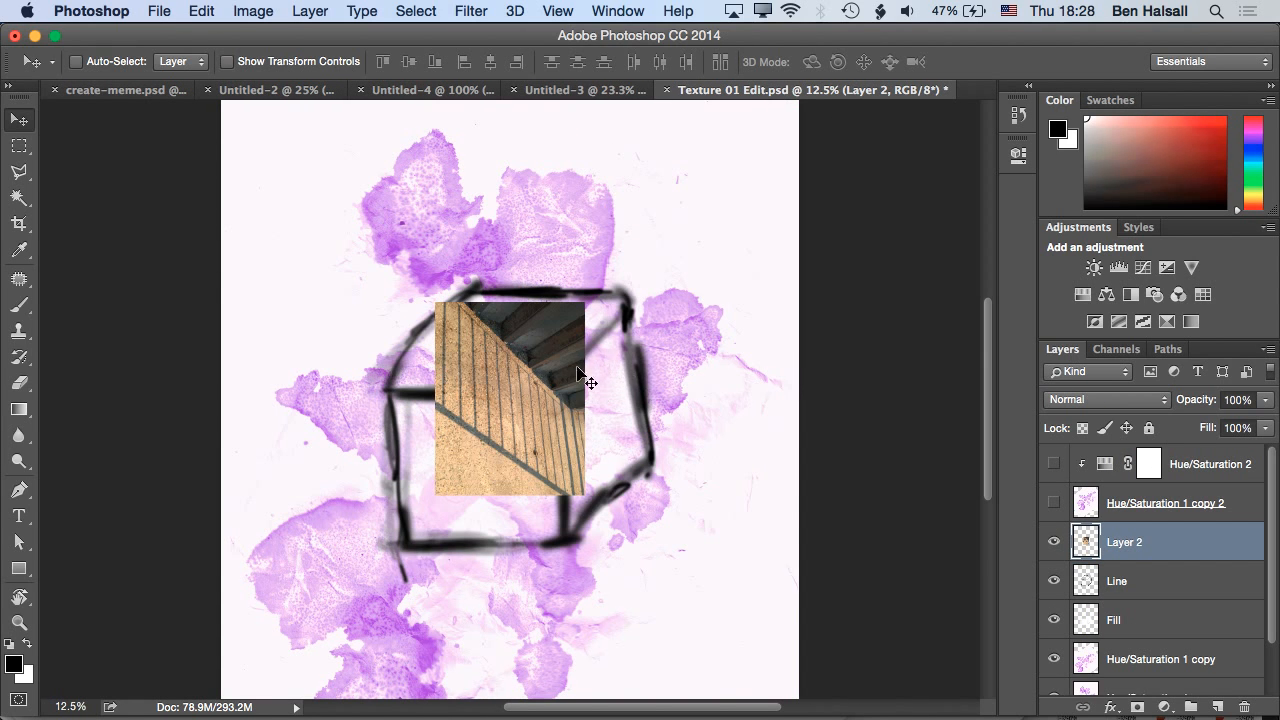
Enlarge and position the pasted photo with Free Transform so that it covers the whole canvas
{"action": "key", "text": "super+t"}
{"action": "left_click_drag", "start_coordinate": [596, 293], "coordinate": [719, 129]}
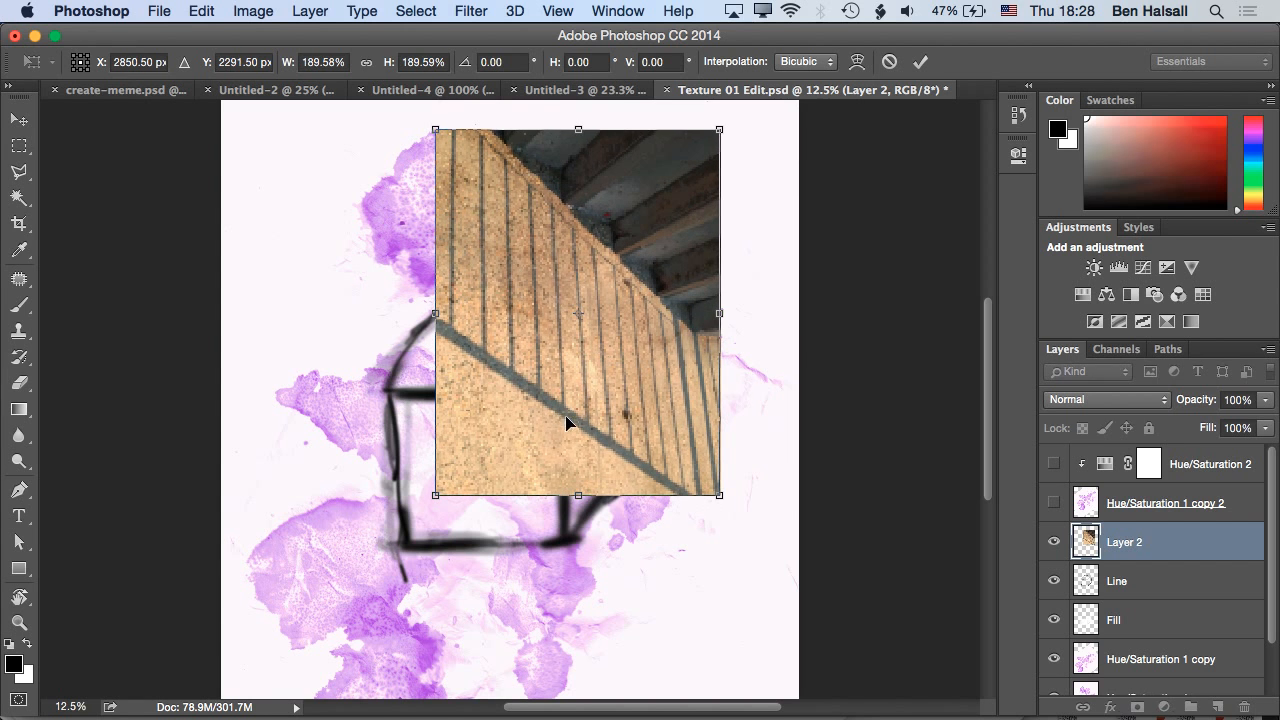
{"action": "left_click_drag", "start_coordinate": [435, 494], "coordinate": [70, 700]}
{"action": "left_click_drag", "start_coordinate": [567, 316], "coordinate": [634, 177]}
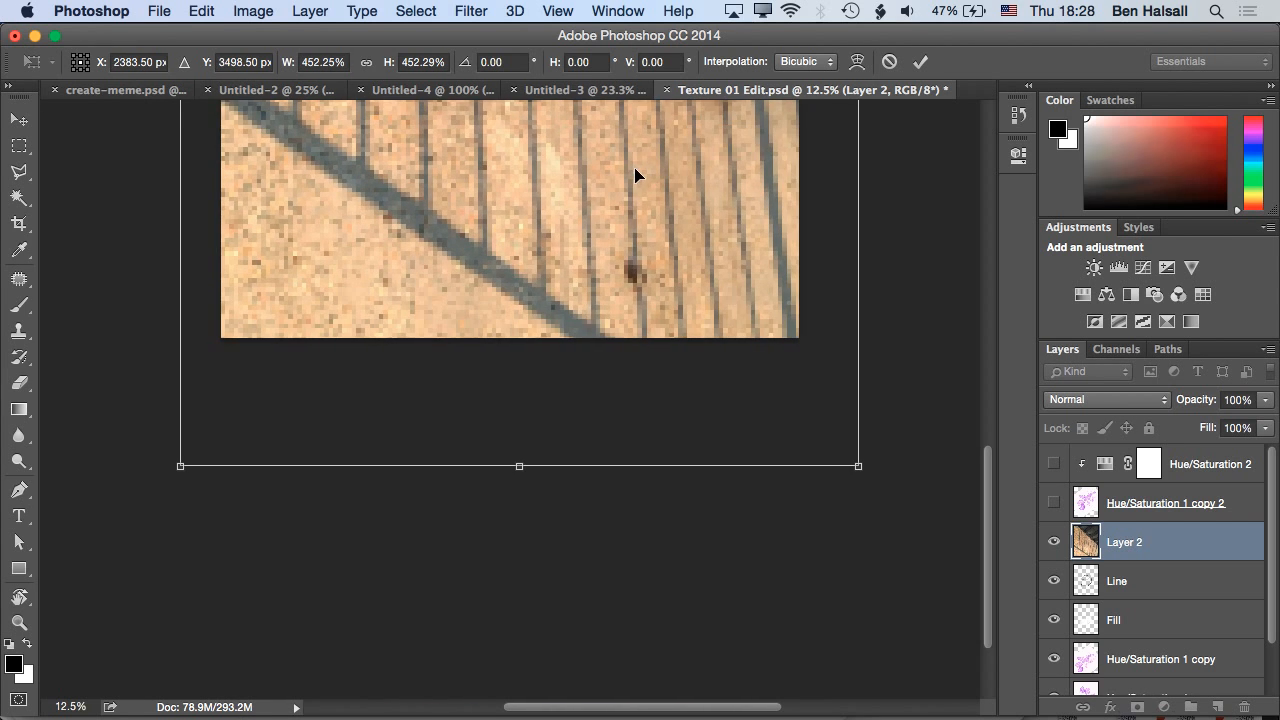
{"action": "key", "text": "super+minus"}
{"action": "key", "text": "super+minus"}
{"action": "left_click_drag", "start_coordinate": [682, 215], "coordinate": [722, 172]}
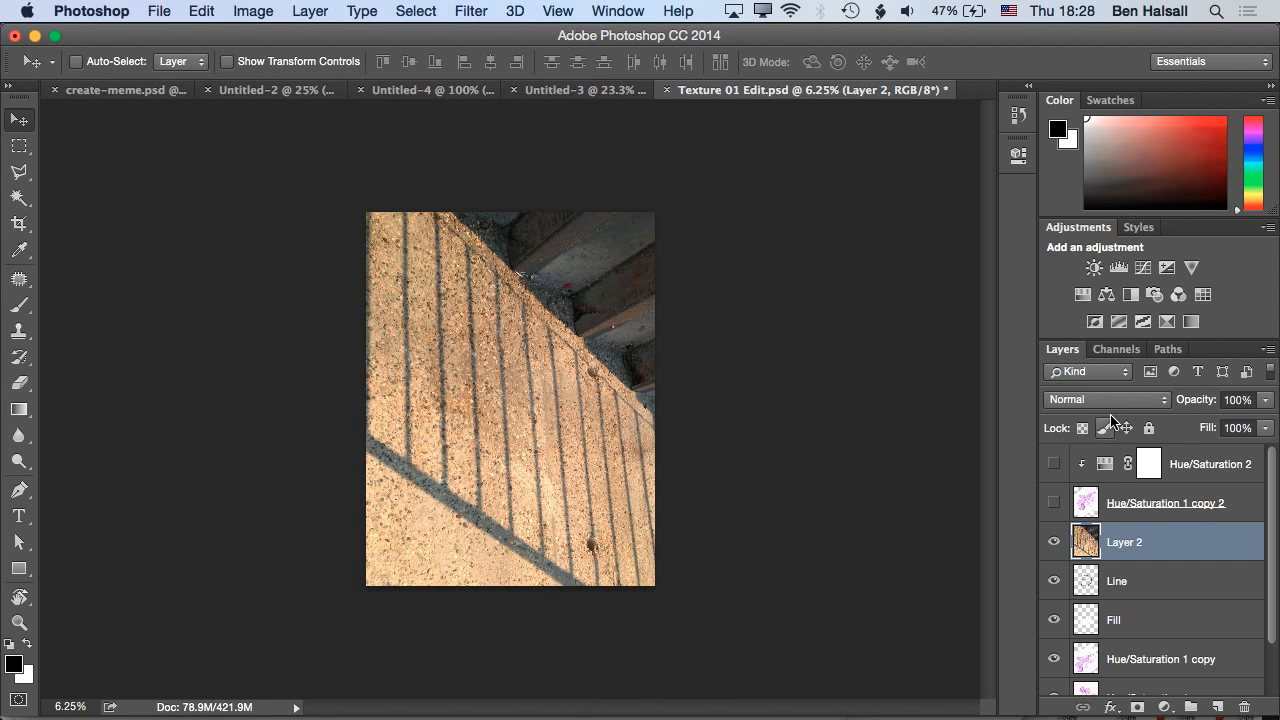
Show Hue/Saturation 1 copy 2 and its clipped Hue/Saturation 2 adjustment over the photo, then hide both again
{"action": "mouse_move", "coordinate": [1138, 544]}
{"action": "left_mouse_down"}
{"action": "mouse_move", "coordinate": [1130, 478]}
{"action": "mouse_move", "coordinate": [1130, 541]}
{"action": "left_mouse_up"}
{"action": "left_click_drag", "start_coordinate": [1055, 504], "coordinate": [1054, 465]}
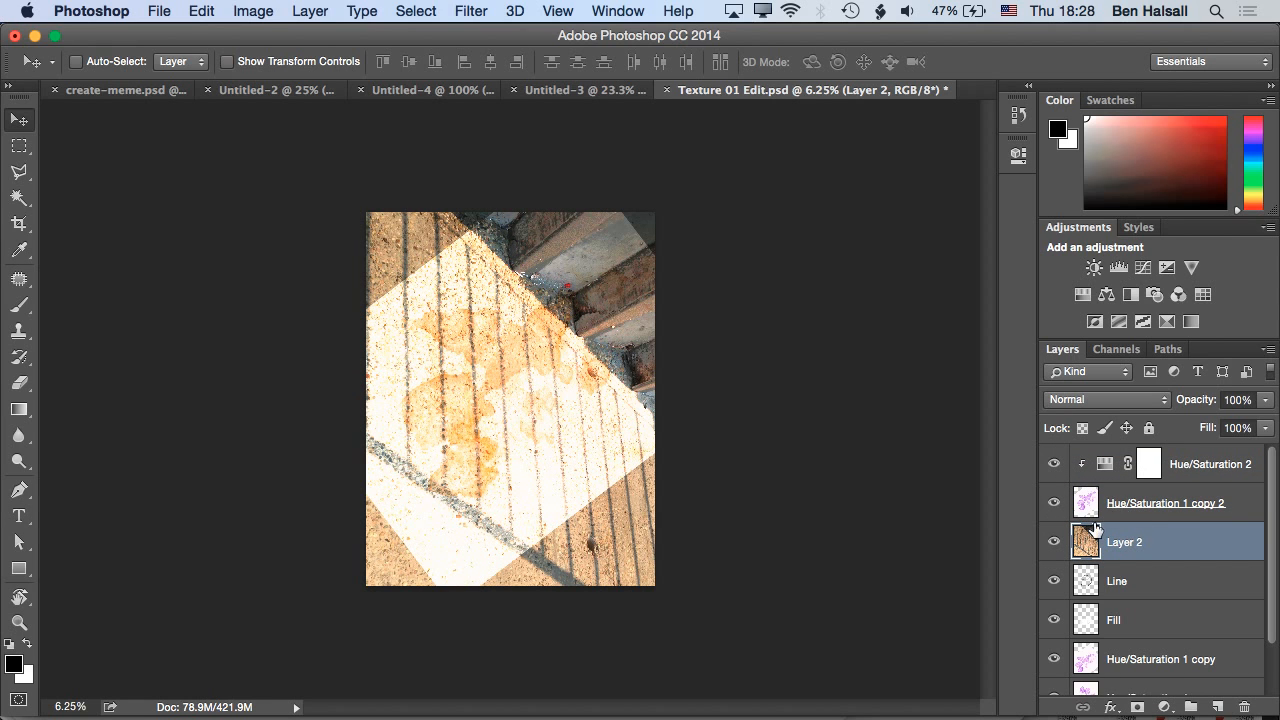
{"action": "left_click", "coordinate": [1054, 463]}
{"action": "left_click", "coordinate": [1053, 503]}
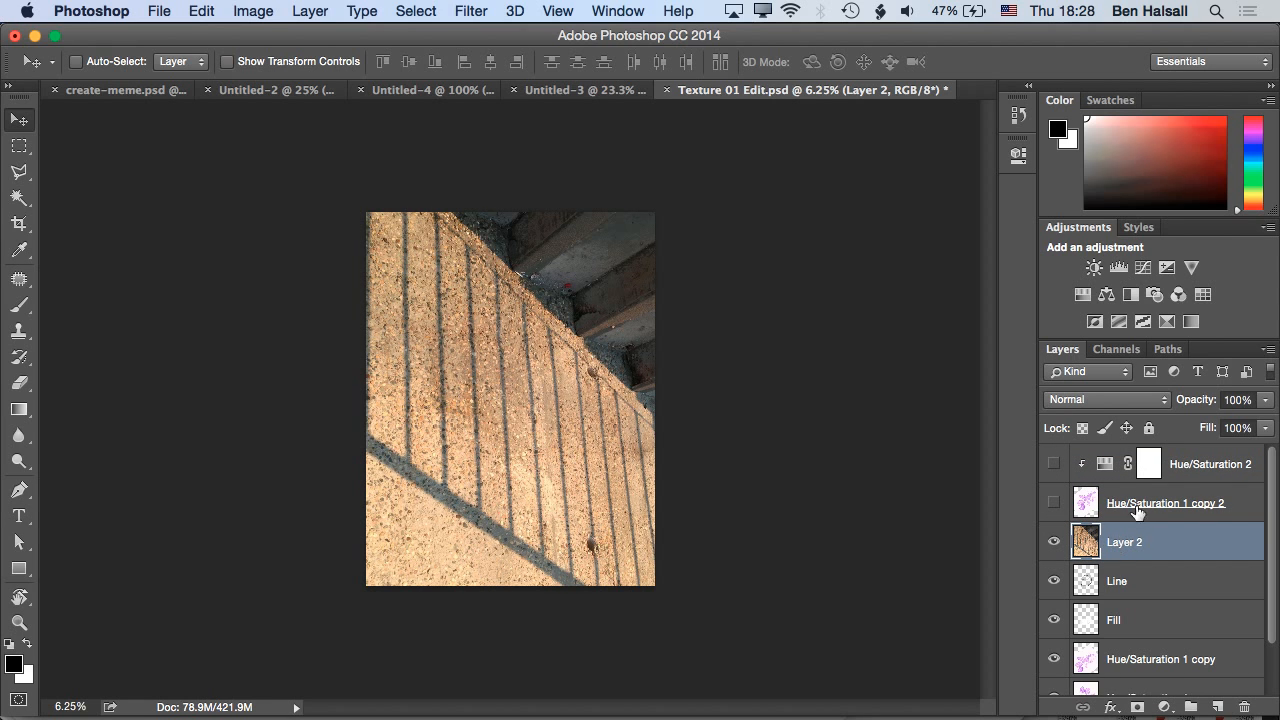
Try the Darken and Multiply blend modes on the photo in Layer 2 and inspect the box up close
{"action": "left_click", "coordinate": [1117, 401]}
{"action": "left_click", "coordinate": [1112, 441]}
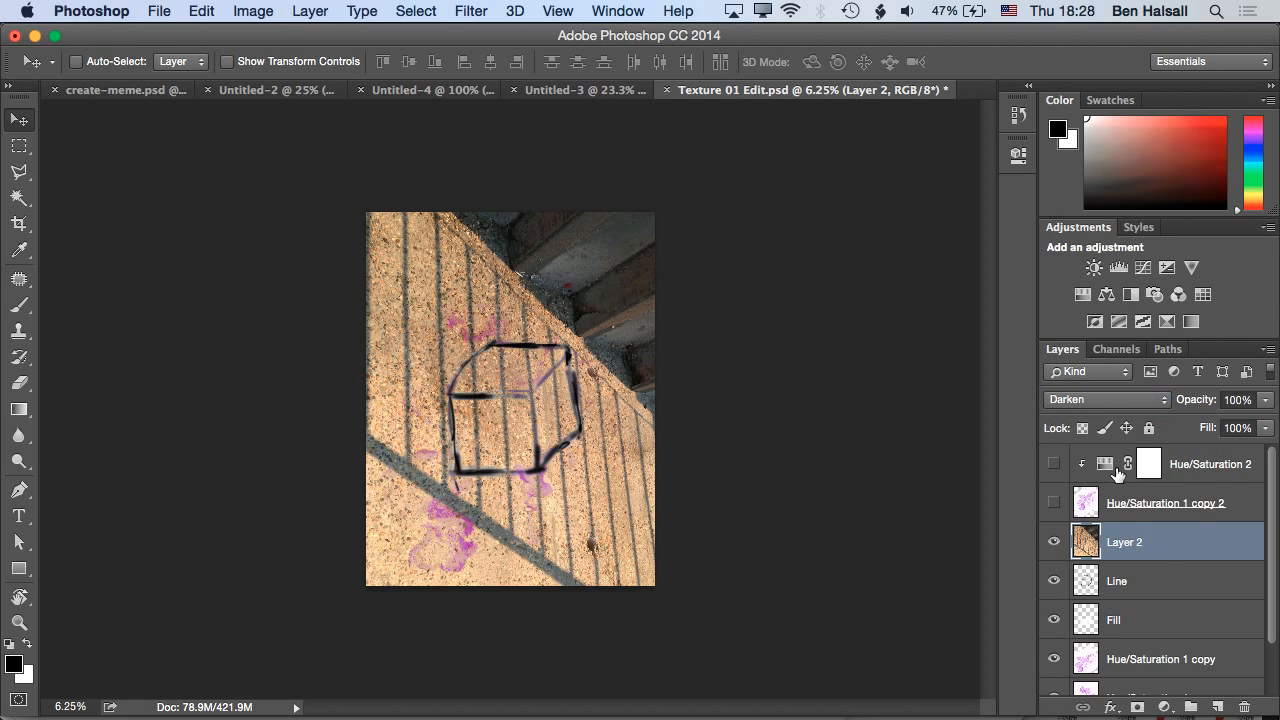
{"action": "left_click", "coordinate": [1099, 401]}
{"action": "left_click", "coordinate": [1095, 417]}
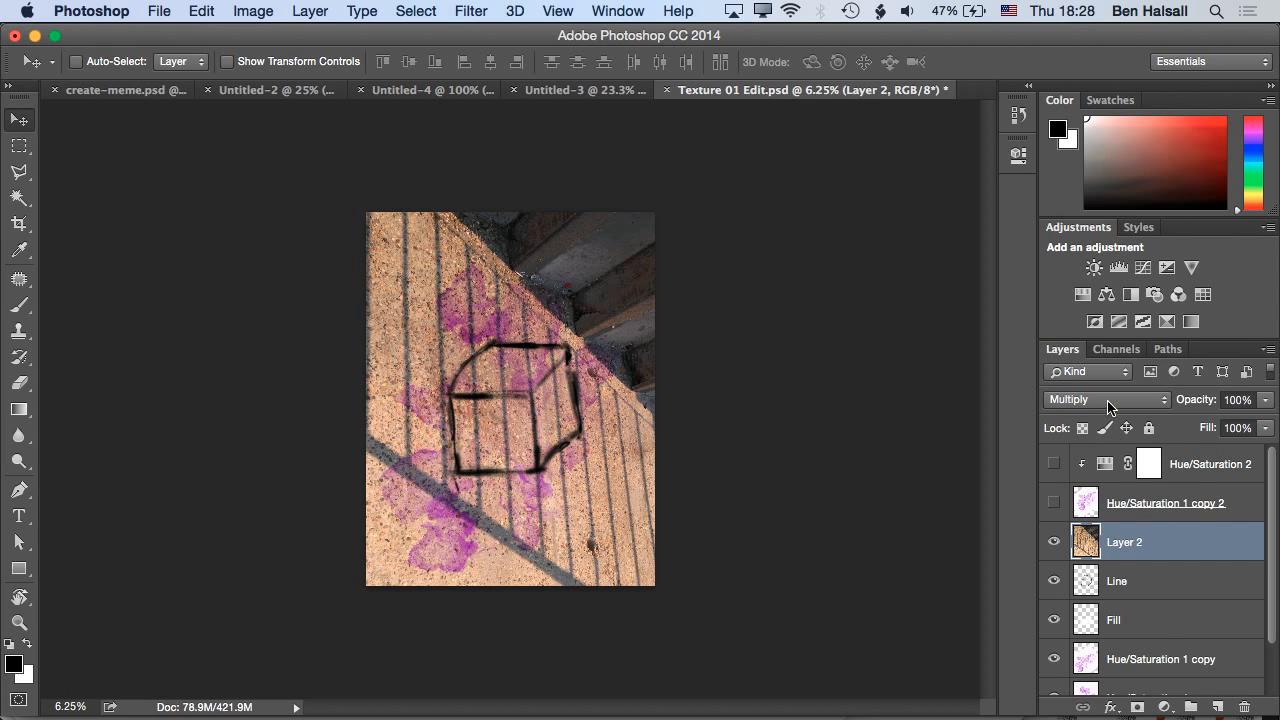
{"action": "key", "text": "super+minus"}
{"action": "key", "text": "super+plus"}
{"action": "key", "text": "super+plus"}
{"action": "key", "text": "super+plus"}
{"action": "key", "text": "super+plus"}
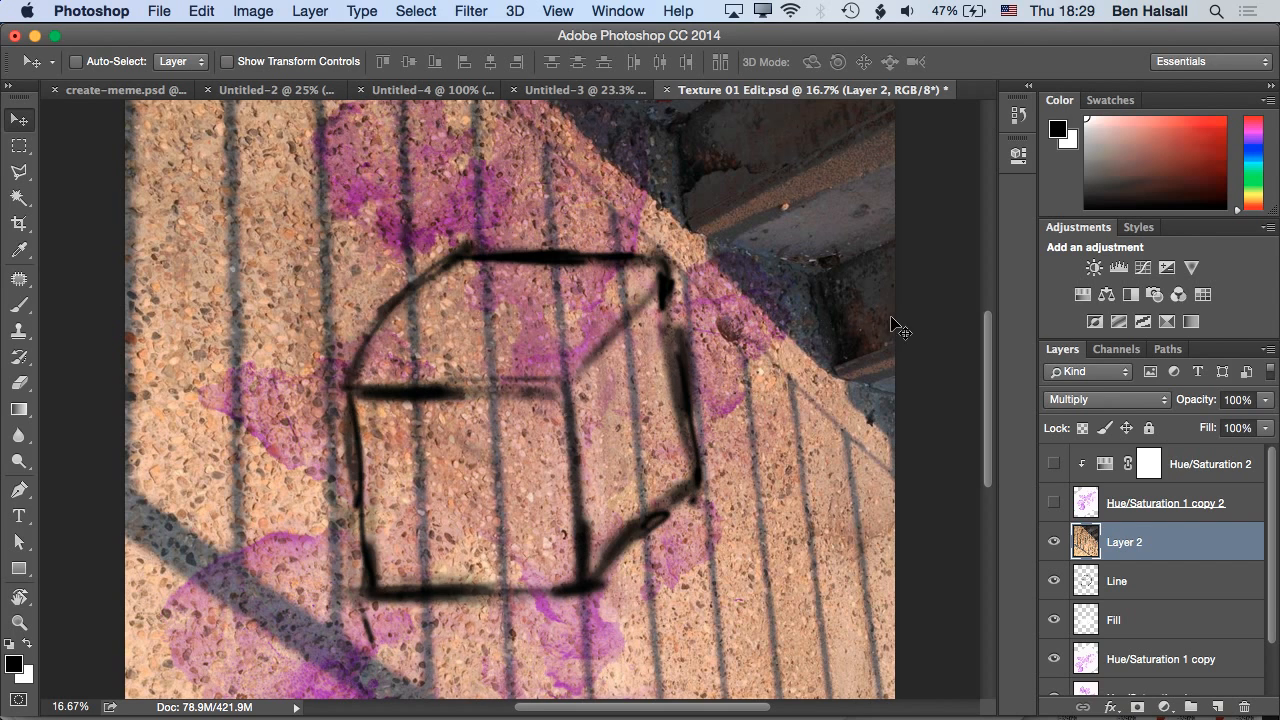
Try the Color Burn, Linear Burn and Darker Color blend modes on Layer 2
{"action": "left_click", "coordinate": [1106, 399]}
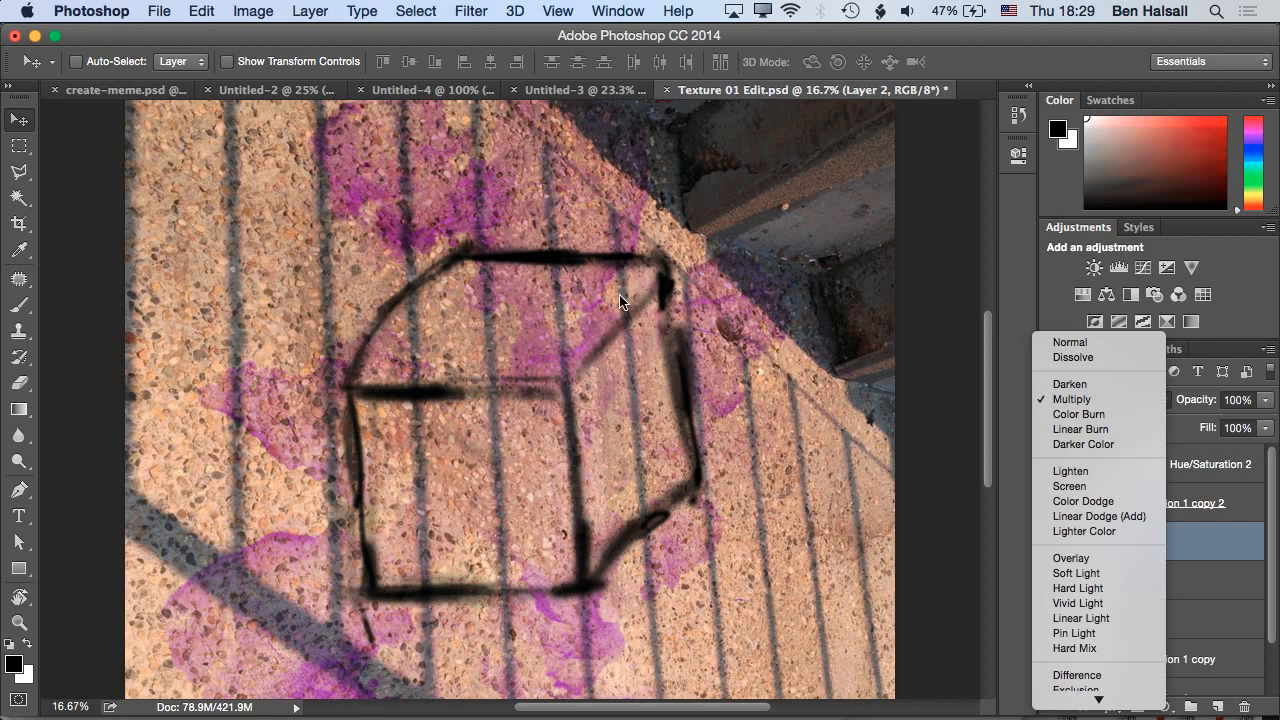
{"action": "left_click", "coordinate": [1087, 427]}
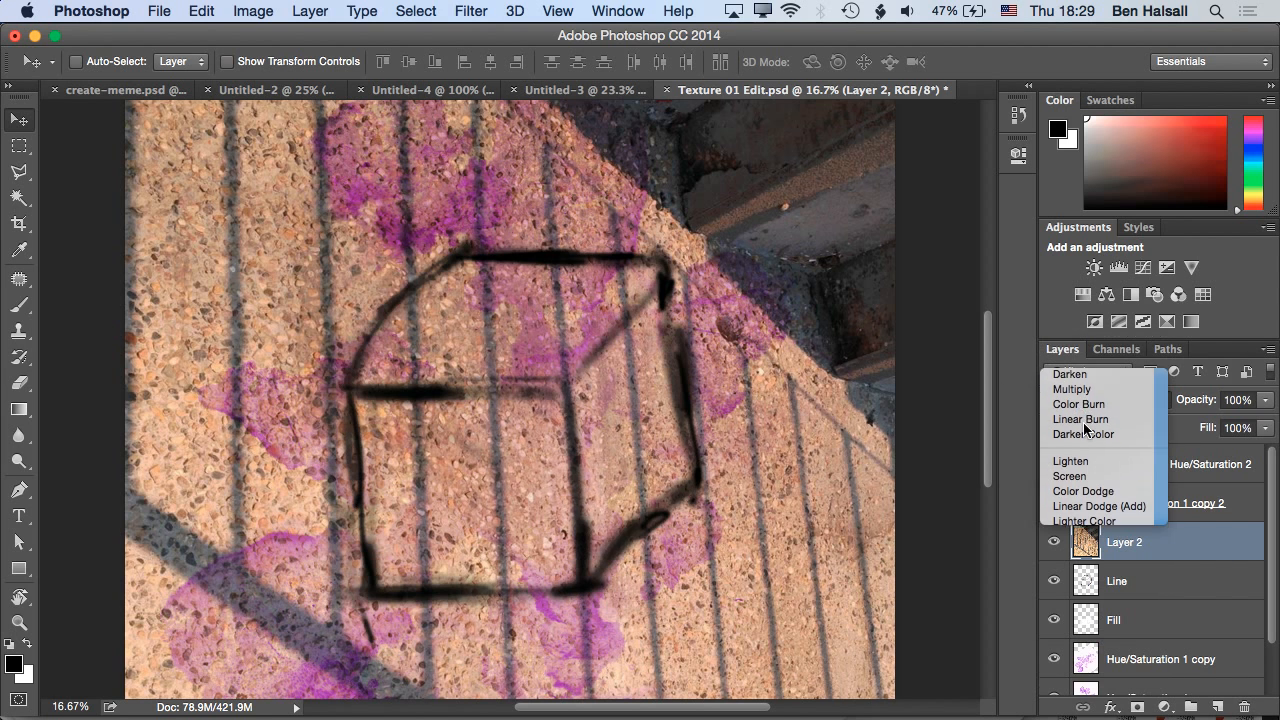
{"action": "key", "text": "super+minus"}
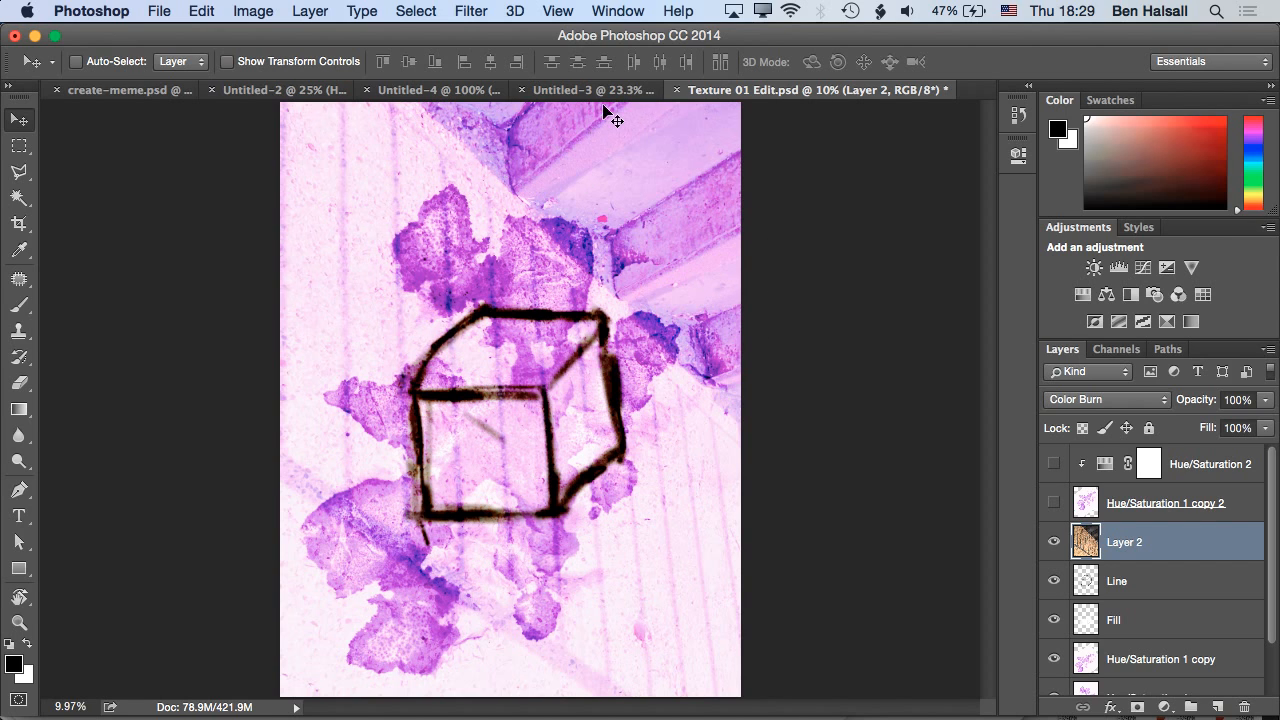
{"action": "left_click", "coordinate": [1100, 404]}
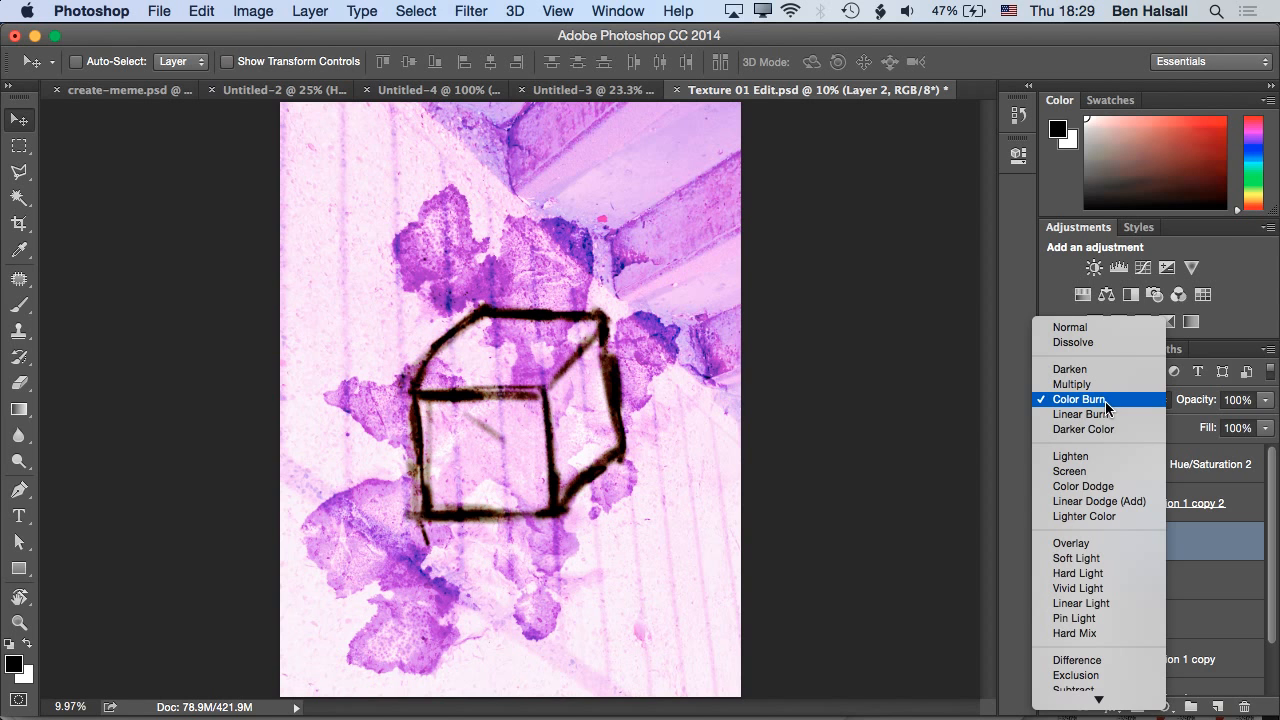
{"action": "left_click", "coordinate": [1102, 418]}
{"action": "left_click", "coordinate": [1102, 410]}
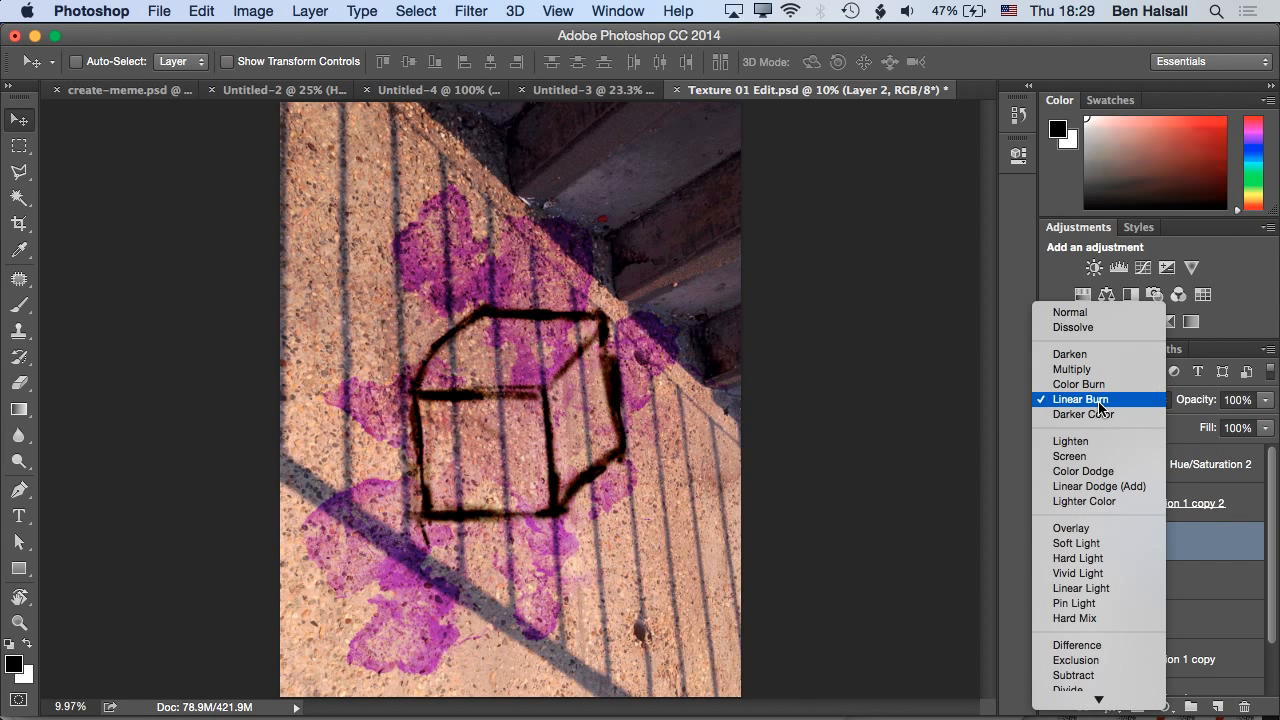
{"action": "left_click", "coordinate": [1101, 414]}
Set Layer 2 to the Lighten blend mode and inspect the photo texture inside the box lines
{"action": "left_click", "coordinate": [1100, 410]}
{"action": "left_click", "coordinate": [1102, 432]}
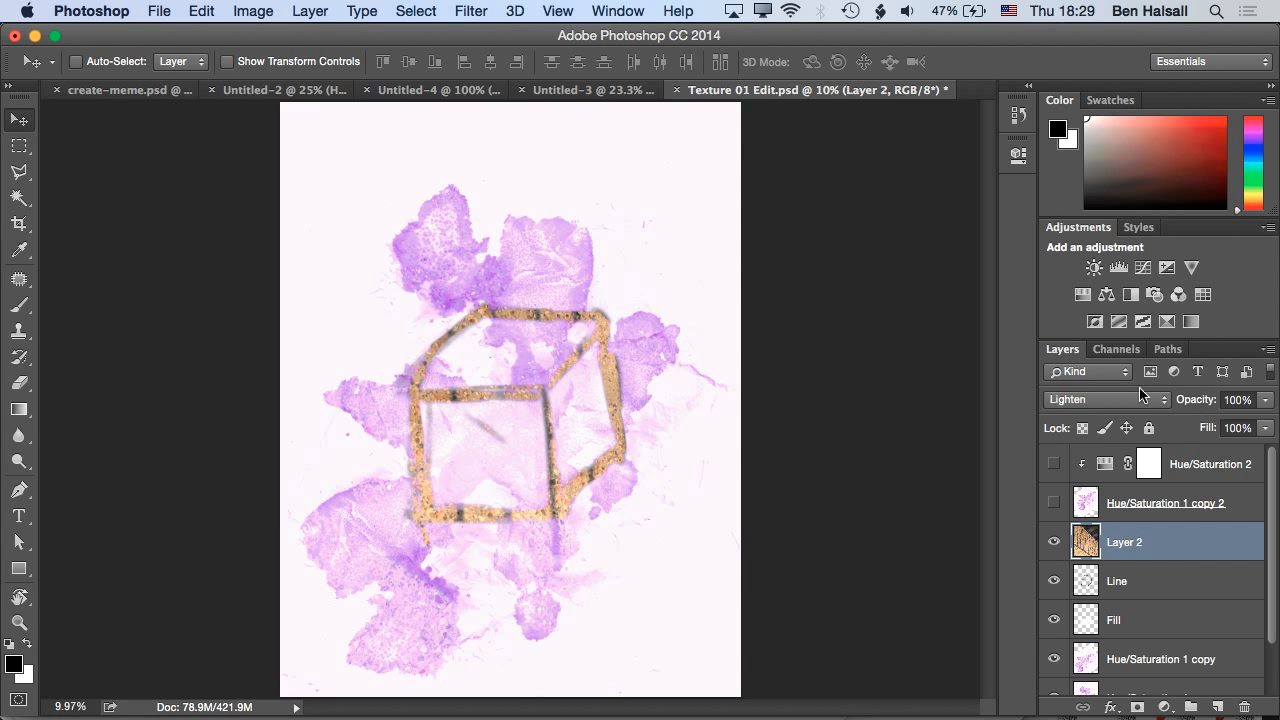
{"action": "key", "text": "super+equal"}
{"action": "key", "text": "super+equal"}
{"action": "key", "text": "super+equal"}
{"action": "key", "text": "super+equal"}
{"action": "key", "text": "super+equal"}
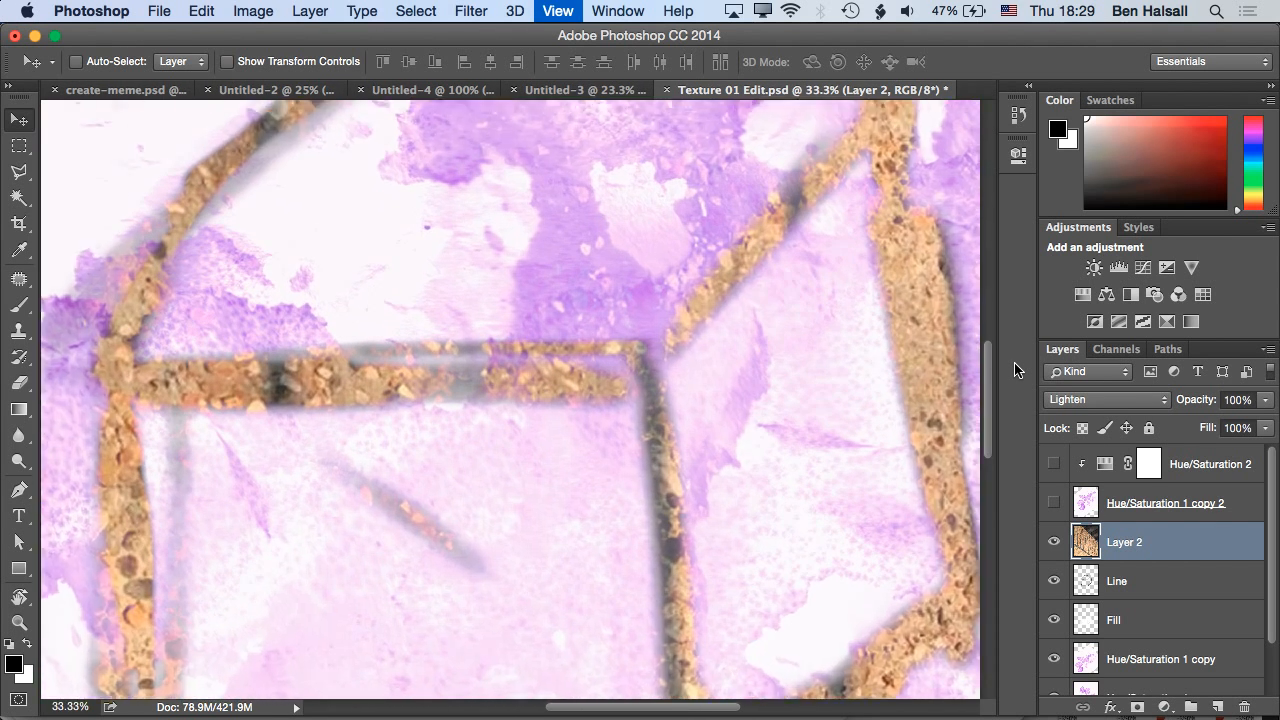
Rename Layer 2, the concrete photo layer, as Steps & Rails
{"action": "scroll", "coordinate": [587, 399], "scroll_direction": "left", "scroll_amount": 5}
{"action": "scroll", "coordinate": [587, 399], "scroll_direction": "down", "scroll_amount": 2}
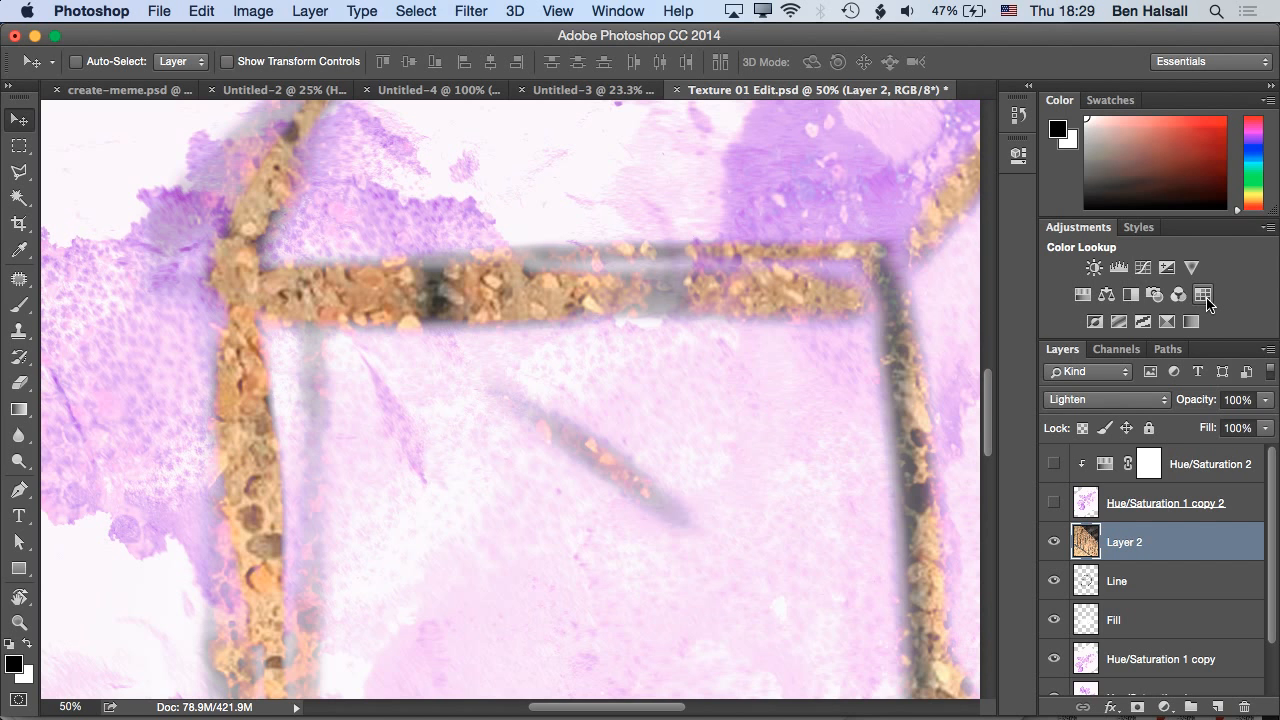
{"action": "key", "text": "super+0"}
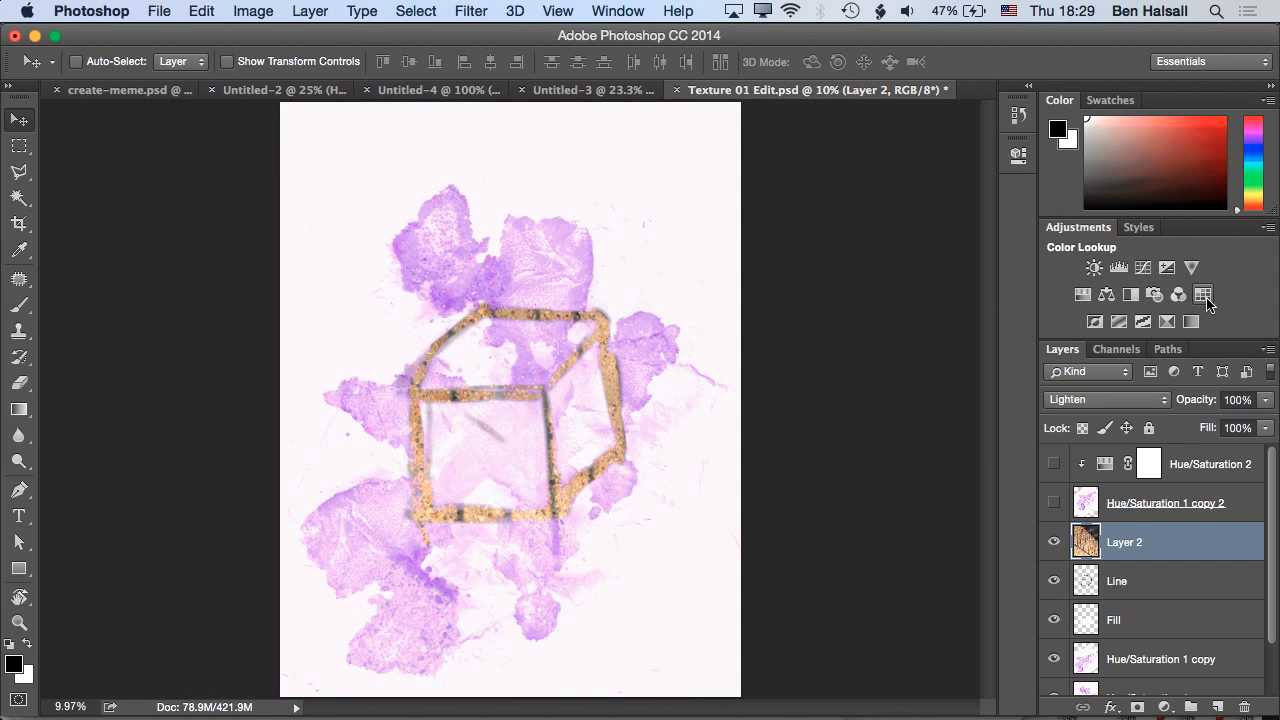
{"action": "double_click", "coordinate": [1126, 543]}
{"action": "type", "text": "Steps & Rails"}
{"action": "key", "text": "Return"}
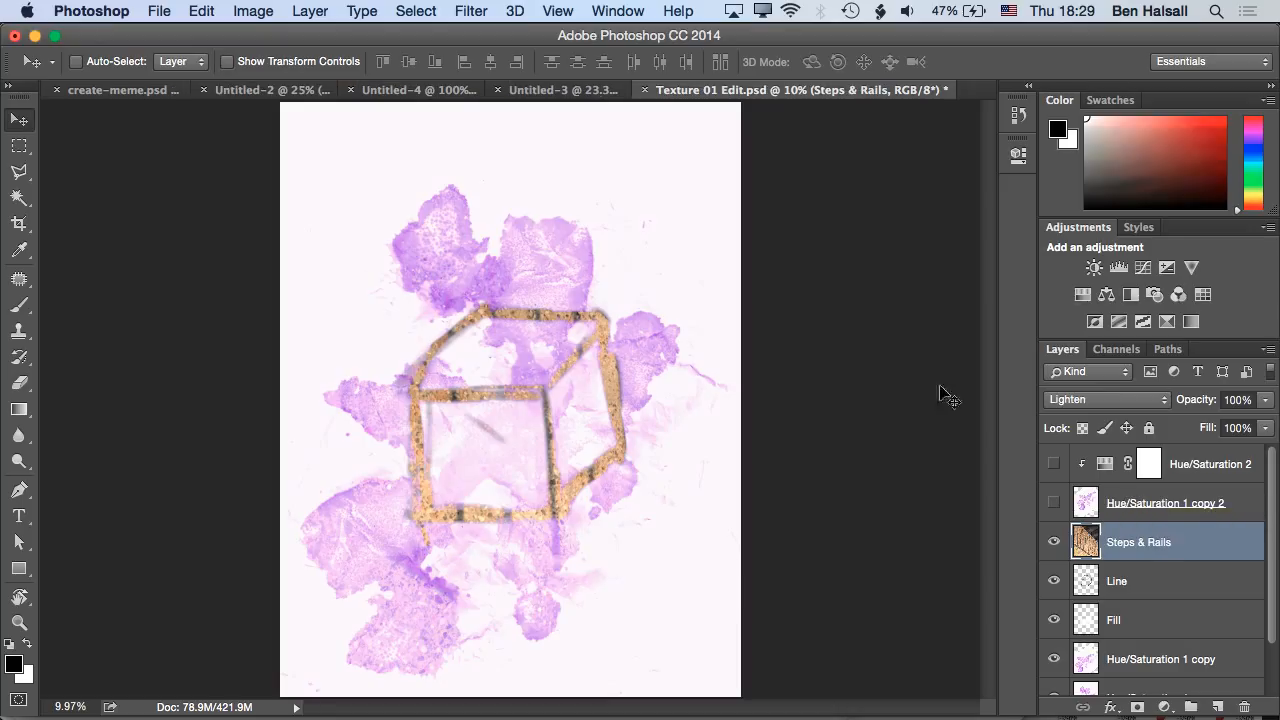
Compare the Normal, Lighten and Screen blend modes on the Steps & Rails layer
{"action": "left_click", "coordinate": [1087, 399]}
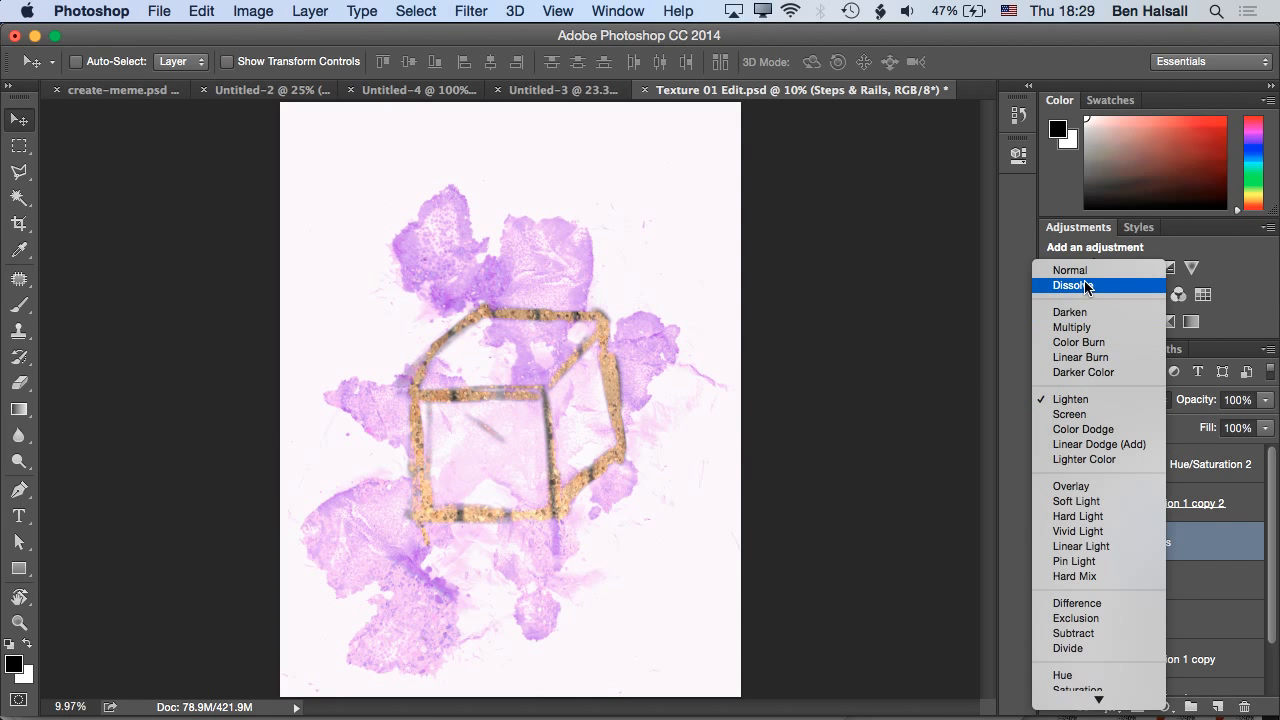
{"action": "left_click", "coordinate": [1080, 270]}
{"action": "left_click", "coordinate": [1100, 400]}
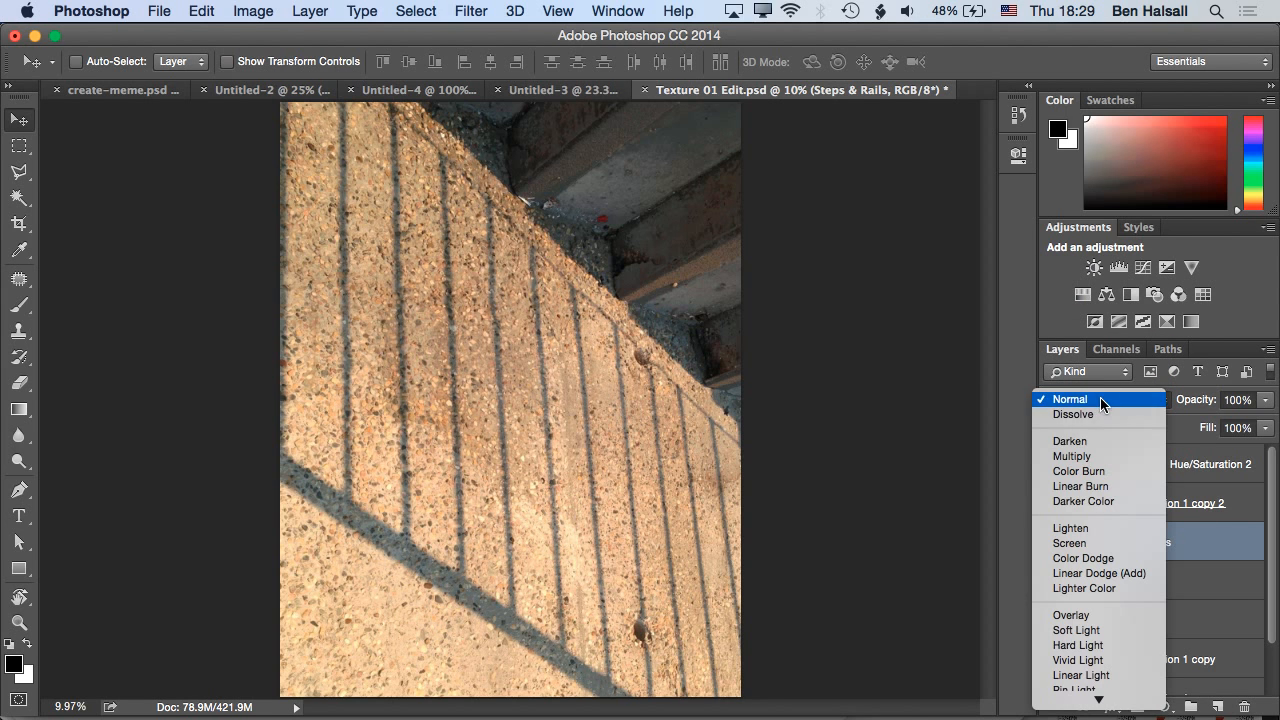
{"action": "left_click", "coordinate": [1099, 529]}
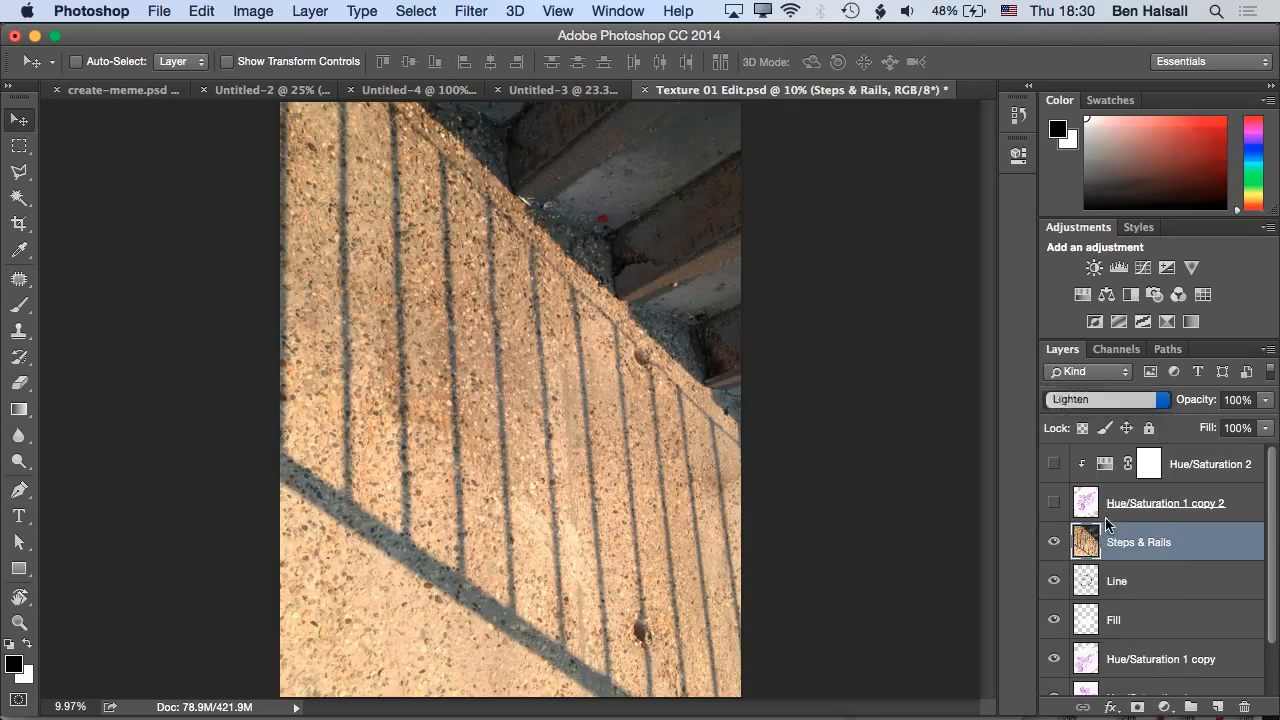
{"action": "left_click", "coordinate": [1091, 400]}
{"action": "left_click", "coordinate": [1096, 416]}
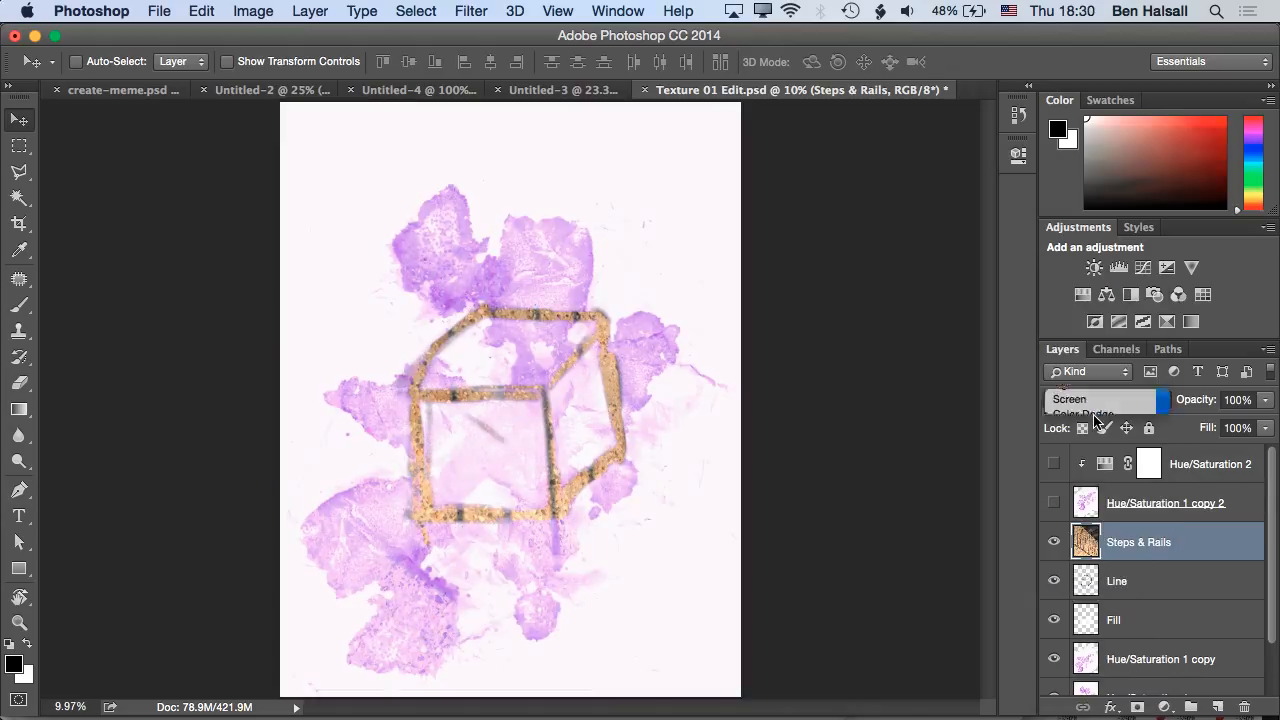
Try the Color Dodge, Linear Dodge (Add) and Overlay blend modes on the Steps & Rails layer
{"action": "left_click", "coordinate": [1099, 400]}
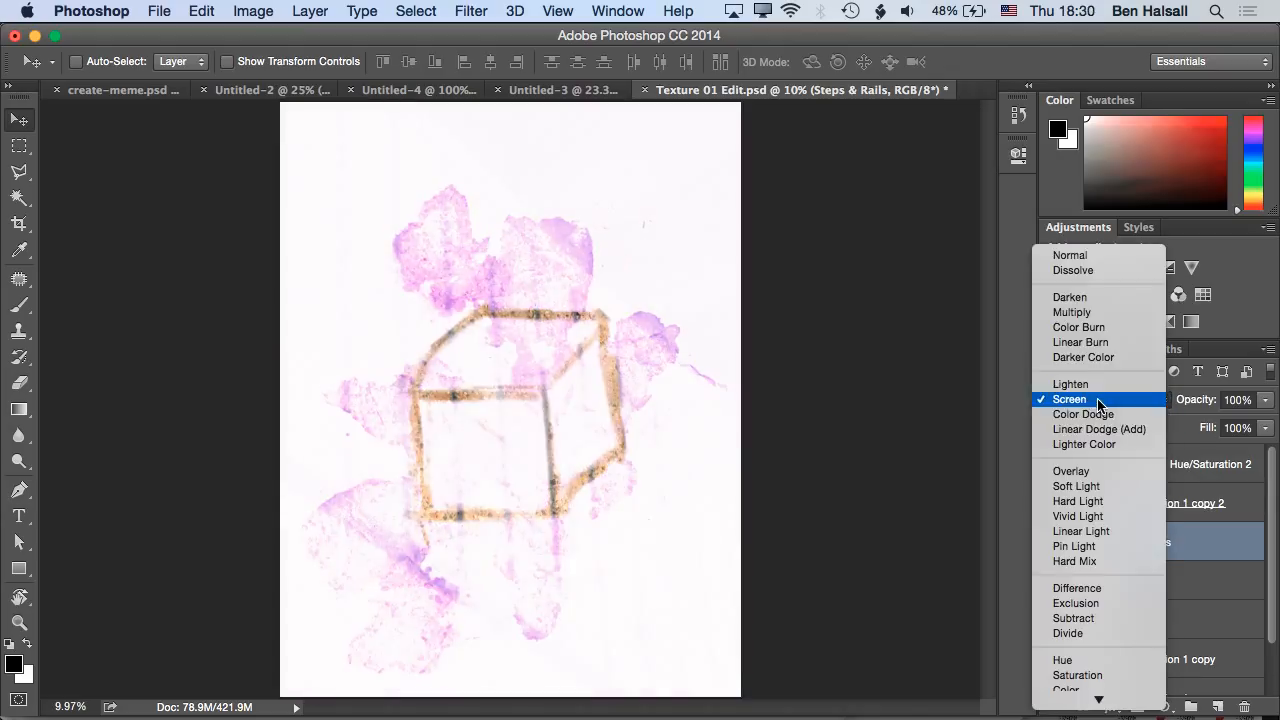
{"action": "left_click", "coordinate": [1099, 414]}
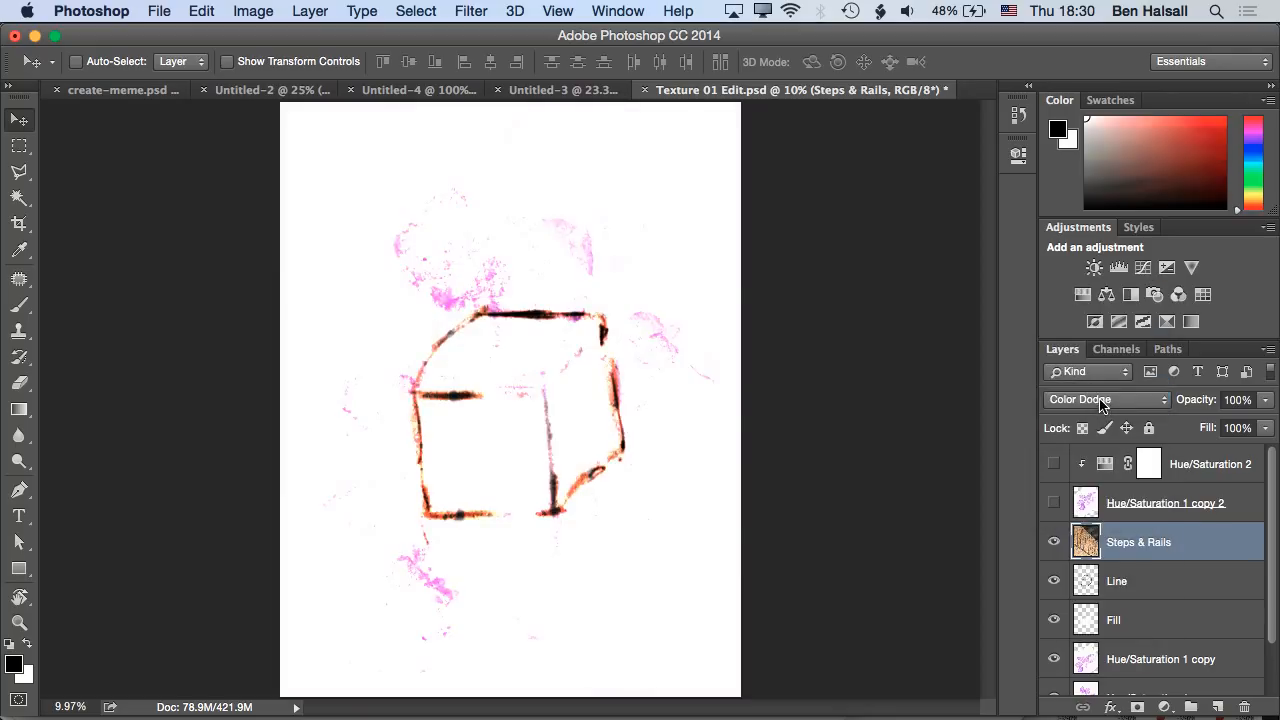
{"action": "left_click", "coordinate": [1107, 402]}
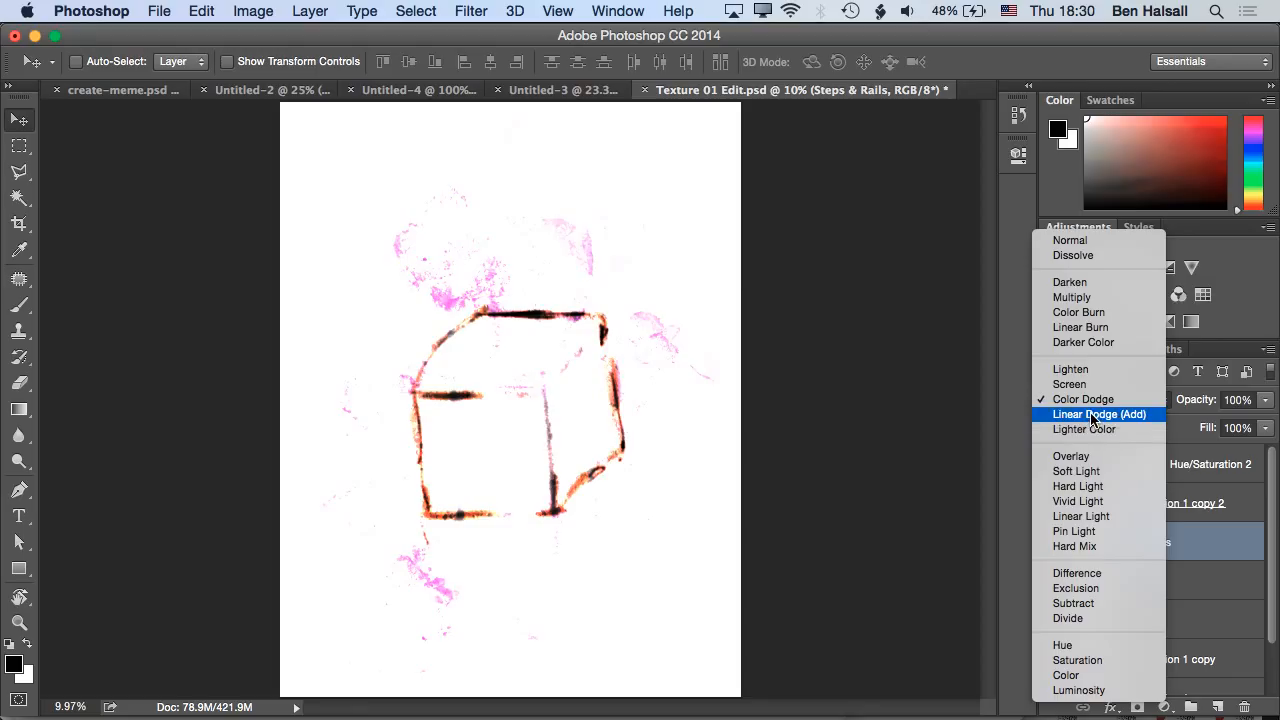
{"action": "left_click", "coordinate": [1093, 414]}
{"action": "left_click", "coordinate": [1090, 402]}
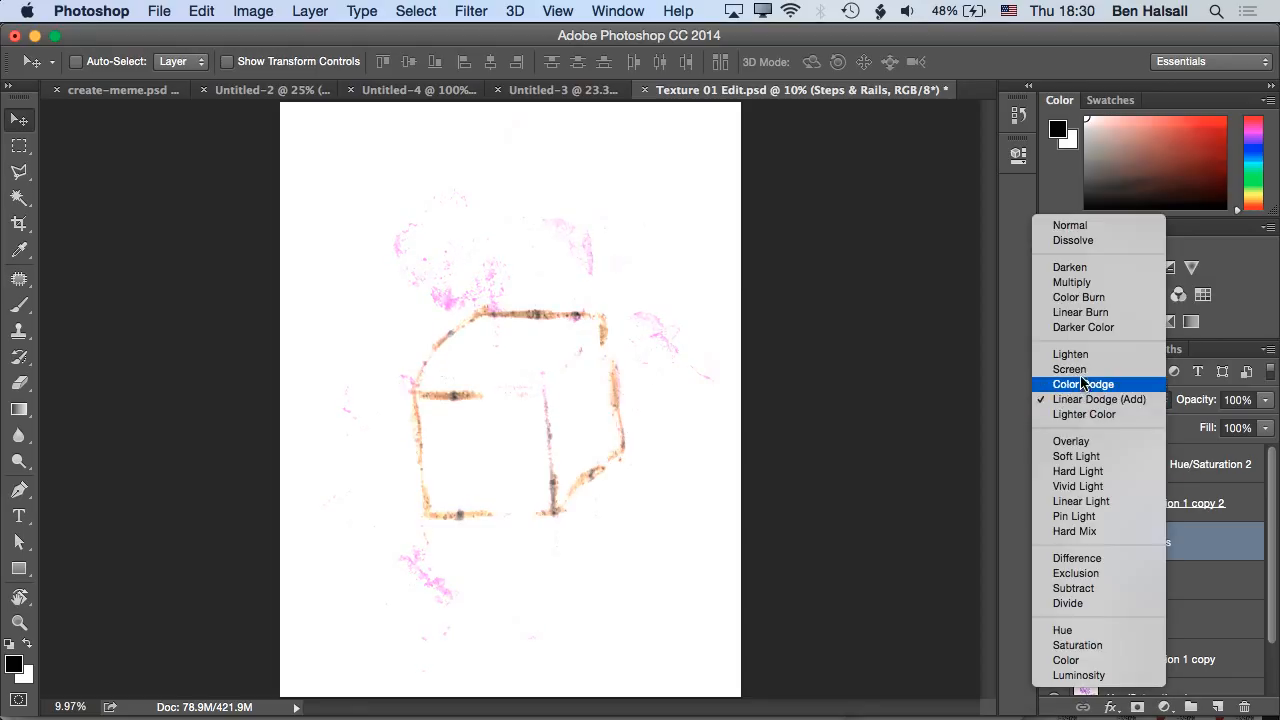
{"action": "left_click", "coordinate": [1090, 443]}
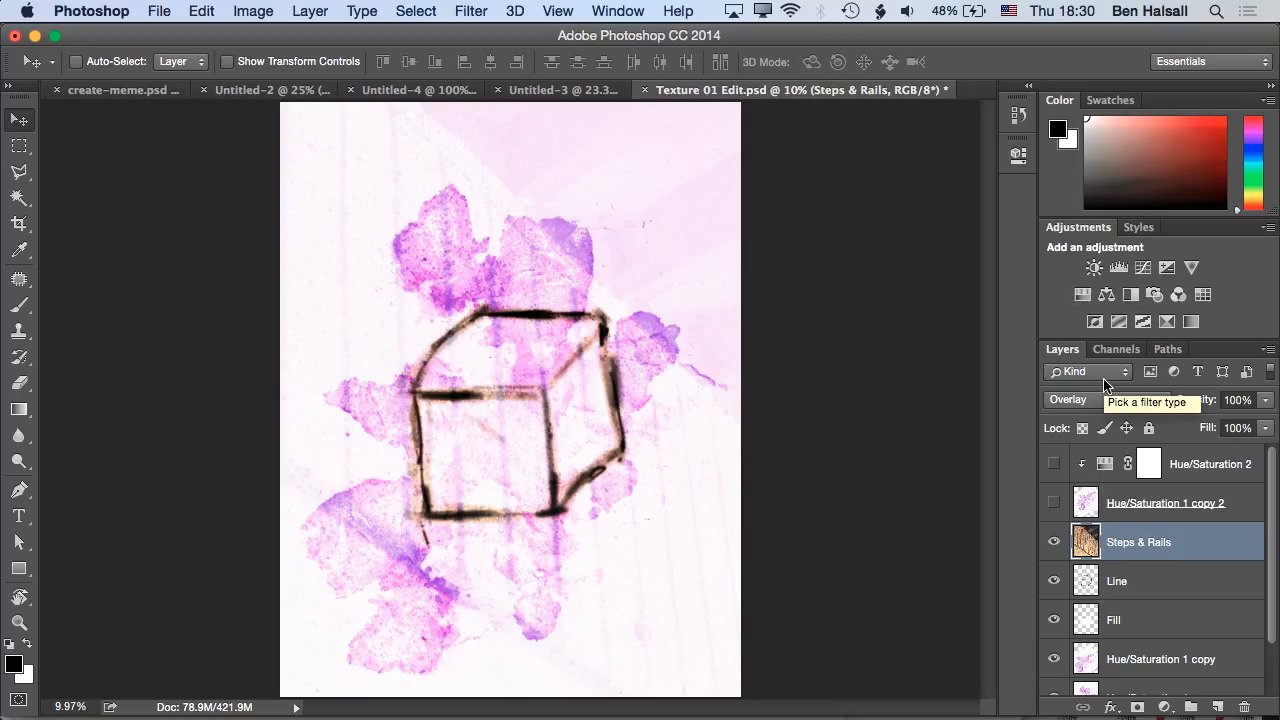
Switch to the Untitled-3 document and make Layer 3, the grey looped-fibre texture, the active layer
{"action": "left_click", "coordinate": [584, 92]}
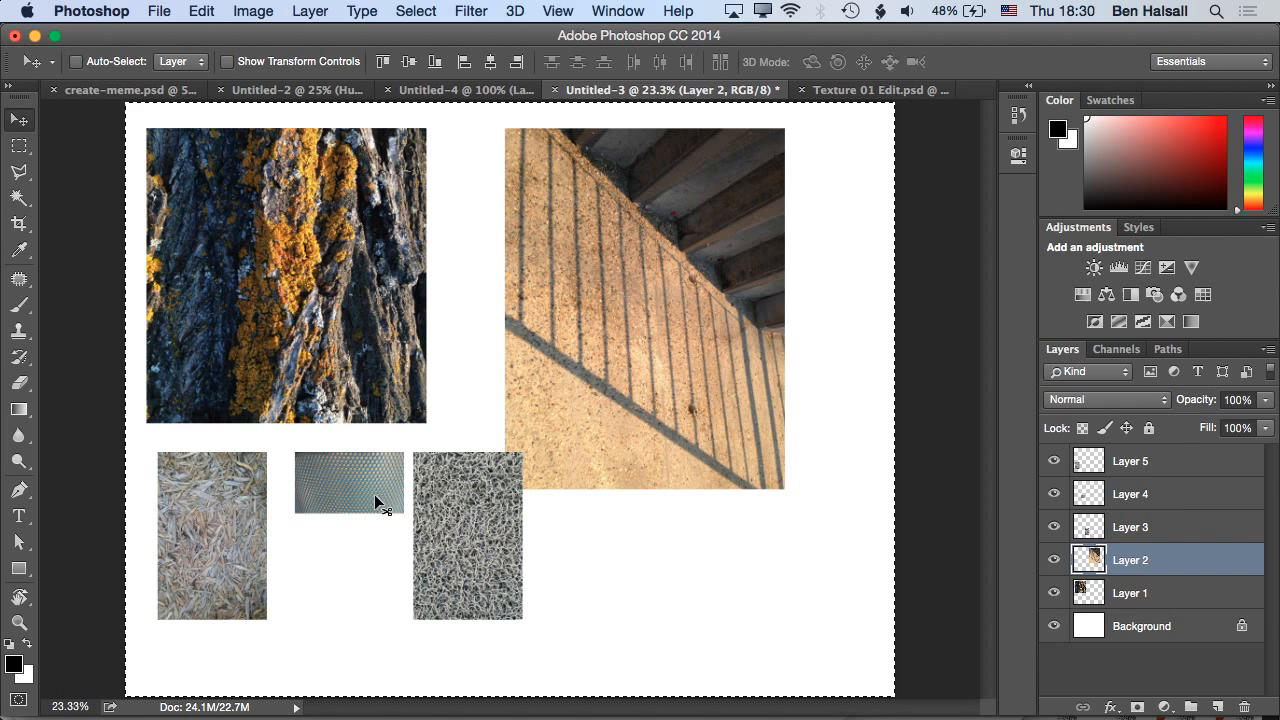
{"action": "key", "text": "b"}
{"action": "key", "text": "v"}
{"action": "key", "text": "Up"}
{"action": "left_click", "coordinate": [458, 530], "text": "ctrl"}
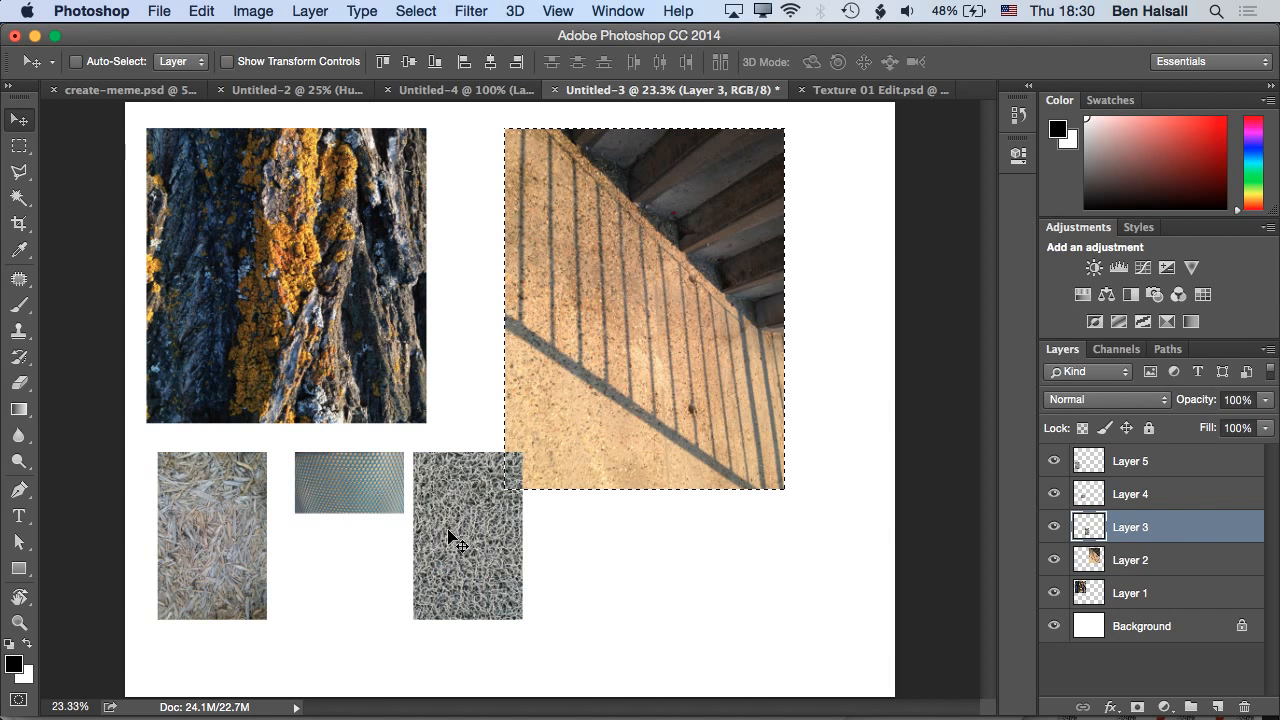
{"action": "key", "text": "super+d"}
{"action": "key", "text": "super+v"}
{"action": "key", "text": "super+z"}
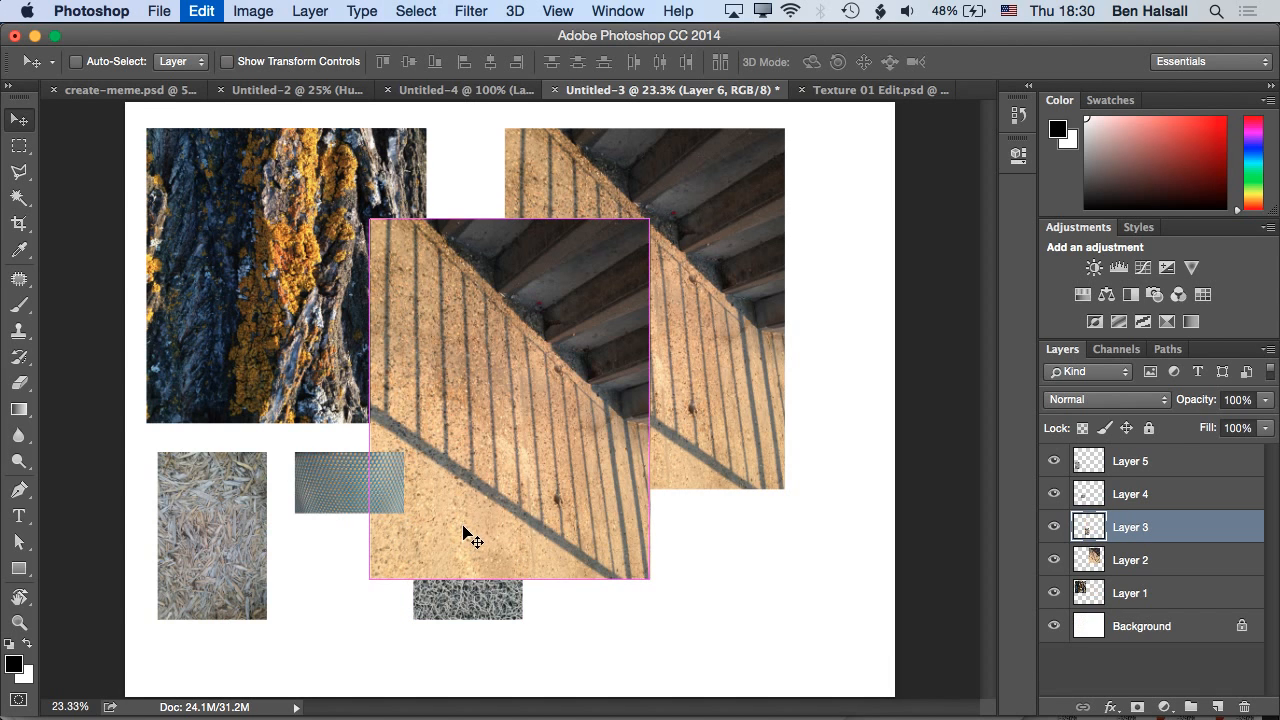
Copy the looped-fibre texture from Layer 3 and paste it into Texture 01 Edit.psd above Steps & Rails
{"action": "key", "text": "super+a"}
{"action": "left_click_drag", "start_coordinate": [465, 525], "coordinate": [467, 528]}
{"action": "key", "text": "super+c"}
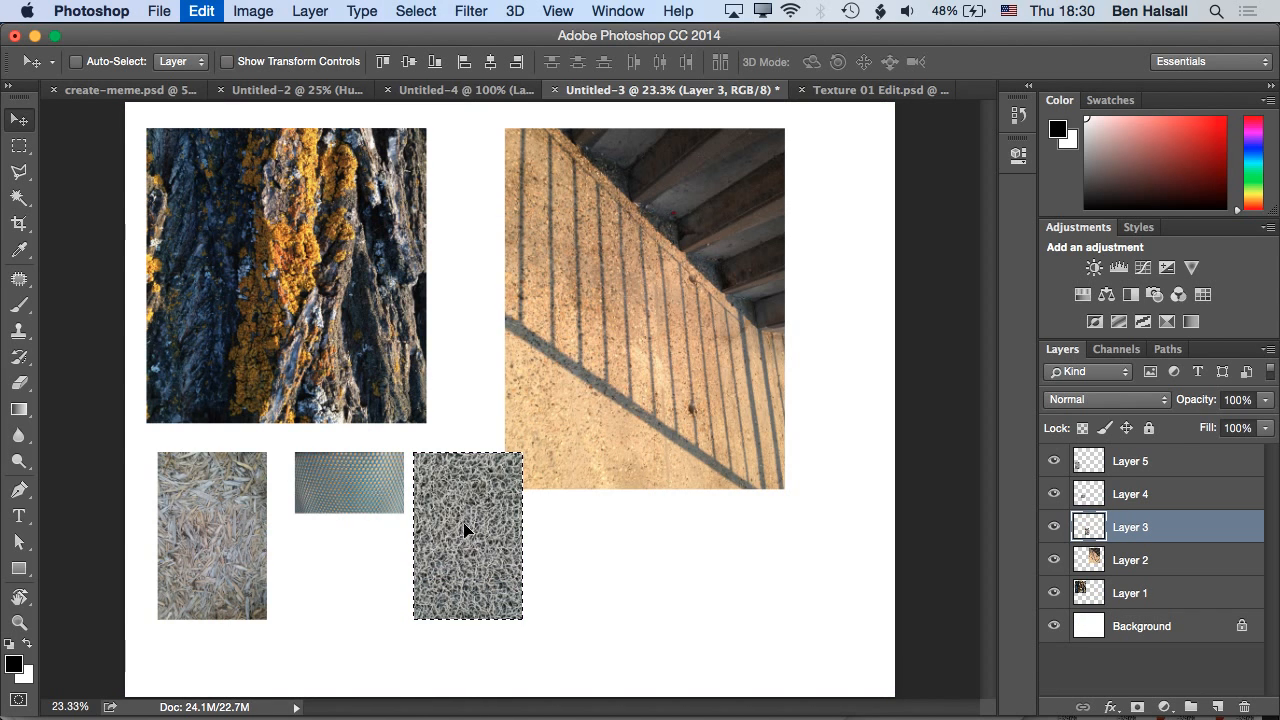
{"action": "left_click", "coordinate": [851, 89]}
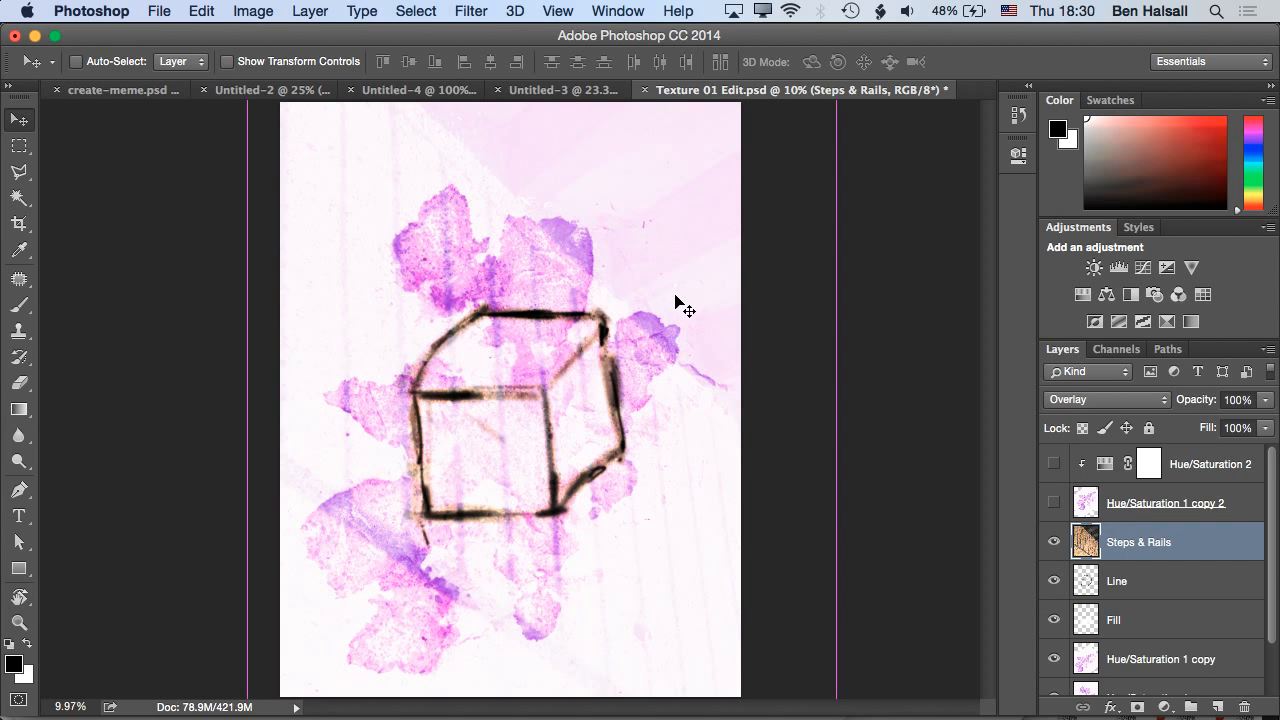
{"action": "key", "text": "super+v"}
{"action": "left_click", "coordinate": [800, 368]}
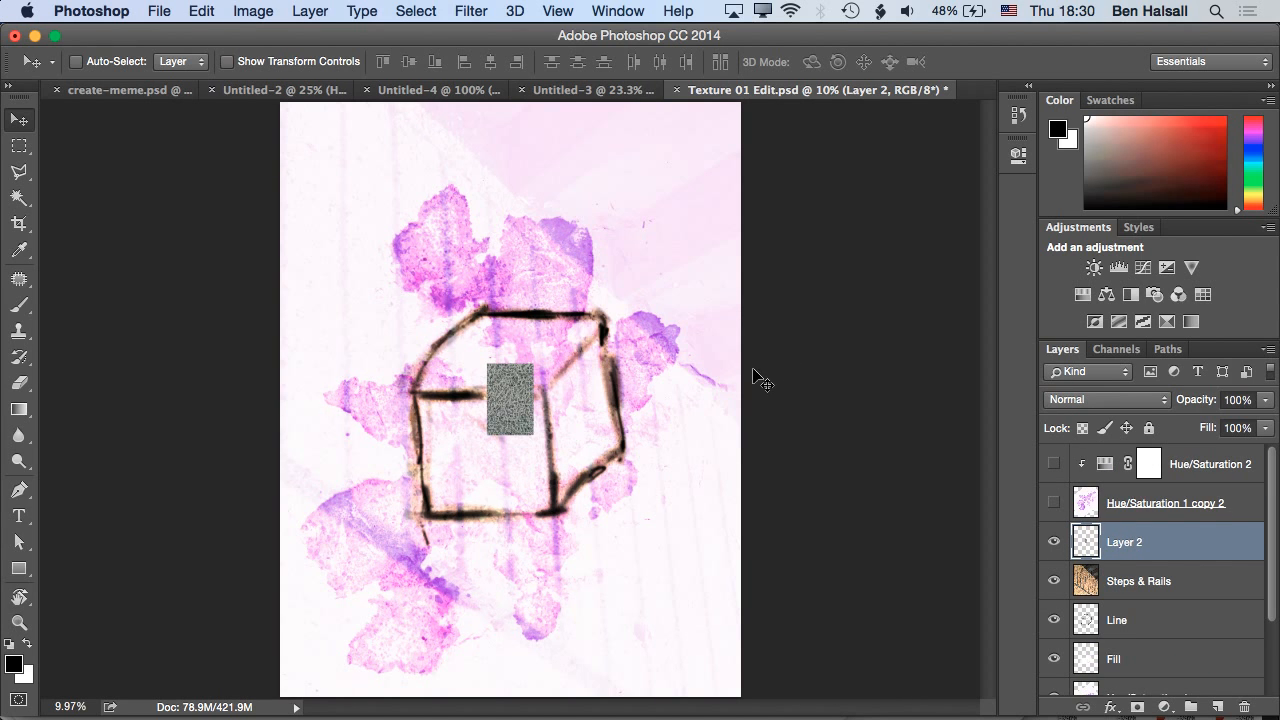
Scale the pasted fibre texture to about 1000% and position it so it covers the whole canvas
{"action": "key", "text": "super+t"}
{"action": "left_click_drag", "start_coordinate": [537, 366], "coordinate": [751, 57]}
{"action": "left_click_drag", "start_coordinate": [487, 433], "coordinate": [284, 676]}
{"action": "left_click_drag", "start_coordinate": [431, 393], "coordinate": [424, 384]}
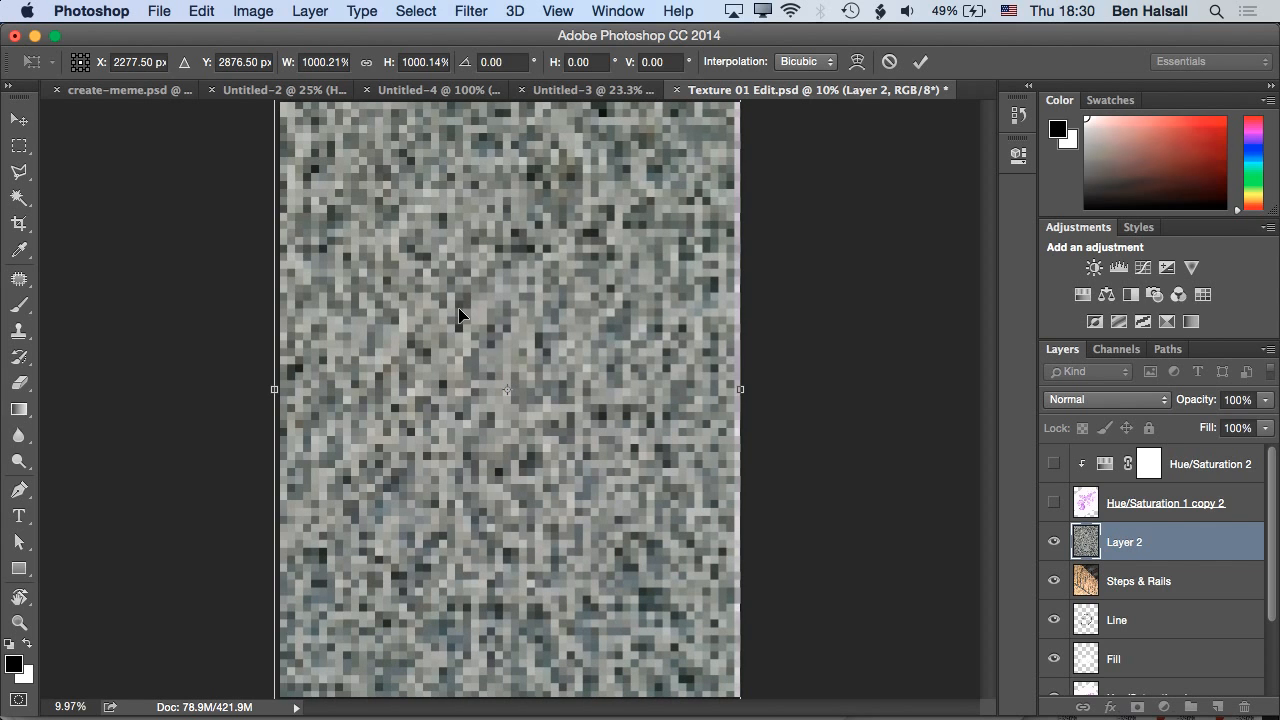
{"action": "key", "text": "Return"}
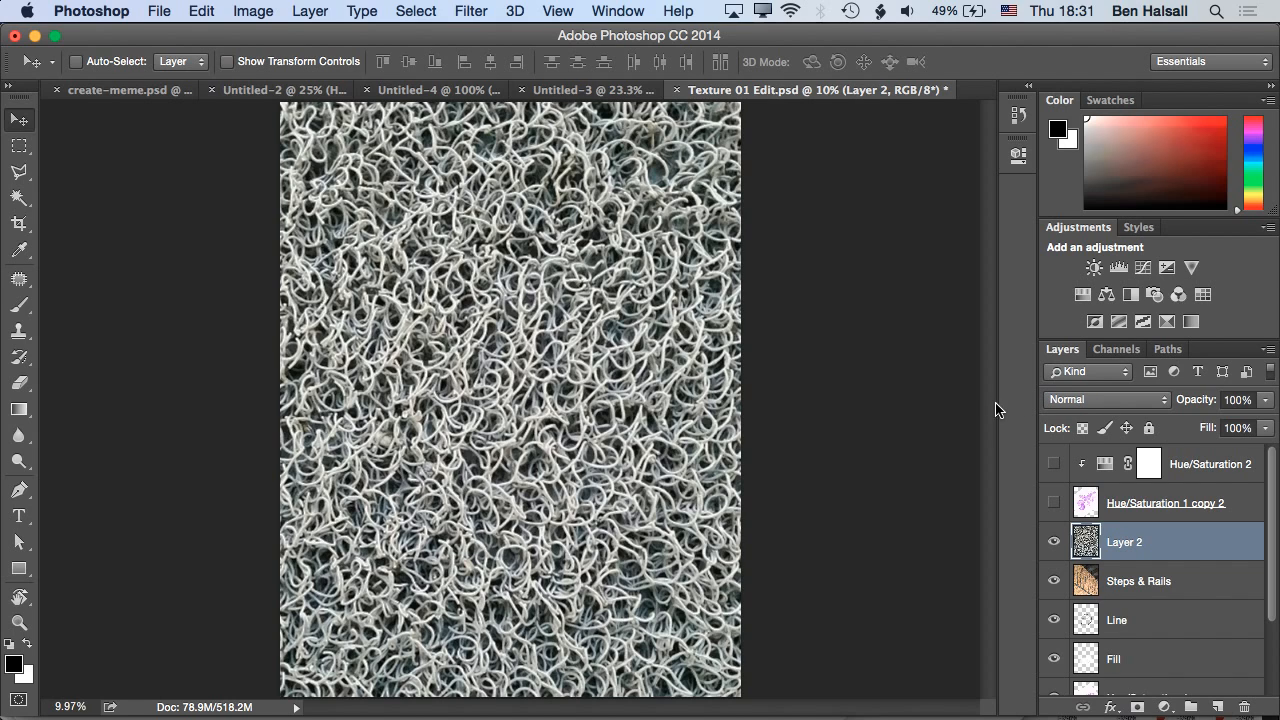
Try Darken on Layer 2, then set its blend mode to Lighten and inspect the fibre texture on the box lines
{"action": "left_click", "coordinate": [1073, 398]}
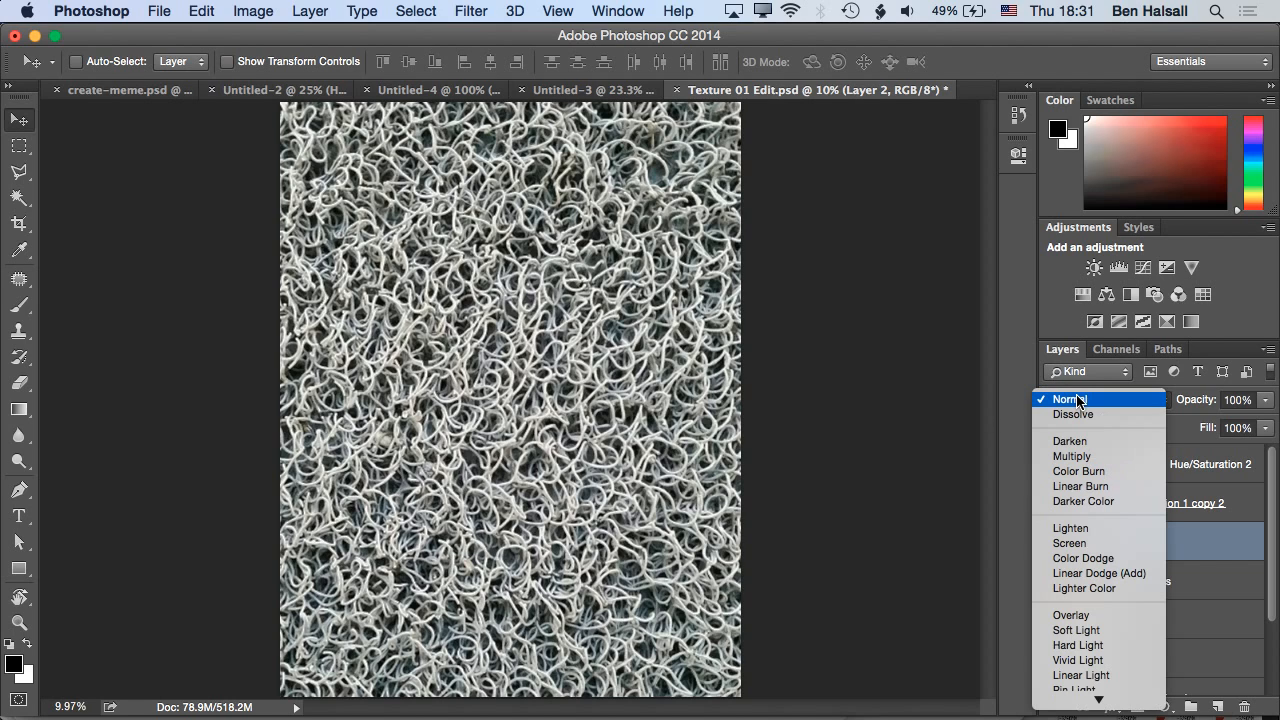
{"action": "left_click", "coordinate": [1085, 441]}
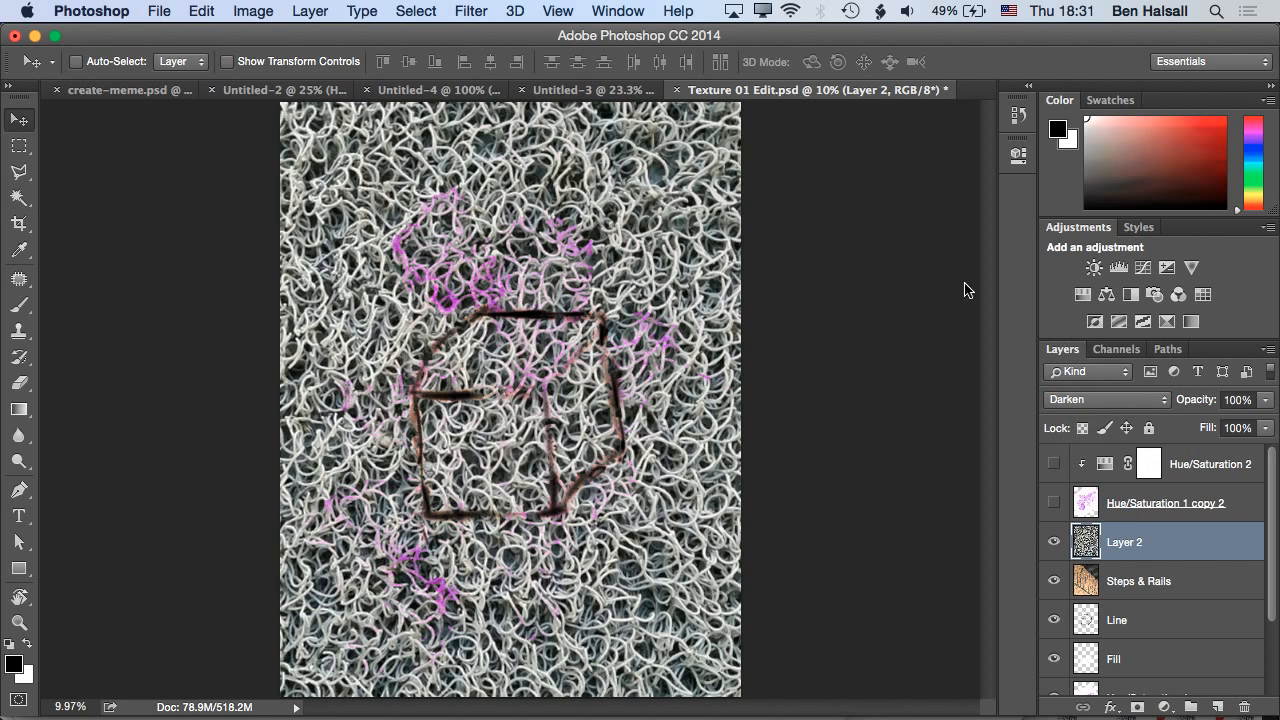
{"action": "left_click", "coordinate": [1101, 400]}
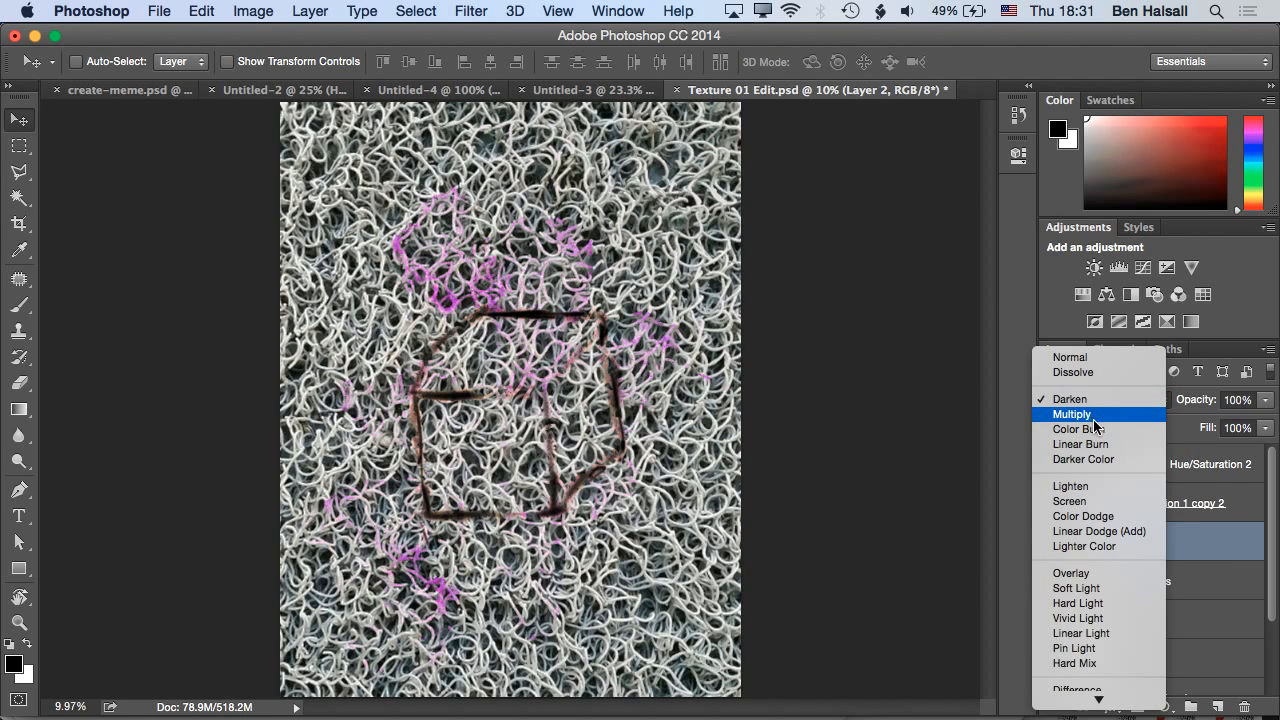
{"action": "left_click", "coordinate": [1093, 486]}
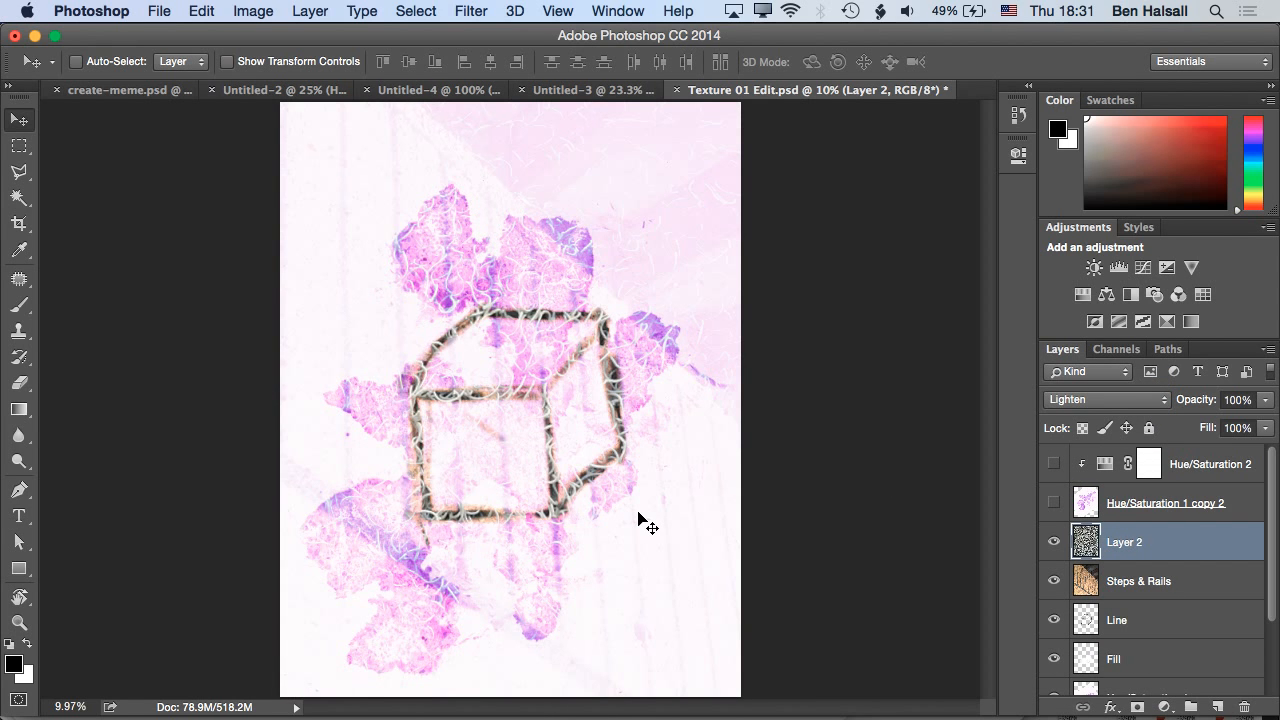
{"action": "key", "text": "super+1"}
{"action": "key", "text": "super+minus"}
{"action": "key", "text": "super+minus"}
{"action": "key", "text": "super+minus"}
{"action": "key", "text": "super+minus"}
{"action": "key", "text": "super+minus"}
{"action": "key", "text": "super+minus"}
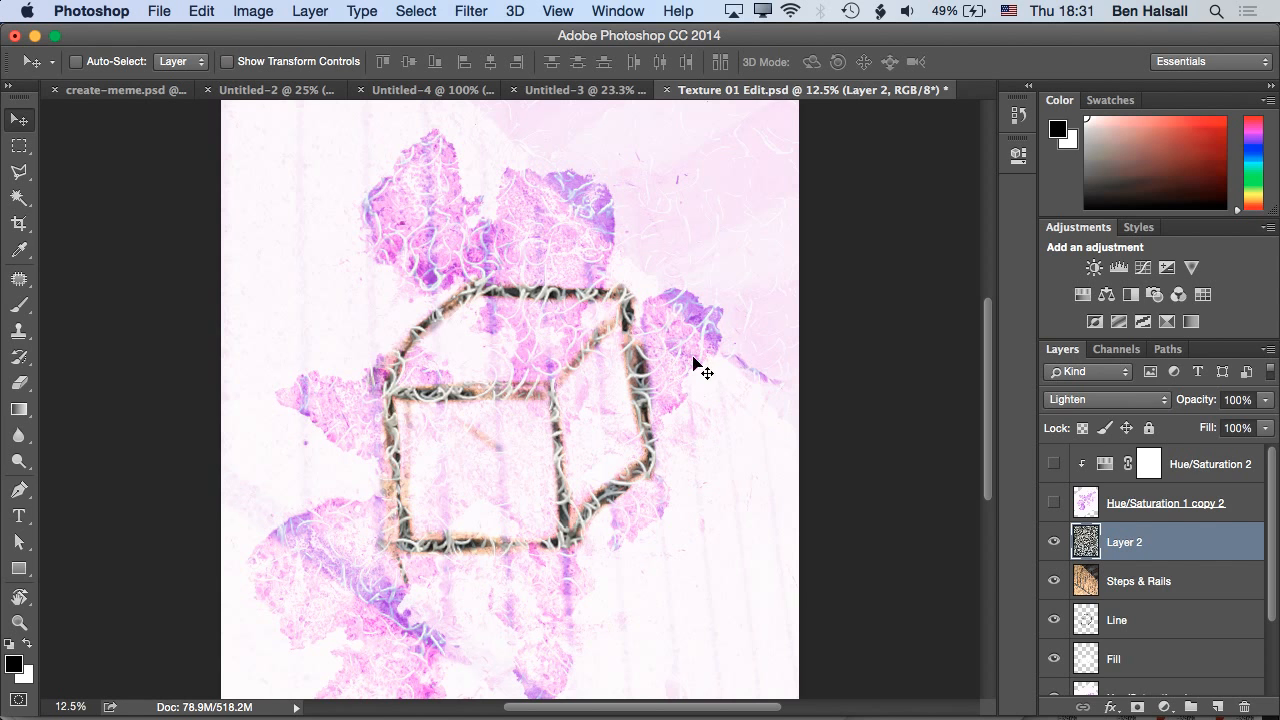
Set the Steps & Rails layer to the Normal blend mode and hide it
{"action": "left_click", "coordinate": [1135, 580]}
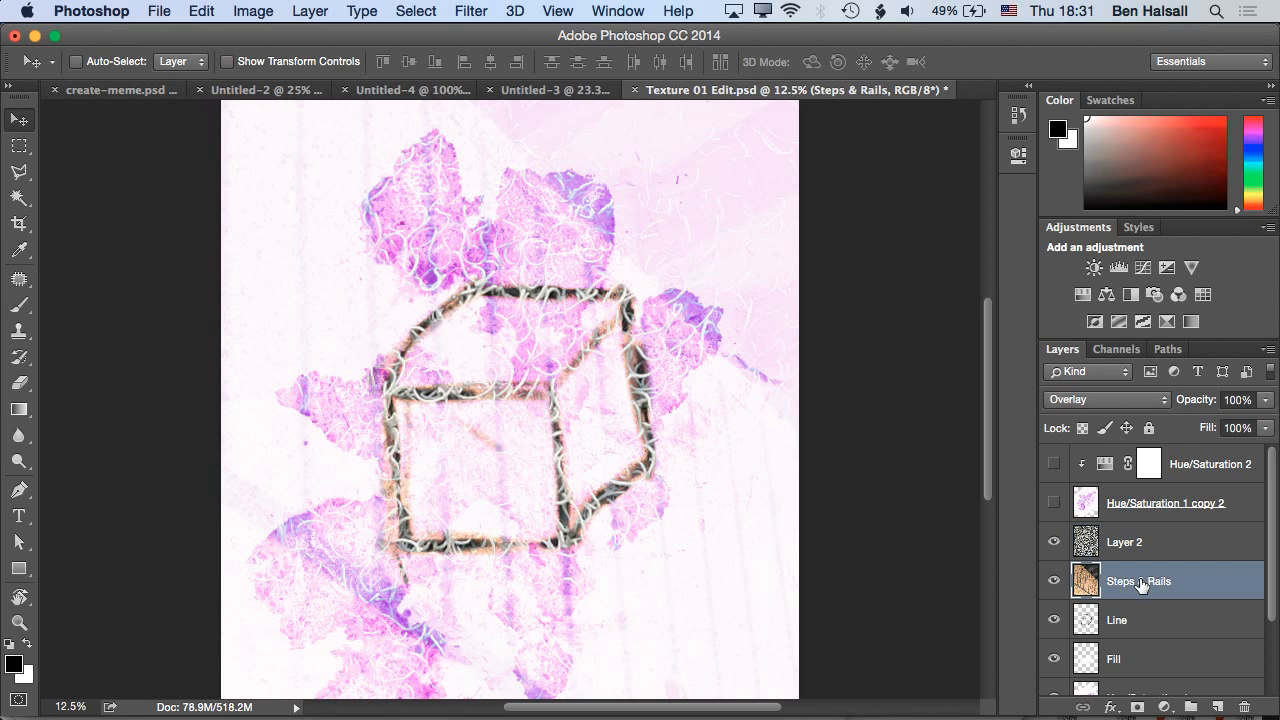
{"action": "left_click", "coordinate": [1105, 399]}
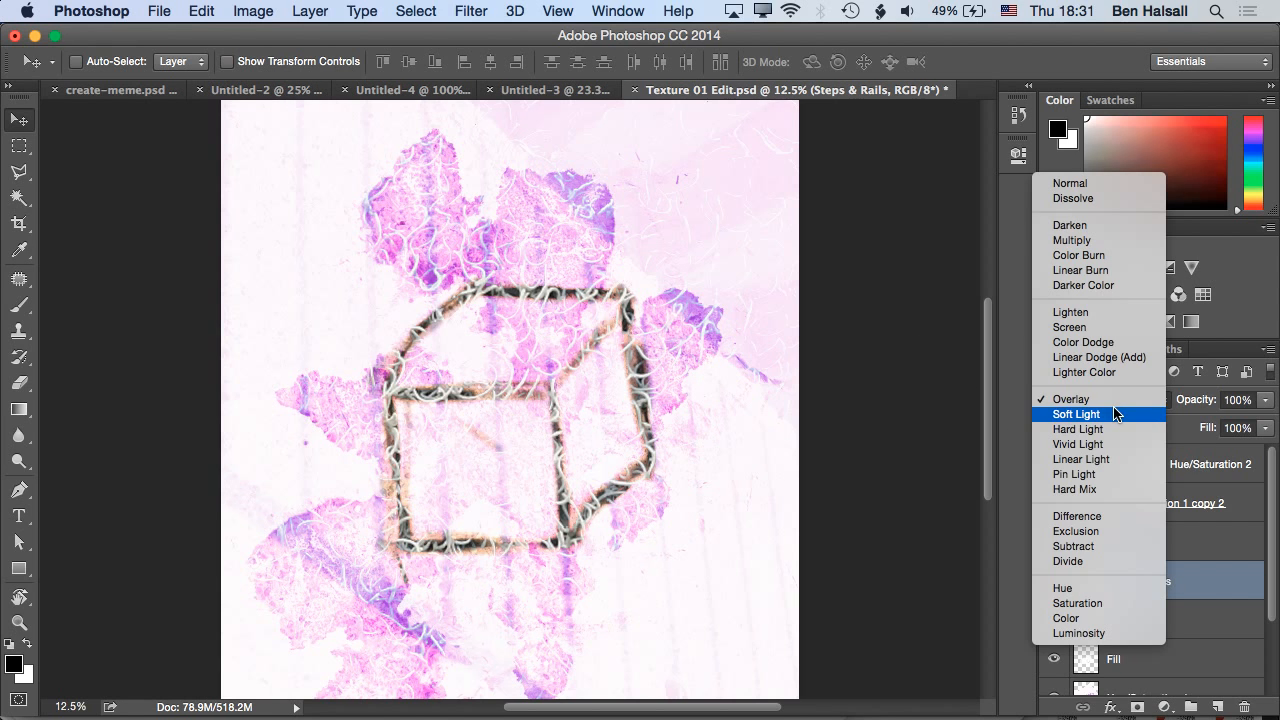
{"action": "left_click", "coordinate": [1106, 205]}
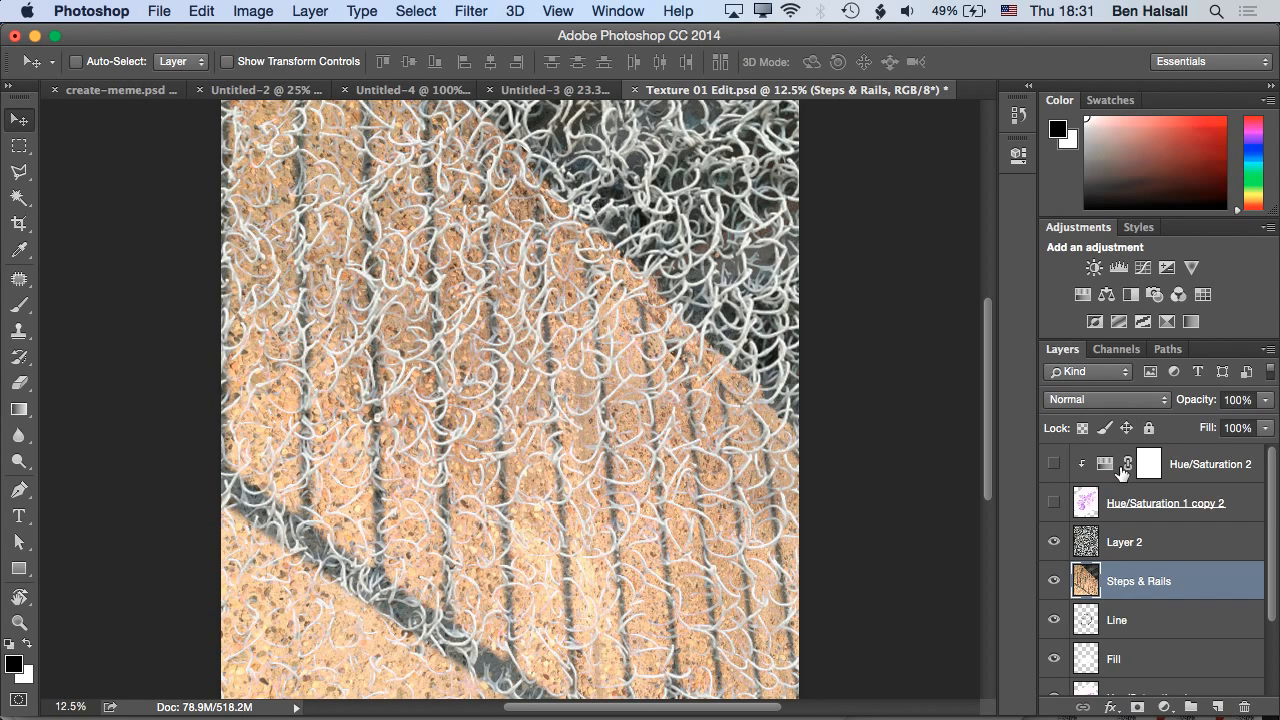
{"action": "left_click", "coordinate": [1139, 546]}
{"action": "left_click", "coordinate": [1134, 584]}
{"action": "left_click", "coordinate": [1054, 581]}
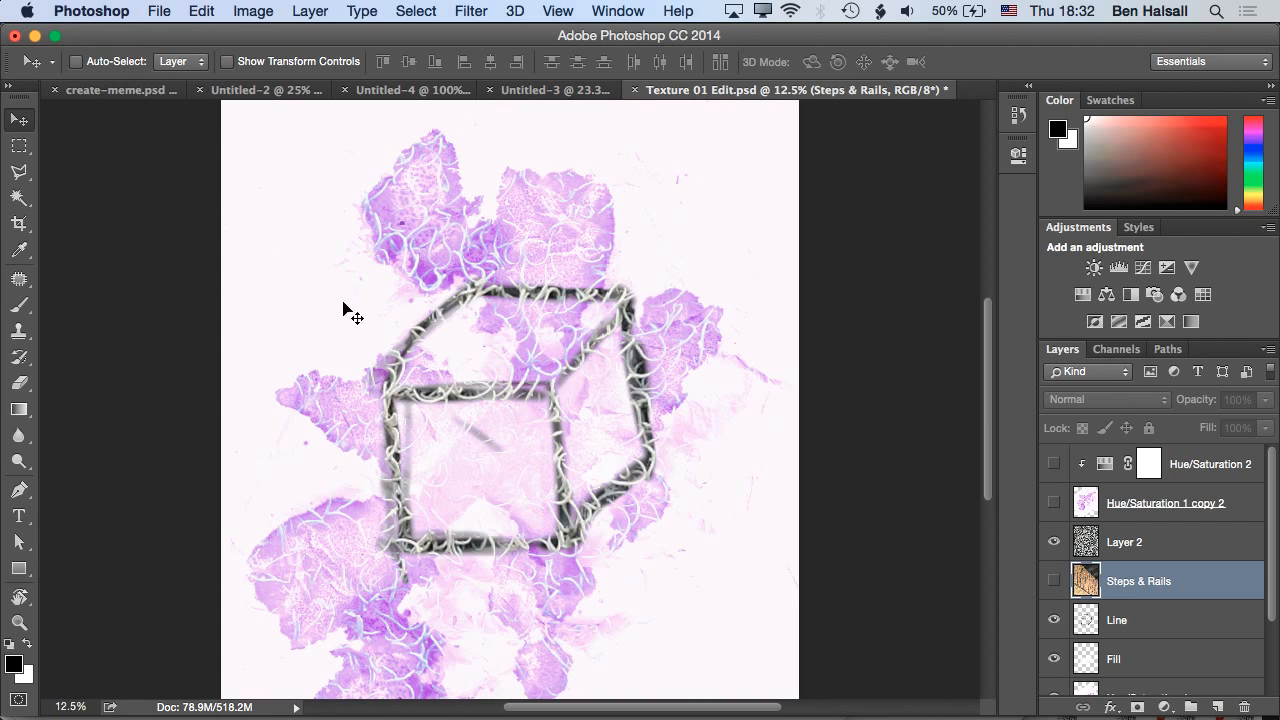
Activate the Rectangle Tool and look through the available shape and pen tools
{"action": "left_click", "coordinate": [18, 578]}
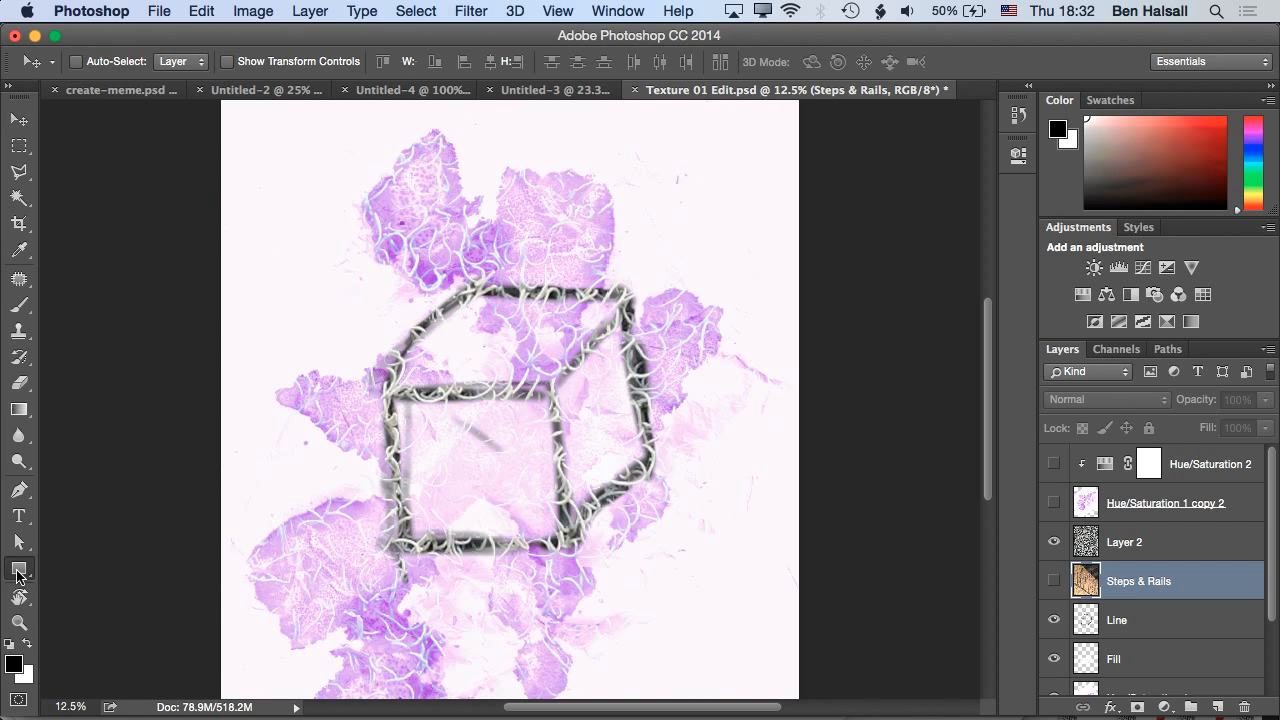
{"action": "left_click", "coordinate": [74, 563]}
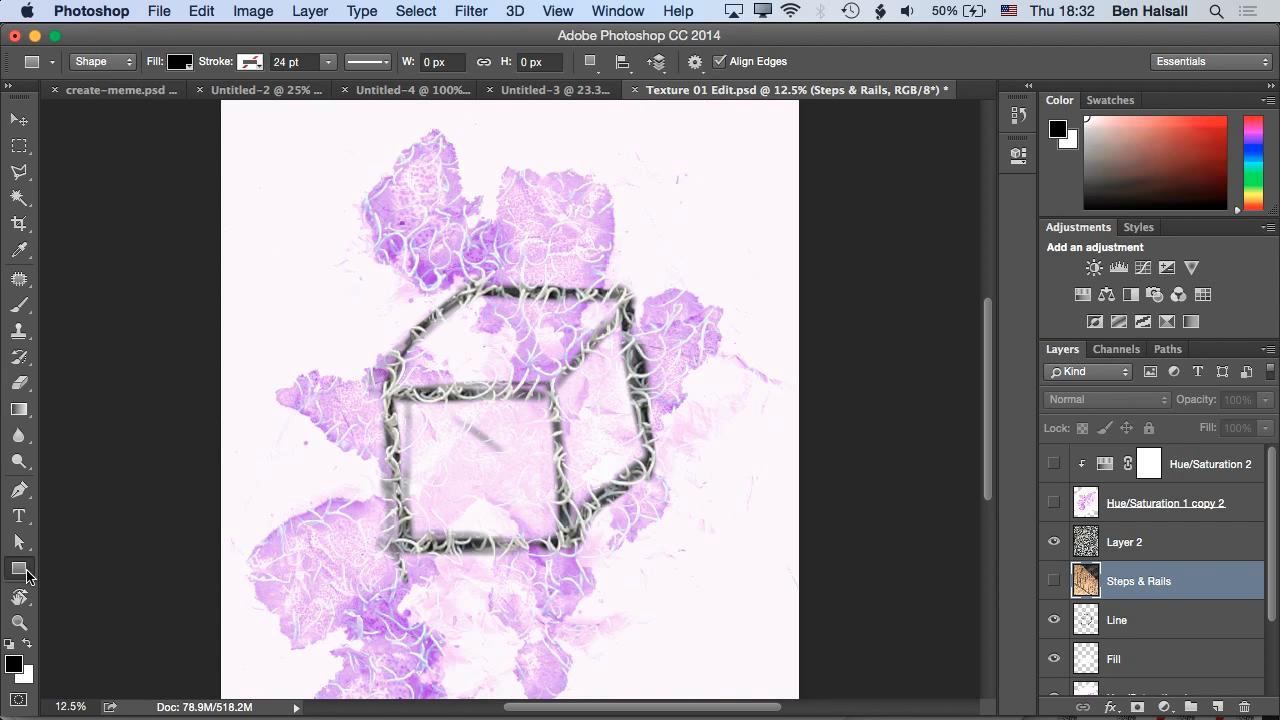
{"action": "left_click", "coordinate": [24, 571]}
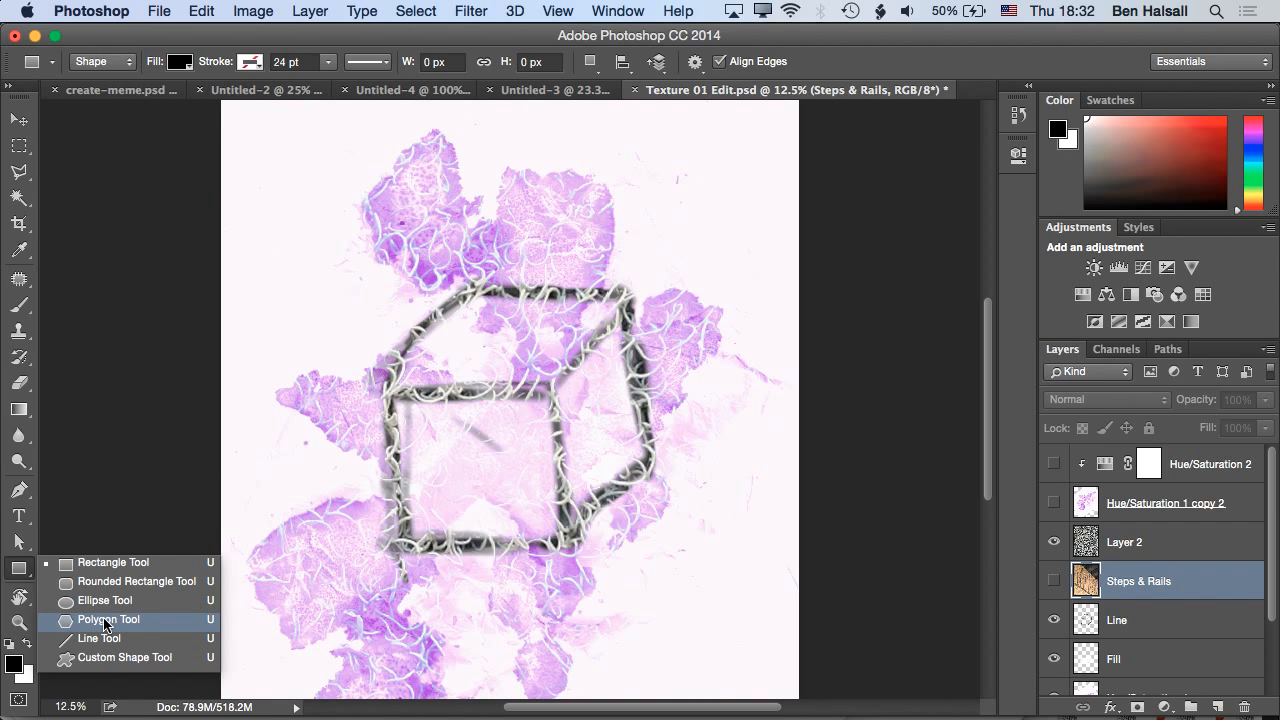
{"action": "left_click", "coordinate": [19, 490]}
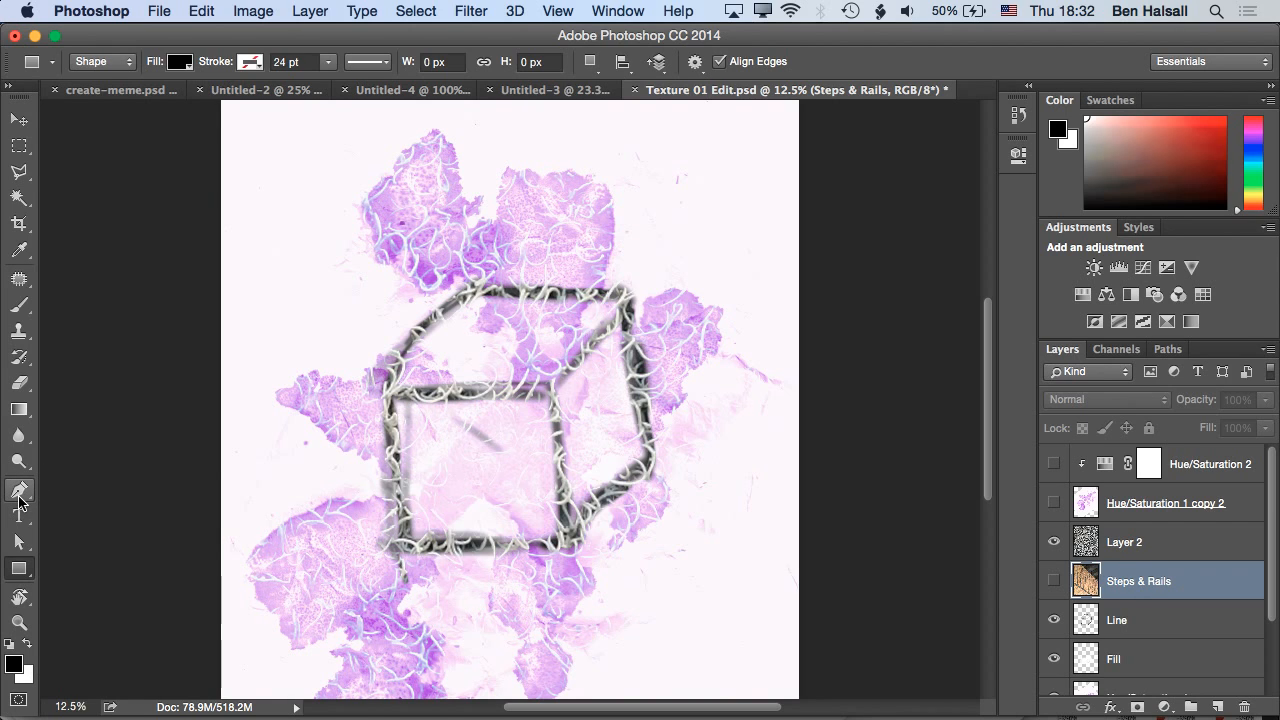
With Layer 2 selected, draw a closed six-point path over the cube's upper area using the Pen tool in Path mode
{"action": "left_click", "coordinate": [19, 490]}
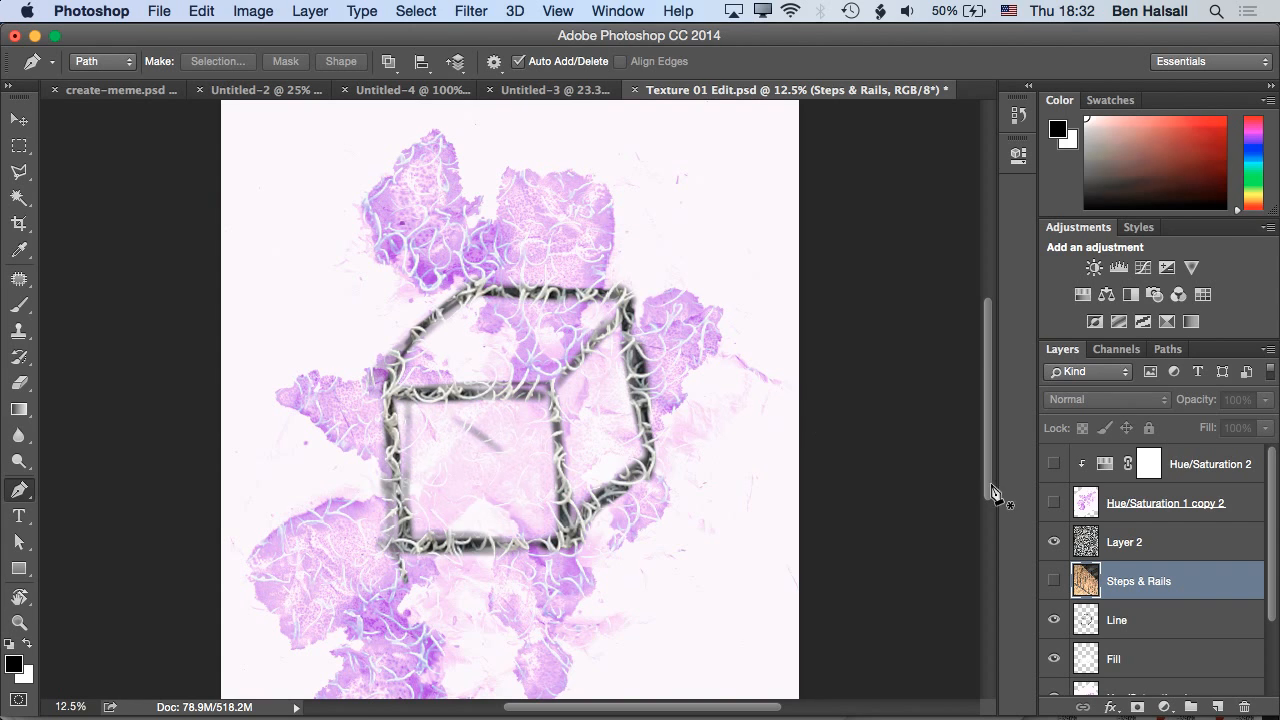
{"action": "left_click", "coordinate": [1165, 542]}
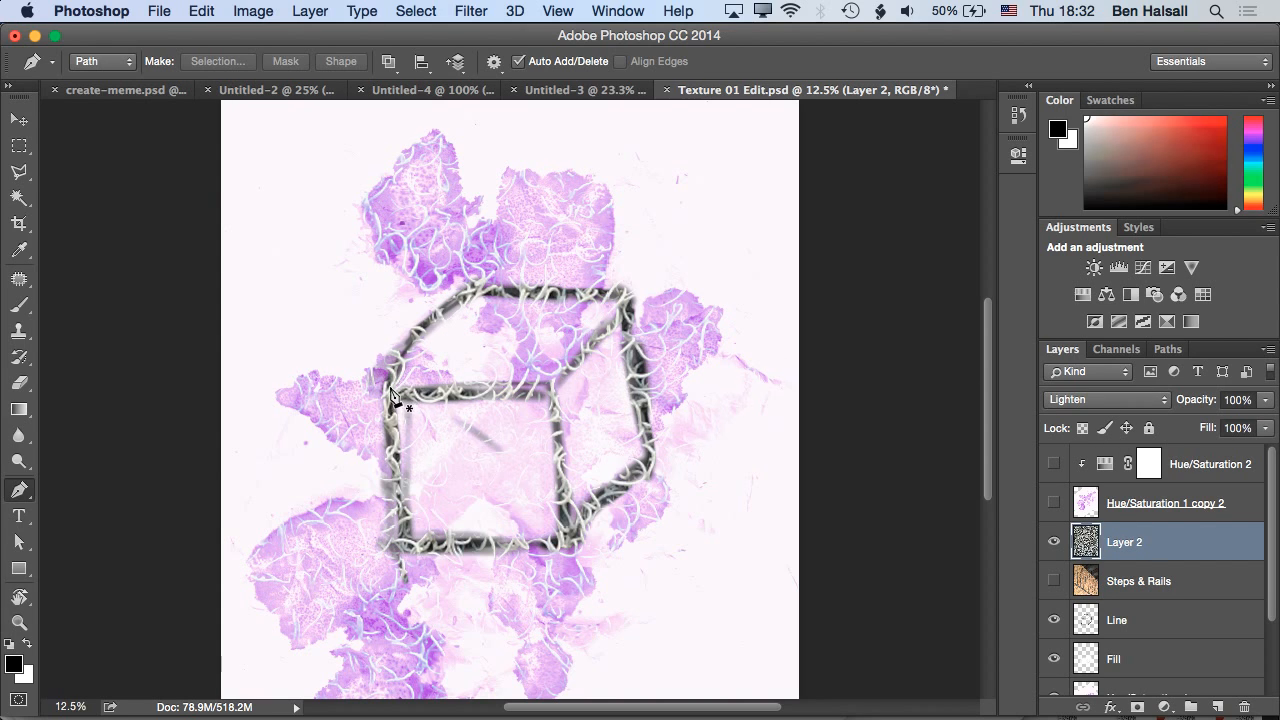
{"action": "left_click", "coordinate": [281, 371]}
{"action": "left_click", "coordinate": [366, 259]}
{"action": "left_click", "coordinate": [553, 231]}
{"action": "left_click", "coordinate": [430, 498]}
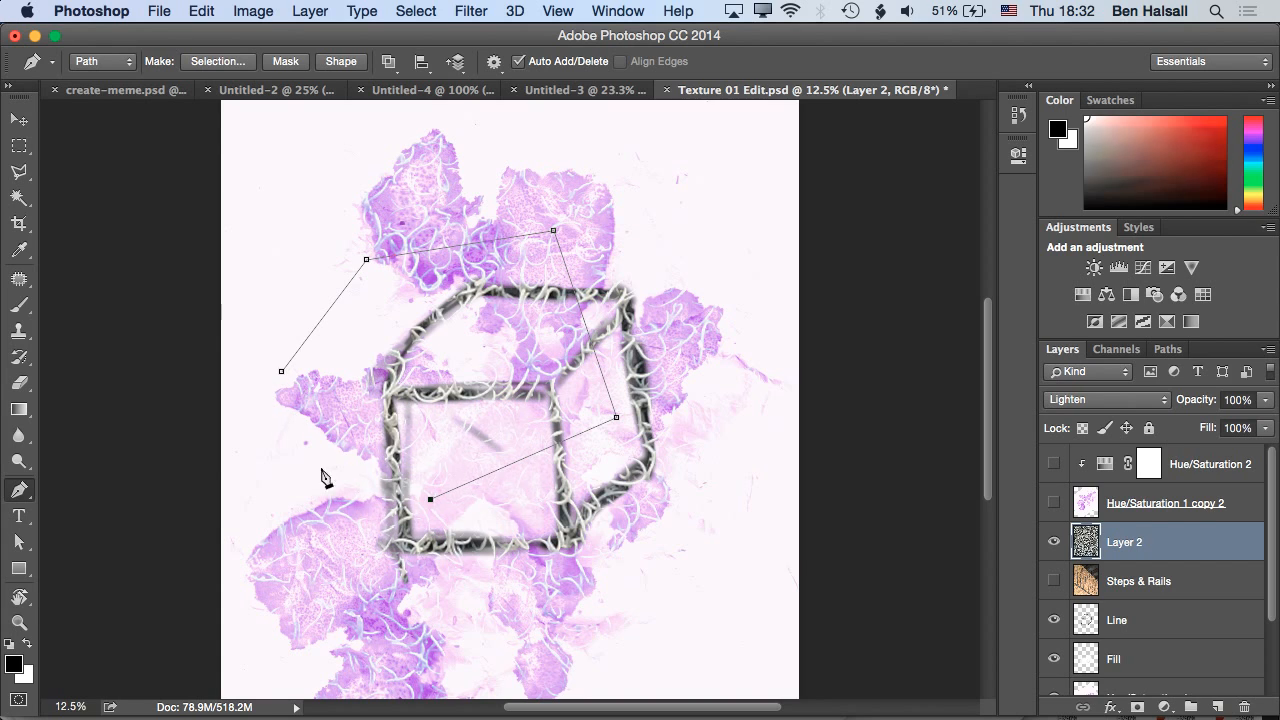
{"action": "left_click", "coordinate": [321, 485]}
{"action": "left_click", "coordinate": [282, 372]}
Switch the Pen tool to Shape mode and delete the six-point work path
{"action": "left_click", "coordinate": [100, 61]}
{"action": "left_click", "coordinate": [98, 44]}
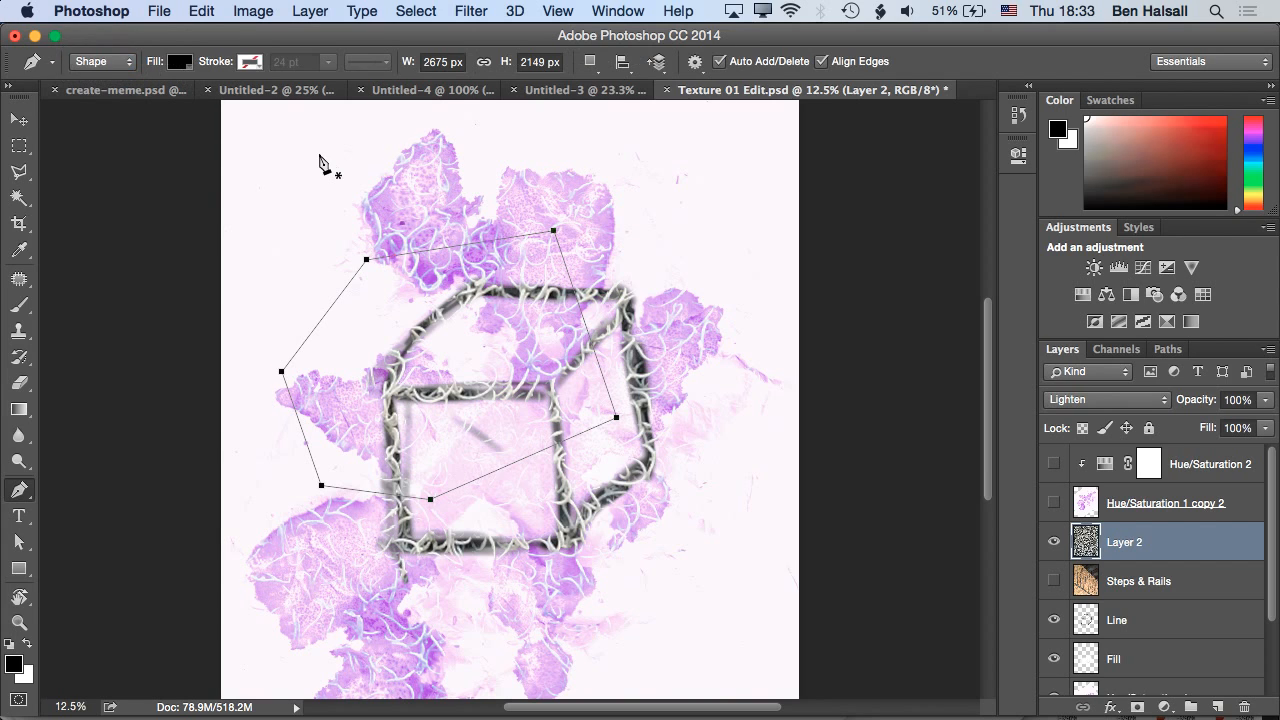
{"action": "left_click", "coordinate": [1167, 350]}
{"action": "left_click_drag", "start_coordinate": [1096, 382], "coordinate": [1245, 706]}
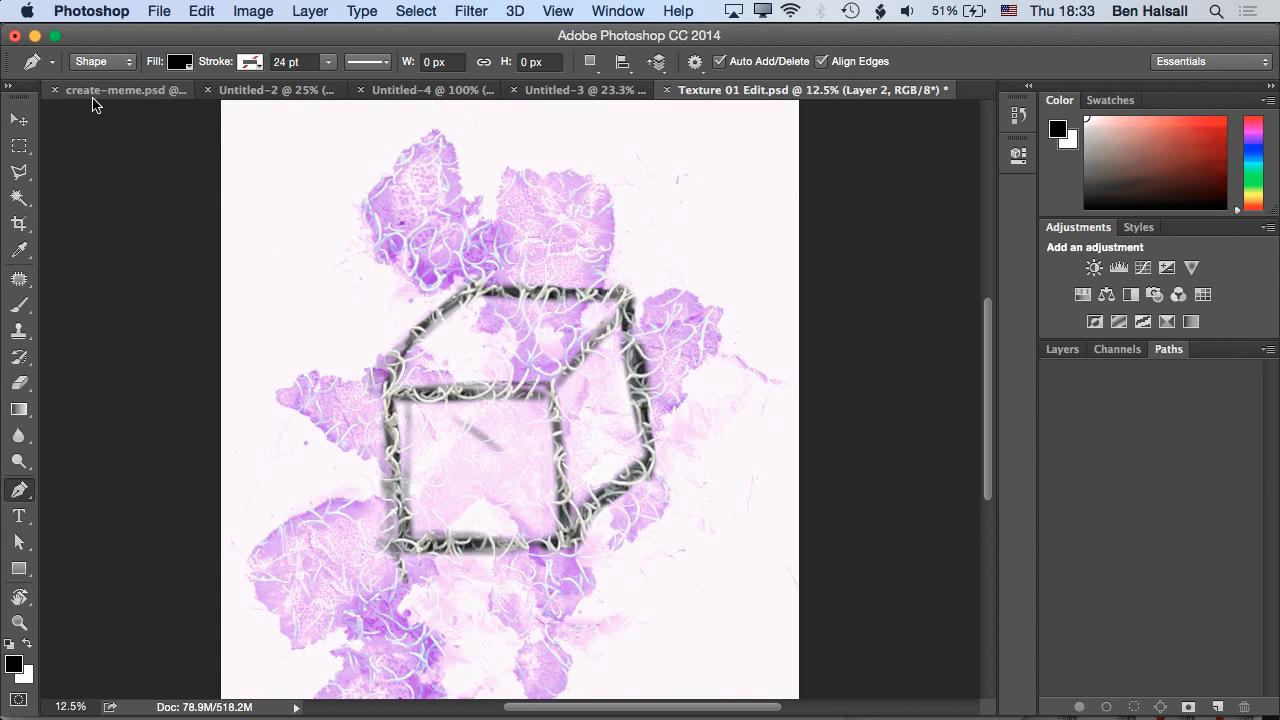
Draw a closed five-point black shape about 2289 by 1908 px over the cube's upper area with the Pen tool in Shape mode
{"action": "left_click", "coordinate": [108, 63]}
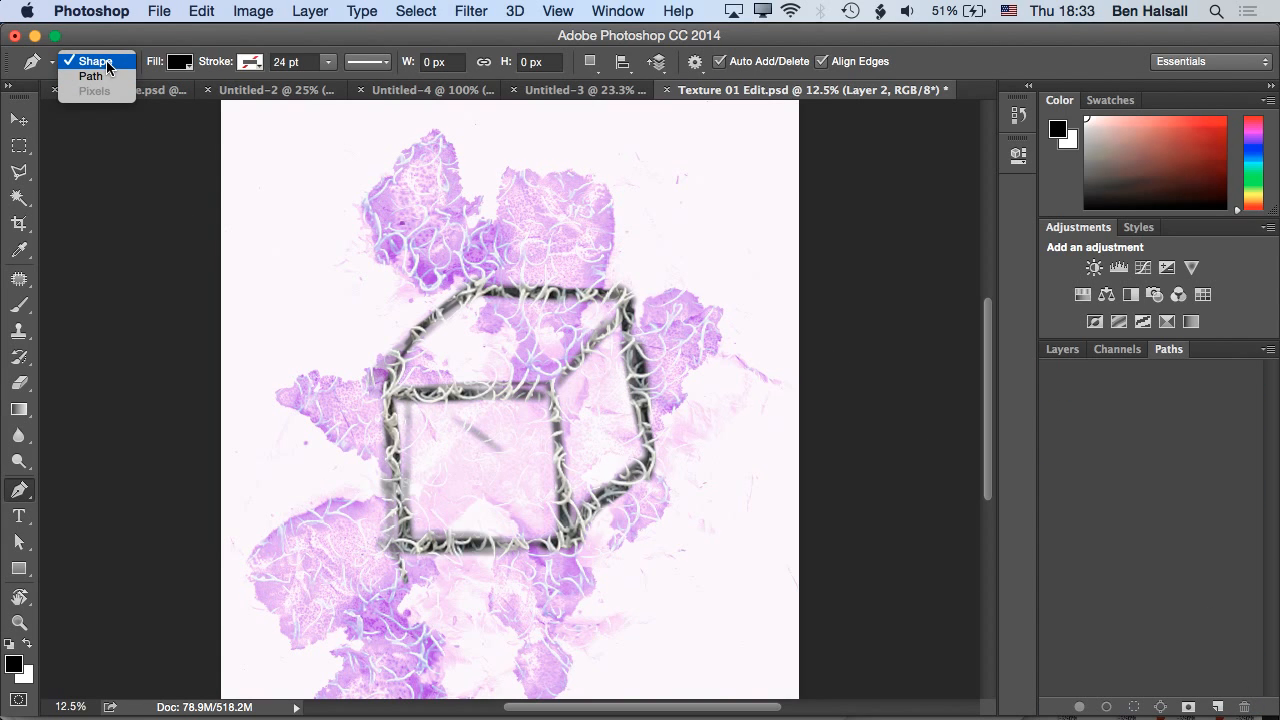
{"action": "left_click", "coordinate": [107, 63]}
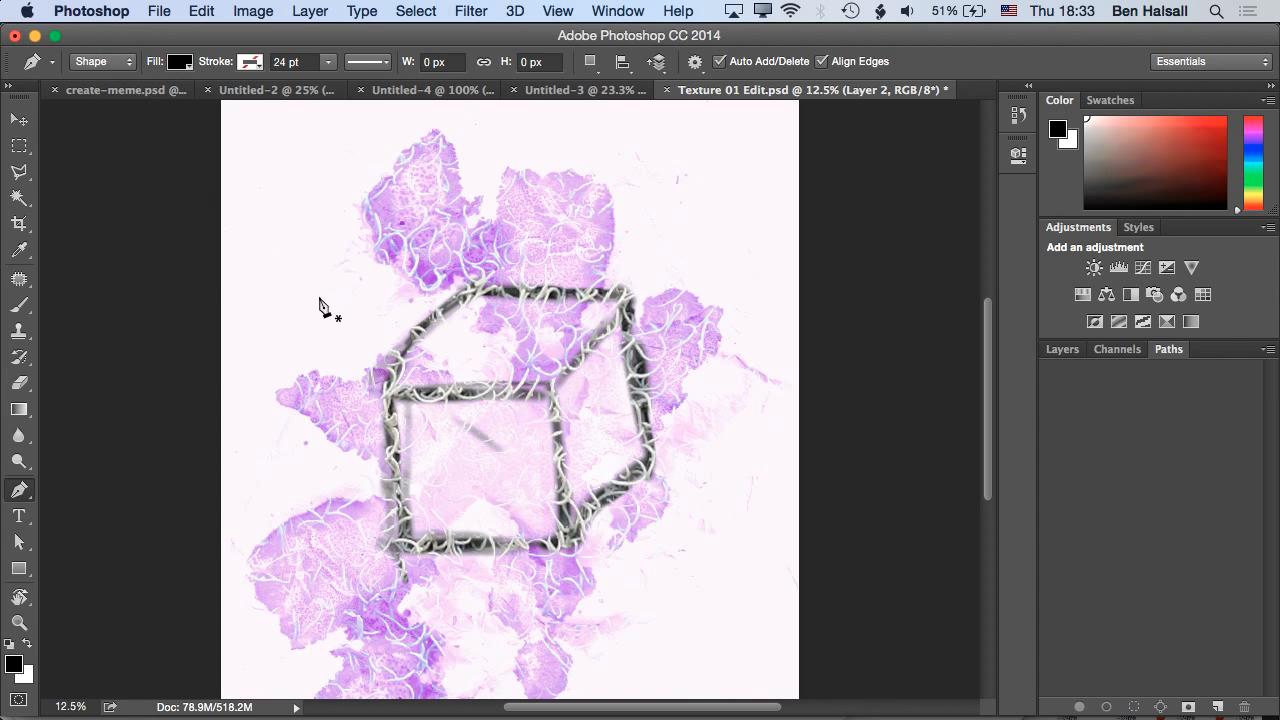
{"action": "left_click", "coordinate": [289, 329]}
{"action": "left_click", "coordinate": [362, 232]}
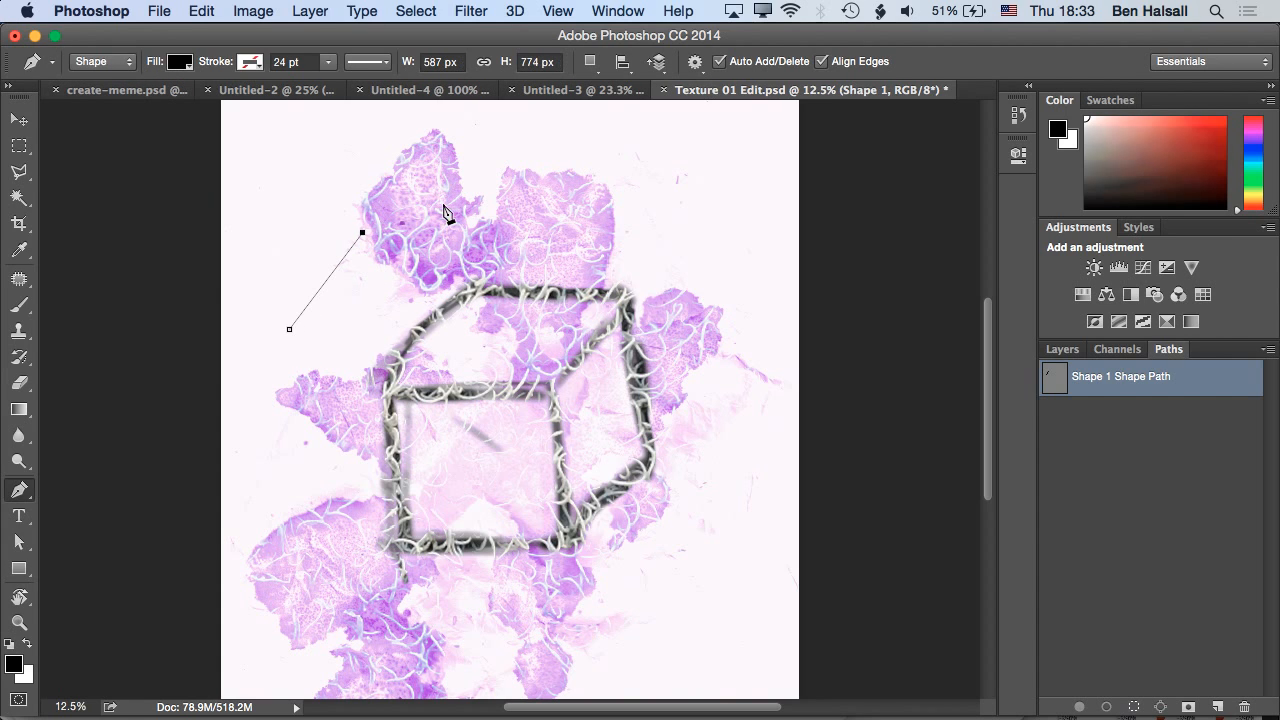
{"action": "left_click", "coordinate": [526, 211]}
{"action": "left_click", "coordinate": [574, 388]}
{"action": "left_click", "coordinate": [407, 446]}
{"action": "left_click", "coordinate": [290, 331]}
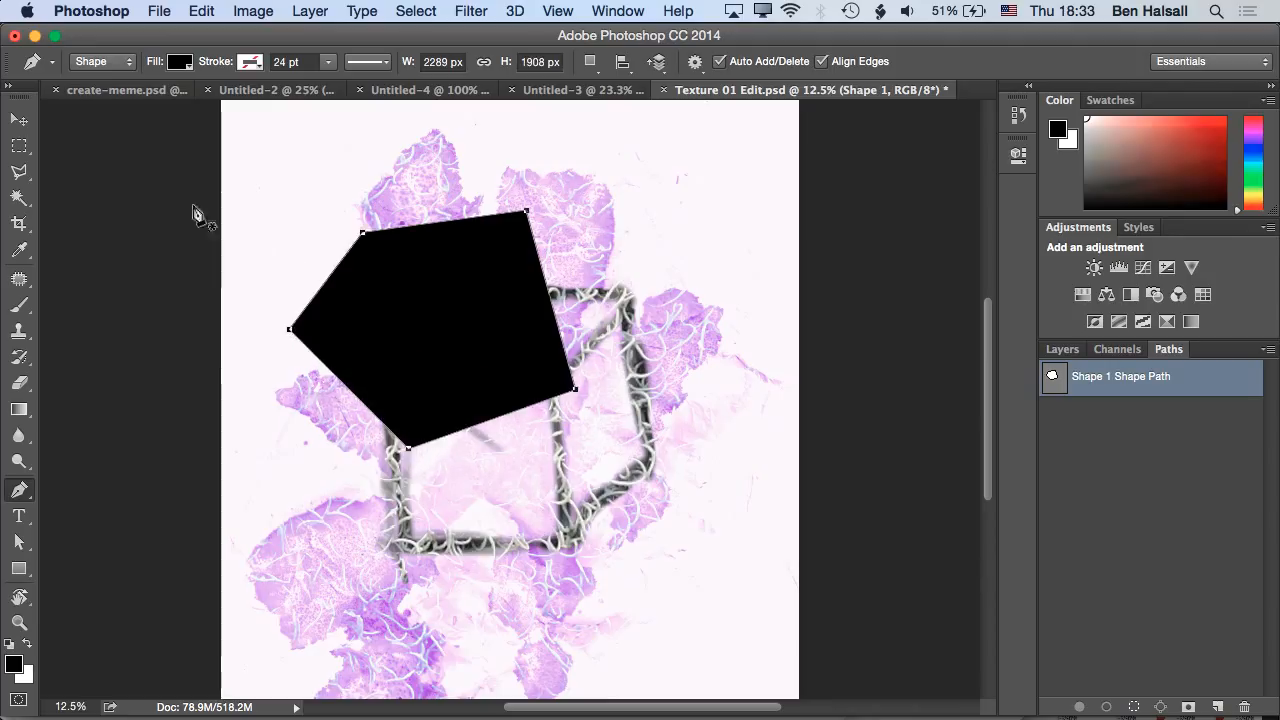
Reshape the black polygon to about 2017 by 2010 px by moving its anchor points, using the Direct Selection tool
{"action": "left_click", "coordinate": [21, 545]}
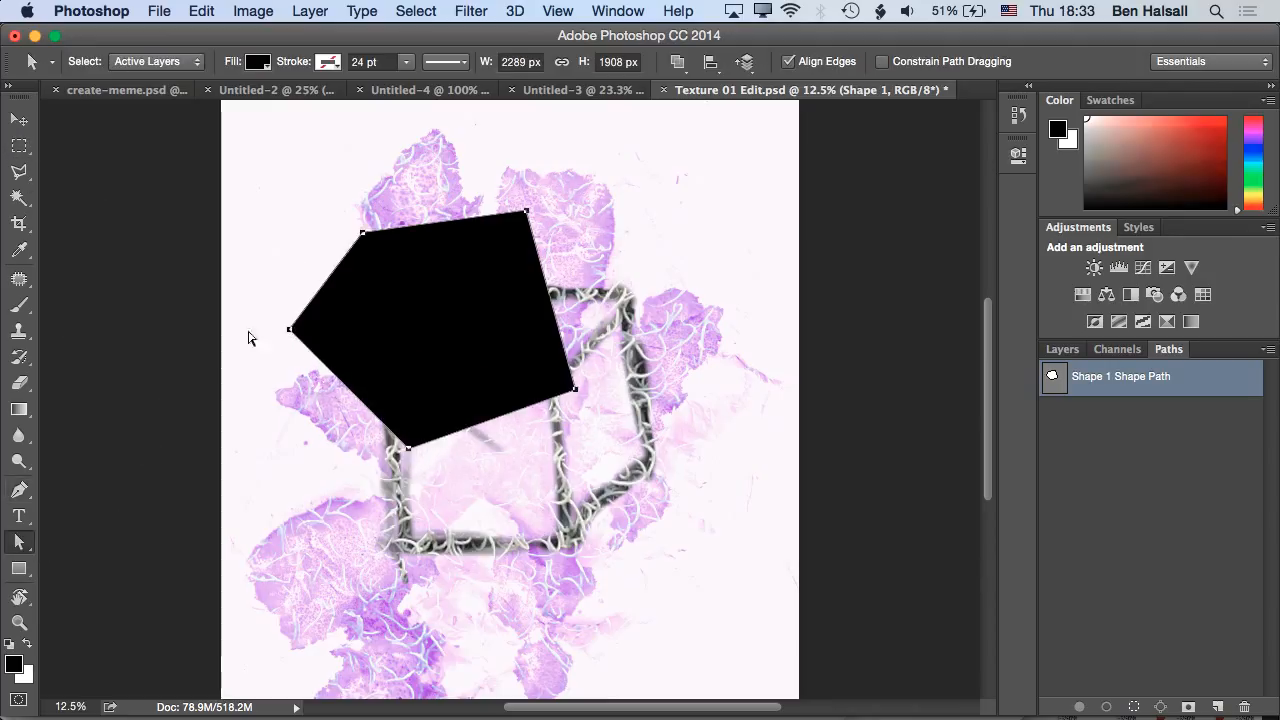
{"action": "left_click_drag", "start_coordinate": [290, 334], "coordinate": [314, 281]}
{"action": "left_click", "coordinate": [283, 273]}
{"action": "left_click", "coordinate": [298, 298]}
{"action": "left_click_drag", "start_coordinate": [442, 278], "coordinate": [510, 286]}
{"action": "left_click_drag", "start_coordinate": [518, 172], "coordinate": [552, 153]}
{"action": "left_click", "coordinate": [1060, 352]}
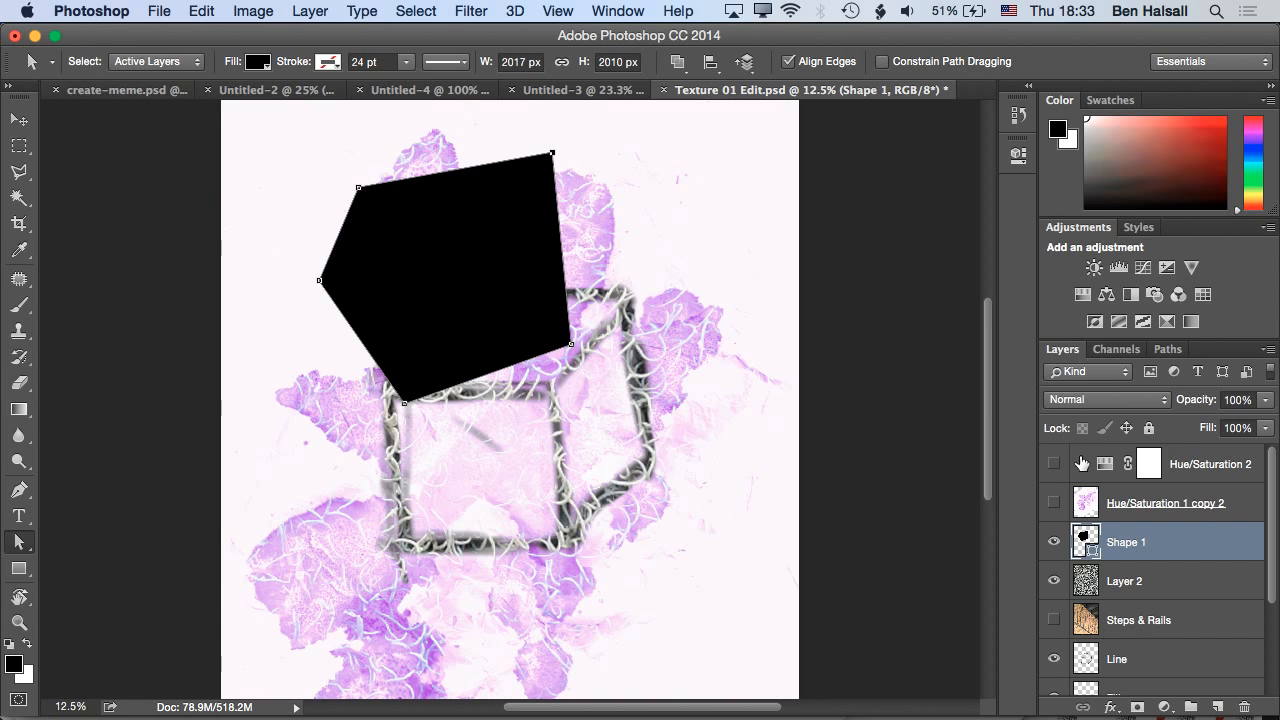
Copy the wood-chip texture from the Untitled-3 document and paste it into Texture 01 Edit.psd above Shape 1
{"action": "left_click", "coordinate": [580, 90]}
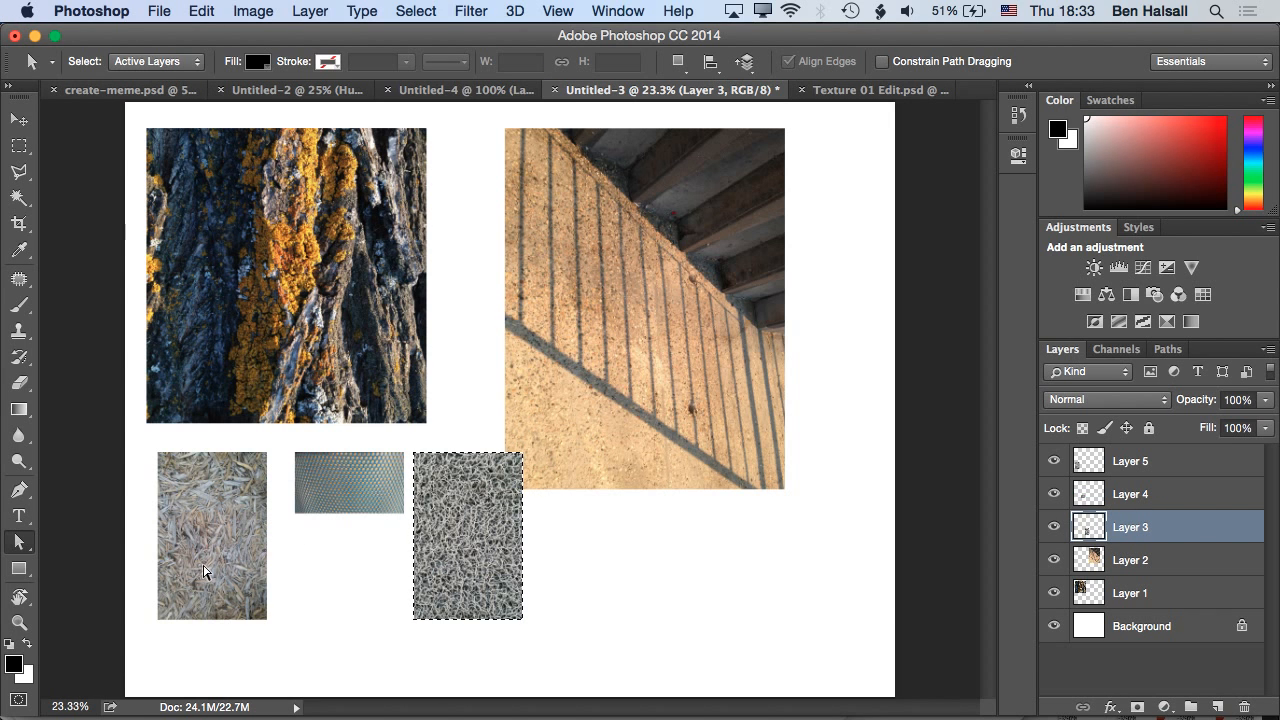
{"action": "key", "text": "v"}
{"action": "key", "text": "super+d"}
{"action": "left_click", "coordinate": [241, 549], "text": "super"}
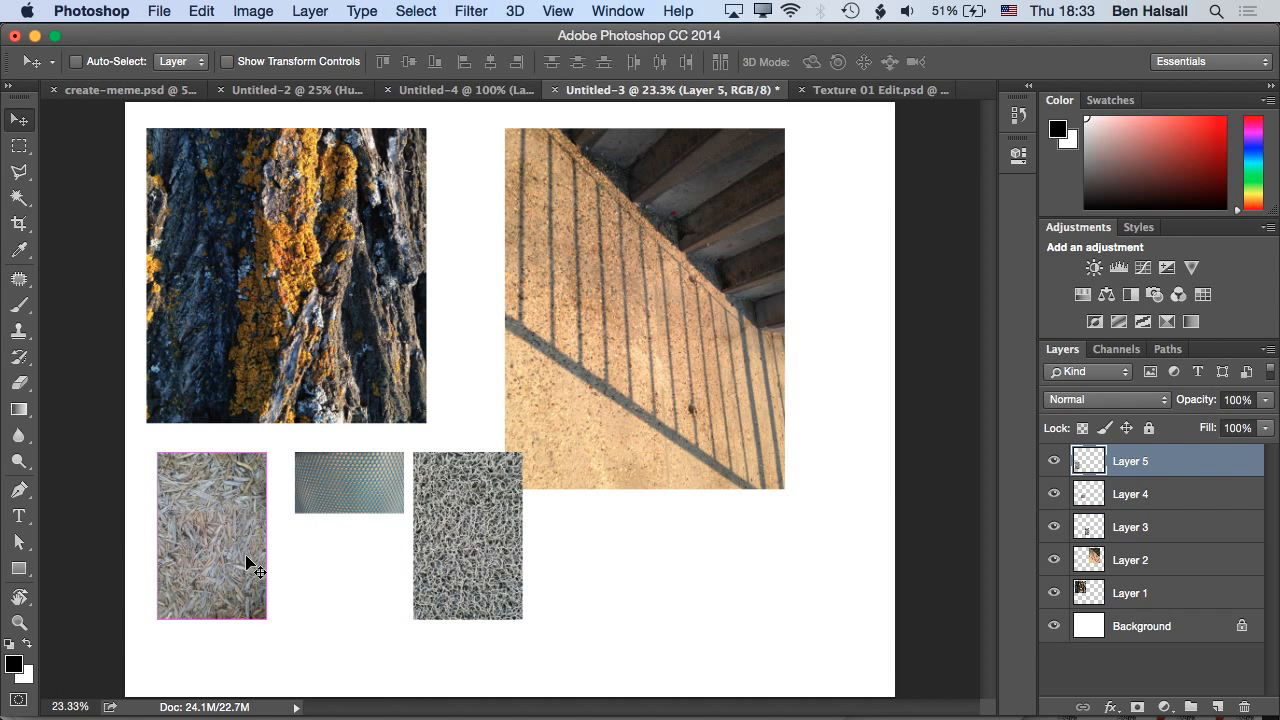
{"action": "key", "text": "super+a"}
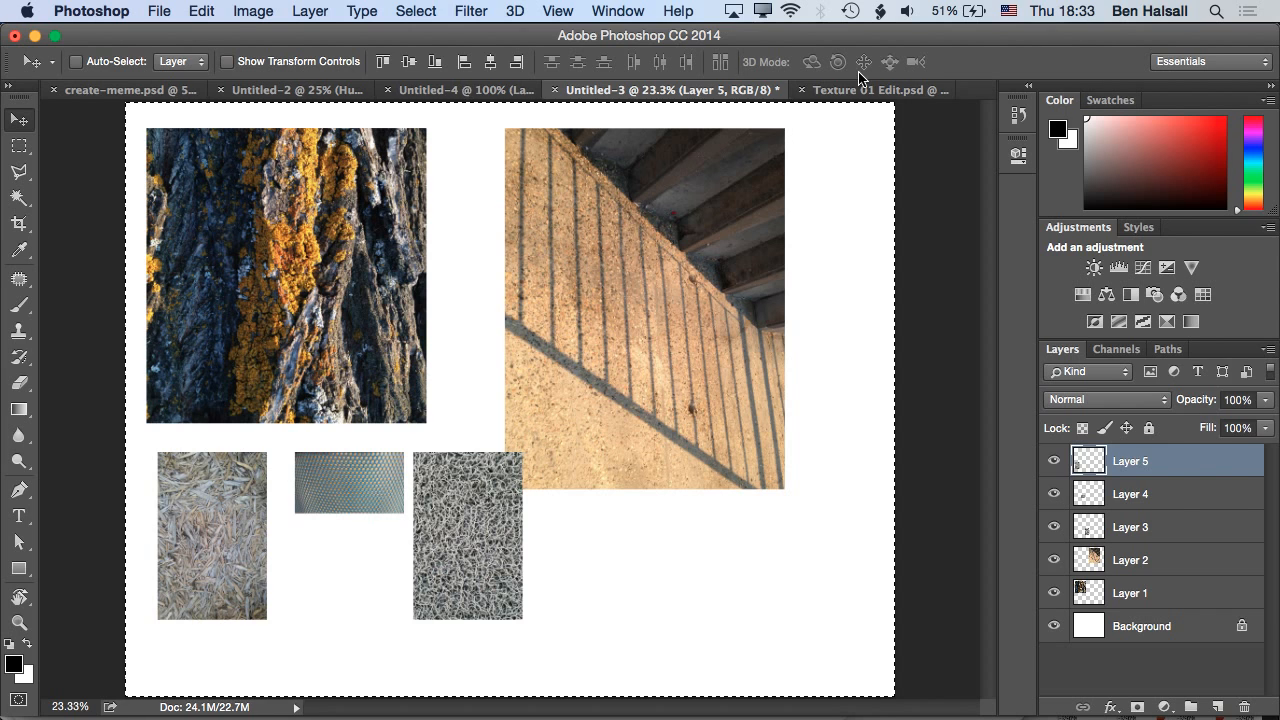
{"action": "left_click", "coordinate": [862, 91]}
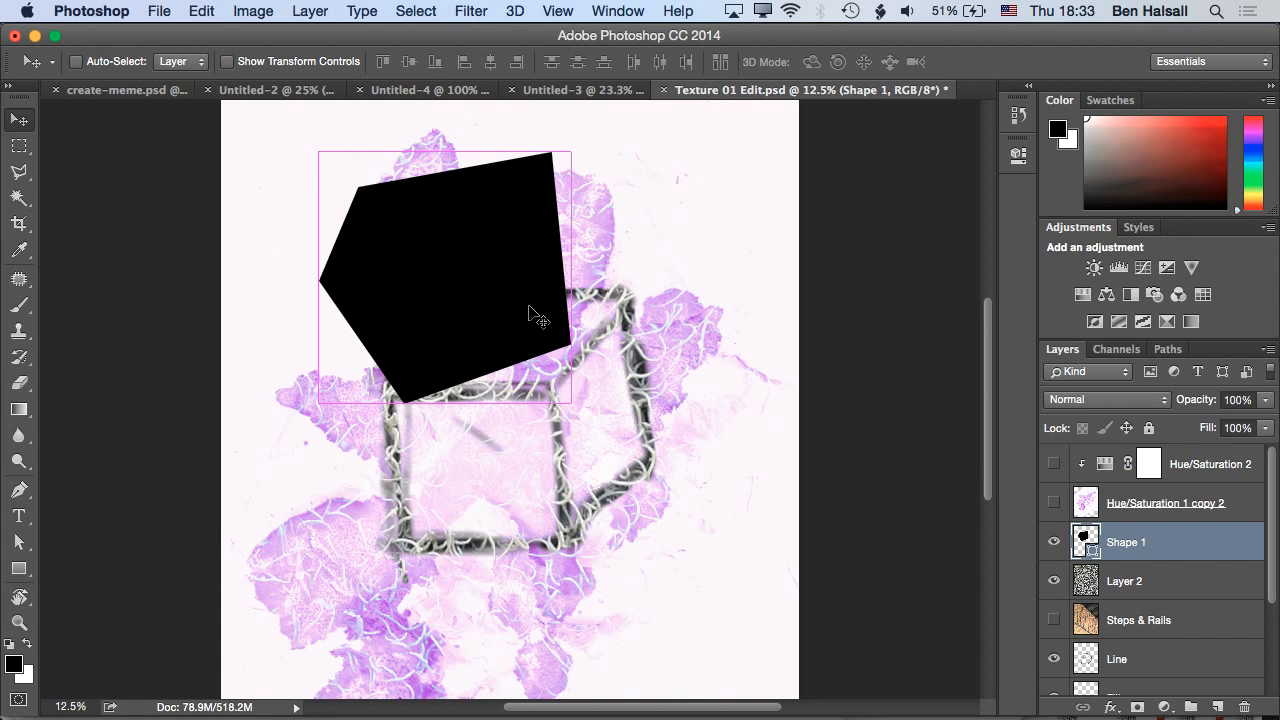
{"action": "key", "text": "super+v"}
{"action": "left_click", "coordinate": [777, 366]}
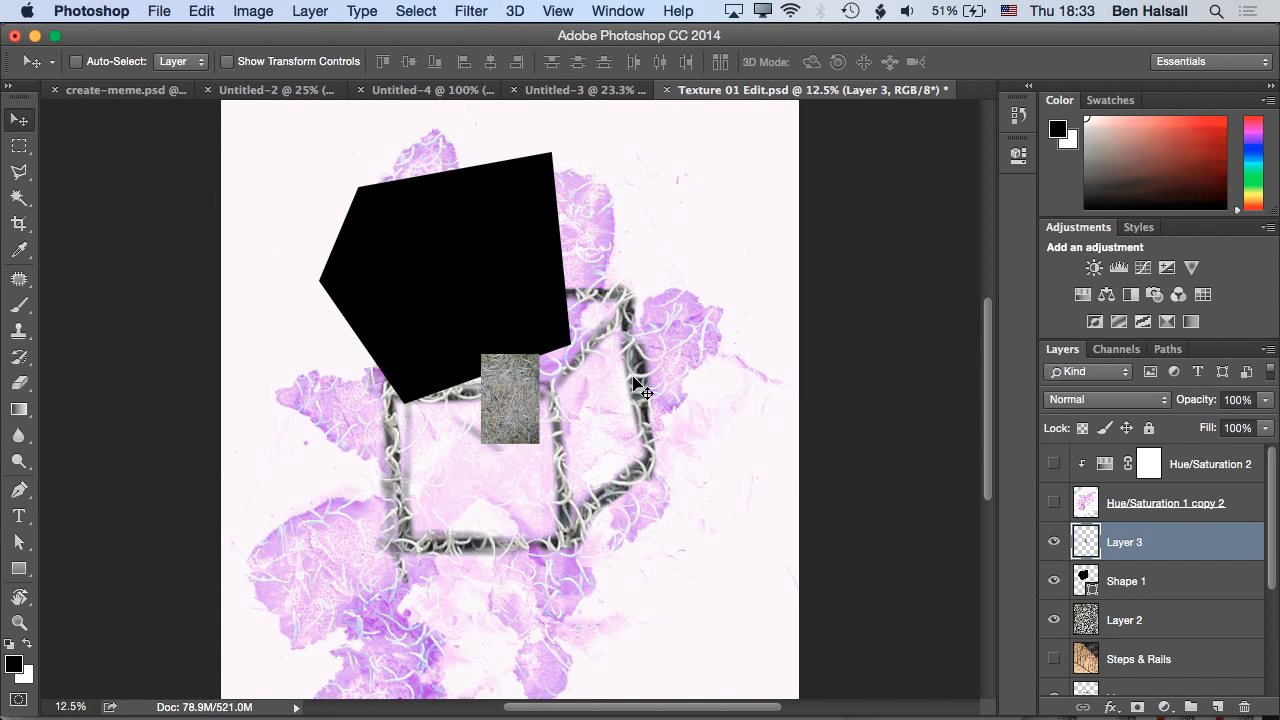
Scale the pasted wood-chip texture to about 476.5% and position it to cover the black shape completely
{"action": "left_click_drag", "start_coordinate": [502, 417], "coordinate": [340, 215]}
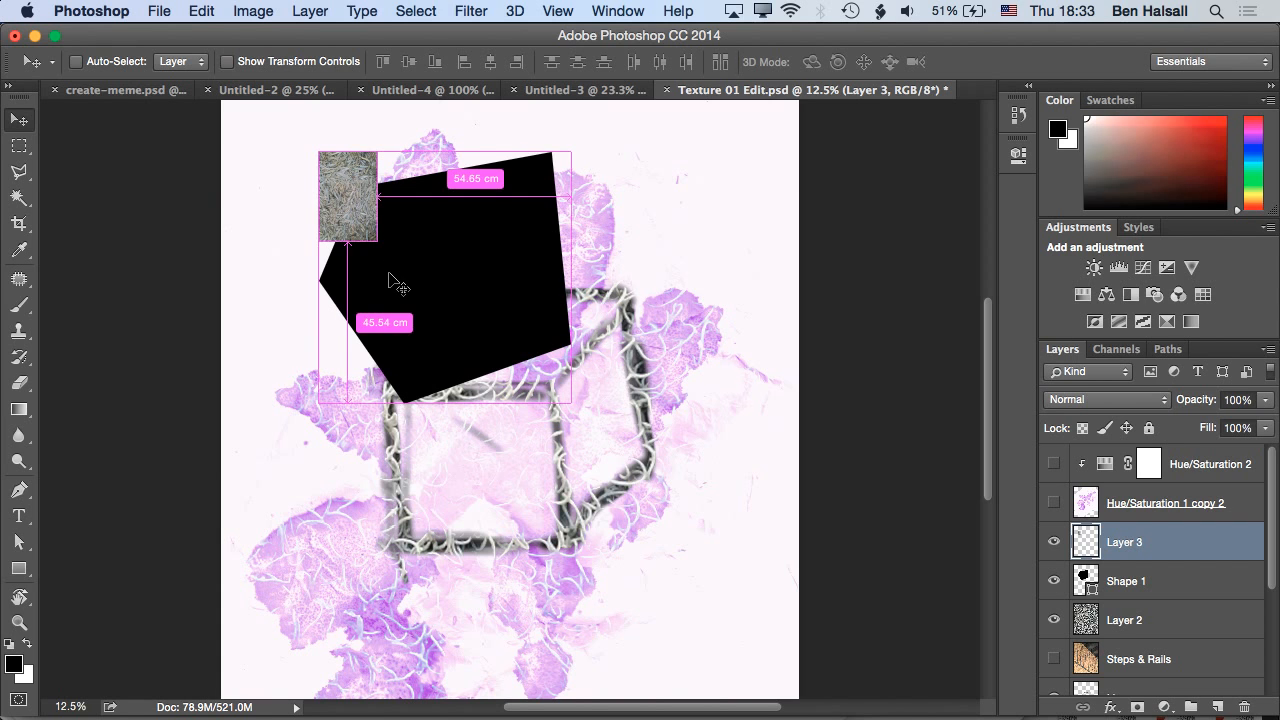
{"action": "key", "text": "super+t"}
{"action": "left_click_drag", "start_coordinate": [375, 241], "coordinate": [754, 451]}
{"action": "left_click_drag", "start_coordinate": [523, 429], "coordinate": [498, 346]}
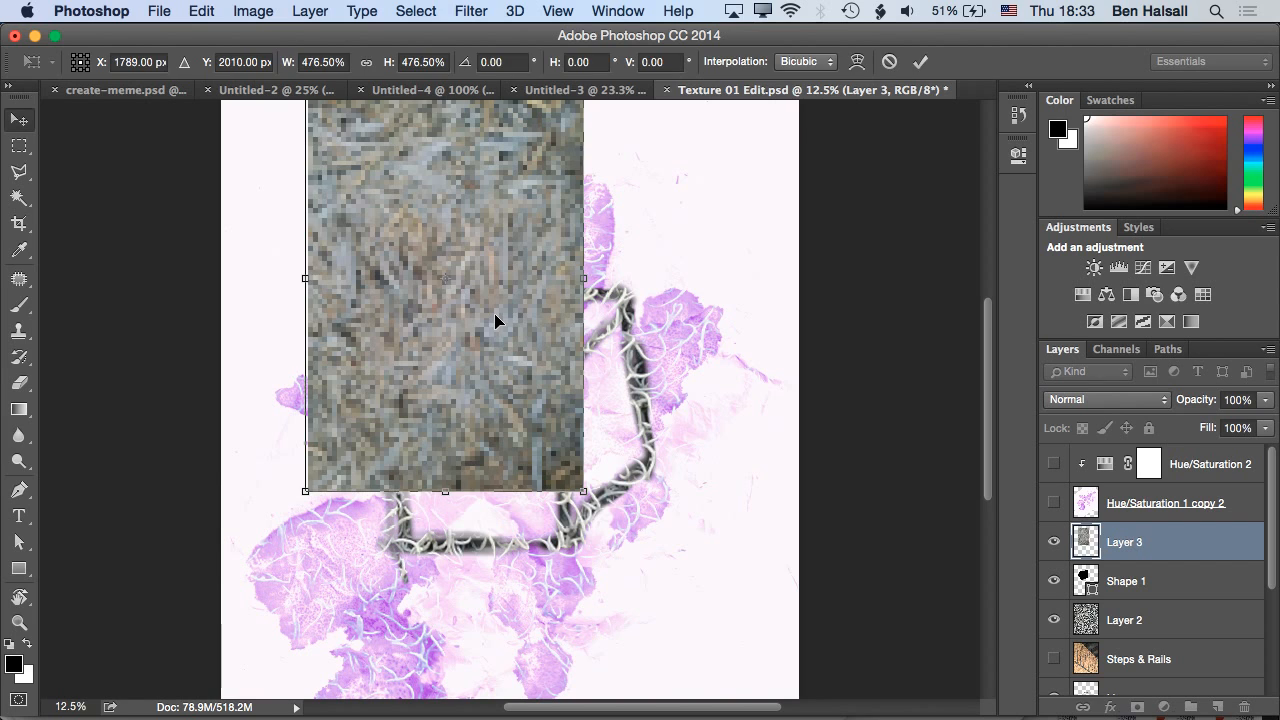
{"action": "key", "text": "Return"}
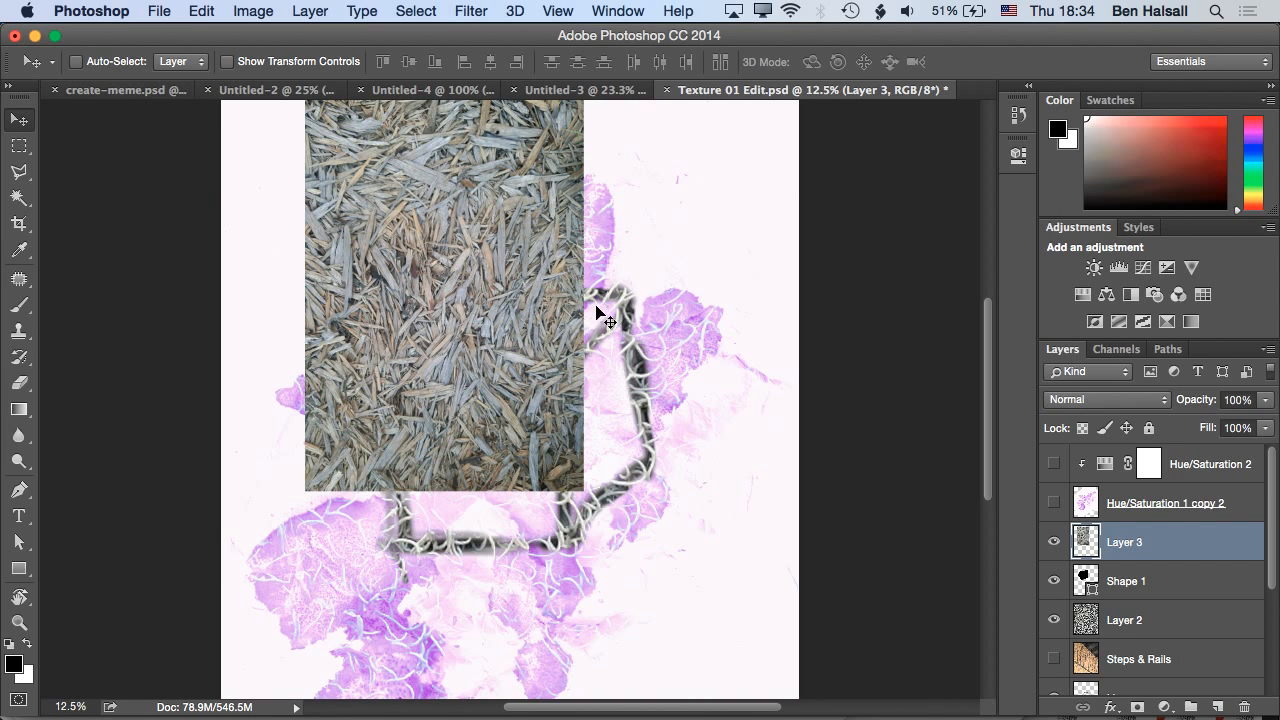
{"action": "mouse_move", "coordinate": [464, 298]}
{"action": "left_mouse_down"}
{"action": "mouse_move", "coordinate": [464, 314]}
{"action": "mouse_move", "coordinate": [561, 314]}
{"action": "mouse_move", "coordinate": [478, 314]}
{"action": "left_mouse_up"}
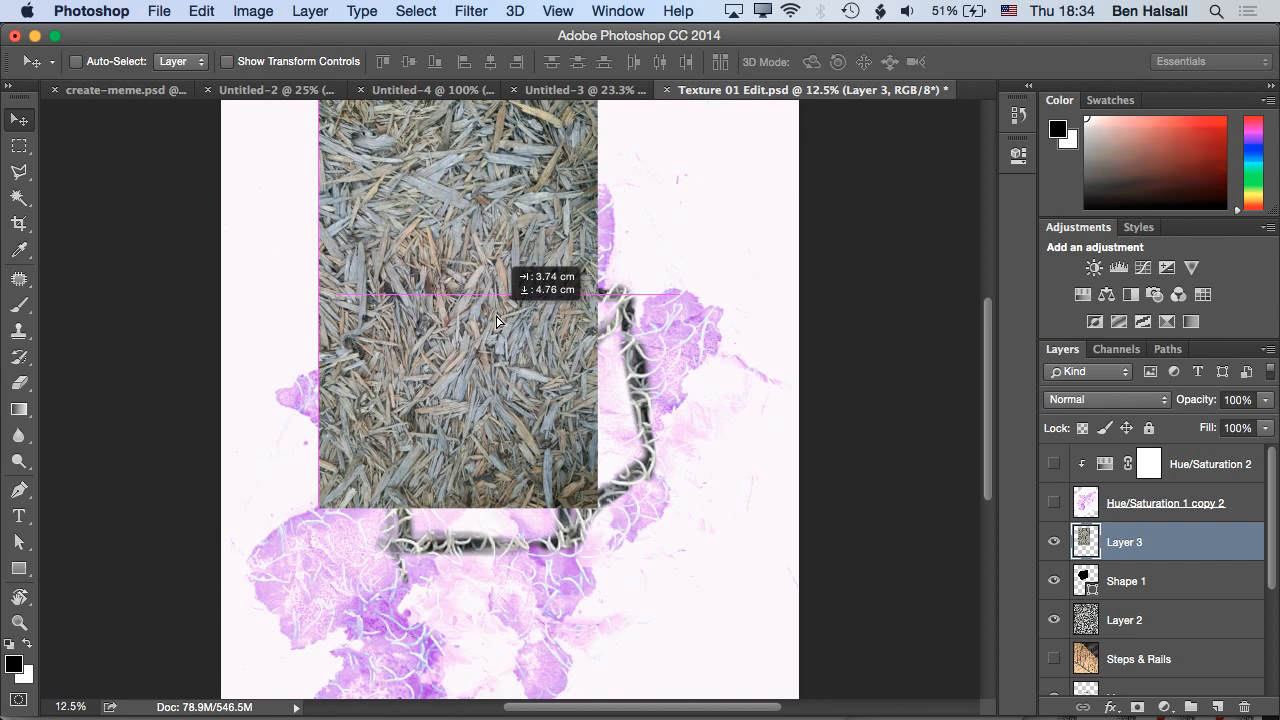
Clip the wood-chip layer to Shape 1 with a clipping mask and reposition the texture inside the shape
{"action": "right_click", "coordinate": [1182, 541]}
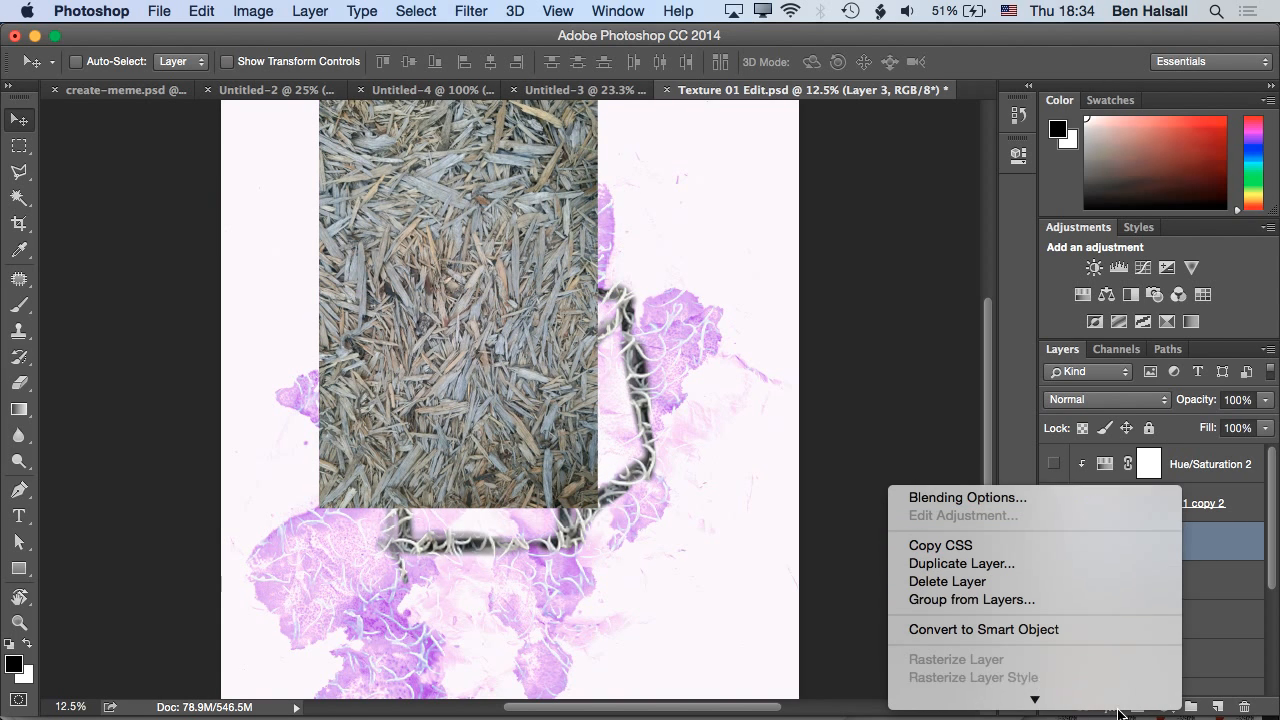
{"action": "left_click", "coordinate": [1039, 535]}
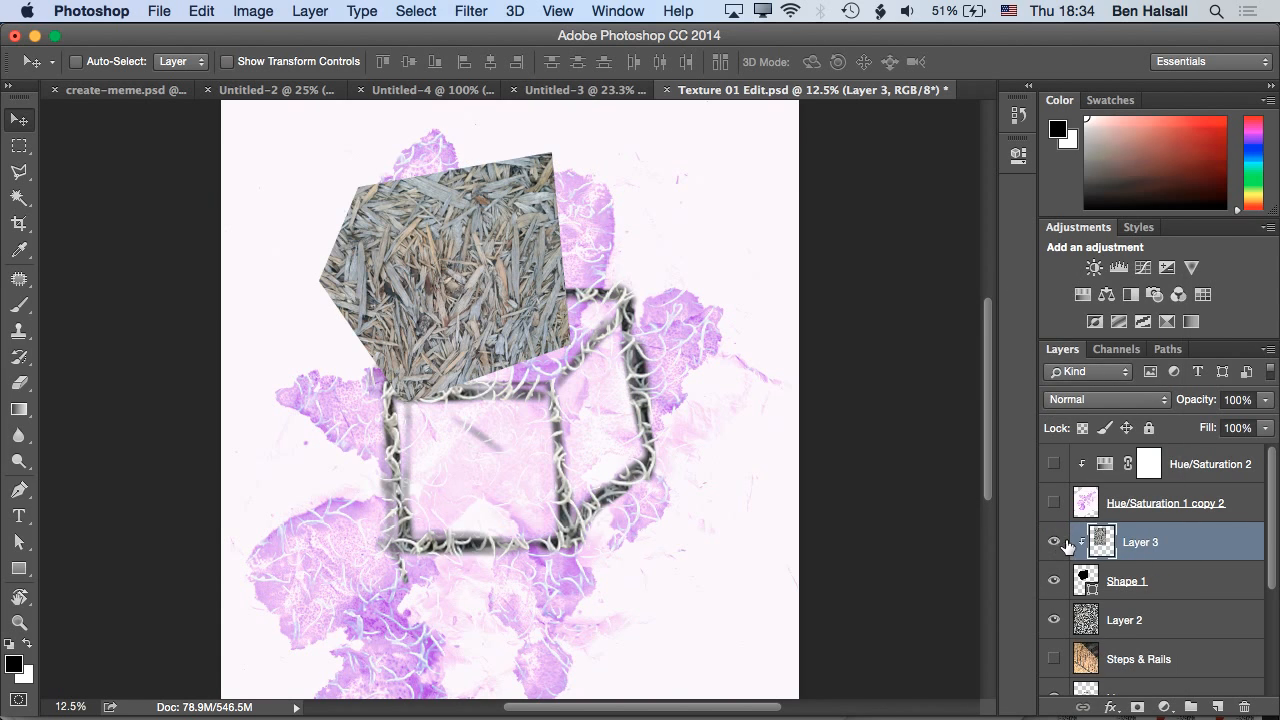
{"action": "mouse_move", "coordinate": [476, 293]}
{"action": "left_mouse_down"}
{"action": "mouse_move", "coordinate": [555, 288]}
{"action": "mouse_move", "coordinate": [468, 270]}
{"action": "left_mouse_up"}
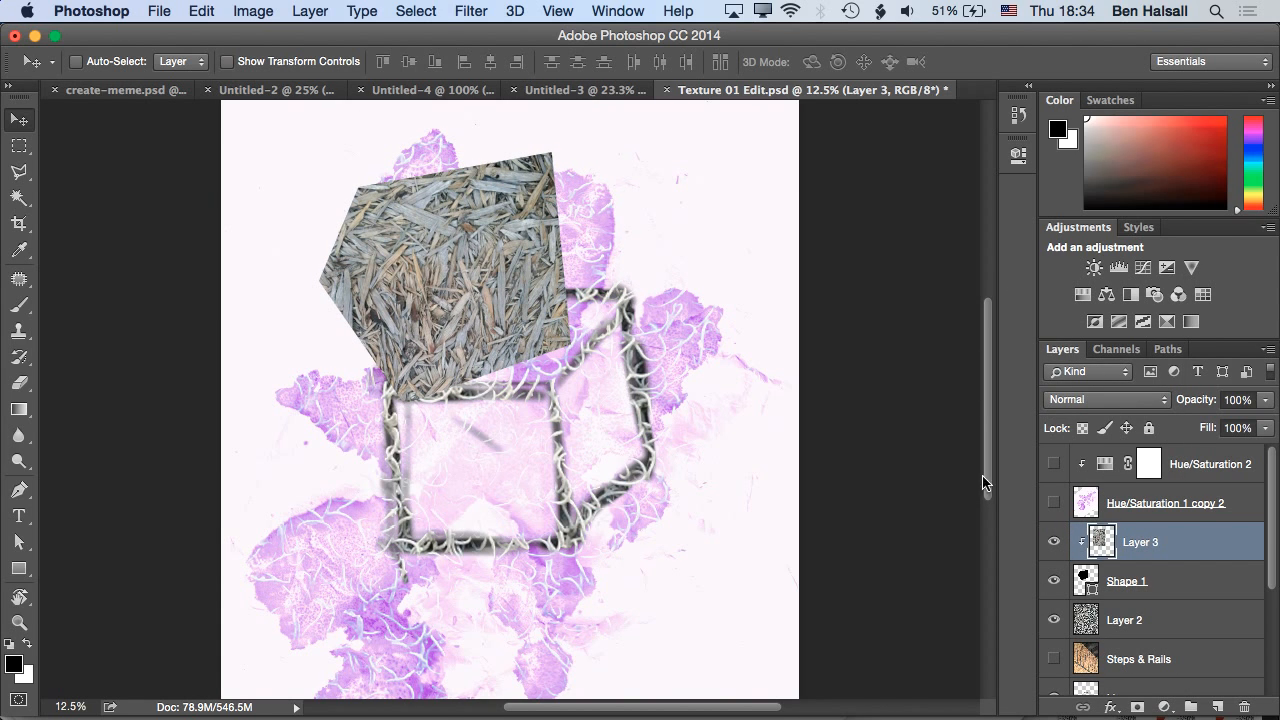
Move Layer 3 and Shape 1 together onto the cube's right side and shift the shape's anchor points to fit that face
{"action": "left_click", "coordinate": [1145, 582], "text": "shift"}
{"action": "left_click_drag", "start_coordinate": [439, 267], "coordinate": [693, 398]}
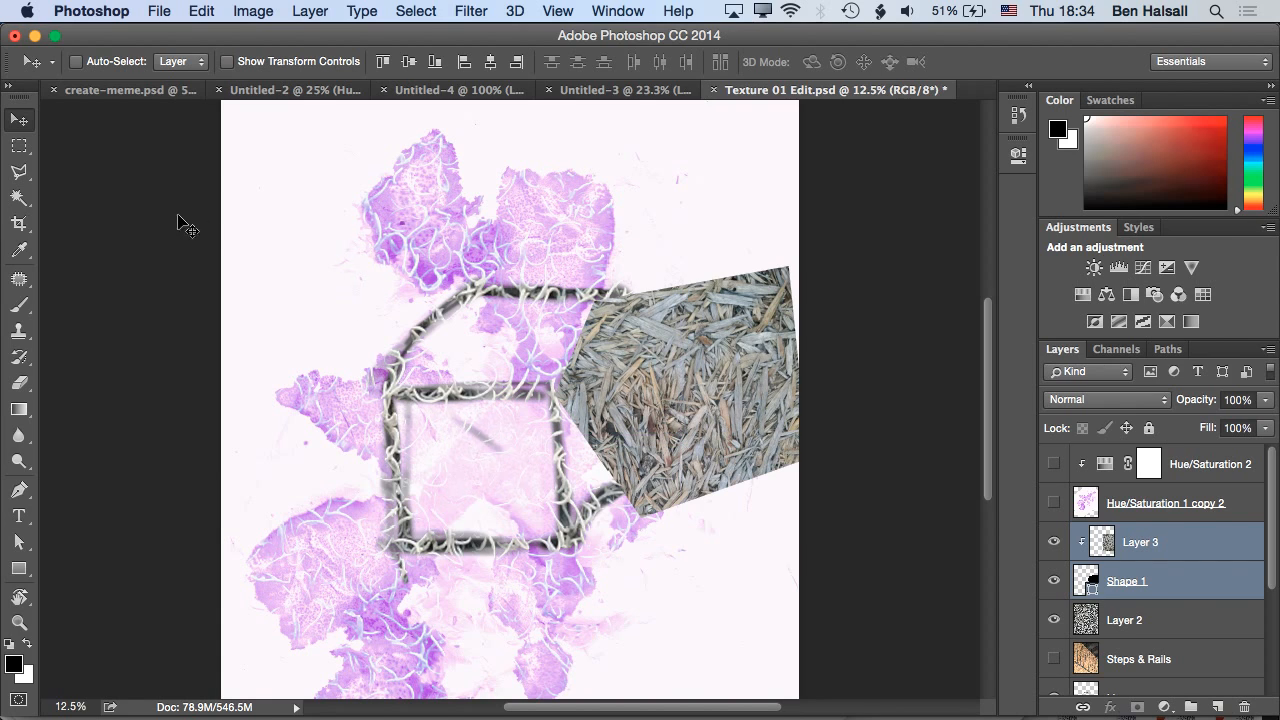
{"action": "left_click", "coordinate": [19, 409]}
{"action": "left_click", "coordinate": [19, 541]}
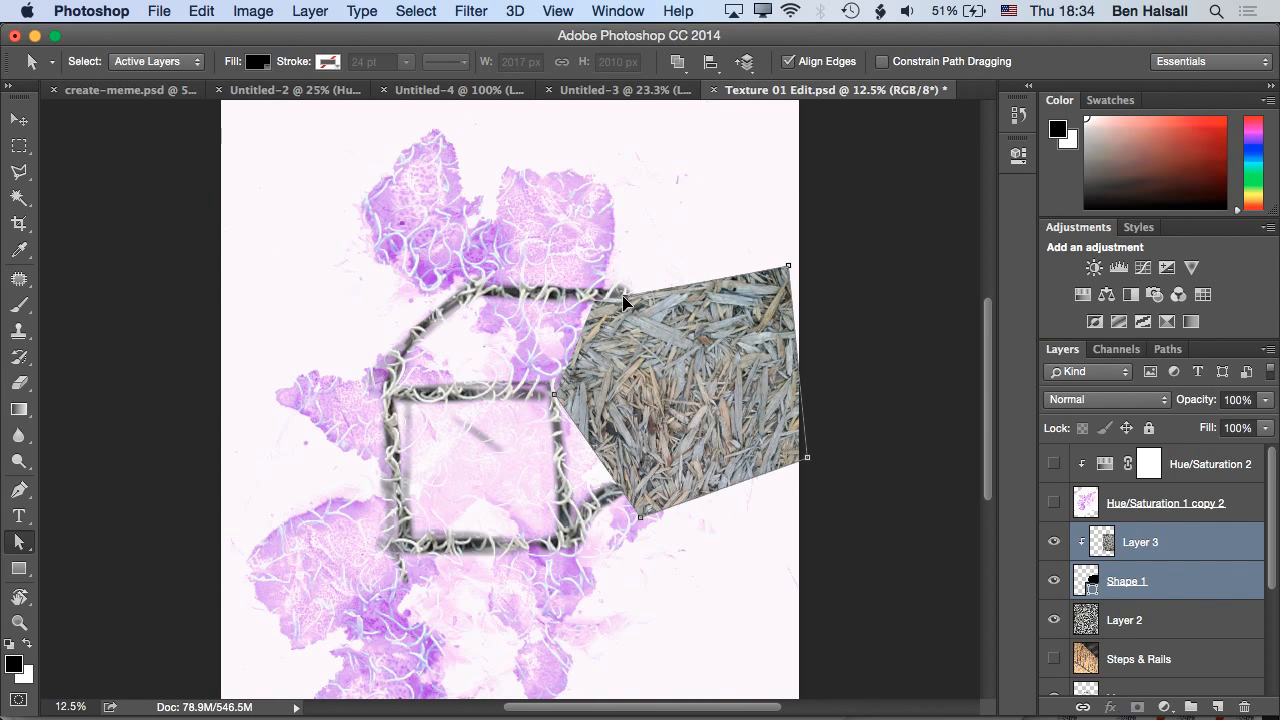
{"action": "left_click_drag", "start_coordinate": [789, 268], "coordinate": [717, 426]}
{"action": "left_click_drag", "start_coordinate": [640, 516], "coordinate": [565, 548]}
{"action": "left_click_drag", "start_coordinate": [806, 461], "coordinate": [676, 395]}
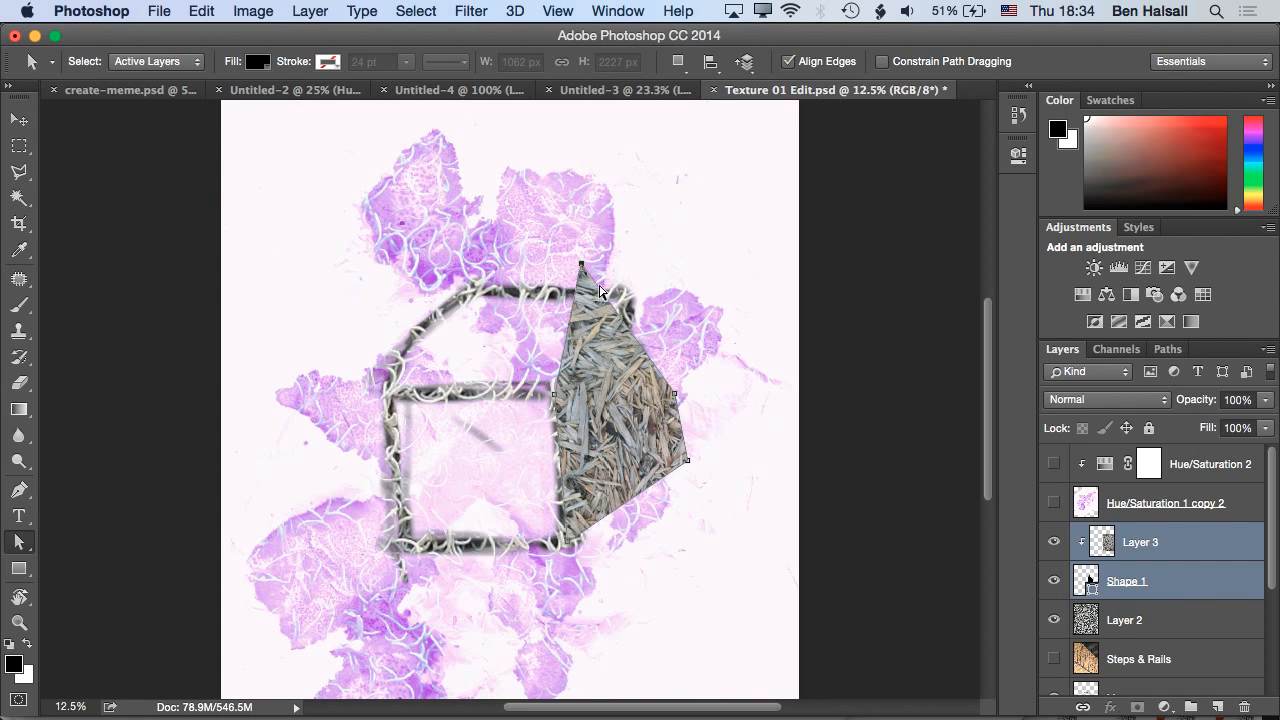
{"action": "left_click_drag", "start_coordinate": [583, 265], "coordinate": [627, 293]}
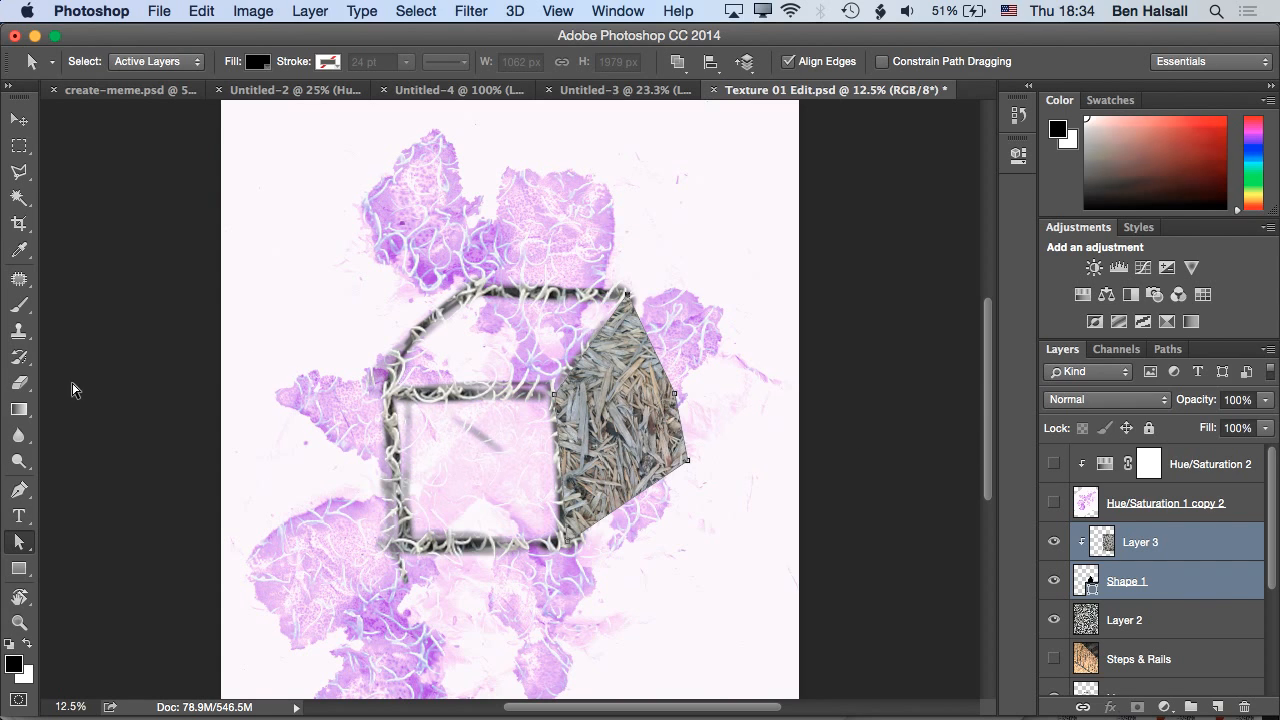
Delete the extra anchor point on the textured shape's right edge and move its lower-right point onto the cube's corner
{"action": "left_click", "coordinate": [20, 490]}
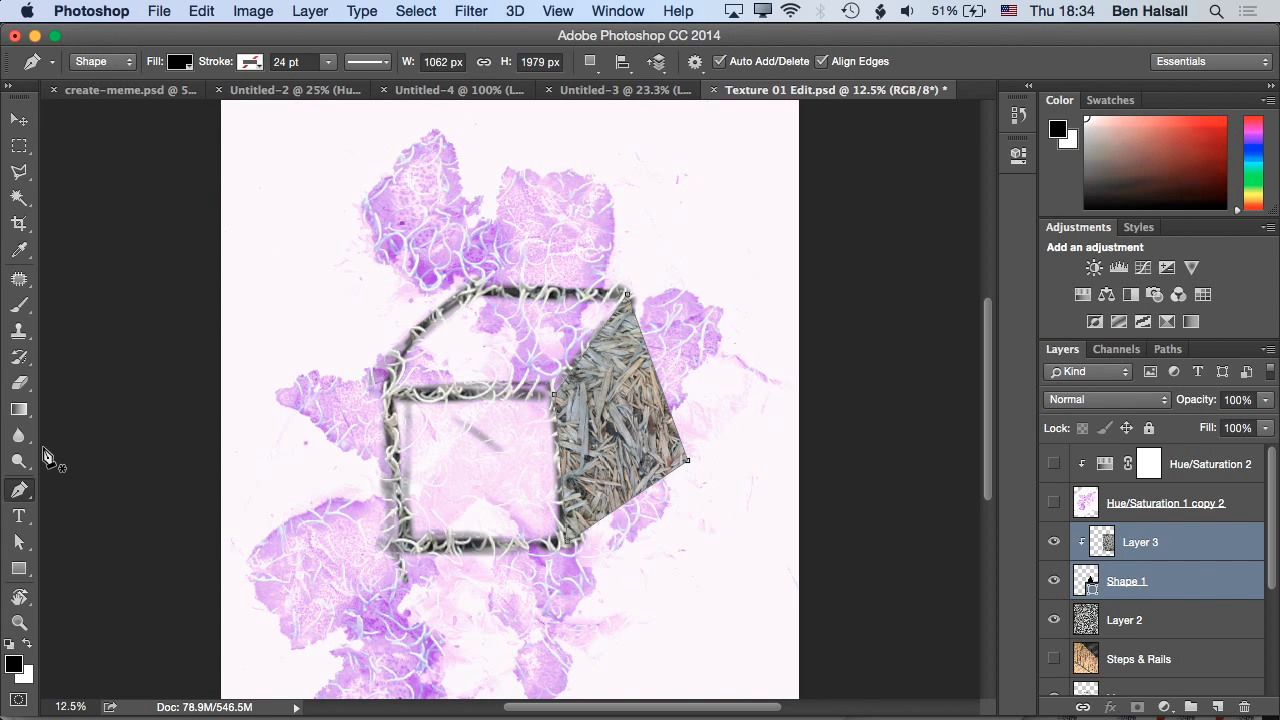
{"action": "left_click", "coordinate": [19, 543]}
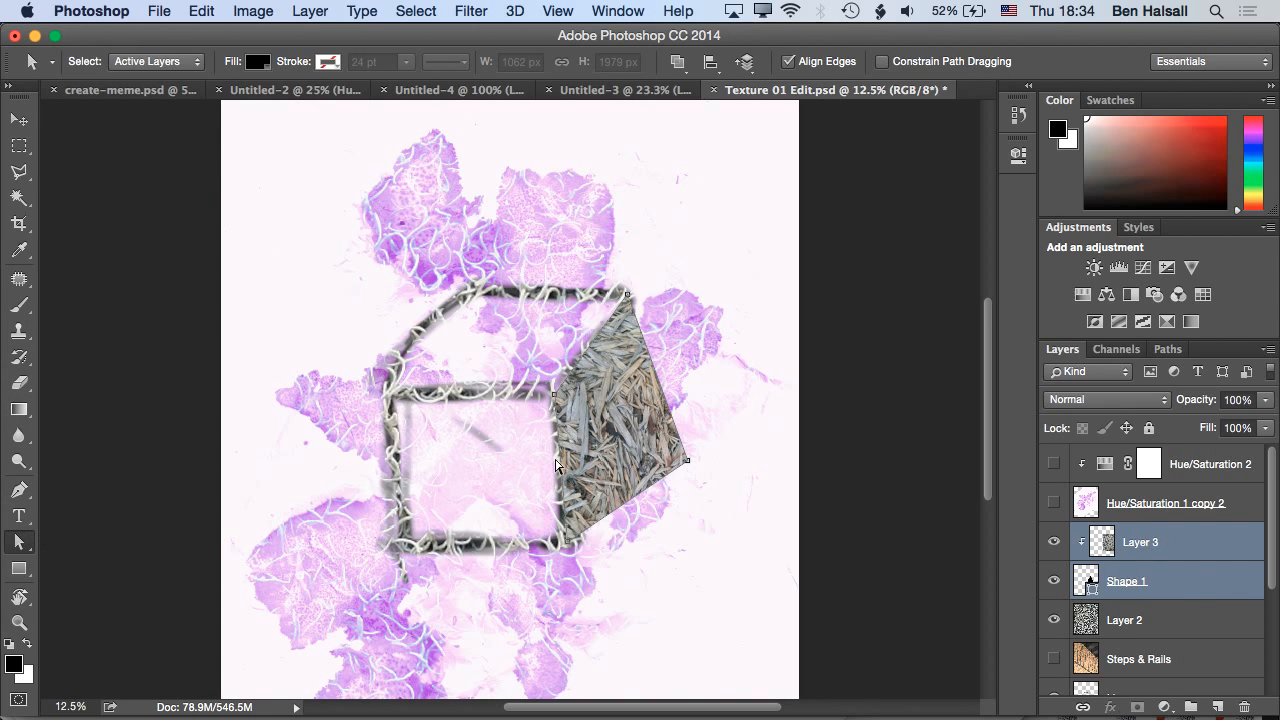
{"action": "left_click_drag", "start_coordinate": [688, 464], "coordinate": [653, 457]}
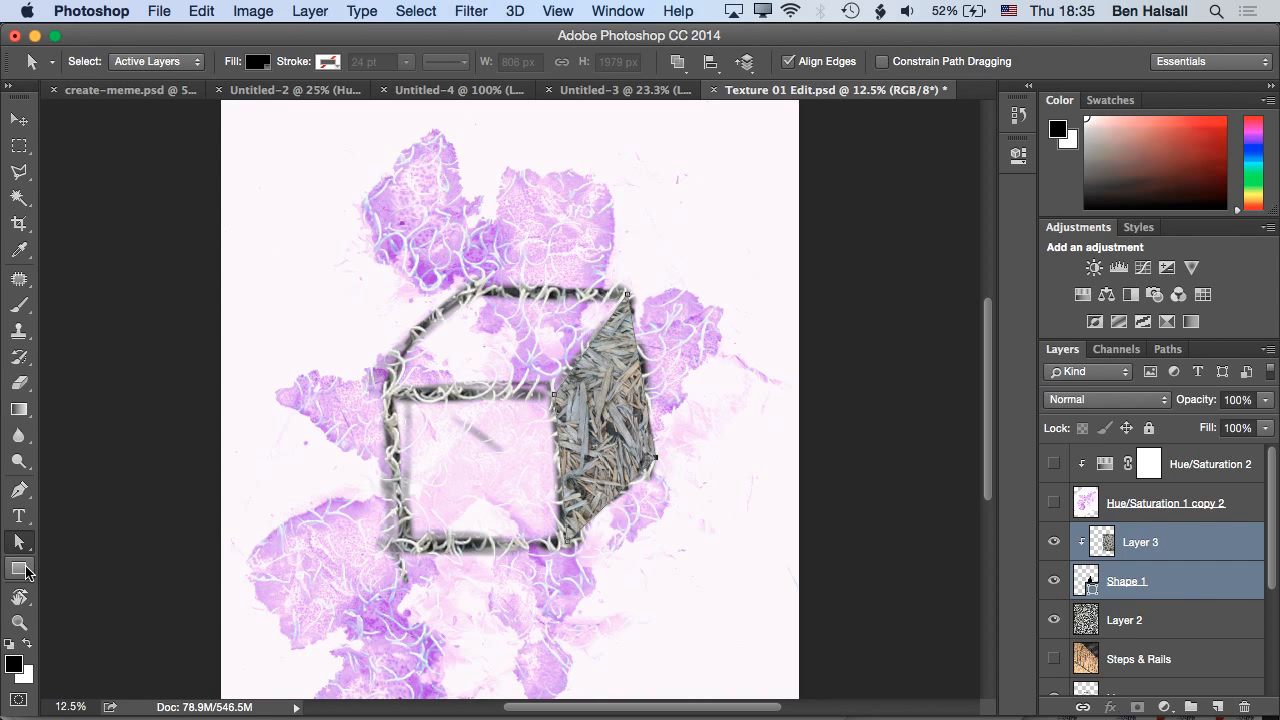
Draw a black rectangle about 1634 by 1291 px over the cube's top area
{"action": "left_click", "coordinate": [19, 569]}
{"action": "mouse_move", "coordinate": [340, 232]}
{"action": "left_mouse_down"}
{"action": "mouse_move", "coordinate": [543, 340]}
{"action": "mouse_move", "coordinate": [545, 393]}
{"action": "left_mouse_up"}
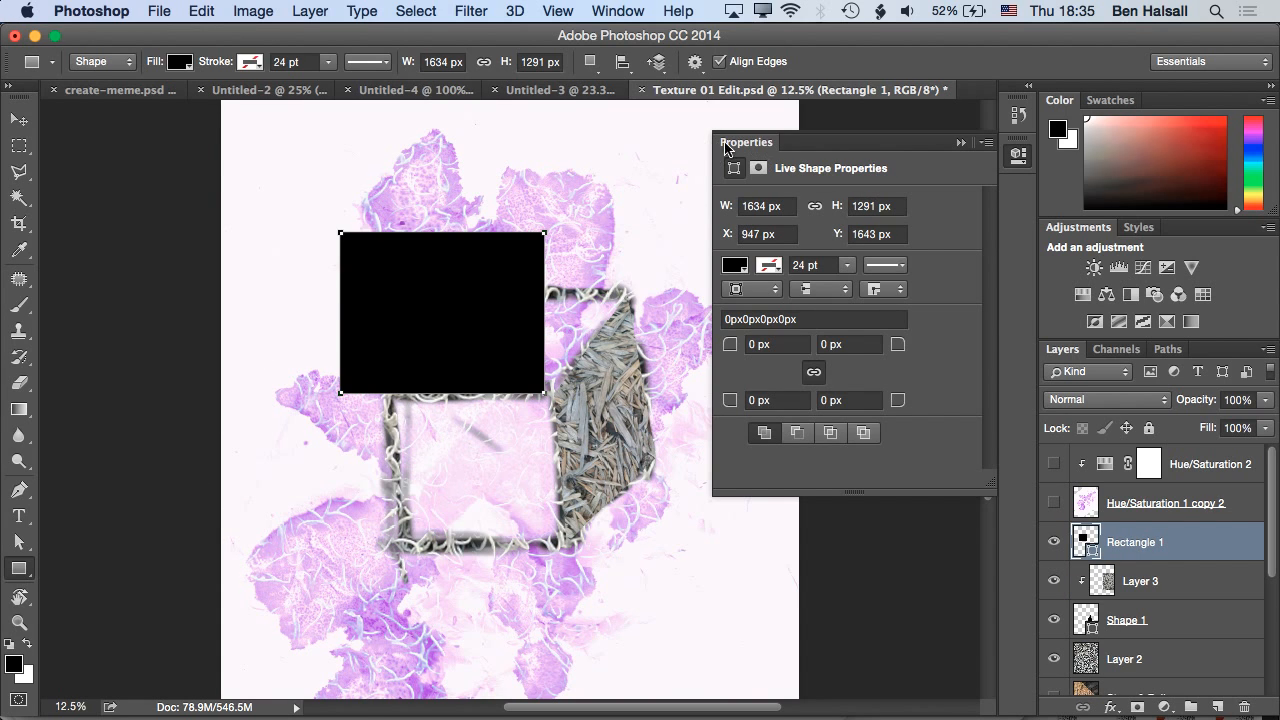
{"action": "left_click", "coordinate": [960, 142]}
Convert the rectangle to a regular path and move its corners to match the cube's top face, about 1874 by 838 px
{"action": "key", "text": "a"}
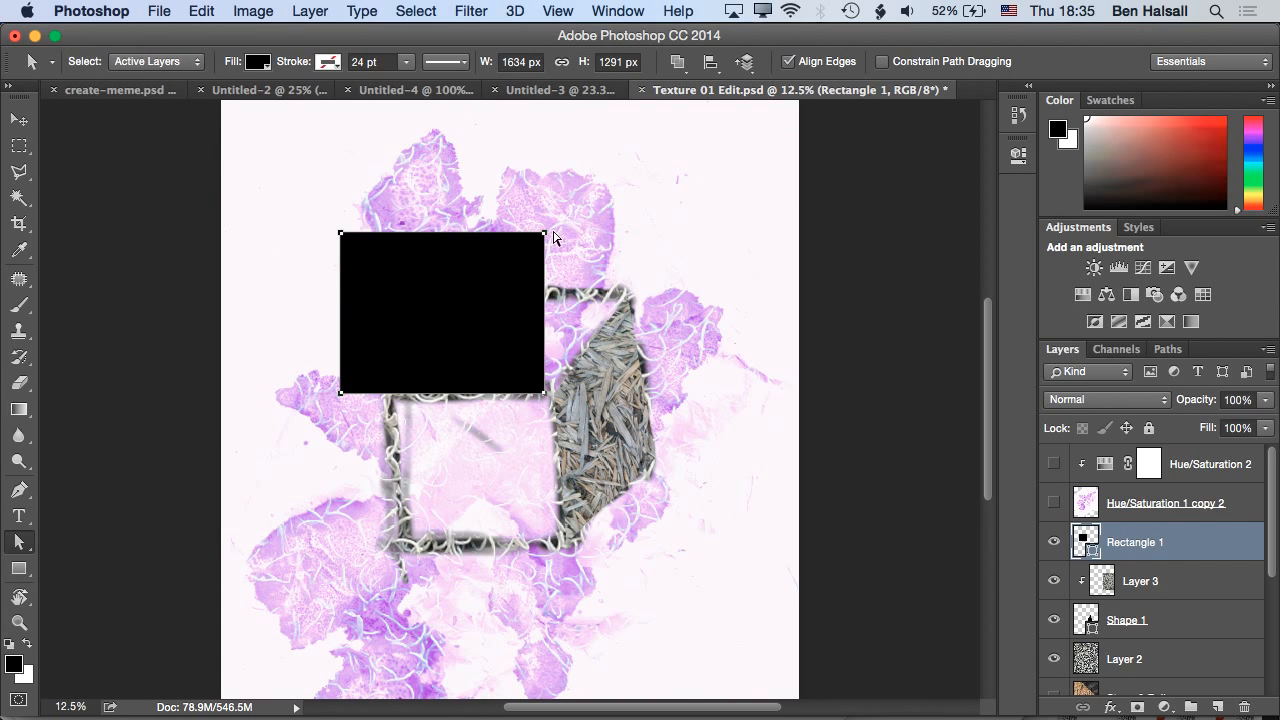
{"action": "left_click_drag", "start_coordinate": [545, 237], "coordinate": [543, 277]}
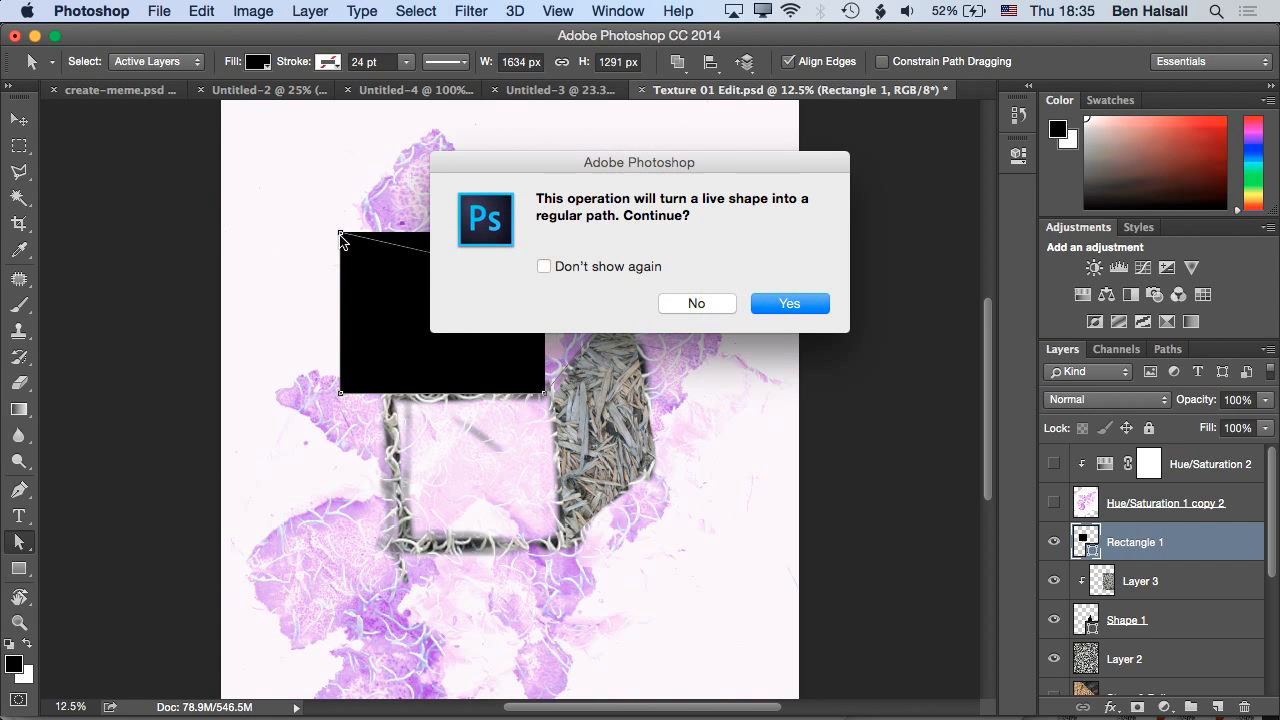
{"action": "left_click", "coordinate": [783, 302]}
{"action": "left_click_drag", "start_coordinate": [341, 237], "coordinate": [527, 296]}
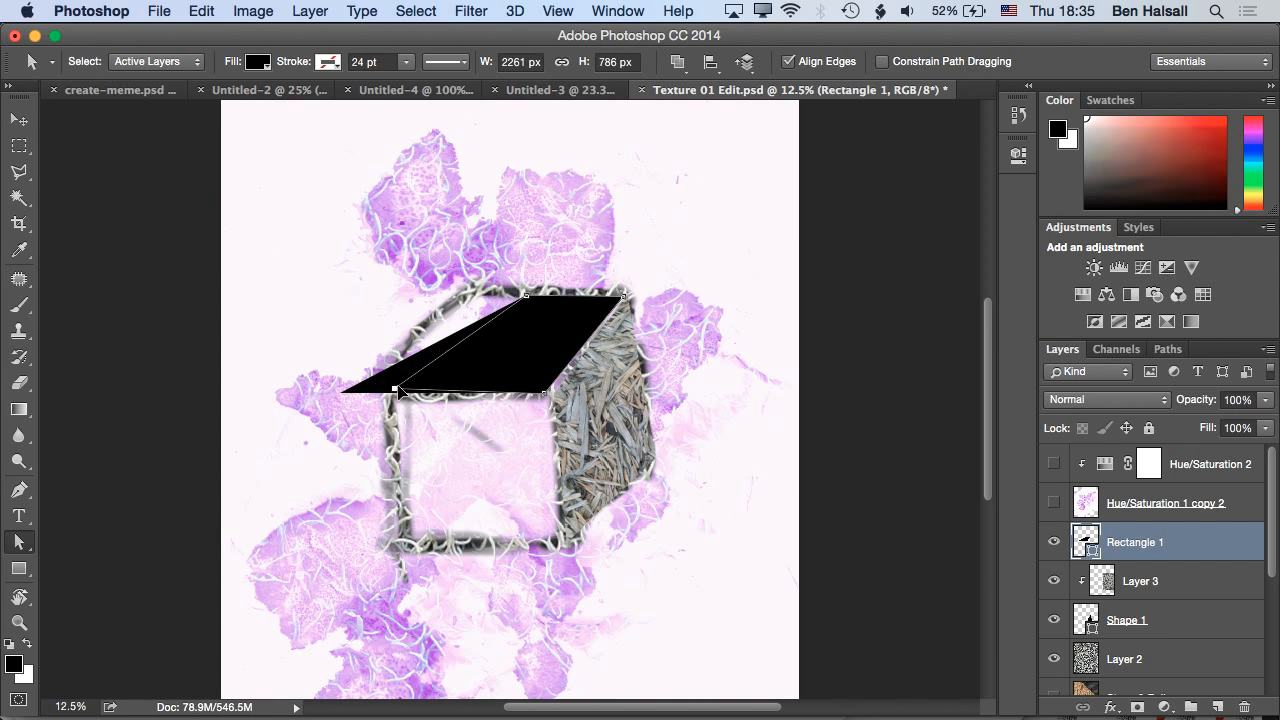
{"action": "left_click_drag", "start_coordinate": [341, 400], "coordinate": [389, 395]}
{"action": "left_click_drag", "start_coordinate": [527, 295], "coordinate": [466, 292]}
{"action": "left_click_drag", "start_coordinate": [544, 397], "coordinate": [552, 400]}
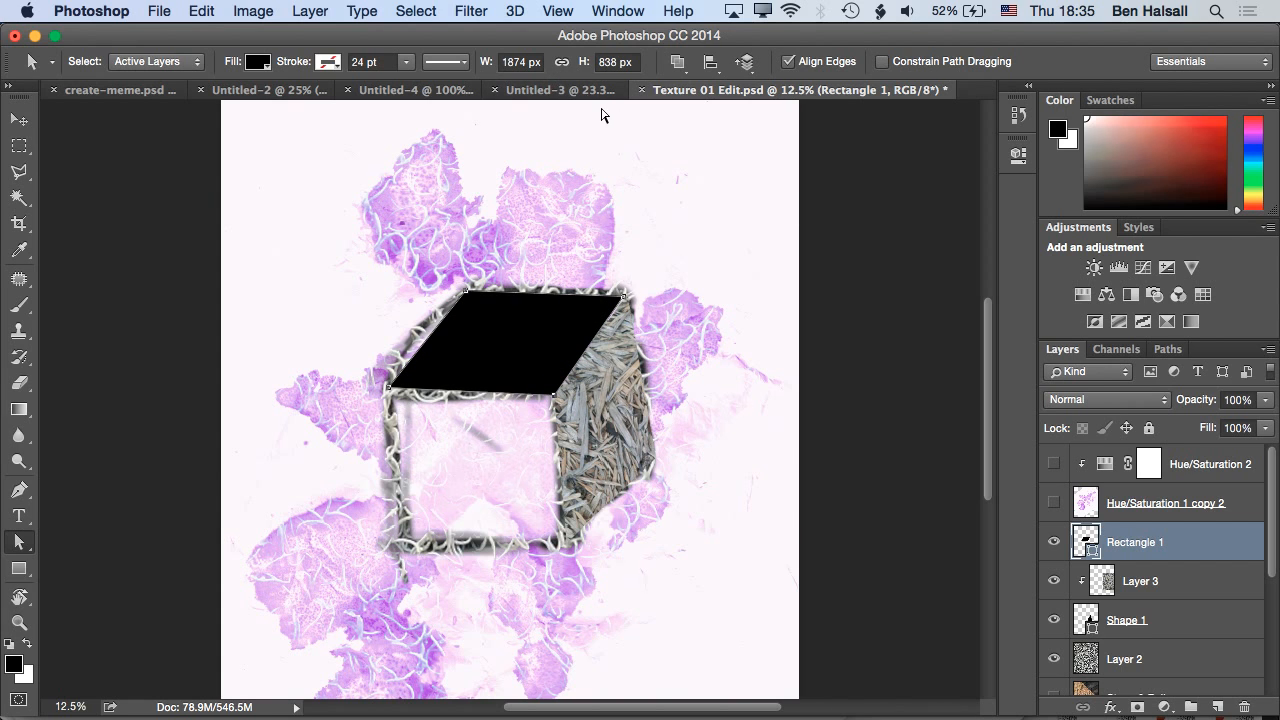
{"action": "left_click", "coordinate": [612, 89]}
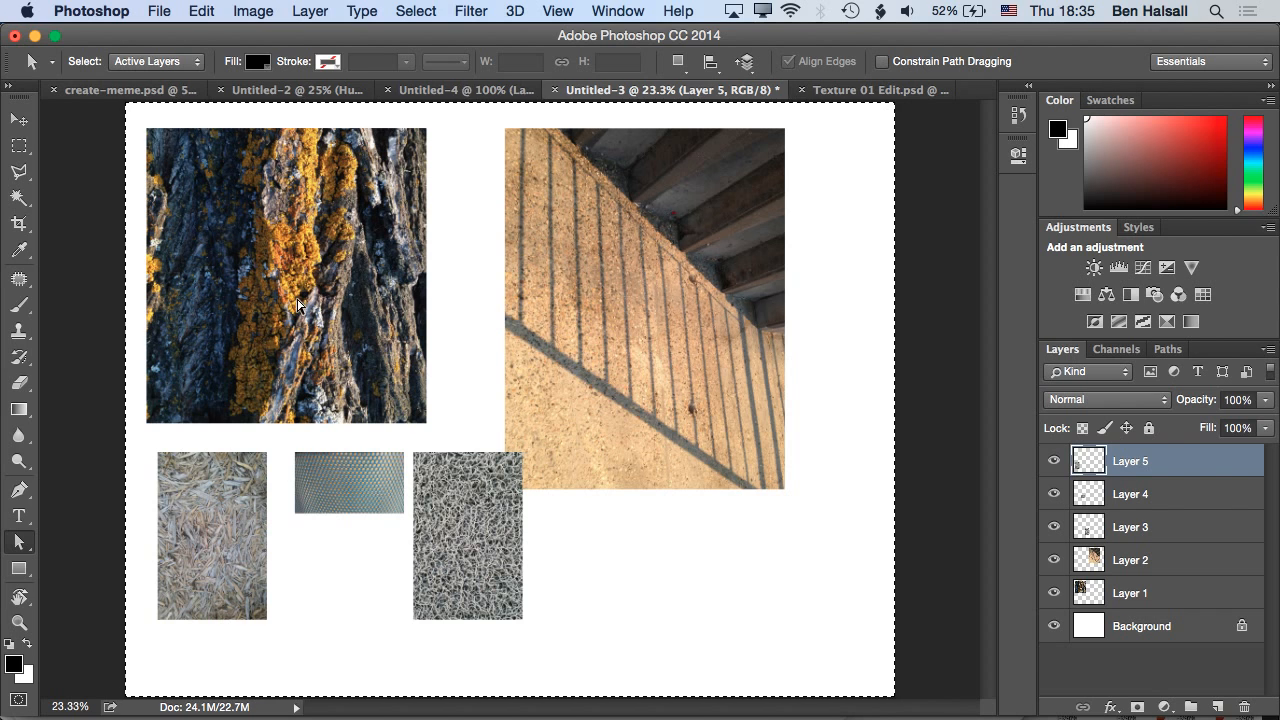
{"action": "key", "text": "v"}
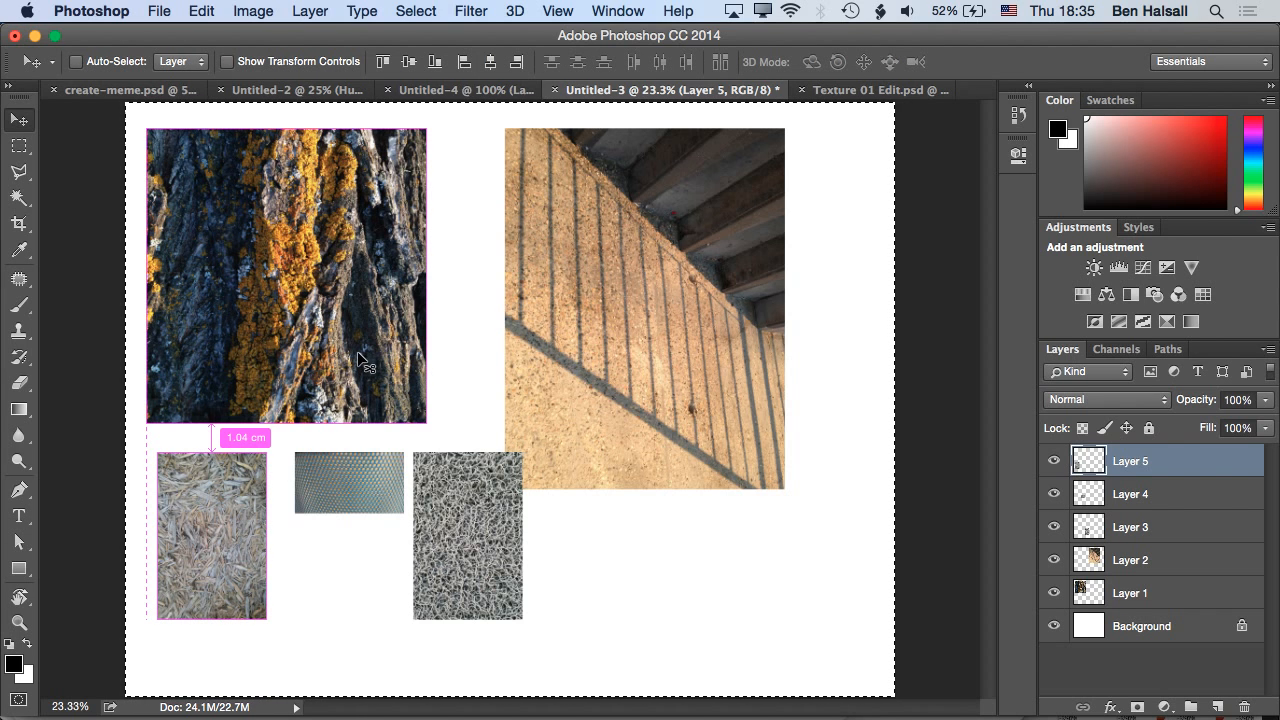
{"action": "key", "text": "ctrl+Tab"}
{"action": "left_click_drag", "start_coordinate": [782, 136], "coordinate": [820, 238]}
{"action": "left_click", "coordinate": [789, 366]}
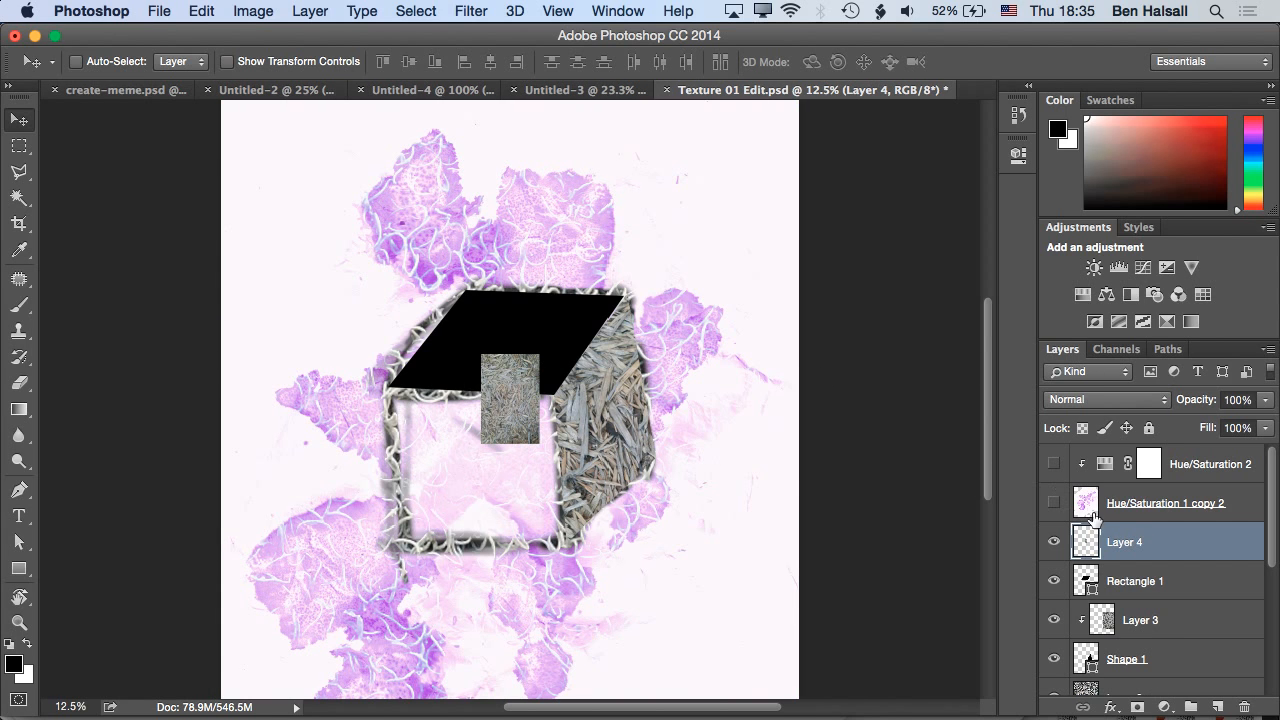
{"action": "key", "text": "super"}
{"action": "key", "text": "super+z"}
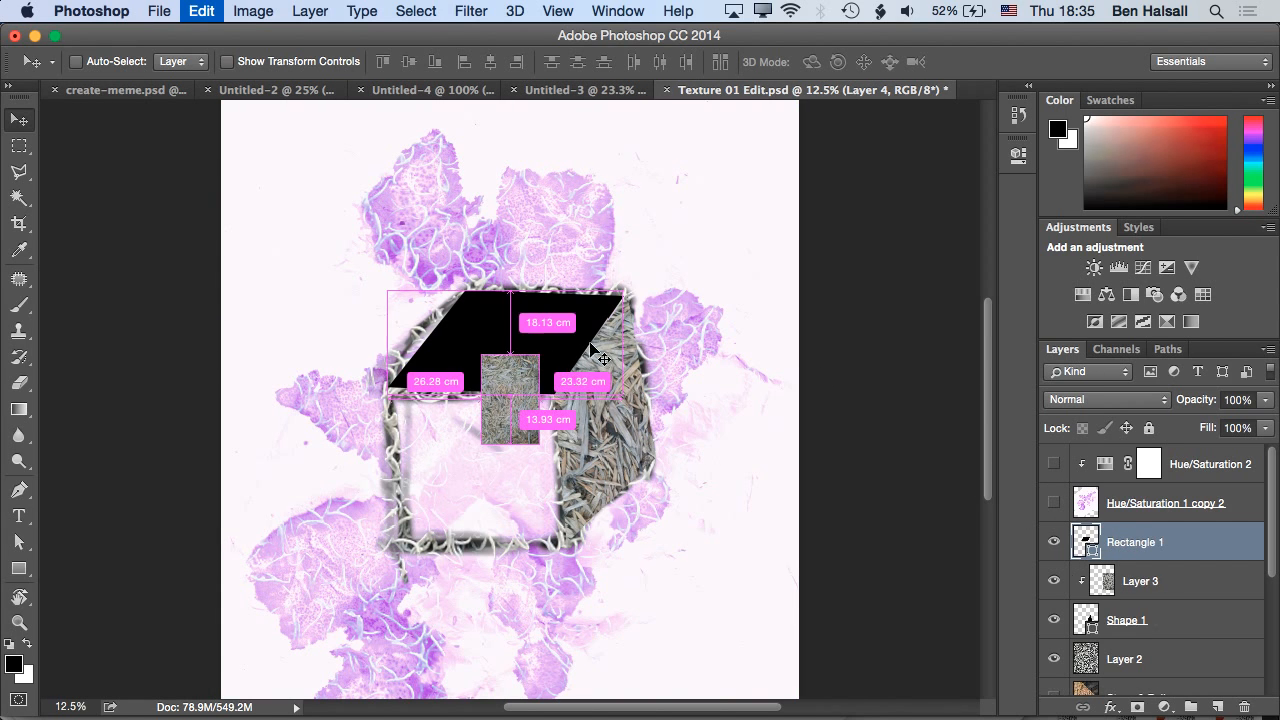
Copy the orange-lichen bark photo from Untitled-3 and paste it into Texture 01 Edit.psd, accepting the colour profile conversion
{"action": "left_click", "coordinate": [588, 90]}
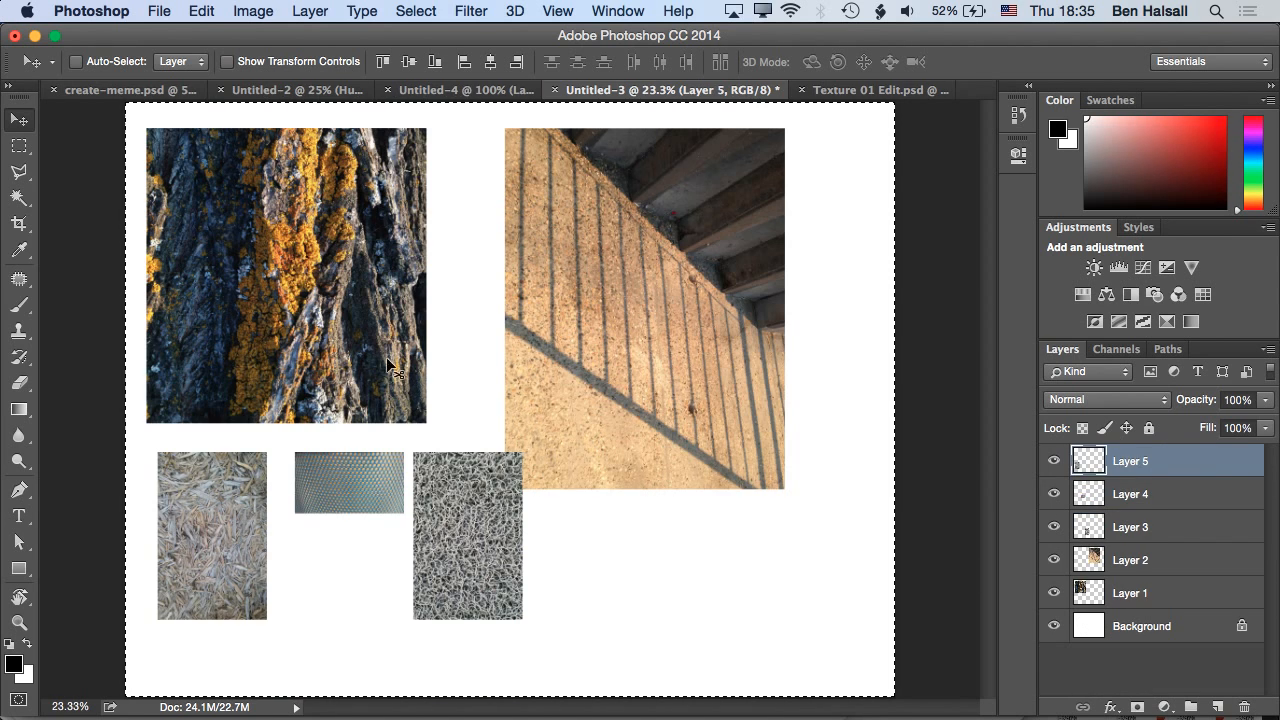
{"action": "key", "text": "super+a"}
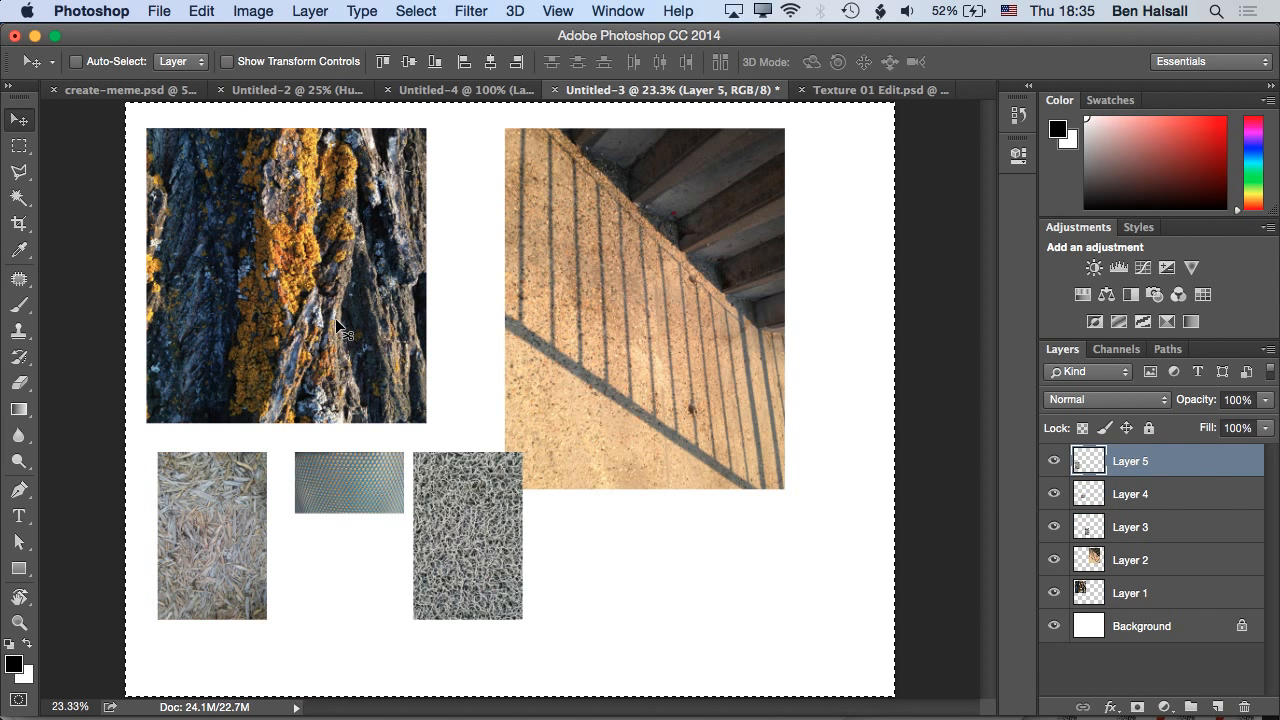
{"action": "key", "text": "super+d"}
{"action": "left_click", "coordinate": [350, 327], "text": "super"}
{"action": "key", "text": "super+a"}
{"action": "left_click", "coordinate": [851, 92]}
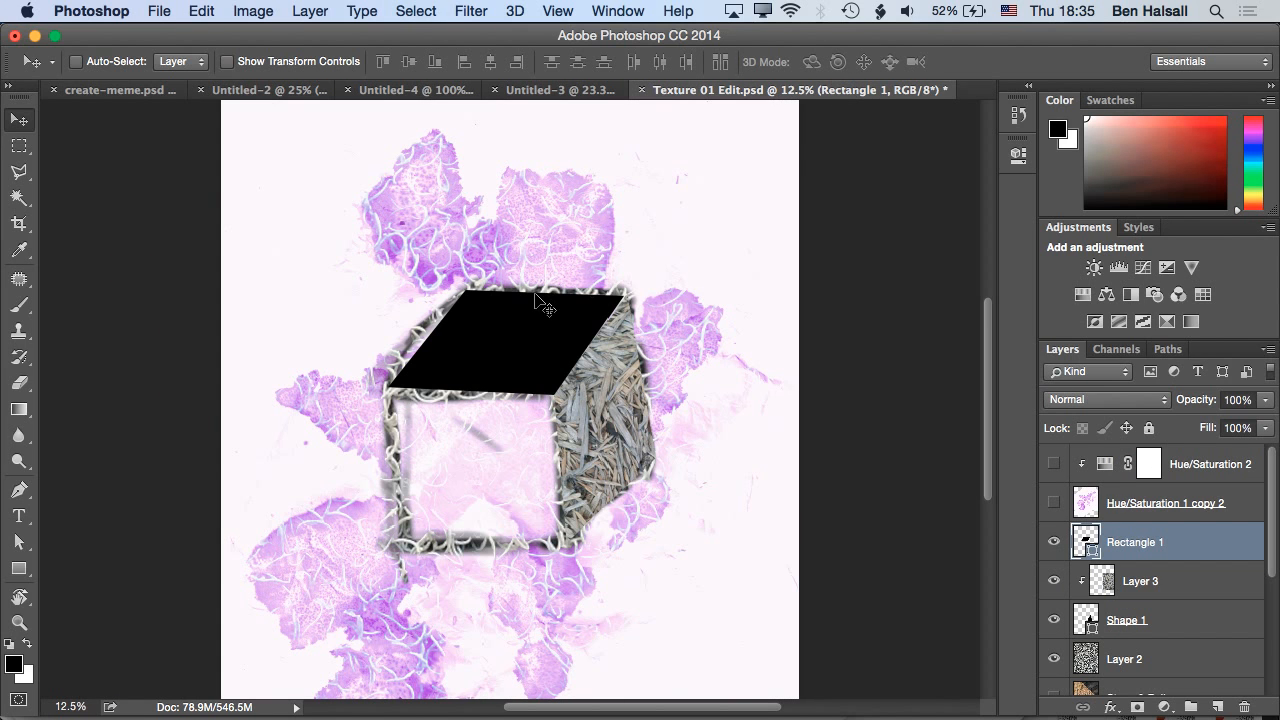
{"action": "key", "text": "super+v"}
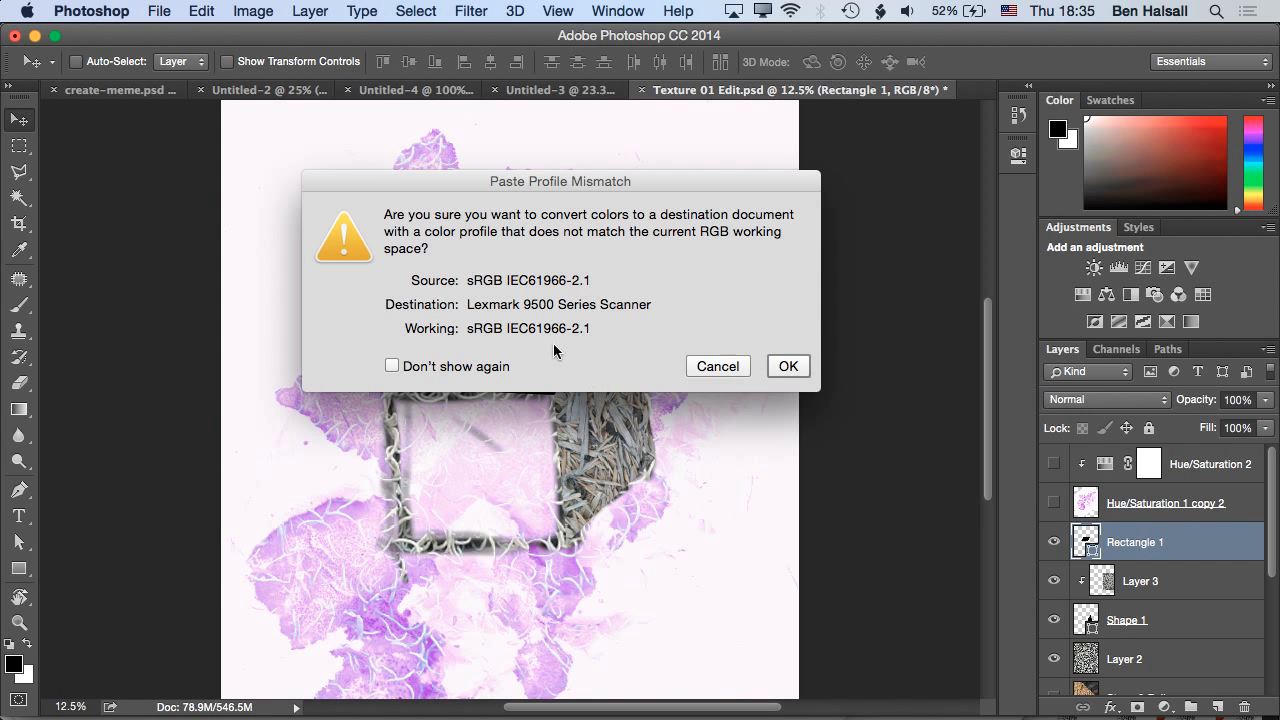
{"action": "left_click", "coordinate": [787, 366]}
Scale the pasted bark texture to about 173% and position it so it covers the black shape on the cube's top
{"action": "left_click_drag", "start_coordinate": [526, 413], "coordinate": [443, 357]}
{"action": "key", "text": "super+t"}
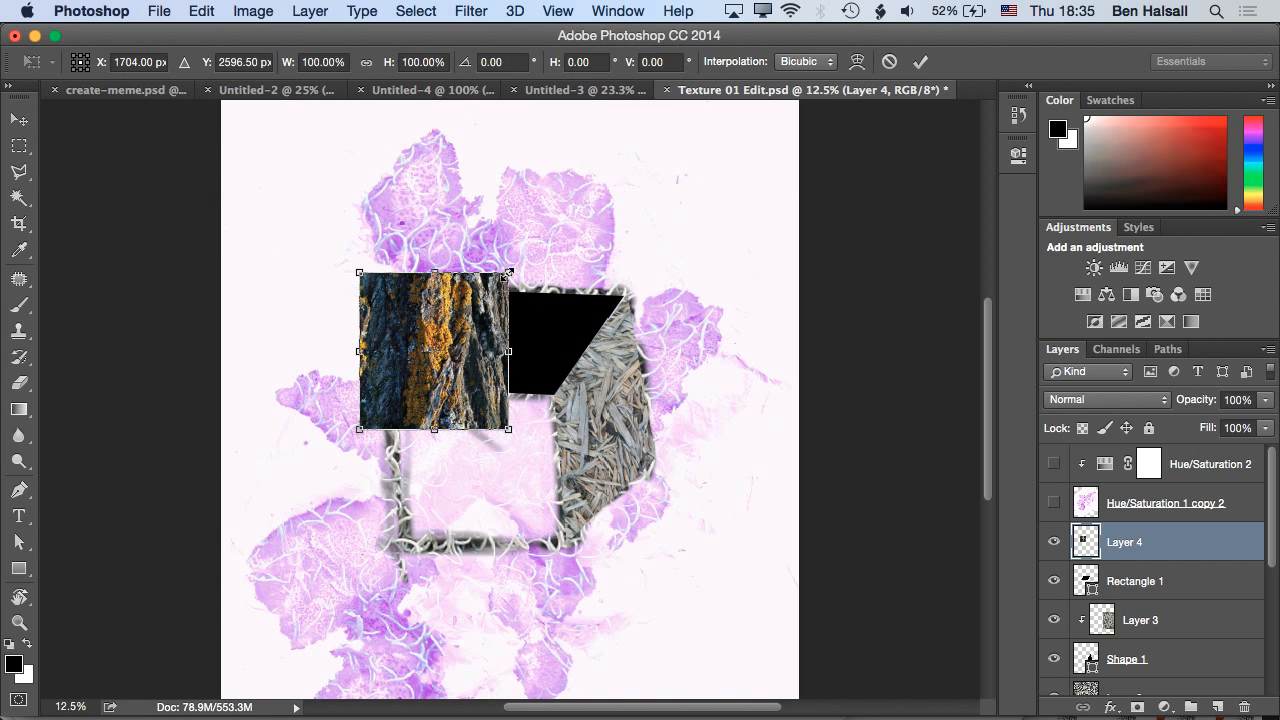
{"action": "left_click_drag", "start_coordinate": [508, 272], "coordinate": [614, 150]}
{"action": "left_click_drag", "start_coordinate": [565, 278], "coordinate": [583, 313]}
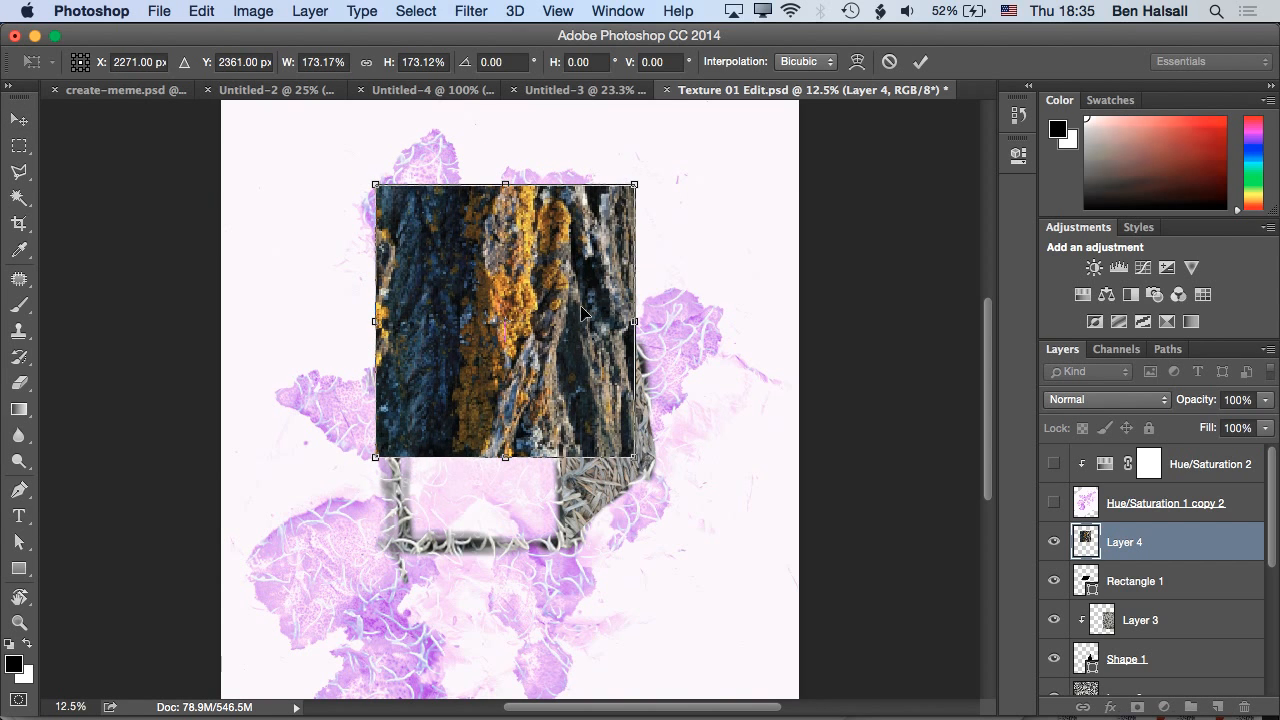
{"action": "key", "text": "Return"}
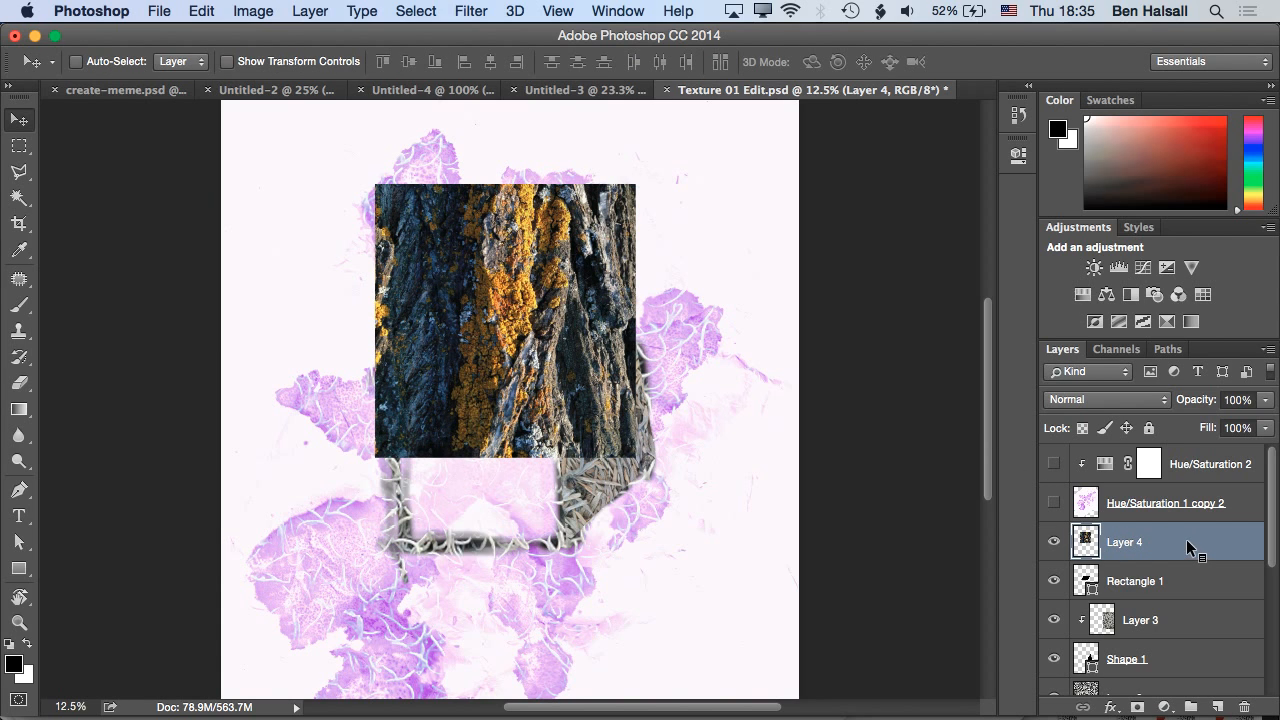
Clip the bark texture in Layer 4 to Rectangle 1 and shift it within the cube's top face
{"action": "right_click", "coordinate": [1190, 537]}
{"action": "left_click", "coordinate": [1087, 671]}
{"action": "left_click_drag", "start_coordinate": [545, 358], "coordinate": [552, 324]}
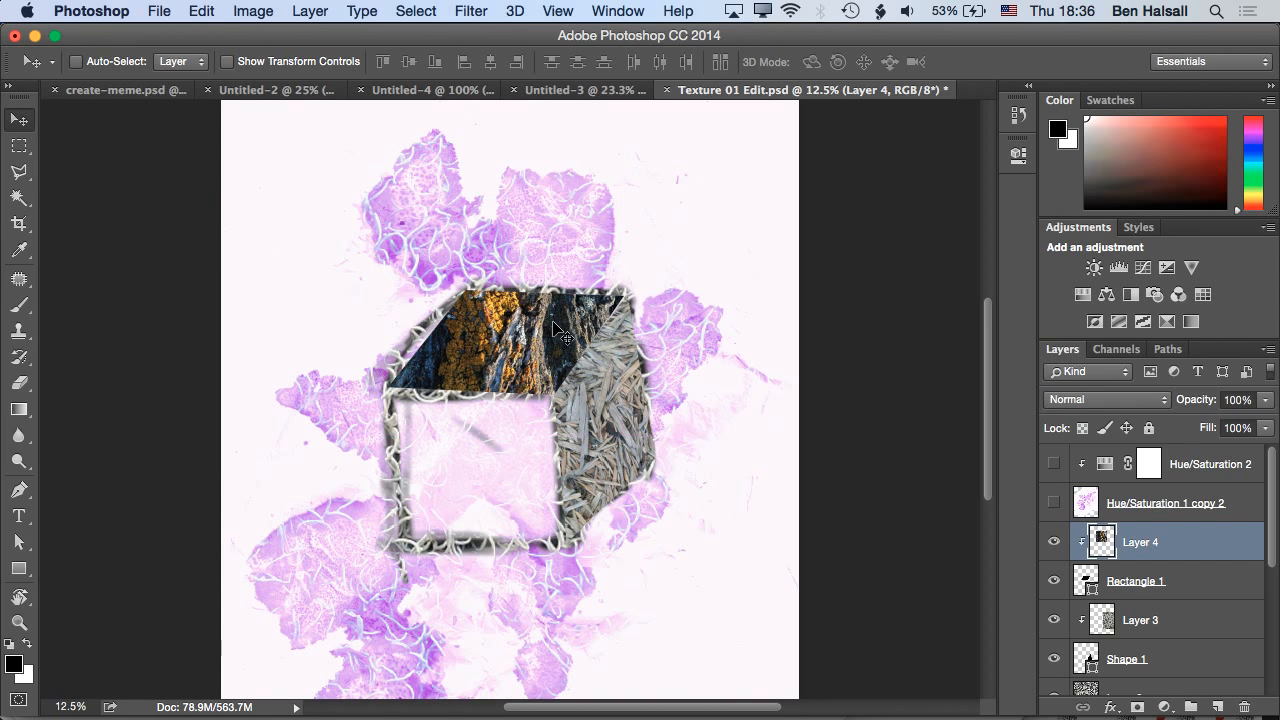
Rotate the clipped bark texture about 36 degrees and reposition it to fill the cube's top face
{"action": "key", "text": "super+t"}
{"action": "left_click_drag", "start_coordinate": [636, 163], "coordinate": [700, 205]}
{"action": "left_click_drag", "start_coordinate": [561, 375], "coordinate": [576, 371]}
{"action": "left_click_drag", "start_coordinate": [694, 223], "coordinate": [686, 249]}
{"action": "left_click_drag", "start_coordinate": [555, 360], "coordinate": [569, 359]}
{"action": "left_click_drag", "start_coordinate": [720, 240], "coordinate": [738, 265]}
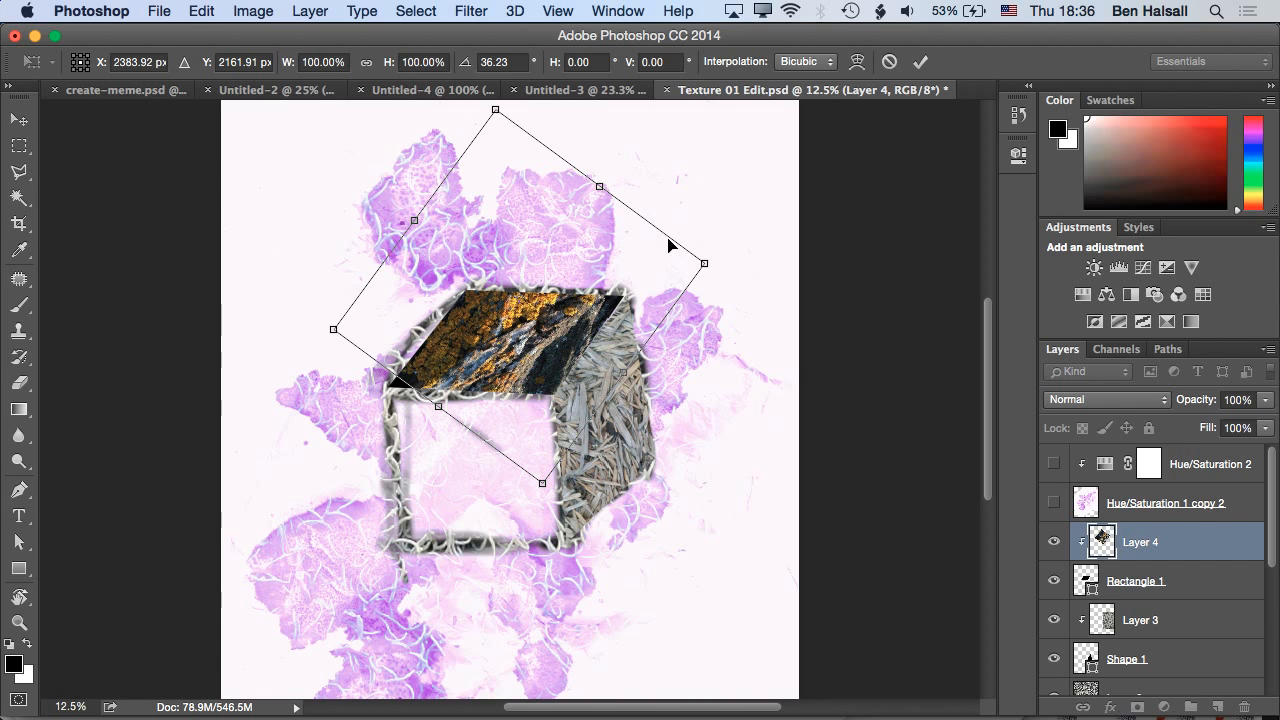
{"action": "key", "text": "Return"}
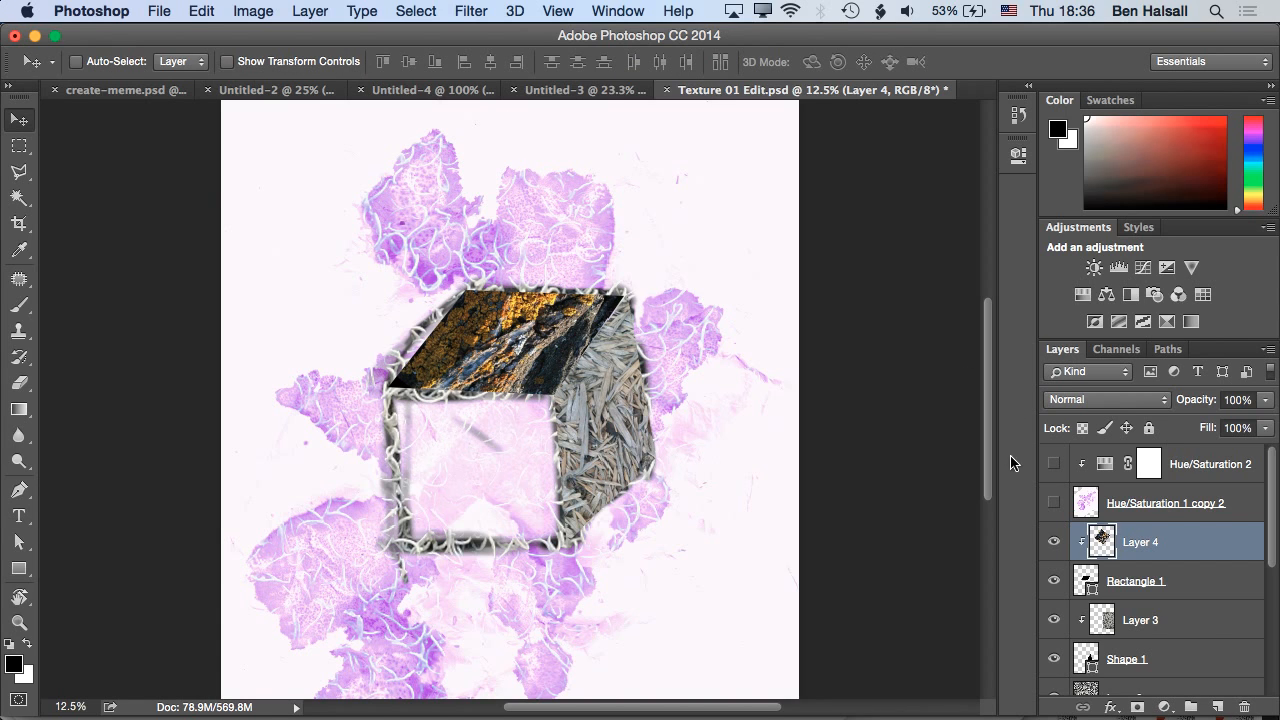
Move Layer 2 with the tangled fibre texture above Layer 4 in the layer stack
{"action": "left_click", "coordinate": [1190, 658]}
{"action": "left_click_drag", "start_coordinate": [1271, 491], "coordinate": [1277, 553]}
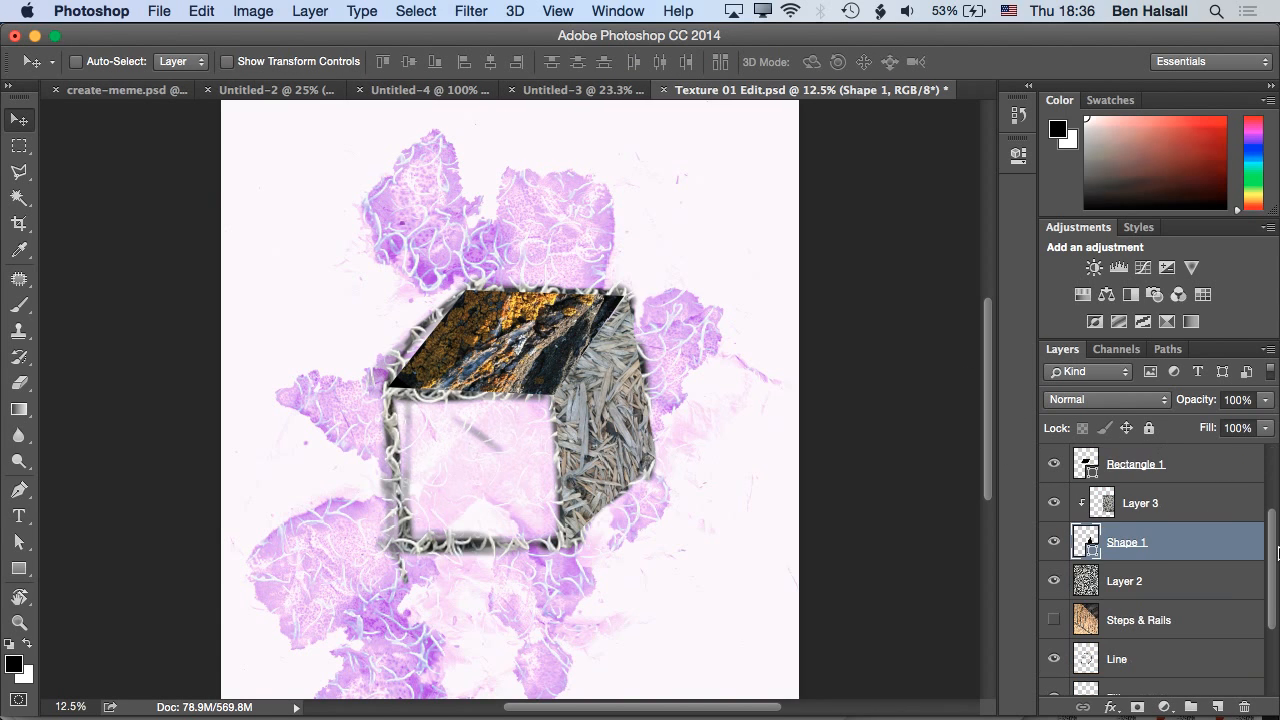
{"action": "left_click_drag", "start_coordinate": [1153, 582], "coordinate": [1150, 503]}
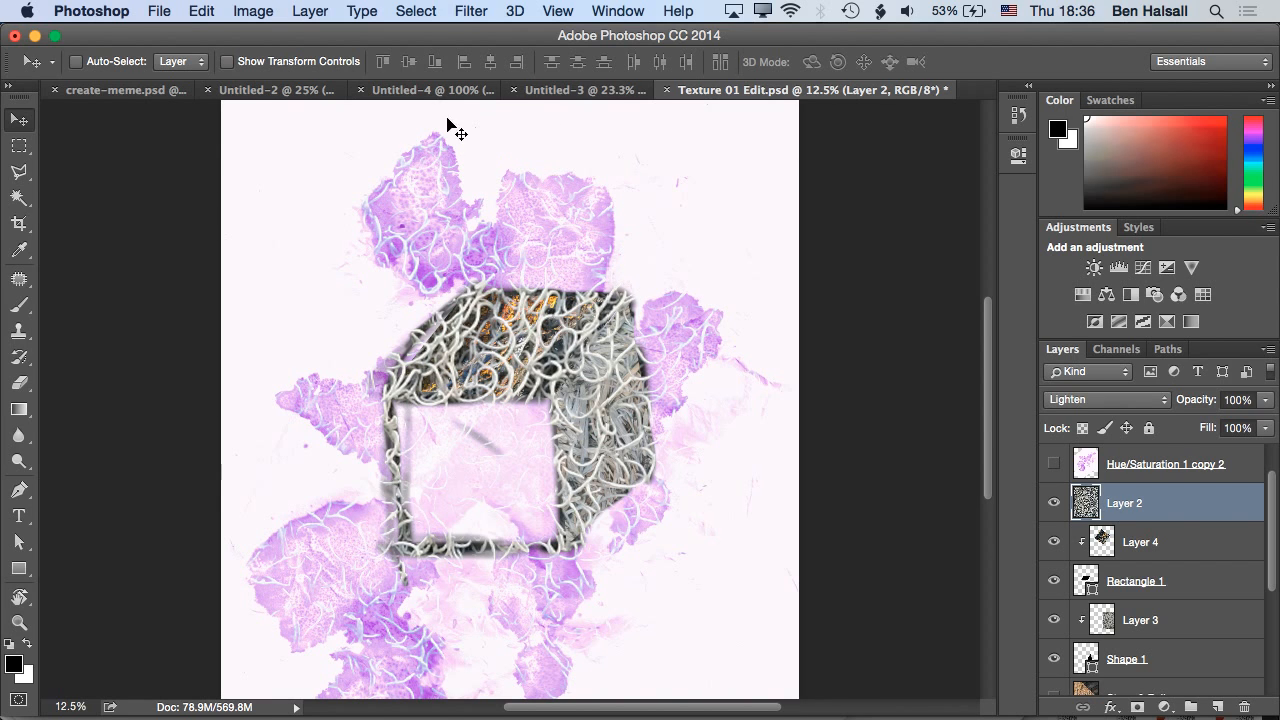
{"action": "left_click", "coordinate": [156, 12]}
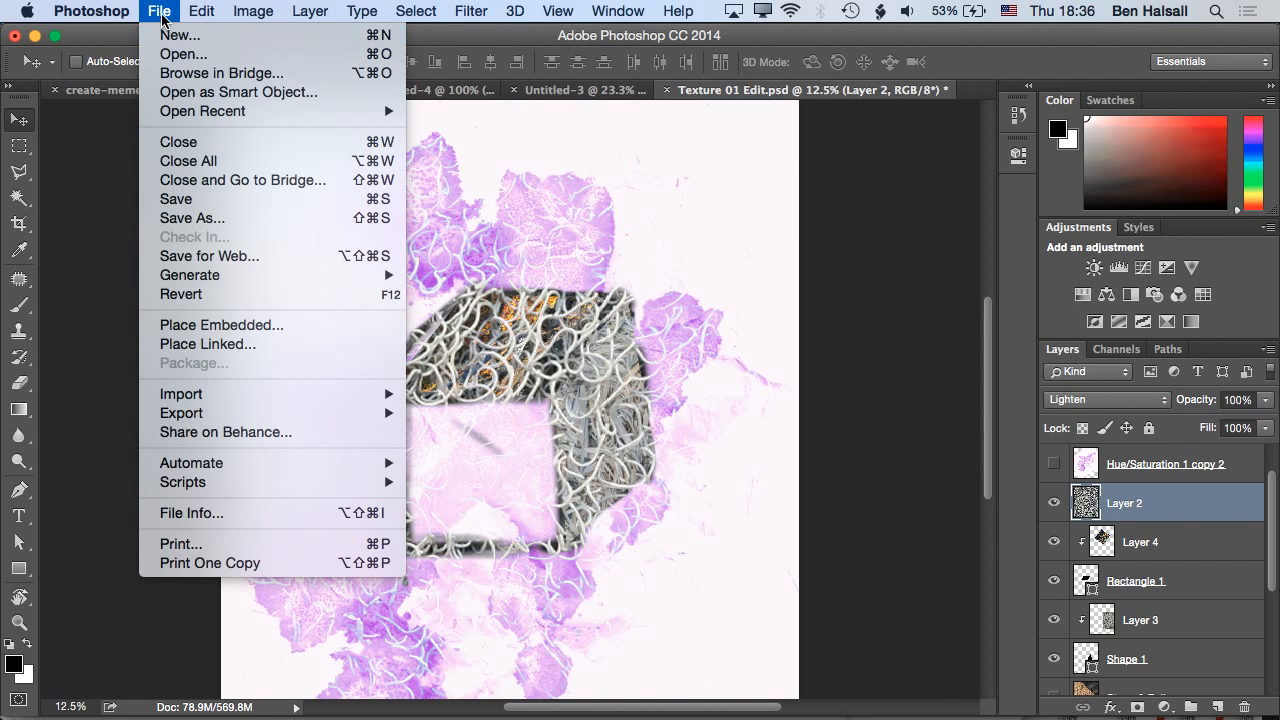
{"action": "left_click", "coordinate": [157, 14]}
Switch to Safari and look through the texture photos in the Texture Library Google Doc, down to the weathered wood on page 8
{"action": "key", "text": "super+Tab"}
{"action": "left_click", "coordinate": [415, 362]}
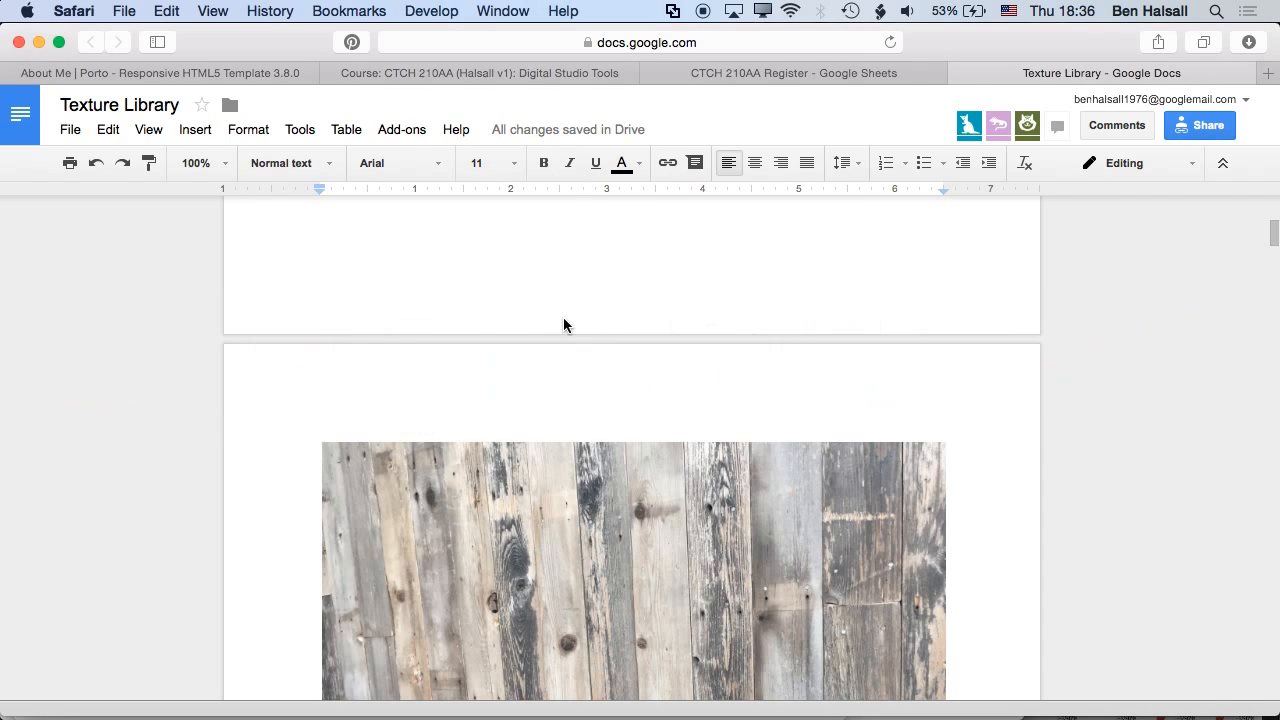
{"action": "scroll", "coordinate": [742, 323], "scroll_direction": "down", "scroll_amount": 5}
{"action": "scroll", "coordinate": [742, 320], "scroll_direction": "up", "scroll_amount": 2}
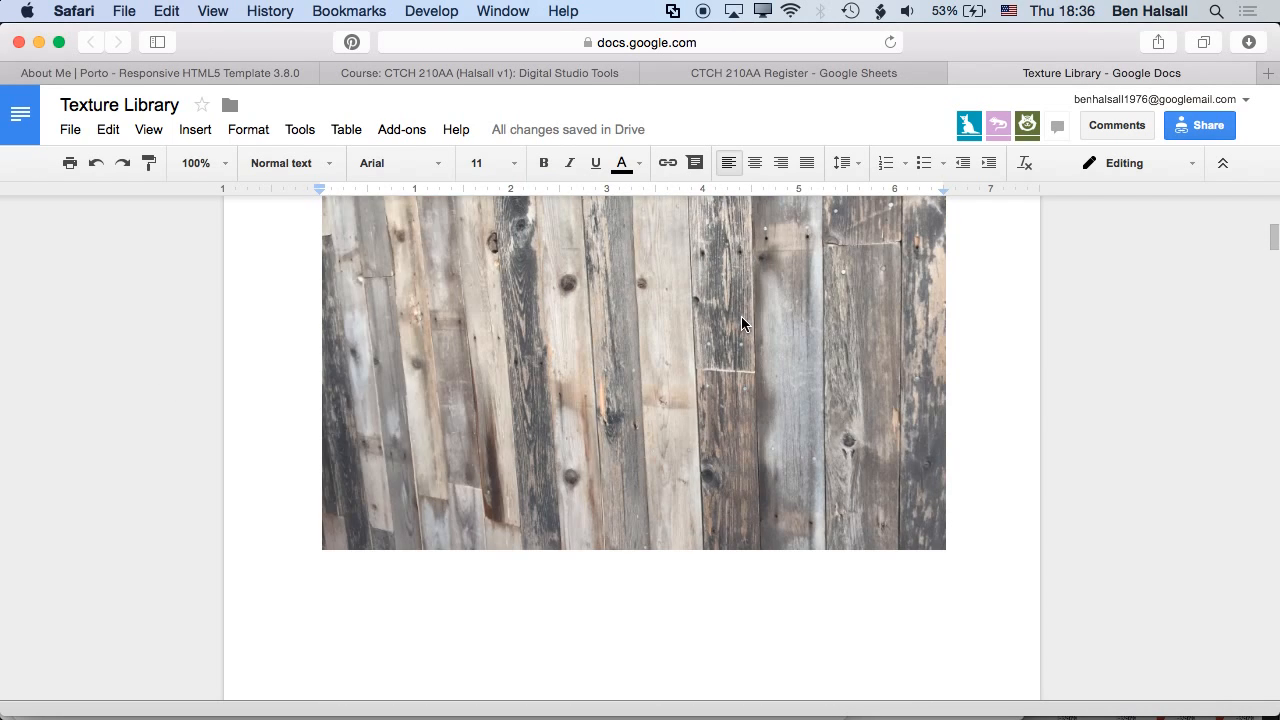
{"action": "scroll", "coordinate": [742, 319], "scroll_direction": "down", "scroll_amount": 1}
{"action": "scroll", "coordinate": [742, 319], "scroll_direction": "up", "scroll_amount": 3}
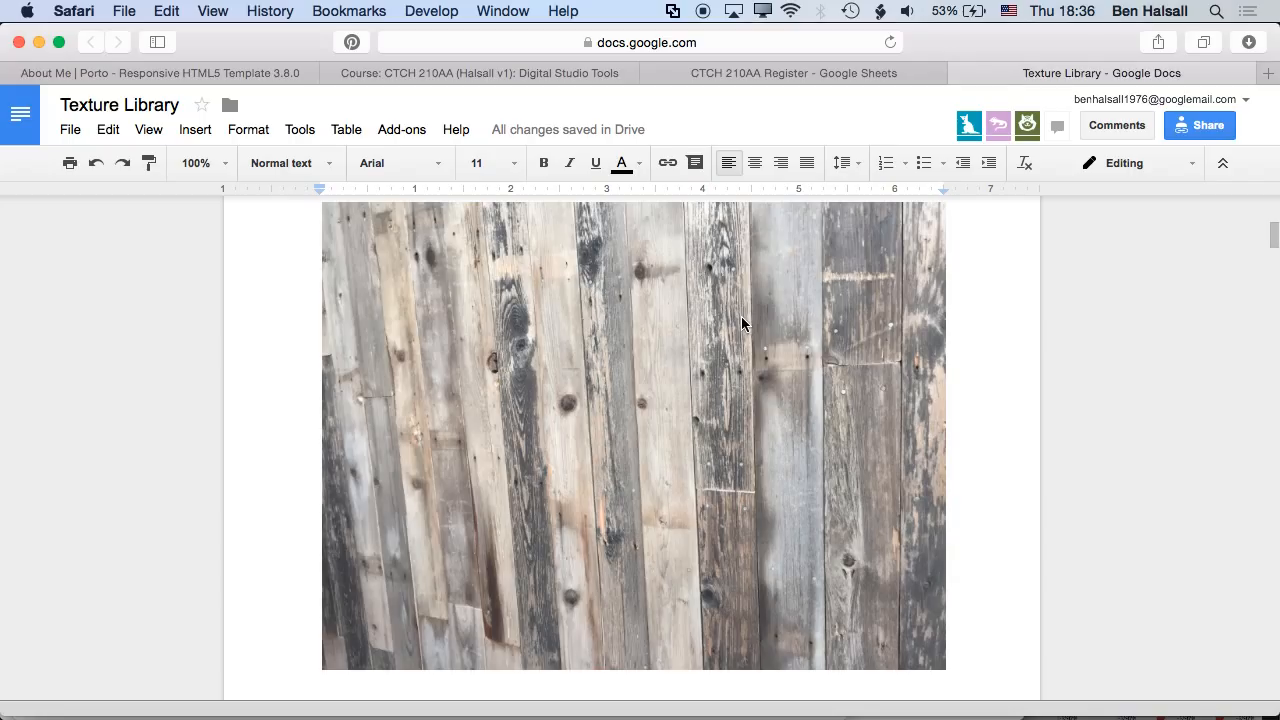
{"action": "scroll", "coordinate": [742, 322], "scroll_direction": "down", "scroll_amount": 10}
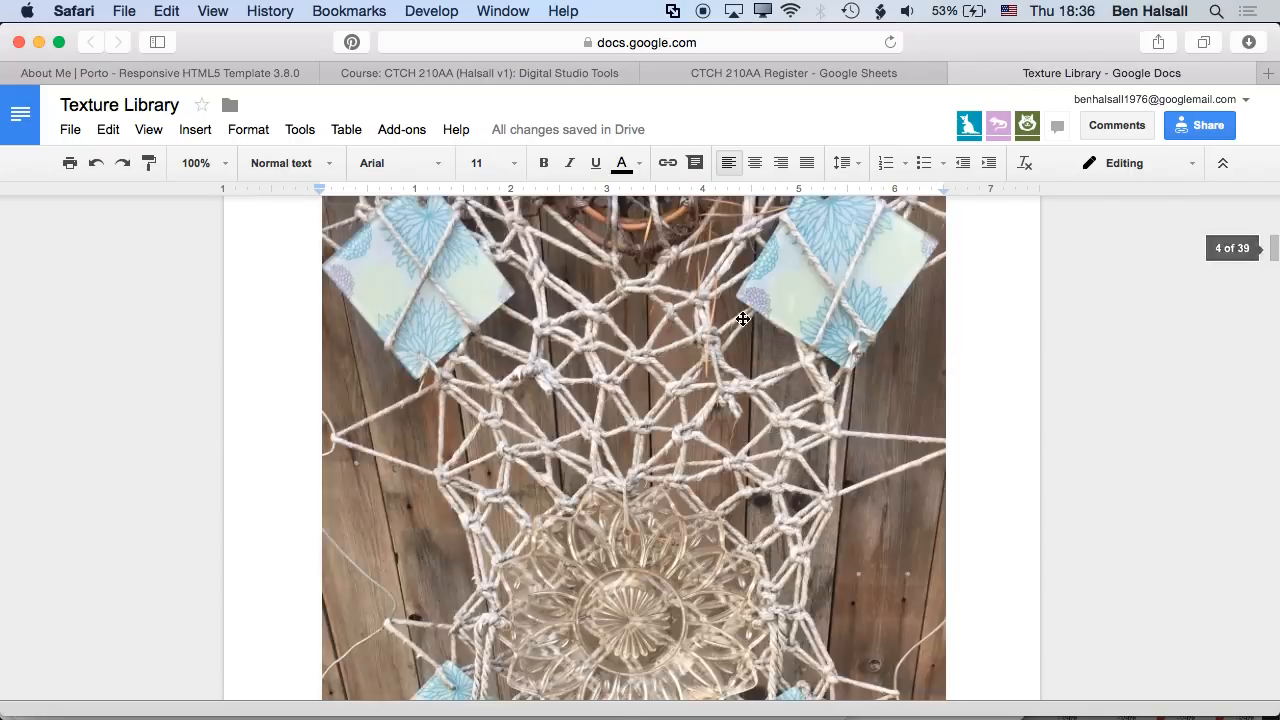
{"action": "scroll", "coordinate": [743, 319], "scroll_direction": "down", "scroll_amount": 8}
{"action": "scroll", "coordinate": [742, 322], "scroll_direction": "up", "scroll_amount": 2}
{"action": "scroll", "coordinate": [742, 322], "scroll_direction": "down", "scroll_amount": 10}
{"action": "scroll", "coordinate": [742, 322], "scroll_direction": "down", "scroll_amount": 2}
{"action": "scroll", "coordinate": [742, 322], "scroll_direction": "up", "scroll_amount": 10}
{"action": "scroll", "coordinate": [742, 322], "scroll_direction": "down", "scroll_amount": 3}
{"action": "scroll", "coordinate": [742, 322], "scroll_direction": "down", "scroll_amount": 20}
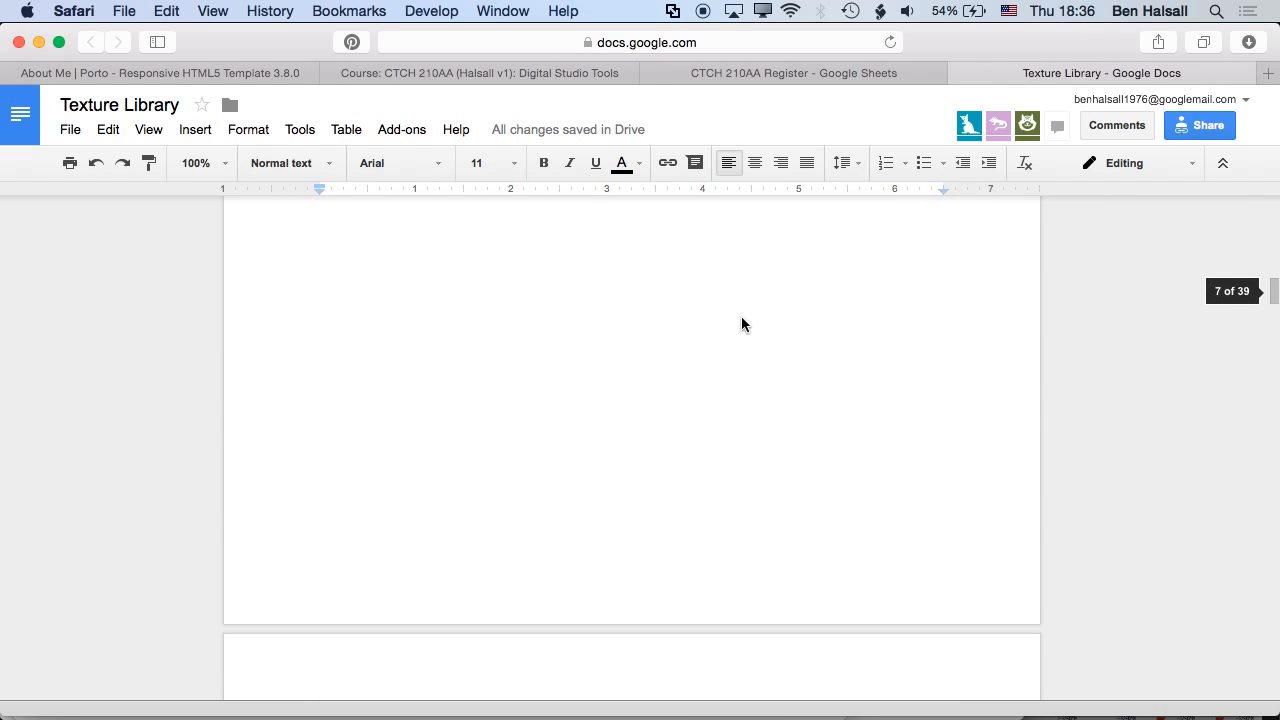
{"action": "scroll", "coordinate": [742, 322], "scroll_direction": "down", "scroll_amount": 10}
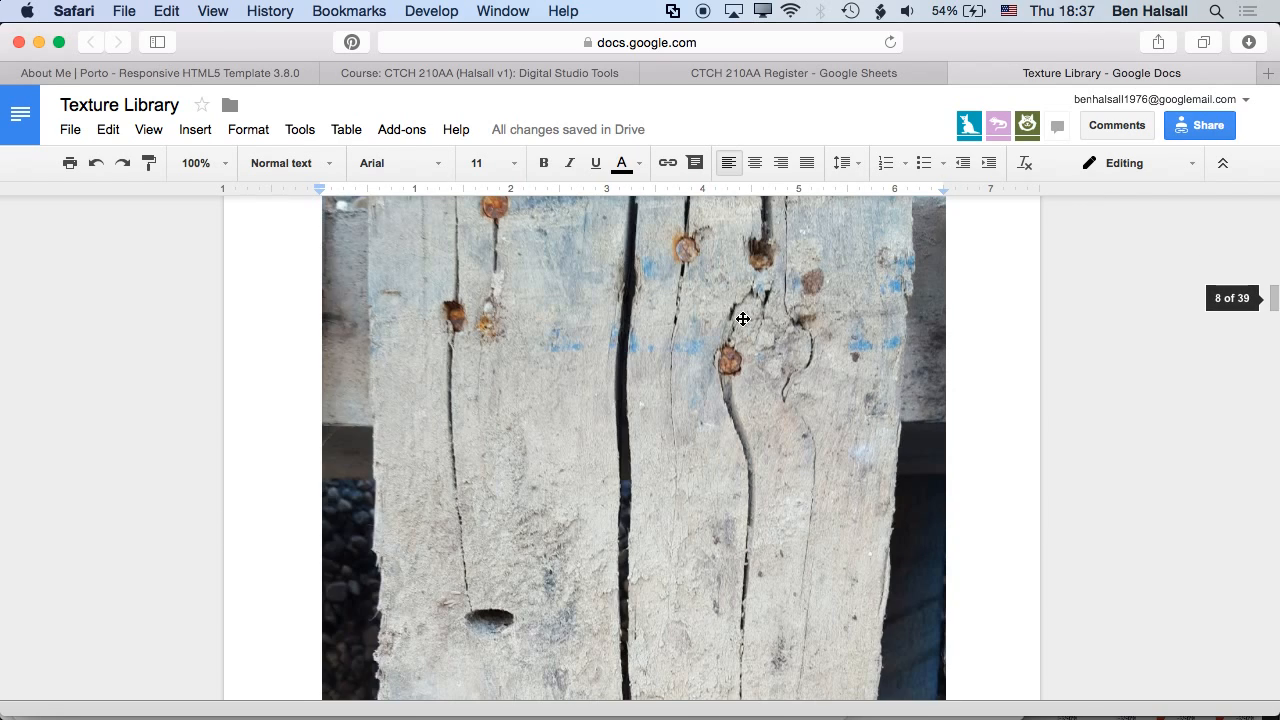
{"action": "scroll", "coordinate": [742, 318], "scroll_direction": "up", "scroll_amount": 4}
{"action": "scroll", "coordinate": [742, 318], "scroll_direction": "down", "scroll_amount": 3}
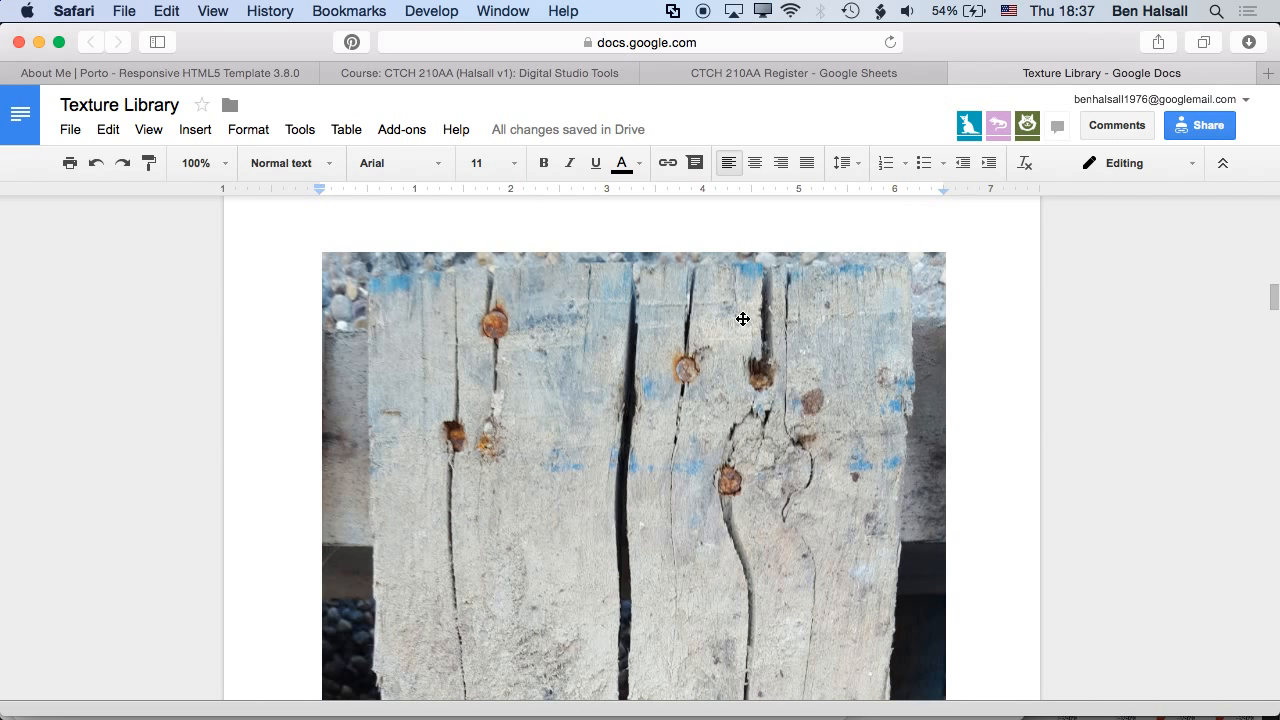
{"action": "scroll", "coordinate": [742, 320], "scroll_direction": "up", "scroll_amount": 2}
{"action": "scroll", "coordinate": [742, 322], "scroll_direction": "down", "scroll_amount": 2}
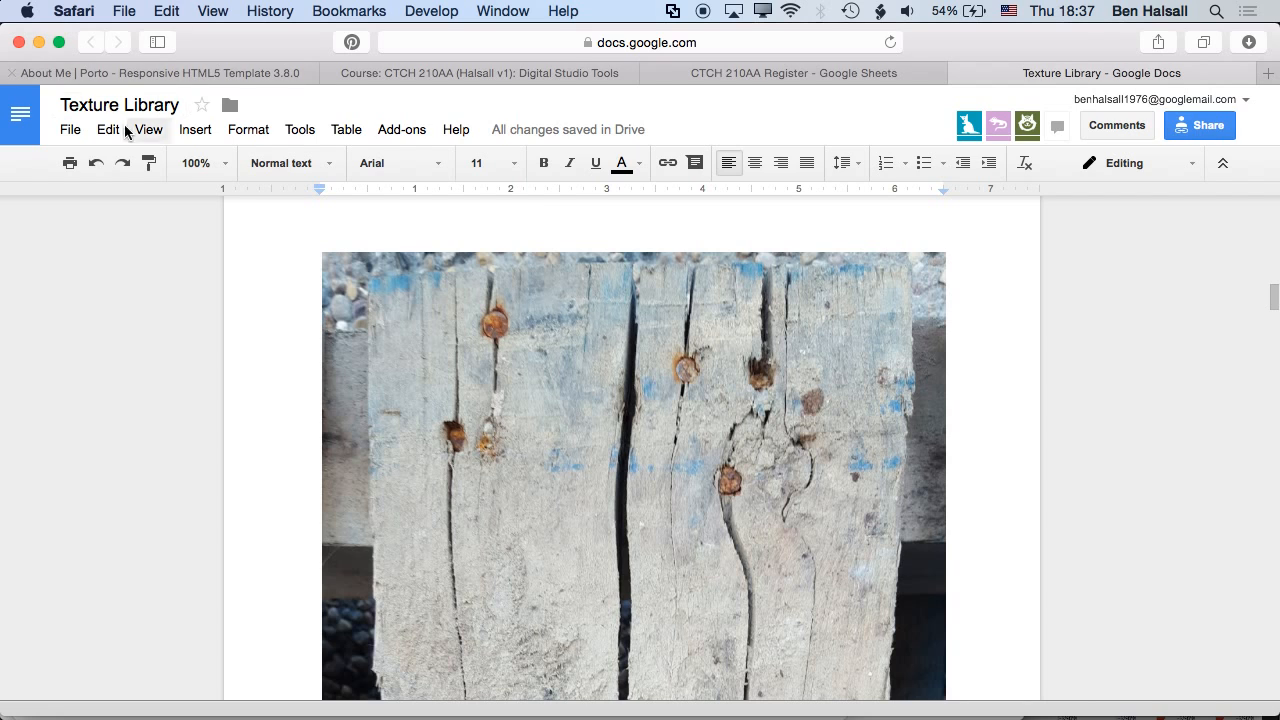
Download the Texture Library document as a PDF and open the downloaded TextureLibrary-2.pdf in Acrobat
{"action": "left_click", "coordinate": [72, 133]}
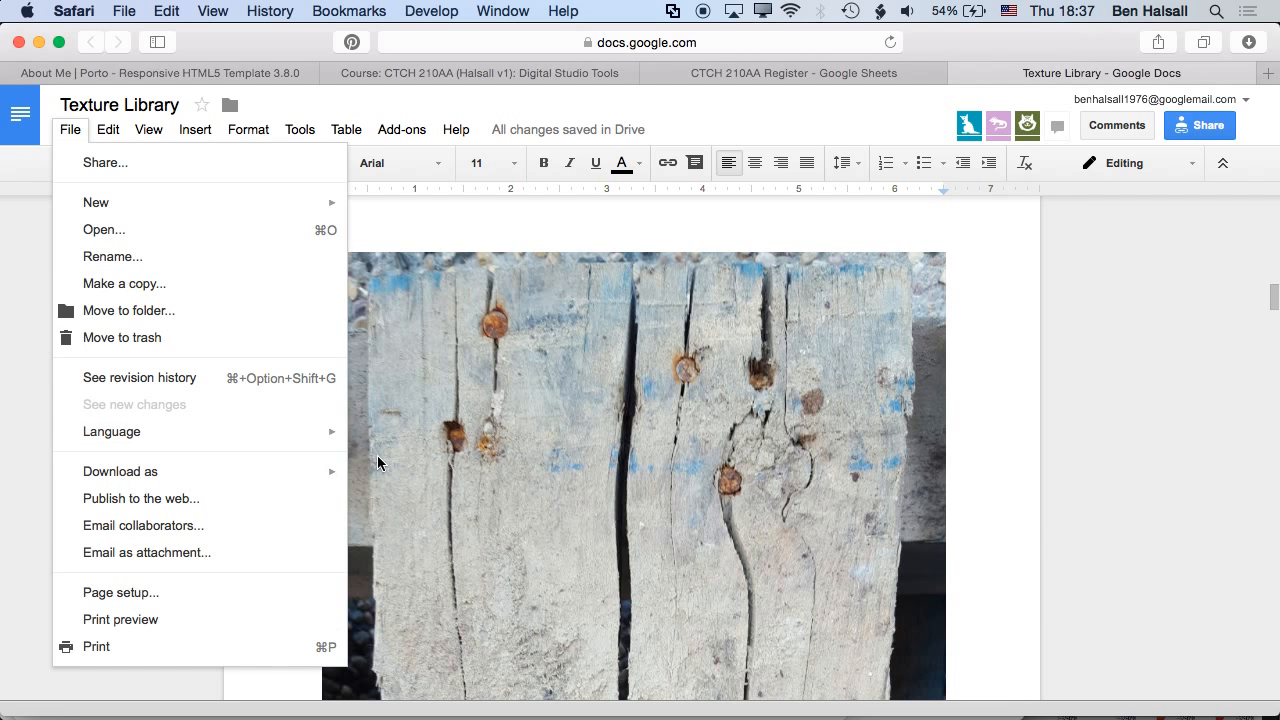
{"action": "mouse_move", "coordinate": [334, 472]}
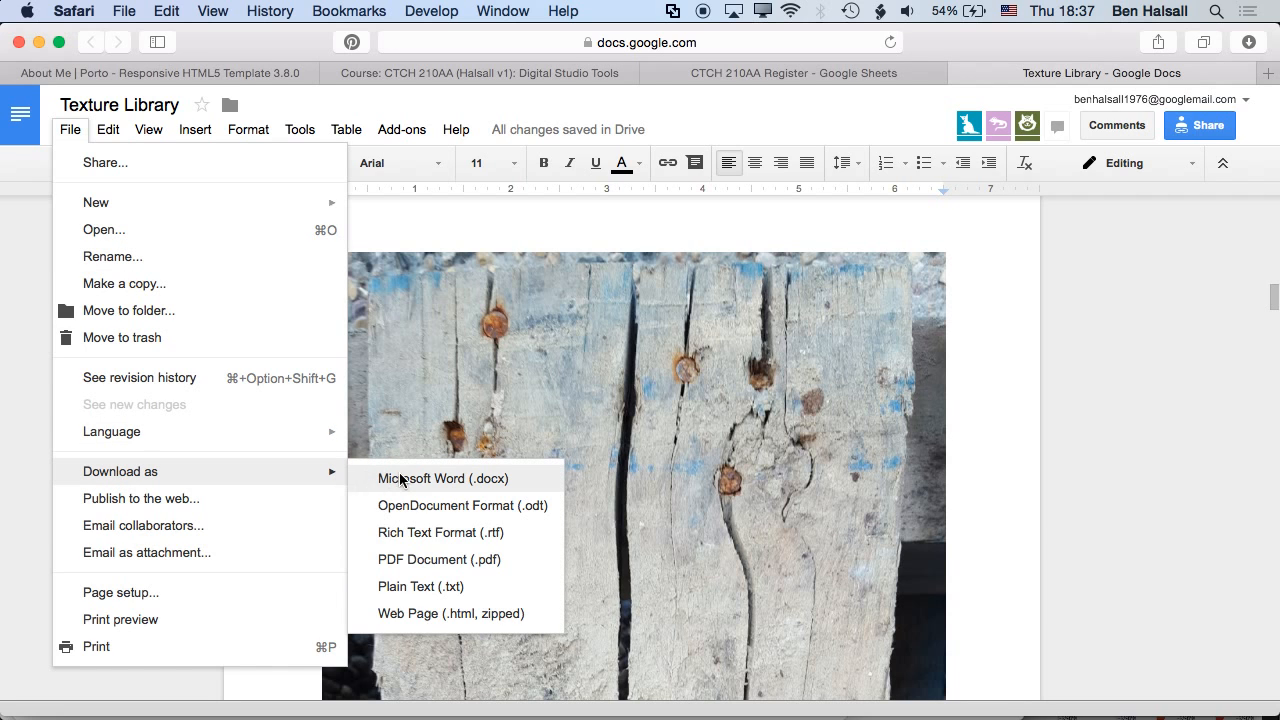
{"action": "left_click", "coordinate": [452, 560]}
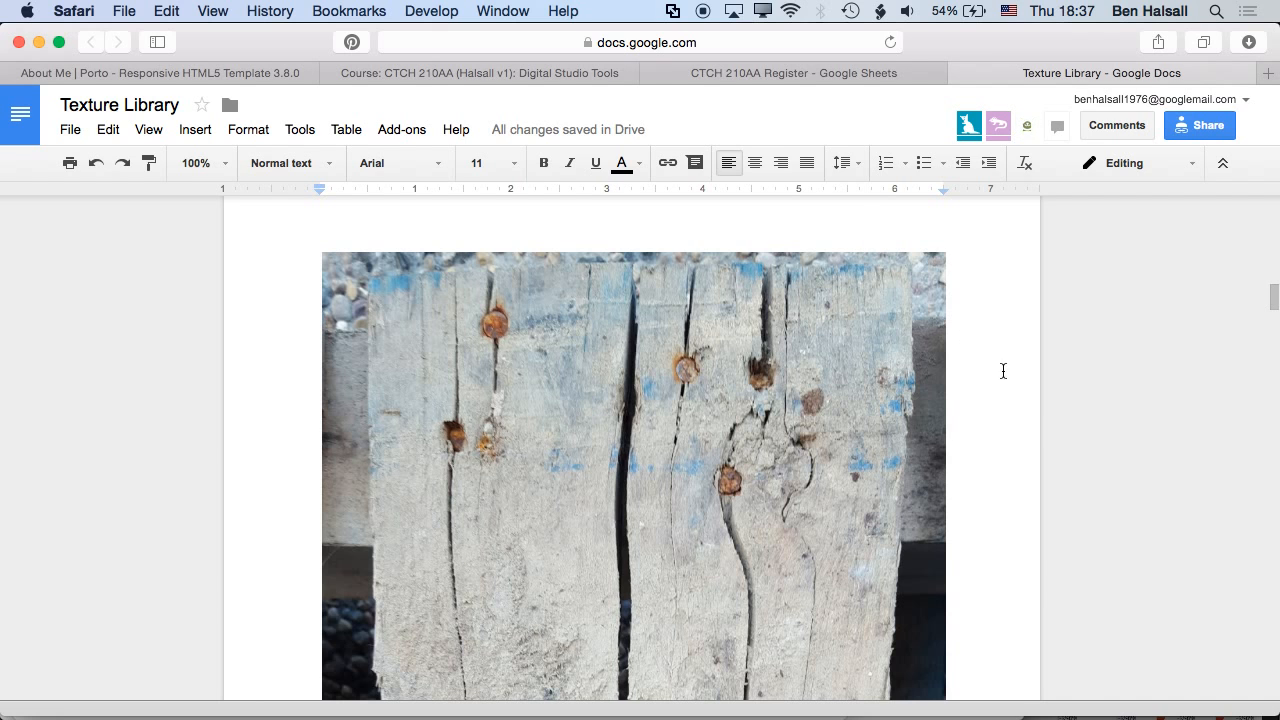
{"action": "mouse_move", "coordinate": [1207, 711]}
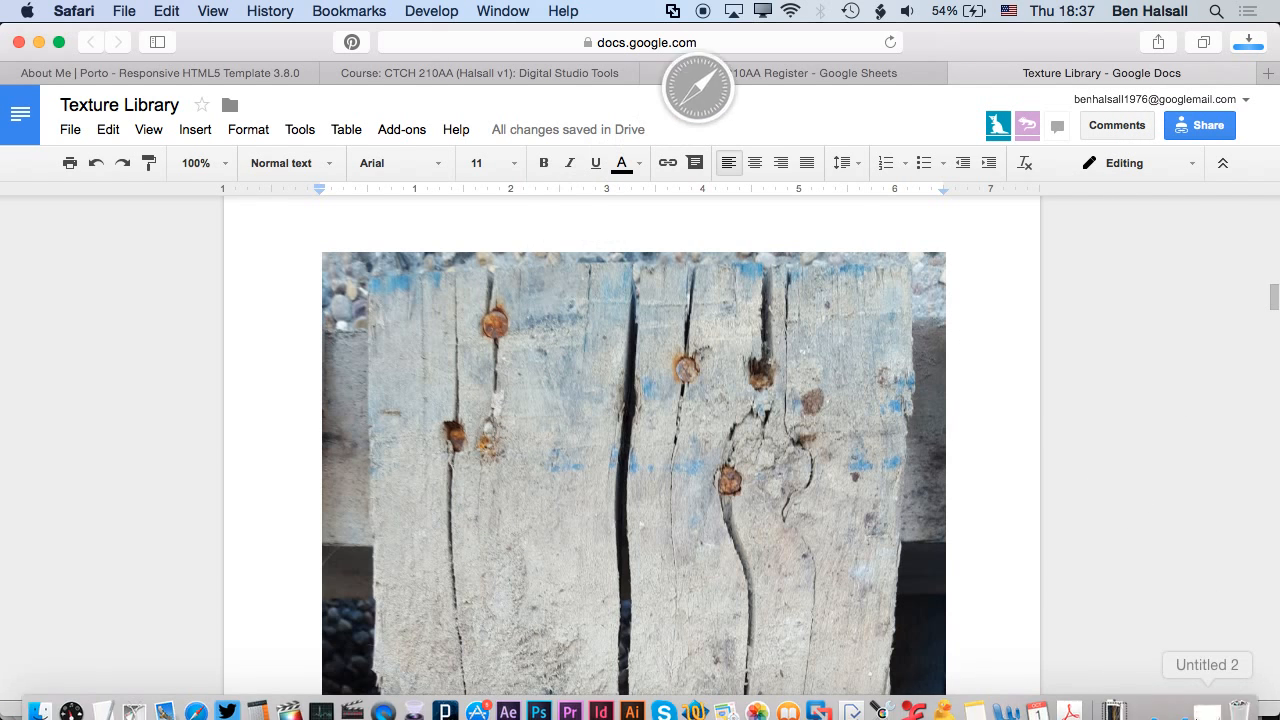
{"action": "left_click", "coordinate": [1118, 708]}
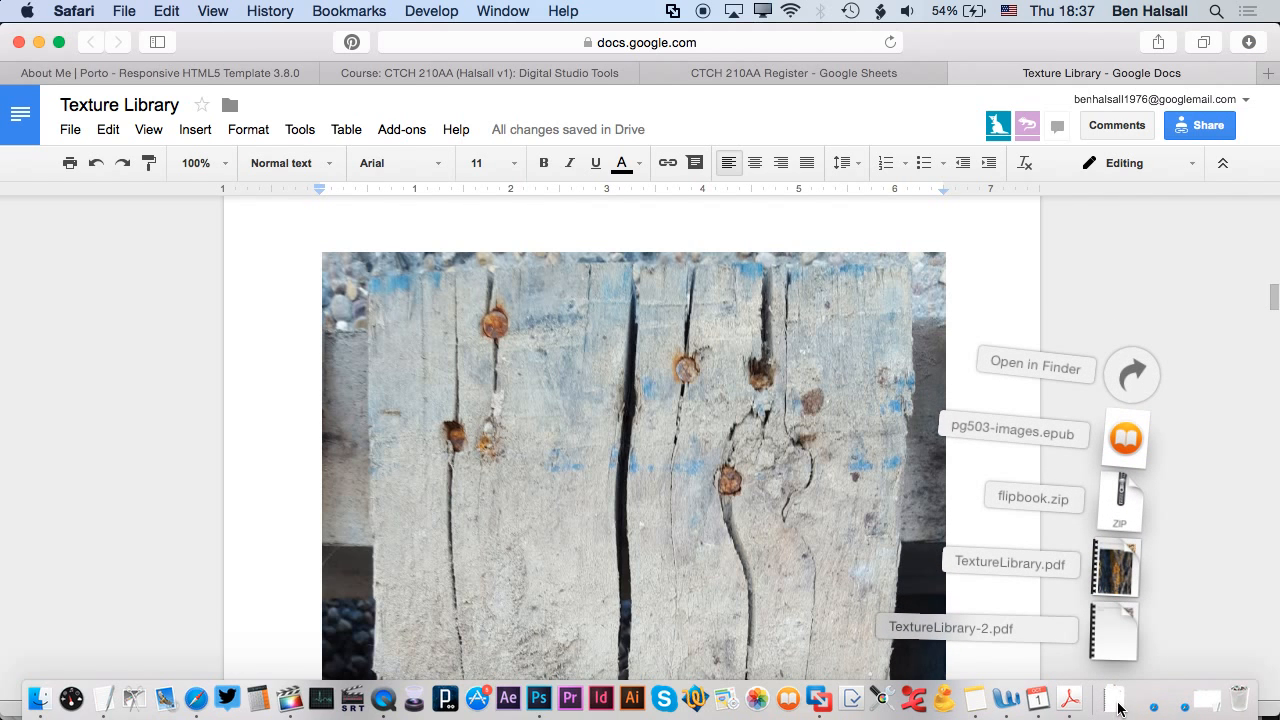
{"action": "left_click", "coordinate": [1116, 653]}
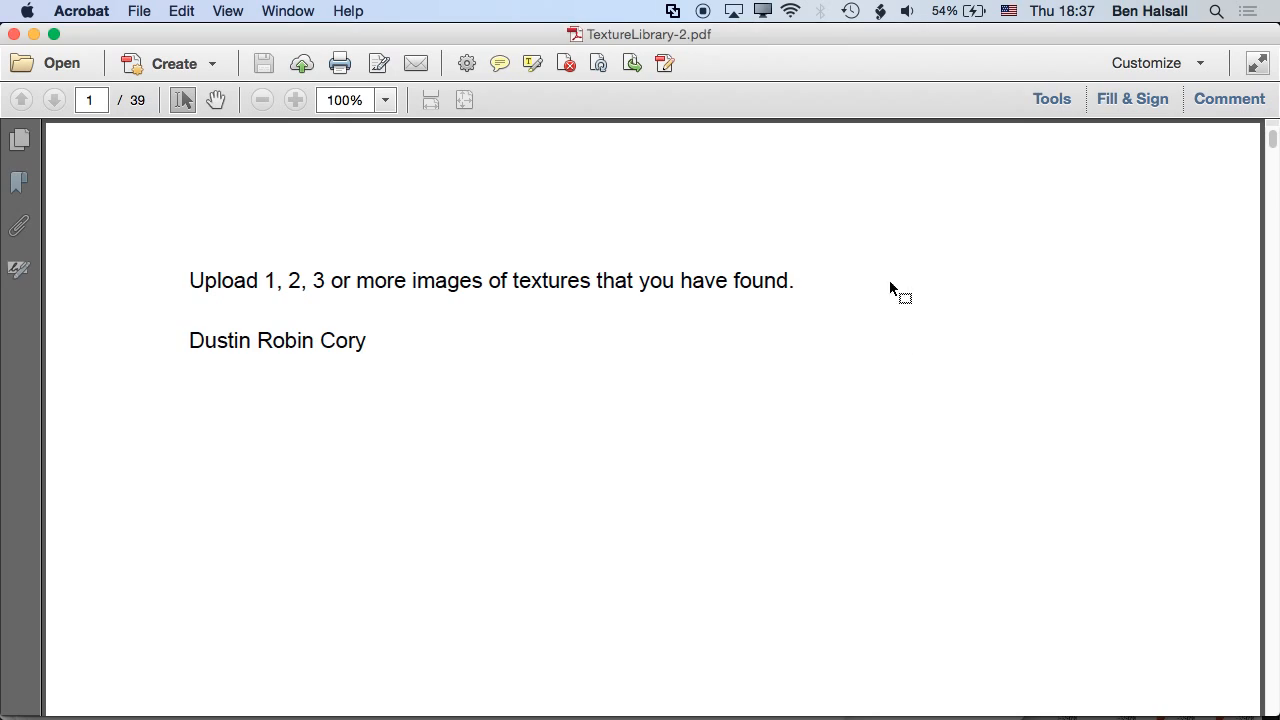
Look through the texture photos in TextureLibrary-2.pdf down to the weathered wood plank with rusty nails on page 8
{"action": "scroll", "coordinate": [780, 335], "scroll_direction": "down", "scroll_amount": 5}
{"action": "scroll", "coordinate": [780, 335], "scroll_direction": "down", "scroll_amount": 10}
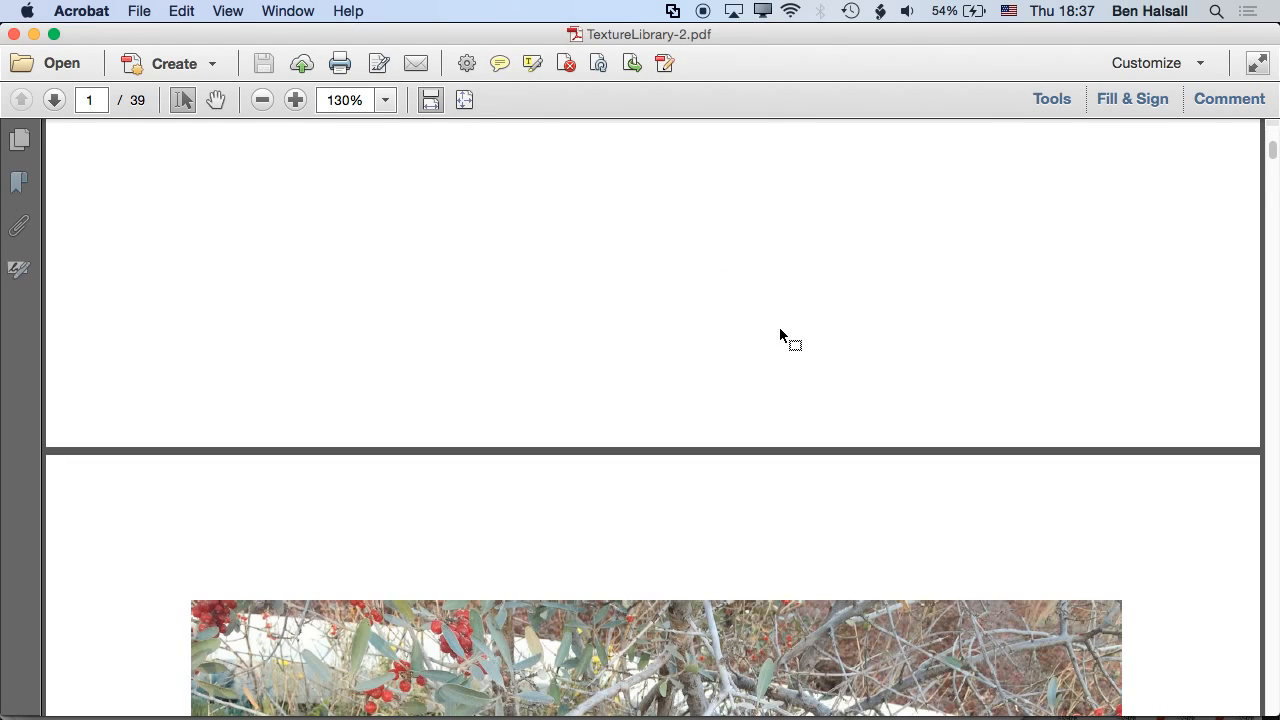
{"action": "scroll", "coordinate": [787, 336], "scroll_direction": "down", "scroll_amount": 15}
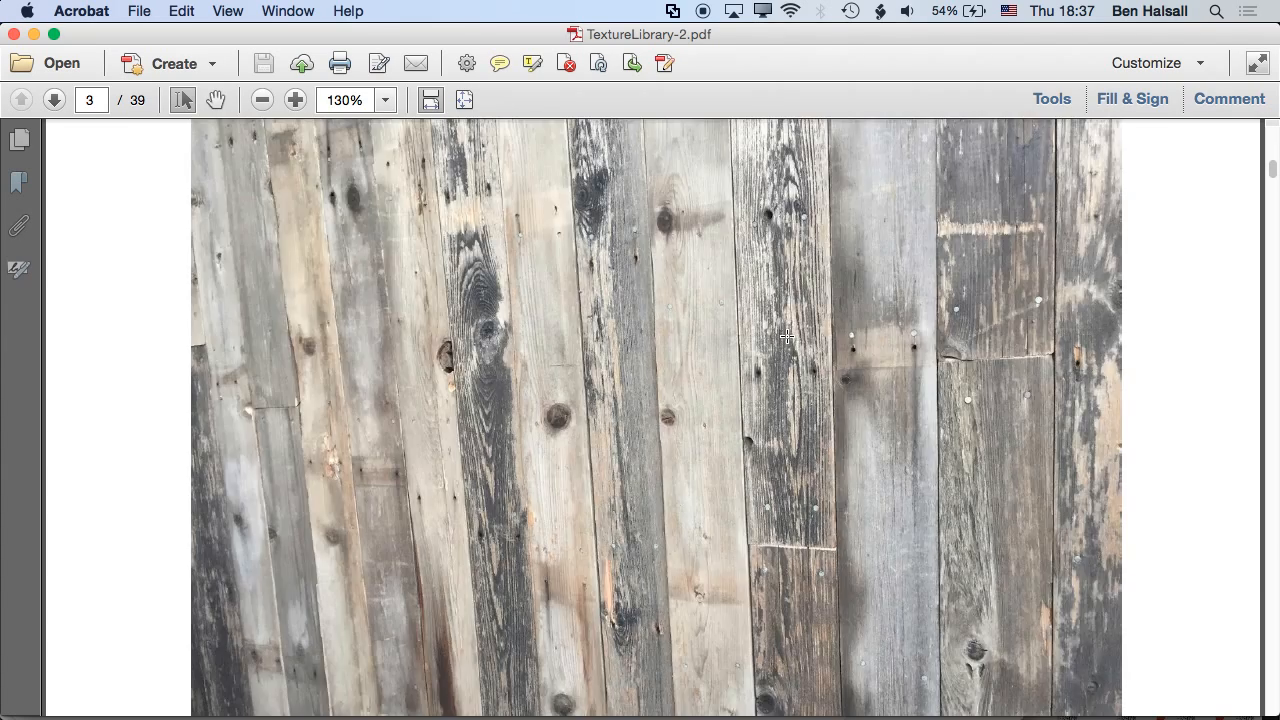
{"action": "scroll", "coordinate": [787, 336], "scroll_direction": "down", "scroll_amount": 15}
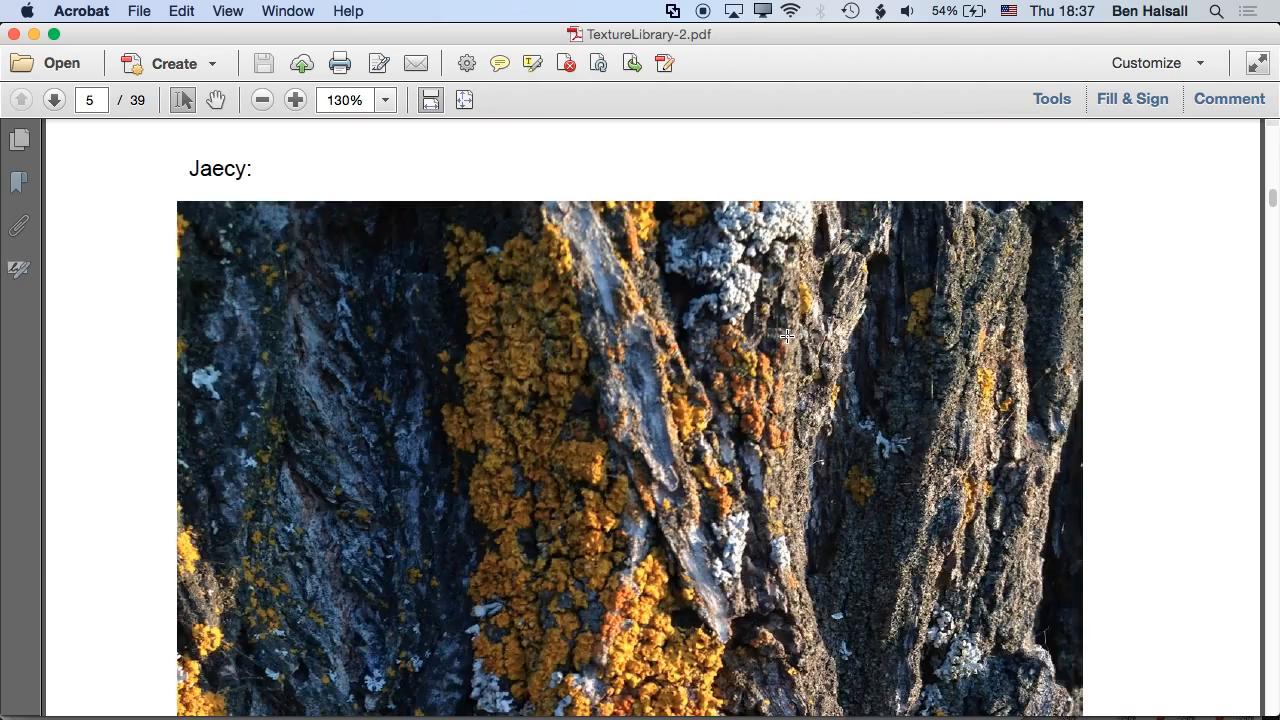
{"action": "scroll", "coordinate": [787, 336], "scroll_direction": "down", "scroll_amount": 15}
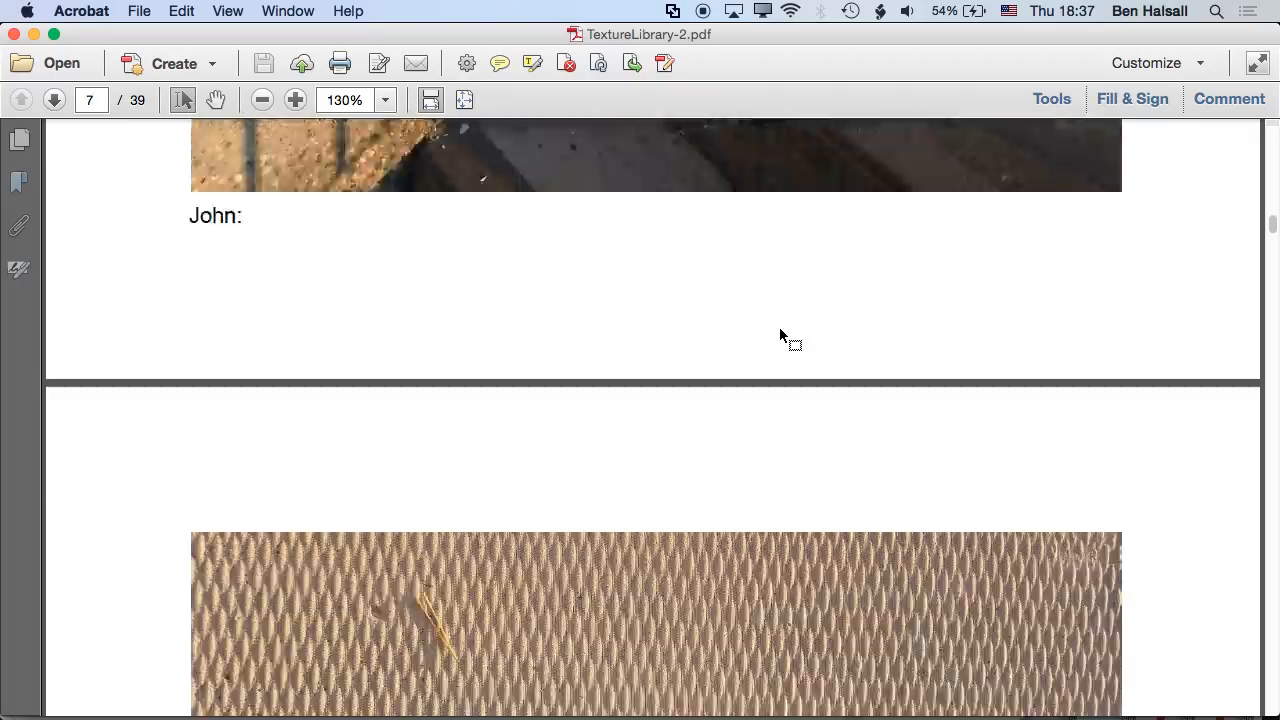
{"action": "scroll", "coordinate": [783, 336], "scroll_direction": "down", "scroll_amount": 10}
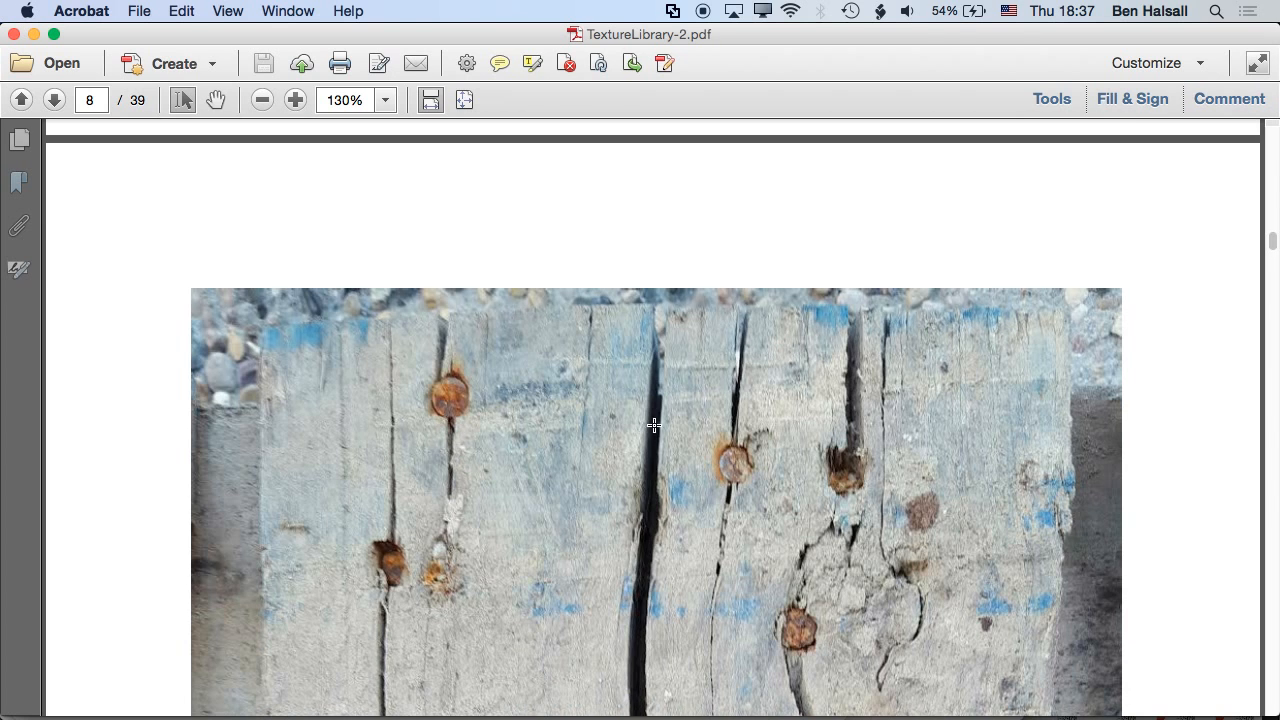
{"action": "right_click", "coordinate": [588, 411]}
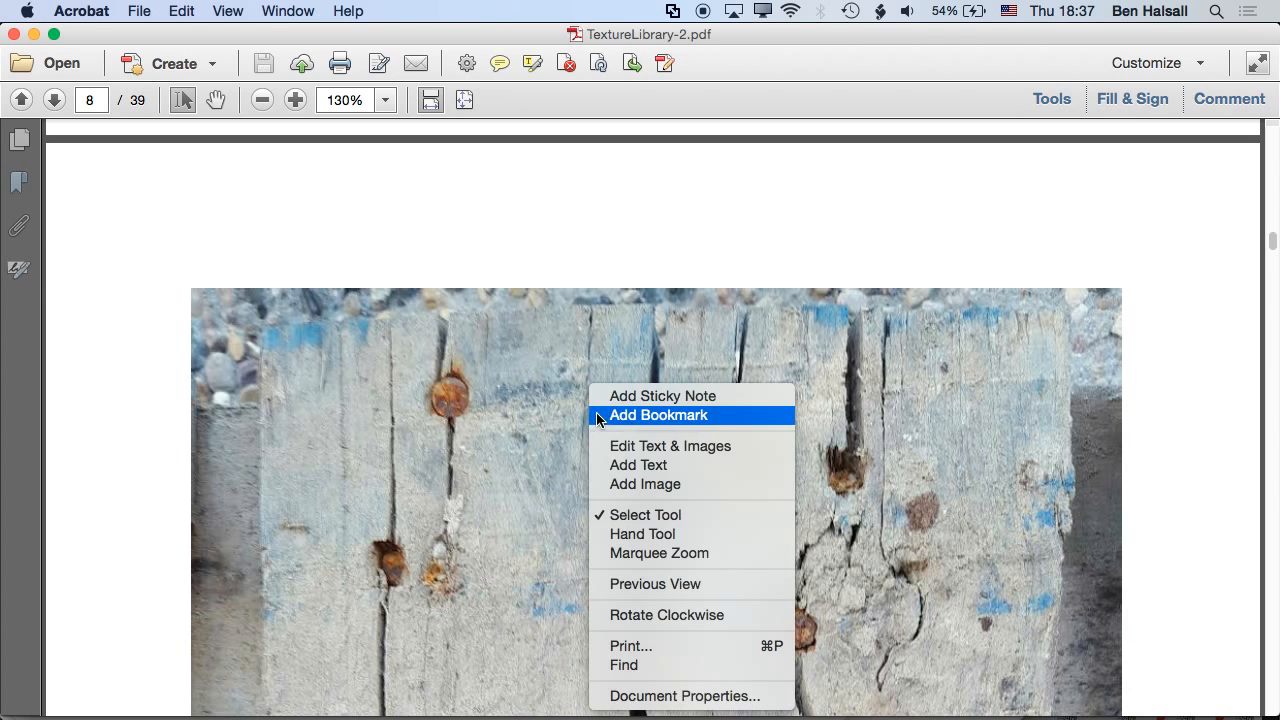
{"action": "left_click", "coordinate": [556, 527]}
{"action": "scroll", "coordinate": [549, 490], "scroll_direction": "down", "scroll_amount": 3}
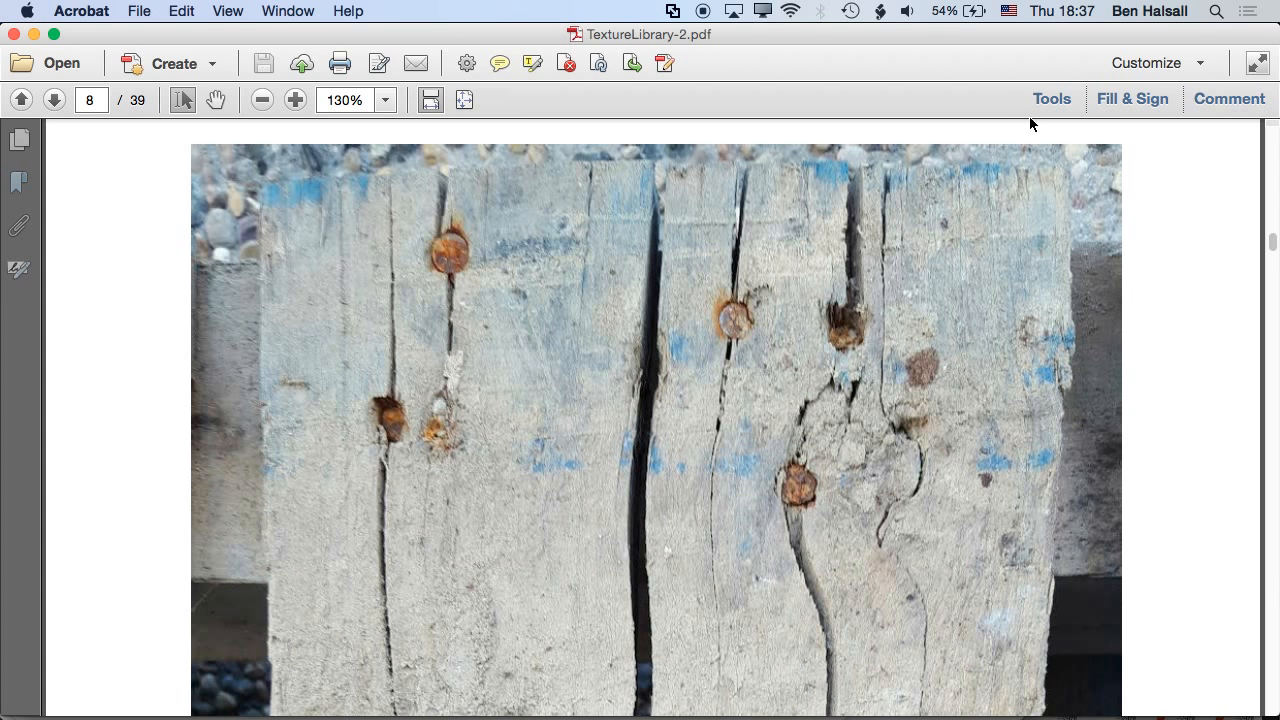
Enter Edit Text & Images mode in the PDF and copy the weathered wood photo on page 8
{"action": "left_click", "coordinate": [1048, 99]}
{"action": "left_click", "coordinate": [1102, 186]}
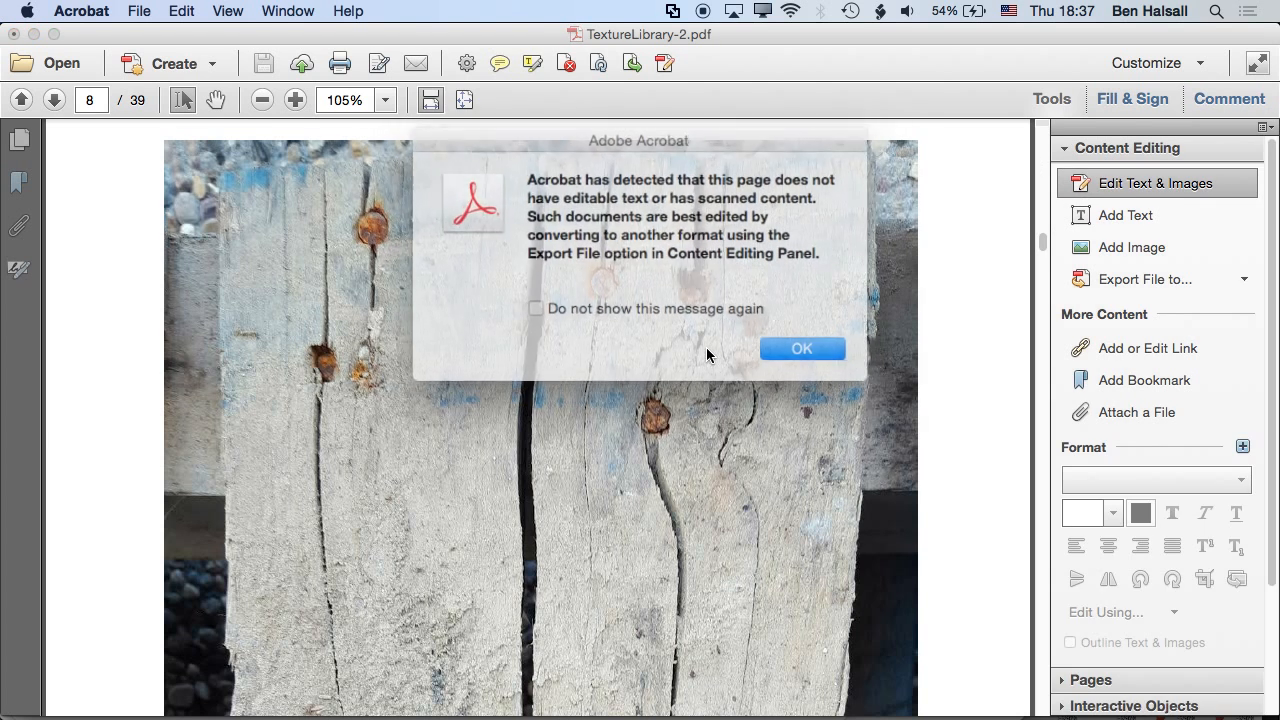
{"action": "left_click", "coordinate": [788, 340]}
{"action": "left_click", "coordinate": [705, 371]}
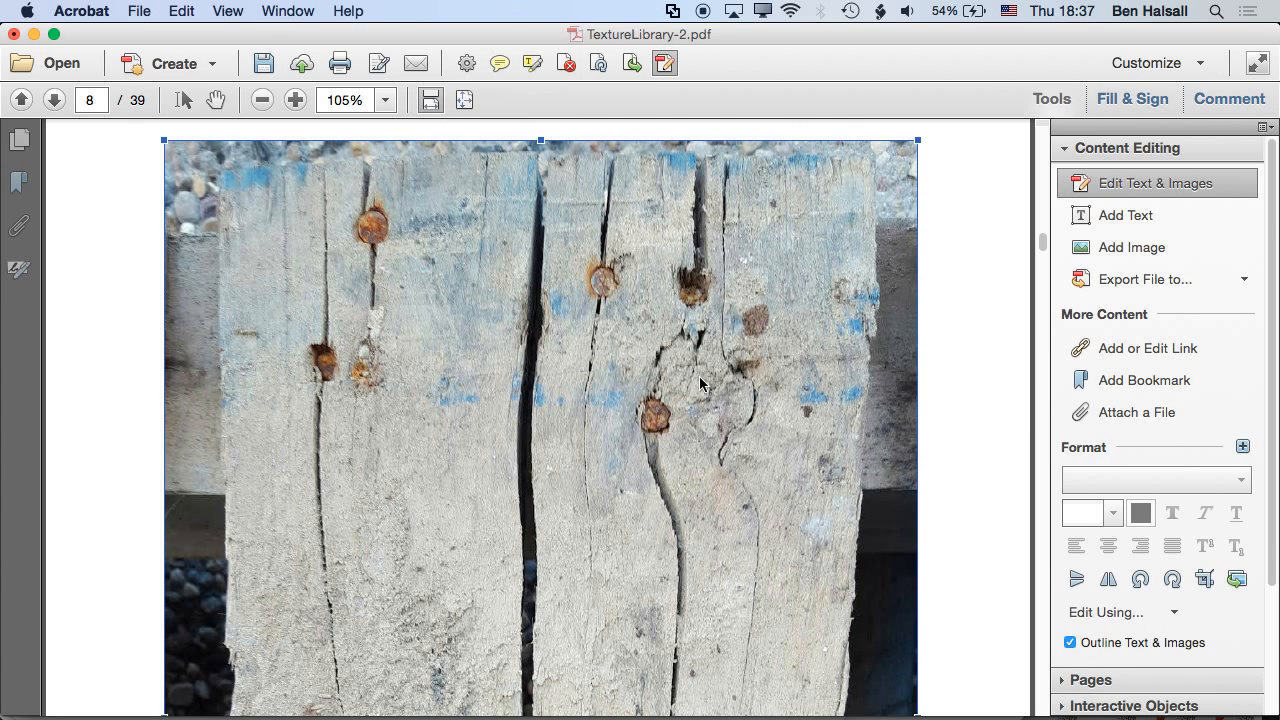
{"action": "right_click", "coordinate": [702, 388]}
{"action": "left_click", "coordinate": [735, 390]}
Switch to Photoshop and paste the wood photo into a new 468 × 719 pixel RGB document at 72 pixels/inch
{"action": "key", "text": "super+Tab"}
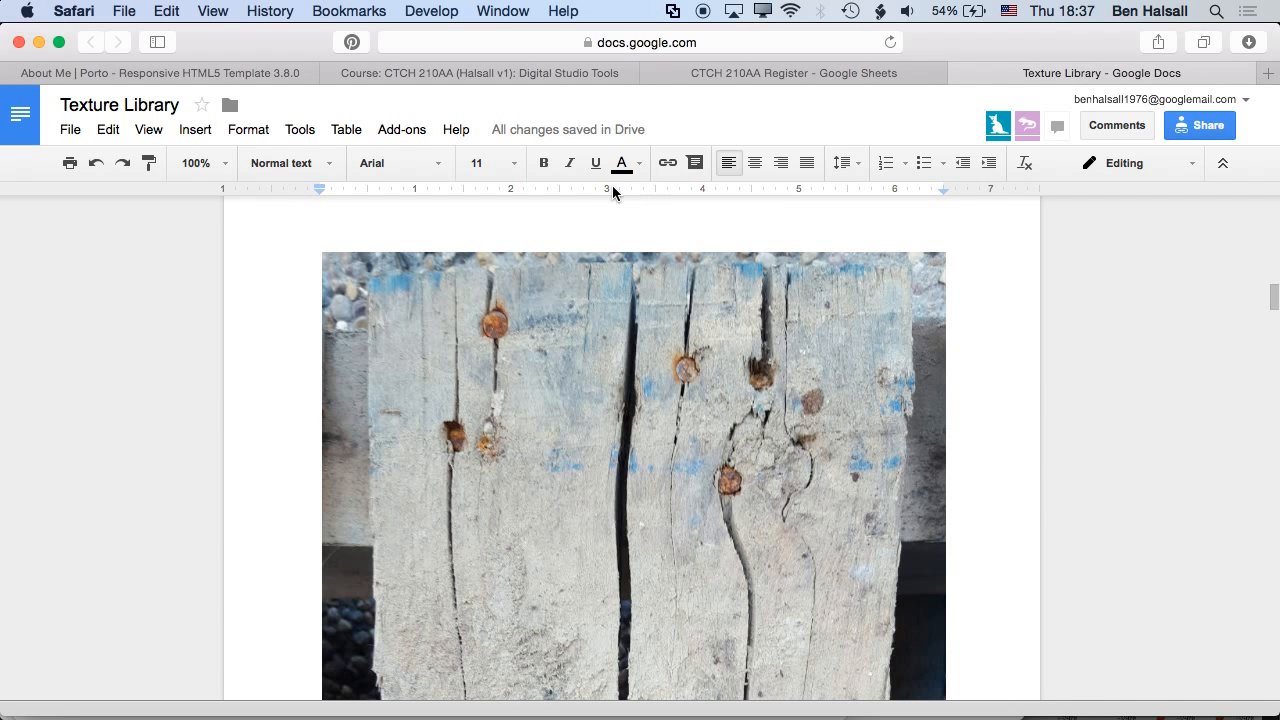
{"action": "key", "text": "super+Tab"}
{"action": "key", "text": "super+Tab"}
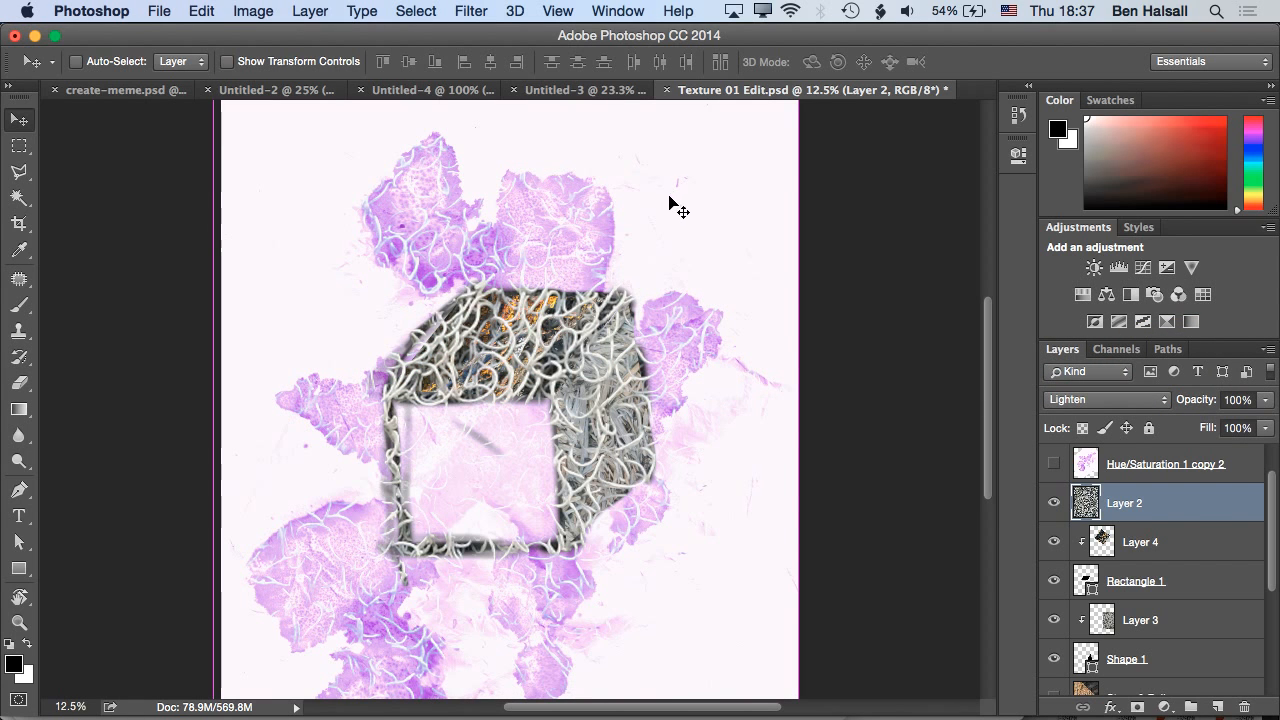
{"action": "key", "text": "super+n"}
{"action": "key", "text": "Return"}
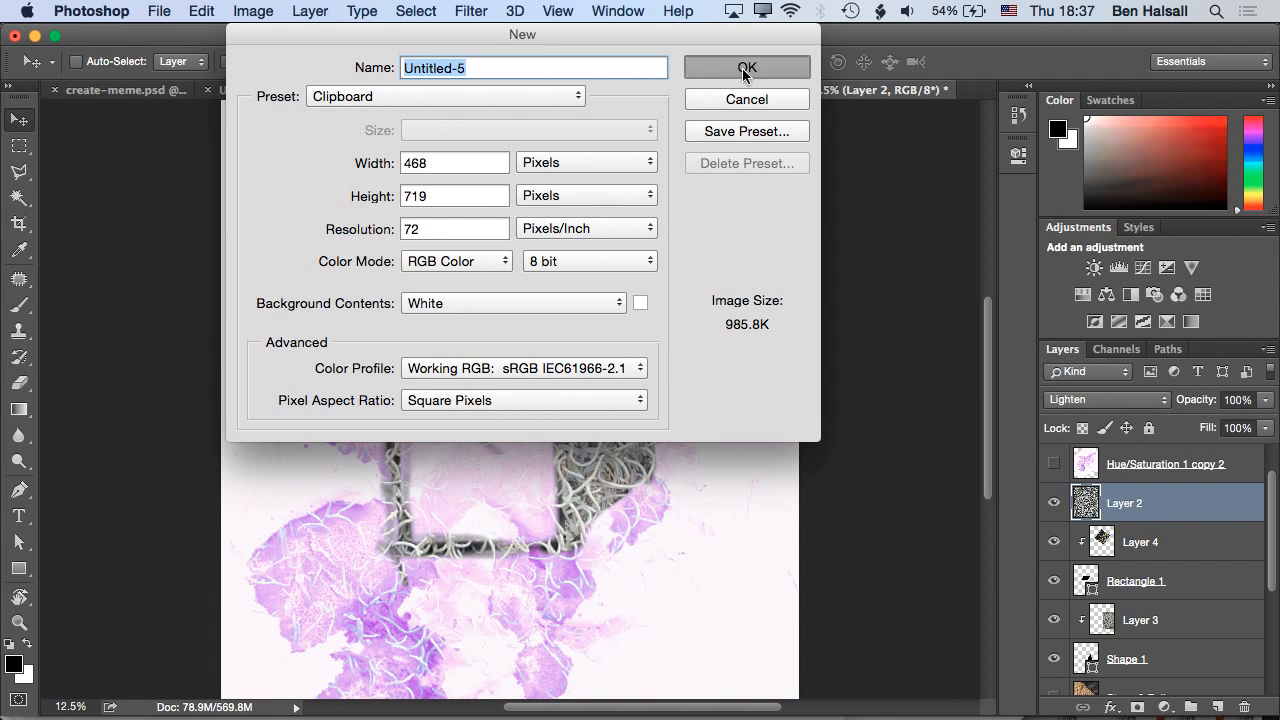
{"action": "key", "text": "super+v"}
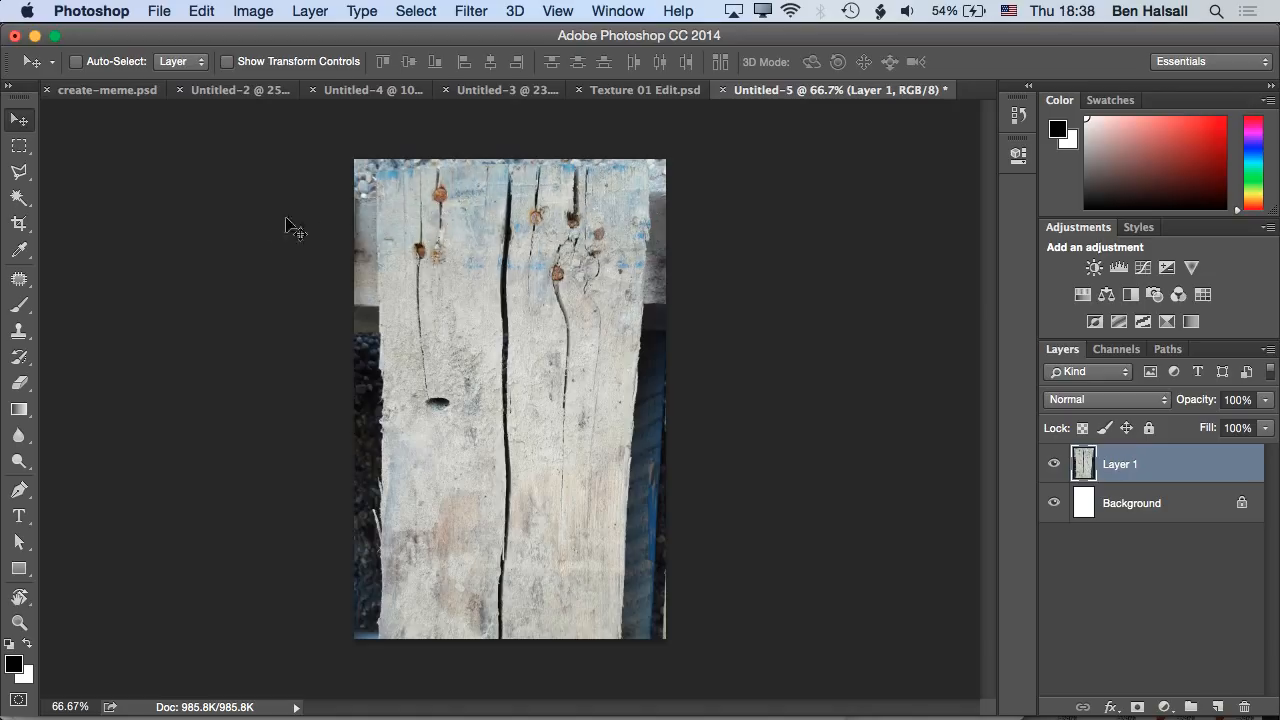
Add a Levels adjustment layer above the wood photo with input levels of 92, 0.56 and 230
{"action": "left_click", "coordinate": [15, 174]}
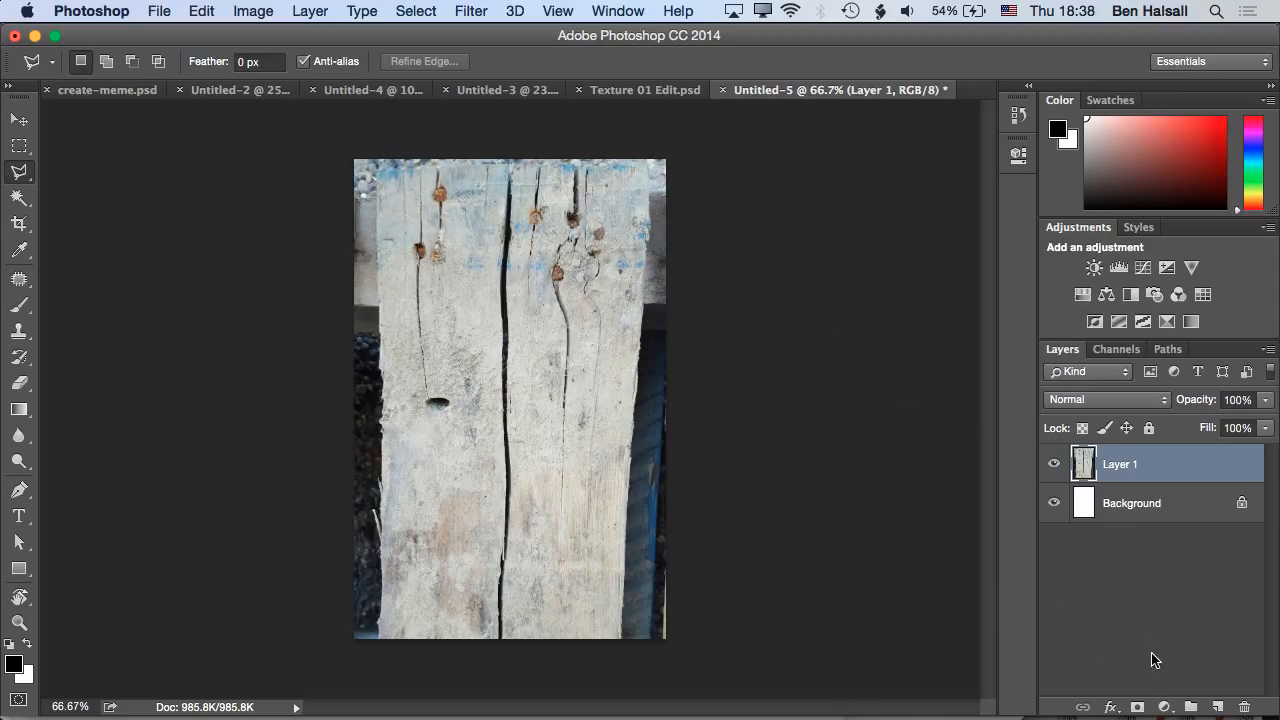
{"action": "left_click", "coordinate": [1166, 707]}
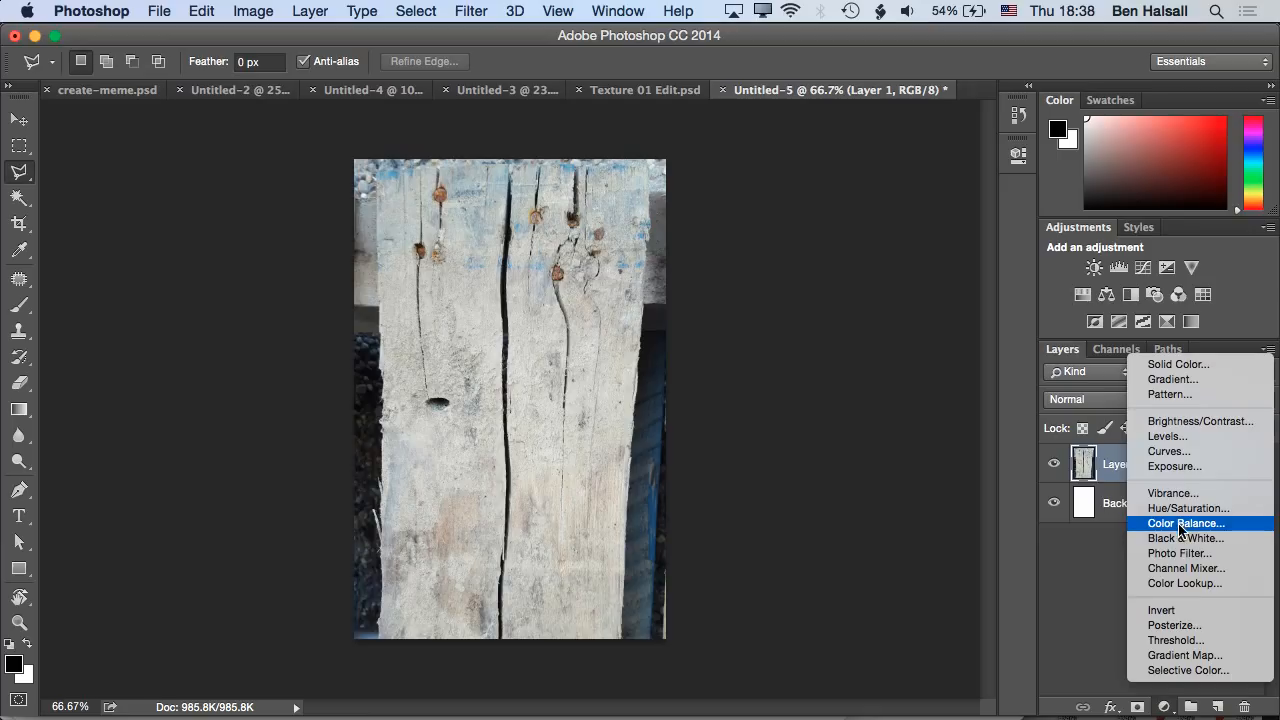
{"action": "left_click", "coordinate": [1167, 437]}
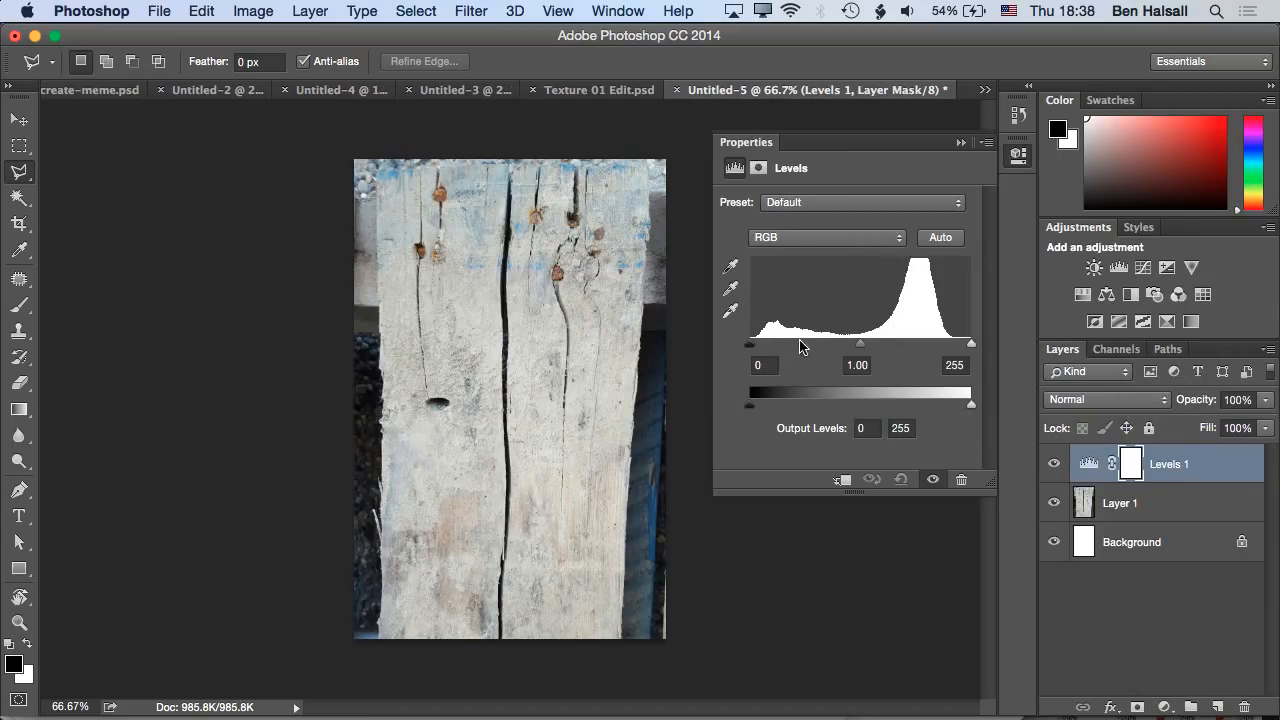
{"action": "left_click_drag", "start_coordinate": [754, 351], "coordinate": [914, 350]}
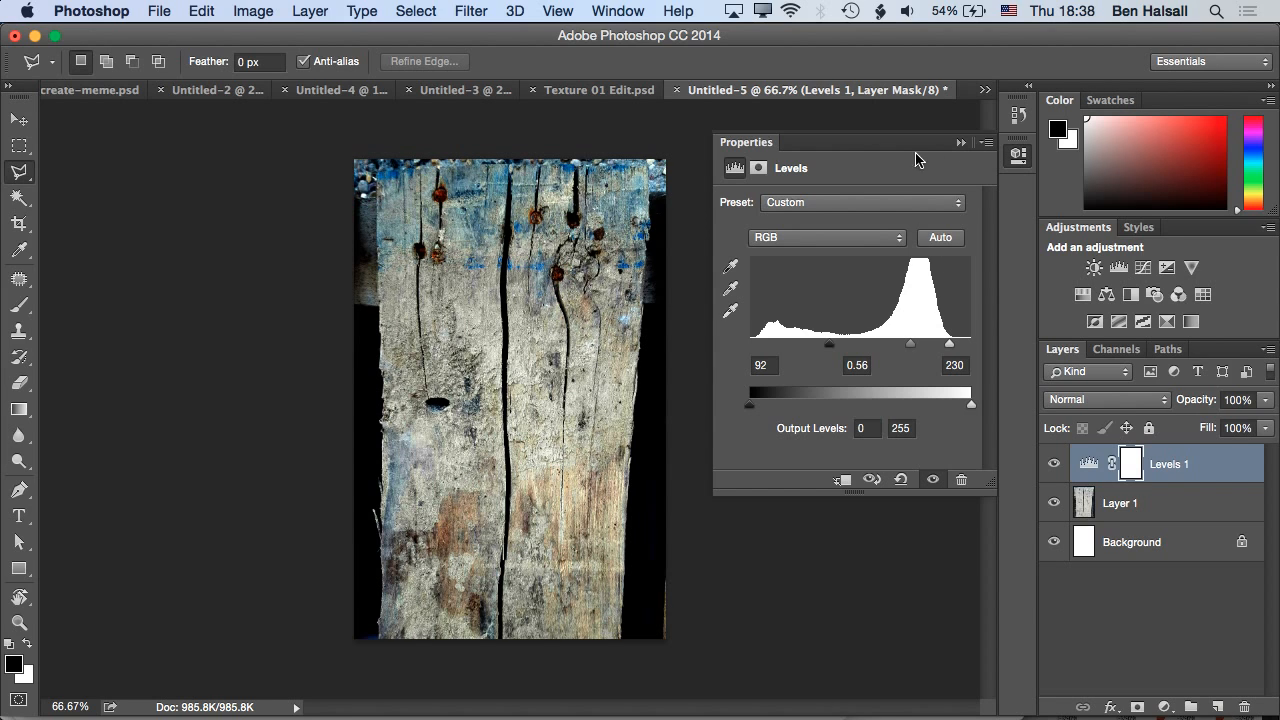
{"action": "left_click", "coordinate": [957, 144]}
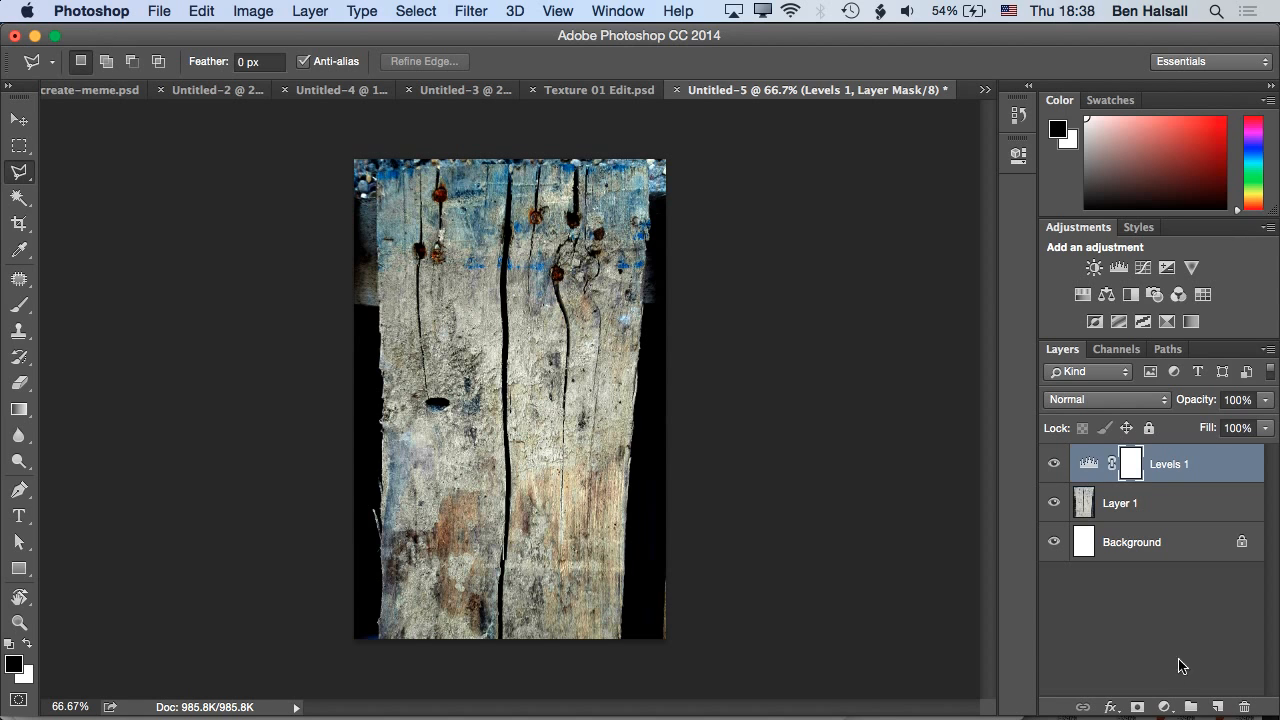
Add a Hue/Saturation adjustment layer to the wood photo with saturation -100 and lightness -3
{"action": "left_click", "coordinate": [1167, 708]}
{"action": "left_click", "coordinate": [1190, 505]}
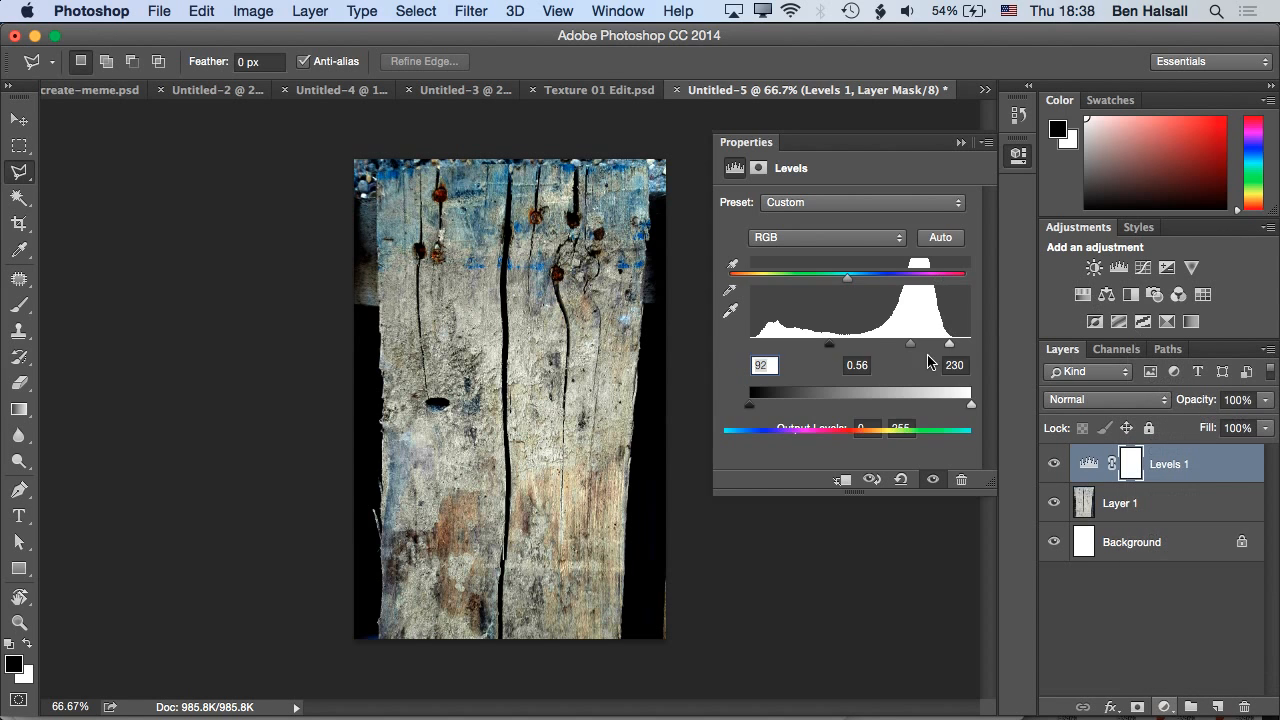
{"action": "left_click_drag", "start_coordinate": [848, 367], "coordinate": [666, 371]}
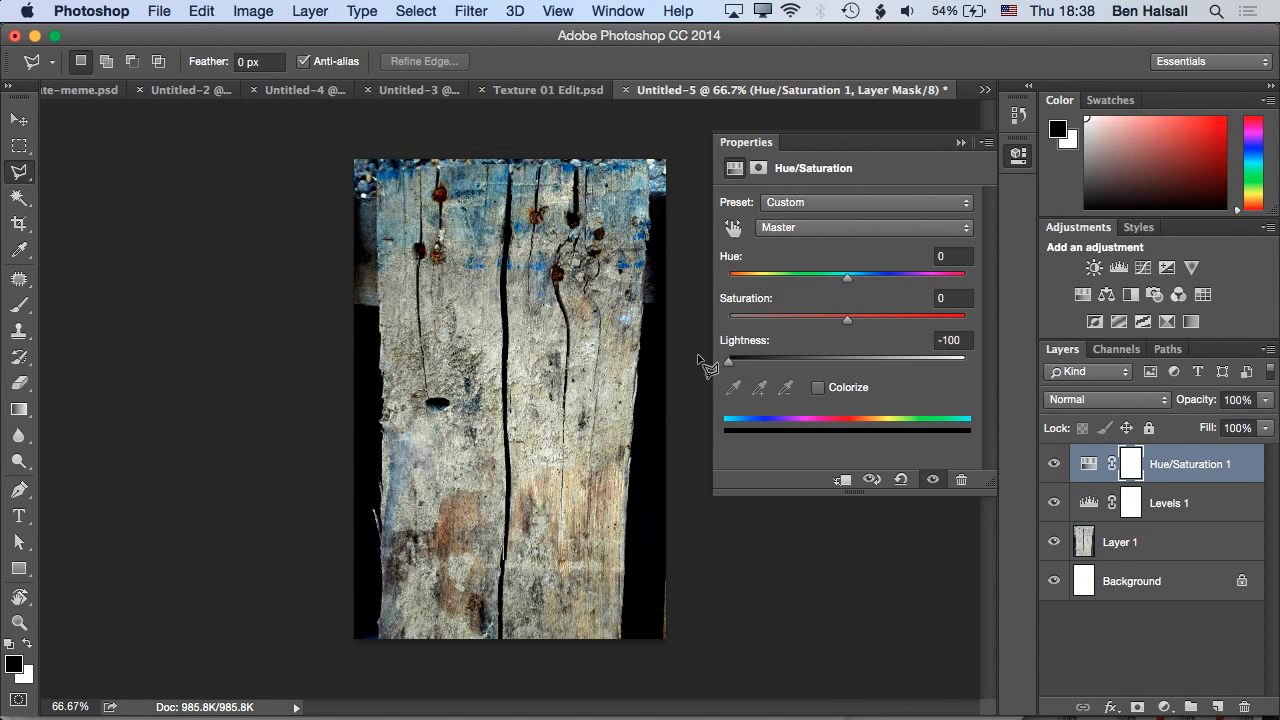
{"action": "left_click_drag", "start_coordinate": [810, 362], "coordinate": [845, 366]}
{"action": "left_click_drag", "start_coordinate": [848, 320], "coordinate": [728, 320]}
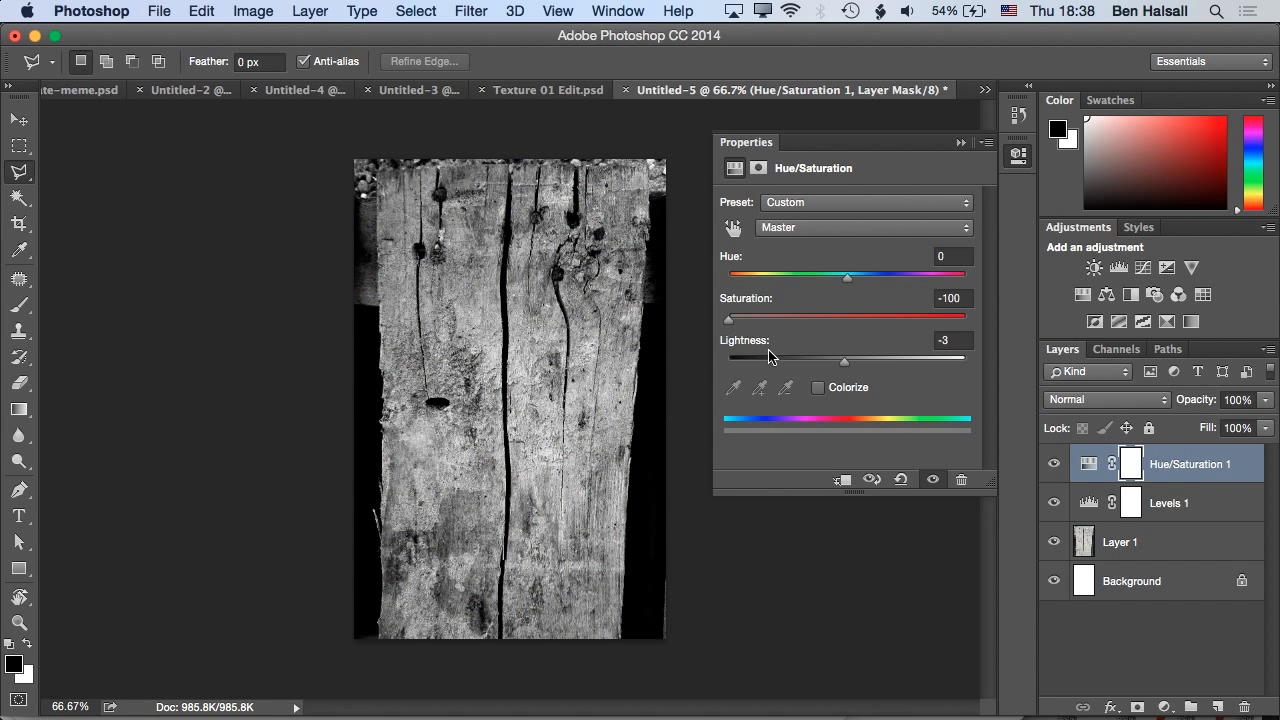
{"action": "left_click", "coordinate": [960, 143]}
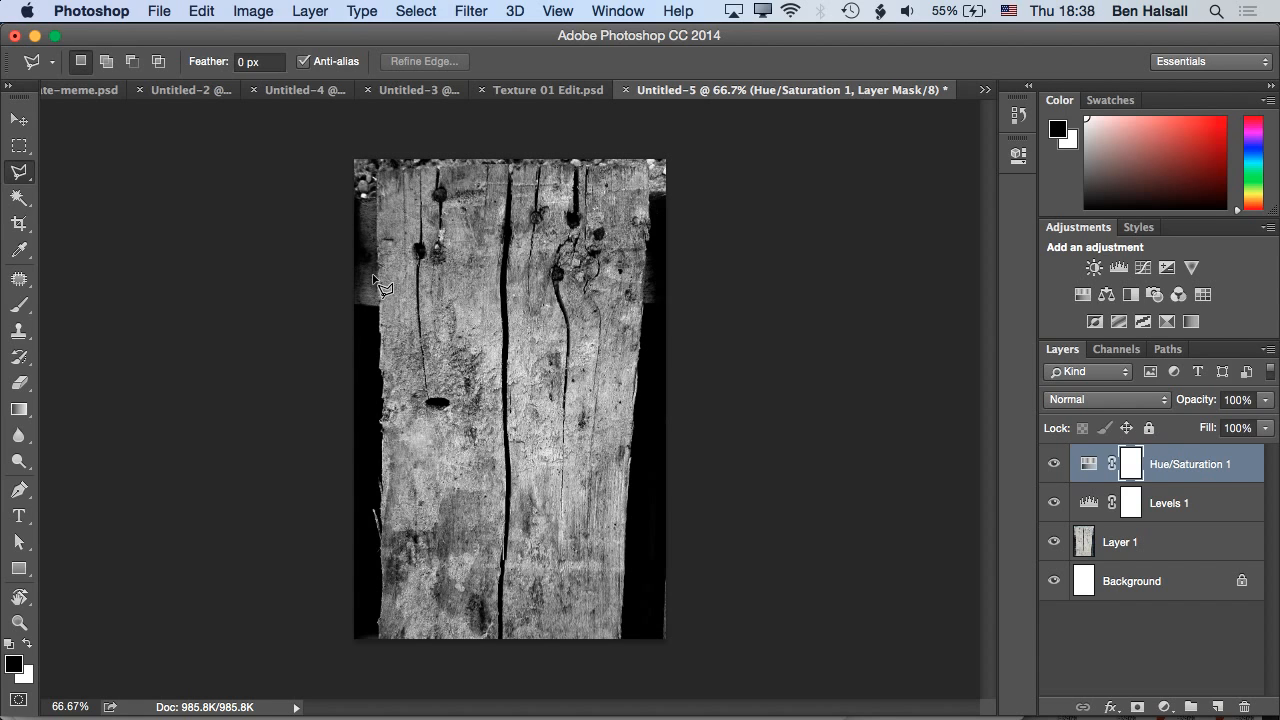
Flatten the wood image and select its shadows with Color Range at an increased fuzziness
{"action": "left_click", "coordinate": [1267, 350]}
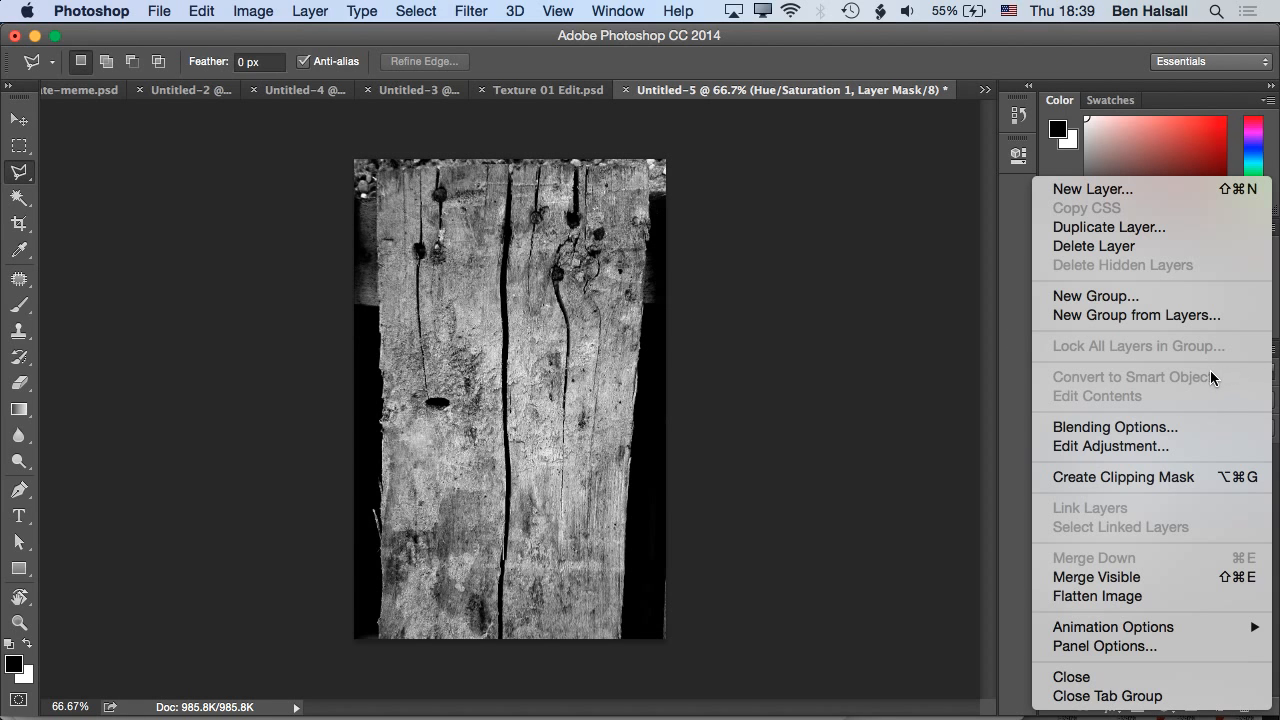
{"action": "left_click", "coordinate": [1166, 597]}
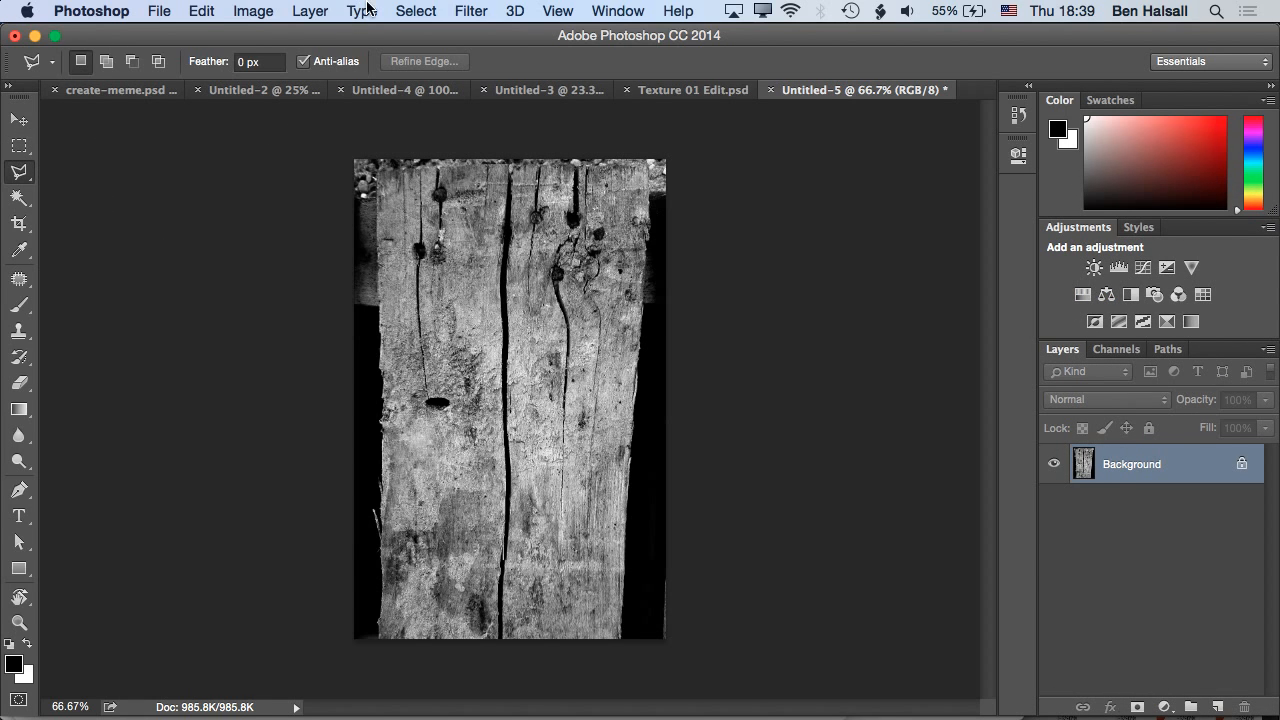
{"action": "left_click", "coordinate": [413, 10]}
{"action": "left_click", "coordinate": [428, 206]}
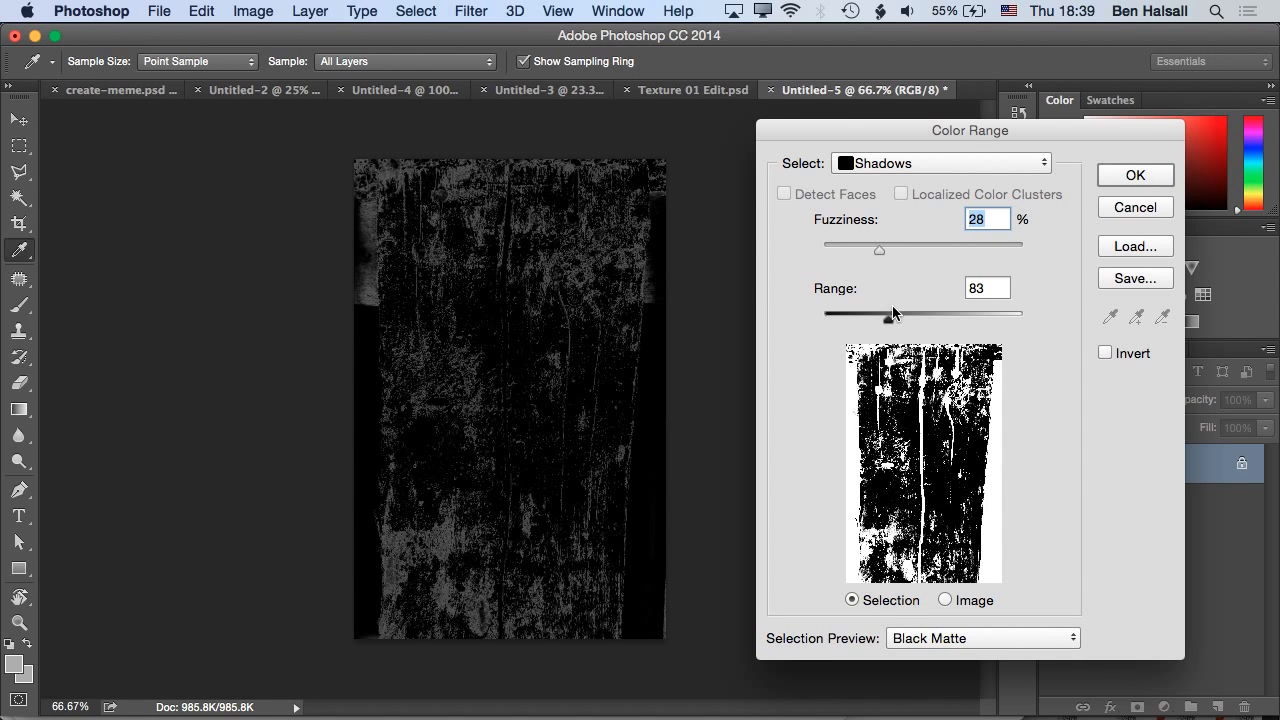
{"action": "left_click_drag", "start_coordinate": [881, 248], "coordinate": [981, 245]}
{"action": "left_click", "coordinate": [1135, 178]}
{"action": "key", "text": "l"}
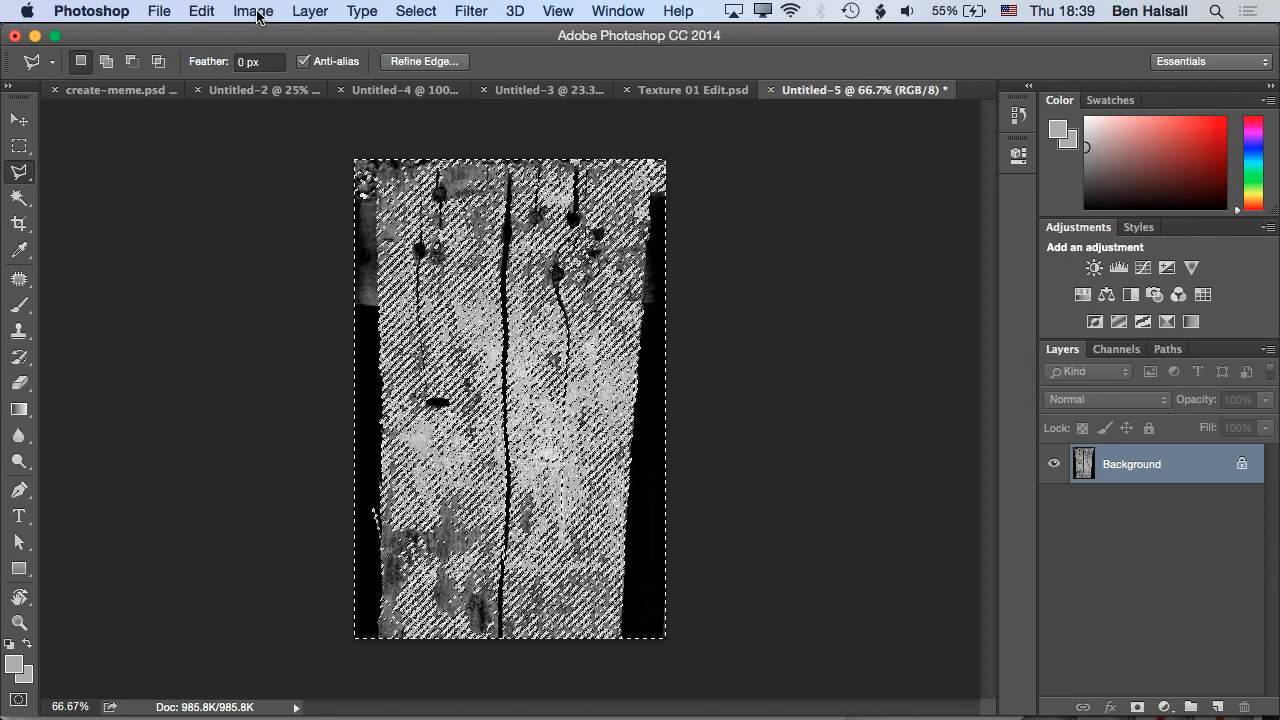
Define a brush preset from the selected wood shadows, keeping the suggested name
{"action": "left_click", "coordinate": [206, 12]}
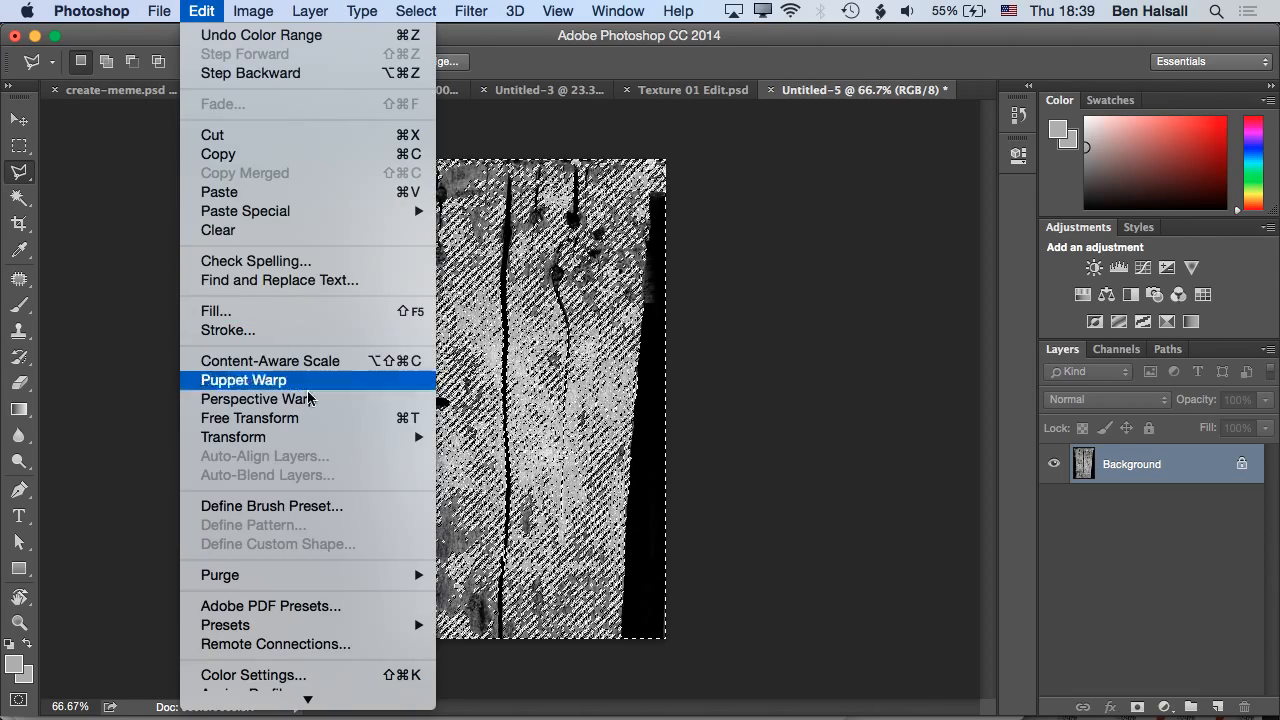
{"action": "left_click", "coordinate": [287, 506]}
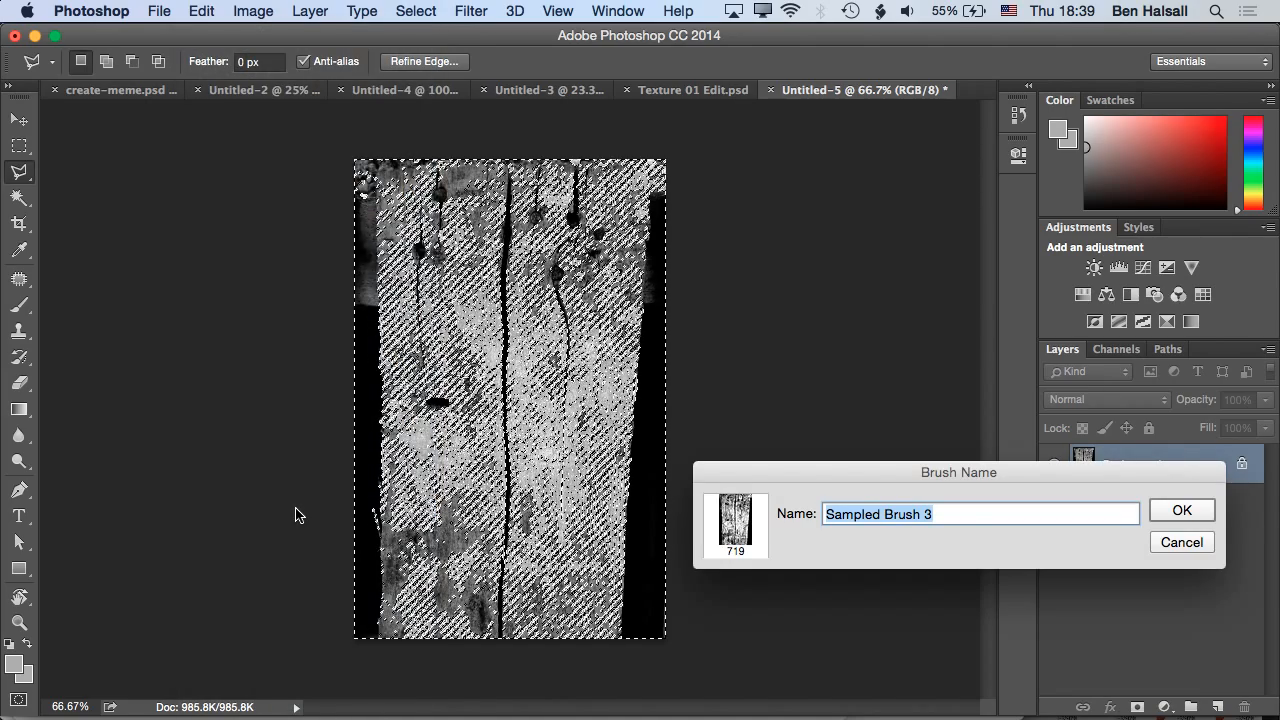
{"action": "left_click", "coordinate": [1178, 512]}
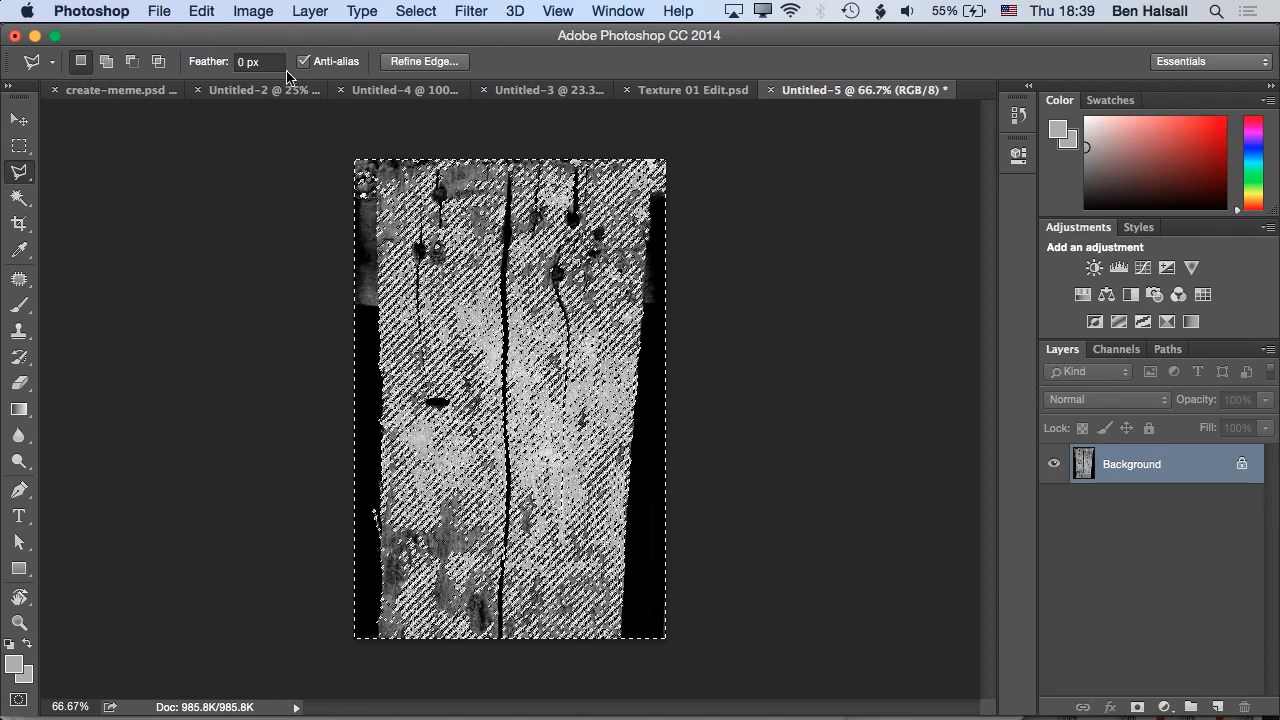
Return to Texture 01 Edit.psd and enlarge the sampled wood brush to 1500 px
{"action": "left_click", "coordinate": [655, 89]}
{"action": "key", "text": "b"}
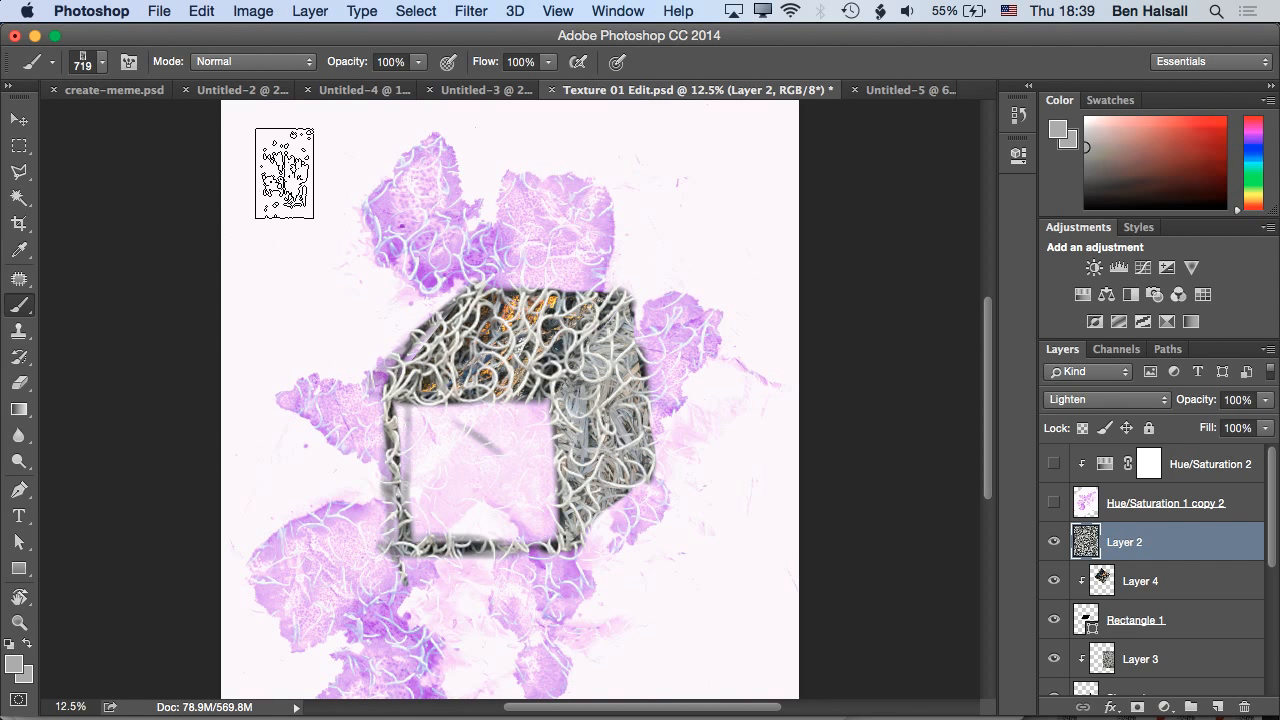
{"action": "key", "text": "bracketright"}
{"action": "key", "text": "bracketright"}
{"action": "key", "text": "bracketright"}
{"action": "key", "text": "bracketright"}
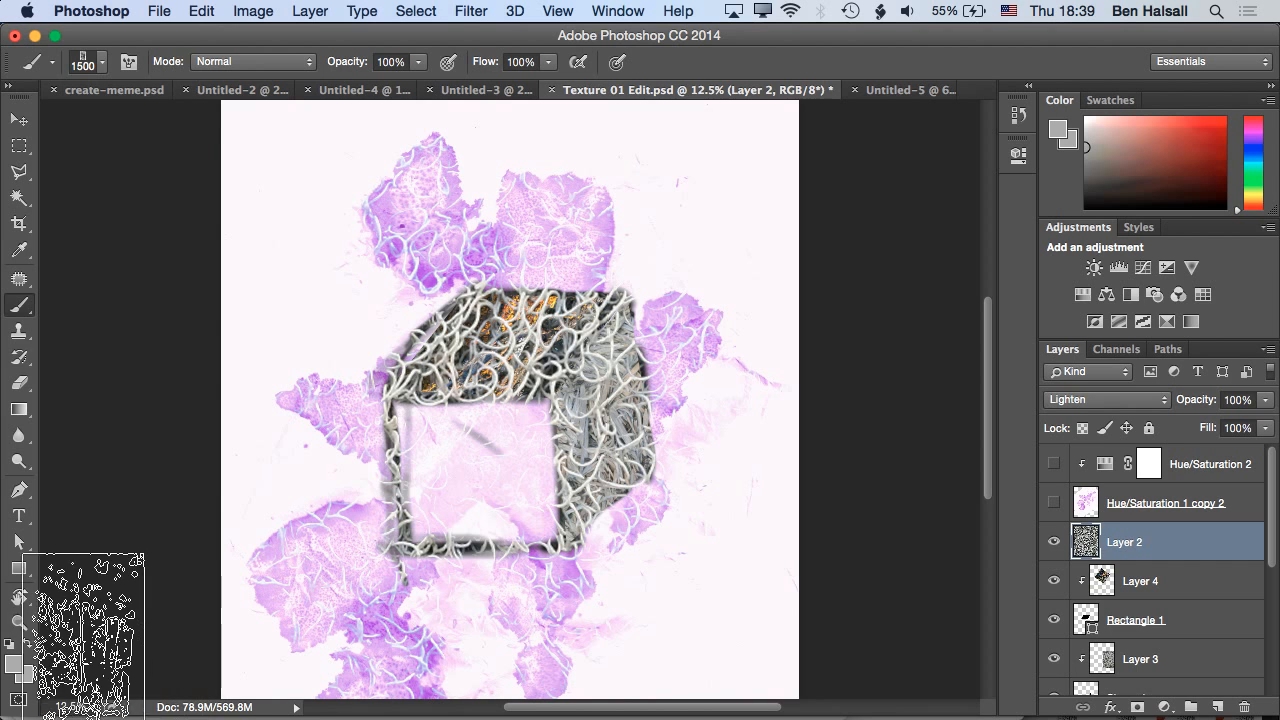
Reset the foreground and background colors to black and white and add a new layer at the top of the stack
{"action": "left_click", "coordinate": [10, 645]}
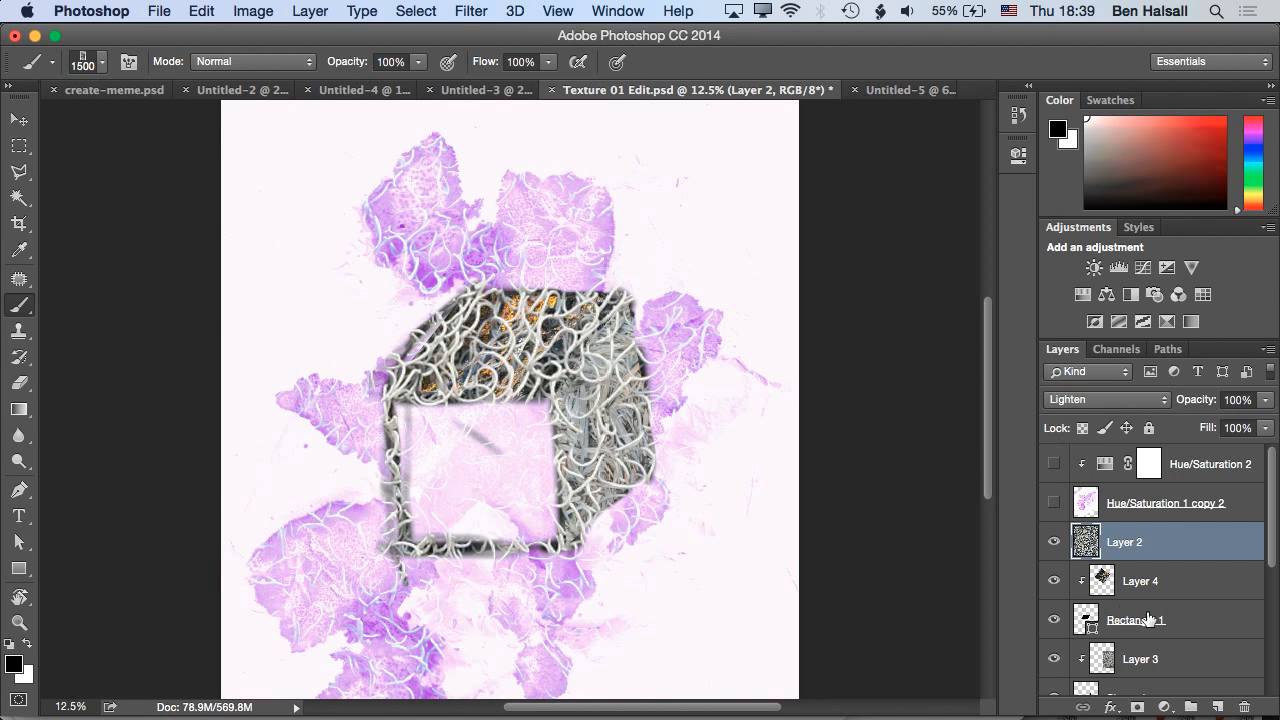
{"action": "left_click", "coordinate": [1218, 708]}
{"action": "mouse_move", "coordinate": [1155, 542]}
{"action": "left_mouse_down"}
{"action": "mouse_move", "coordinate": [1147, 443]}
{"action": "mouse_move", "coordinate": [1147, 458]}
{"action": "left_mouse_up"}
Try black strokes of the wood brush across the cube on the new layer, and clear the whole layer
{"action": "mouse_move", "coordinate": [438, 279]}
{"action": "left_mouse_down"}
{"action": "mouse_move", "coordinate": [561, 401]}
{"action": "mouse_move", "coordinate": [480, 515]}
{"action": "left_mouse_up"}
{"action": "mouse_move", "coordinate": [588, 337]}
{"action": "left_mouse_down"}
{"action": "mouse_move", "coordinate": [441, 296]}
{"action": "mouse_move", "coordinate": [464, 457]}
{"action": "mouse_move", "coordinate": [431, 314]}
{"action": "mouse_move", "coordinate": [363, 296]}
{"action": "mouse_move", "coordinate": [475, 374]}
{"action": "left_mouse_up"}
{"action": "key", "text": "super+a"}
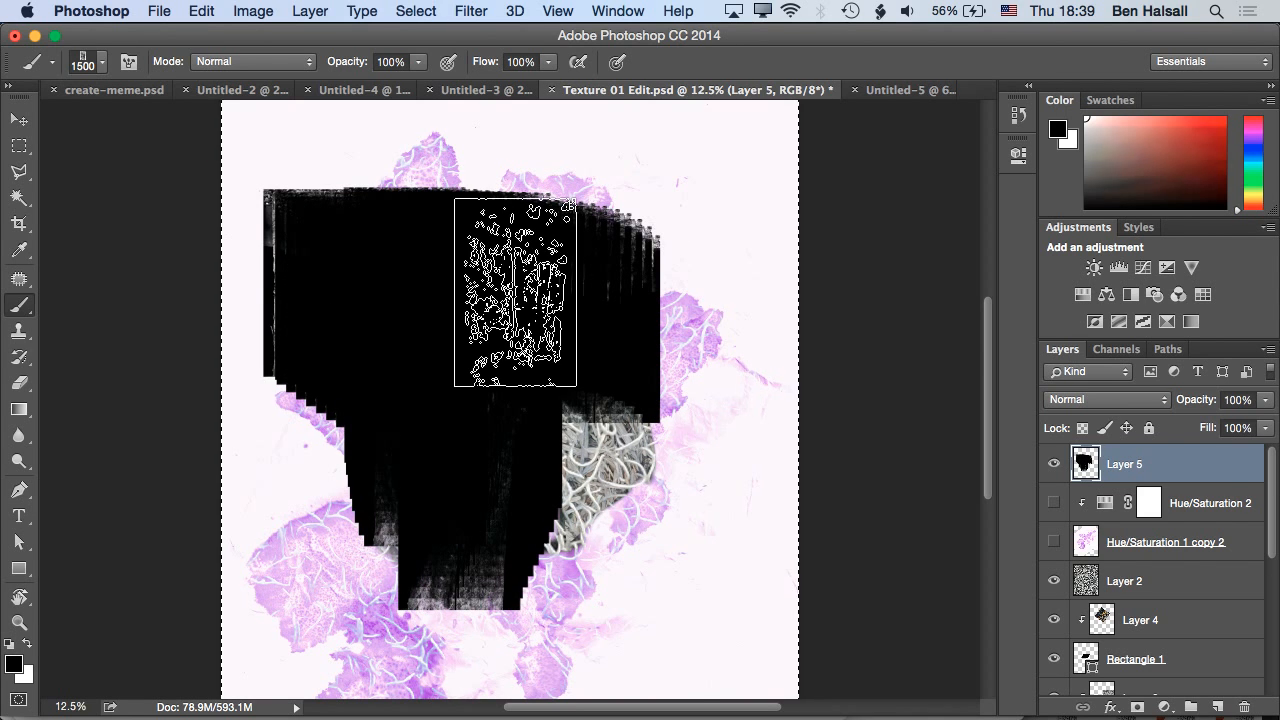
{"action": "key", "text": "Delete"}
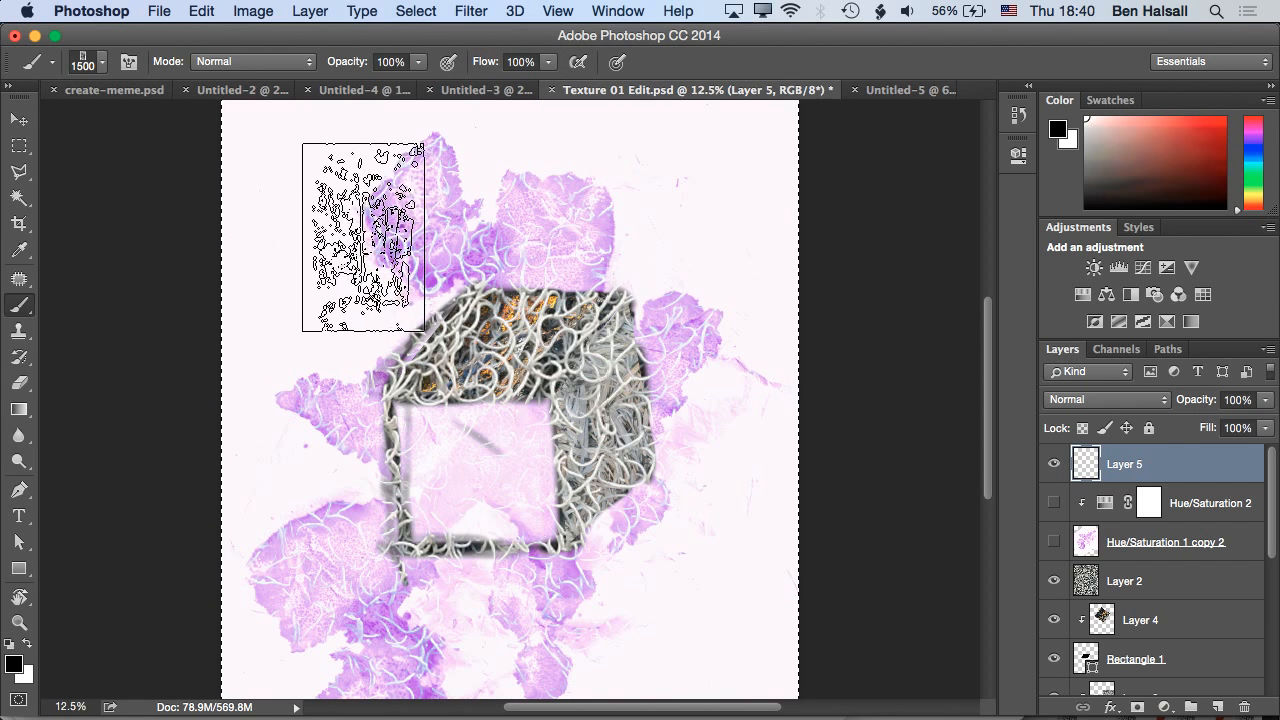
Enable the wood brush's Shape Dynamics with size control set to Fade, and test it with black strokes over the cube
{"action": "left_click", "coordinate": [128, 64]}
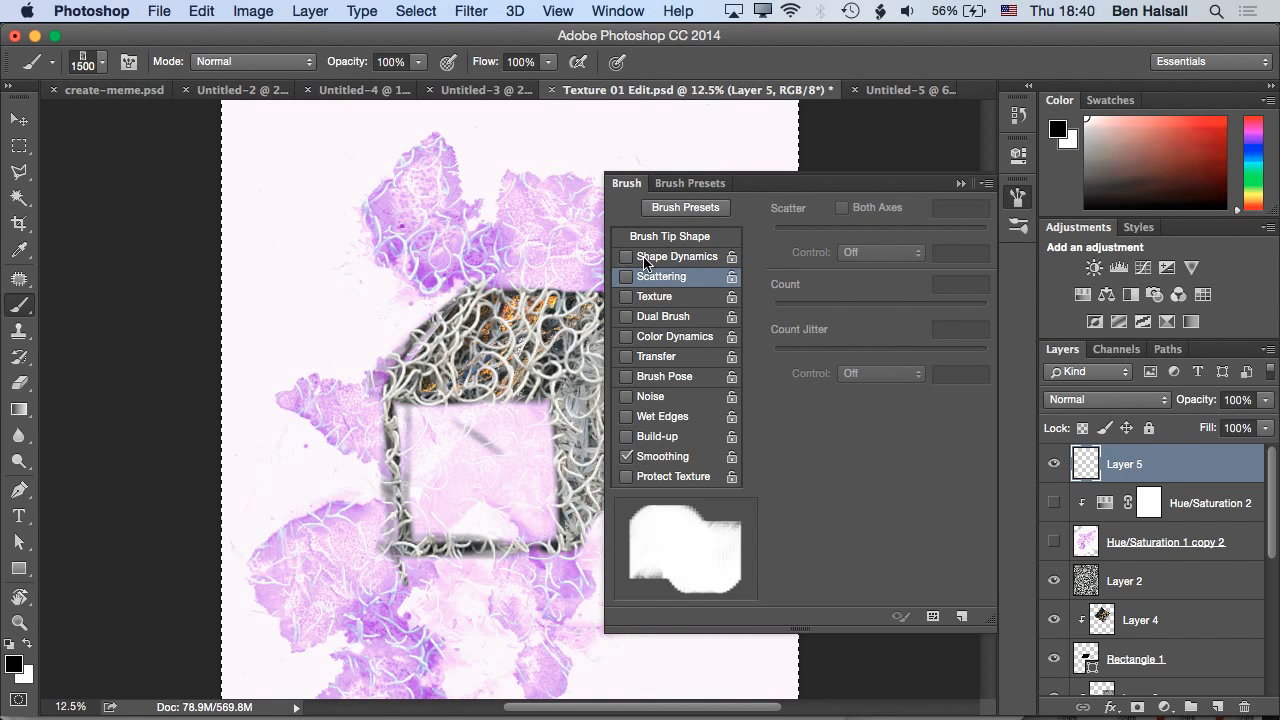
{"action": "left_click", "coordinate": [704, 257]}
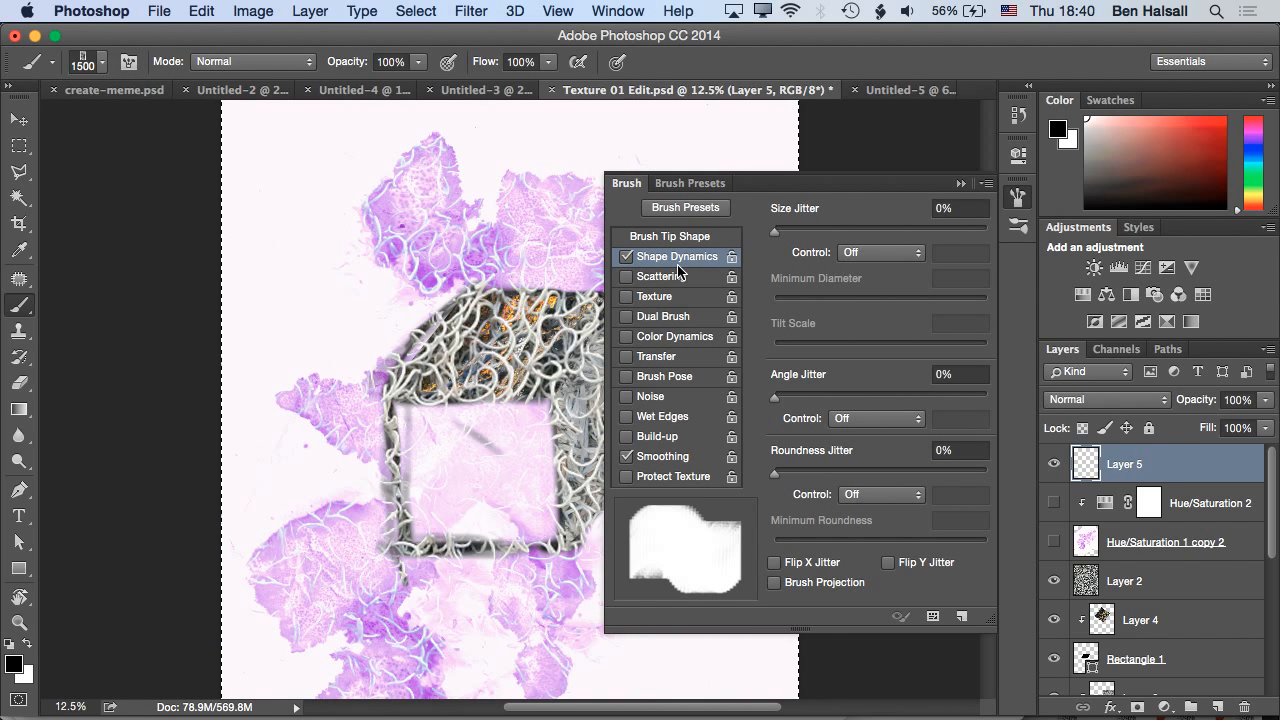
{"action": "left_click", "coordinate": [882, 255]}
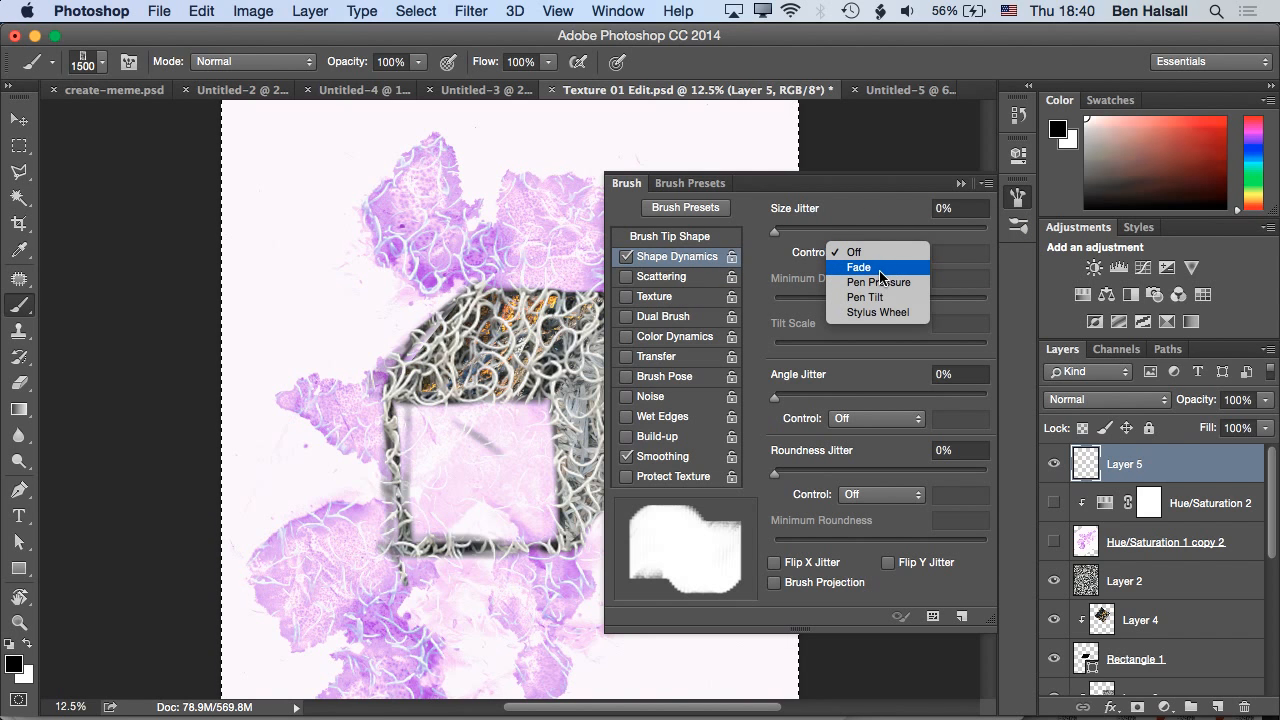
{"action": "left_click", "coordinate": [880, 276]}
{"action": "mouse_move", "coordinate": [353, 476]}
{"action": "left_mouse_down"}
{"action": "mouse_move", "coordinate": [328, 511]}
{"action": "mouse_move", "coordinate": [521, 262]}
{"action": "mouse_move", "coordinate": [426, 360]}
{"action": "mouse_move", "coordinate": [373, 272]}
{"action": "mouse_move", "coordinate": [419, 307]}
{"action": "mouse_move", "coordinate": [448, 382]}
{"action": "mouse_move", "coordinate": [525, 458]}
{"action": "left_mouse_up"}
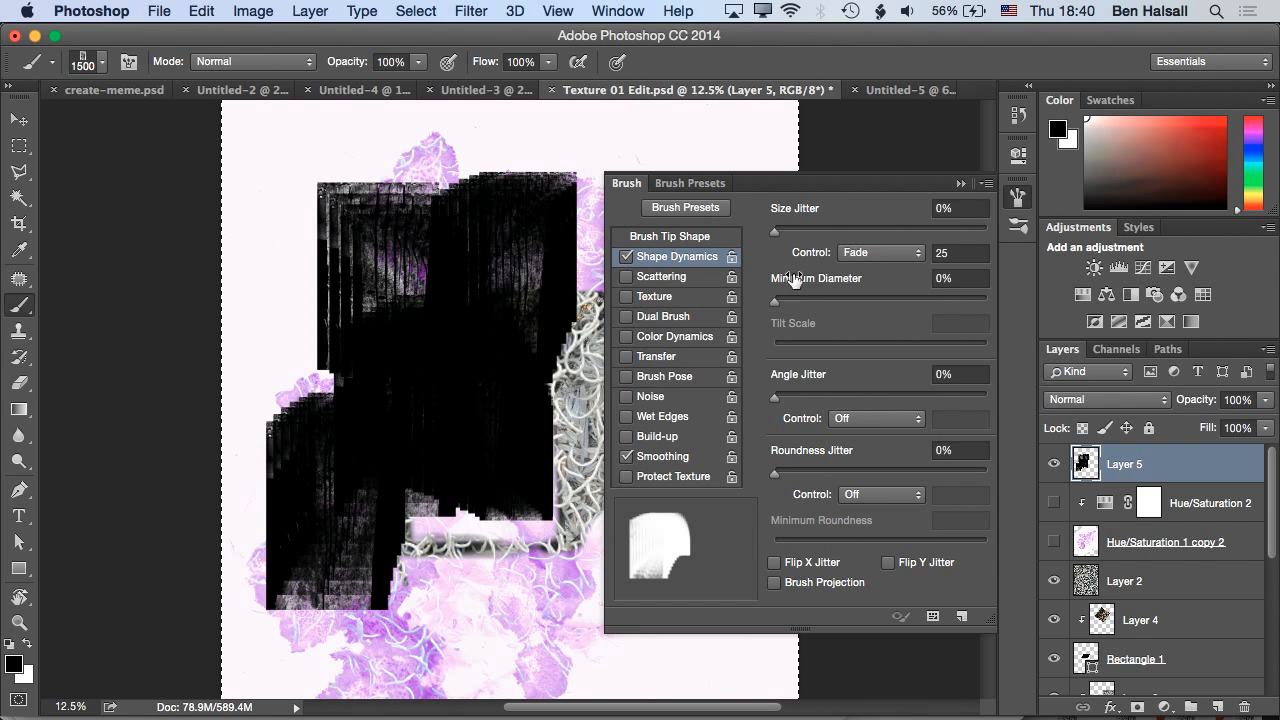
Enable Scattering at 291% for the wood brush, try scattered black strokes across the canvas, and clear Layer 5
{"action": "left_click", "coordinate": [698, 279]}
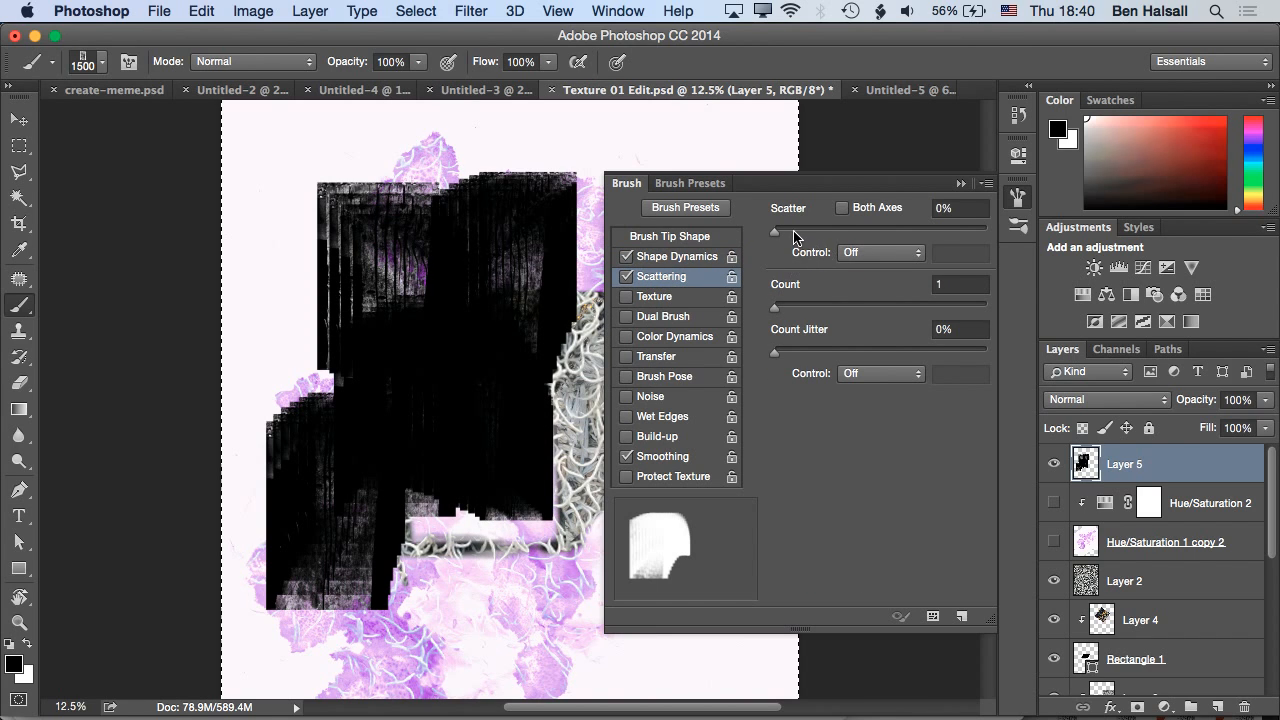
{"action": "left_click_drag", "start_coordinate": [778, 233], "coordinate": [838, 242]}
{"action": "left_click", "coordinate": [961, 186]}
{"action": "mouse_move", "coordinate": [676, 260]}
{"action": "left_mouse_down"}
{"action": "mouse_move", "coordinate": [512, 347]}
{"action": "mouse_move", "coordinate": [456, 421]}
{"action": "mouse_move", "coordinate": [468, 469]}
{"action": "mouse_move", "coordinate": [577, 514]}
{"action": "mouse_move", "coordinate": [493, 544]}
{"action": "mouse_move", "coordinate": [369, 532]}
{"action": "mouse_move", "coordinate": [357, 399]}
{"action": "mouse_move", "coordinate": [541, 292]}
{"action": "mouse_move", "coordinate": [715, 215]}
{"action": "mouse_move", "coordinate": [683, 240]}
{"action": "left_mouse_up"}
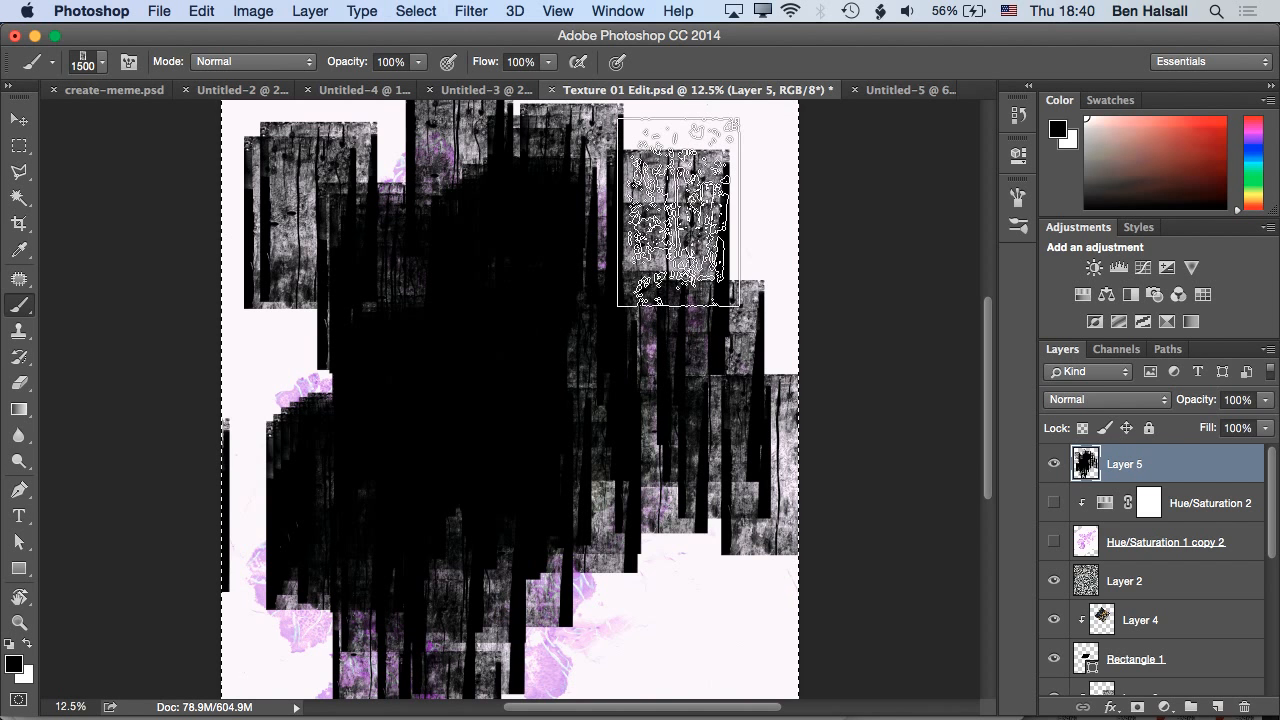
{"action": "key", "text": "ctrl+z"}
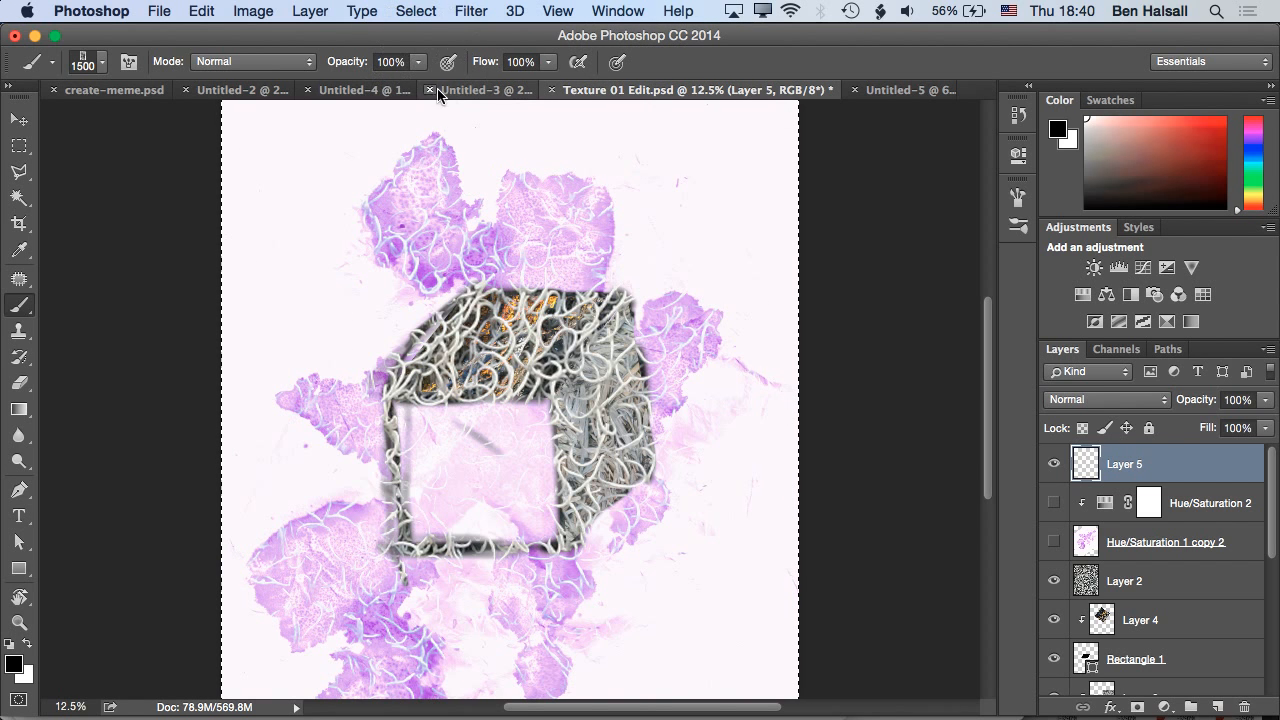
Try scattered wood strokes at 30% brush opacity above the cube, and clear all of Layer 5
{"action": "key", "text": "3"}
{"action": "mouse_move", "coordinate": [396, 278]}
{"action": "left_mouse_down"}
{"action": "mouse_move", "coordinate": [460, 276]}
{"action": "mouse_move", "coordinate": [469, 383]}
{"action": "mouse_move", "coordinate": [357, 426]}
{"action": "mouse_move", "coordinate": [376, 379]}
{"action": "mouse_move", "coordinate": [316, 332]}
{"action": "mouse_move", "coordinate": [512, 301]}
{"action": "mouse_move", "coordinate": [591, 385]}
{"action": "mouse_move", "coordinate": [629, 396]}
{"action": "mouse_move", "coordinate": [657, 303]}
{"action": "mouse_move", "coordinate": [668, 403]}
{"action": "mouse_move", "coordinate": [350, 581]}
{"action": "mouse_move", "coordinate": [296, 500]}
{"action": "mouse_move", "coordinate": [614, 252]}
{"action": "left_mouse_up"}
{"action": "key", "text": "super+a"}
{"action": "key", "text": "Delete"}
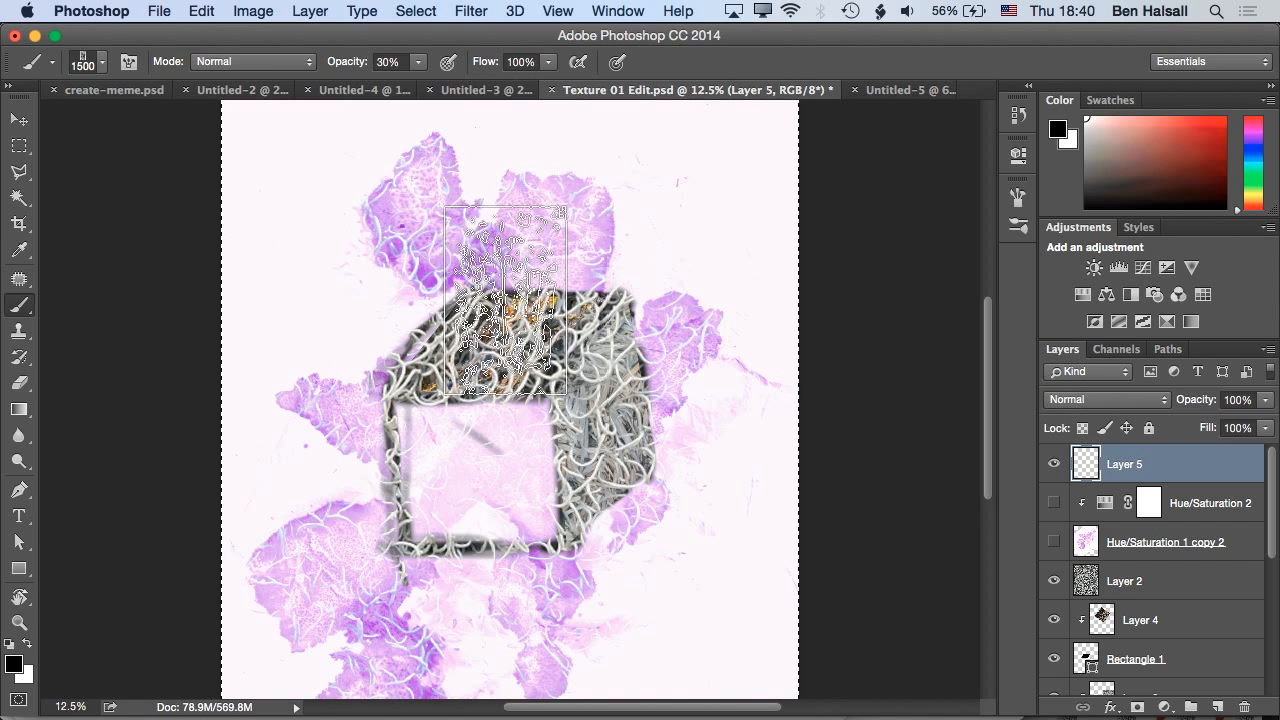
In Shape Dynamics, set angle jitter to 37%, roundness jitter to 31%, minimum diameter to 11% and size jitter to 26%
{"action": "left_click", "coordinate": [127, 66]}
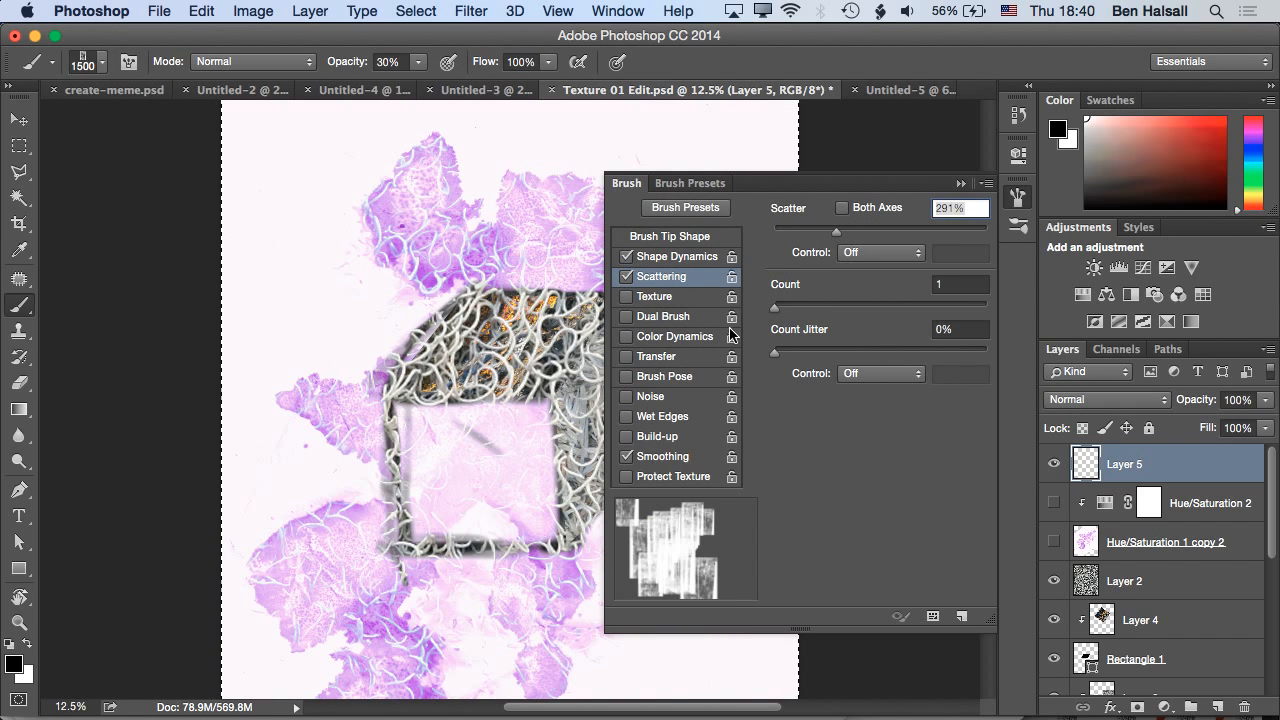
{"action": "left_click", "coordinate": [684, 258]}
{"action": "left_click_drag", "start_coordinate": [778, 400], "coordinate": [854, 401]}
{"action": "left_click_drag", "start_coordinate": [775, 469], "coordinate": [802, 469]}
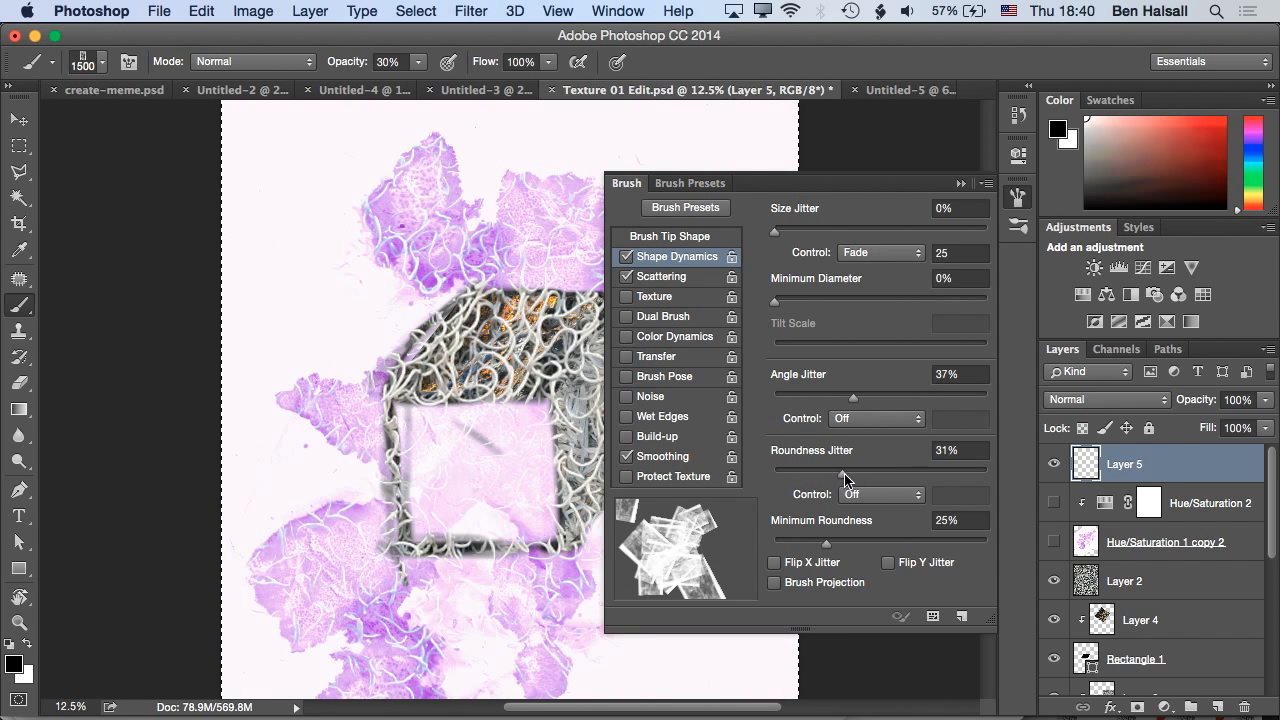
{"action": "mouse_move", "coordinate": [790, 310]}
{"action": "left_mouse_down"}
{"action": "mouse_move", "coordinate": [823, 309]}
{"action": "mouse_move", "coordinate": [799, 310]}
{"action": "left_mouse_up"}
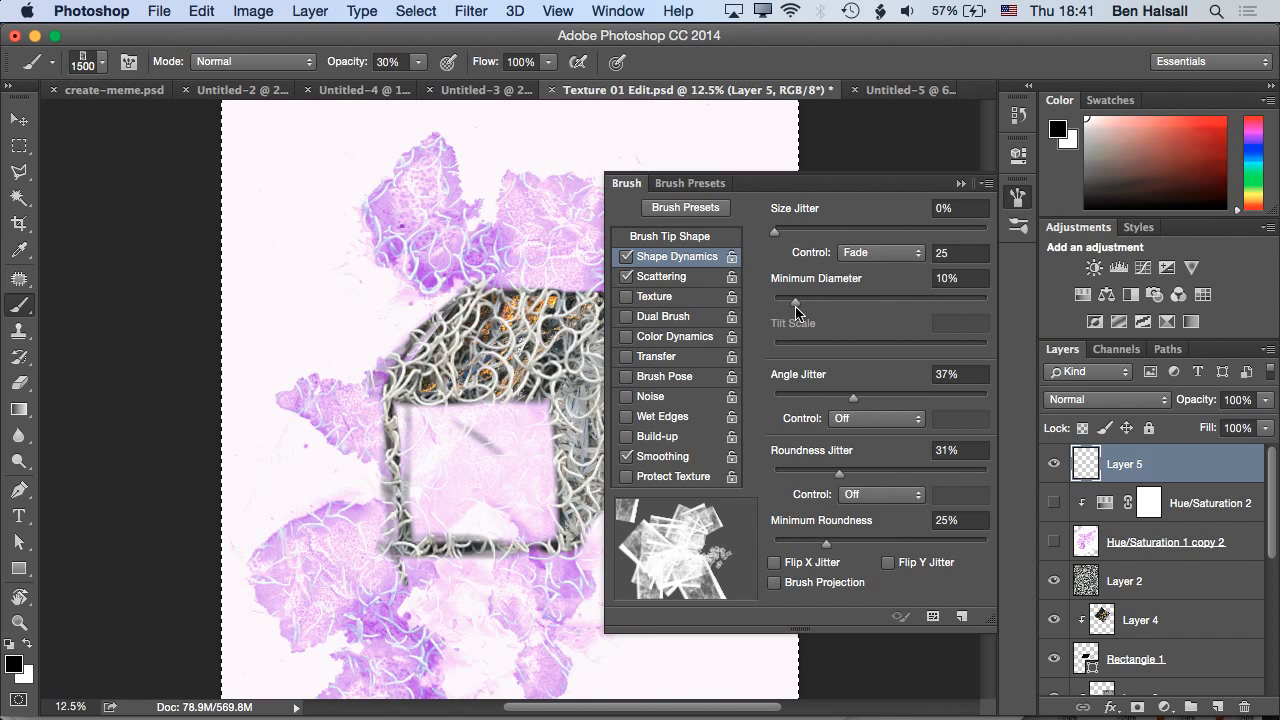
{"action": "left_click_drag", "start_coordinate": [779, 234], "coordinate": [829, 234]}
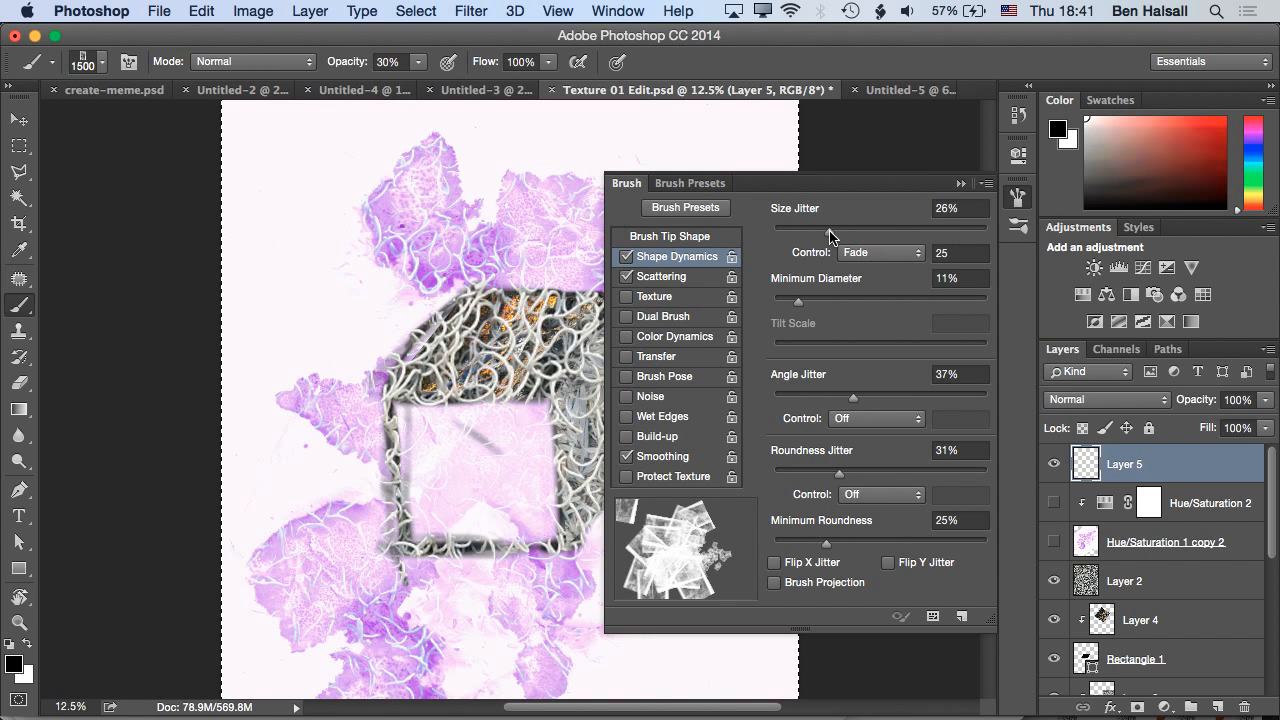
{"action": "left_click", "coordinate": [961, 184]}
Try black scattered wood strokes over the artwork at 1500 px, and smaller ones at 400 px
{"action": "left_click", "coordinate": [498, 290]}
{"action": "mouse_move", "coordinate": [409, 418]}
{"action": "left_mouse_down"}
{"action": "mouse_move", "coordinate": [487, 490]}
{"action": "mouse_move", "coordinate": [519, 380]}
{"action": "mouse_move", "coordinate": [577, 308]}
{"action": "mouse_move", "coordinate": [597, 226]}
{"action": "mouse_move", "coordinate": [473, 350]}
{"action": "left_mouse_up"}
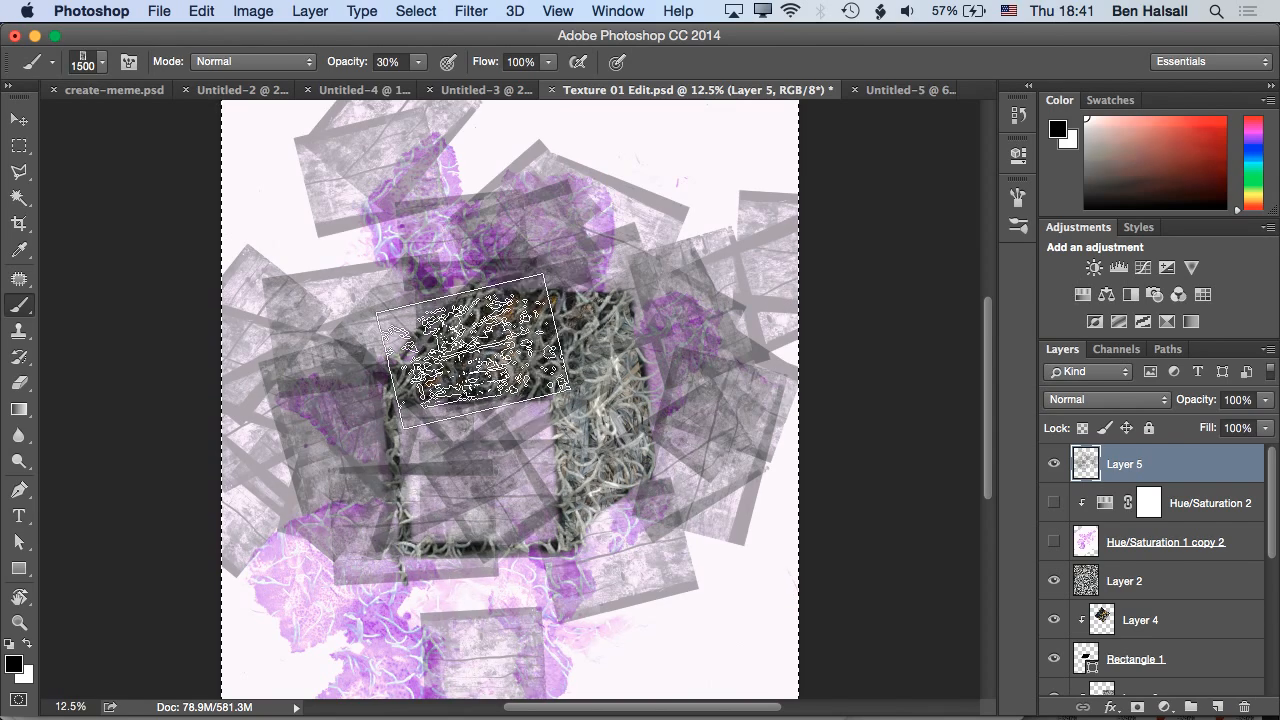
{"action": "key", "text": "bracketleft"}
{"action": "key", "text": "bracketleft"}
{"action": "key", "text": "bracketleft"}
{"action": "key", "text": "bracketleft"}
{"action": "key", "text": "bracketleft"}
{"action": "key", "text": "bracketleft"}
{"action": "key", "text": "bracketleft"}
{"action": "key", "text": "bracketleft"}
{"action": "key", "text": "bracketleft"}
{"action": "key", "text": "bracketleft"}
{"action": "key", "text": "bracketleft"}
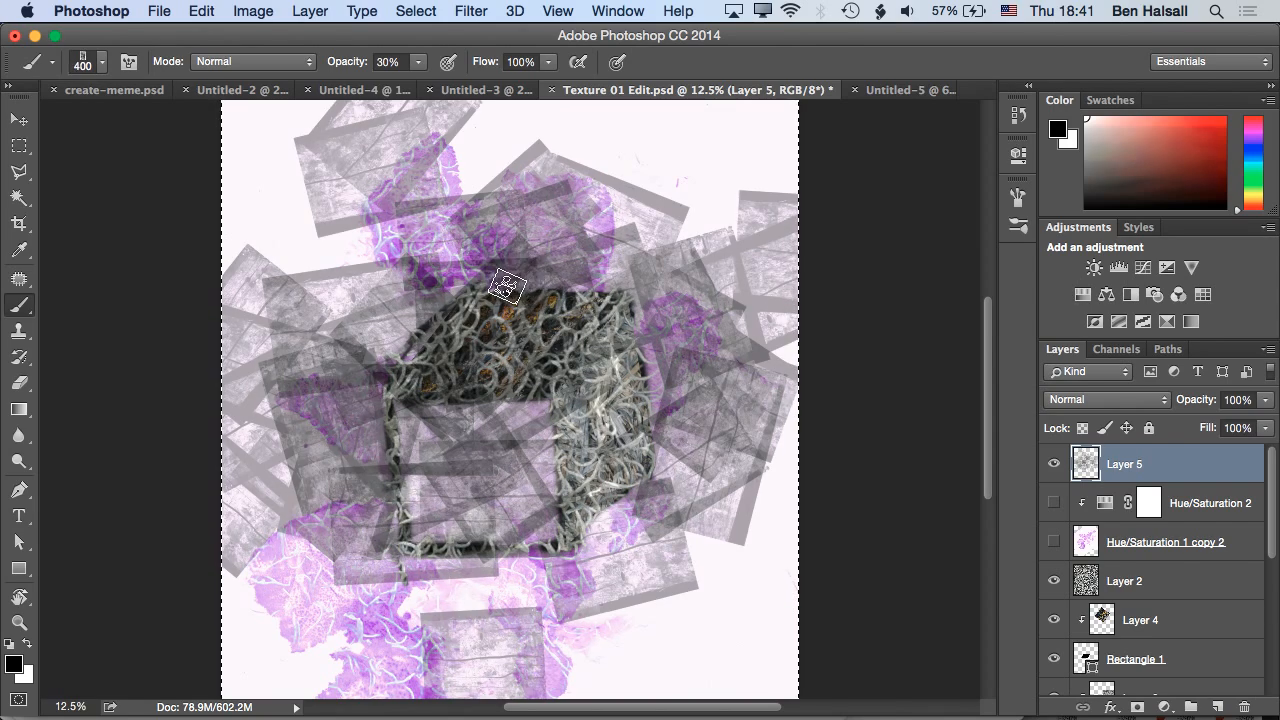
{"action": "mouse_move", "coordinate": [491, 296]}
{"action": "left_mouse_down"}
{"action": "mouse_move", "coordinate": [447, 334]}
{"action": "mouse_move", "coordinate": [435, 318]}
{"action": "mouse_move", "coordinate": [550, 249]}
{"action": "mouse_move", "coordinate": [607, 195]}
{"action": "mouse_move", "coordinate": [573, 167]}
{"action": "mouse_move", "coordinate": [511, 203]}
{"action": "mouse_move", "coordinate": [485, 384]}
{"action": "mouse_move", "coordinate": [363, 310]}
{"action": "mouse_move", "coordinate": [312, 227]}
{"action": "mouse_move", "coordinate": [404, 215]}
{"action": "mouse_move", "coordinate": [310, 185]}
{"action": "mouse_move", "coordinate": [270, 141]}
{"action": "mouse_move", "coordinate": [247, 186]}
{"action": "mouse_move", "coordinate": [325, 248]}
{"action": "mouse_move", "coordinate": [547, 354]}
{"action": "mouse_move", "coordinate": [570, 490]}
{"action": "left_mouse_up"}
{"action": "mouse_move", "coordinate": [636, 611]}
{"action": "left_mouse_down"}
{"action": "mouse_move", "coordinate": [553, 447]}
{"action": "mouse_move", "coordinate": [686, 431]}
{"action": "mouse_move", "coordinate": [673, 318]}
{"action": "mouse_move", "coordinate": [701, 213]}
{"action": "mouse_move", "coordinate": [592, 207]}
{"action": "left_mouse_up"}
Raise the brush opacity to 60% with a test stroke over the cube, and change the foreground color to yellow
{"action": "key", "text": "6"}
{"action": "mouse_move", "coordinate": [578, 256]}
{"action": "left_mouse_down"}
{"action": "mouse_move", "coordinate": [538, 325]}
{"action": "mouse_move", "coordinate": [400, 440]}
{"action": "mouse_move", "coordinate": [320, 270]}
{"action": "mouse_move", "coordinate": [480, 298]}
{"action": "left_mouse_up"}
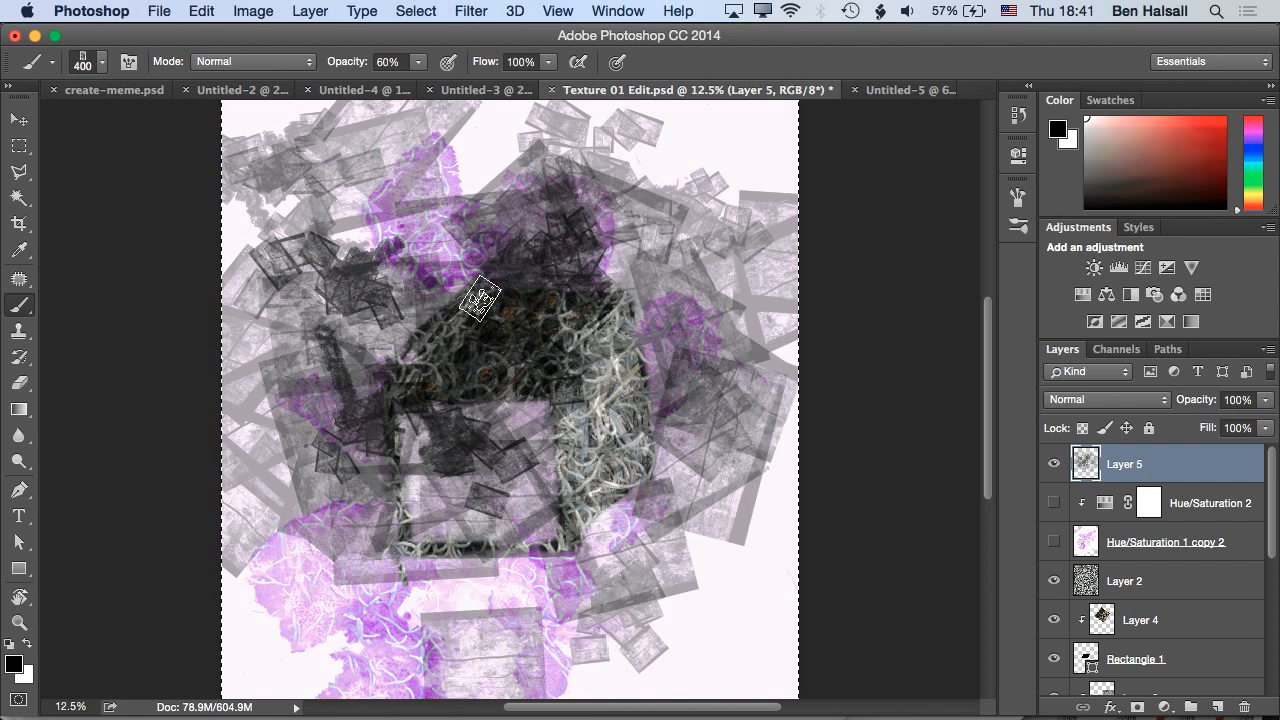
{"action": "left_click", "coordinate": [15, 664]}
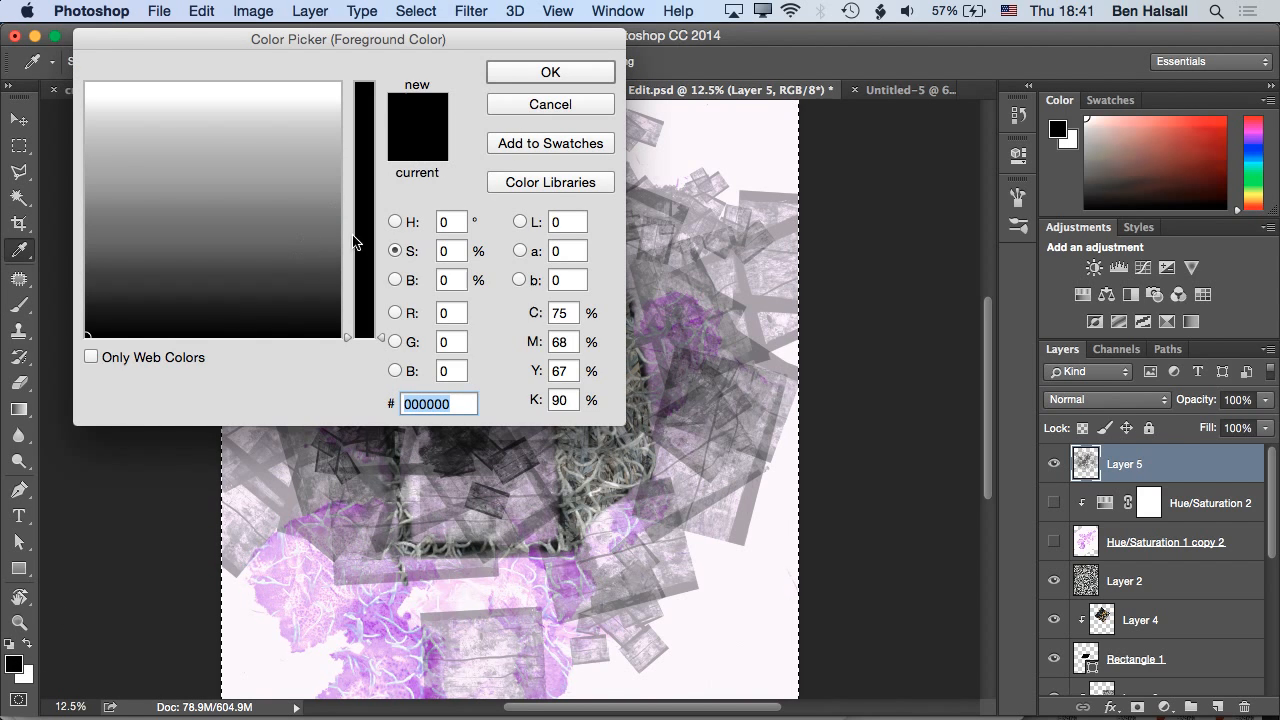
{"action": "mouse_move", "coordinate": [290, 172]}
{"action": "left_mouse_down"}
{"action": "mouse_move", "coordinate": [297, 137]}
{"action": "mouse_move", "coordinate": [330, 130]}
{"action": "mouse_move", "coordinate": [166, 149]}
{"action": "mouse_move", "coordinate": [120, 117]}
{"action": "left_mouse_up"}
{"action": "left_click", "coordinate": [364, 129]}
{"action": "left_click", "coordinate": [550, 72]}
{"action": "key", "text": "b"}
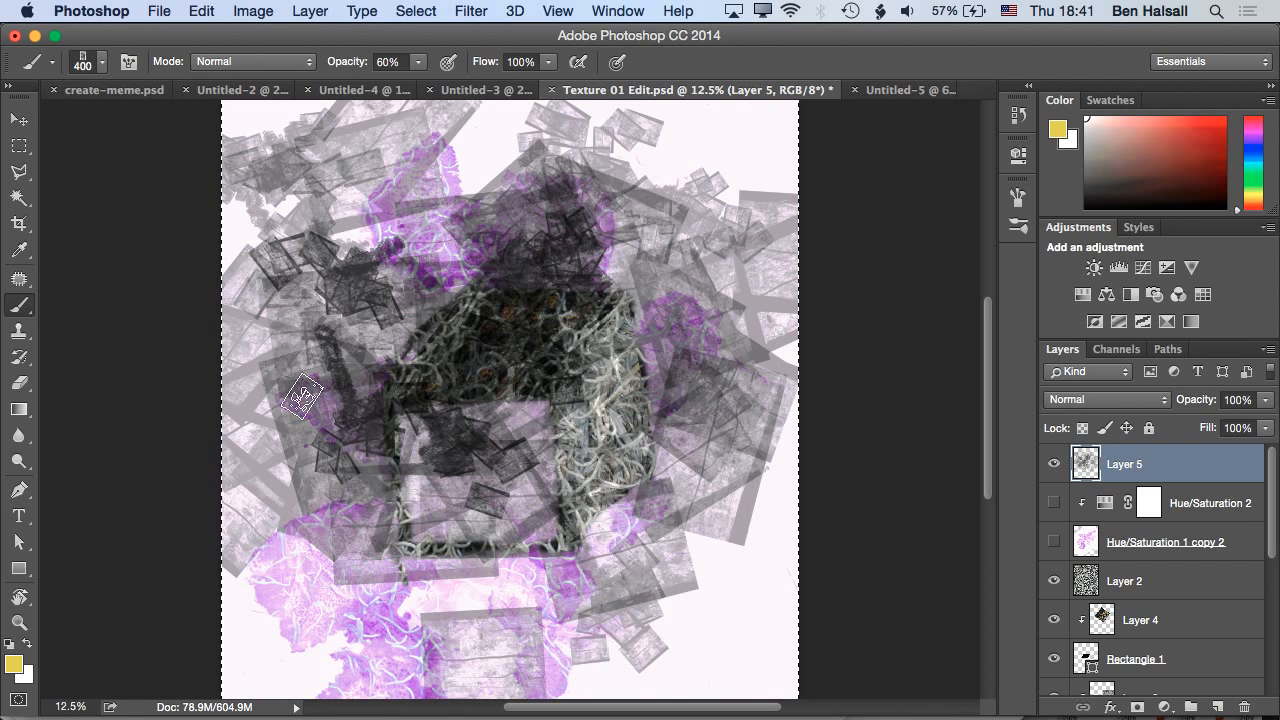
Try curved yellow strokes over and around the cube with the 400 px wood brush, including some at 100% magnification
{"action": "left_click_drag", "start_coordinate": [289, 630], "coordinate": [600, 330]}
{"action": "mouse_move", "coordinate": [460, 380]}
{"action": "left_mouse_down"}
{"action": "mouse_move", "coordinate": [477, 296]}
{"action": "mouse_move", "coordinate": [628, 222]}
{"action": "left_mouse_up"}
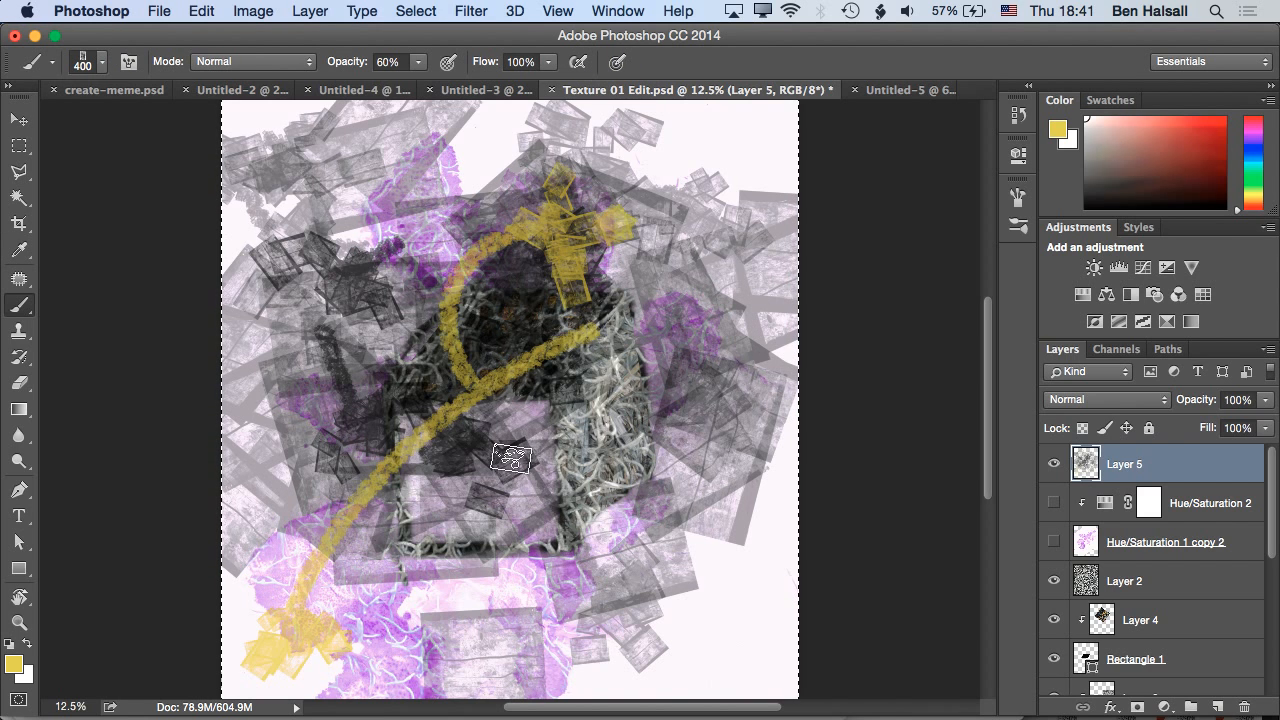
{"action": "mouse_move", "coordinate": [597, 342]}
{"action": "left_mouse_down"}
{"action": "mouse_move", "coordinate": [498, 441]}
{"action": "mouse_move", "coordinate": [495, 477]}
{"action": "left_mouse_up"}
{"action": "left_click_drag", "start_coordinate": [580, 543], "coordinate": [338, 408]}
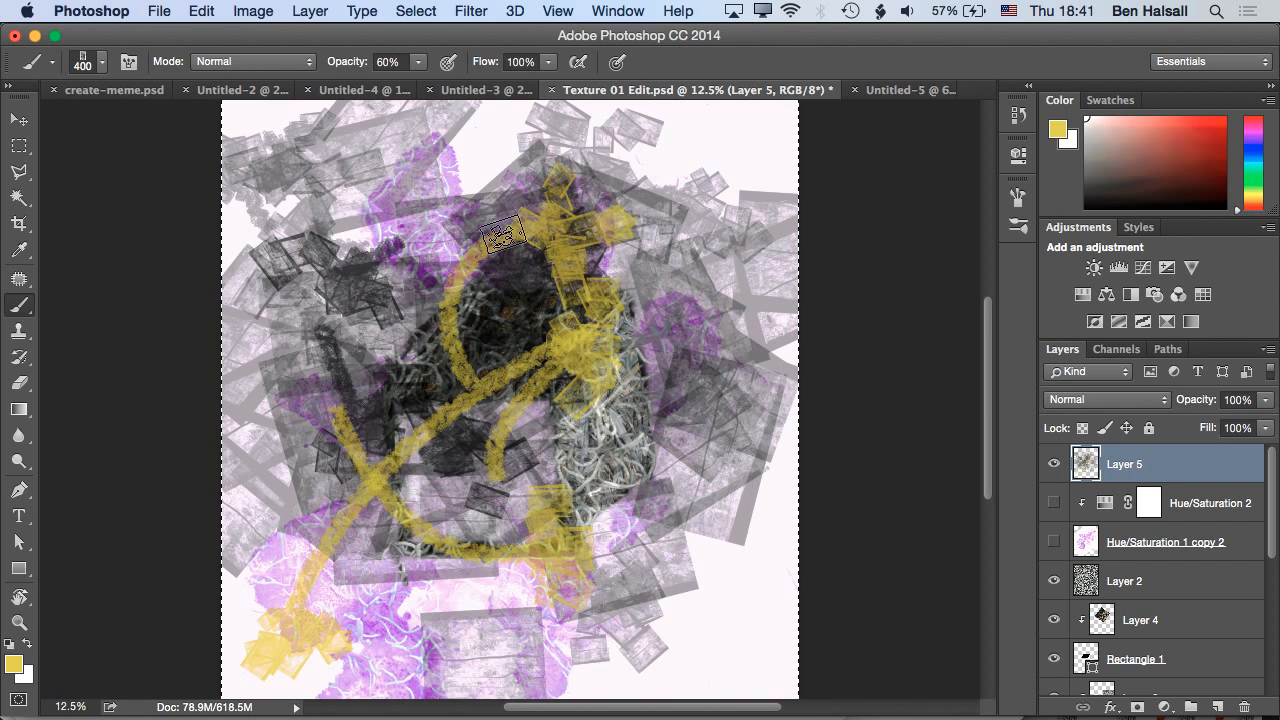
{"action": "left_click_drag", "start_coordinate": [490, 235], "coordinate": [460, 360]}
{"action": "mouse_move", "coordinate": [632, 420]}
{"action": "left_mouse_down"}
{"action": "mouse_move", "coordinate": [332, 348]}
{"action": "mouse_move", "coordinate": [627, 200]}
{"action": "left_mouse_up"}
{"action": "mouse_move", "coordinate": [662, 150]}
{"action": "left_mouse_down"}
{"action": "mouse_move", "coordinate": [480, 183]}
{"action": "mouse_move", "coordinate": [504, 322]}
{"action": "left_mouse_up"}
{"action": "key", "text": "super+1"}
{"action": "left_click_drag", "start_coordinate": [660, 349], "coordinate": [811, 513]}
{"action": "mouse_move", "coordinate": [508, 298]}
{"action": "left_mouse_down"}
{"action": "mouse_move", "coordinate": [557, 286]}
{"action": "mouse_move", "coordinate": [314, 429]}
{"action": "mouse_move", "coordinate": [657, 400]}
{"action": "mouse_move", "coordinate": [565, 373]}
{"action": "mouse_move", "coordinate": [800, 130]}
{"action": "left_mouse_up"}
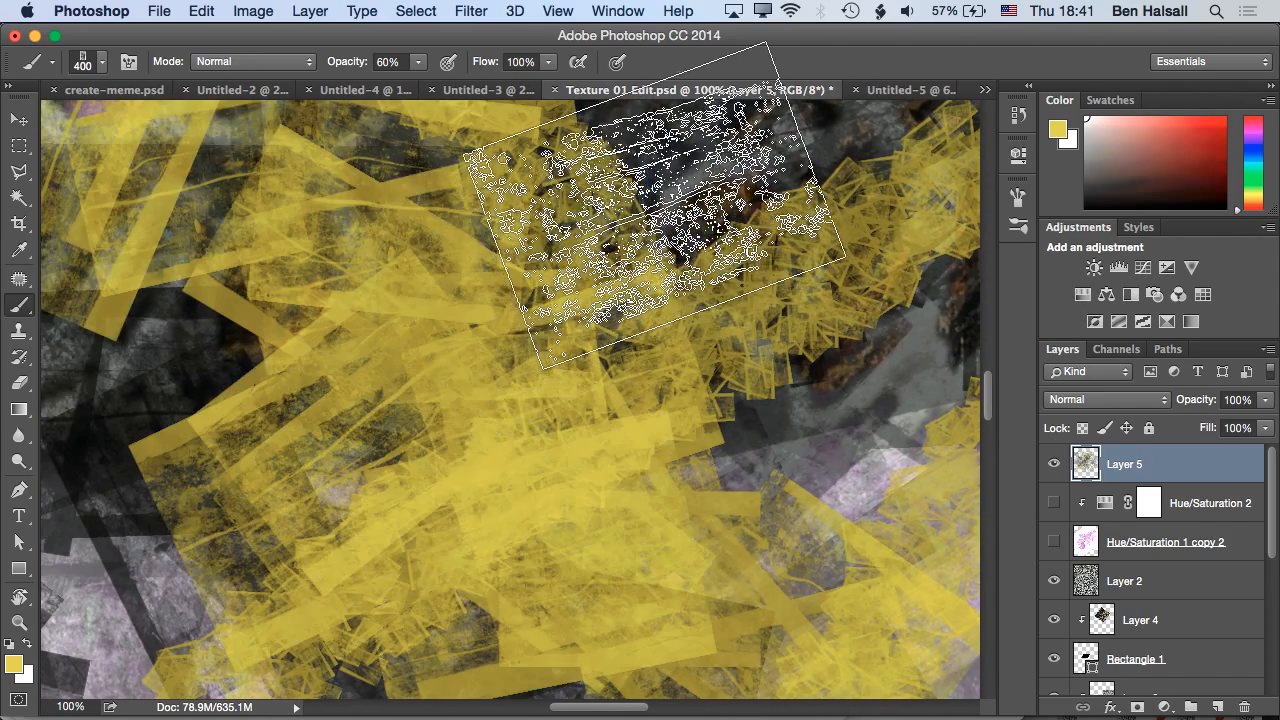
Reduce the wood brush to 175 px and try thinner yellow strokes around the cube's upper and front faces
{"action": "key", "text": "super+minus"}
{"action": "key", "text": "super+minus"}
{"action": "key", "text": "super+minus"}
{"action": "key", "text": "super+minus"}
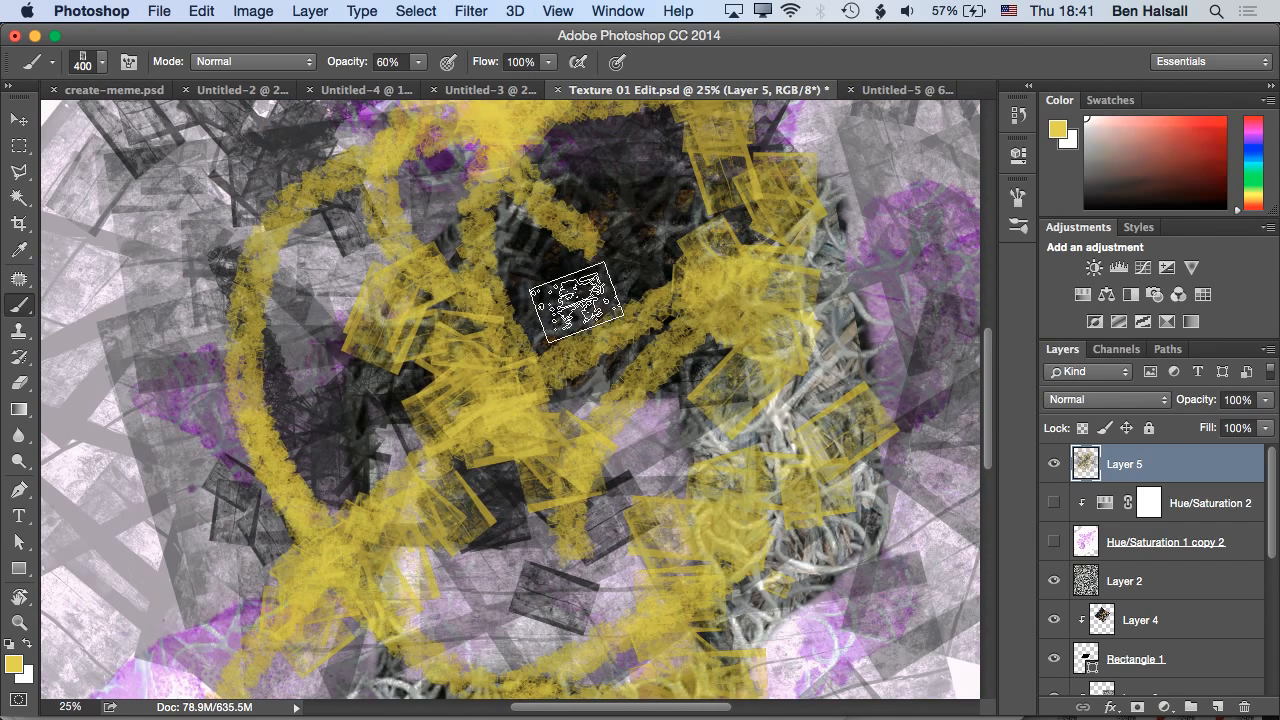
{"action": "key", "text": "bracketleft"}
{"action": "key", "text": "bracketleft"}
{"action": "key", "text": "bracketleft"}
{"action": "key", "text": "bracketleft"}
{"action": "mouse_move", "coordinate": [143, 316]}
{"action": "left_mouse_down"}
{"action": "mouse_move", "coordinate": [472, 394]}
{"action": "mouse_move", "coordinate": [204, 484]}
{"action": "mouse_move", "coordinate": [487, 303]}
{"action": "mouse_move", "coordinate": [456, 332]}
{"action": "left_mouse_up"}
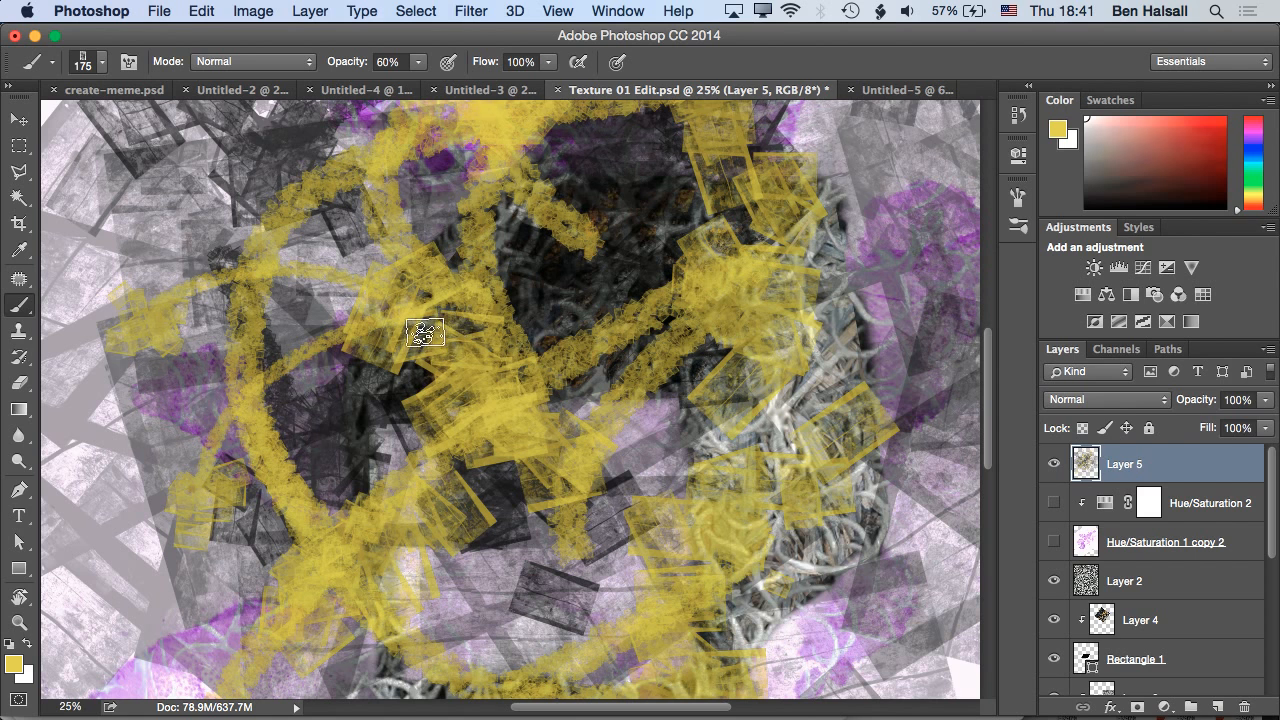
{"action": "left_click_drag", "start_coordinate": [100, 168], "coordinate": [523, 391]}
{"action": "mouse_move", "coordinate": [237, 520]}
{"action": "left_mouse_down"}
{"action": "mouse_move", "coordinate": [515, 262]}
{"action": "mouse_move", "coordinate": [535, 220]}
{"action": "left_mouse_up"}
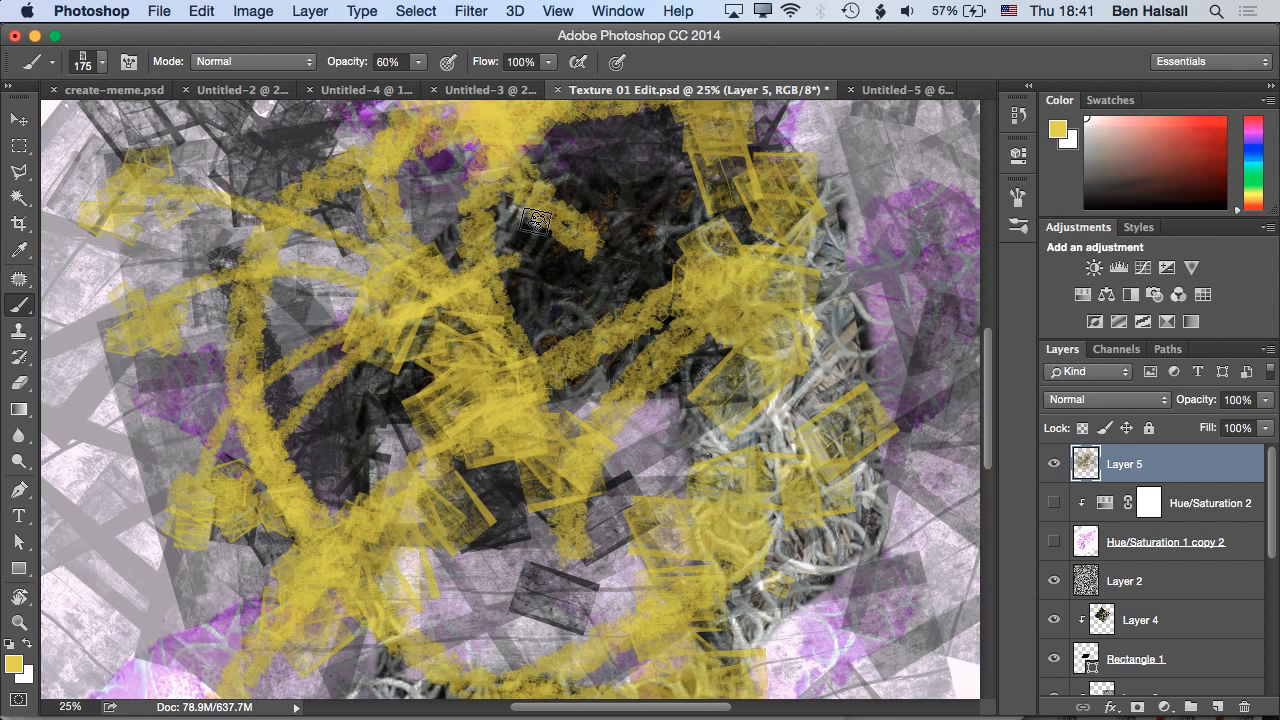
Try long yellow strokes across the whole page, and enlarge the brush to 300 px for more strokes over the cube
{"action": "key", "text": "super+0"}
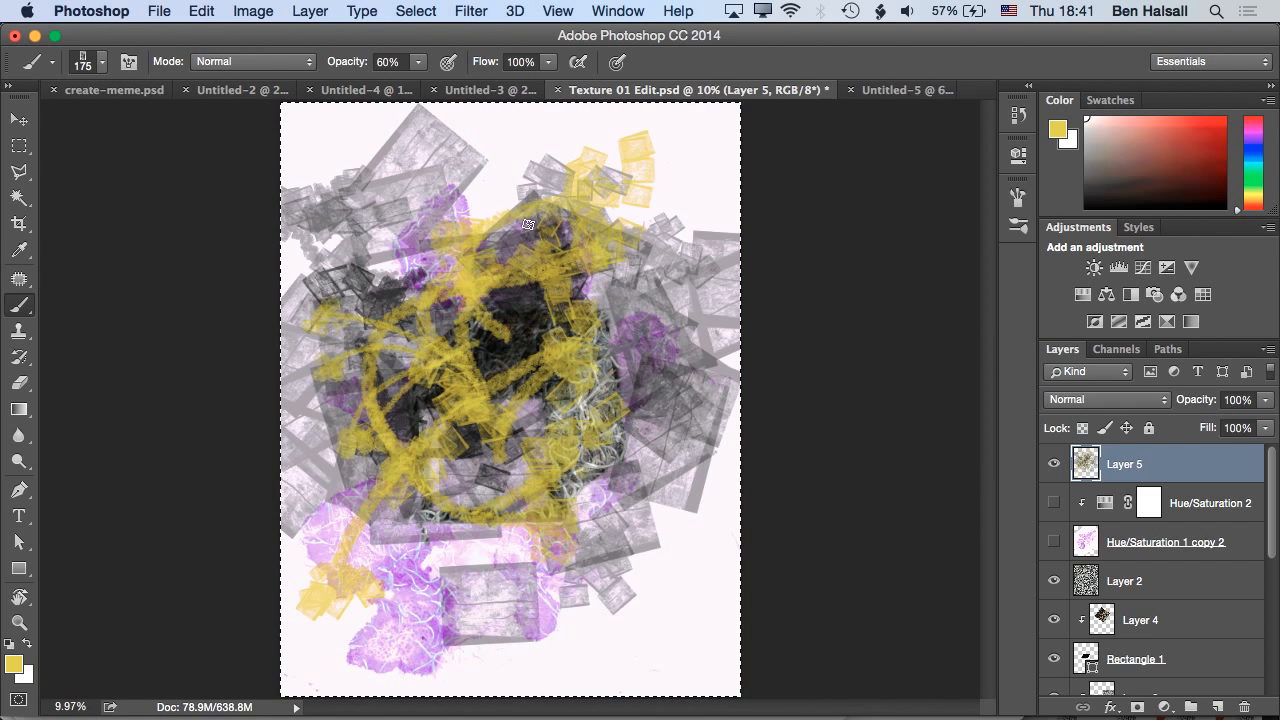
{"action": "mouse_move", "coordinate": [569, 645]}
{"action": "left_mouse_down"}
{"action": "mouse_move", "coordinate": [482, 375]}
{"action": "mouse_move", "coordinate": [535, 320]}
{"action": "left_mouse_up"}
{"action": "left_click_drag", "start_coordinate": [672, 229], "coordinate": [593, 581]}
{"action": "key", "text": "bracketright"}
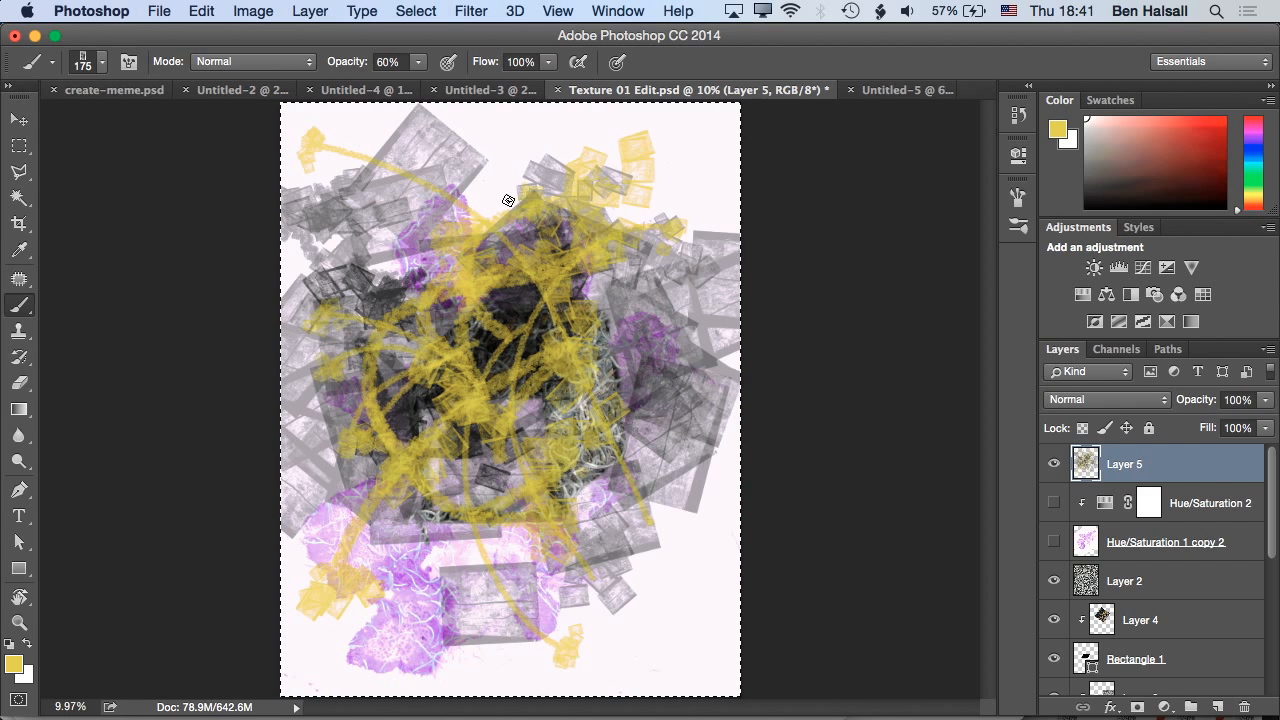
{"action": "key", "text": "bracketright"}
{"action": "key", "text": "bracketright"}
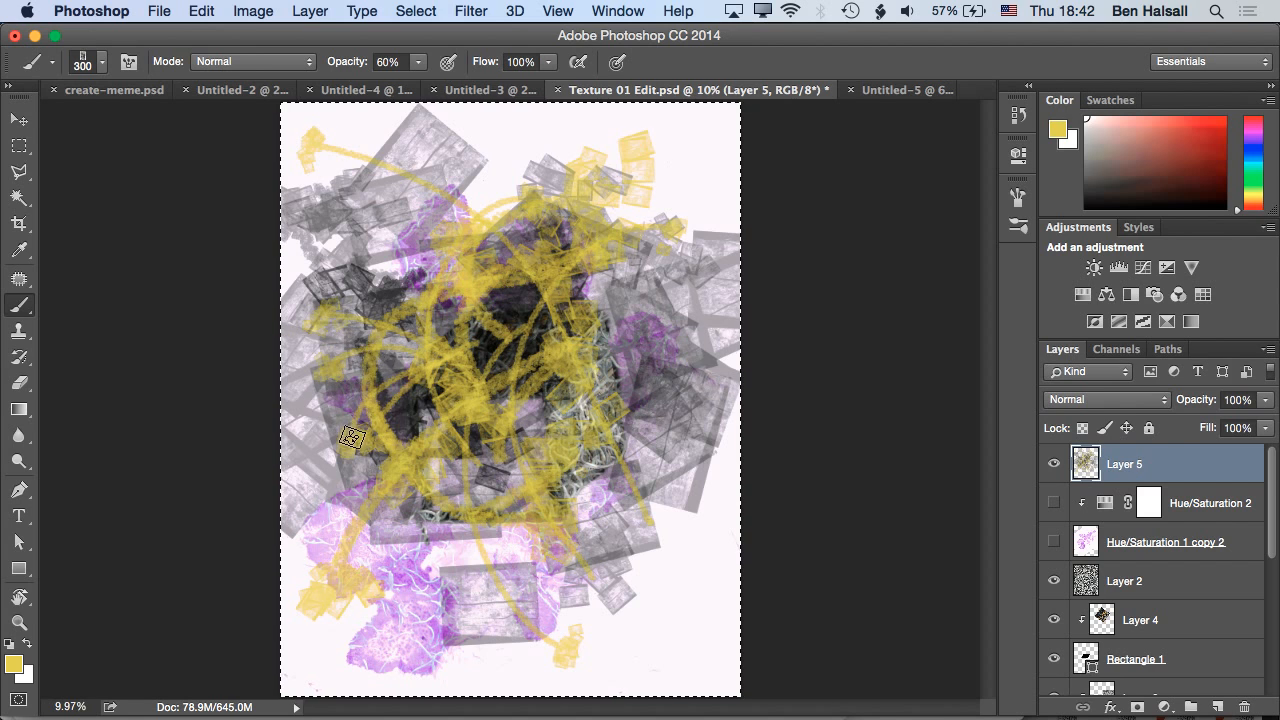
{"action": "mouse_move", "coordinate": [410, 242]}
{"action": "left_mouse_down"}
{"action": "mouse_move", "coordinate": [476, 208]}
{"action": "mouse_move", "coordinate": [491, 167]}
{"action": "mouse_move", "coordinate": [440, 181]}
{"action": "mouse_move", "coordinate": [526, 299]}
{"action": "mouse_move", "coordinate": [571, 413]}
{"action": "mouse_move", "coordinate": [506, 476]}
{"action": "mouse_move", "coordinate": [576, 291]}
{"action": "left_mouse_up"}
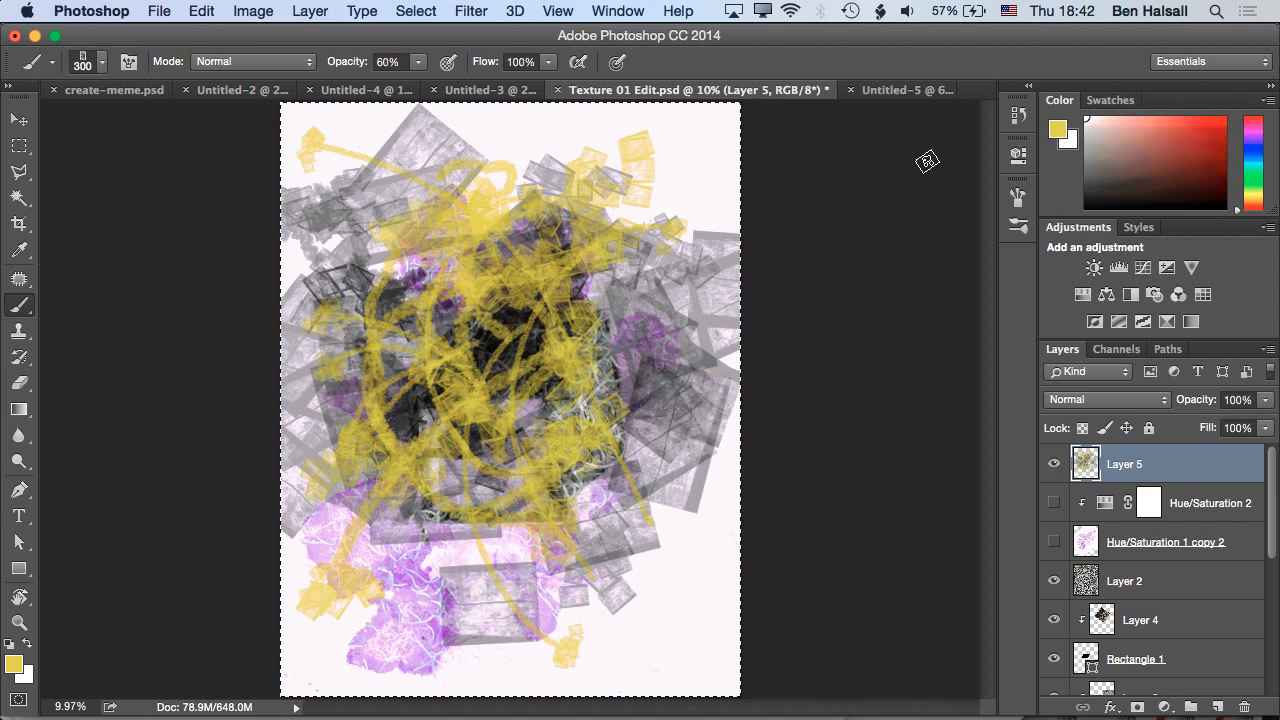
Set the brush's minimum diameter to 0% and its size jitter control to Pen Pressure
{"action": "left_click", "coordinate": [136, 64]}
{"action": "left_click_drag", "start_coordinate": [796, 306], "coordinate": [763, 314]}
{"action": "left_click", "coordinate": [862, 258]}
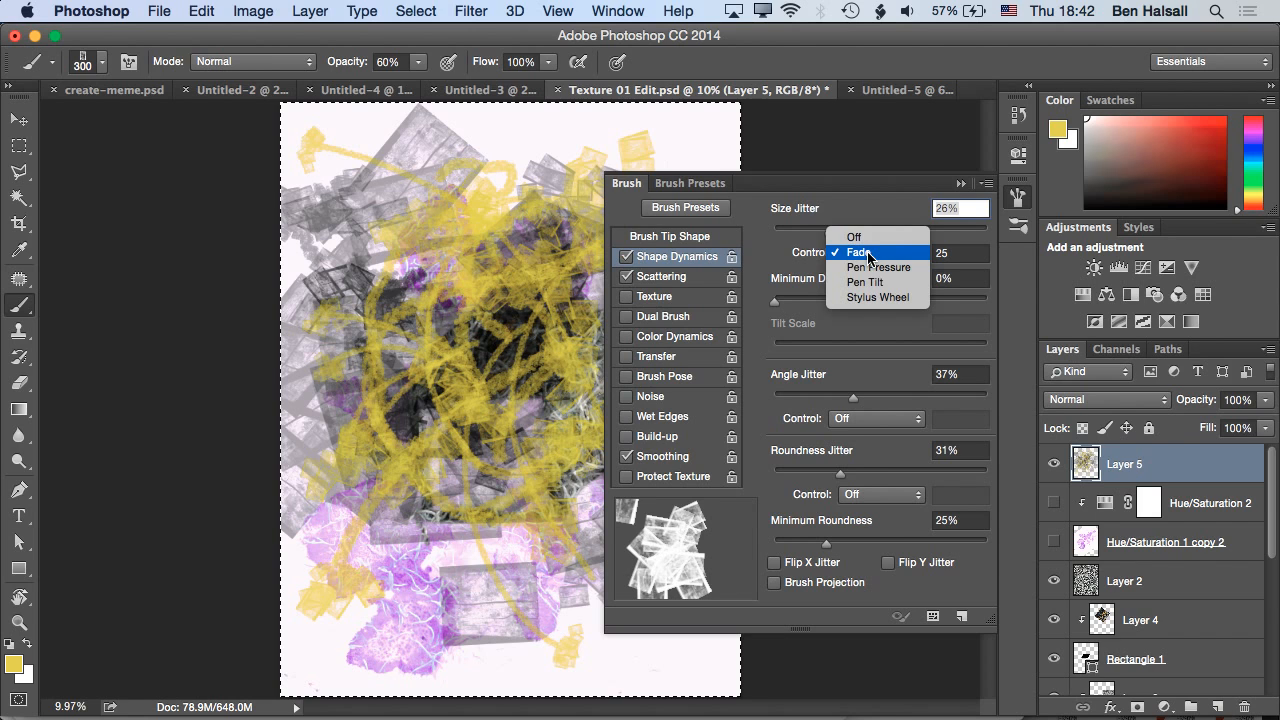
{"action": "left_click", "coordinate": [878, 266]}
{"action": "left_click", "coordinate": [876, 256]}
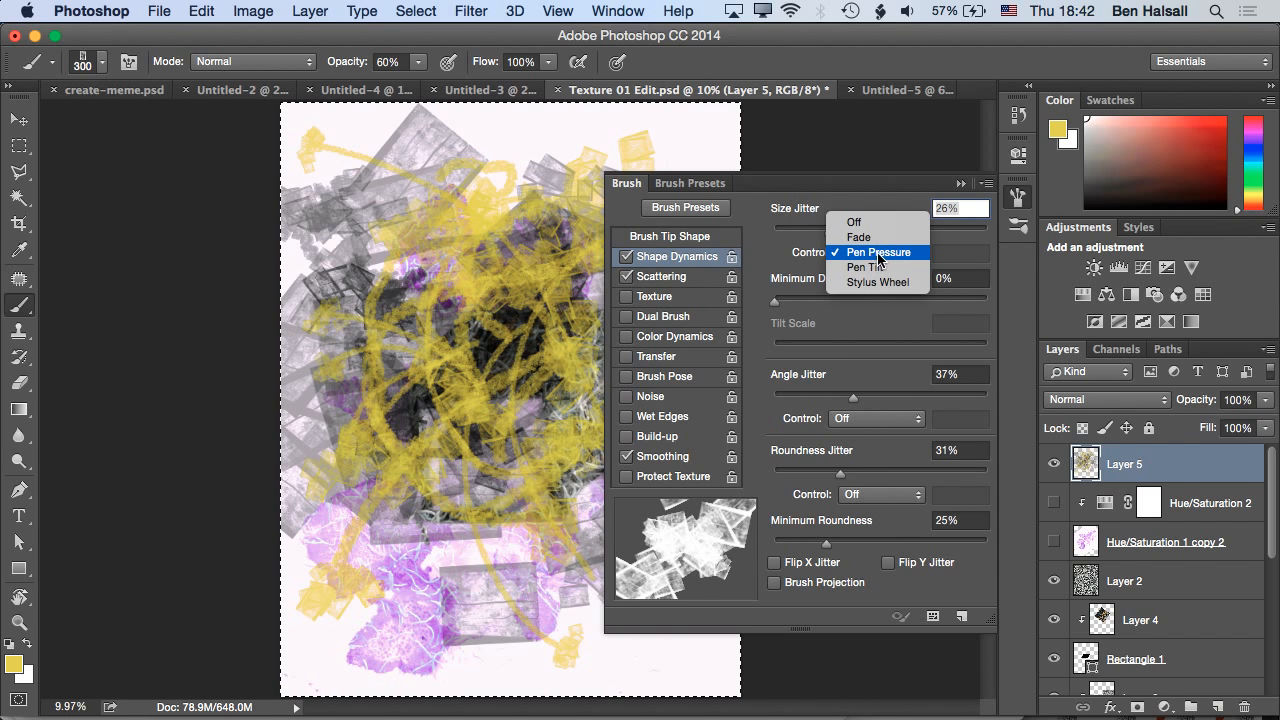
{"action": "left_click", "coordinate": [878, 254]}
Test the pressure-controlled brush with a yellow stroke over the artwork, and clear all paint from Layer 5
{"action": "mouse_move", "coordinate": [422, 650]}
{"action": "left_mouse_down"}
{"action": "mouse_move", "coordinate": [396, 599]}
{"action": "mouse_move", "coordinate": [441, 518]}
{"action": "mouse_move", "coordinate": [460, 432]}
{"action": "mouse_move", "coordinate": [440, 320]}
{"action": "mouse_move", "coordinate": [424, 393]}
{"action": "left_mouse_up"}
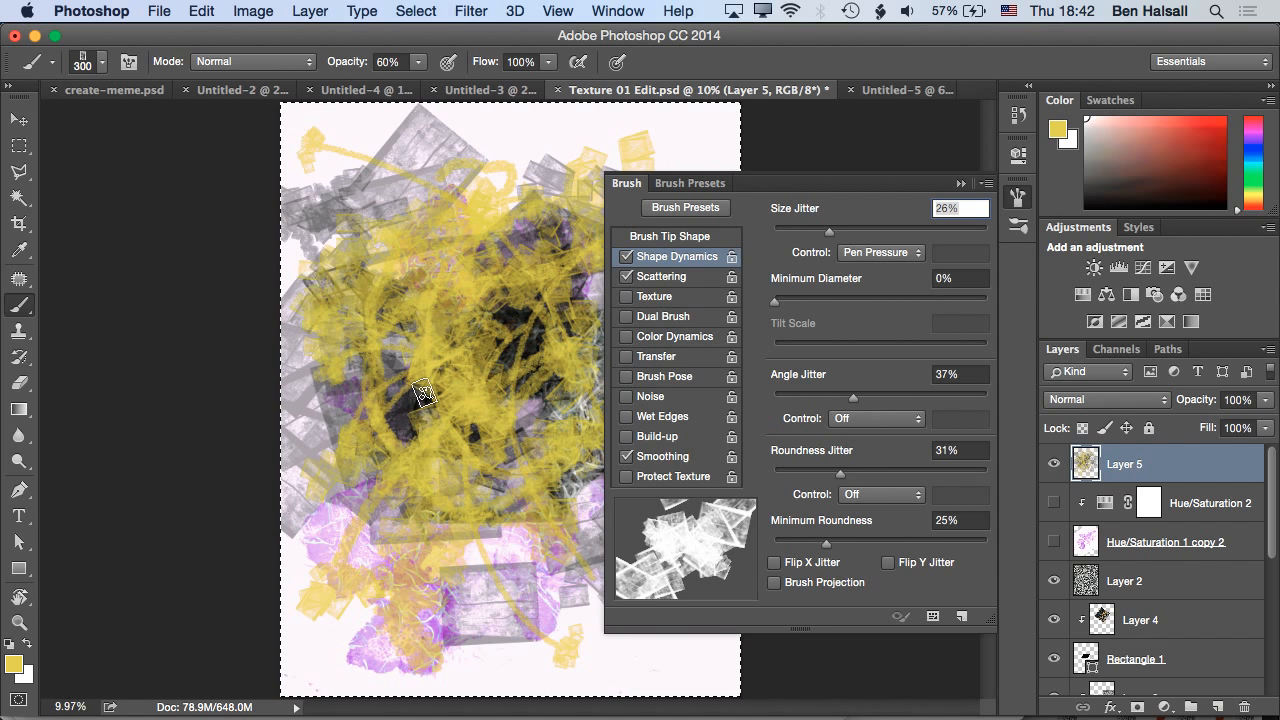
{"action": "key", "text": "BackSpace"}
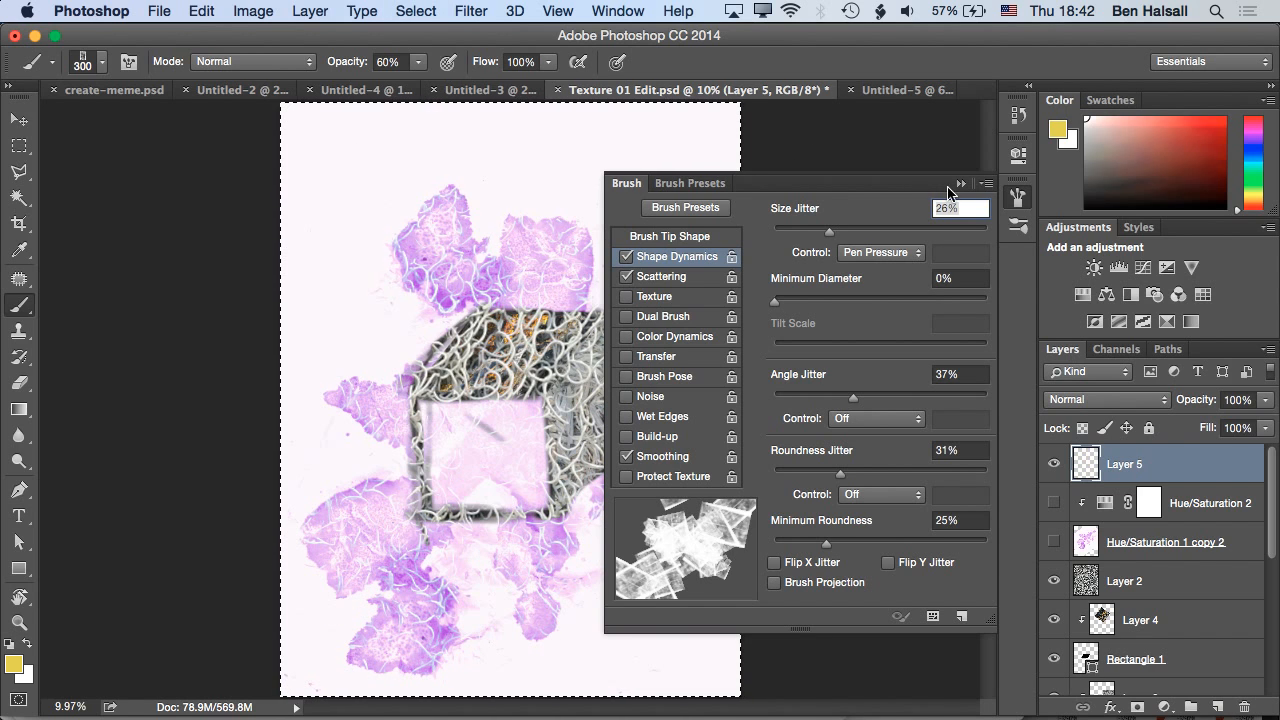
{"action": "left_click", "coordinate": [959, 184]}
Paint scattered yellow wood-brush patches over the cube and its surroundings on Layer 5, and set the layer's blend mode to Color
{"action": "left_click_drag", "start_coordinate": [354, 302], "coordinate": [372, 180]}
{"action": "left_click_drag", "start_coordinate": [585, 203], "coordinate": [630, 296]}
{"action": "mouse_move", "coordinate": [554, 493]}
{"action": "left_mouse_down"}
{"action": "mouse_move", "coordinate": [544, 502]}
{"action": "mouse_move", "coordinate": [329, 364]}
{"action": "left_mouse_up"}
{"action": "left_click_drag", "start_coordinate": [334, 296], "coordinate": [354, 238]}
{"action": "left_click", "coordinate": [488, 178]}
{"action": "left_click_drag", "start_coordinate": [565, 290], "coordinate": [580, 358]}
{"action": "mouse_move", "coordinate": [567, 470]}
{"action": "left_mouse_down"}
{"action": "mouse_move", "coordinate": [567, 226]}
{"action": "mouse_move", "coordinate": [491, 184]}
{"action": "mouse_move", "coordinate": [429, 295]}
{"action": "mouse_move", "coordinate": [440, 523]}
{"action": "mouse_move", "coordinate": [336, 598]}
{"action": "mouse_move", "coordinate": [329, 419]}
{"action": "mouse_move", "coordinate": [564, 305]}
{"action": "mouse_move", "coordinate": [410, 172]}
{"action": "mouse_move", "coordinate": [332, 211]}
{"action": "mouse_move", "coordinate": [575, 386]}
{"action": "mouse_move", "coordinate": [544, 657]}
{"action": "mouse_move", "coordinate": [307, 422]}
{"action": "mouse_move", "coordinate": [610, 302]}
{"action": "mouse_move", "coordinate": [700, 200]}
{"action": "left_mouse_up"}
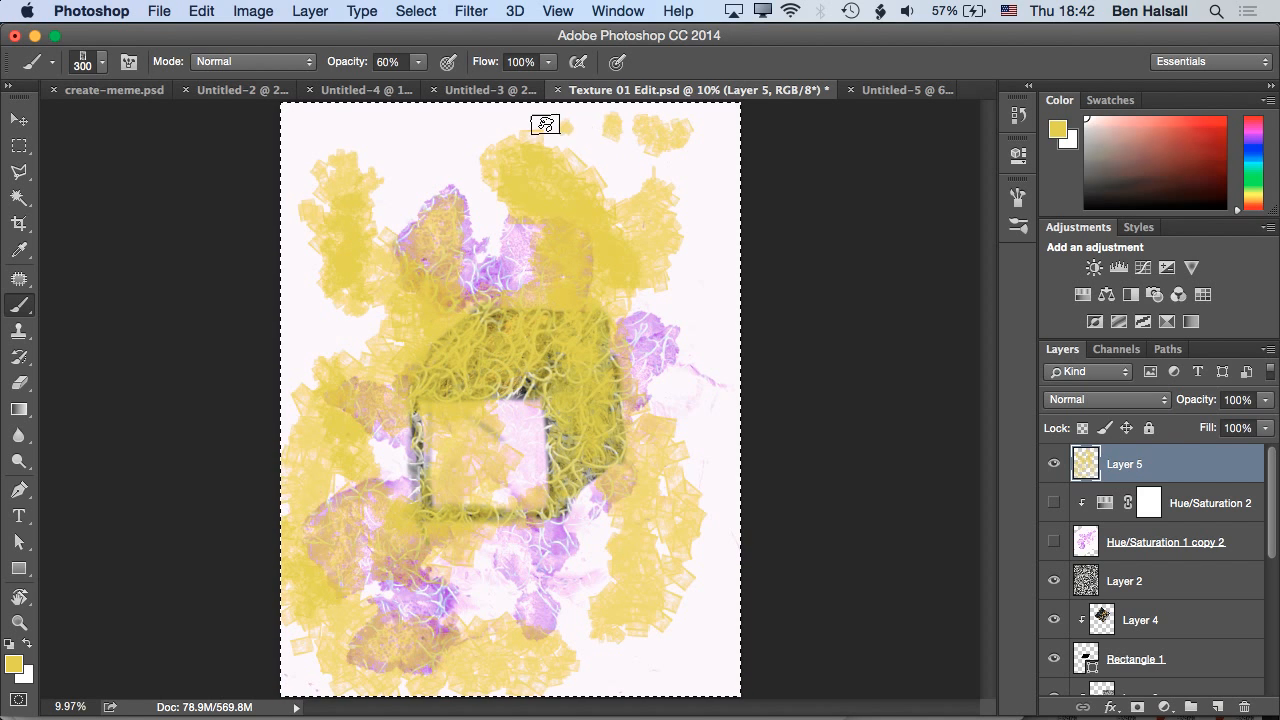
{"action": "mouse_move", "coordinate": [403, 172]}
{"action": "left_mouse_down"}
{"action": "mouse_move", "coordinate": [394, 261]}
{"action": "mouse_move", "coordinate": [518, 299]}
{"action": "left_mouse_up"}
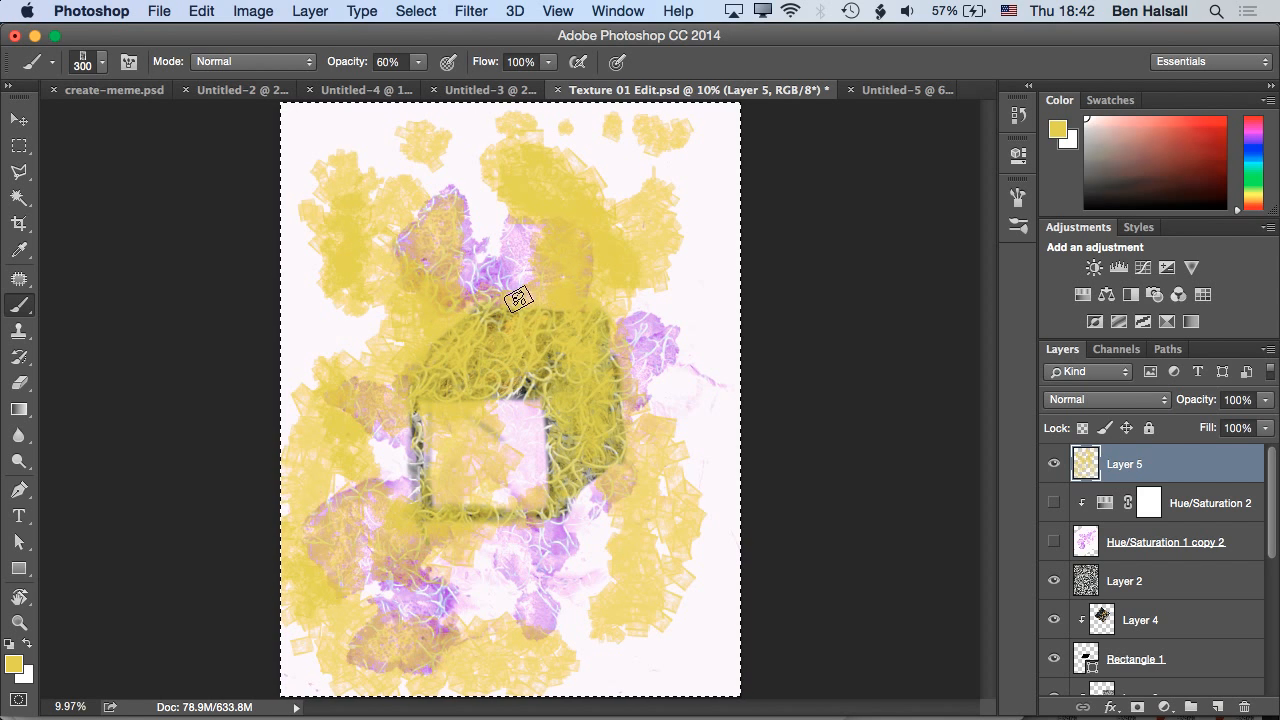
{"action": "left_click", "coordinate": [1120, 400]}
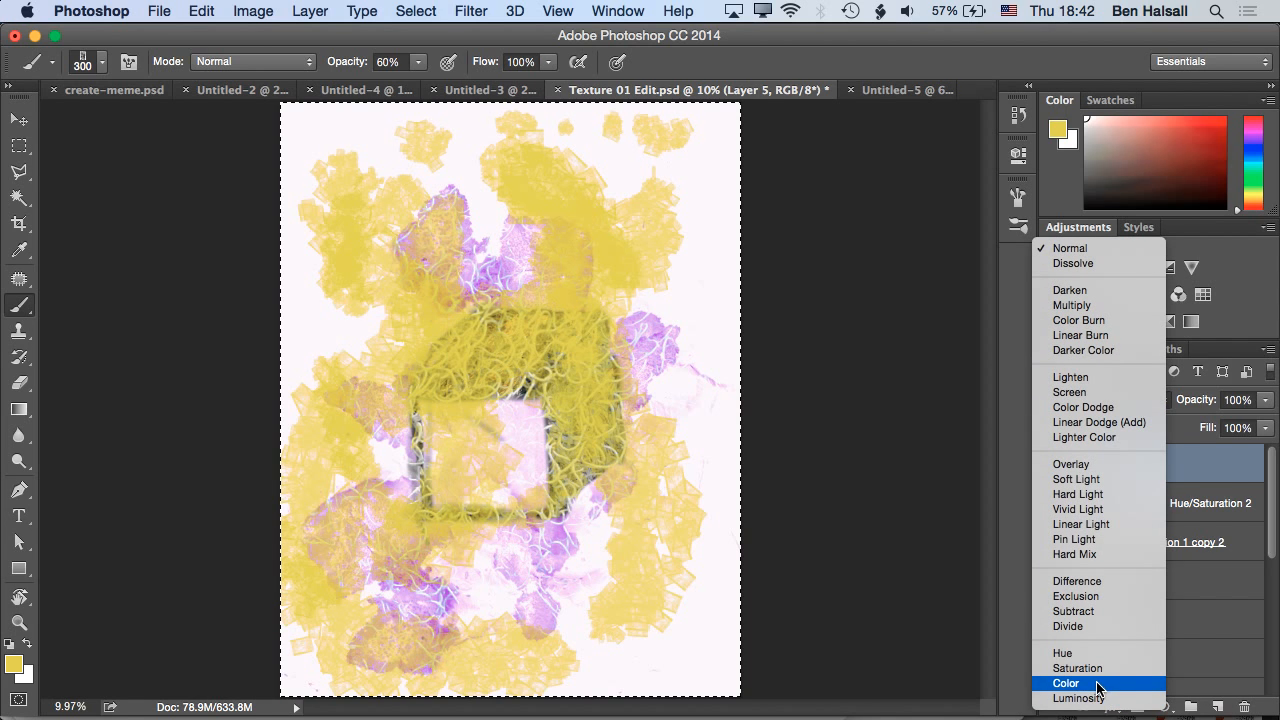
{"action": "left_click", "coordinate": [1098, 683]}
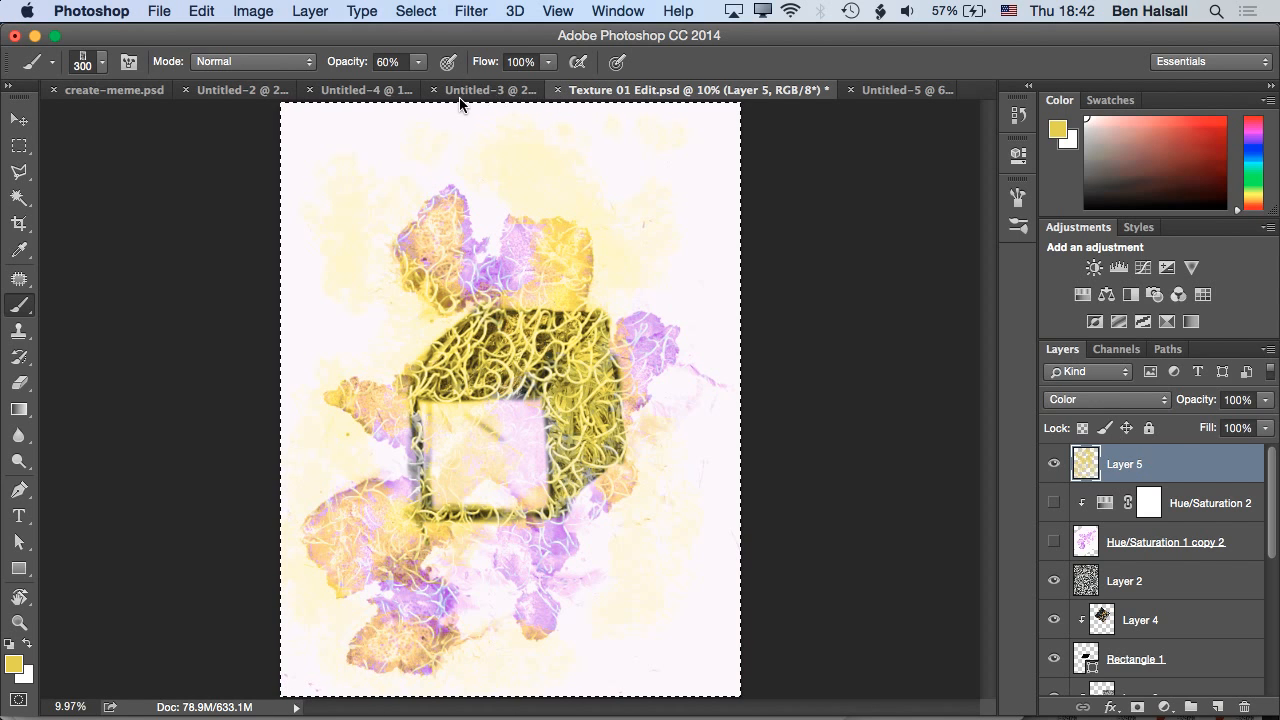
Open Texture 2.jpeg from the Textures folder
{"action": "left_click", "coordinate": [160, 11]}
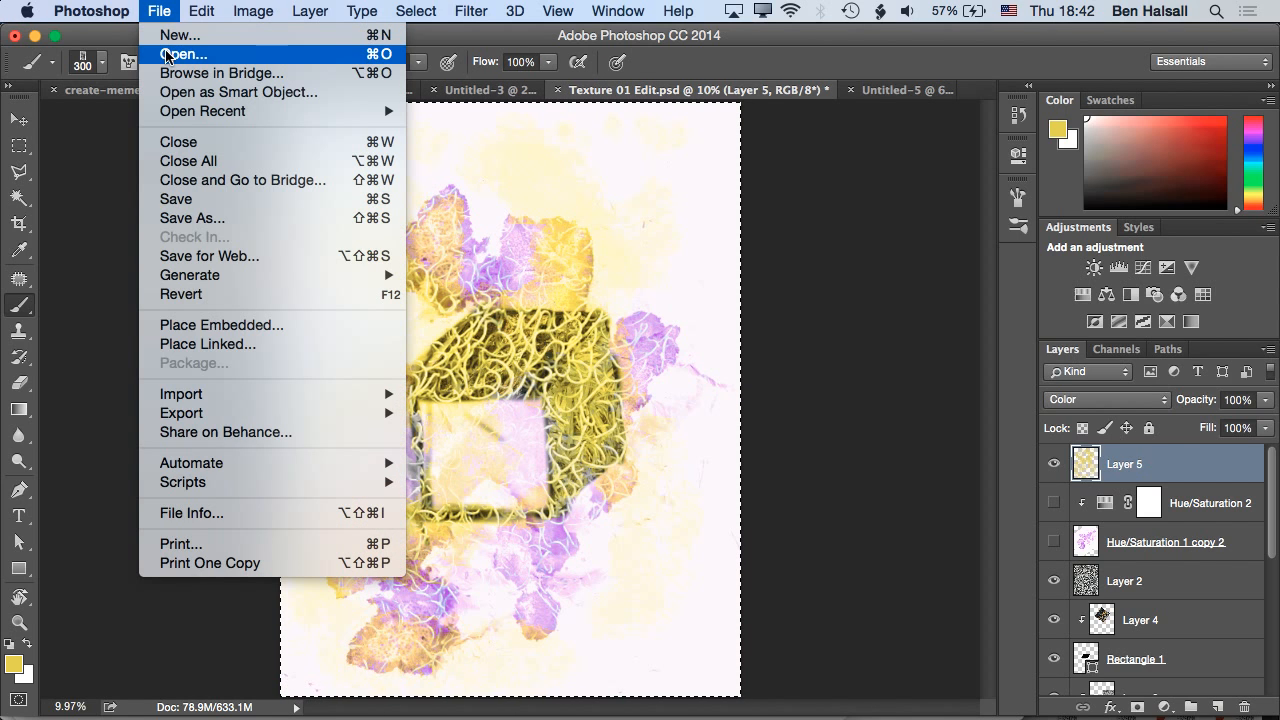
{"action": "left_click", "coordinate": [180, 58]}
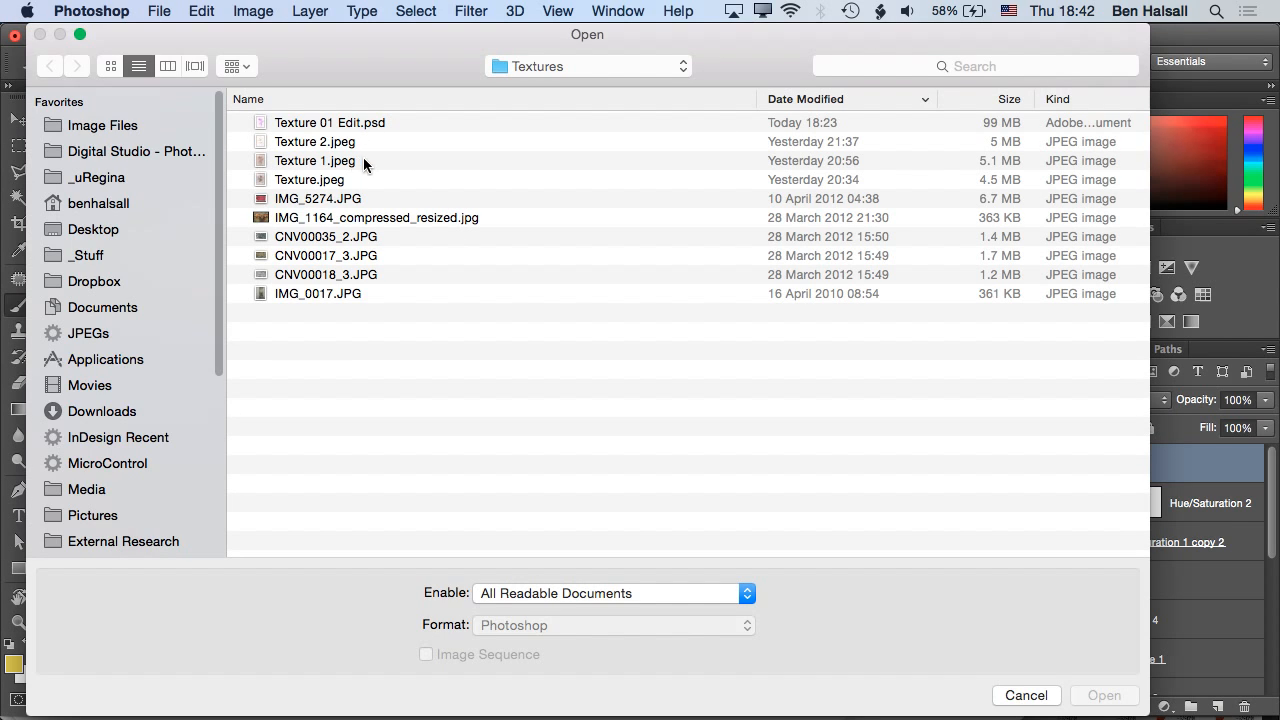
{"action": "left_click", "coordinate": [344, 145]}
{"action": "left_click", "coordinate": [1094, 689]}
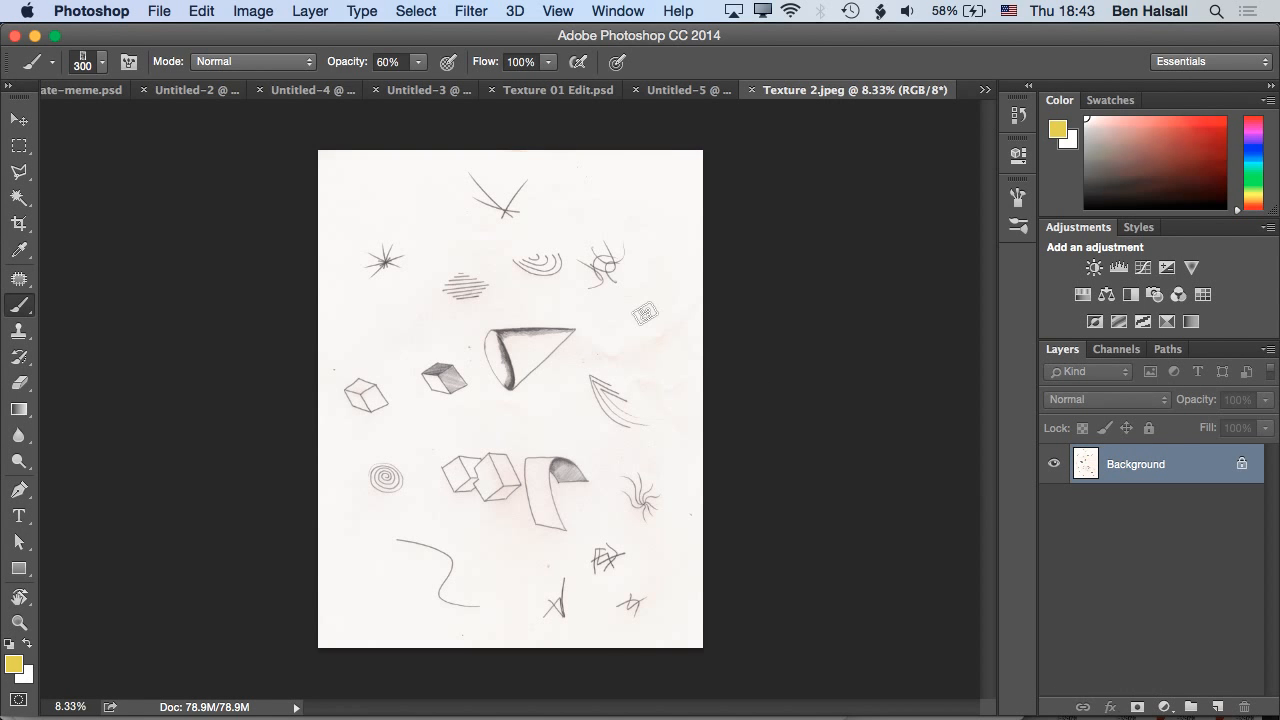
Examine the pencil sketches on the scanned page at different magnifications for one suitable as a brush shape
{"action": "key", "text": "super+1"}
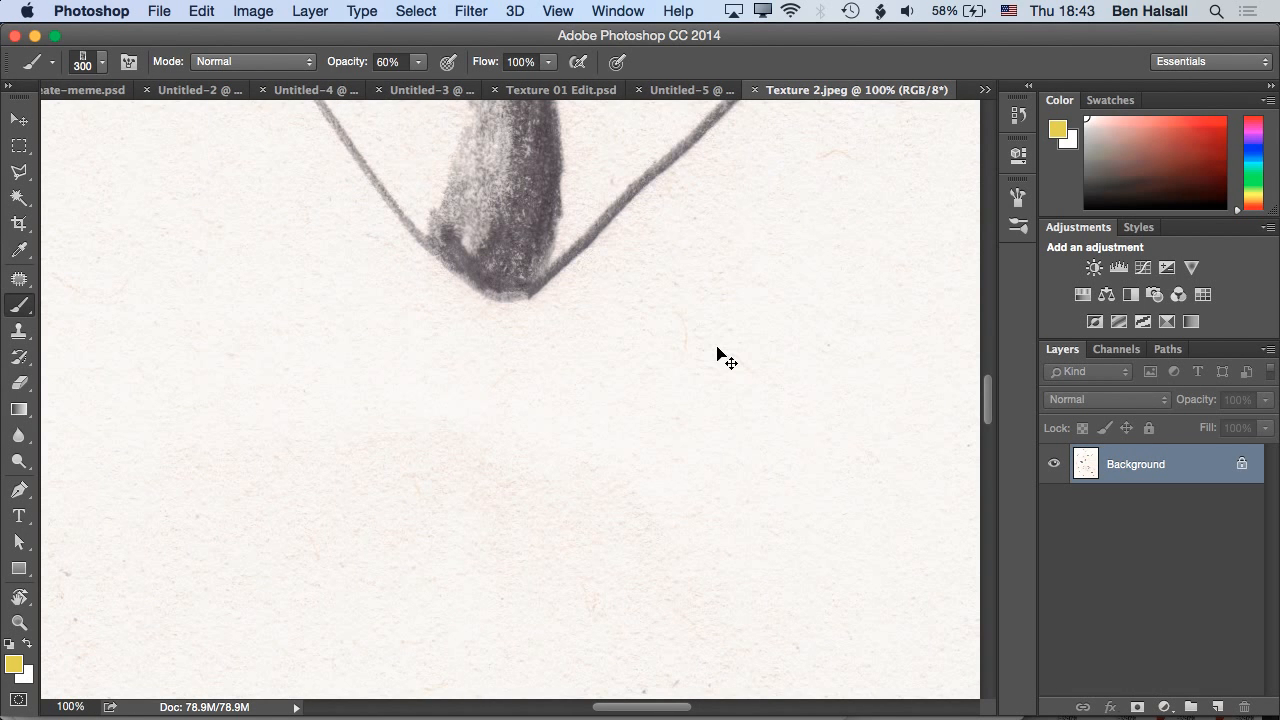
{"action": "key", "text": "super+minus"}
{"action": "key", "text": "super+minus"}
{"action": "key", "text": "super+minus"}
{"action": "key", "text": "super+minus"}
{"action": "key", "text": "super+minus"}
{"action": "key", "text": "super+minus"}
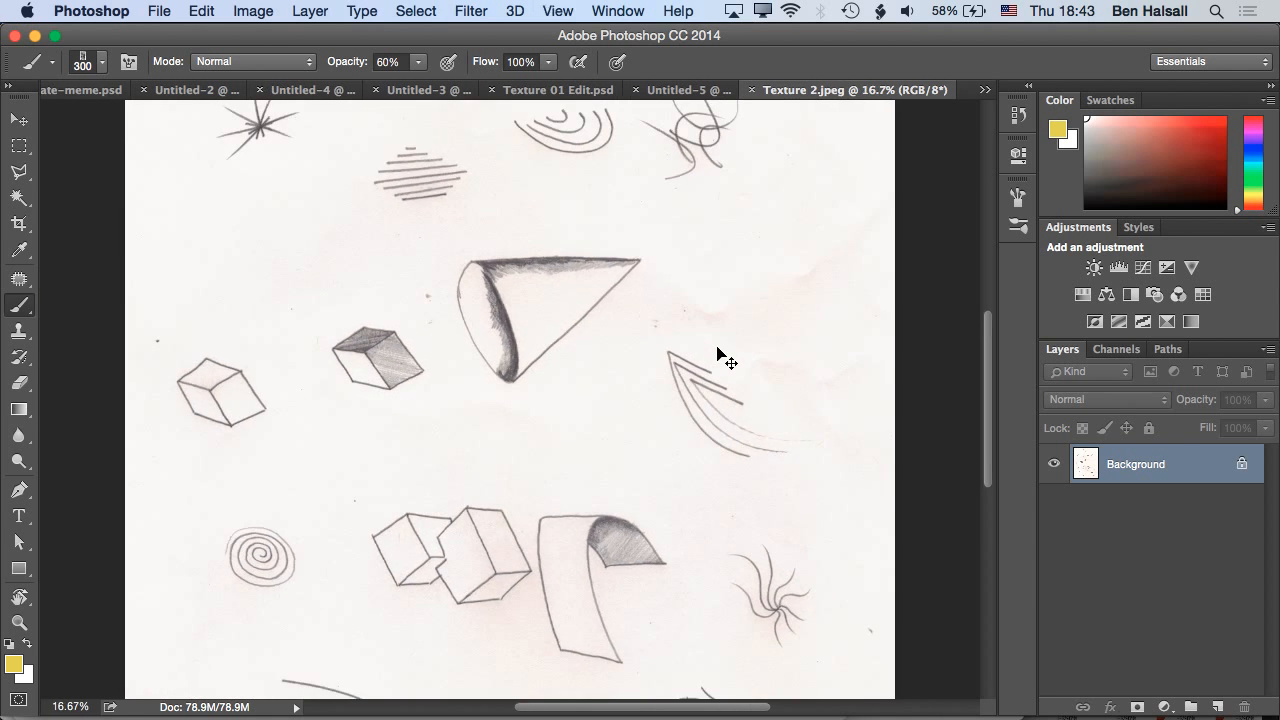
{"action": "left_click_drag", "start_coordinate": [552, 342], "coordinate": [547, 390]}
{"action": "left_click_drag", "start_coordinate": [520, 454], "coordinate": [524, 343]}
{"action": "mouse_move", "coordinate": [516, 478]}
{"action": "left_mouse_down"}
{"action": "mouse_move", "coordinate": [552, 434]}
{"action": "mouse_move", "coordinate": [533, 408]}
{"action": "mouse_move", "coordinate": [549, 434]}
{"action": "mouse_move", "coordinate": [538, 428]}
{"action": "left_mouse_up"}
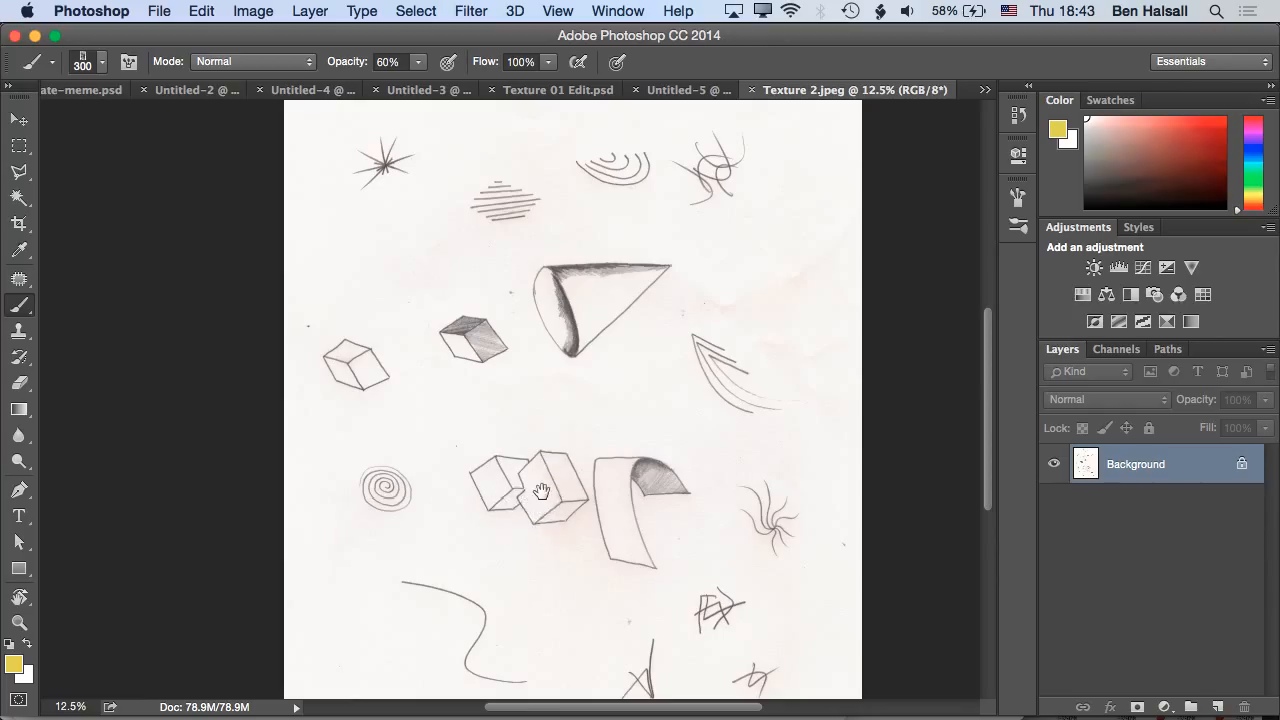
{"action": "scroll", "coordinate": [545, 505], "scroll_direction": "right", "scroll_amount": 3}
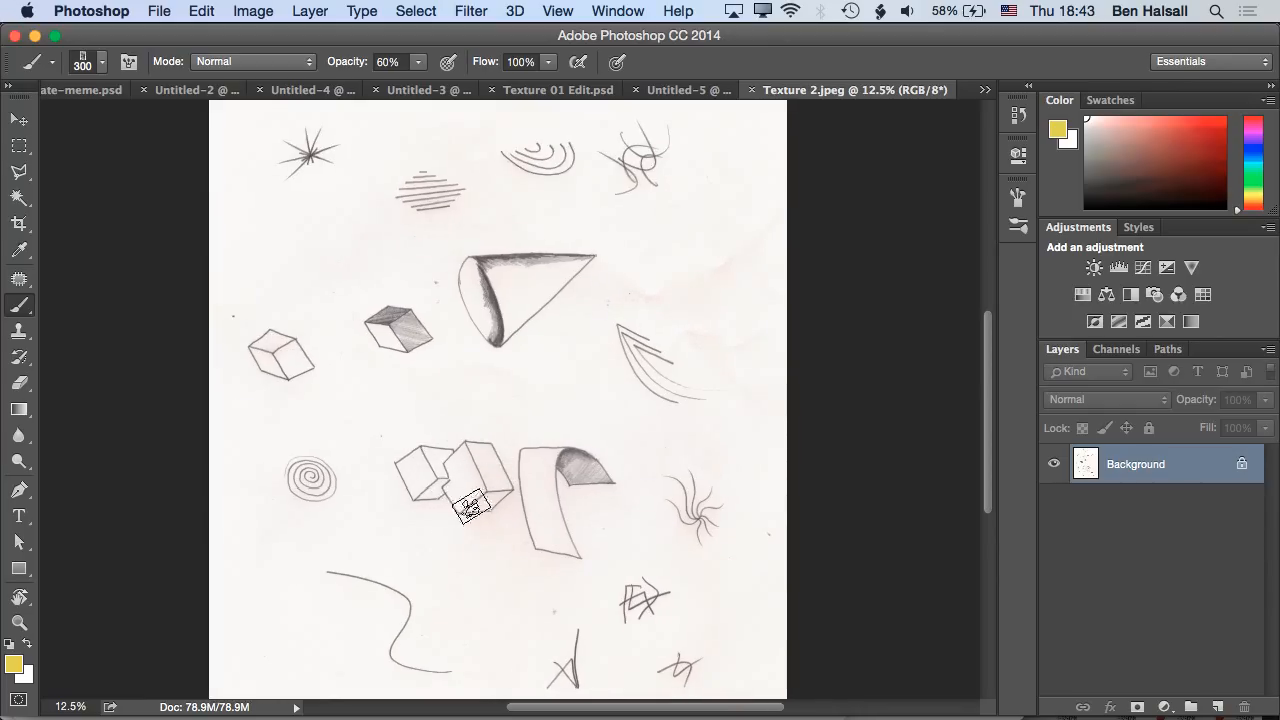
{"action": "scroll", "coordinate": [465, 500], "scroll_direction": "right", "scroll_amount": 3}
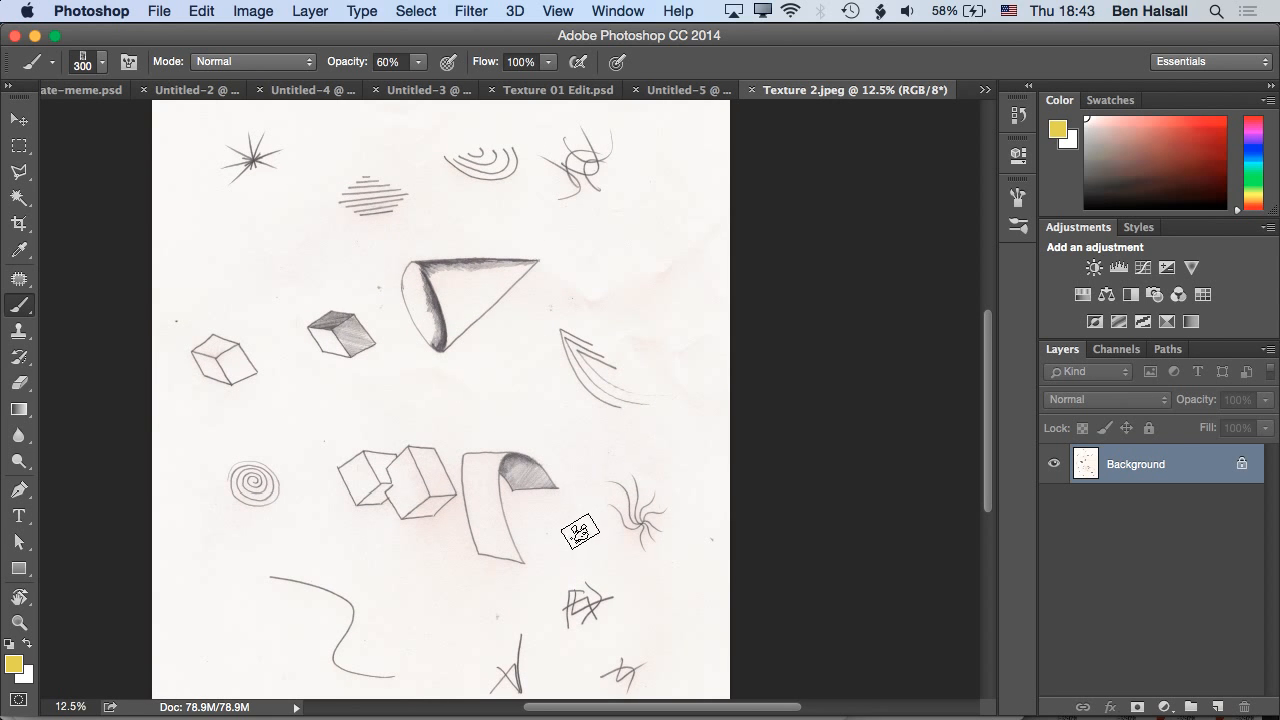
{"action": "mouse_move", "coordinate": [510, 447]}
{"action": "left_mouse_down"}
{"action": "mouse_move", "coordinate": [450, 323]}
{"action": "mouse_move", "coordinate": [532, 497]}
{"action": "left_mouse_up"}
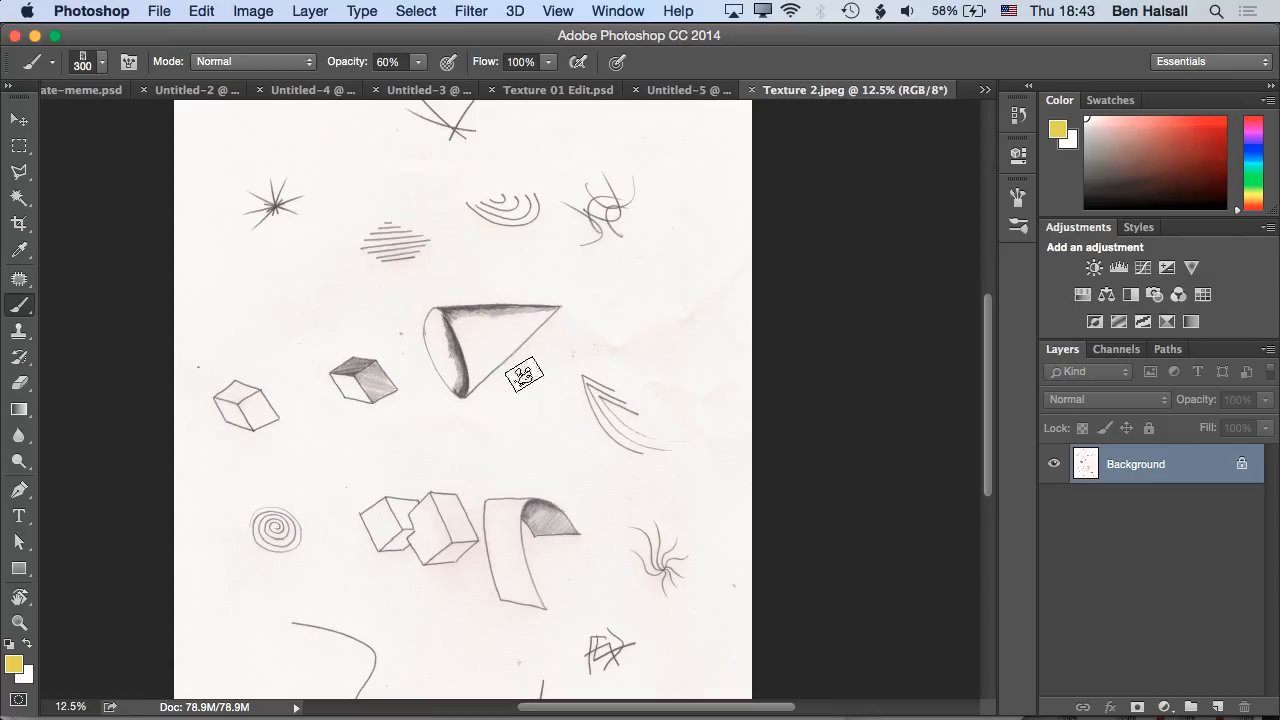
Select the shaded cone sketch with a loose triangular Polygonal Lasso outline
{"action": "left_click", "coordinate": [18, 174]}
{"action": "left_click", "coordinate": [391, 286]}
{"action": "left_click", "coordinate": [624, 291]}
{"action": "left_click", "coordinate": [457, 437]}
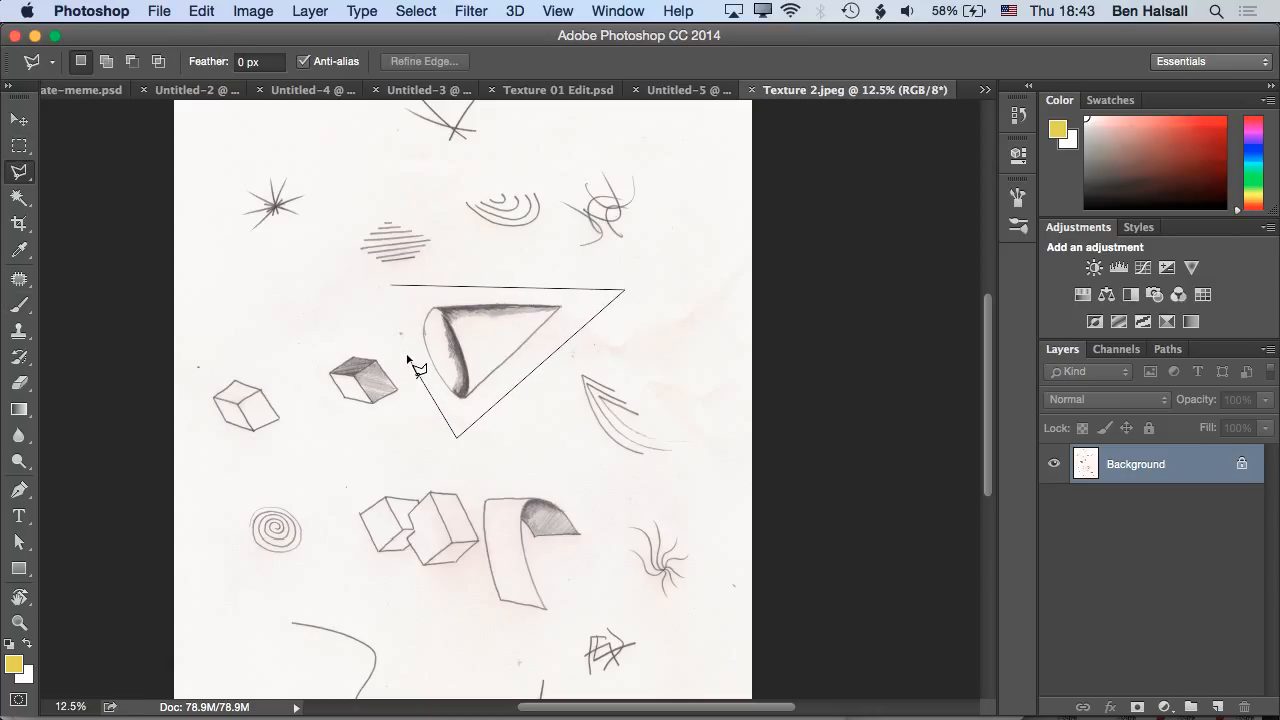
{"action": "left_click", "coordinate": [393, 288]}
Copy the selected cone sketch and paste it into a new document
{"action": "key", "text": "super+c"}
{"action": "key", "text": "super+n"}
{"action": "left_click", "coordinate": [747, 70]}
{"action": "key", "text": "super+v"}
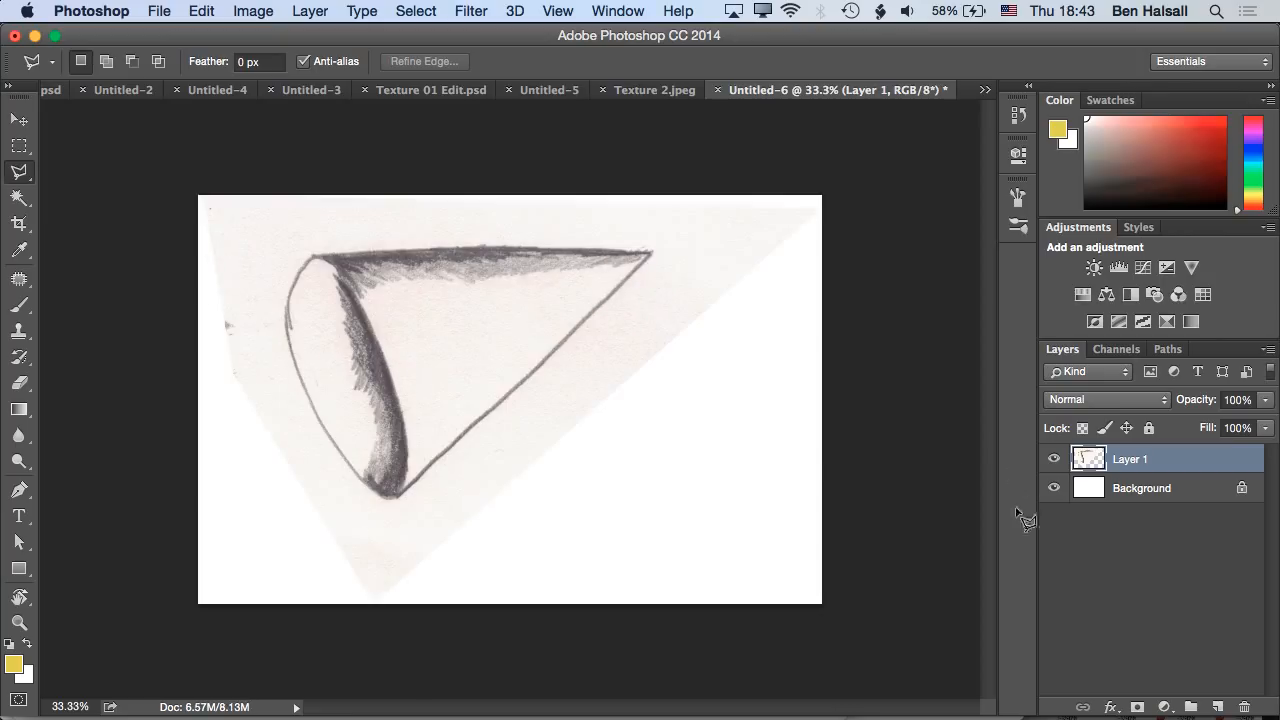
Add a Levels adjustment layer above the cone with input levels of 94, 0.56 and 211
{"action": "left_click", "coordinate": [1164, 707]}
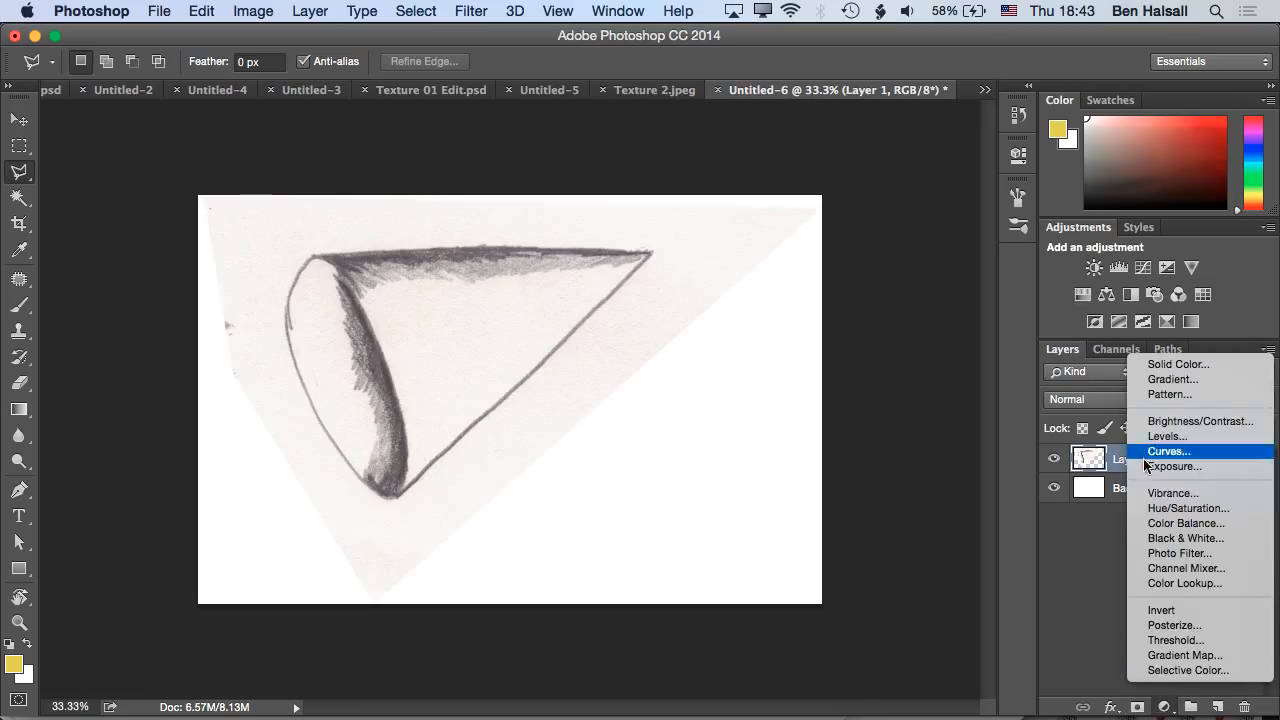
{"action": "left_click", "coordinate": [1166, 436]}
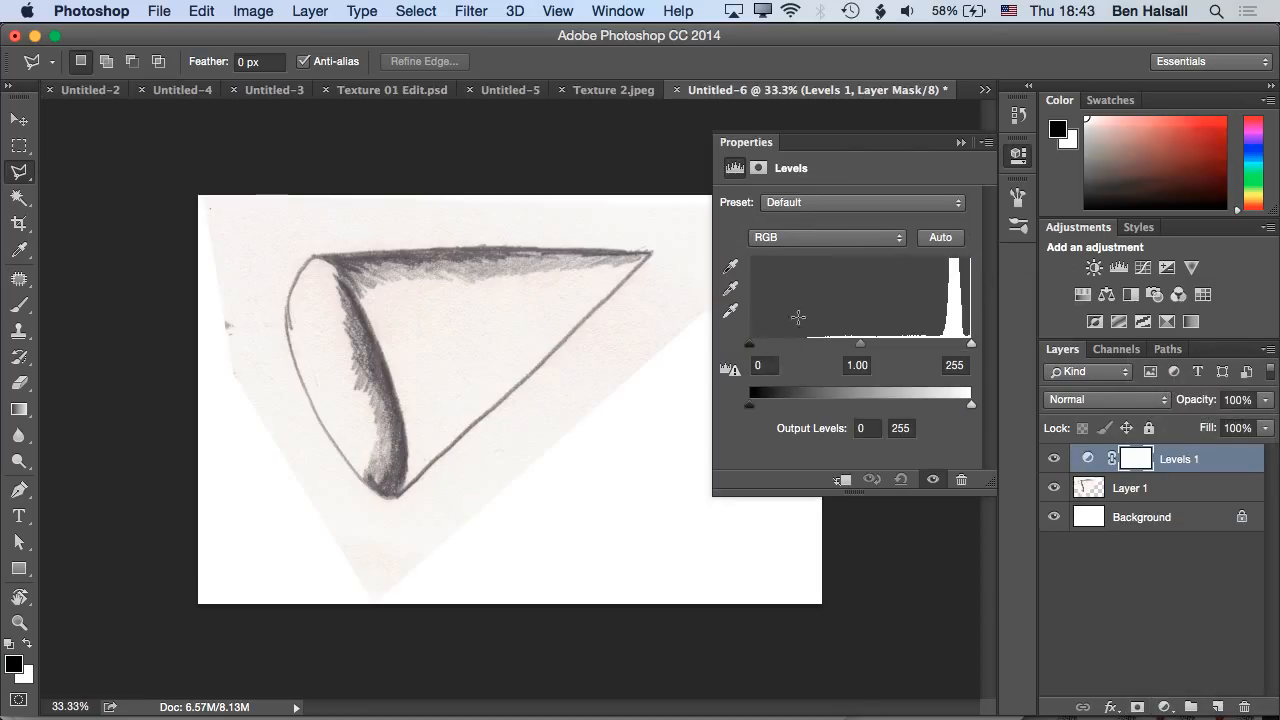
{"action": "left_click_drag", "start_coordinate": [749, 344], "coordinate": [831, 346]}
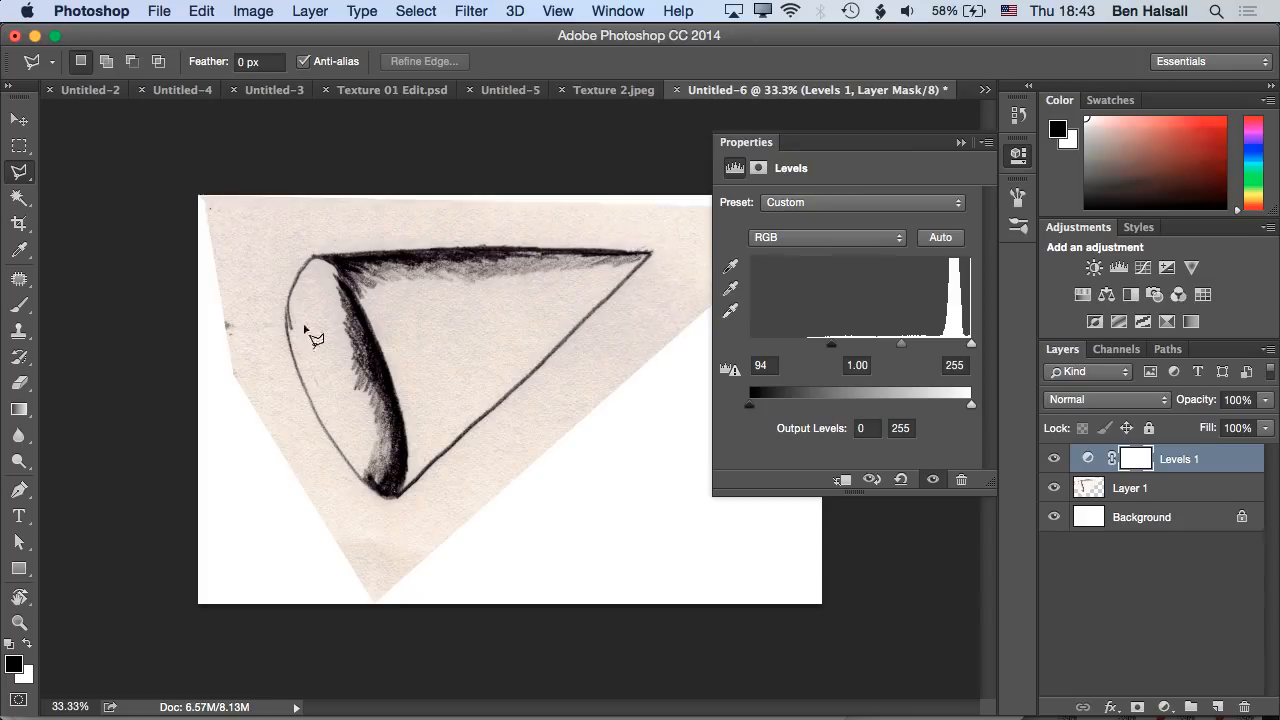
{"action": "mouse_move", "coordinate": [966, 349]}
{"action": "left_mouse_down"}
{"action": "mouse_move", "coordinate": [878, 348]}
{"action": "mouse_move", "coordinate": [901, 350]}
{"action": "left_mouse_up"}
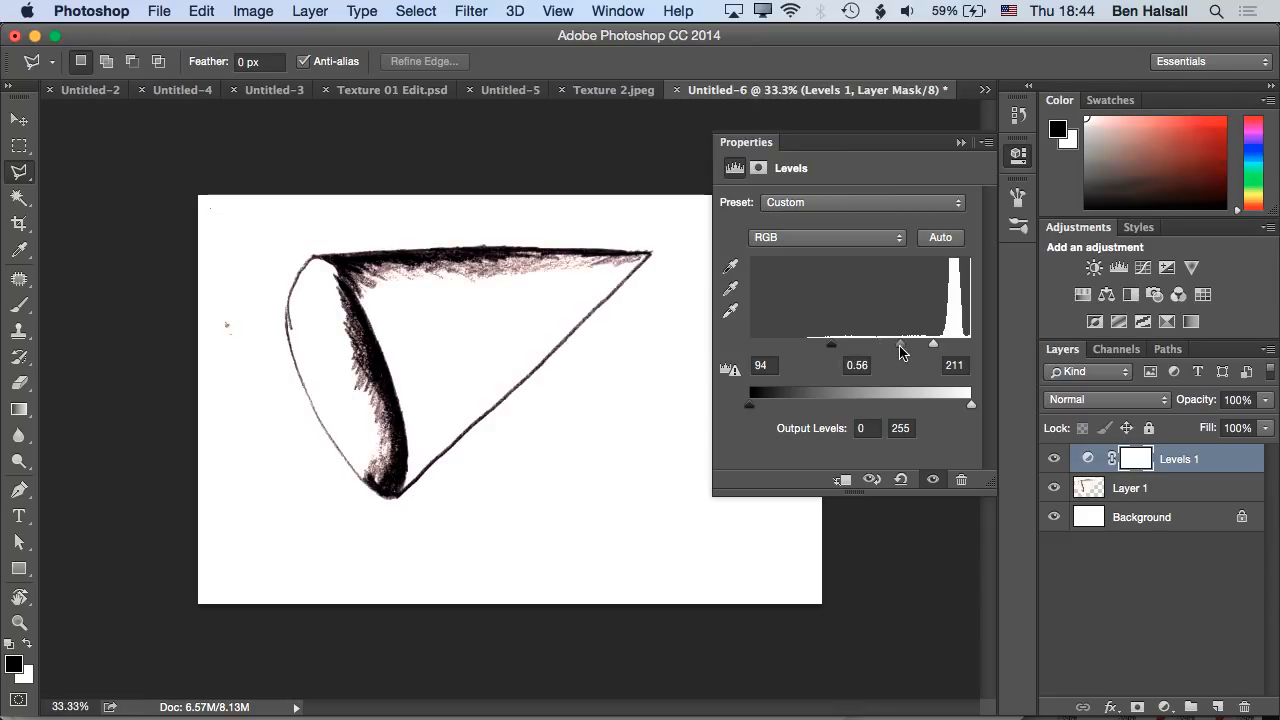
{"action": "left_click", "coordinate": [960, 143]}
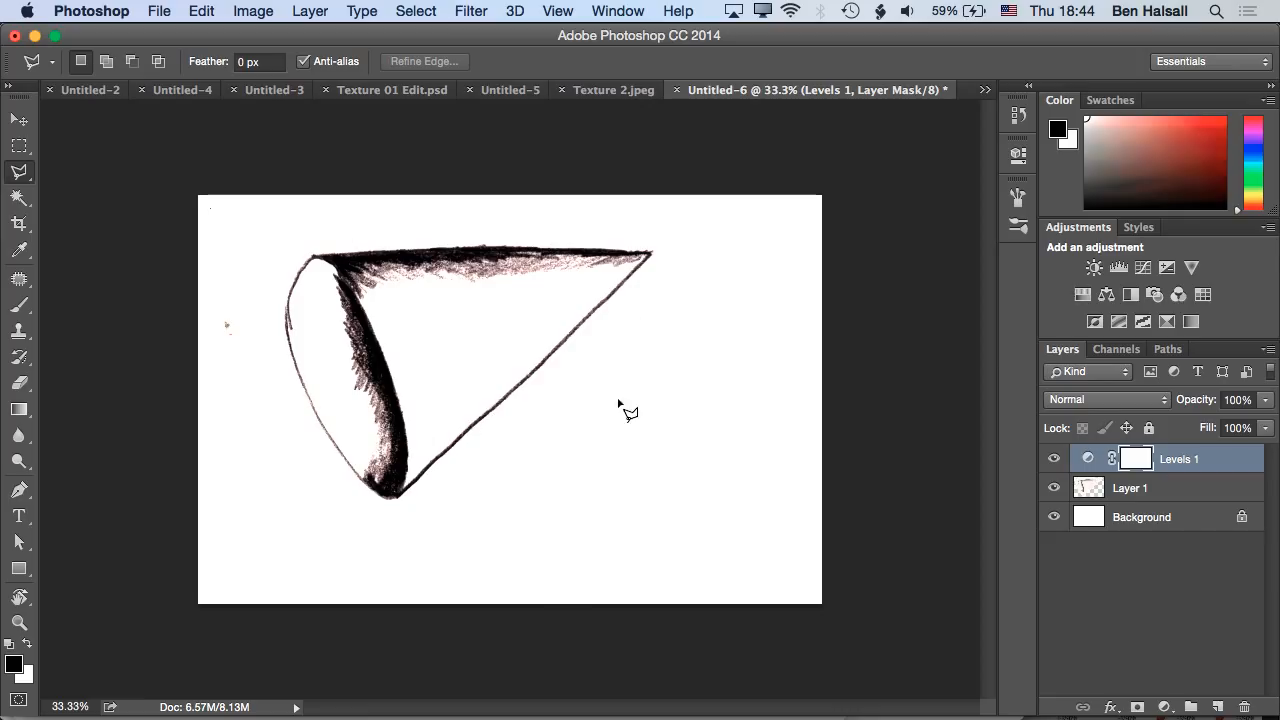
Try a Shadows Color Range with 91% fuzziness and a range of 88 on the Levels mask, and undo it
{"action": "left_click", "coordinate": [416, 11]}
{"action": "left_click", "coordinate": [466, 211]}
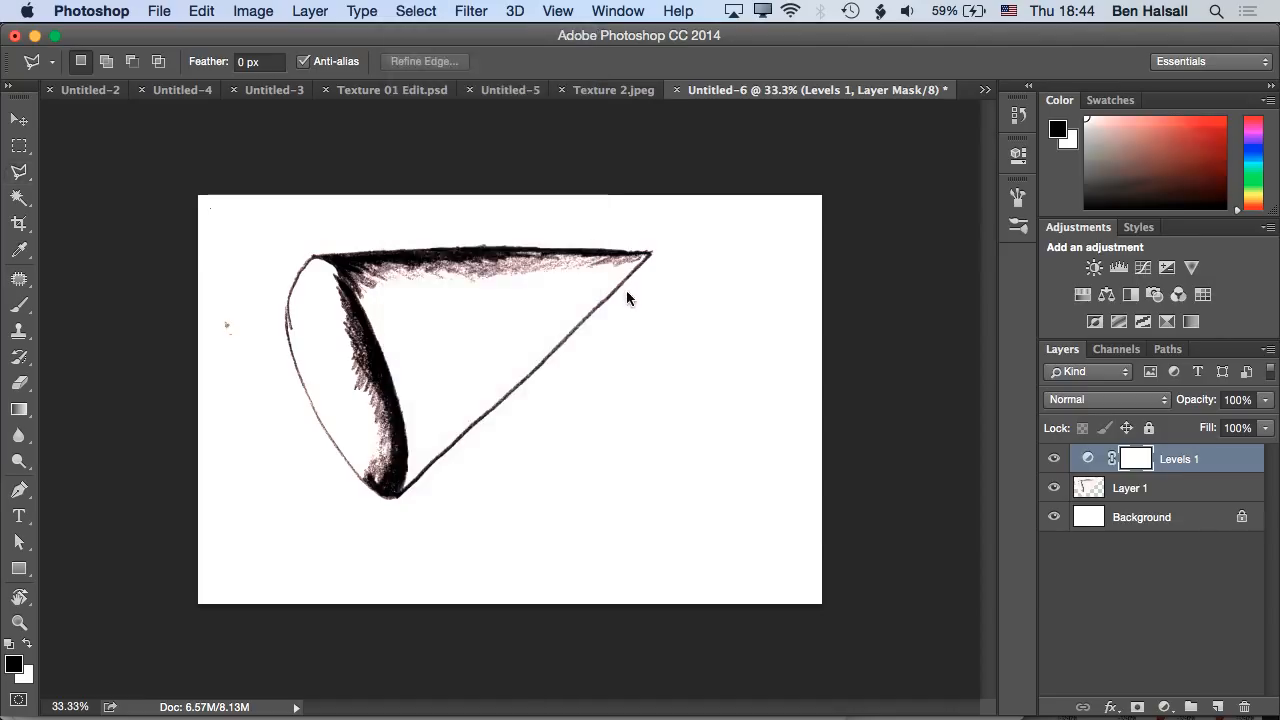
{"action": "left_click", "coordinate": [870, 165]}
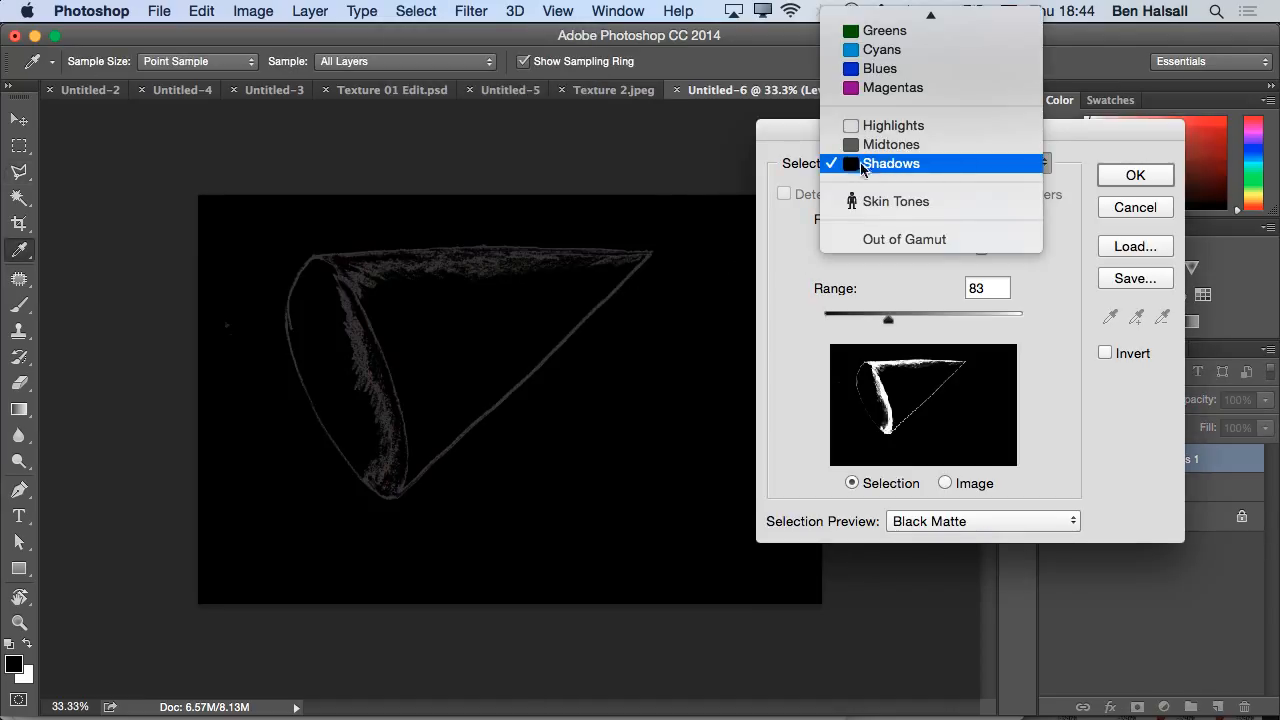
{"action": "left_click", "coordinate": [862, 165]}
{"action": "left_click_drag", "start_coordinate": [982, 254], "coordinate": [1030, 257]}
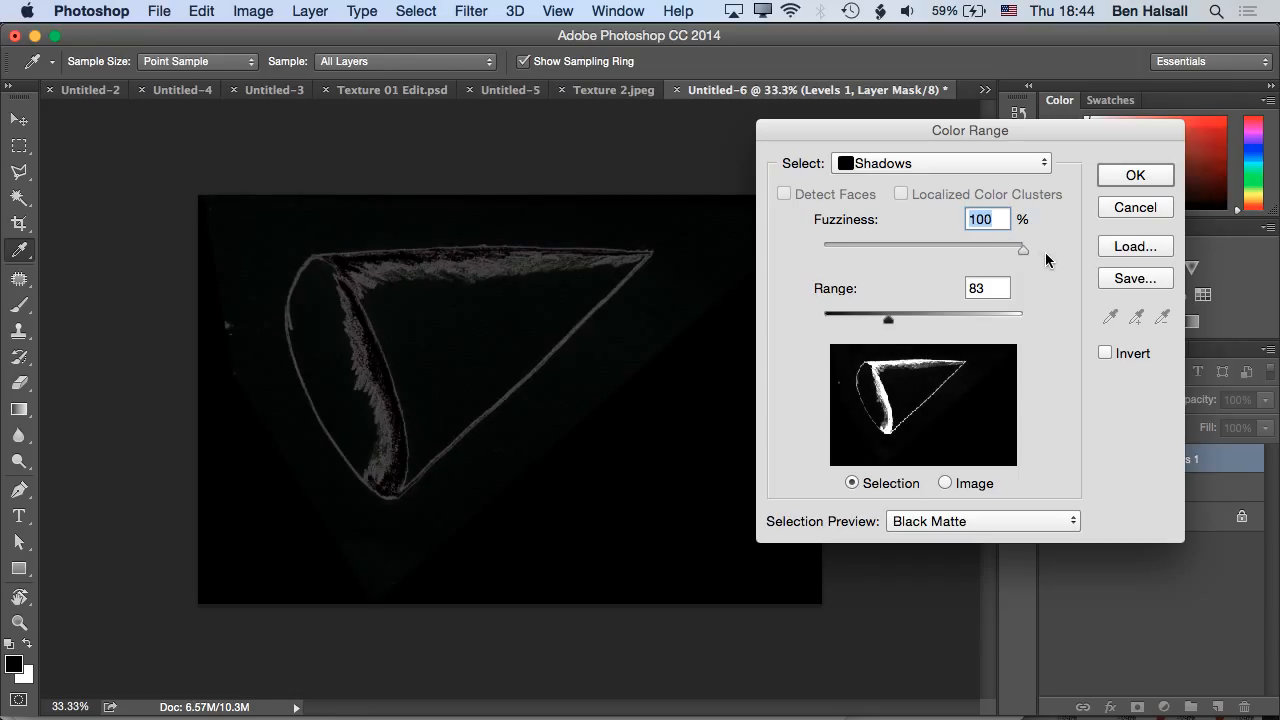
{"action": "mouse_move", "coordinate": [887, 321]}
{"action": "left_mouse_down"}
{"action": "mouse_move", "coordinate": [963, 321]}
{"action": "mouse_move", "coordinate": [892, 322]}
{"action": "left_mouse_up"}
{"action": "mouse_move", "coordinate": [988, 242]}
{"action": "left_mouse_down"}
{"action": "mouse_move", "coordinate": [995, 250]}
{"action": "mouse_move", "coordinate": [952, 255]}
{"action": "mouse_move", "coordinate": [1006, 260]}
{"action": "left_mouse_up"}
{"action": "left_click", "coordinate": [1133, 177]}
{"action": "key", "text": "l"}
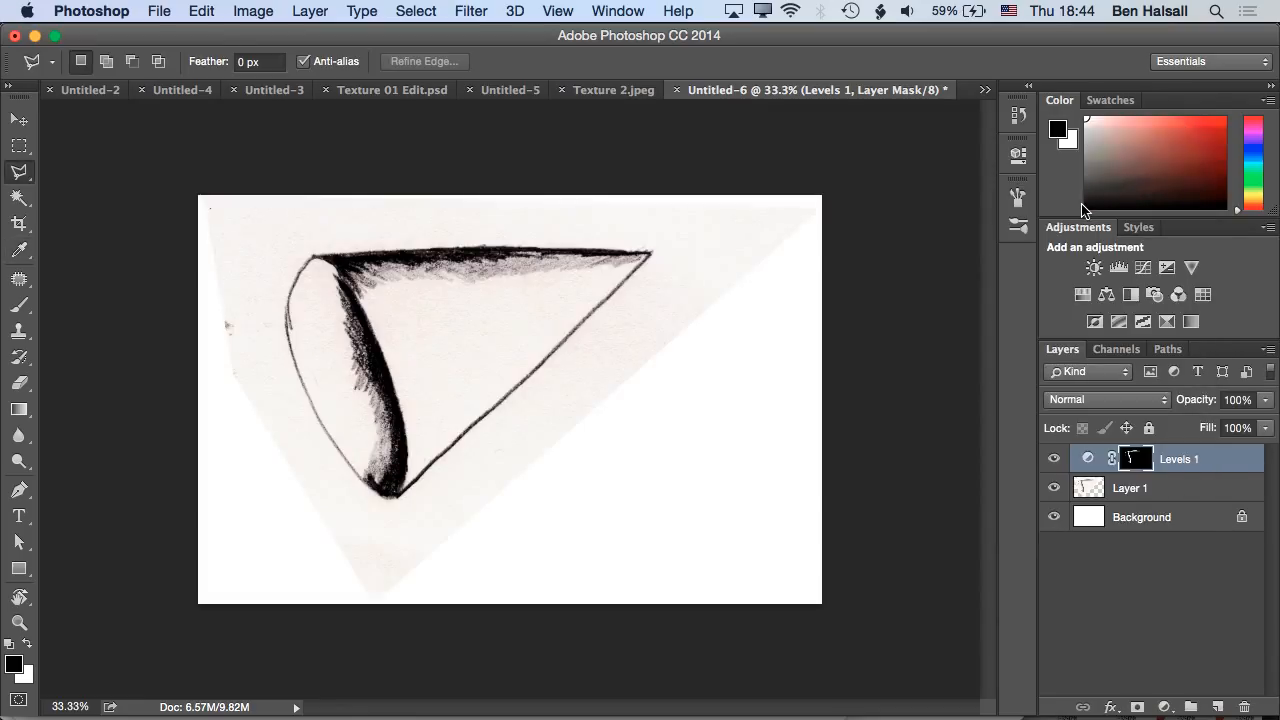
{"action": "key", "text": "super+BackSpace"}
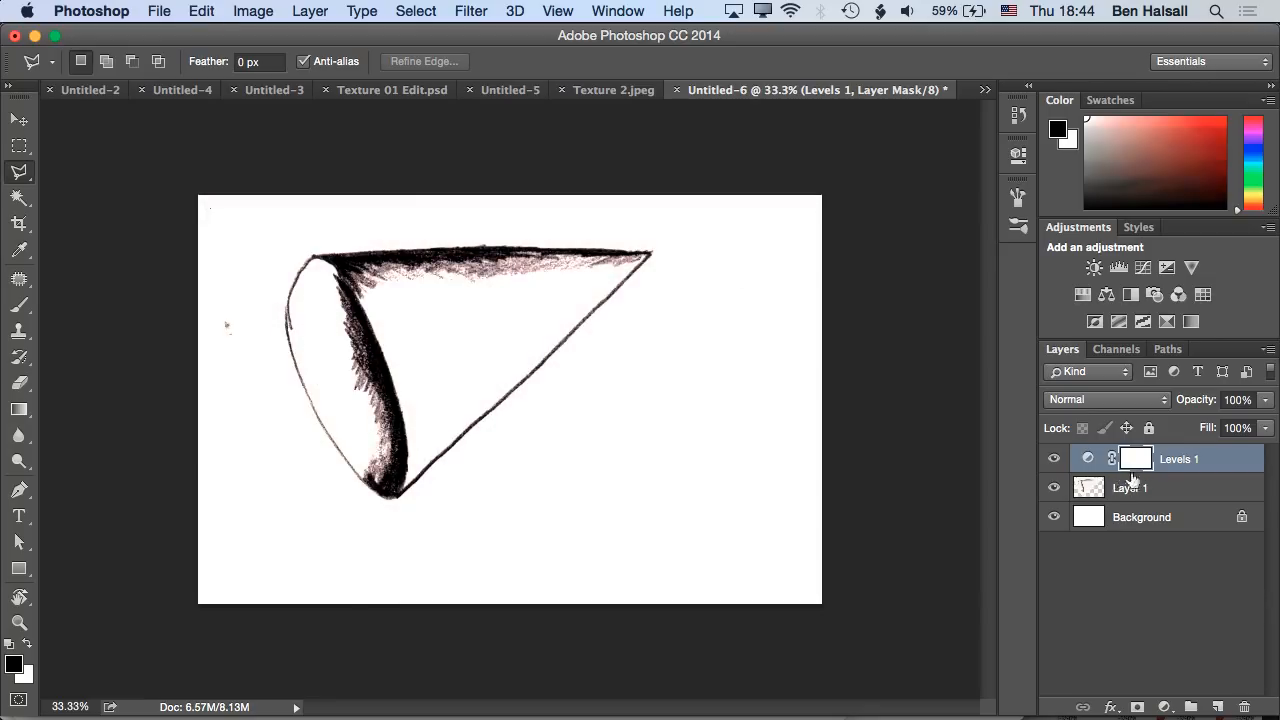
Flatten the cone document's layers into a single Background layer
{"action": "left_click", "coordinate": [1135, 493]}
{"action": "left_click", "coordinate": [1157, 563]}
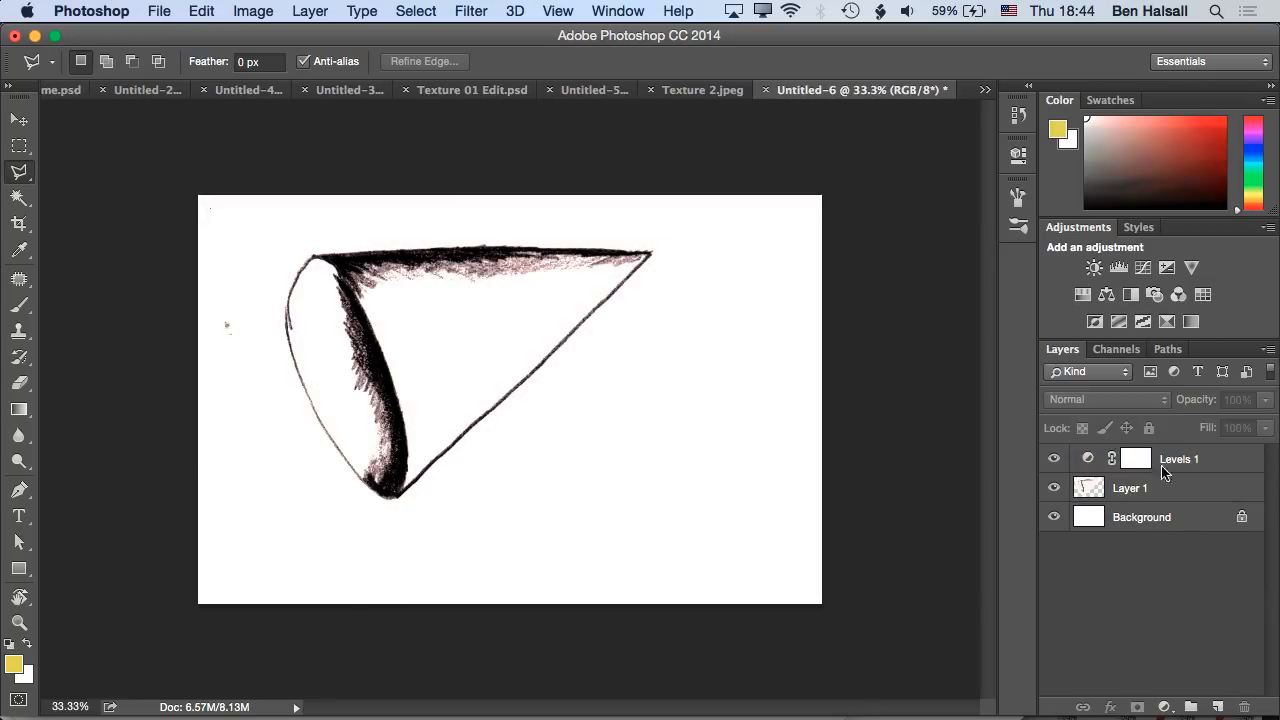
{"action": "left_click", "coordinate": [1268, 349]}
{"action": "left_click", "coordinate": [1146, 577]}
Select the cone's dark pencil marks using Color Range with Shadows, 91% fuzziness and a range of 88, and inspect the selection edges
{"action": "left_click", "coordinate": [393, 9]}
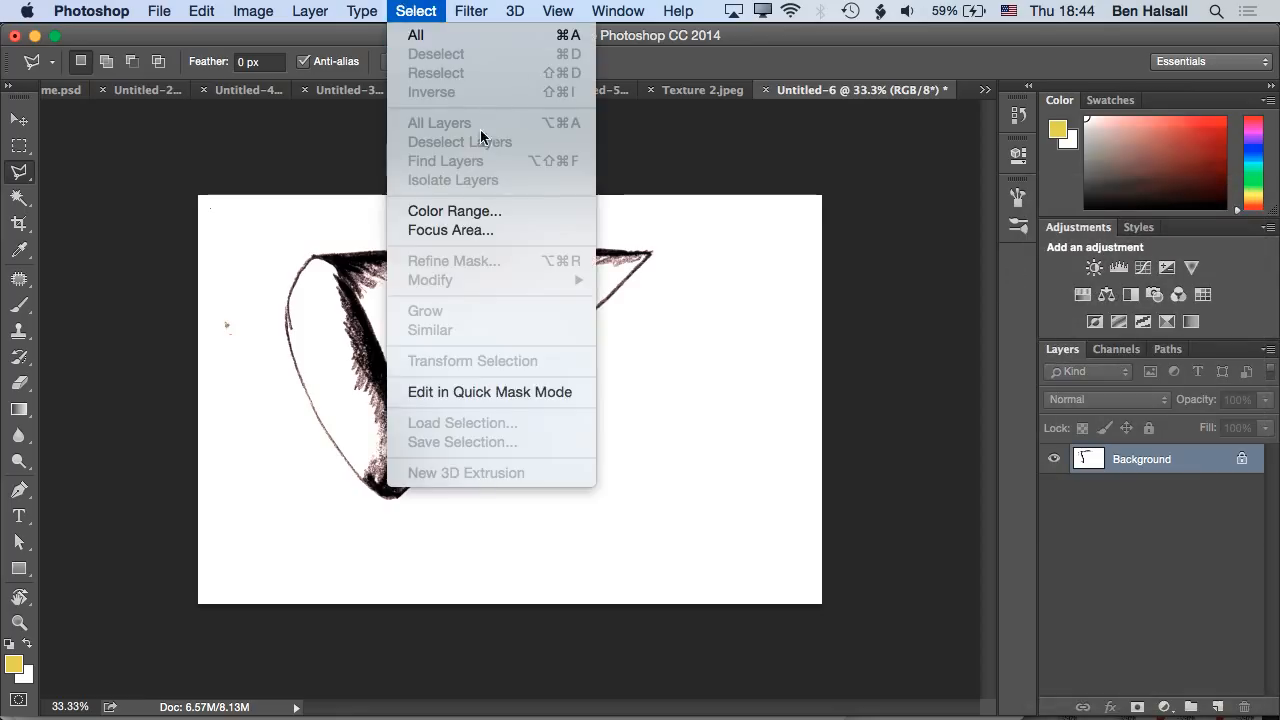
{"action": "left_click", "coordinate": [486, 211]}
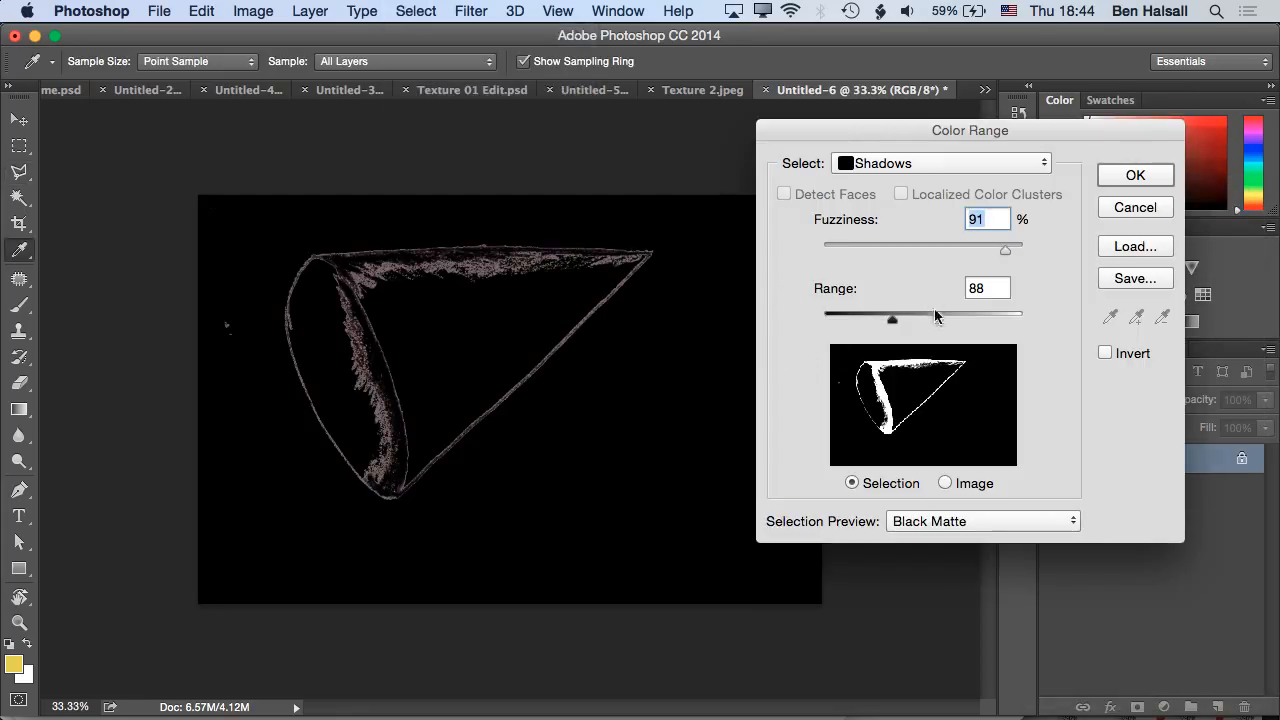
{"action": "left_click", "coordinate": [1110, 174]}
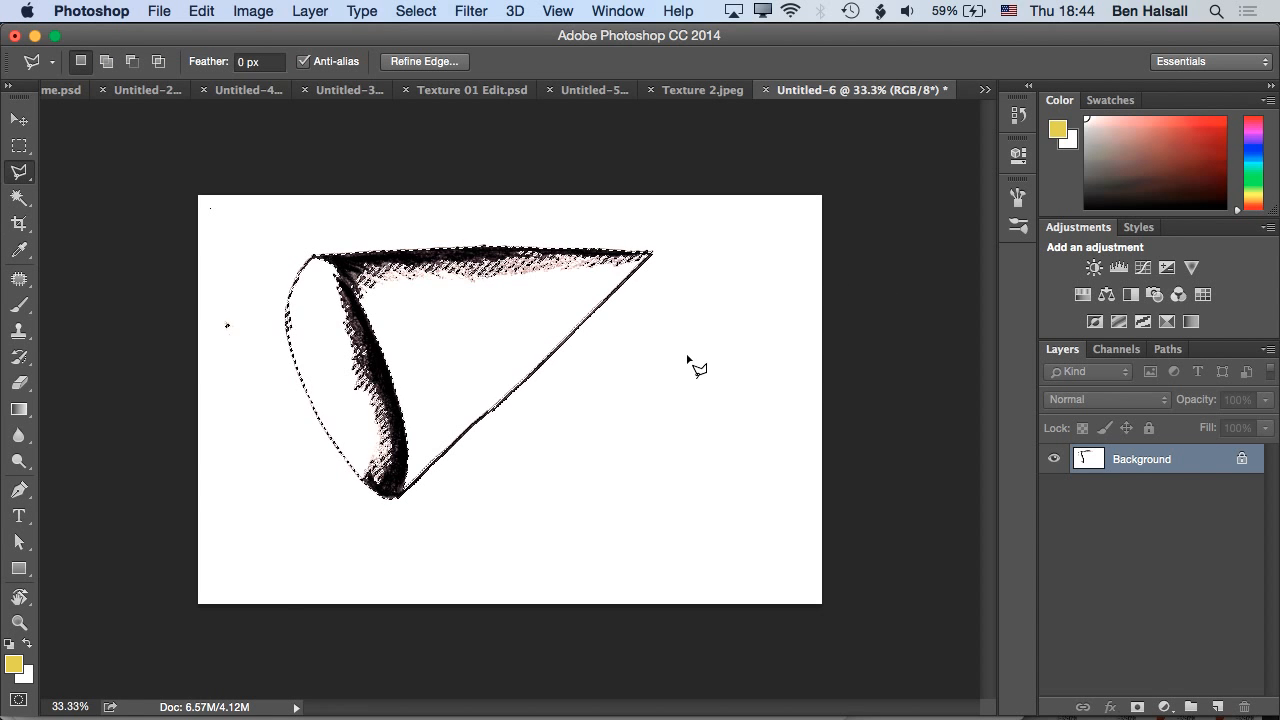
{"action": "key", "text": "super+1"}
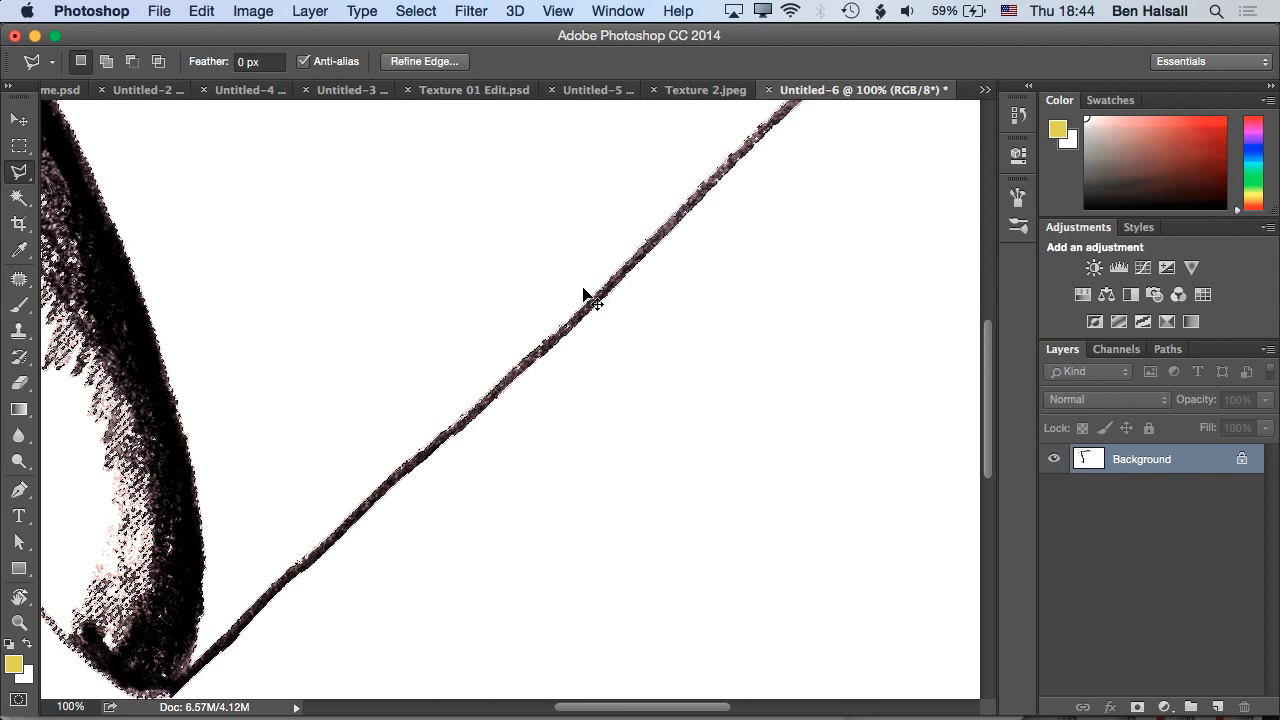
{"action": "key", "text": "super+0"}
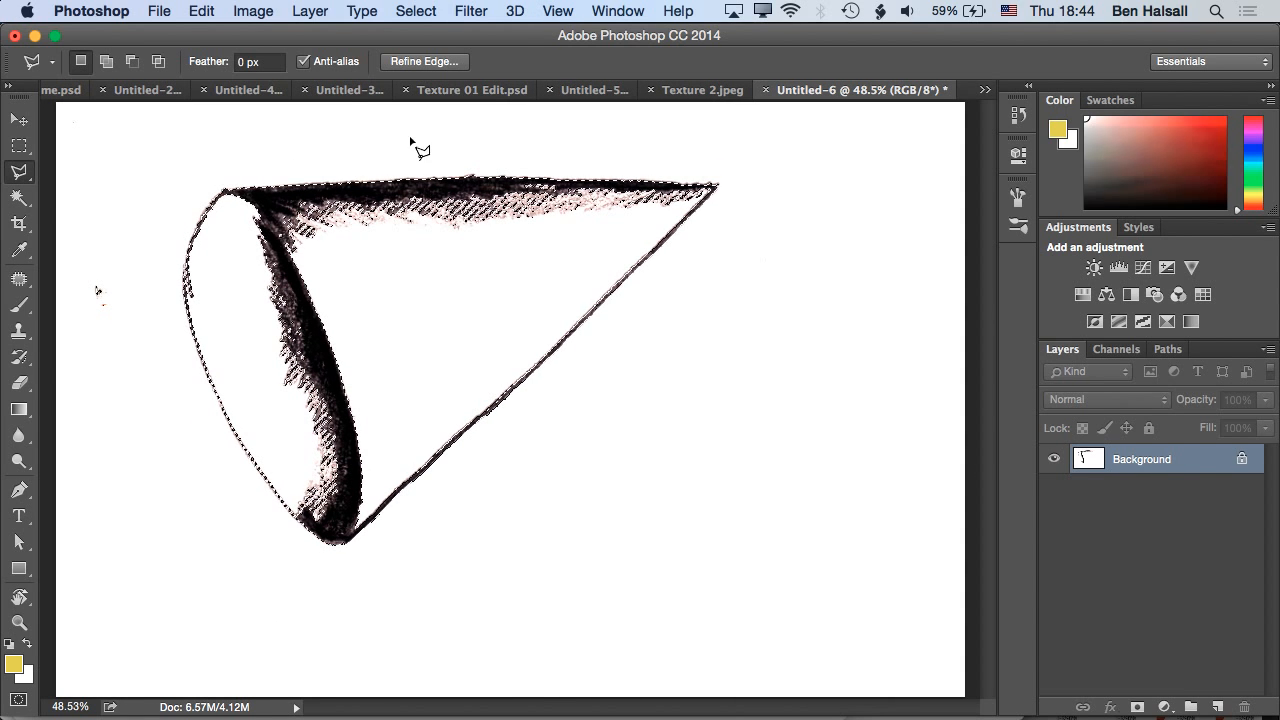
Define the selected cone marks as a brush preset named Sampled Brush 4
{"action": "left_click", "coordinate": [238, 14]}
{"action": "mouse_move", "coordinate": [201, 11]}
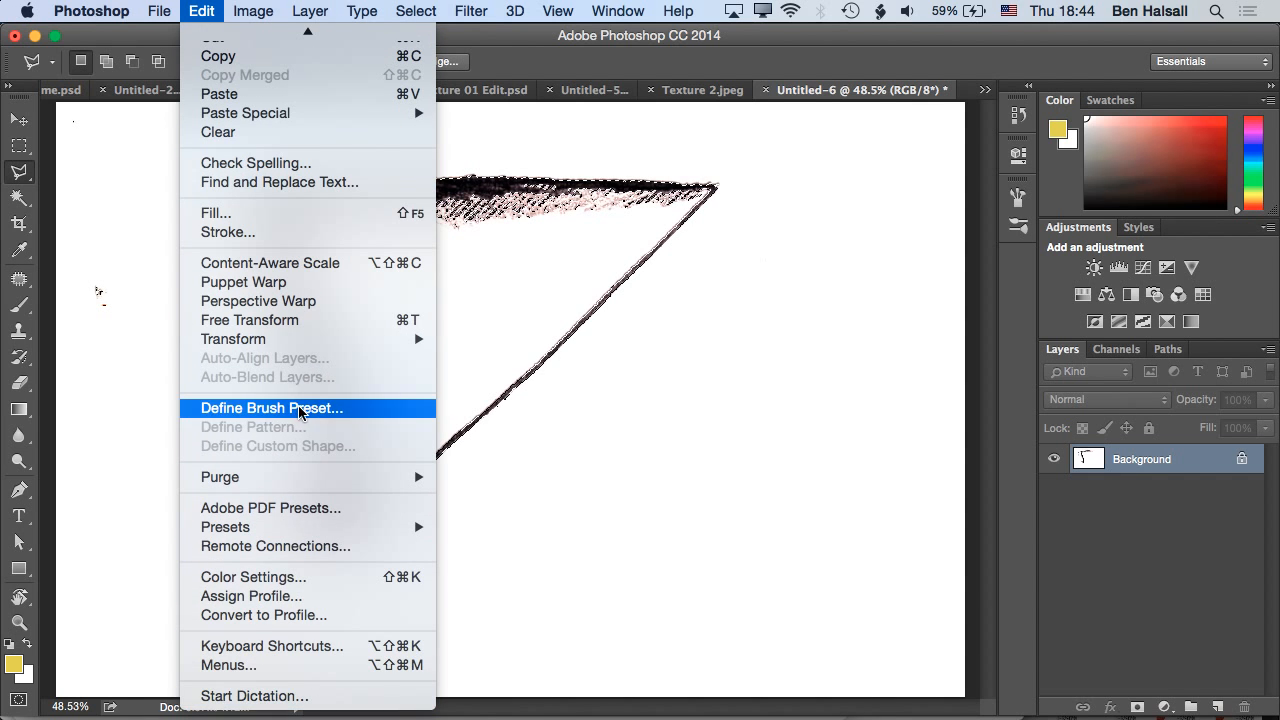
{"action": "left_click", "coordinate": [300, 408]}
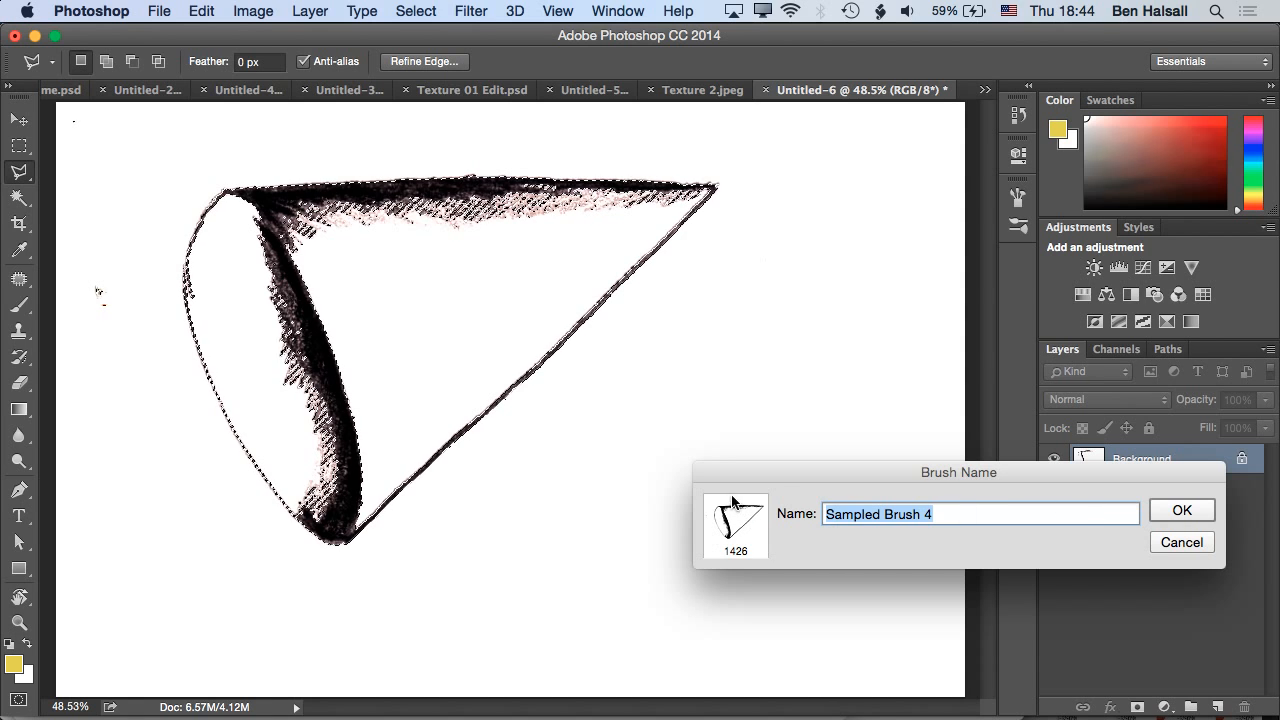
{"action": "left_click", "coordinate": [1172, 511]}
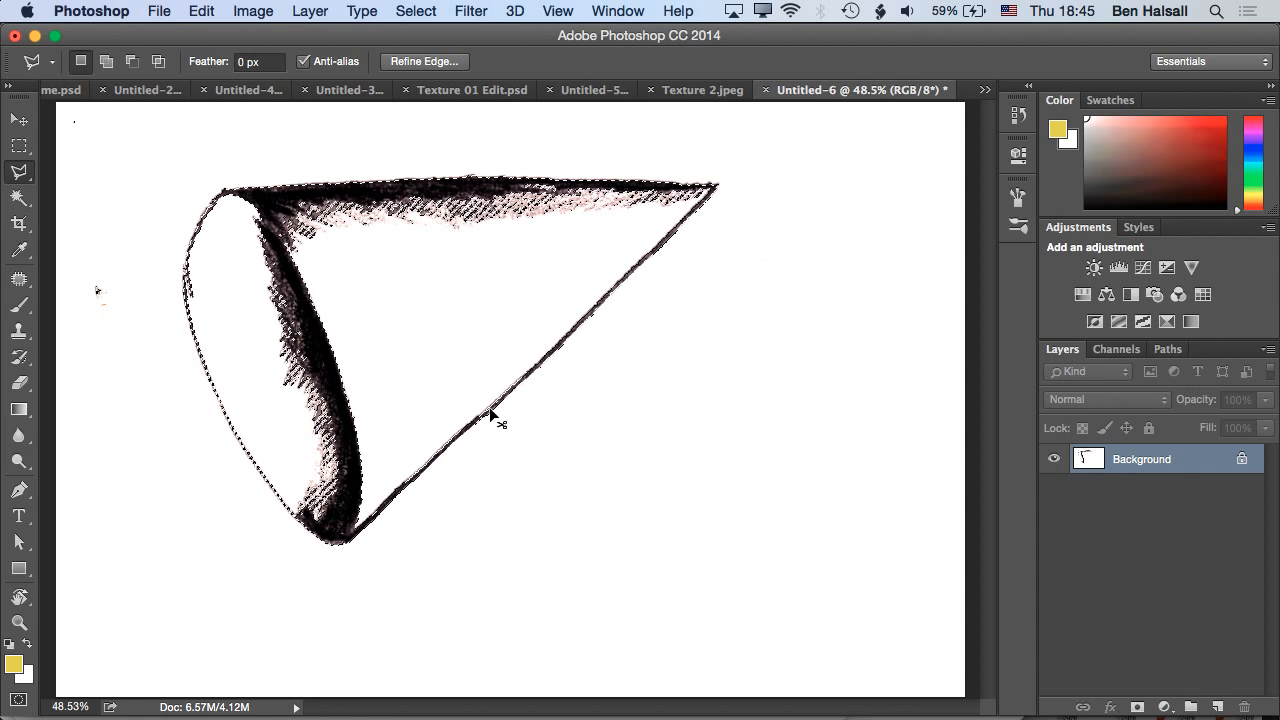
Create a new blank document and reduce the cone brush to 200 px
{"action": "key", "text": "super+n"}
{"action": "left_click", "coordinate": [727, 68]}
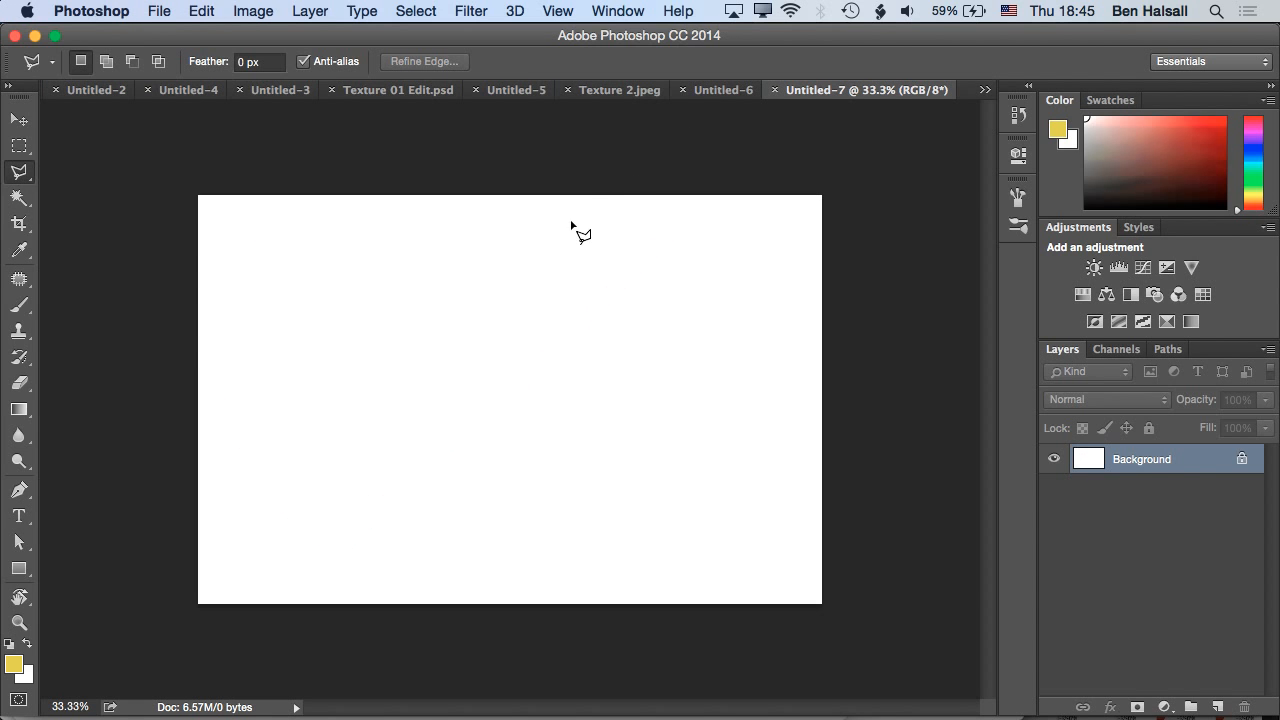
{"action": "key", "text": "b"}
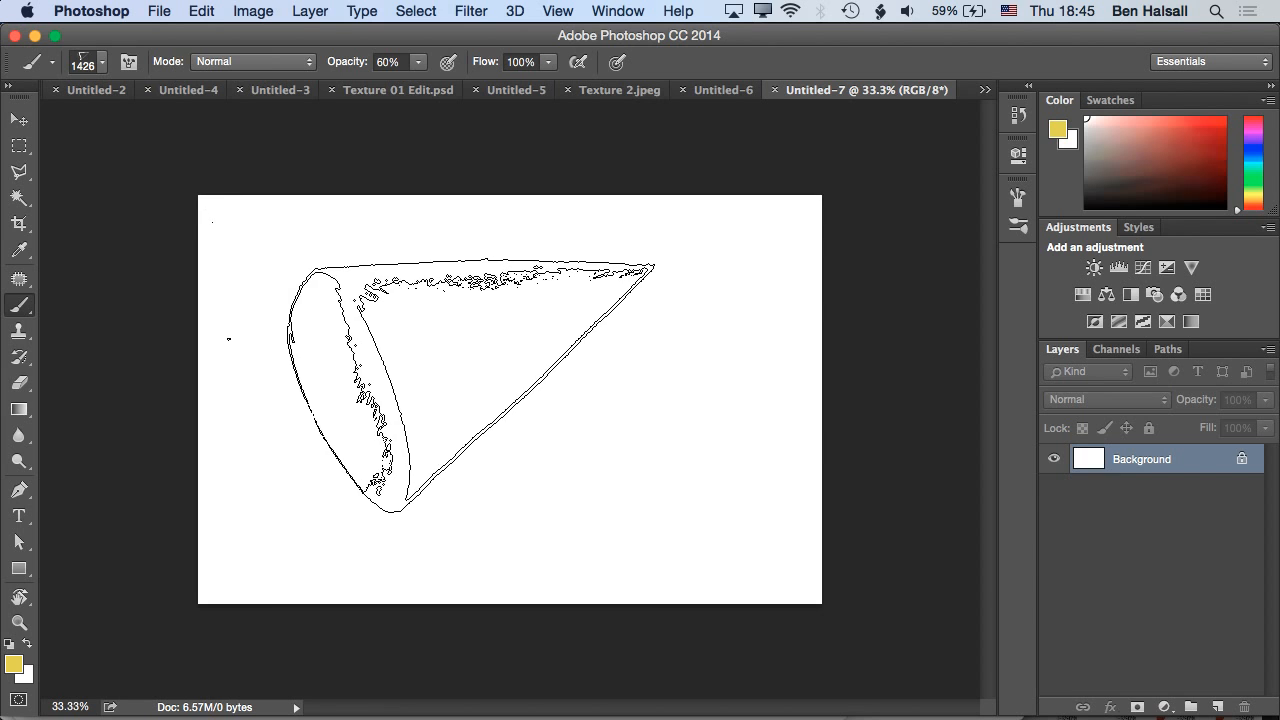
{"action": "key", "text": "bracketleft"}
{"action": "key", "text": "bracketleft"}
{"action": "key", "text": "bracketleft"}
{"action": "key", "text": "bracketleft"}
{"action": "key", "text": "bracketleft"}
{"action": "key", "text": "bracketleft"}
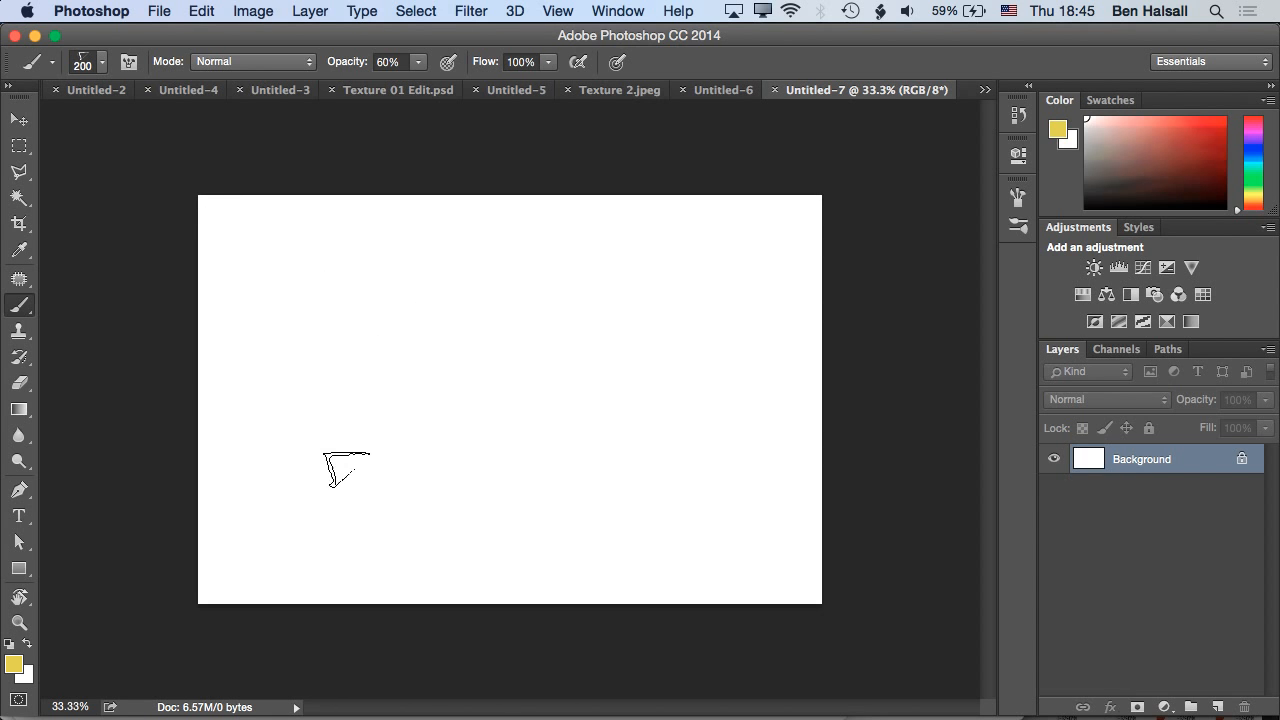
Test the cone brush with a single yellow stamp, several short strokes and longer sweeping strokes on the blank canvas
{"action": "left_click", "coordinate": [328, 429]}
{"action": "left_click_drag", "start_coordinate": [443, 347], "coordinate": [465, 333]}
{"action": "left_click_drag", "start_coordinate": [512, 414], "coordinate": [532, 402]}
{"action": "left_click_drag", "start_coordinate": [594, 344], "coordinate": [598, 324]}
{"action": "left_click_drag", "start_coordinate": [444, 270], "coordinate": [470, 262]}
{"action": "left_click_drag", "start_coordinate": [349, 311], "coordinate": [354, 298]}
{"action": "left_click_drag", "start_coordinate": [422, 442], "coordinate": [432, 438]}
{"action": "left_click_drag", "start_coordinate": [478, 495], "coordinate": [503, 449]}
{"action": "left_click_drag", "start_coordinate": [590, 412], "coordinate": [497, 323]}
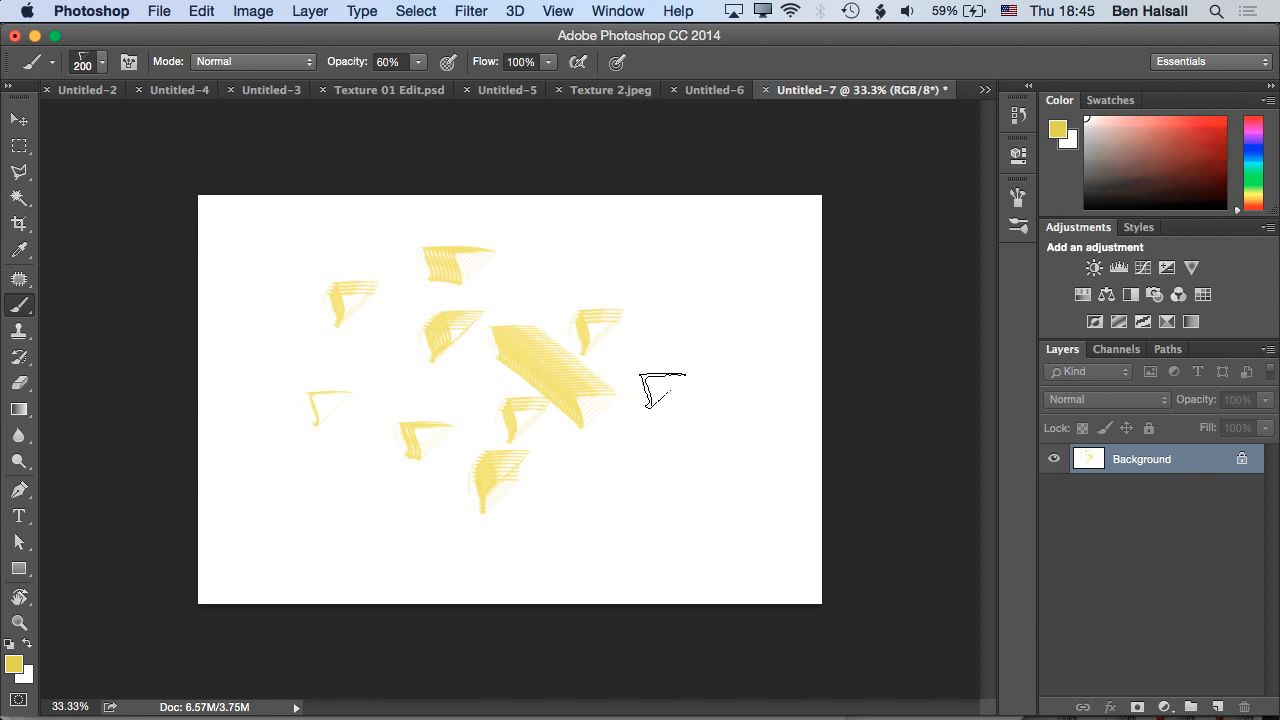
{"action": "mouse_move", "coordinate": [280, 322]}
{"action": "left_mouse_down"}
{"action": "mouse_move", "coordinate": [445, 417]}
{"action": "mouse_move", "coordinate": [528, 319]}
{"action": "mouse_move", "coordinate": [470, 419]}
{"action": "mouse_move", "coordinate": [502, 358]}
{"action": "left_mouse_up"}
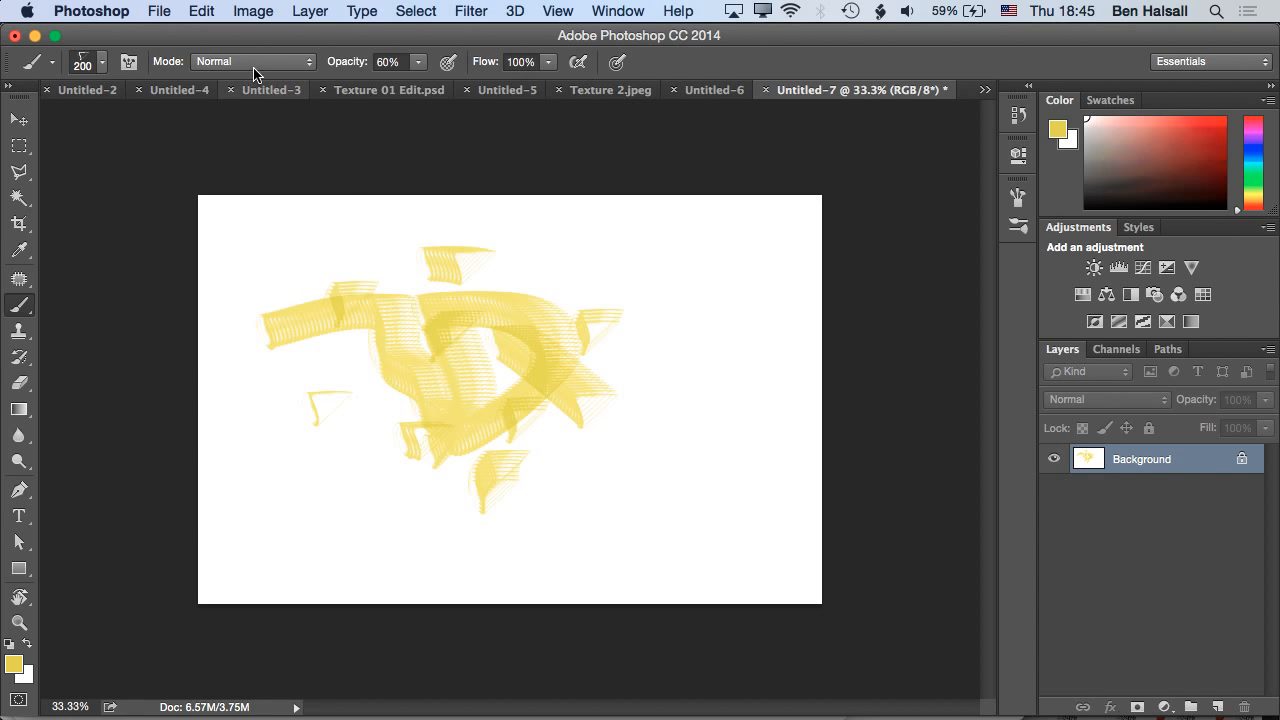
Give the cone brush 108% scatter plus shape dynamics with 15% size jitter and 29% angle jitter
{"action": "left_click", "coordinate": [128, 63]}
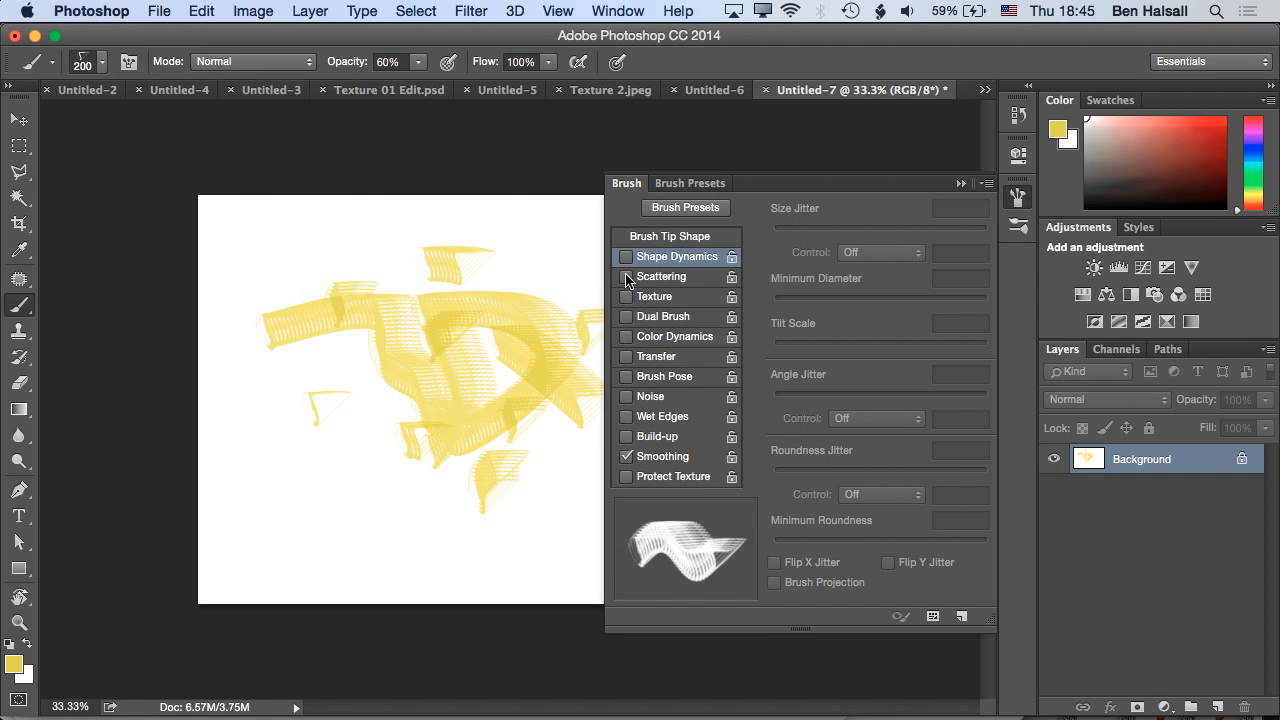
{"action": "left_click", "coordinate": [677, 280]}
{"action": "left_click_drag", "start_coordinate": [774, 231], "coordinate": [798, 235]}
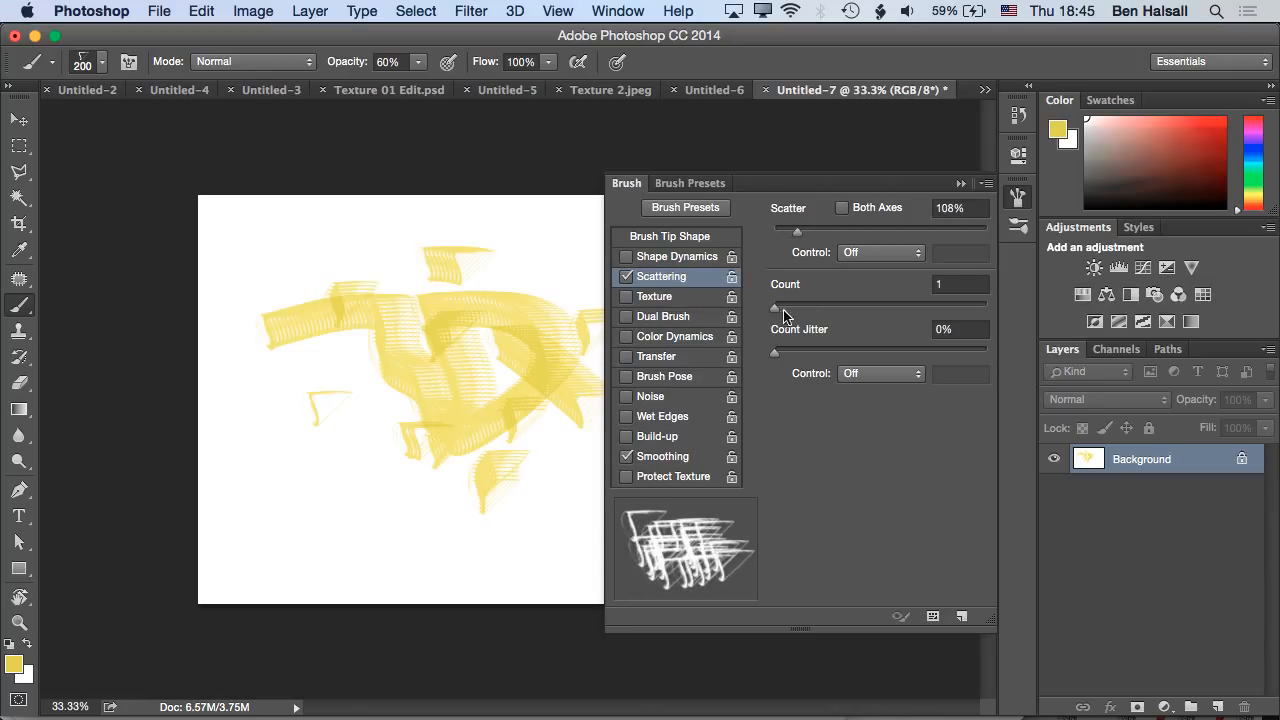
{"action": "left_click", "coordinate": [674, 259]}
{"action": "left_click_drag", "start_coordinate": [782, 240], "coordinate": [813, 240]}
{"action": "left_click_drag", "start_coordinate": [783, 401], "coordinate": [838, 409]}
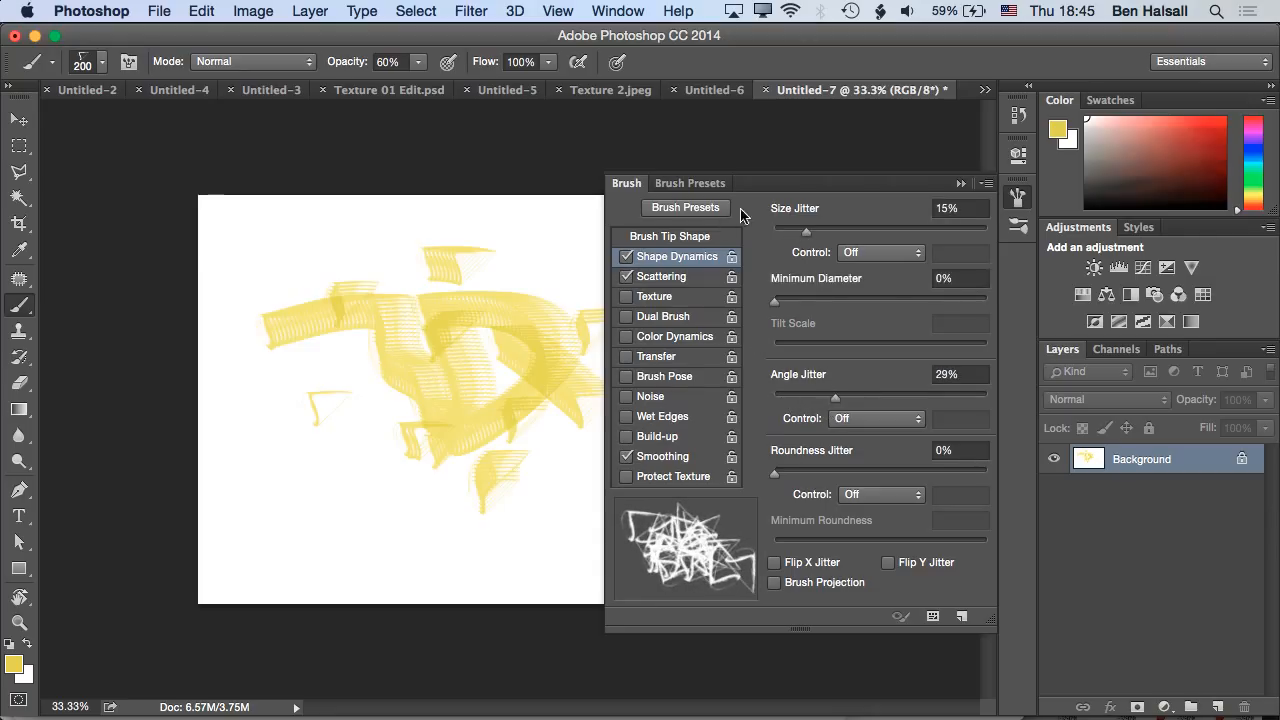
{"action": "left_click", "coordinate": [960, 186]}
Test the scattered cone brush with one stroke, then select the whole canvas and clear it to white
{"action": "mouse_move", "coordinate": [327, 512]}
{"action": "left_mouse_down"}
{"action": "mouse_move", "coordinate": [439, 412]}
{"action": "mouse_move", "coordinate": [506, 484]}
{"action": "mouse_move", "coordinate": [632, 474]}
{"action": "mouse_move", "coordinate": [610, 376]}
{"action": "mouse_move", "coordinate": [501, 309]}
{"action": "mouse_move", "coordinate": [462, 434]}
{"action": "mouse_move", "coordinate": [329, 444]}
{"action": "mouse_move", "coordinate": [397, 339]}
{"action": "mouse_move", "coordinate": [556, 446]}
{"action": "mouse_move", "coordinate": [679, 434]}
{"action": "mouse_move", "coordinate": [578, 302]}
{"action": "mouse_move", "coordinate": [454, 421]}
{"action": "mouse_move", "coordinate": [461, 351]}
{"action": "mouse_move", "coordinate": [317, 316]}
{"action": "mouse_move", "coordinate": [413, 352]}
{"action": "left_mouse_up"}
{"action": "key", "text": "super+1"}
{"action": "key", "text": "super+a"}
{"action": "key", "text": "BackSpace"}
{"action": "key", "text": "Return"}
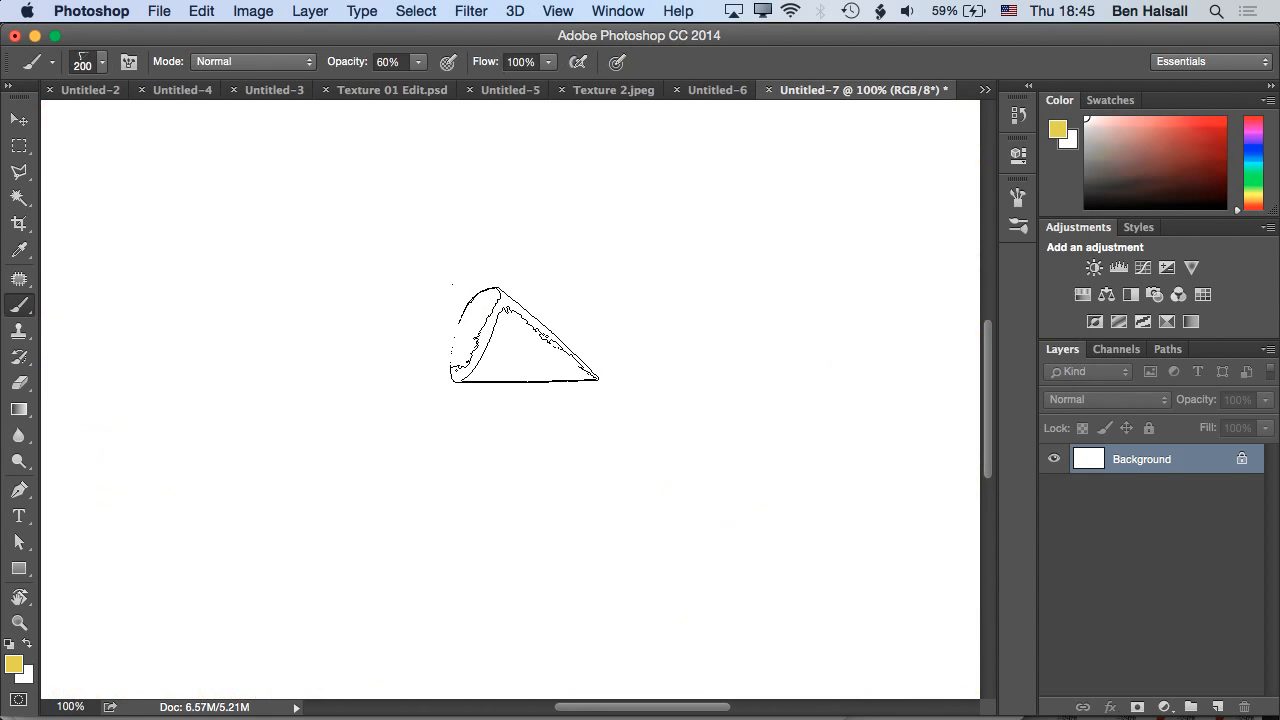
Paint several sweeping yellow strokes across the blank canvas with the scattered cone brush
{"action": "mouse_move", "coordinate": [614, 221]}
{"action": "left_mouse_down"}
{"action": "mouse_move", "coordinate": [558, 442]}
{"action": "mouse_move", "coordinate": [345, 481]}
{"action": "mouse_move", "coordinate": [335, 450]}
{"action": "mouse_move", "coordinate": [466, 275]}
{"action": "mouse_move", "coordinate": [677, 353]}
{"action": "mouse_move", "coordinate": [657, 437]}
{"action": "mouse_move", "coordinate": [514, 449]}
{"action": "left_mouse_up"}
{"action": "key", "text": "super+minus"}
{"action": "key", "text": "super+minus"}
{"action": "mouse_move", "coordinate": [594, 263]}
{"action": "left_mouse_down"}
{"action": "mouse_move", "coordinate": [434, 223]}
{"action": "mouse_move", "coordinate": [706, 200]}
{"action": "mouse_move", "coordinate": [760, 215]}
{"action": "left_mouse_up"}
Switch to the cone sketch document, choose a hard round 200 px brush and add a new layer
{"action": "left_click", "coordinate": [727, 90]}
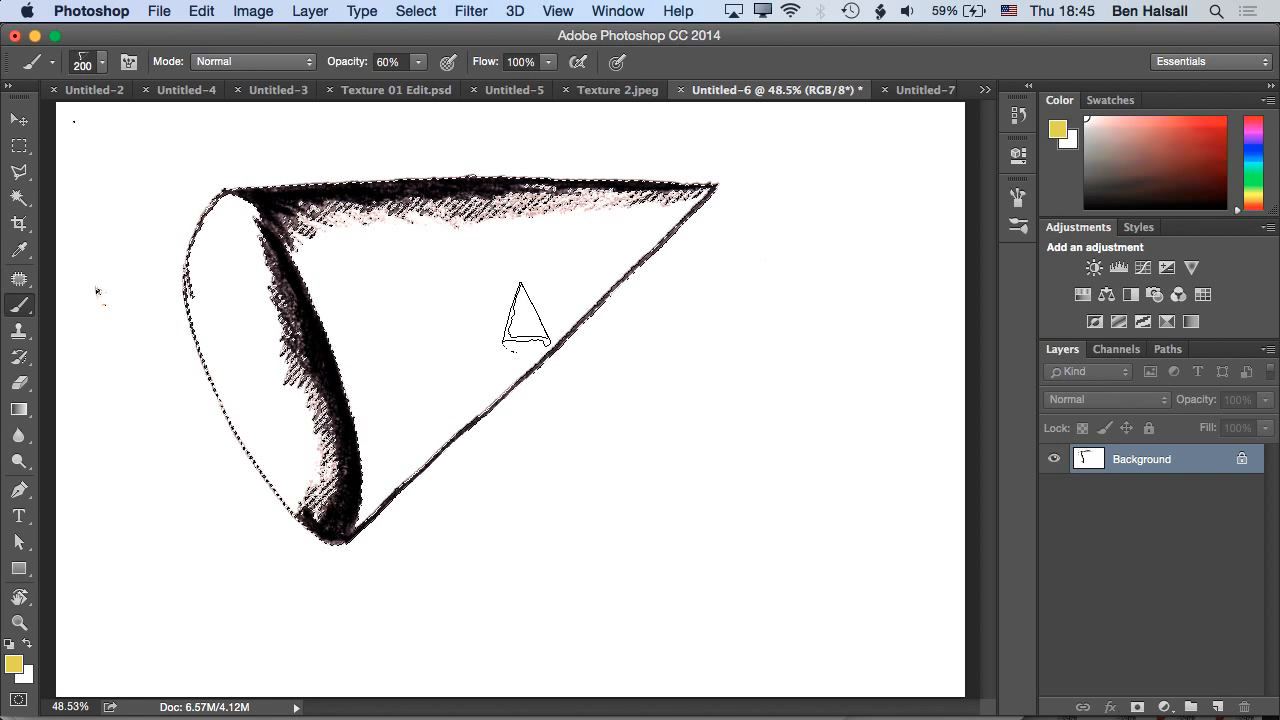
{"action": "left_click", "coordinate": [84, 62]}
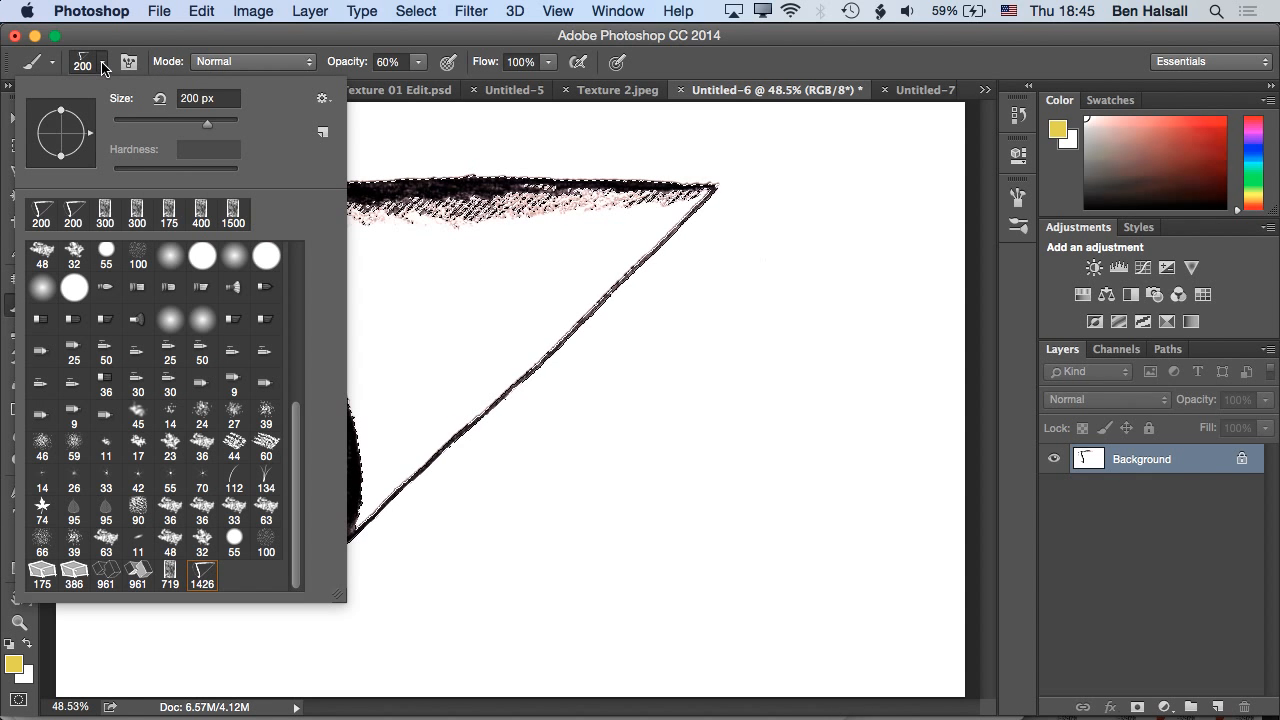
{"action": "left_click", "coordinate": [78, 292]}
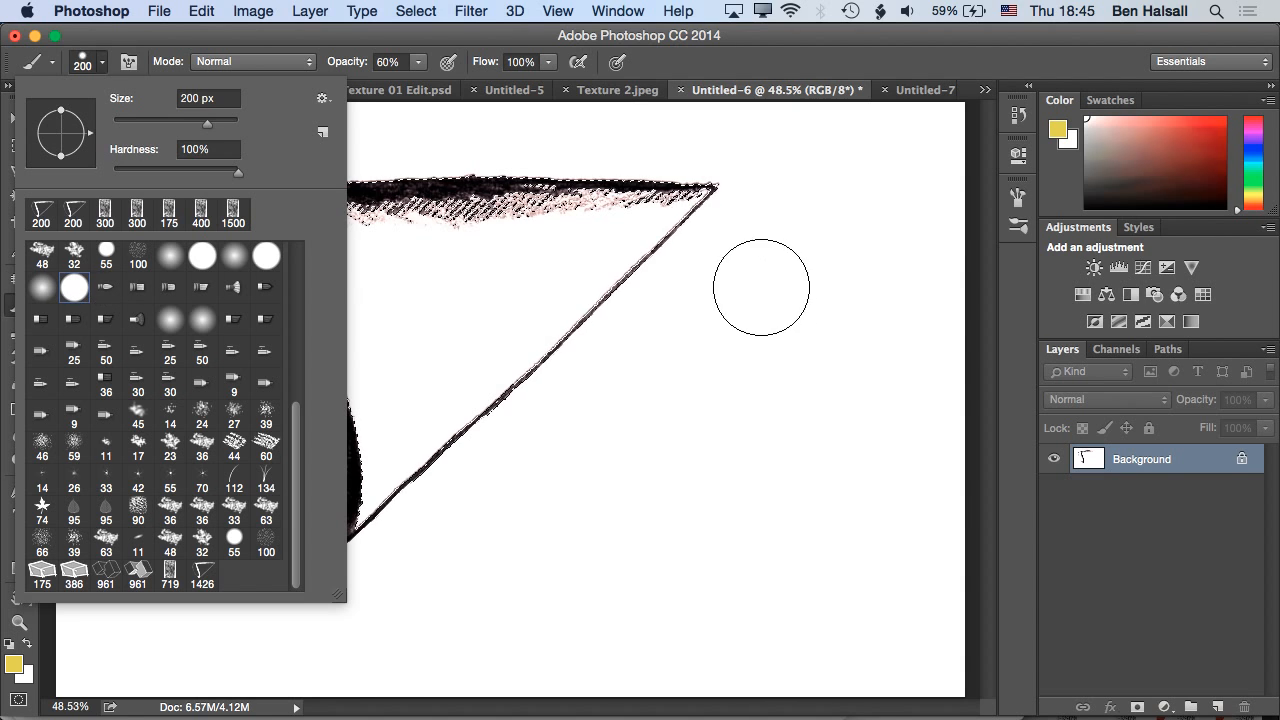
{"action": "left_click", "coordinate": [1083, 528]}
{"action": "left_click", "coordinate": [1220, 707]}
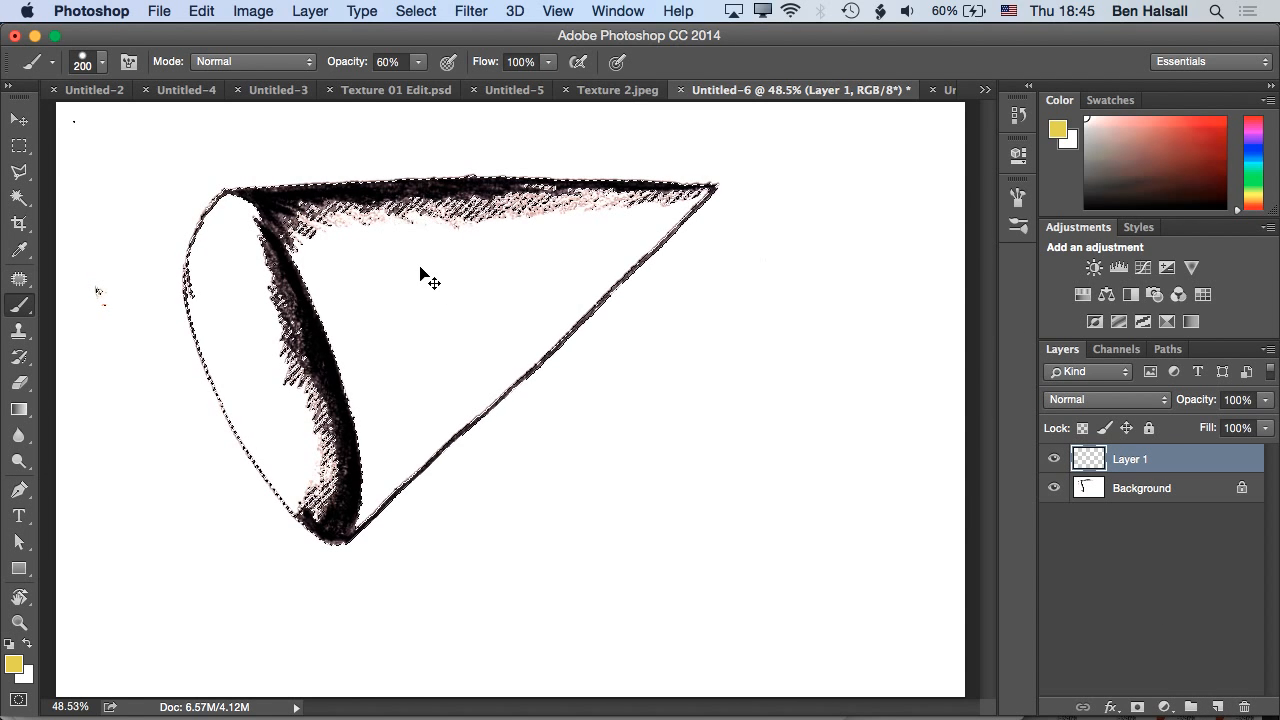
Deselect the pencil marks and shade the cone's side and base in black at 30% opacity on Layer 1
{"action": "key", "text": "super+f"}
{"action": "left_click", "coordinate": [795, 289]}
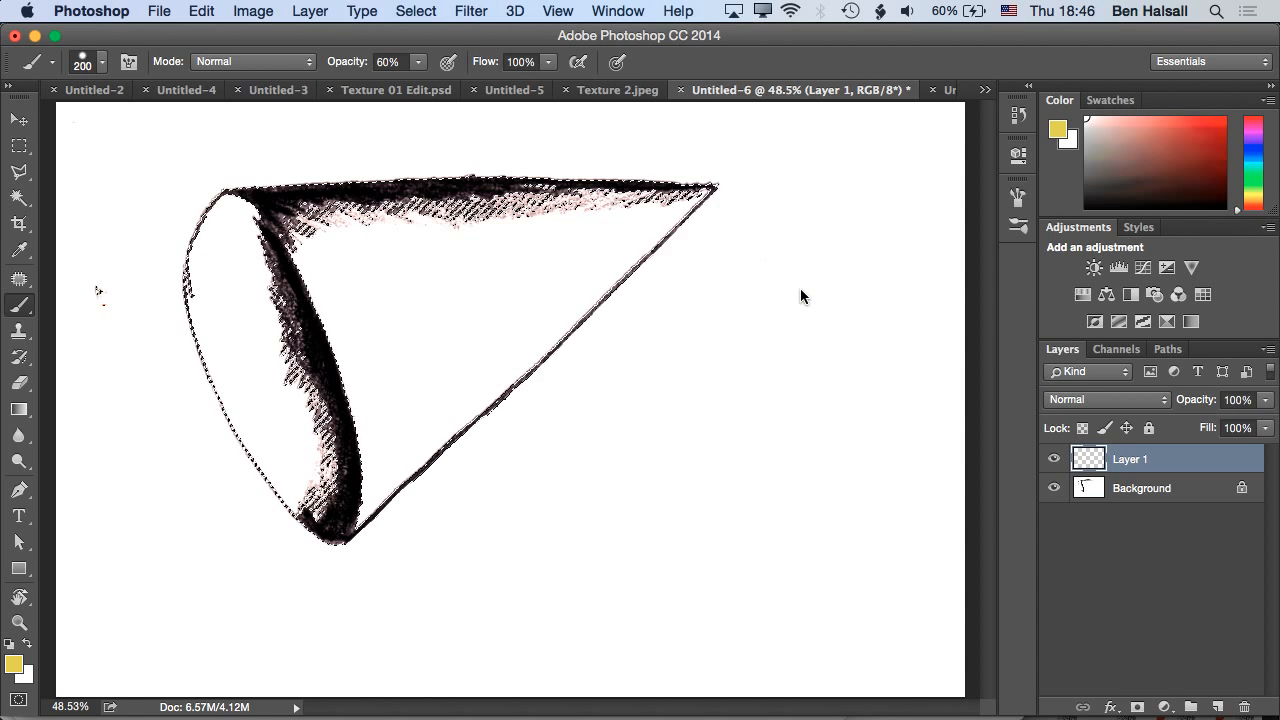
{"action": "key", "text": "super+d"}
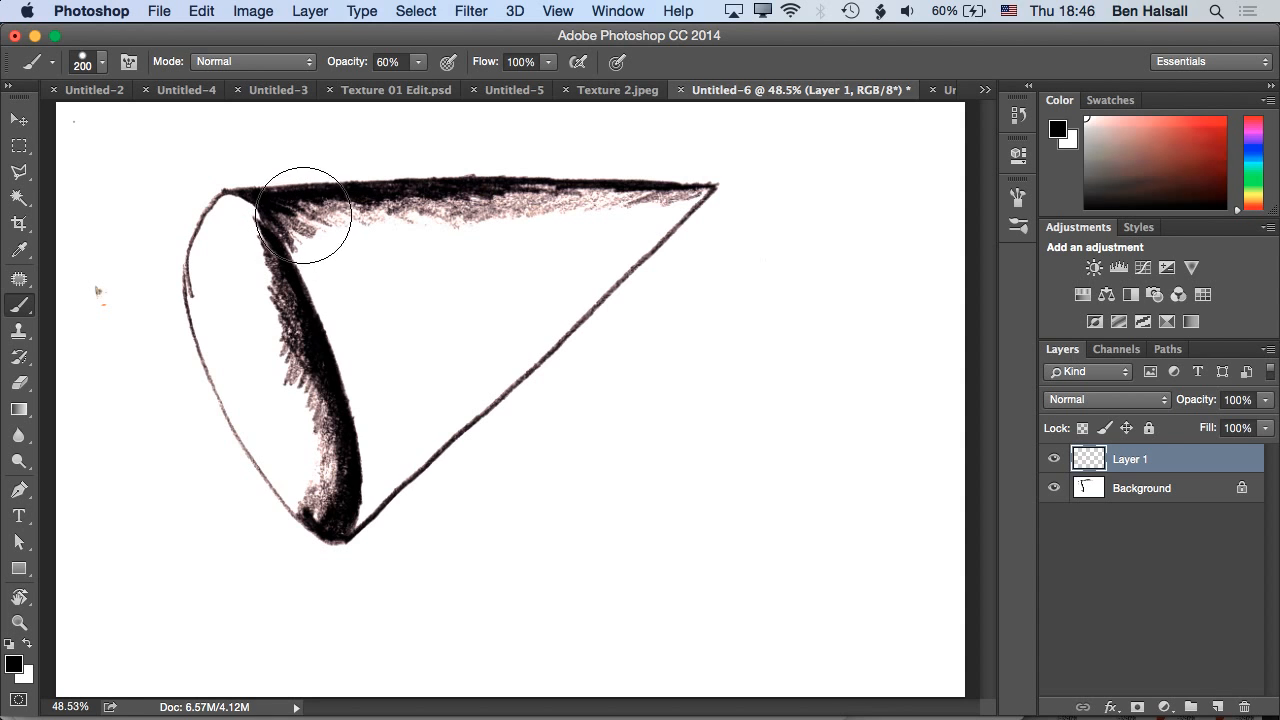
{"action": "key", "text": "3"}
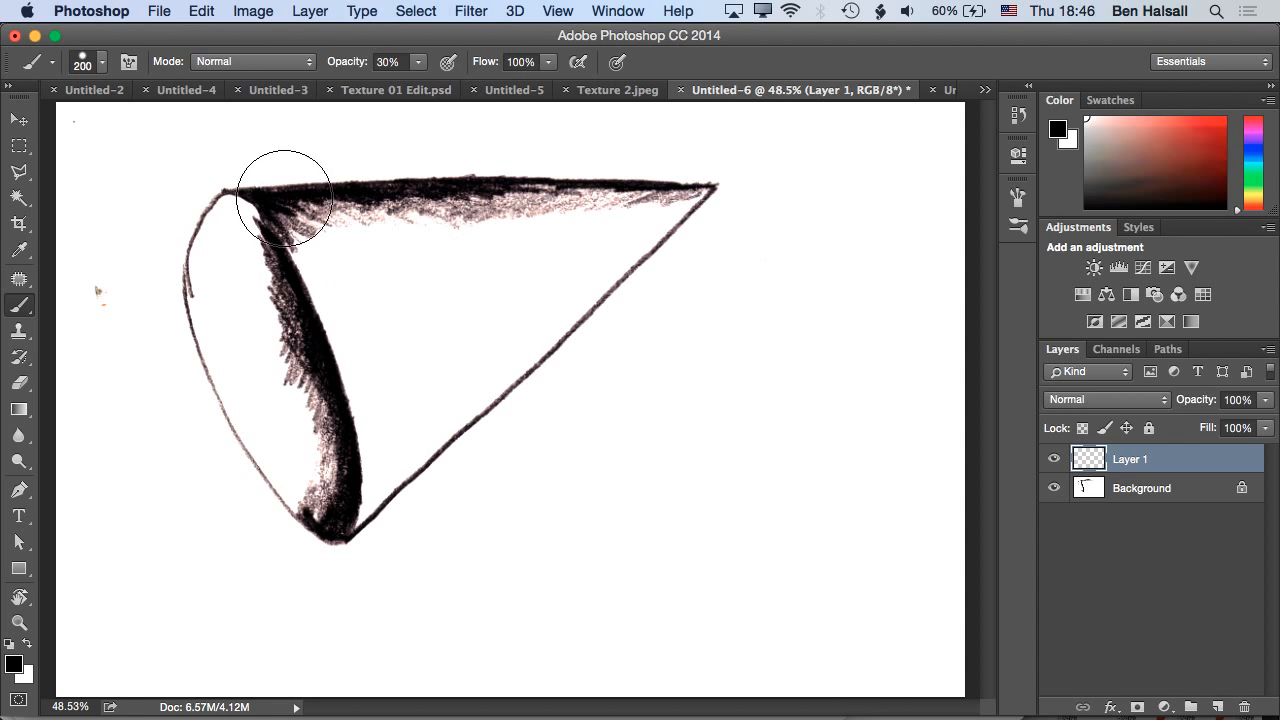
{"action": "mouse_move", "coordinate": [322, 209]}
{"action": "left_mouse_down"}
{"action": "mouse_move", "coordinate": [404, 389]}
{"action": "mouse_move", "coordinate": [412, 525]}
{"action": "mouse_move", "coordinate": [375, 430]}
{"action": "mouse_move", "coordinate": [345, 229]}
{"action": "mouse_move", "coordinate": [470, 330]}
{"action": "mouse_move", "coordinate": [560, 330]}
{"action": "mouse_move", "coordinate": [690, 250]}
{"action": "mouse_move", "coordinate": [520, 175]}
{"action": "left_mouse_up"}
{"action": "mouse_move", "coordinate": [209, 258]}
{"action": "left_mouse_down"}
{"action": "mouse_move", "coordinate": [214, 294]}
{"action": "mouse_move", "coordinate": [198, 229]}
{"action": "mouse_move", "coordinate": [213, 233]}
{"action": "mouse_move", "coordinate": [276, 346]}
{"action": "mouse_move", "coordinate": [310, 439]}
{"action": "mouse_move", "coordinate": [293, 456]}
{"action": "mouse_move", "coordinate": [174, 228]}
{"action": "mouse_move", "coordinate": [230, 306]}
{"action": "mouse_move", "coordinate": [204, 233]}
{"action": "mouse_move", "coordinate": [230, 263]}
{"action": "mouse_move", "coordinate": [239, 296]}
{"action": "mouse_move", "coordinate": [208, 227]}
{"action": "mouse_move", "coordinate": [271, 342]}
{"action": "mouse_move", "coordinate": [313, 493]}
{"action": "mouse_move", "coordinate": [244, 385]}
{"action": "mouse_move", "coordinate": [309, 487]}
{"action": "mouse_move", "coordinate": [305, 512]}
{"action": "mouse_move", "coordinate": [203, 281]}
{"action": "mouse_move", "coordinate": [195, 227]}
{"action": "mouse_move", "coordinate": [229, 309]}
{"action": "left_mouse_up"}
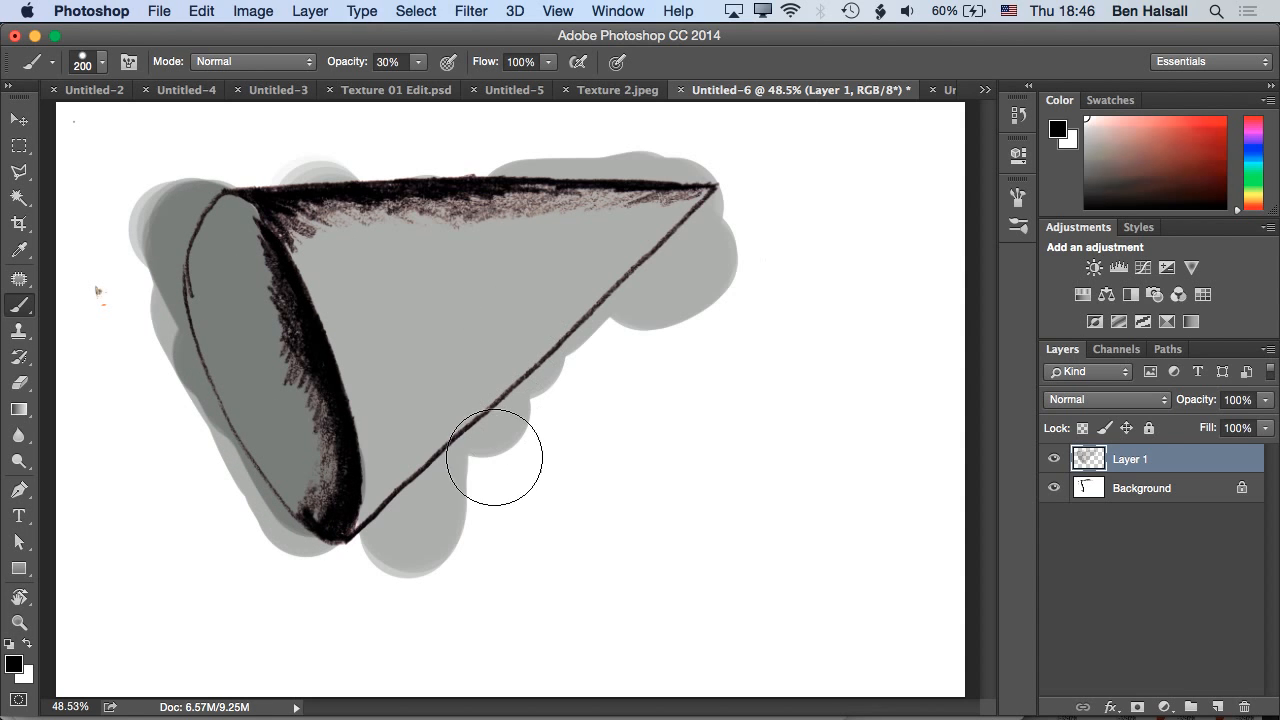
Erase the shading that spills past the cone's lower edge using the Eraser at 80% opacity
{"action": "key", "text": "e"}
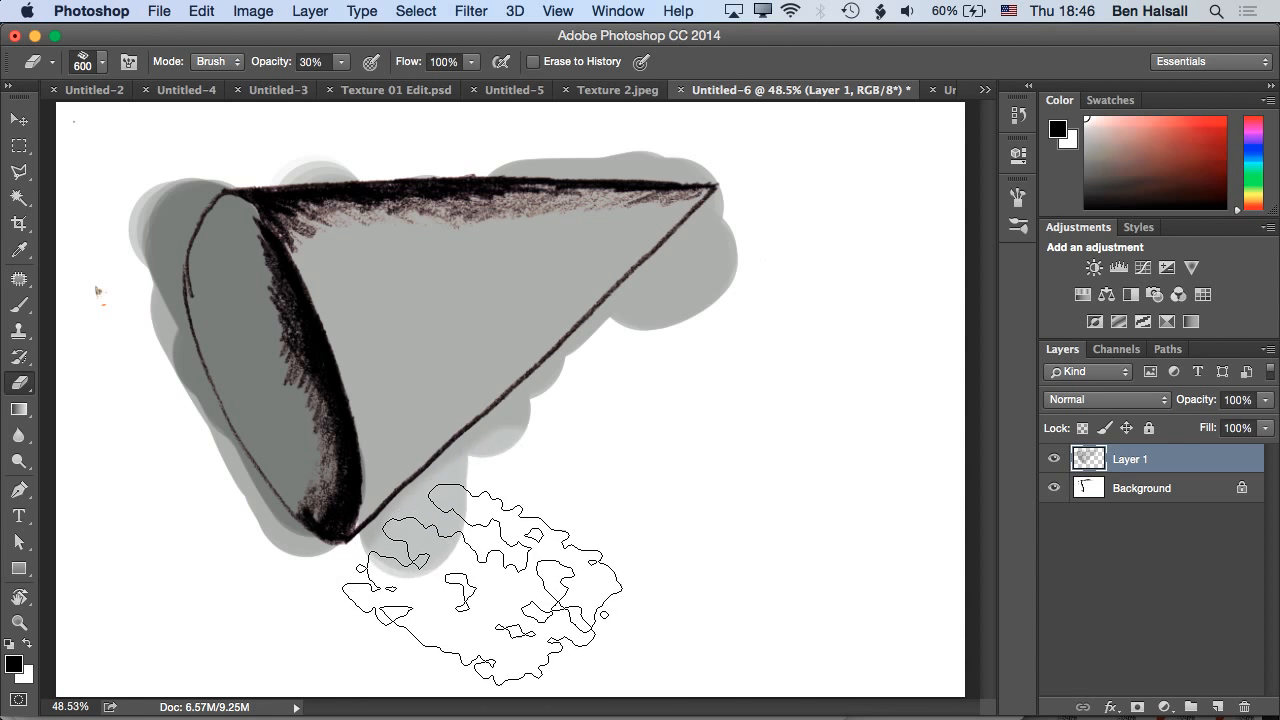
{"action": "key", "text": "8"}
{"action": "mouse_move", "coordinate": [550, 500]}
{"action": "left_mouse_down"}
{"action": "mouse_move", "coordinate": [500, 471]}
{"action": "mouse_move", "coordinate": [449, 586]}
{"action": "mouse_move", "coordinate": [471, 557]}
{"action": "mouse_move", "coordinate": [507, 556]}
{"action": "mouse_move", "coordinate": [671, 334]}
{"action": "mouse_move", "coordinate": [729, 297]}
{"action": "mouse_move", "coordinate": [500, 500]}
{"action": "mouse_move", "coordinate": [429, 456]}
{"action": "left_mouse_up"}
Reduce the eraser to 175 px and clean up shading around the cone's upper edge, base and lower edge, undoing stray strokes
{"action": "key", "text": "bracketleft"}
{"action": "key", "text": "bracketleft"}
{"action": "key", "text": "bracketleft"}
{"action": "key", "text": "bracketleft"}
{"action": "key", "text": "bracketleft"}
{"action": "key", "text": "bracketleft"}
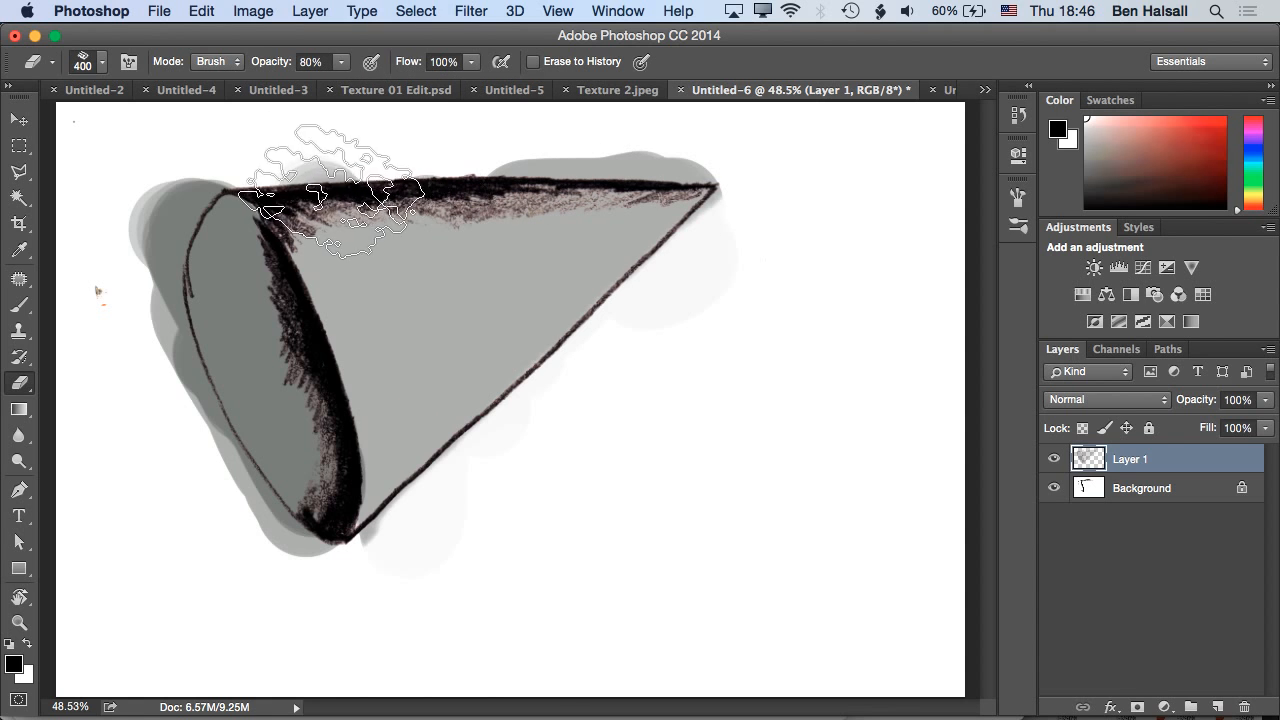
{"action": "mouse_move", "coordinate": [287, 160]}
{"action": "left_mouse_down"}
{"action": "mouse_move", "coordinate": [317, 146]}
{"action": "mouse_move", "coordinate": [309, 134]}
{"action": "mouse_move", "coordinate": [220, 154]}
{"action": "mouse_move", "coordinate": [366, 142]}
{"action": "mouse_move", "coordinate": [259, 154]}
{"action": "mouse_move", "coordinate": [549, 150]}
{"action": "left_mouse_up"}
{"action": "mouse_move", "coordinate": [215, 195]}
{"action": "left_mouse_down"}
{"action": "mouse_move", "coordinate": [134, 206]}
{"action": "mouse_move", "coordinate": [188, 175]}
{"action": "mouse_move", "coordinate": [137, 243]}
{"action": "mouse_move", "coordinate": [206, 480]}
{"action": "mouse_move", "coordinate": [286, 570]}
{"action": "mouse_move", "coordinate": [370, 598]}
{"action": "mouse_move", "coordinate": [230, 534]}
{"action": "mouse_move", "coordinate": [366, 580]}
{"action": "mouse_move", "coordinate": [634, 337]}
{"action": "mouse_move", "coordinate": [552, 365]}
{"action": "left_mouse_up"}
{"action": "key", "text": "super+z"}
{"action": "left_click_drag", "start_coordinate": [471, 451], "coordinate": [590, 358]}
{"action": "key", "text": "super+z"}
{"action": "mouse_move", "coordinate": [514, 408]}
{"action": "left_mouse_down"}
{"action": "mouse_move", "coordinate": [752, 205]}
{"action": "mouse_move", "coordinate": [570, 412]}
{"action": "mouse_move", "coordinate": [411, 516]}
{"action": "left_mouse_up"}
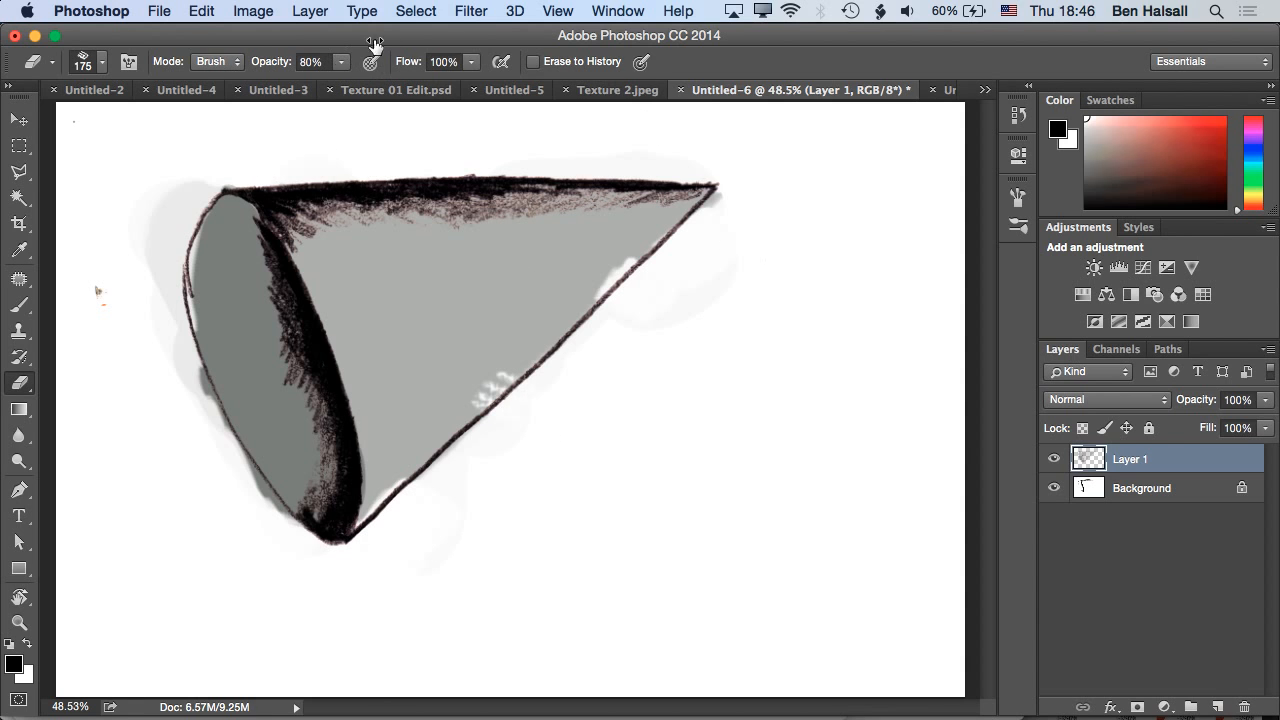
Flatten the cone document so the shading on Layer 1 merges into the Background
{"action": "left_click", "coordinate": [439, 12]}
{"action": "left_click", "coordinate": [1116, 349]}
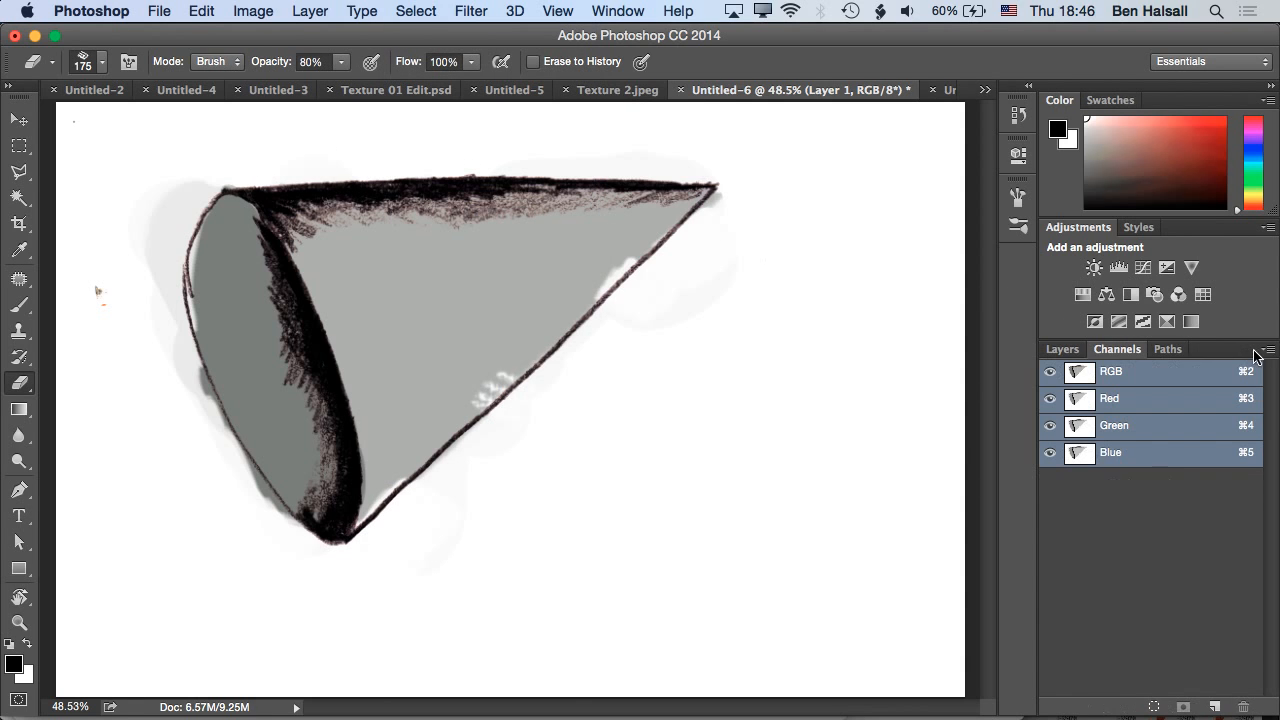
{"action": "left_click", "coordinate": [1268, 350]}
{"action": "left_click", "coordinate": [1062, 349]}
{"action": "left_click", "coordinate": [1062, 349]}
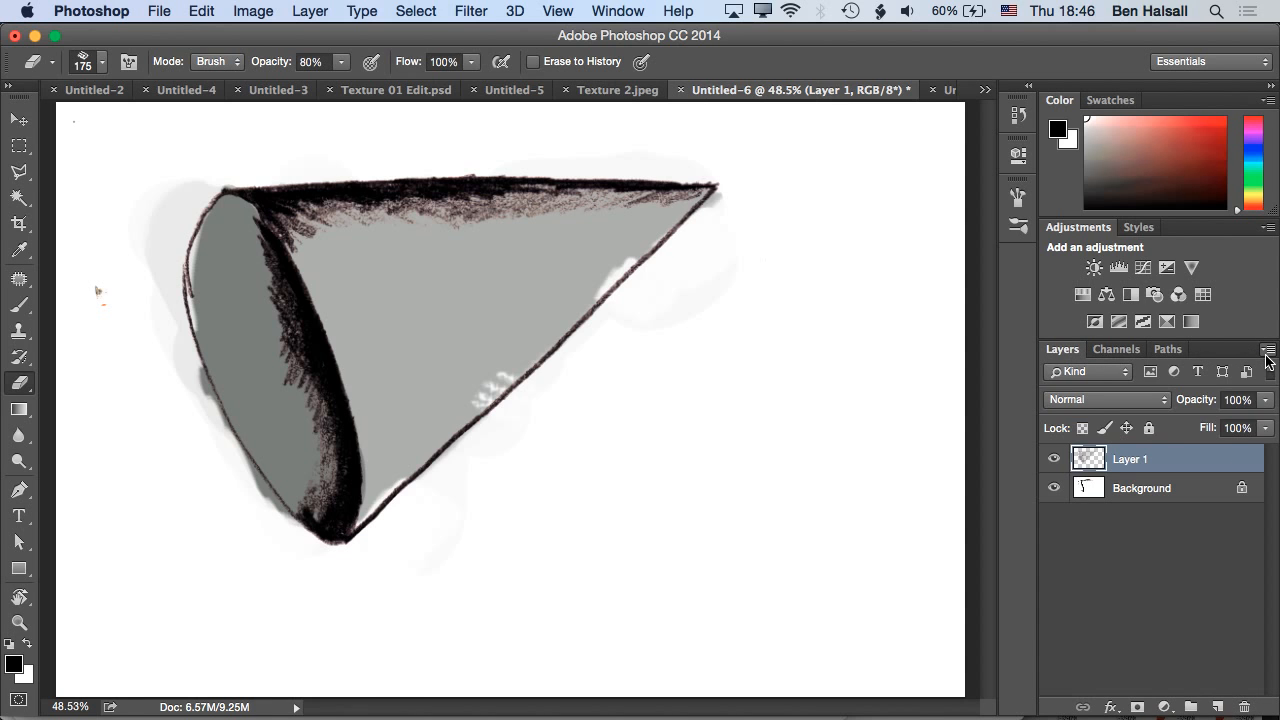
{"action": "left_click", "coordinate": [1268, 350]}
{"action": "left_click", "coordinate": [1120, 598]}
Select the shaded cone using Color Range with Shadows, 91% fuzziness and a range of 88
{"action": "left_click", "coordinate": [416, 11]}
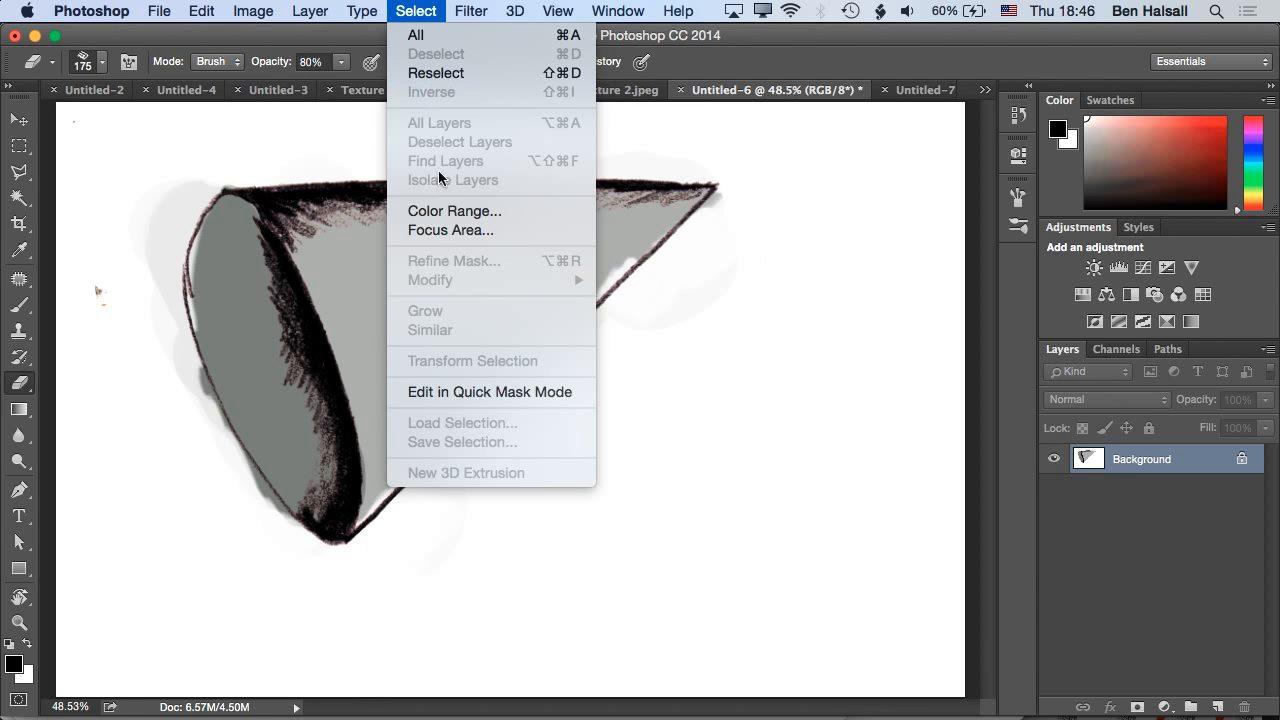
{"action": "left_click", "coordinate": [436, 212]}
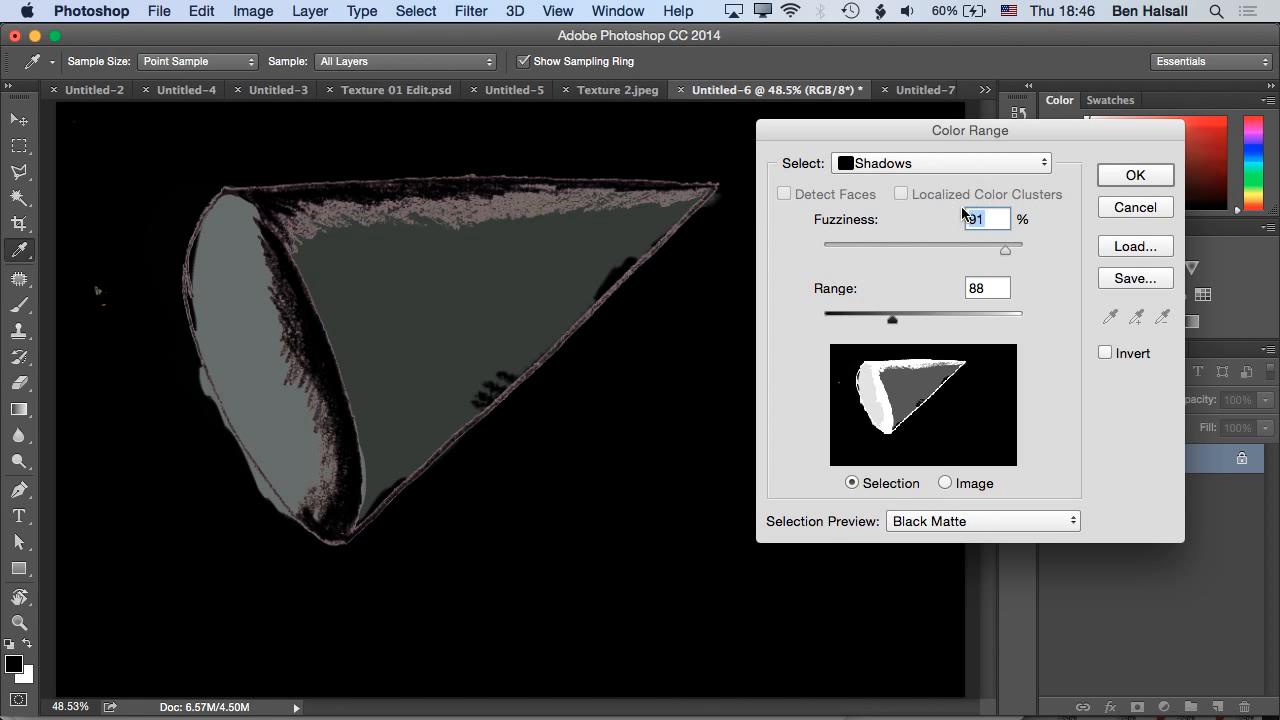
{"action": "left_click", "coordinate": [1136, 177]}
{"action": "key", "text": "e"}
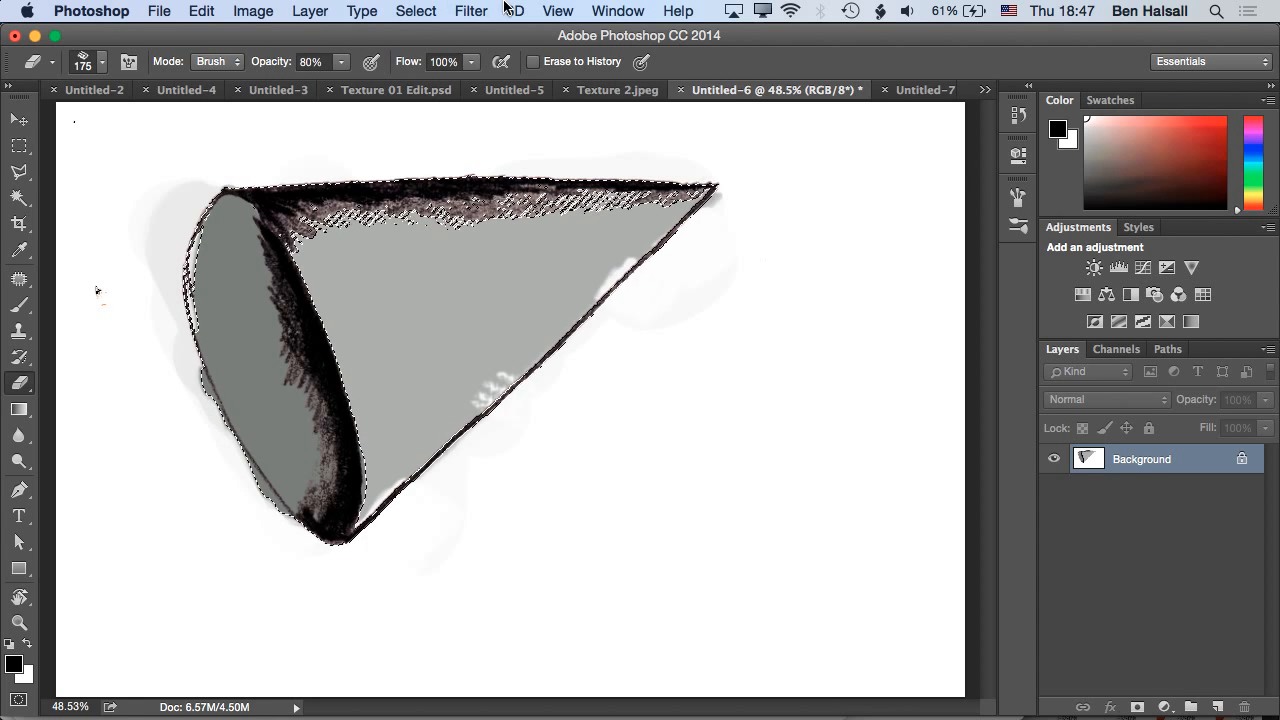
Define the selected shaded cone as a brush preset named Sampled Brush 5
{"action": "left_click", "coordinate": [205, 11]}
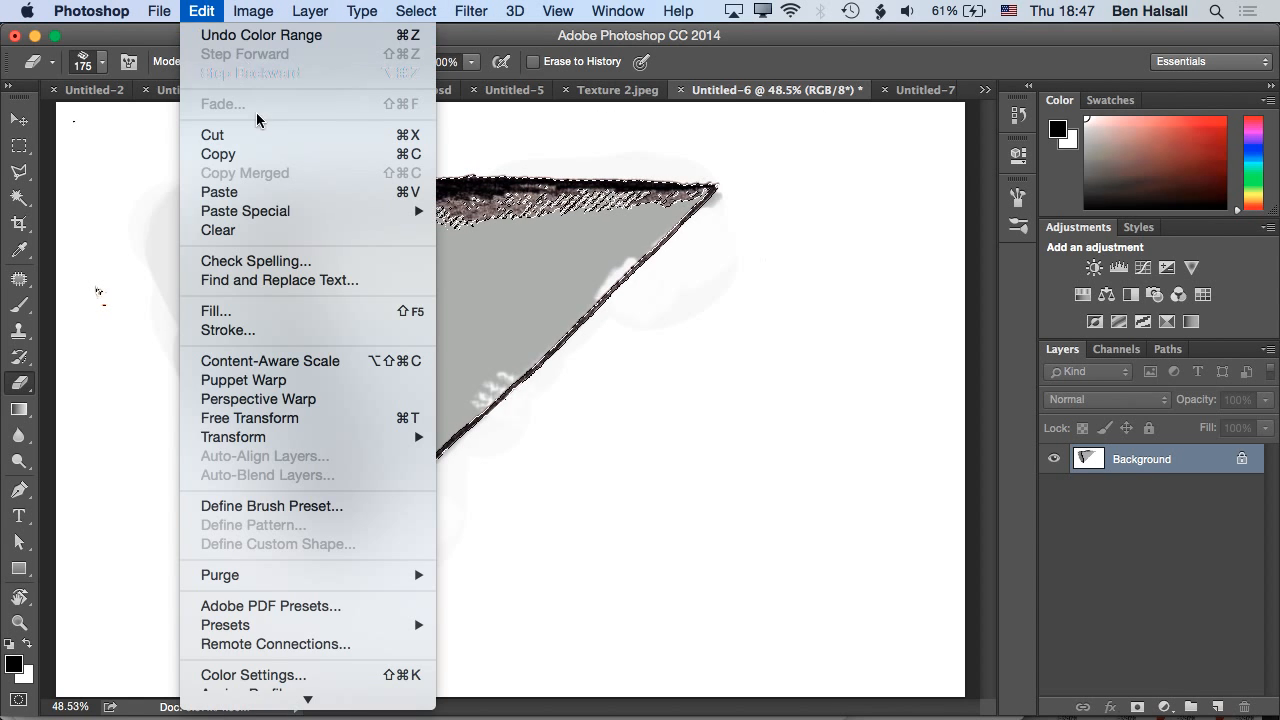
{"action": "left_click", "coordinate": [276, 509]}
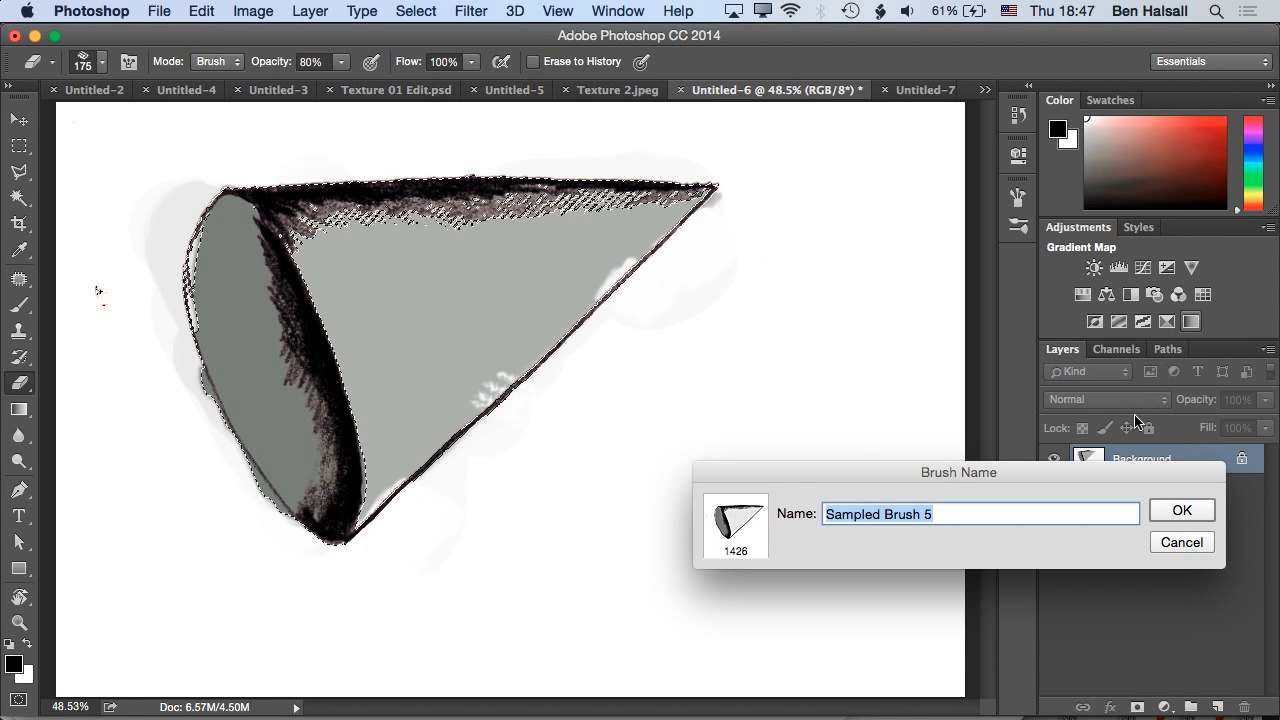
{"action": "left_click", "coordinate": [1182, 511]}
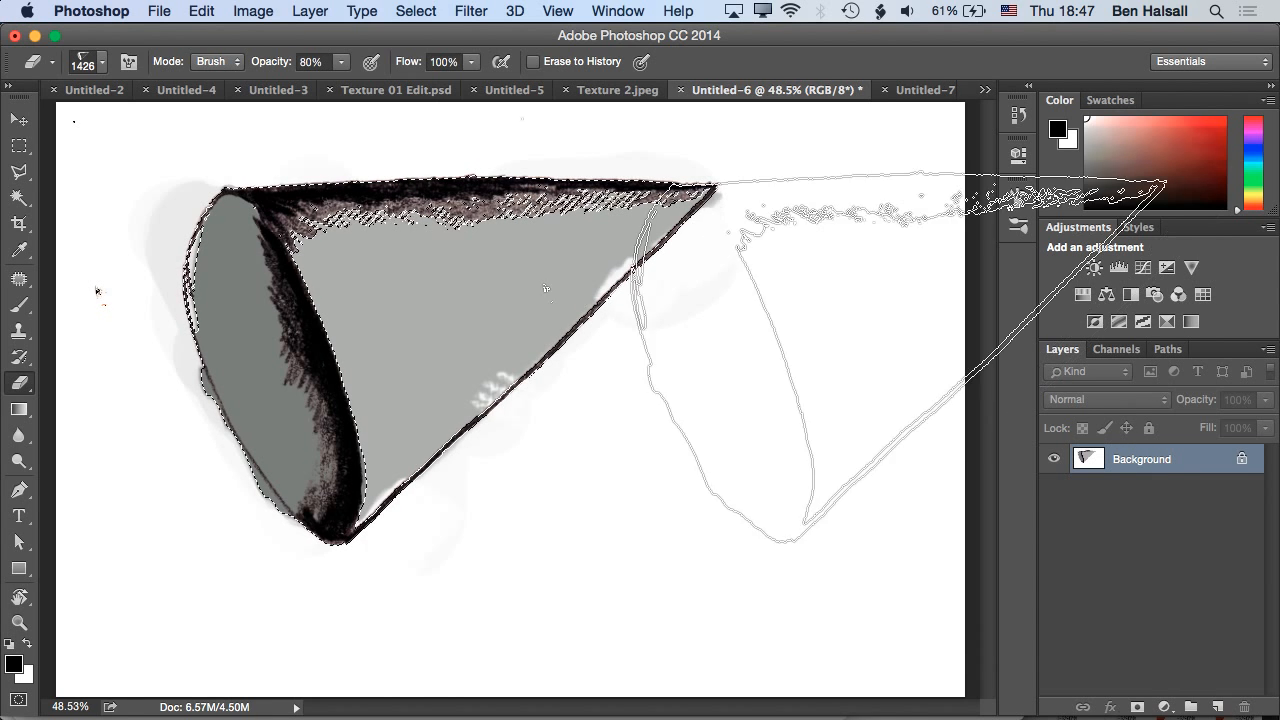
Switch to the Untitled-7 test document, add a new layer and fill the Background with white at 100% opacity
{"action": "left_click", "coordinate": [940, 90]}
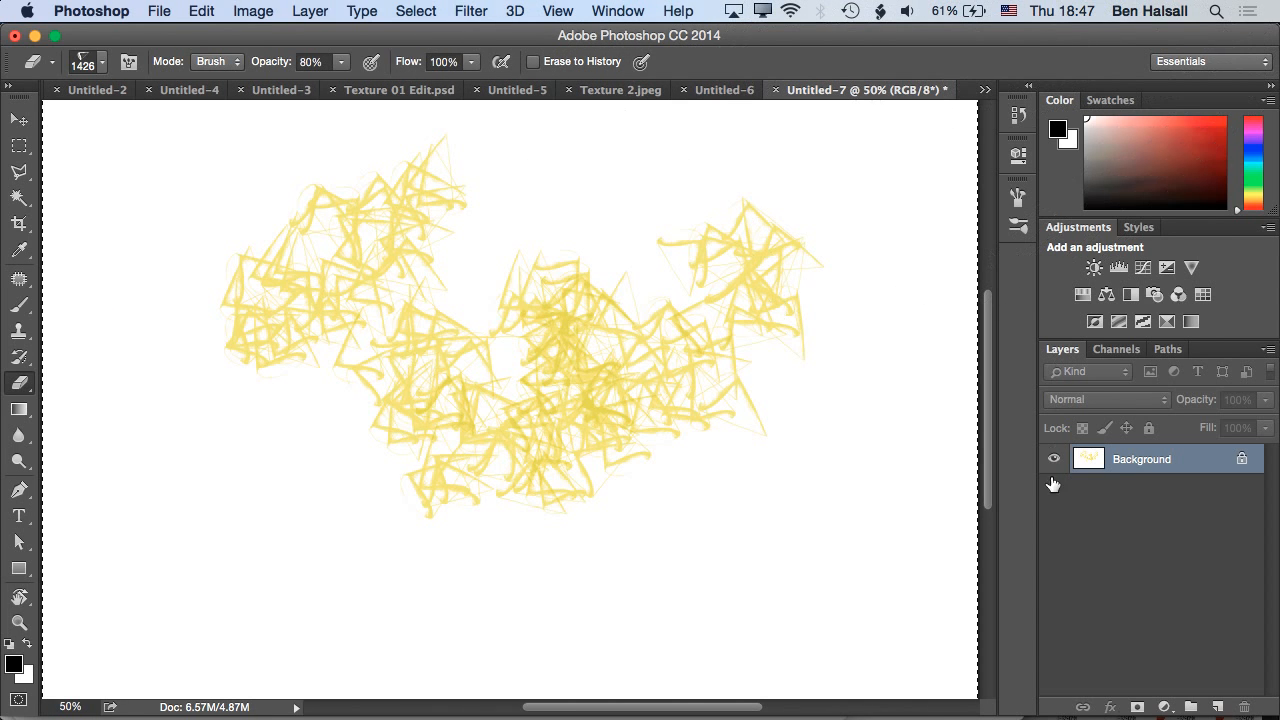
{"action": "left_click", "coordinate": [1218, 707]}
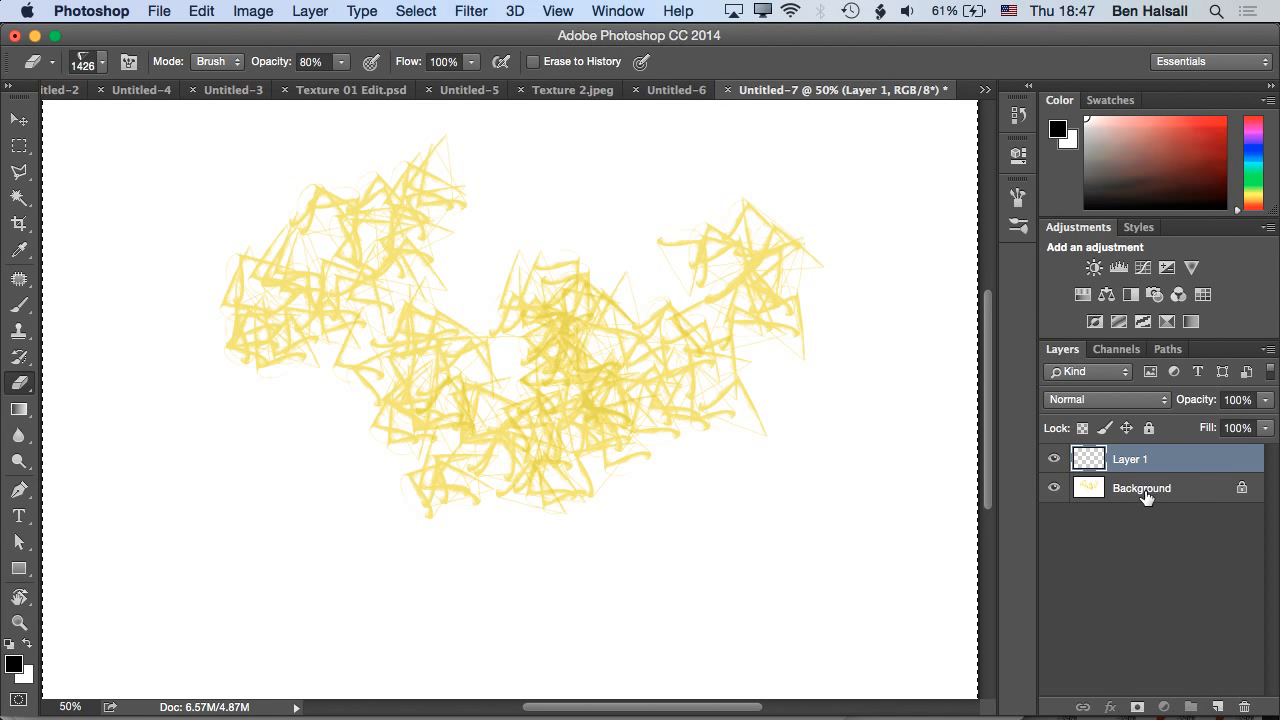
{"action": "left_click", "coordinate": [1146, 497]}
{"action": "key", "text": "shift+BackSpace"}
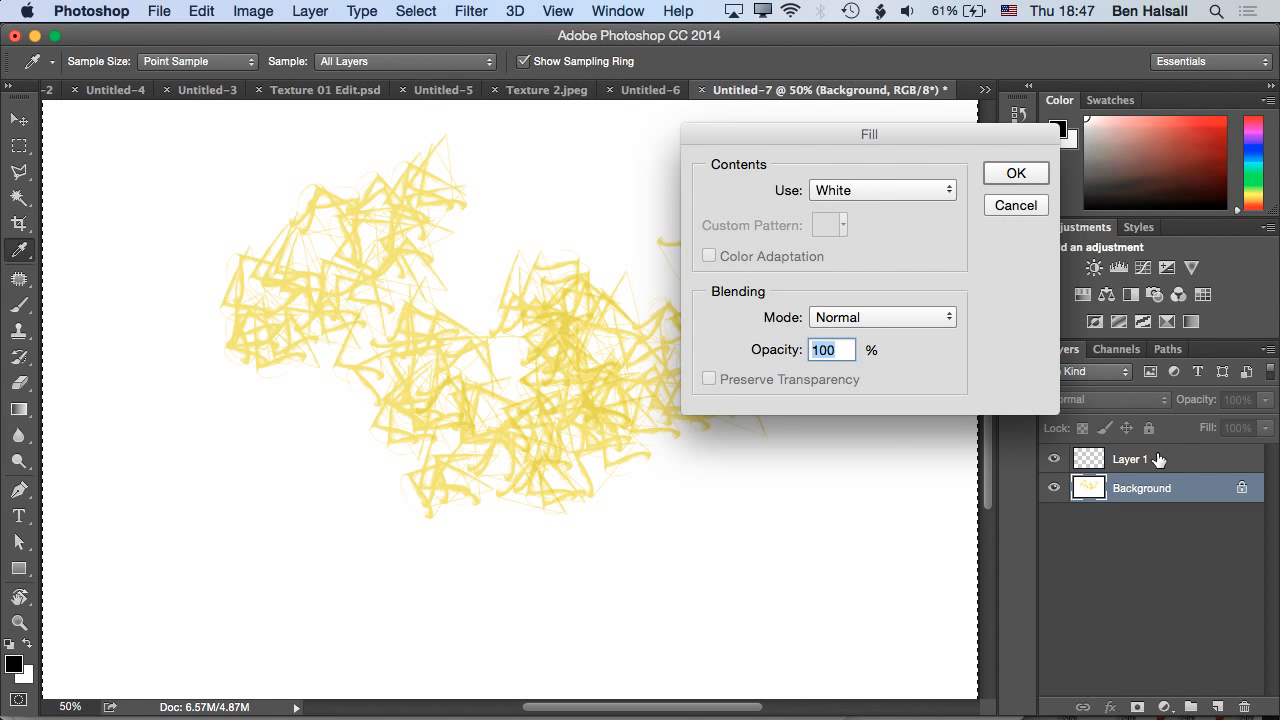
{"action": "key", "text": "Return"}
Reduce the shaded cone brush tip to 300 px
{"action": "key", "text": "e"}
{"action": "key", "text": "bracketleft"}
{"action": "key", "text": "bracketleft"}
{"action": "key", "text": "bracketleft"}
{"action": "key", "text": "bracketleft"}
{"action": "key", "text": "bracketleft"}
{"action": "key", "text": "bracketleft"}
{"action": "key", "text": "bracketleft"}
{"action": "key", "text": "bracketleft"}
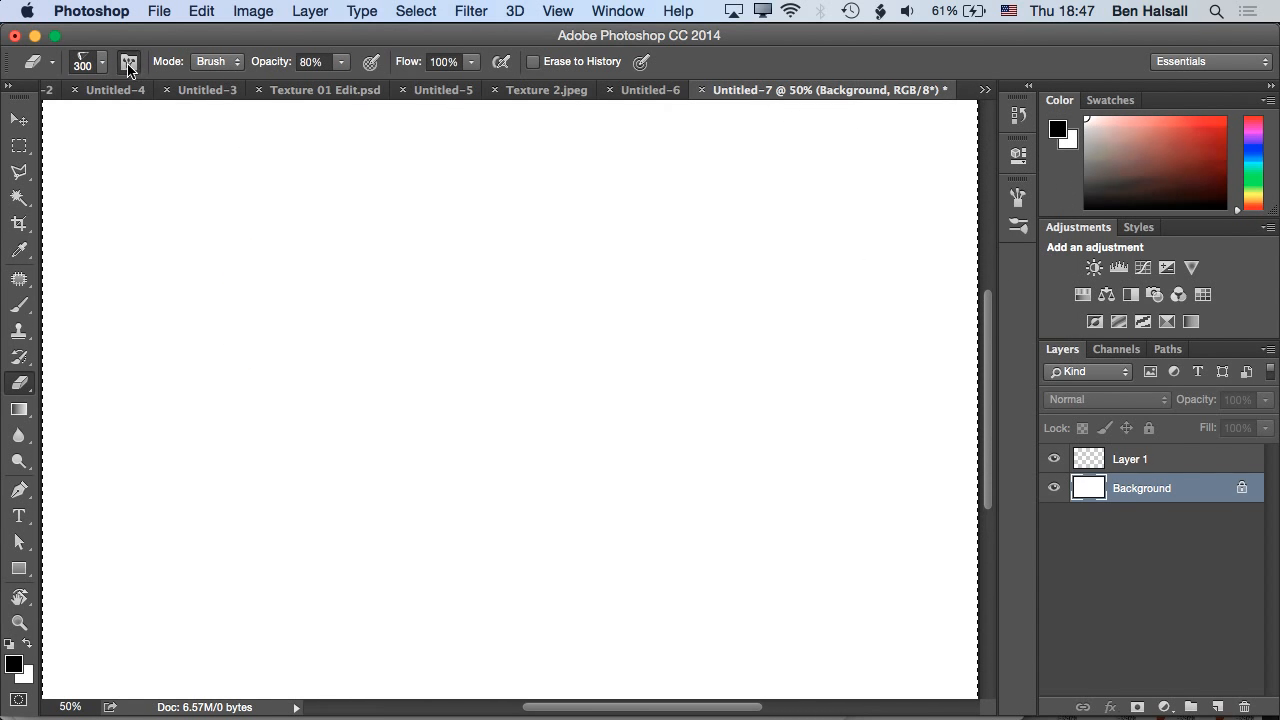
Enable Shape Dynamics with 11% size jitter and 14% angle jitter, and Scattering at 80%
{"action": "left_click", "coordinate": [128, 64]}
{"action": "left_click", "coordinate": [679, 259]}
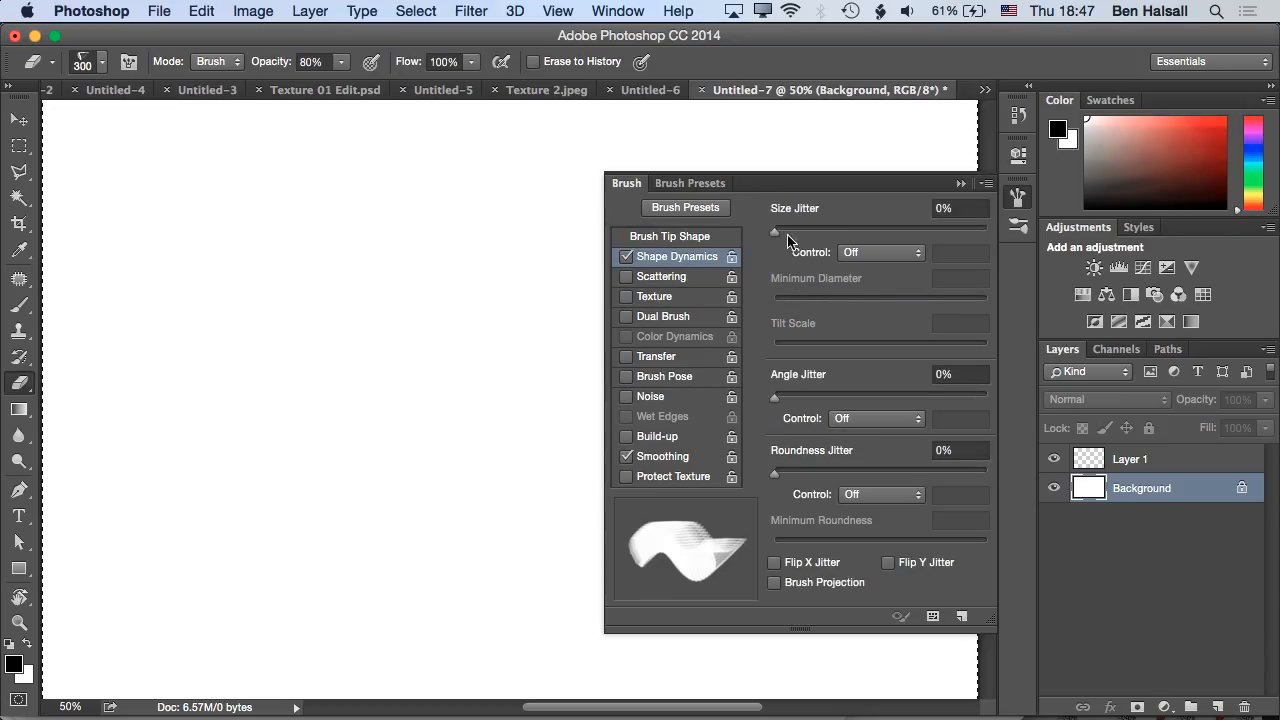
{"action": "left_click_drag", "start_coordinate": [787, 236], "coordinate": [802, 232]}
{"action": "left_click_drag", "start_coordinate": [792, 398], "coordinate": [802, 398]}
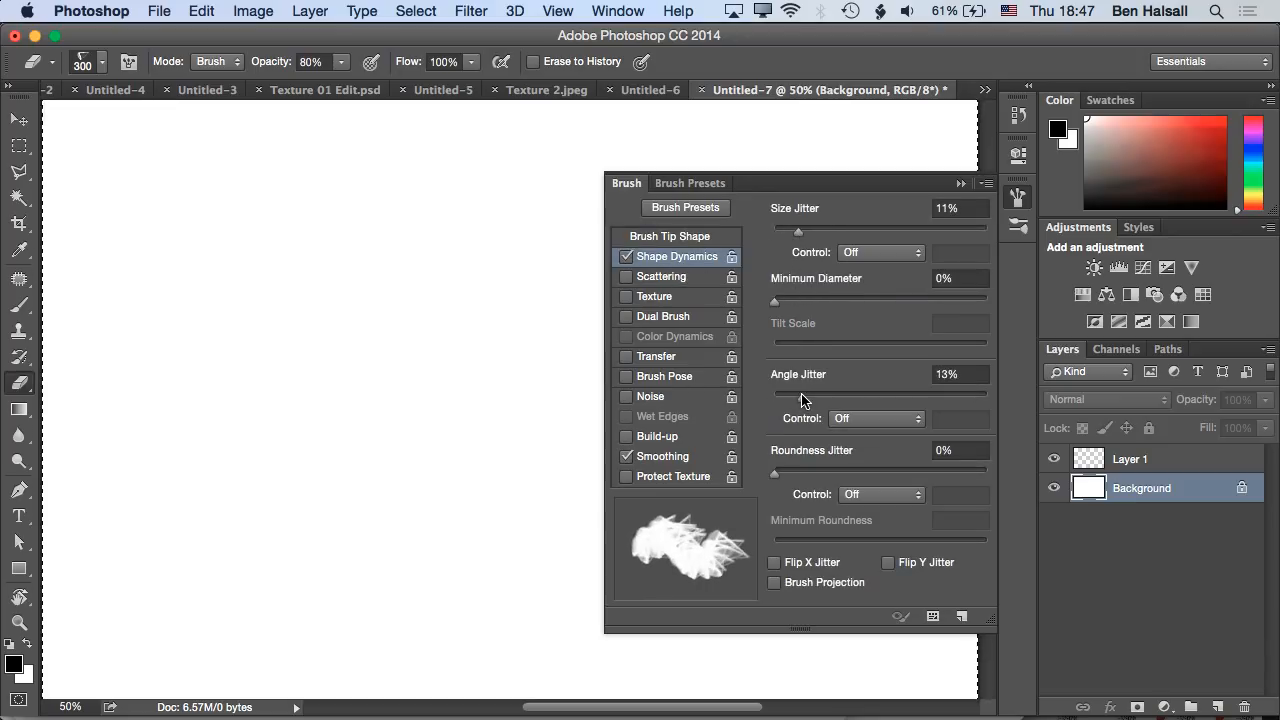
{"action": "left_click", "coordinate": [663, 279]}
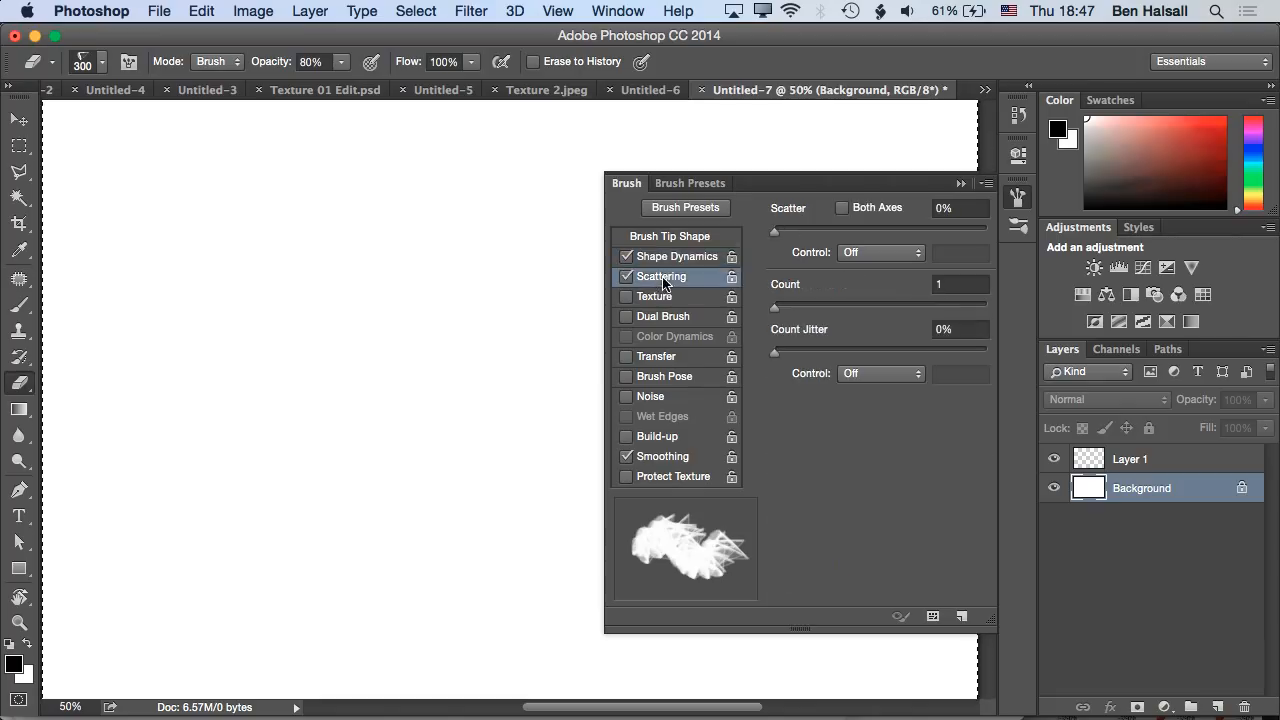
{"action": "left_click_drag", "start_coordinate": [786, 237], "coordinate": [792, 237]}
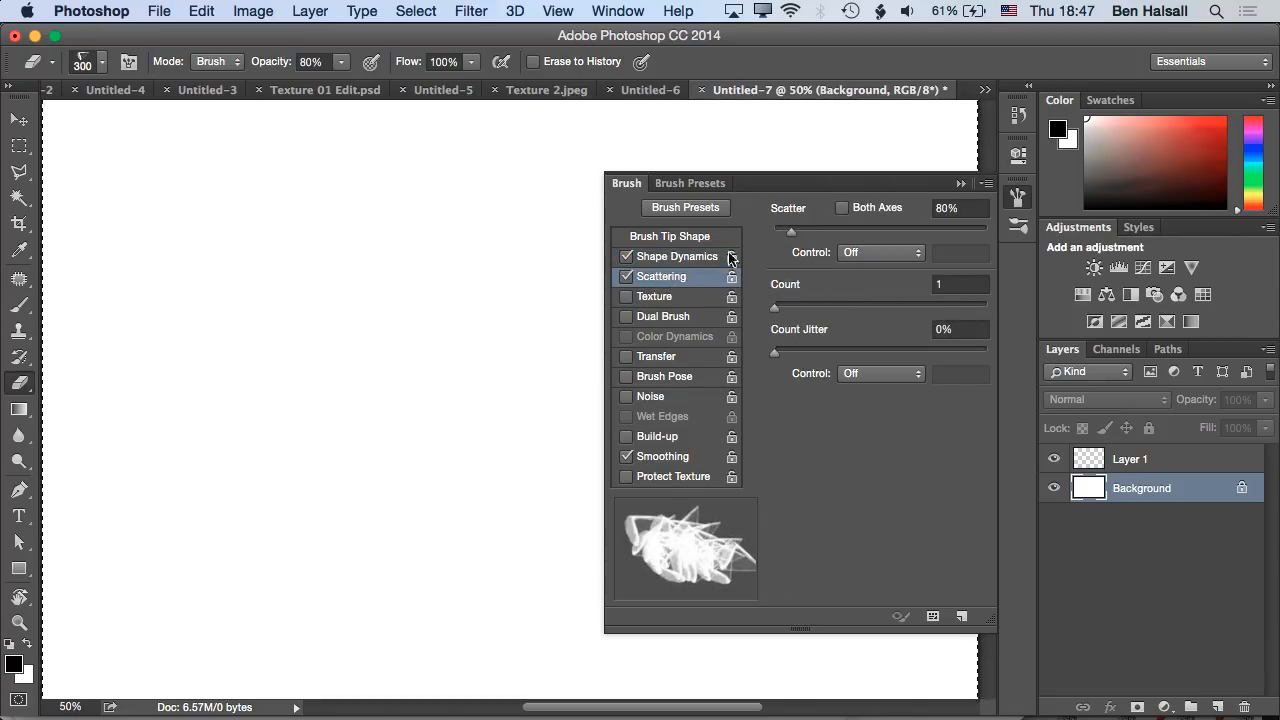
Set the size jitter control to Pen Pressure and close the brush settings
{"action": "left_click", "coordinate": [667, 258]}
{"action": "left_click", "coordinate": [875, 252]}
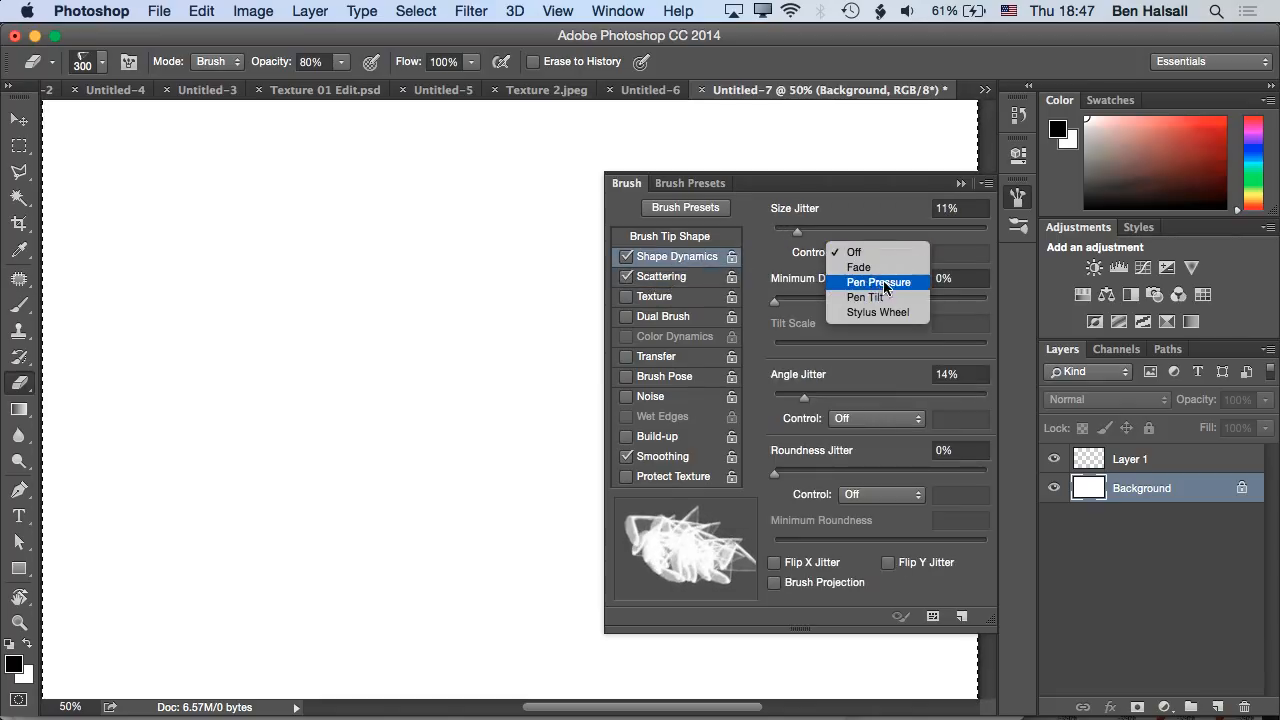
{"action": "left_click", "coordinate": [860, 282]}
{"action": "left_click", "coordinate": [959, 186]}
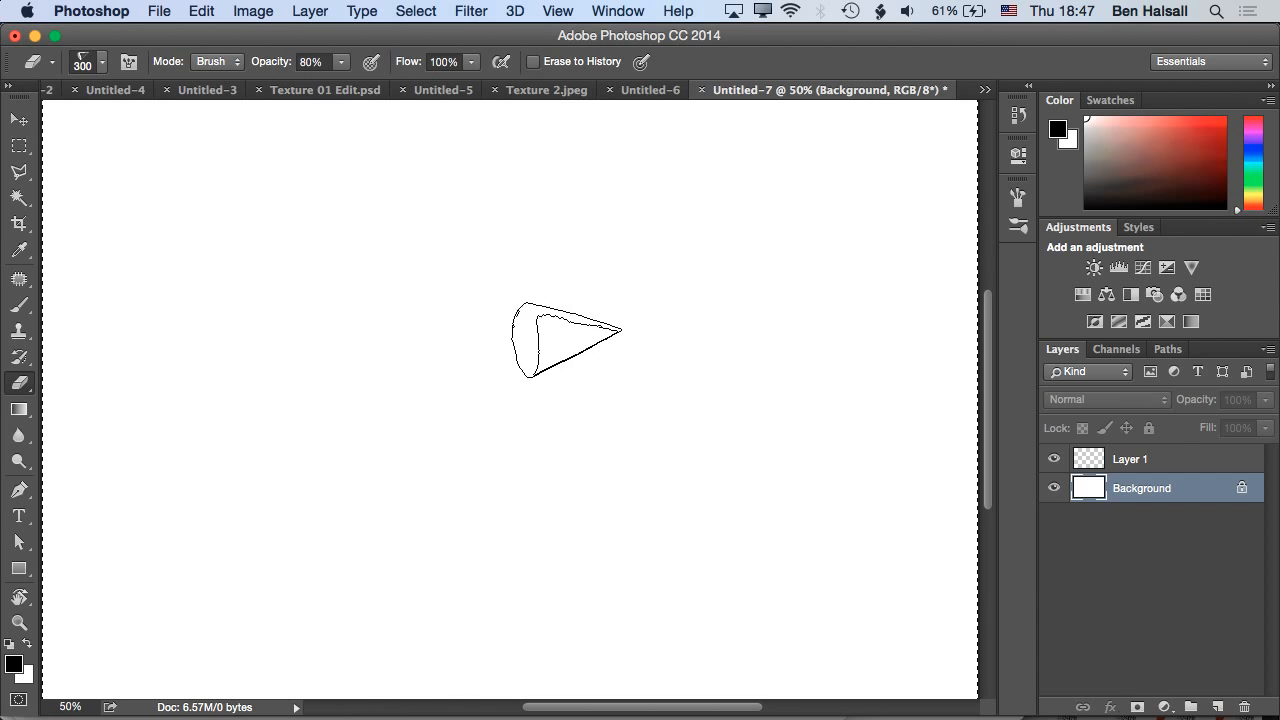
{"action": "left_click", "coordinate": [1142, 460]}
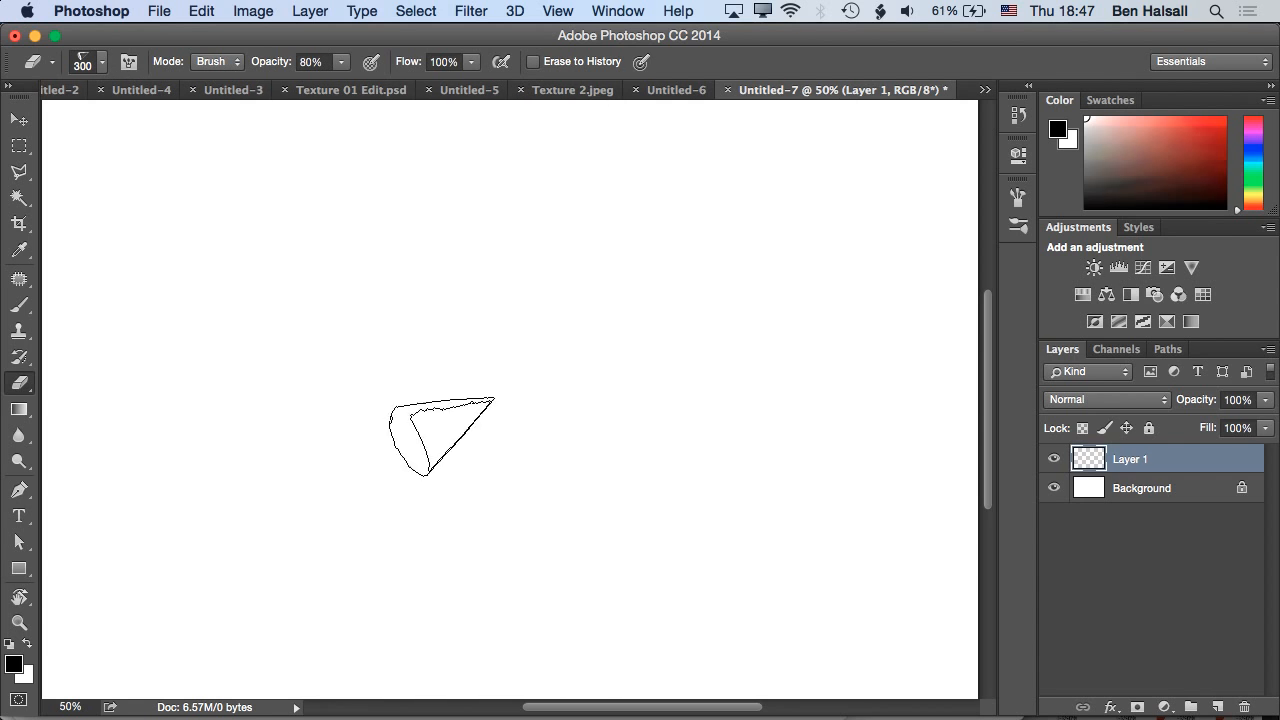
{"action": "left_click", "coordinate": [15, 663]}
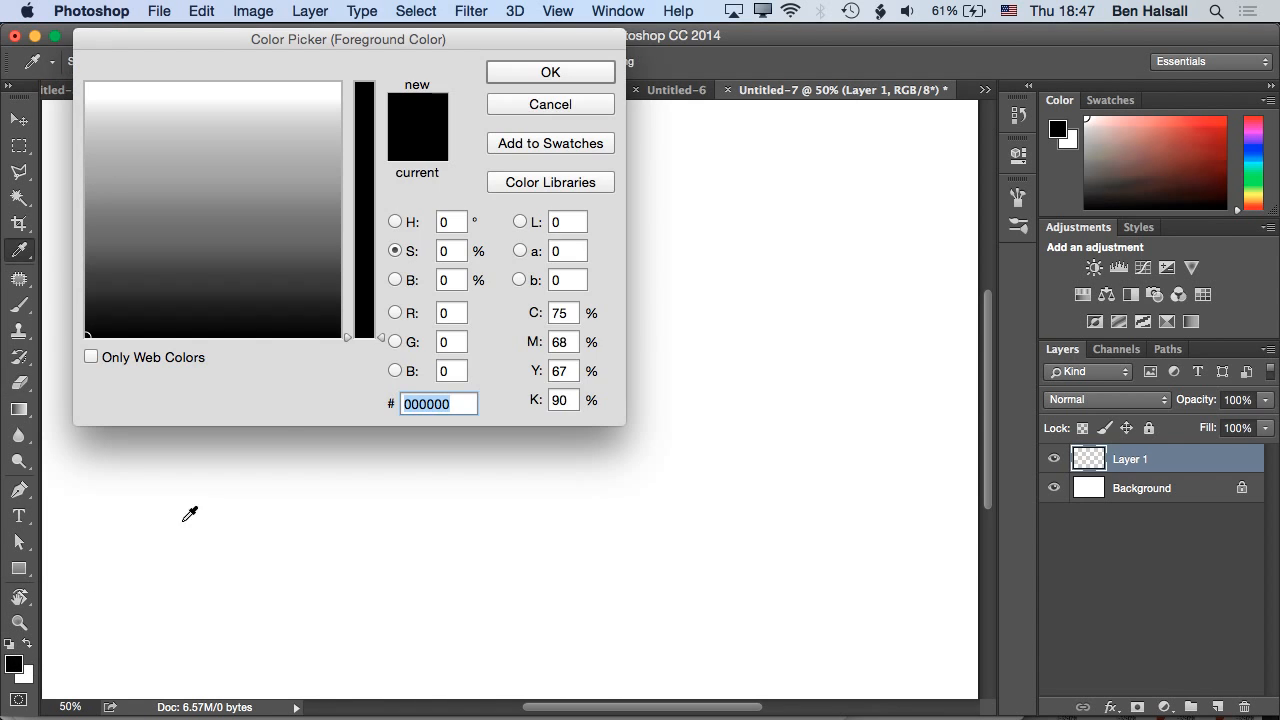
{"action": "left_click", "coordinate": [549, 73]}
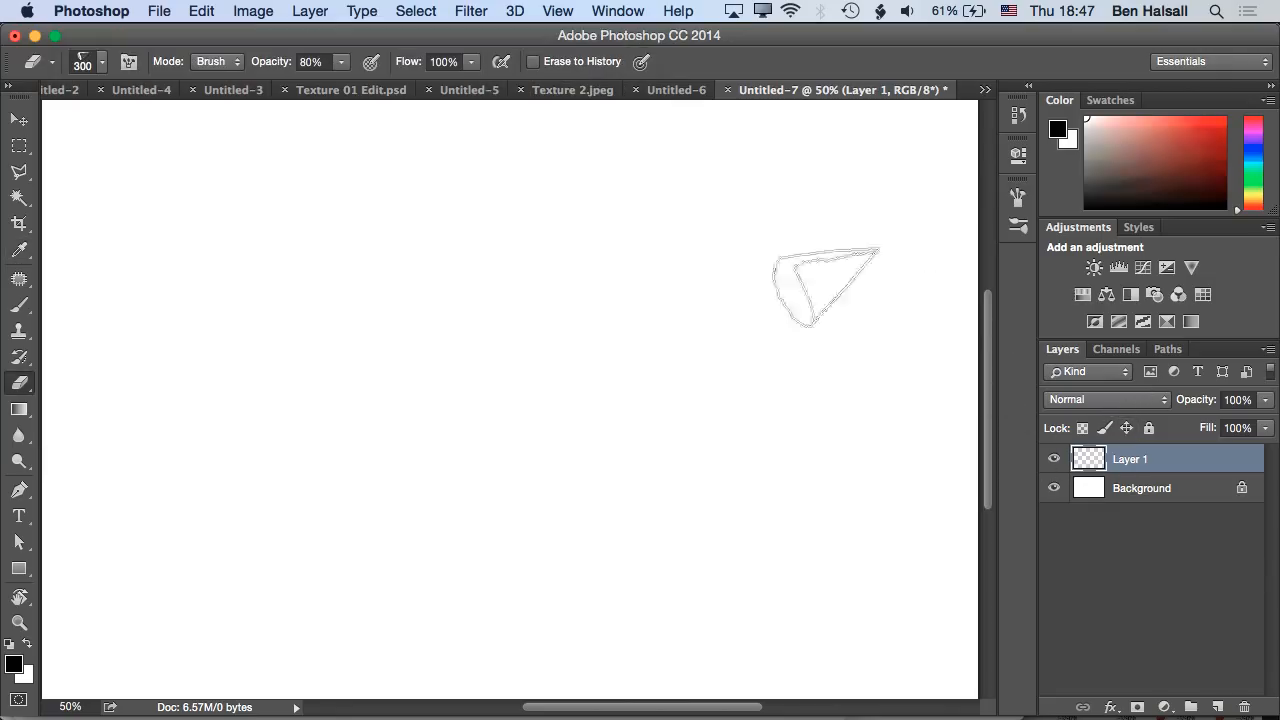
{"action": "key", "text": "super+minus"}
{"action": "key", "text": "super+minus"}
{"action": "key", "text": "super+minus"}
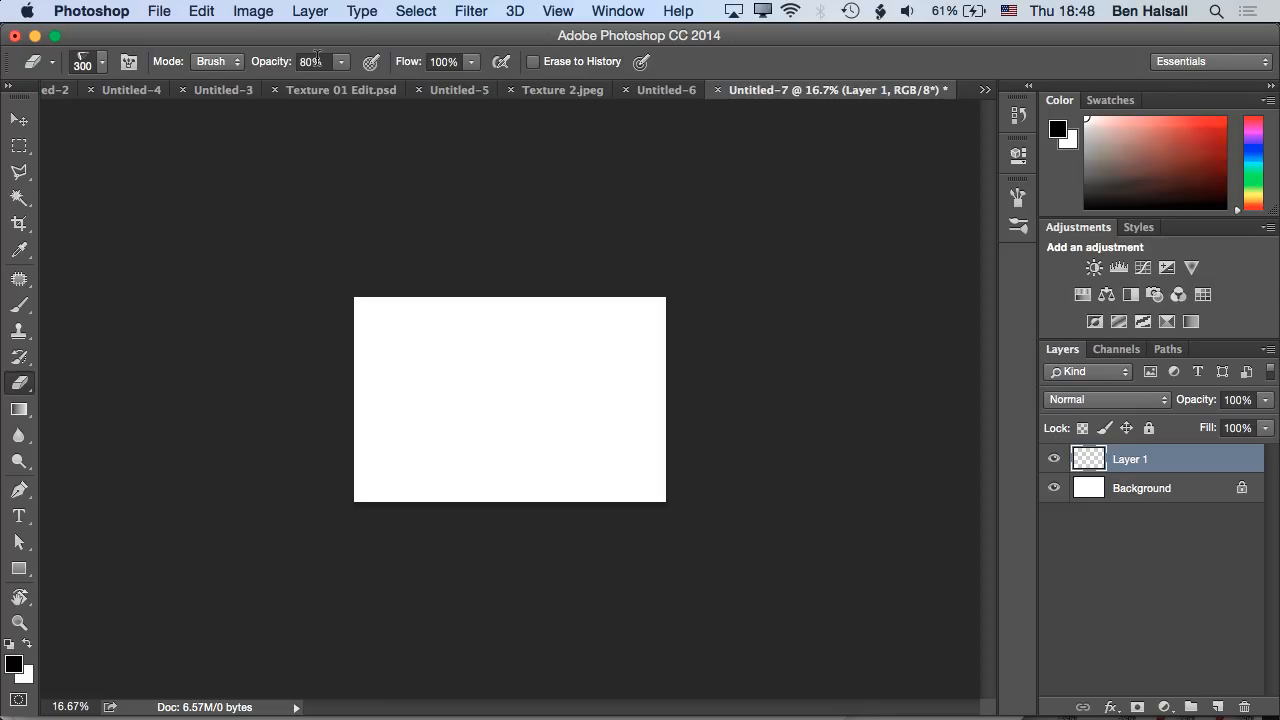
{"action": "left_click", "coordinate": [130, 62]}
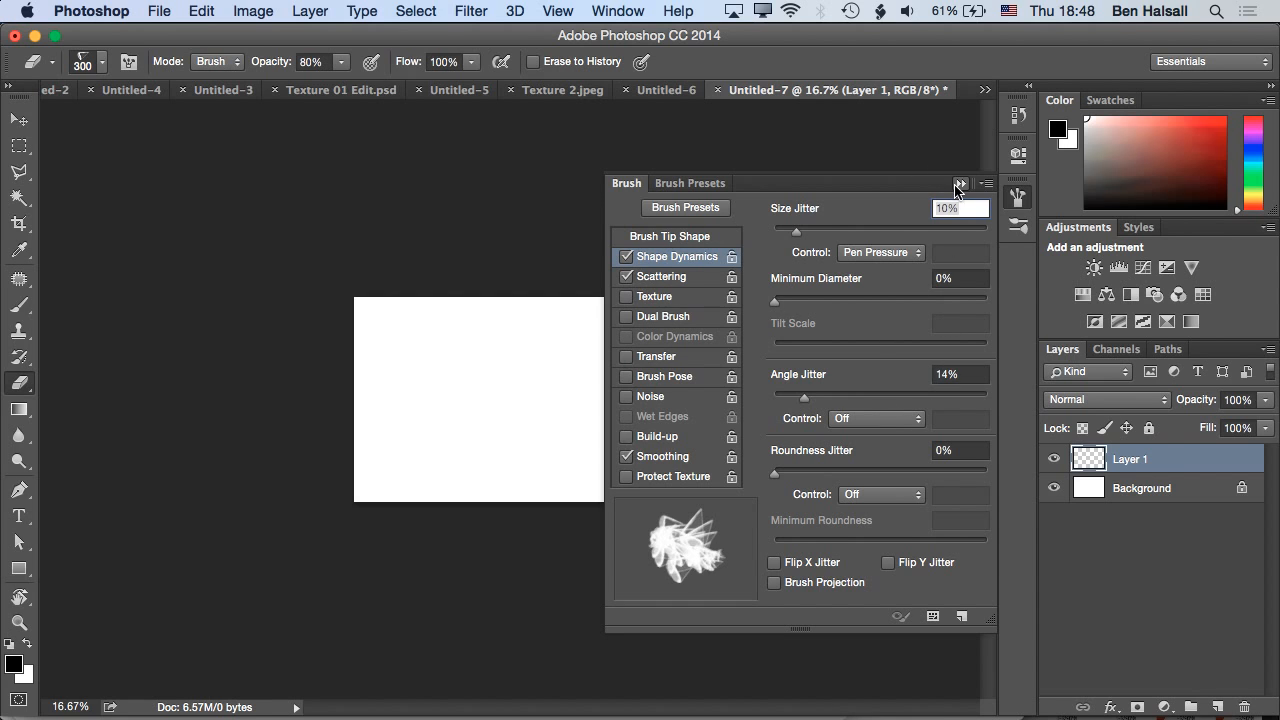
{"action": "left_click", "coordinate": [959, 185]}
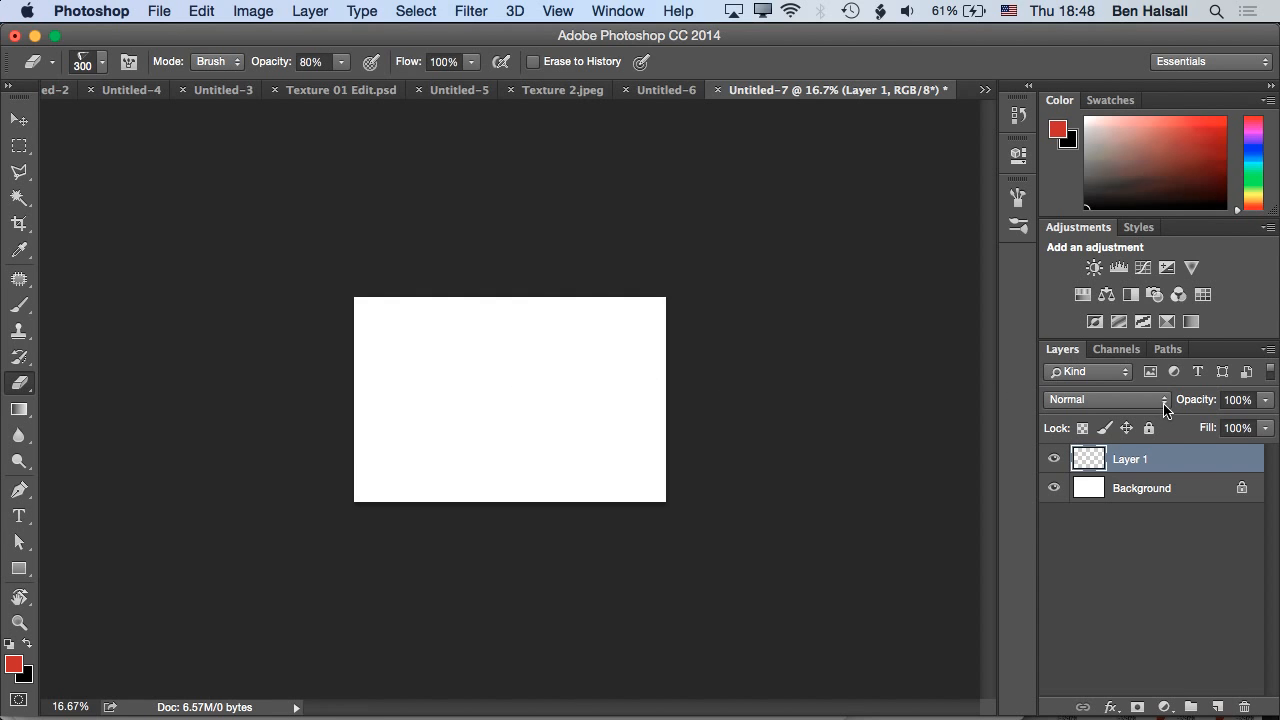
{"action": "left_click", "coordinate": [1178, 492]}
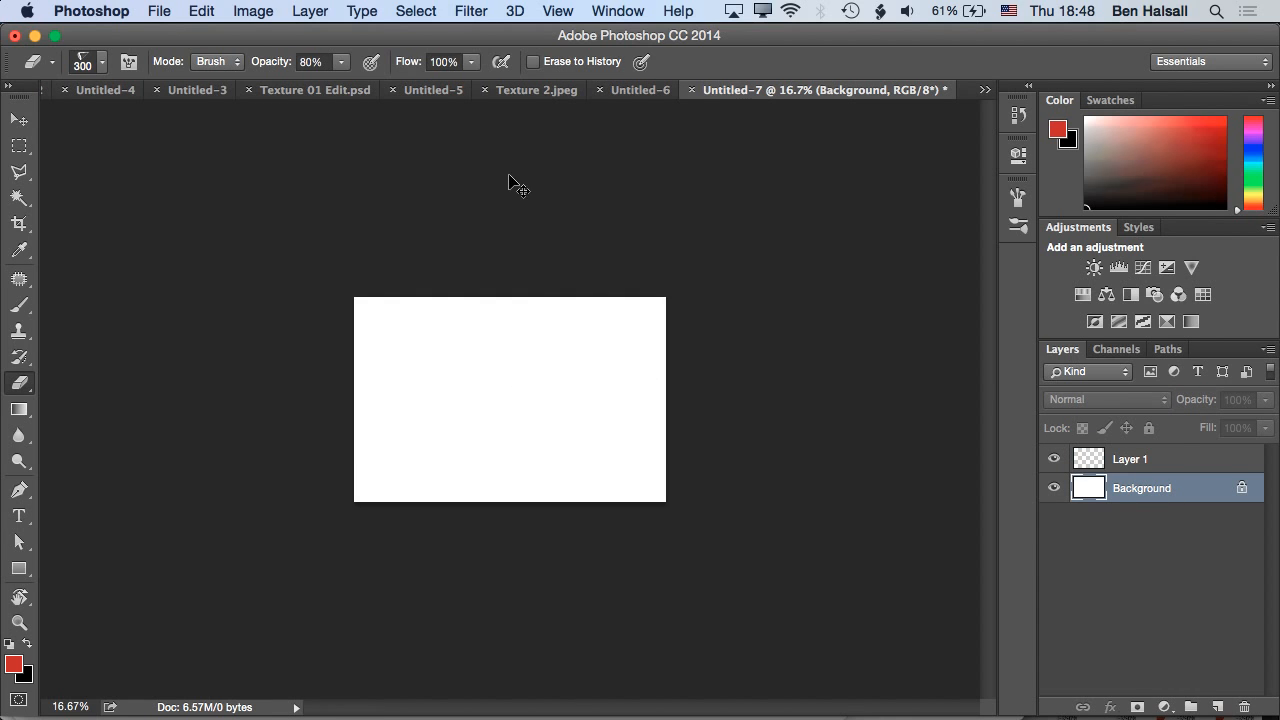
Create a new document and use the Eraser with the 300 px shaded cone tip at 80% opacity to lay overlapping black strokes across its Background
{"action": "key", "text": "ctrl+n"}
{"action": "key", "text": "Return"}
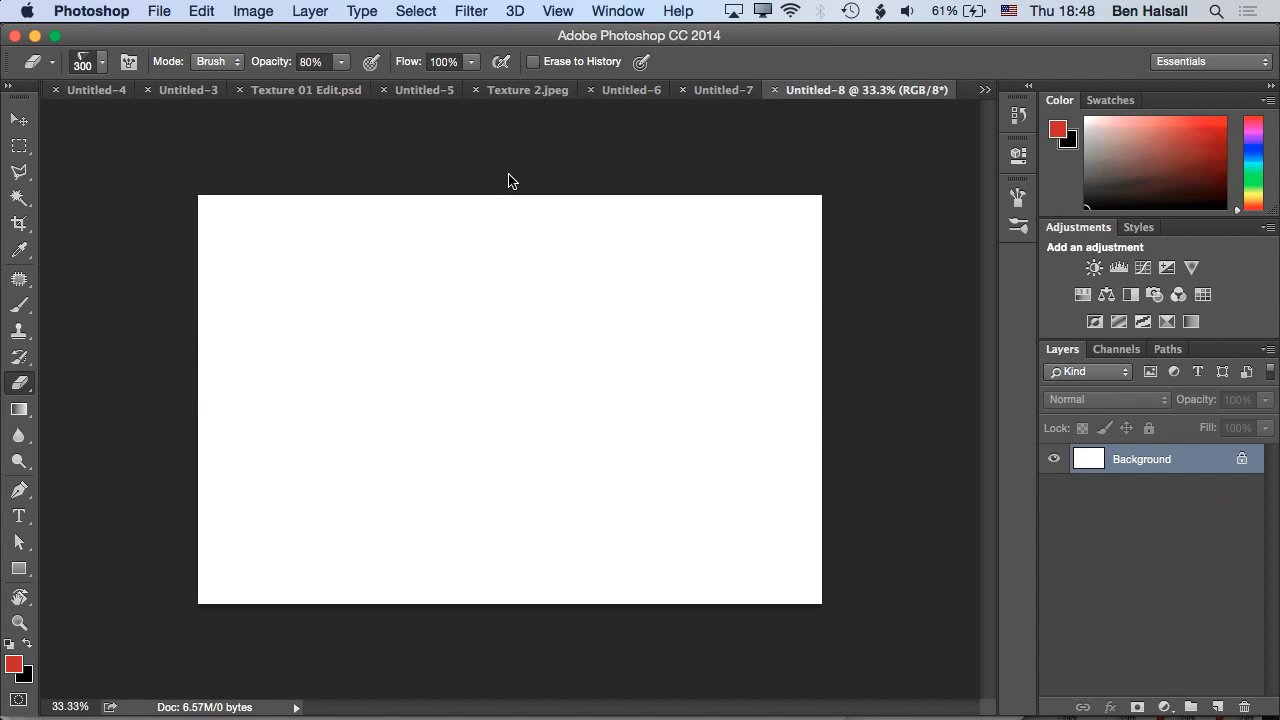
{"action": "left_click_drag", "start_coordinate": [310, 514], "coordinate": [548, 372]}
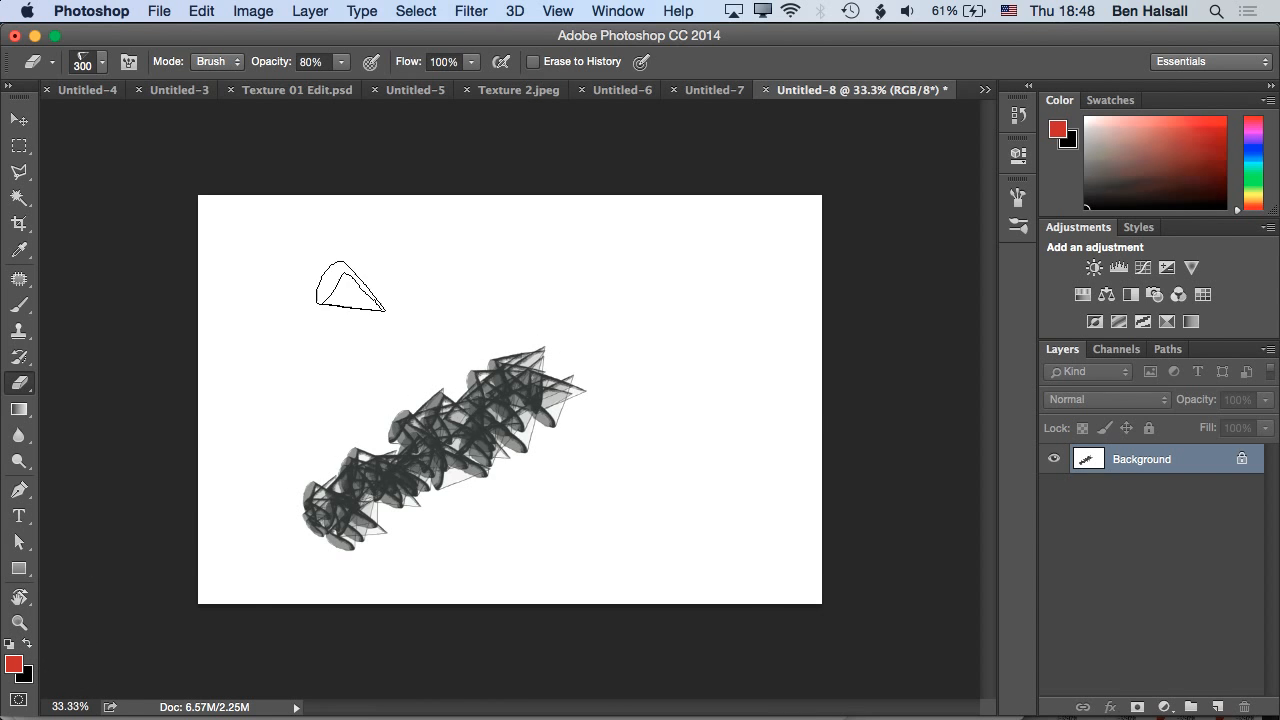
{"action": "left_click_drag", "start_coordinate": [298, 296], "coordinate": [614, 446]}
{"action": "left_click_drag", "start_coordinate": [690, 289], "coordinate": [430, 368]}
{"action": "left_click_drag", "start_coordinate": [498, 446], "coordinate": [366, 506]}
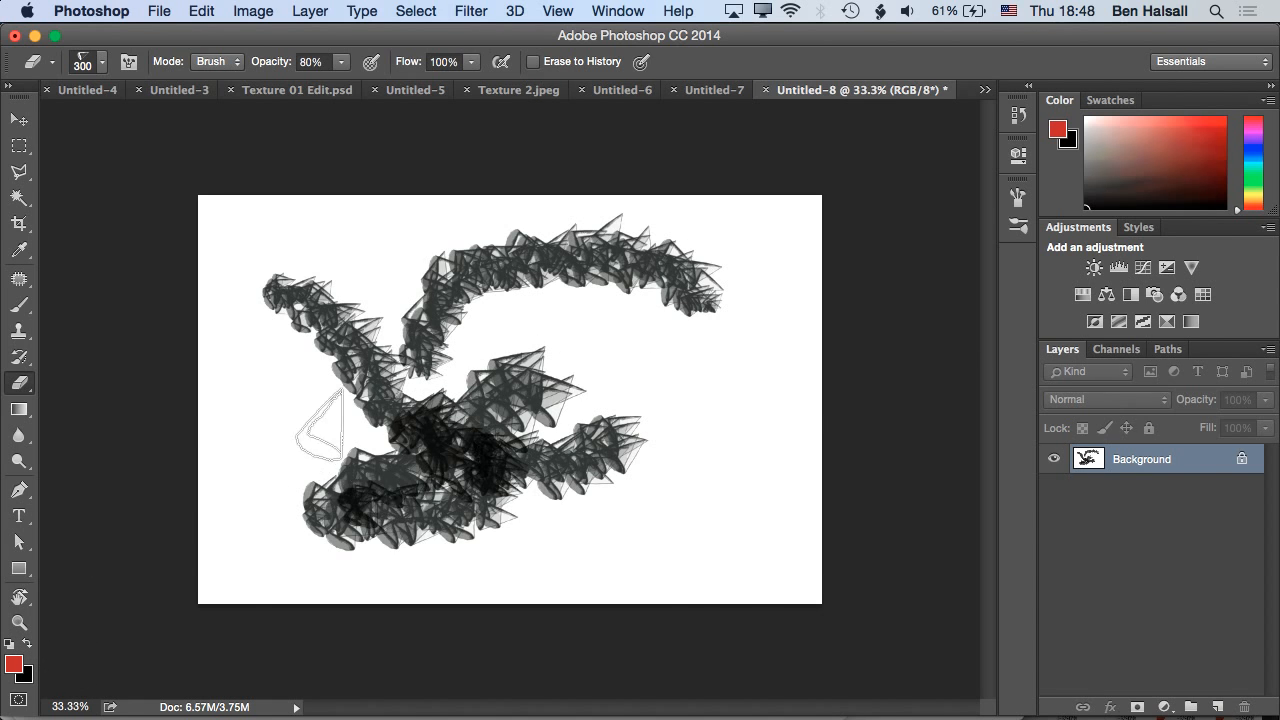
{"action": "key", "text": "super+1"}
{"action": "left_click_drag", "start_coordinate": [400, 245], "coordinate": [640, 313]}
{"action": "left_click_drag", "start_coordinate": [770, 260], "coordinate": [790, 425]}
{"action": "left_click_drag", "start_coordinate": [690, 256], "coordinate": [600, 262]}
{"action": "mouse_move", "coordinate": [560, 333]}
{"action": "left_mouse_down"}
{"action": "mouse_move", "coordinate": [605, 336]}
{"action": "mouse_move", "coordinate": [766, 209]}
{"action": "left_mouse_up"}
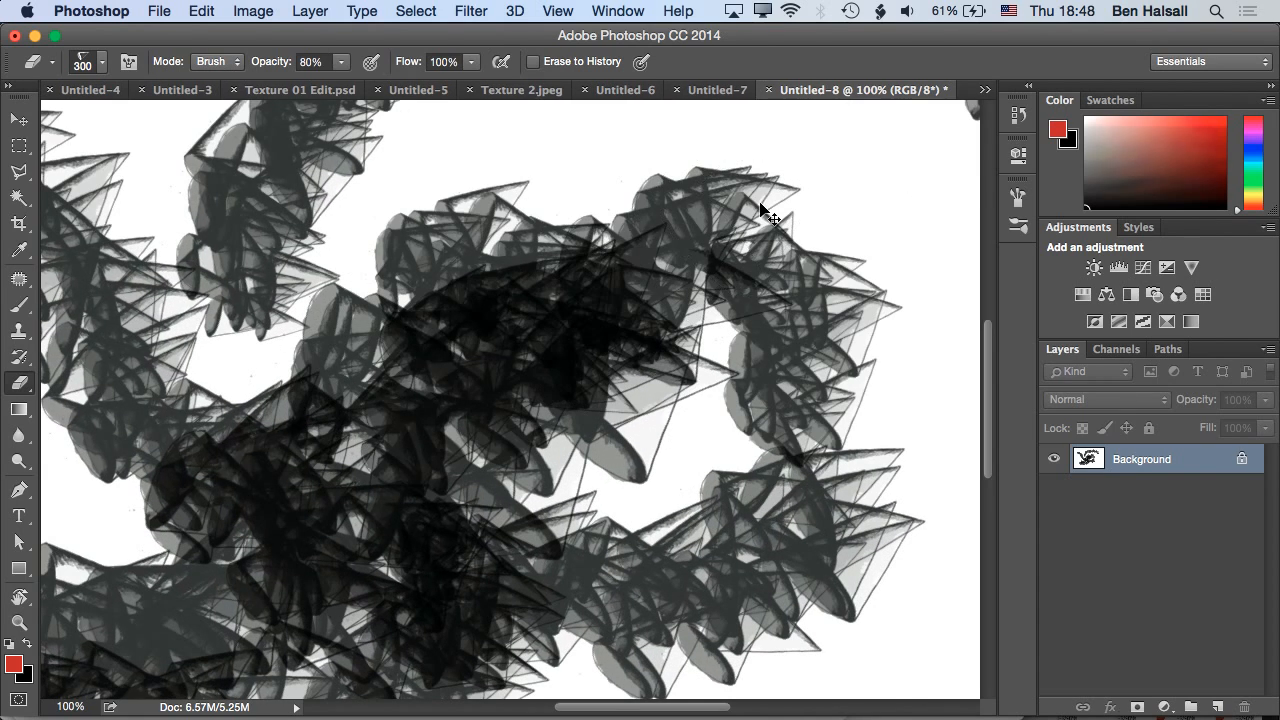
Add a new empty layer above the Background of the new document
{"action": "key", "text": "super+minus"}
{"action": "key", "text": "super+minus"}
{"action": "key", "text": "super+minus"}
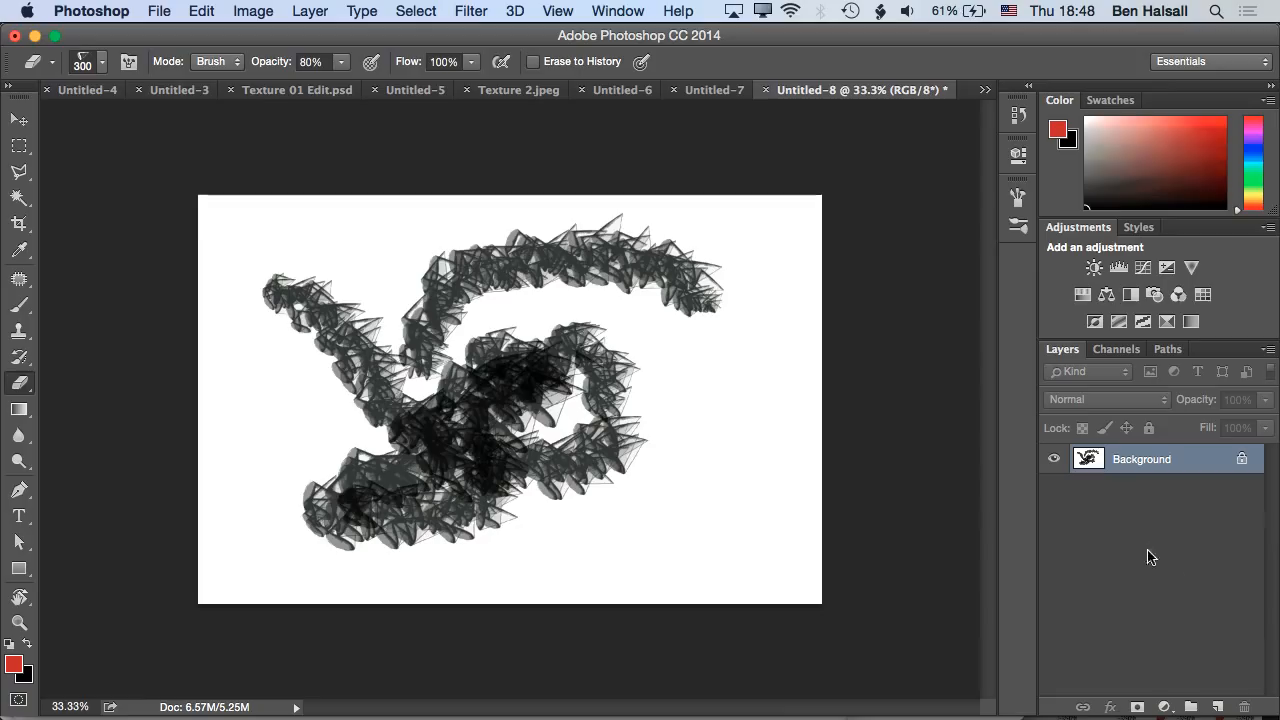
{"action": "left_click", "coordinate": [1217, 706]}
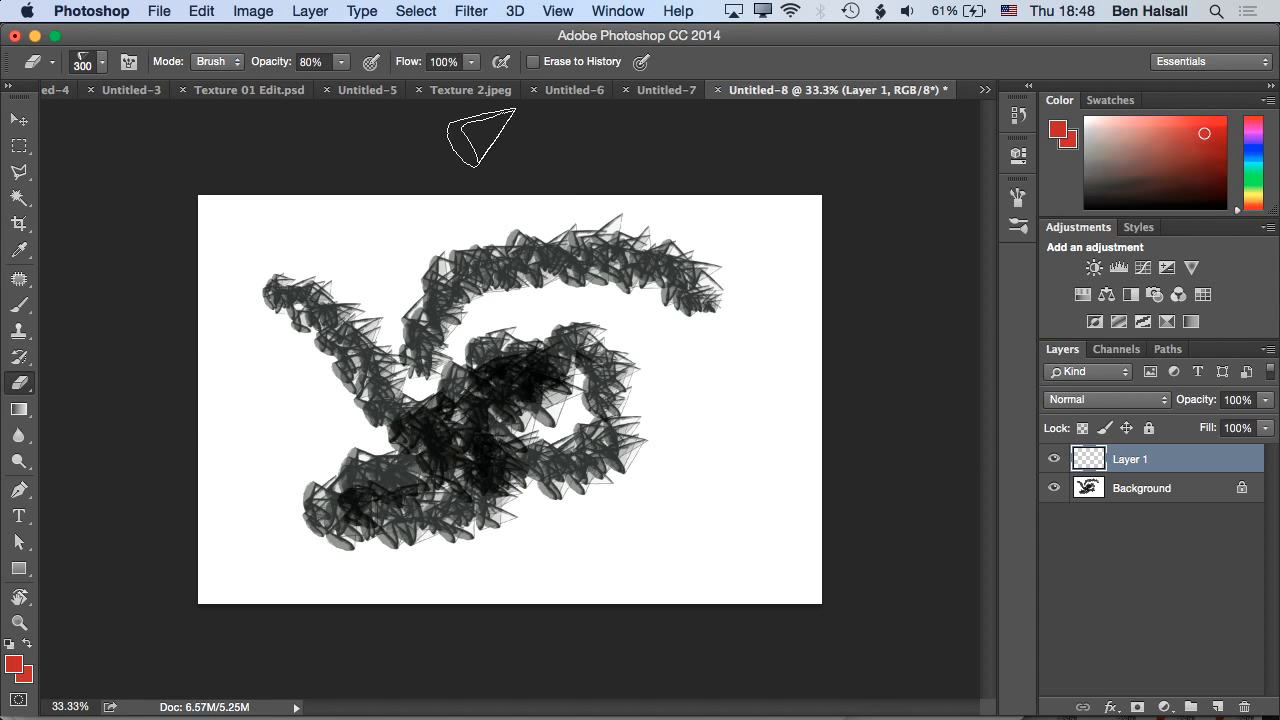
{"action": "left_click", "coordinate": [128, 61]}
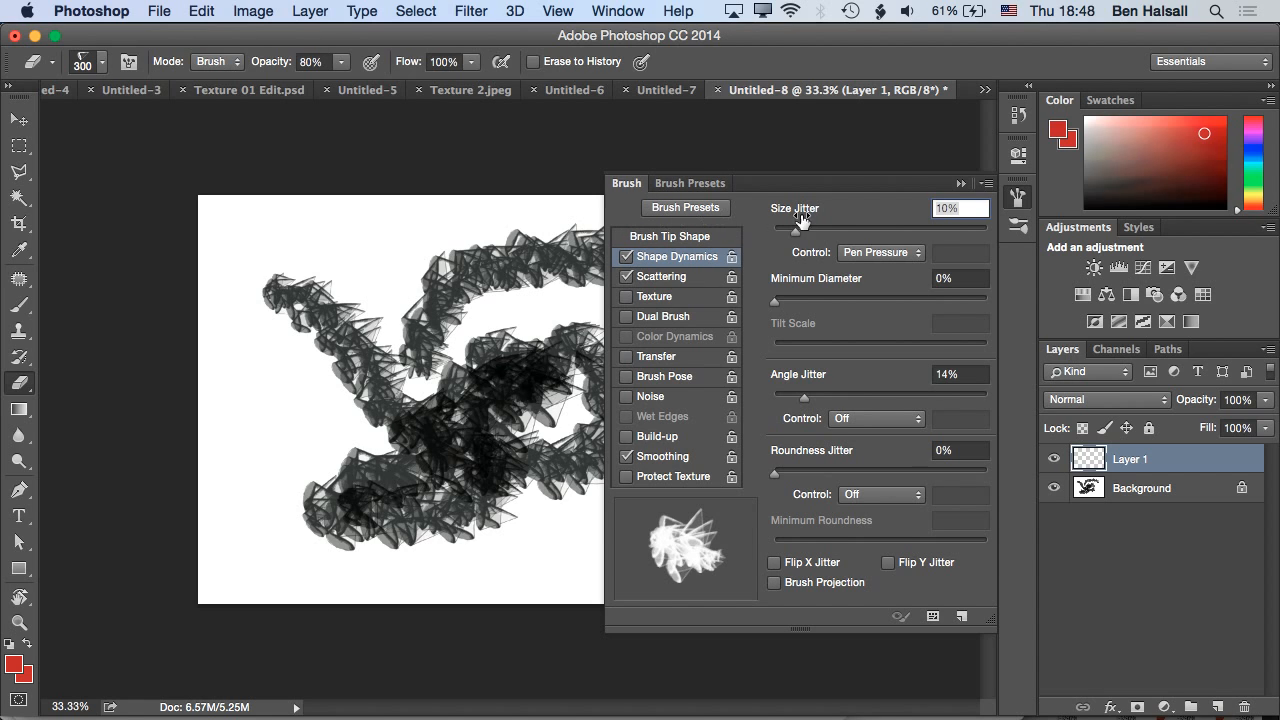
{"action": "left_click", "coordinate": [960, 184]}
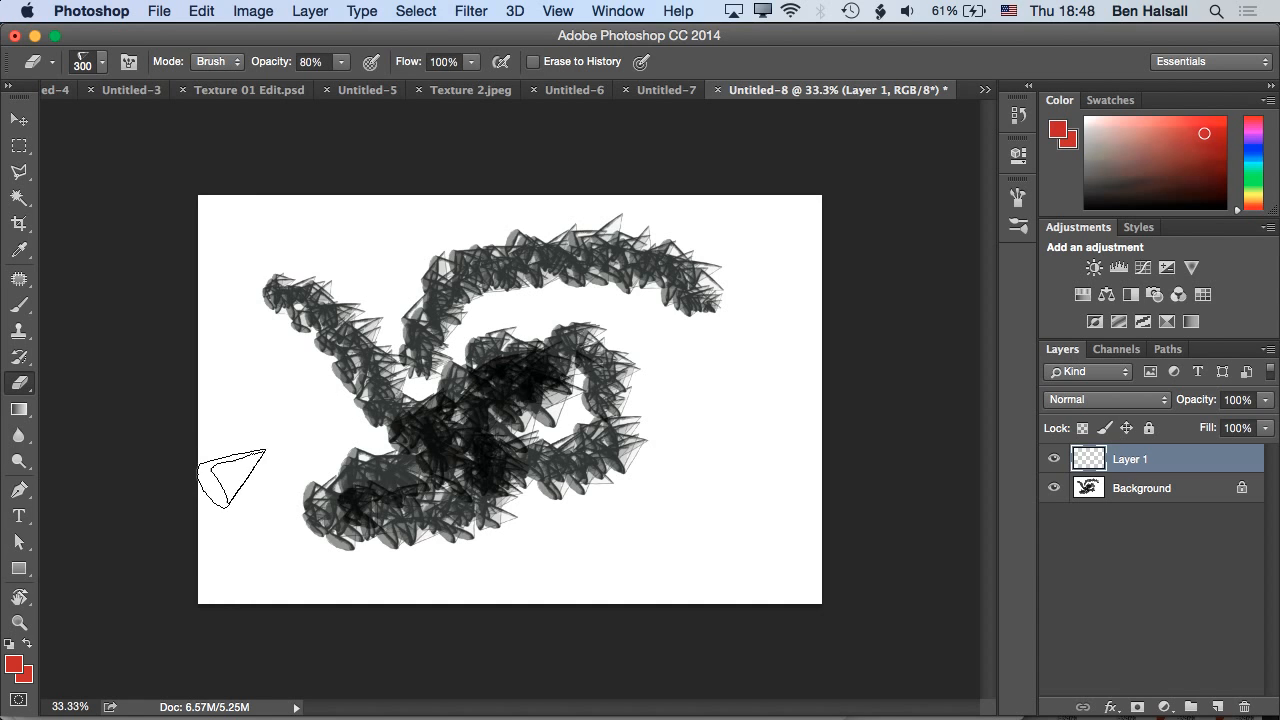
Switch to the Brush tool with the shaded cone tip at 250 px and paint two curved red test strokes
{"action": "key", "text": "b"}
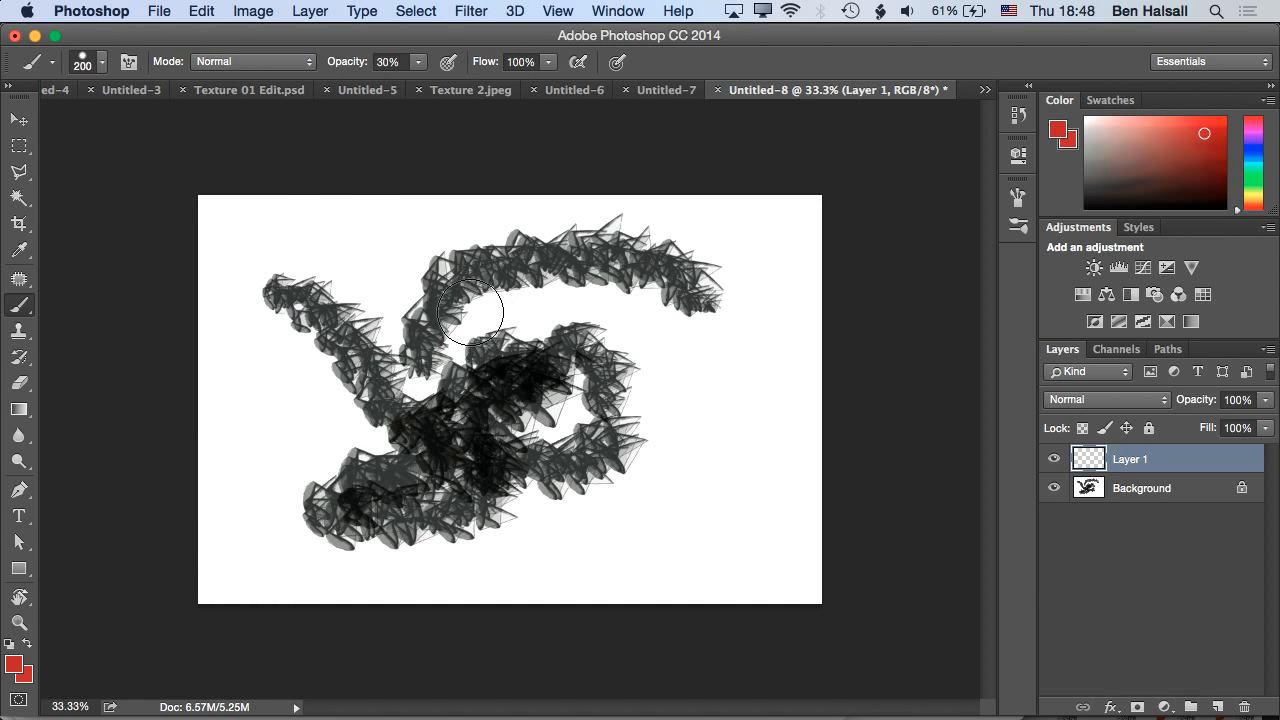
{"action": "left_click", "coordinate": [104, 64]}
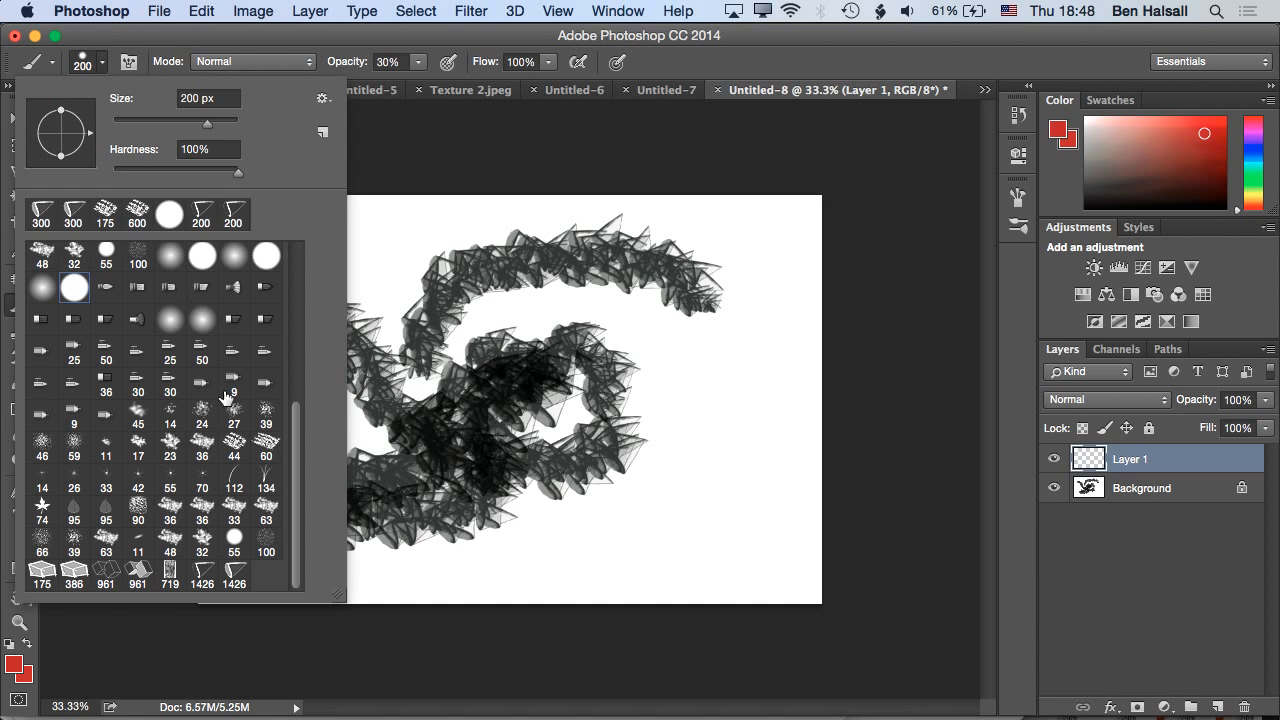
{"action": "double_click", "coordinate": [234, 573]}
{"action": "key", "text": "bracketleft"}
{"action": "key", "text": "bracketleft"}
{"action": "key", "text": "bracketleft"}
{"action": "key", "text": "bracketleft"}
{"action": "key", "text": "bracketleft"}
{"action": "key", "text": "bracketleft"}
{"action": "key", "text": "bracketleft"}
{"action": "key", "text": "bracketleft"}
{"action": "key", "text": "bracketleft"}
{"action": "key", "text": "bracketleft"}
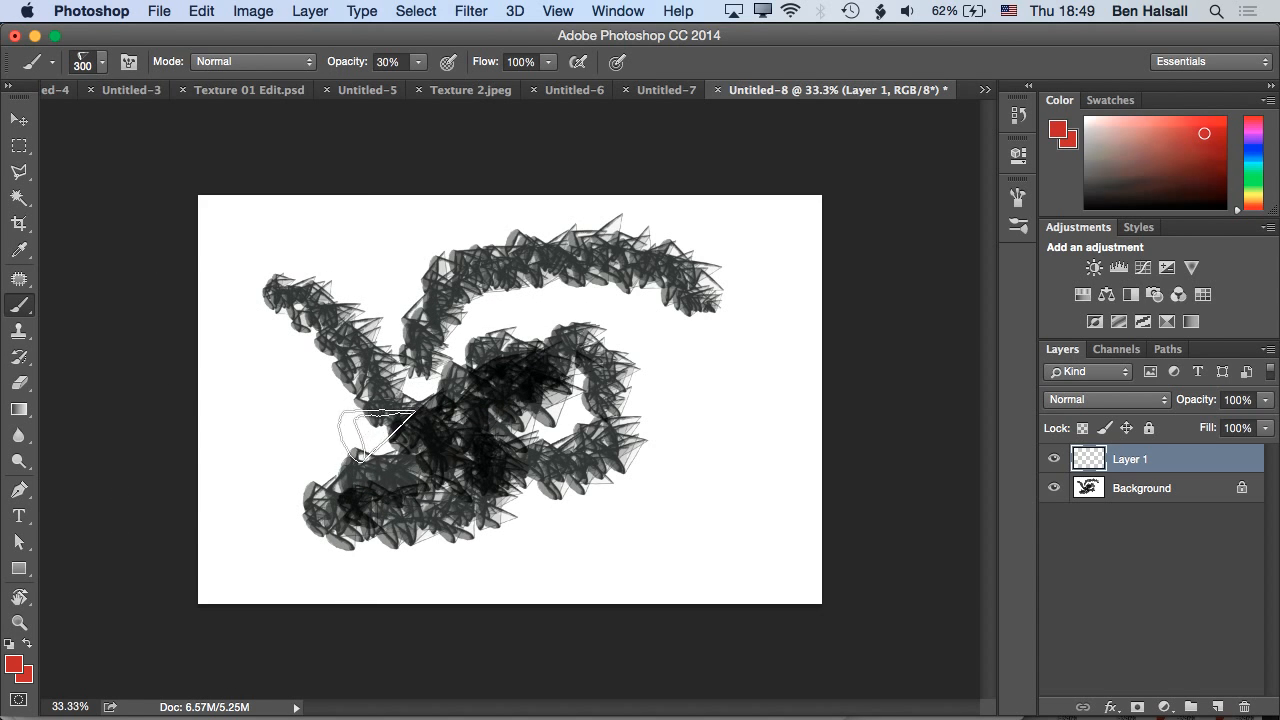
{"action": "key", "text": "bracketleft"}
{"action": "mouse_move", "coordinate": [275, 515]}
{"action": "left_mouse_down"}
{"action": "mouse_move", "coordinate": [360, 495]}
{"action": "mouse_move", "coordinate": [530, 368]}
{"action": "left_mouse_up"}
{"action": "mouse_move", "coordinate": [258, 372]}
{"action": "left_mouse_down"}
{"action": "mouse_move", "coordinate": [338, 313]}
{"action": "mouse_move", "coordinate": [590, 327]}
{"action": "left_mouse_up"}
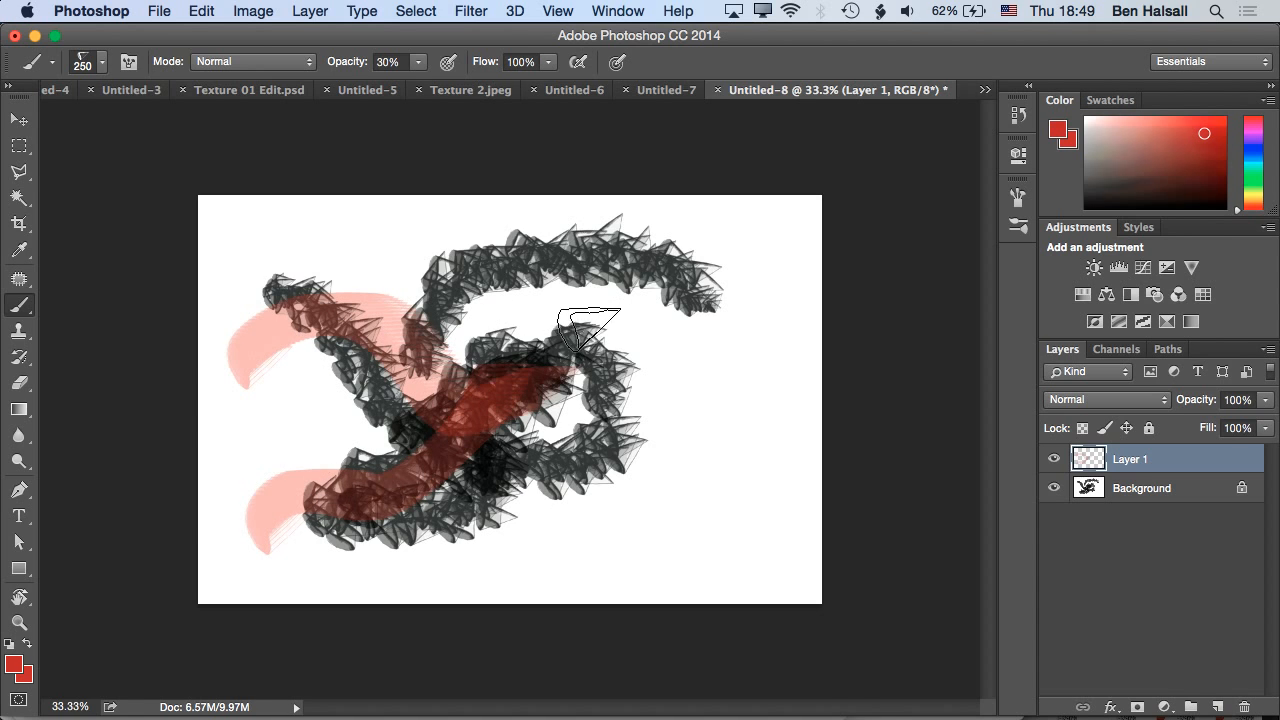
Enable Shape Dynamics for the cone brush with 15% size jitter controlled by Fade
{"action": "left_click", "coordinate": [127, 62]}
{"action": "left_click", "coordinate": [626, 257]}
{"action": "left_click", "coordinate": [654, 259]}
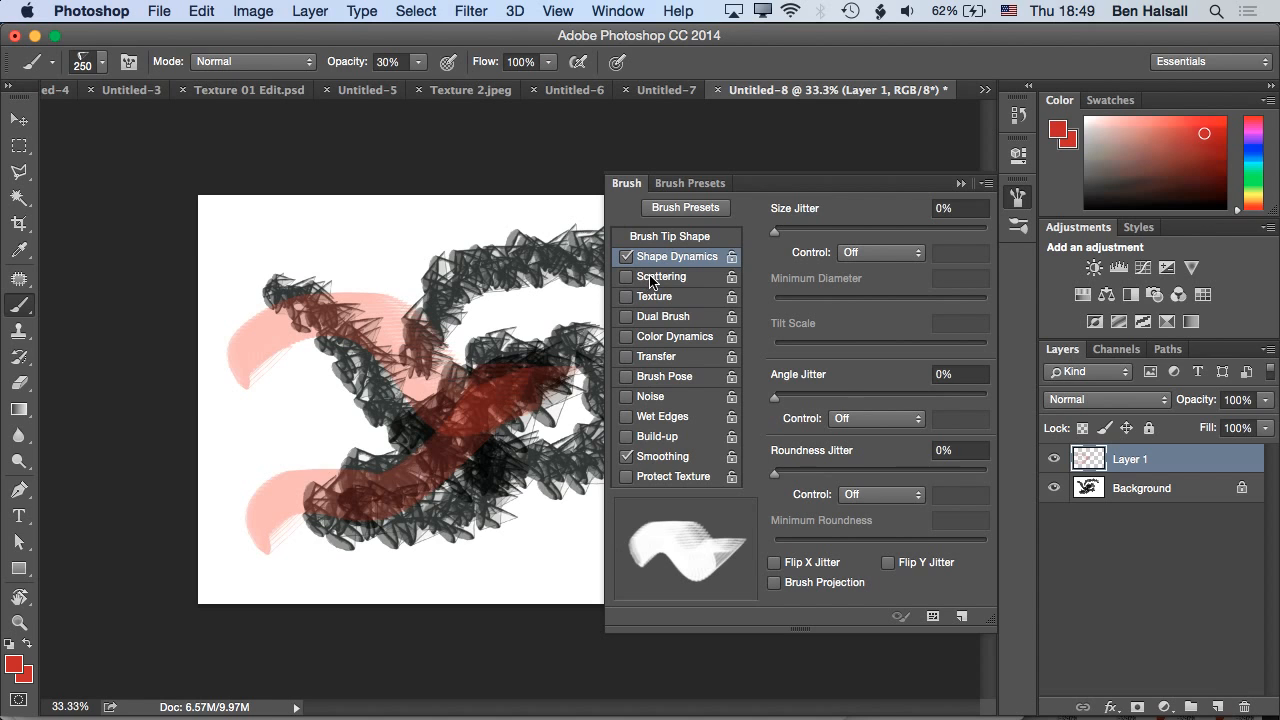
{"action": "left_click", "coordinate": [807, 231]}
{"action": "left_click", "coordinate": [870, 253]}
{"action": "left_click", "coordinate": [850, 266]}
Enable Scattering for the cone brush and set the scatter to 164%
{"action": "left_click", "coordinate": [655, 280]}
{"action": "left_click", "coordinate": [870, 252]}
{"action": "left_click", "coordinate": [848, 250]}
{"action": "left_click_drag", "start_coordinate": [775, 231], "coordinate": [808, 236]}
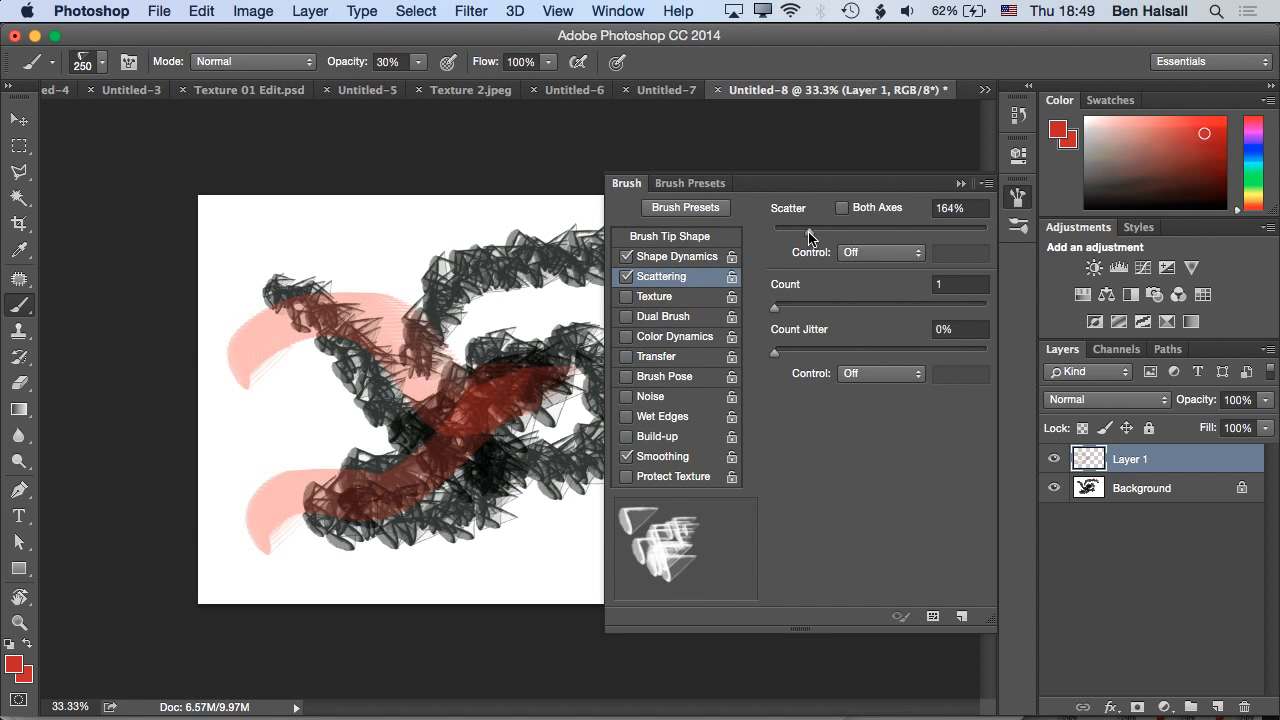
Set the Shape Dynamics minimum diameter to 3% and angle jitter to 14%, and close the brush settings
{"action": "left_click", "coordinate": [668, 258]}
{"action": "left_click", "coordinate": [804, 298]}
{"action": "left_click_drag", "start_coordinate": [805, 298], "coordinate": [781, 298]}
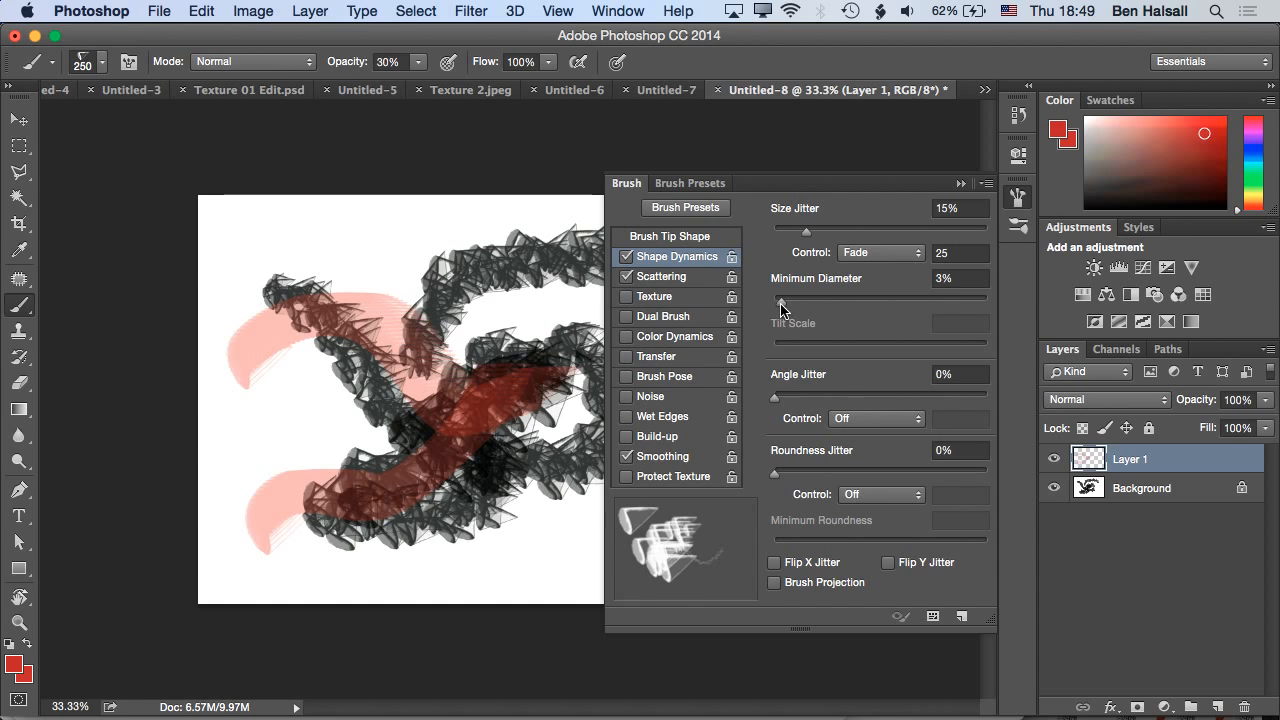
{"action": "left_click_drag", "start_coordinate": [786, 396], "coordinate": [804, 403]}
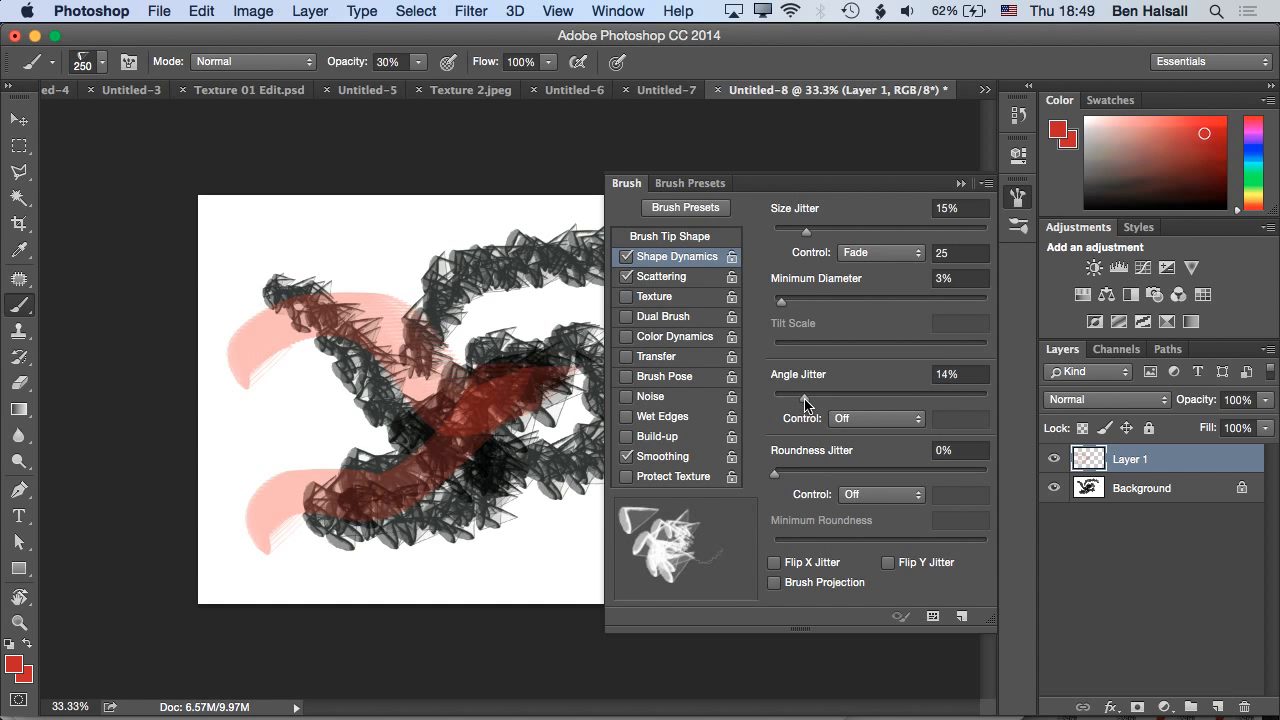
{"action": "left_click", "coordinate": [680, 280]}
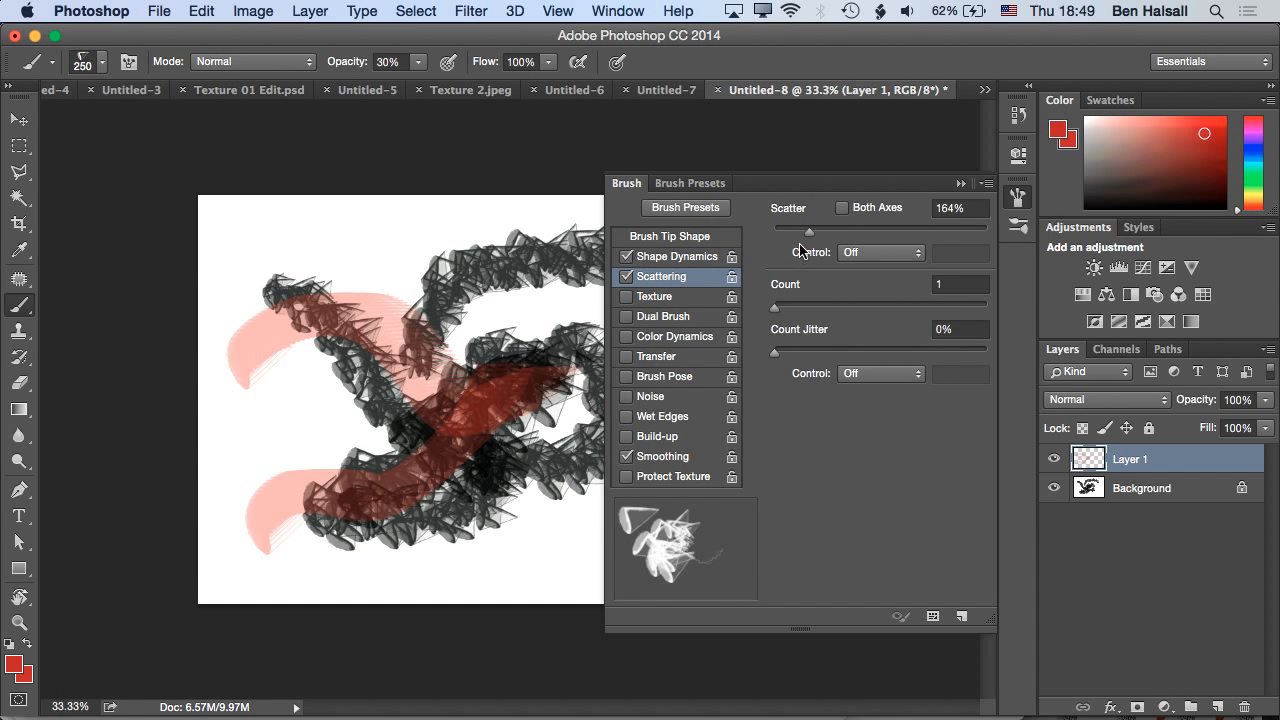
{"action": "left_click", "coordinate": [958, 186]}
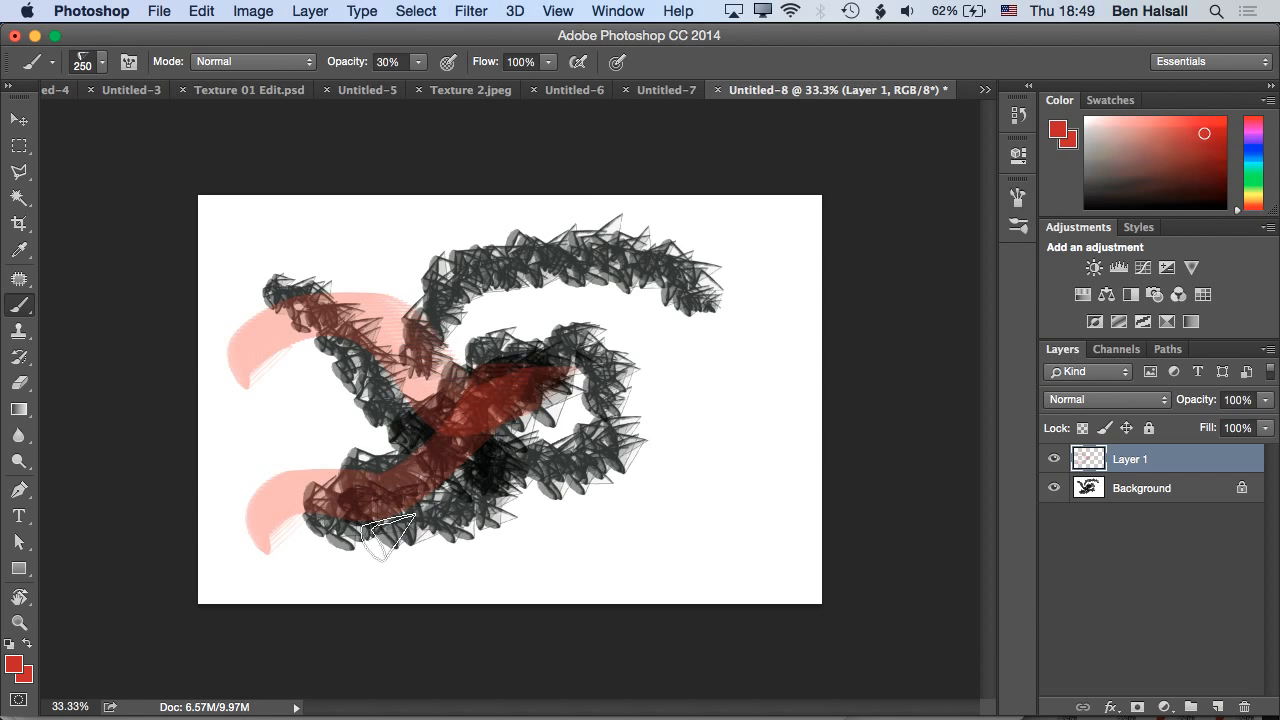
Clear the red test strokes from Layer 1 and paint new scattered red cone strokes across the canvas
{"action": "key", "text": "super+a"}
{"action": "key", "text": "BackSpace"}
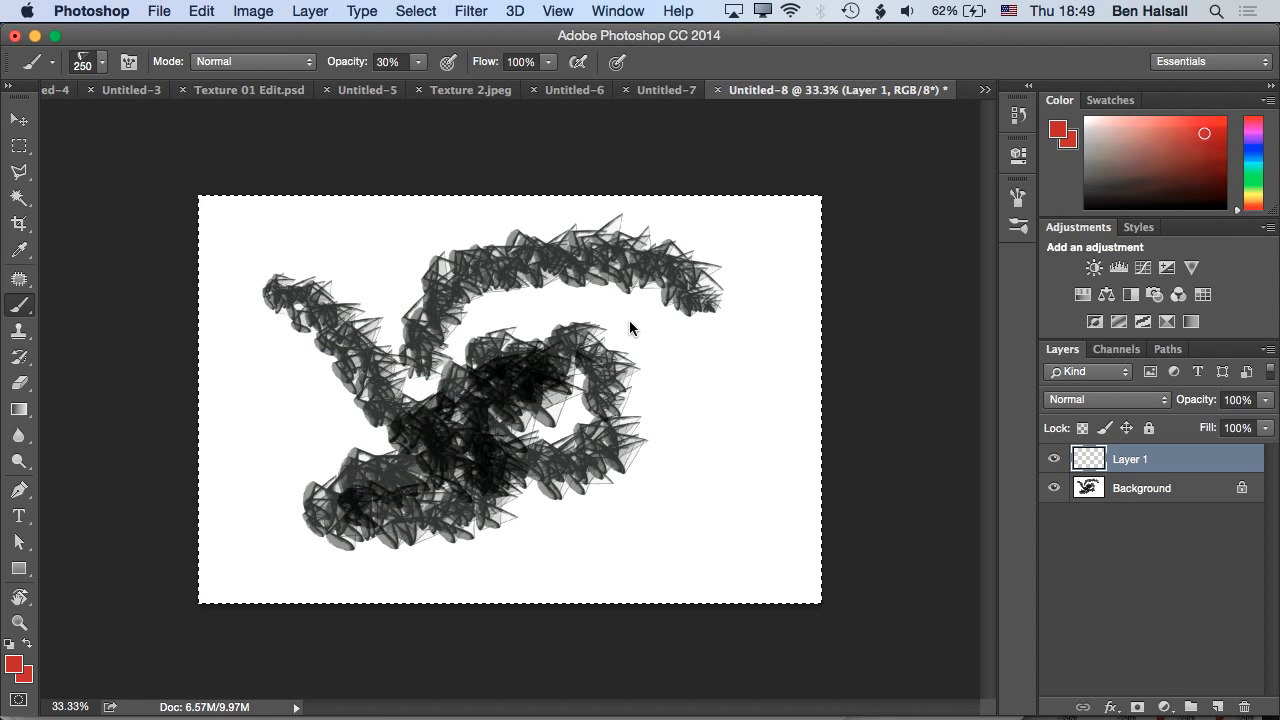
{"action": "key", "text": "super+d"}
{"action": "mouse_move", "coordinate": [286, 514]}
{"action": "left_mouse_down"}
{"action": "mouse_move", "coordinate": [271, 506]}
{"action": "mouse_move", "coordinate": [220, 540]}
{"action": "left_mouse_up"}
{"action": "mouse_move", "coordinate": [380, 350]}
{"action": "left_mouse_down"}
{"action": "mouse_move", "coordinate": [400, 310]}
{"action": "mouse_move", "coordinate": [470, 305]}
{"action": "mouse_move", "coordinate": [590, 440]}
{"action": "mouse_move", "coordinate": [665, 350]}
{"action": "mouse_move", "coordinate": [650, 260]}
{"action": "mouse_move", "coordinate": [540, 340]}
{"action": "mouse_move", "coordinate": [455, 455]}
{"action": "mouse_move", "coordinate": [405, 305]}
{"action": "mouse_move", "coordinate": [553, 292]}
{"action": "left_mouse_up"}
Reset the colours to black and white and reduce the cone brush to 70 px
{"action": "key", "text": "super+1"}
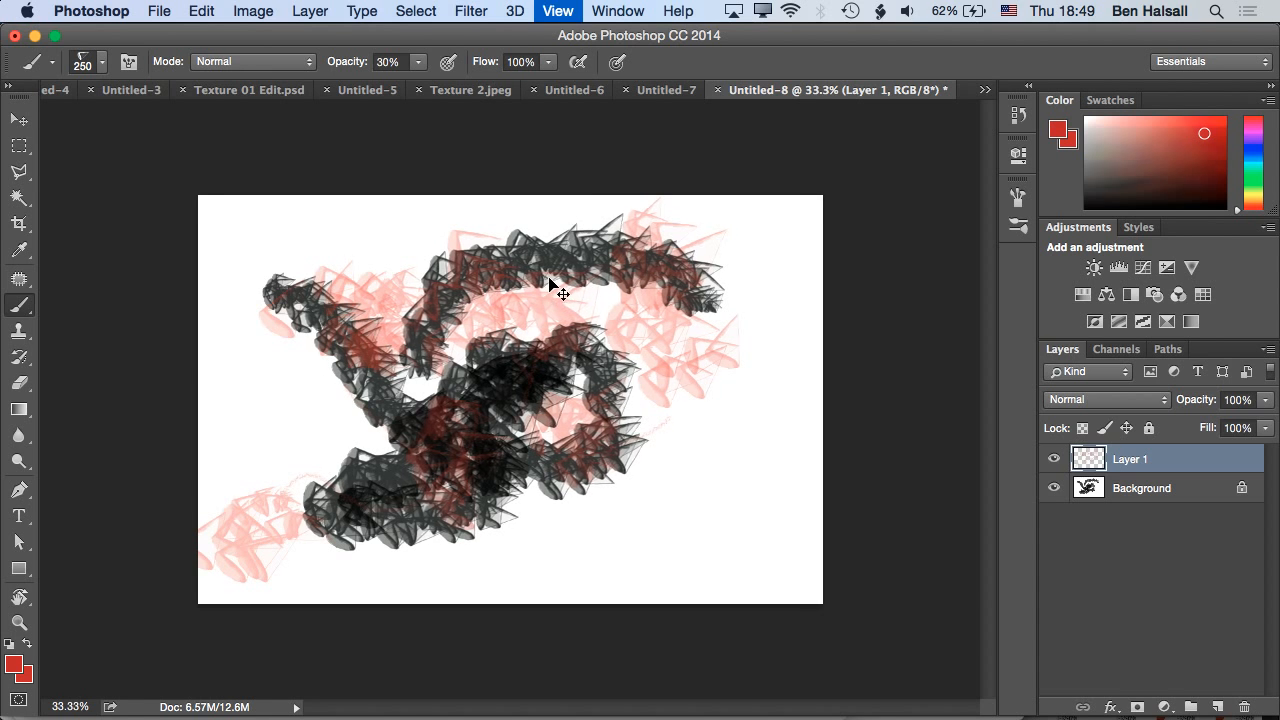
{"action": "key", "text": "bracketleft"}
{"action": "key", "text": "bracketleft"}
{"action": "key", "text": "bracketleft"}
{"action": "key", "text": "bracketleft"}
{"action": "key", "text": "bracketleft"}
{"action": "key", "text": "bracketleft"}
{"action": "key", "text": "bracketleft"}
{"action": "key", "text": "bracketleft"}
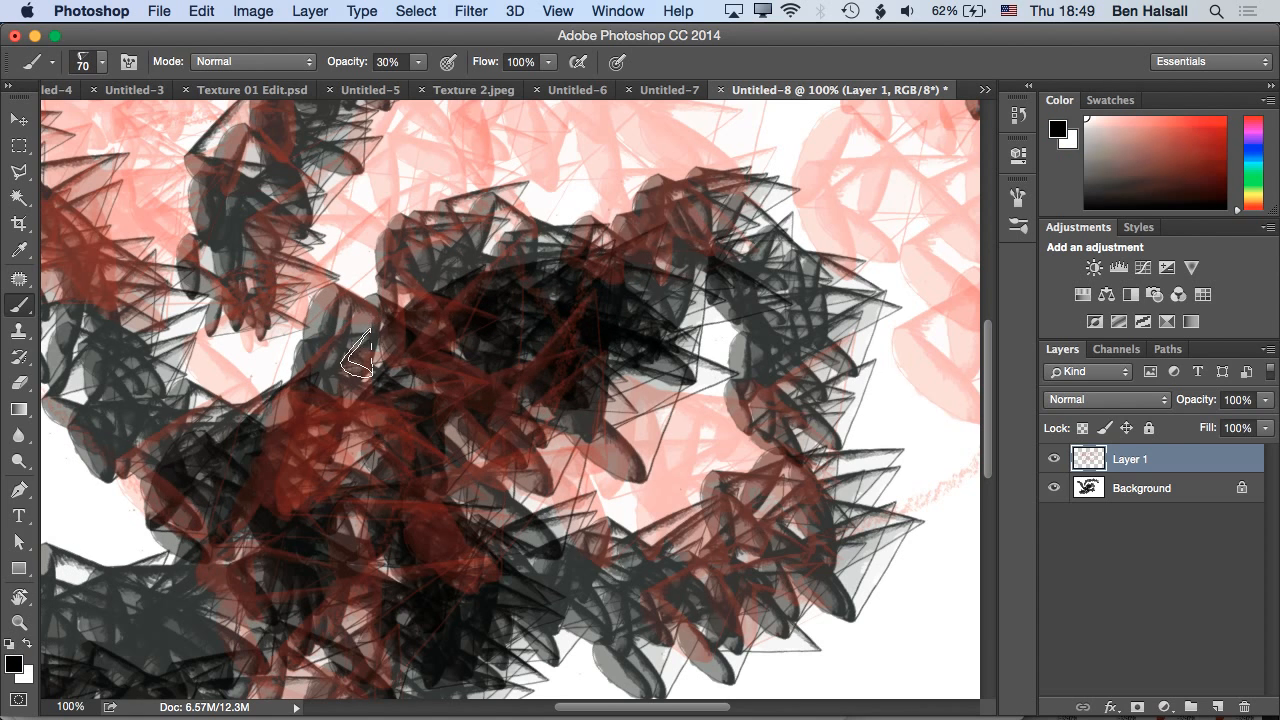
Make white the foreground colour, raise the brush opacity to 80% and paint small white clusters over the dark central strokes
{"action": "key", "text": "x"}
{"action": "left_click_drag", "start_coordinate": [325, 446], "coordinate": [420, 365]}
{"action": "mouse_move", "coordinate": [452, 495]}
{"action": "left_mouse_down"}
{"action": "mouse_move", "coordinate": [407, 395]}
{"action": "mouse_move", "coordinate": [460, 295]}
{"action": "left_mouse_up"}
{"action": "left_click_drag", "start_coordinate": [312, 450], "coordinate": [275, 460]}
{"action": "left_click_drag", "start_coordinate": [585, 250], "coordinate": [622, 234]}
{"action": "left_click_drag", "start_coordinate": [425, 238], "coordinate": [490, 328]}
{"action": "left_click_drag", "start_coordinate": [453, 512], "coordinate": [425, 455]}
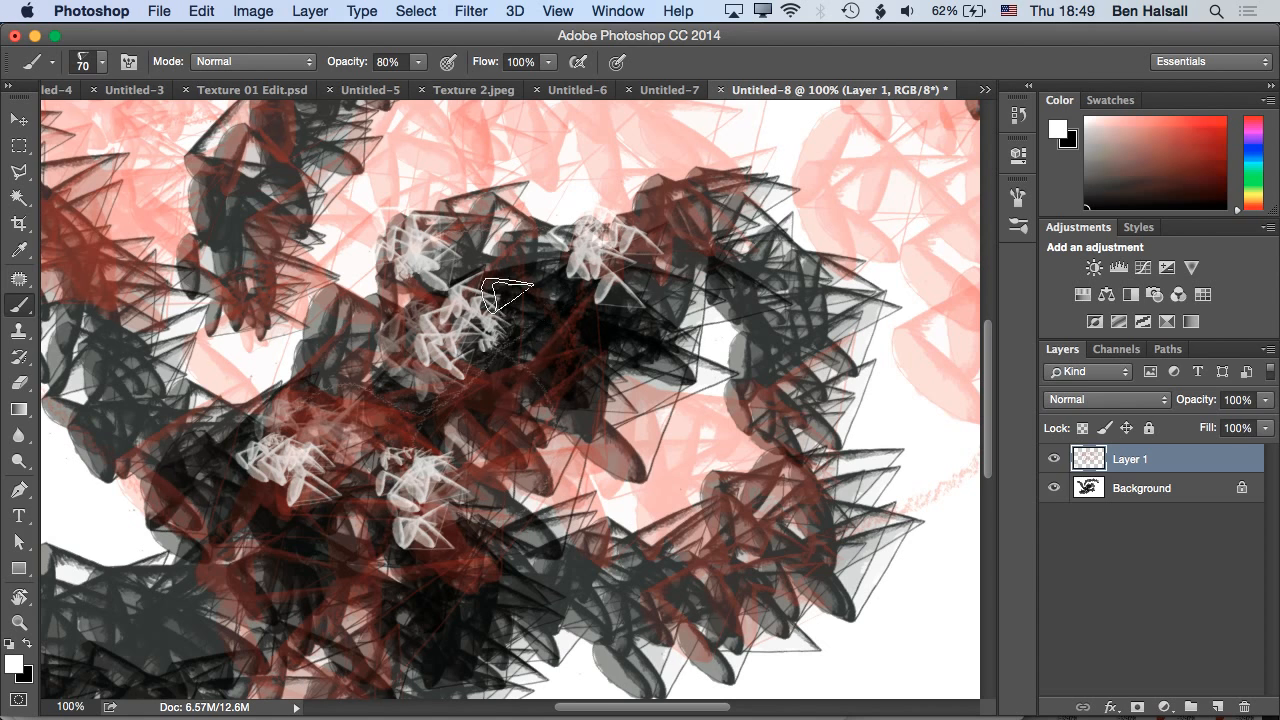
Set the size jitter control to Pen Pressure and paint a diagonal band of white cones over the dark area
{"action": "left_click", "coordinate": [130, 63]}
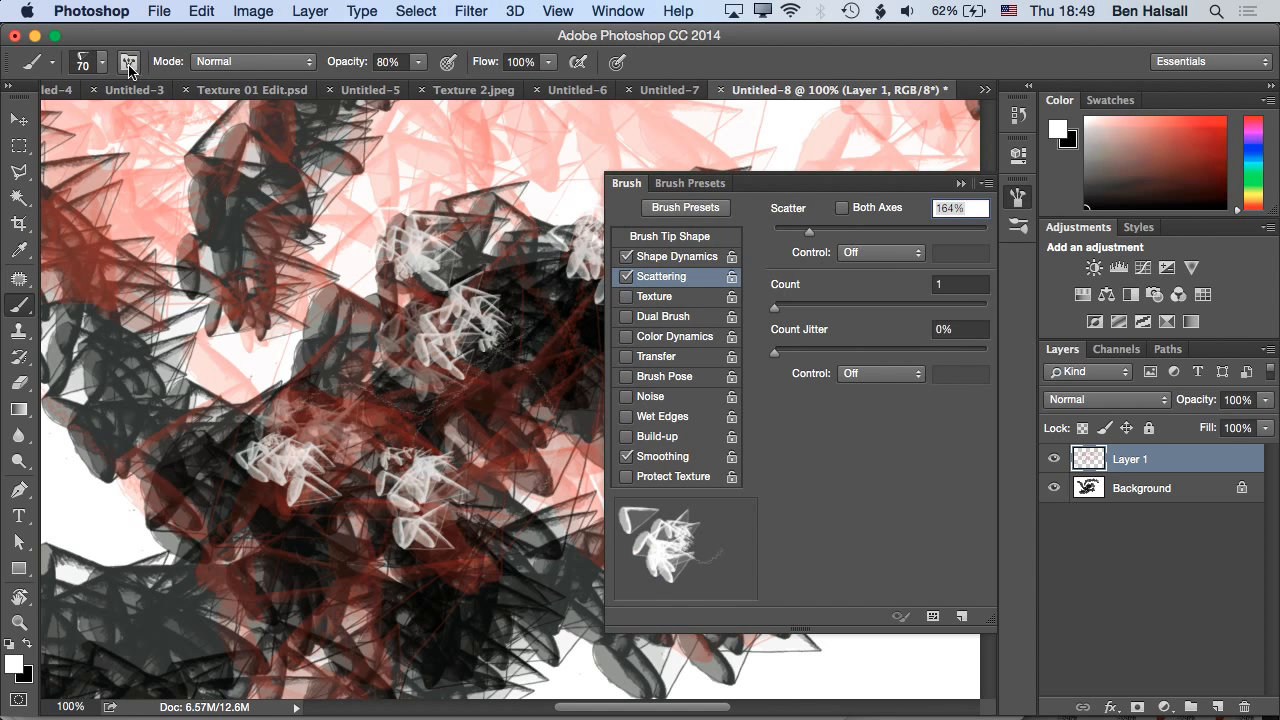
{"action": "left_click", "coordinate": [722, 260]}
{"action": "left_click", "coordinate": [868, 259]}
{"action": "left_click", "coordinate": [880, 264]}
{"action": "left_click_drag", "start_coordinate": [247, 565], "coordinate": [430, 370]}
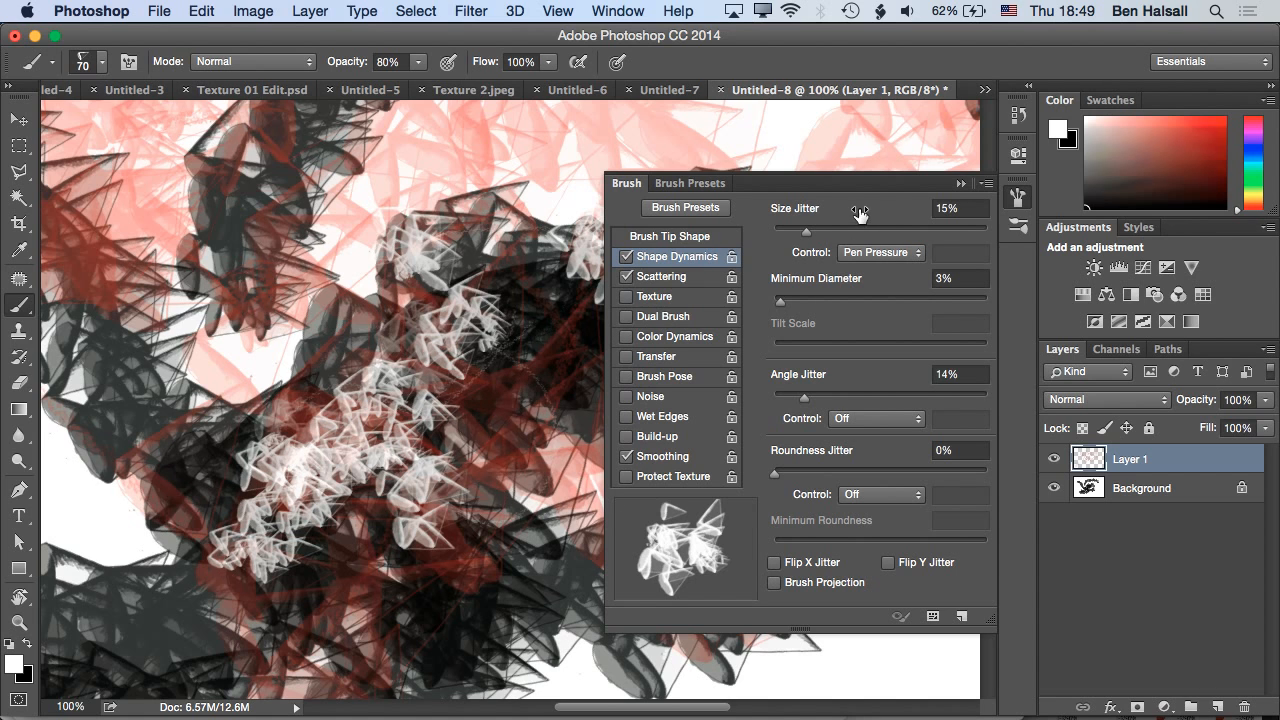
{"action": "left_click", "coordinate": [959, 186]}
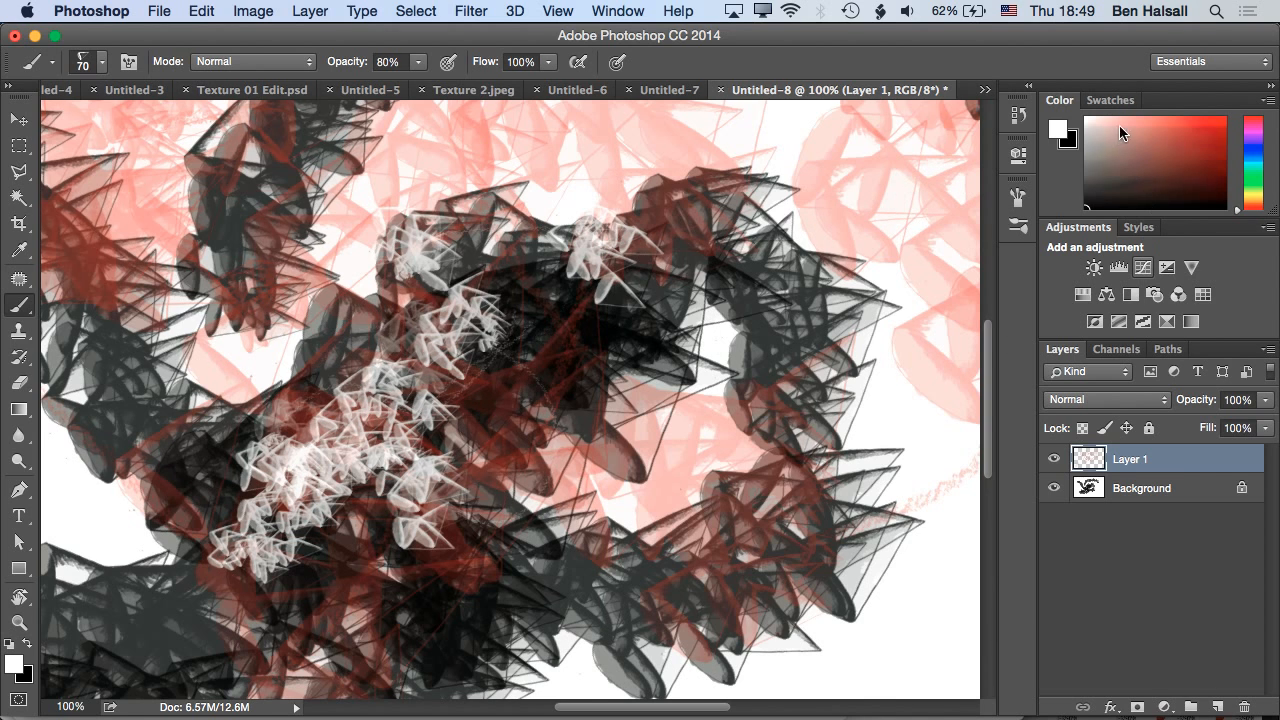
Pick purple as the background colour and paint dense diagonal strokes over the artwork's centre in white and, with the colours swapped, in purple
{"action": "left_click_drag", "start_coordinate": [1252, 150], "coordinate": [1252, 128]}
{"action": "left_click", "coordinate": [1210, 136]}
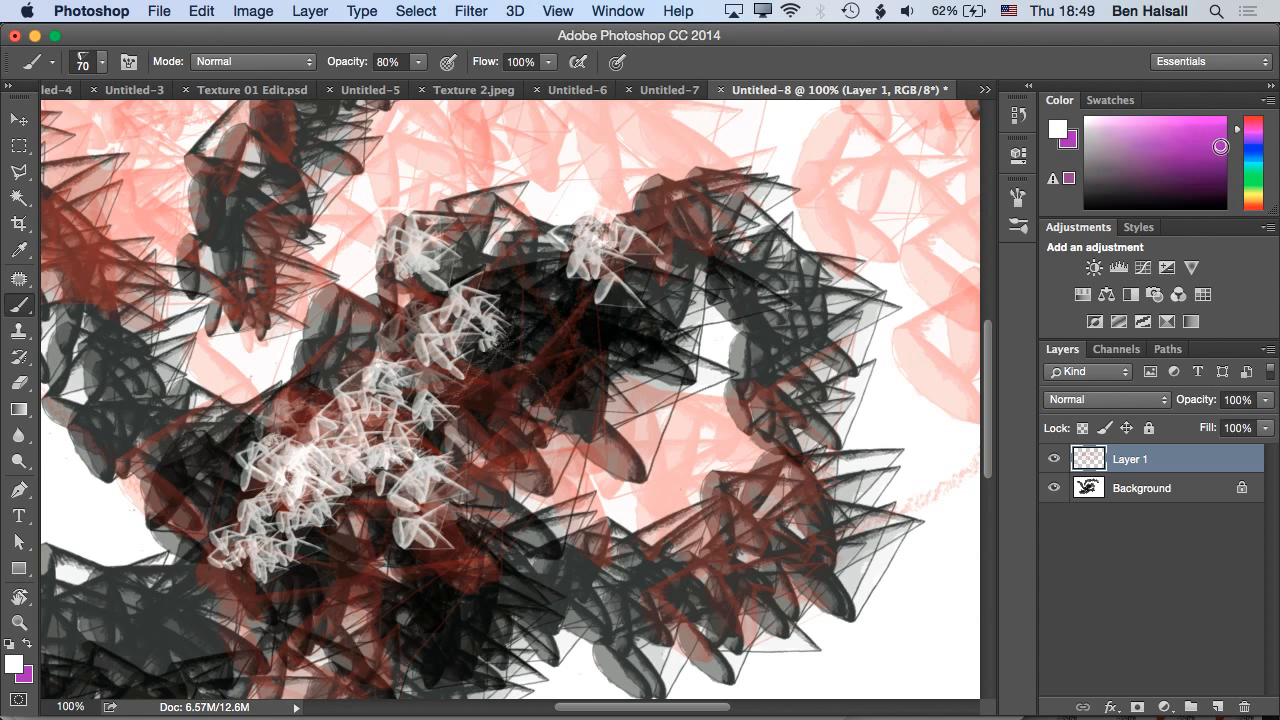
{"action": "mouse_move", "coordinate": [128, 636]}
{"action": "left_mouse_down"}
{"action": "mouse_move", "coordinate": [507, 364]}
{"action": "mouse_move", "coordinate": [625, 235]}
{"action": "left_mouse_up"}
{"action": "key", "text": "x"}
{"action": "mouse_move", "coordinate": [150, 566]}
{"action": "left_mouse_down"}
{"action": "mouse_move", "coordinate": [660, 250]}
{"action": "mouse_move", "coordinate": [680, 300]}
{"action": "mouse_move", "coordinate": [228, 442]}
{"action": "mouse_move", "coordinate": [738, 228]}
{"action": "mouse_move", "coordinate": [300, 250]}
{"action": "mouse_move", "coordinate": [310, 200]}
{"action": "mouse_move", "coordinate": [830, 130]}
{"action": "mouse_move", "coordinate": [785, 110]}
{"action": "left_mouse_up"}
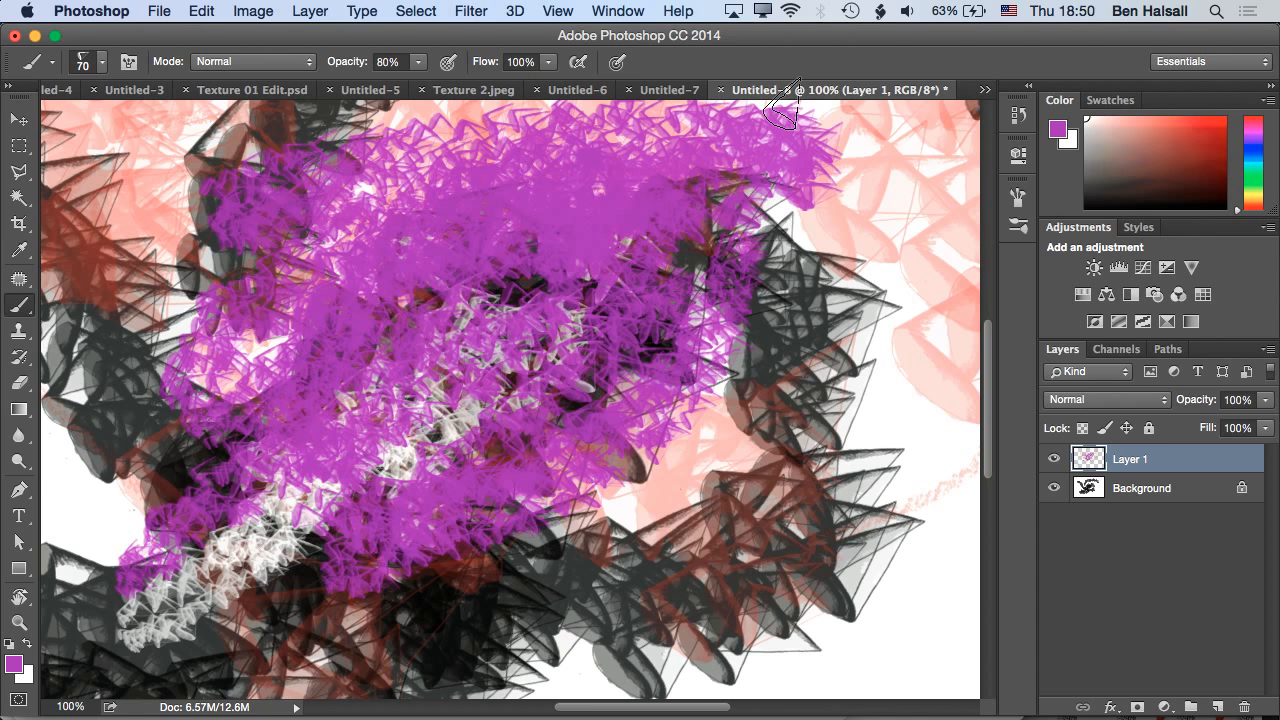
Lower the brush opacity to 58% and paint another purple stroke beside the dark strokes right of centre
{"action": "left_click", "coordinate": [421, 62]}
{"action": "mouse_move", "coordinate": [765, 470]}
{"action": "left_mouse_down"}
{"action": "mouse_move", "coordinate": [780, 326]}
{"action": "mouse_move", "coordinate": [857, 469]}
{"action": "mouse_move", "coordinate": [794, 244]}
{"action": "left_mouse_up"}
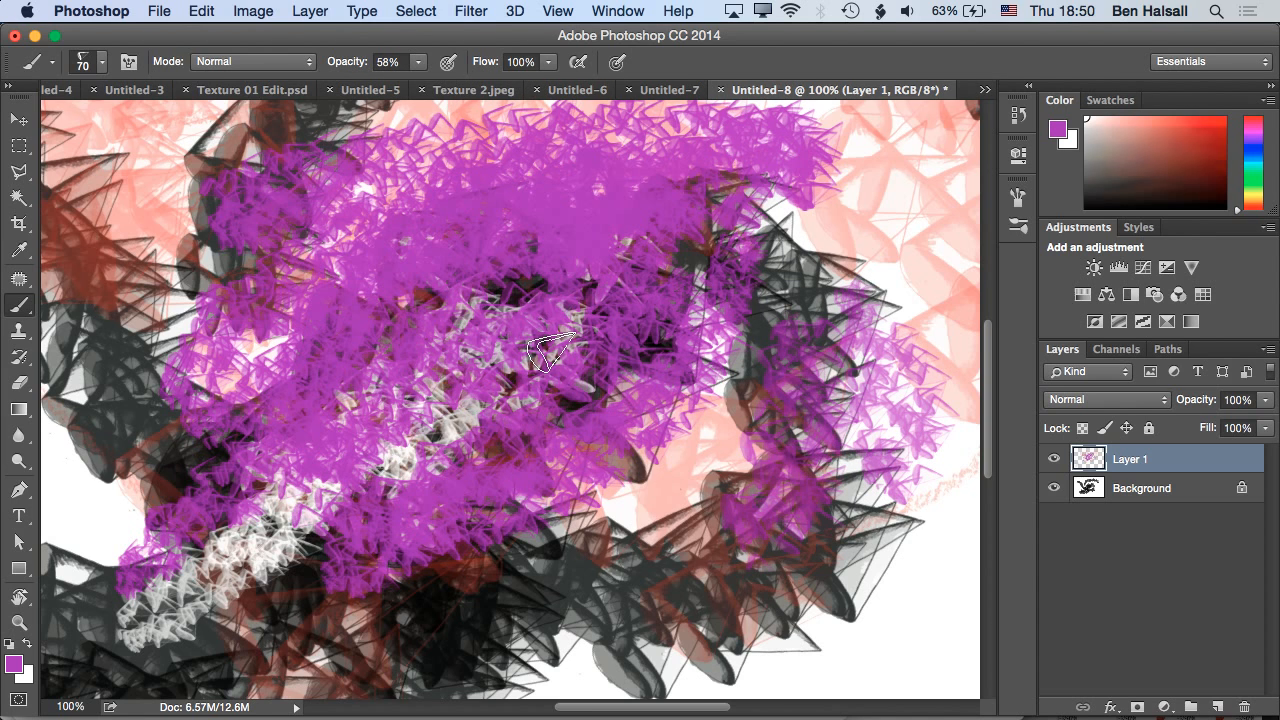
Delete Layer 1 and fill the Background layer with white at 100% opacity
{"action": "key", "text": "super+minus"}
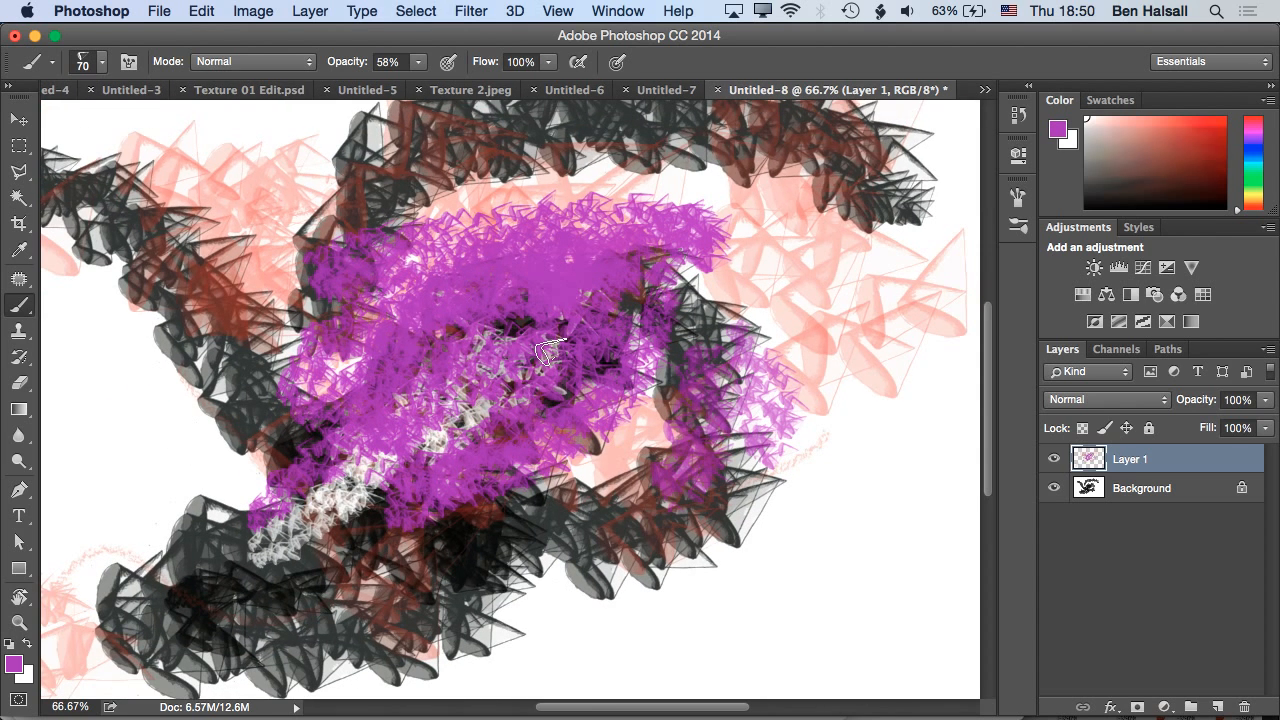
{"action": "mouse_move", "coordinate": [1188, 463]}
{"action": "left_mouse_down"}
{"action": "mouse_move", "coordinate": [1214, 688]}
{"action": "mouse_move", "coordinate": [1222, 707]}
{"action": "mouse_move", "coordinate": [1244, 707]}
{"action": "left_mouse_up"}
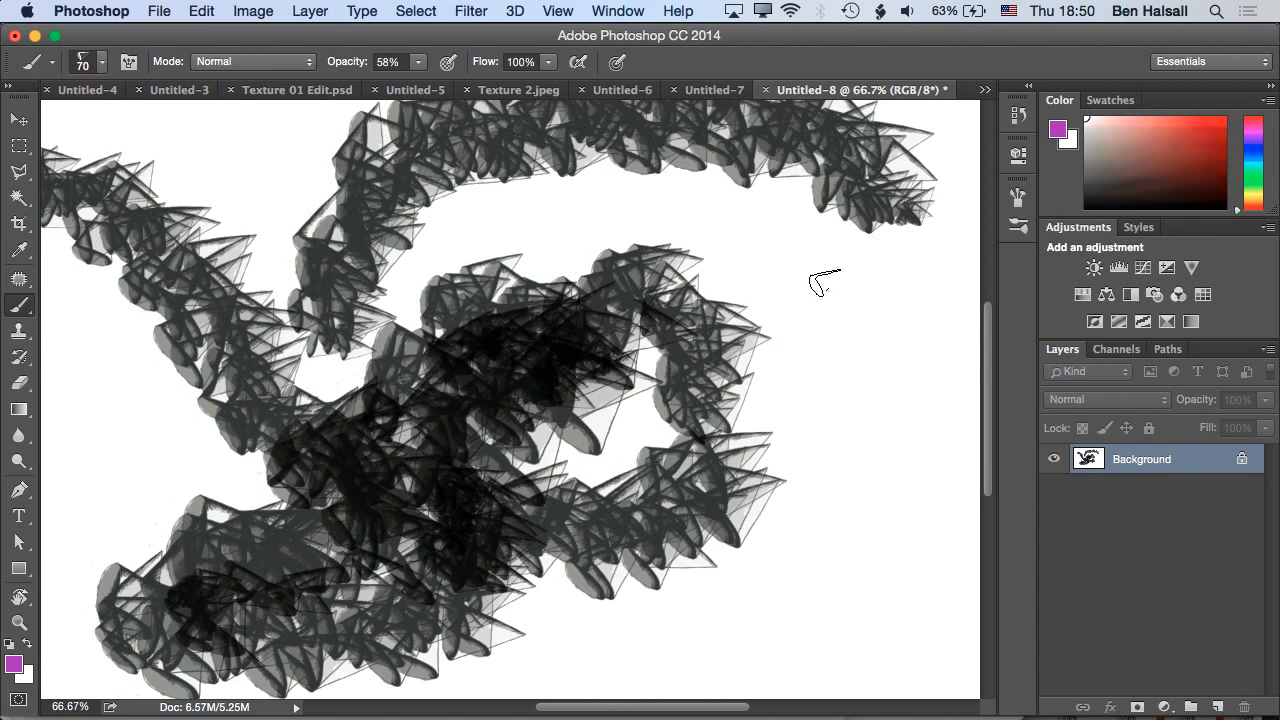
{"action": "key", "text": "shift+BackSpace"}
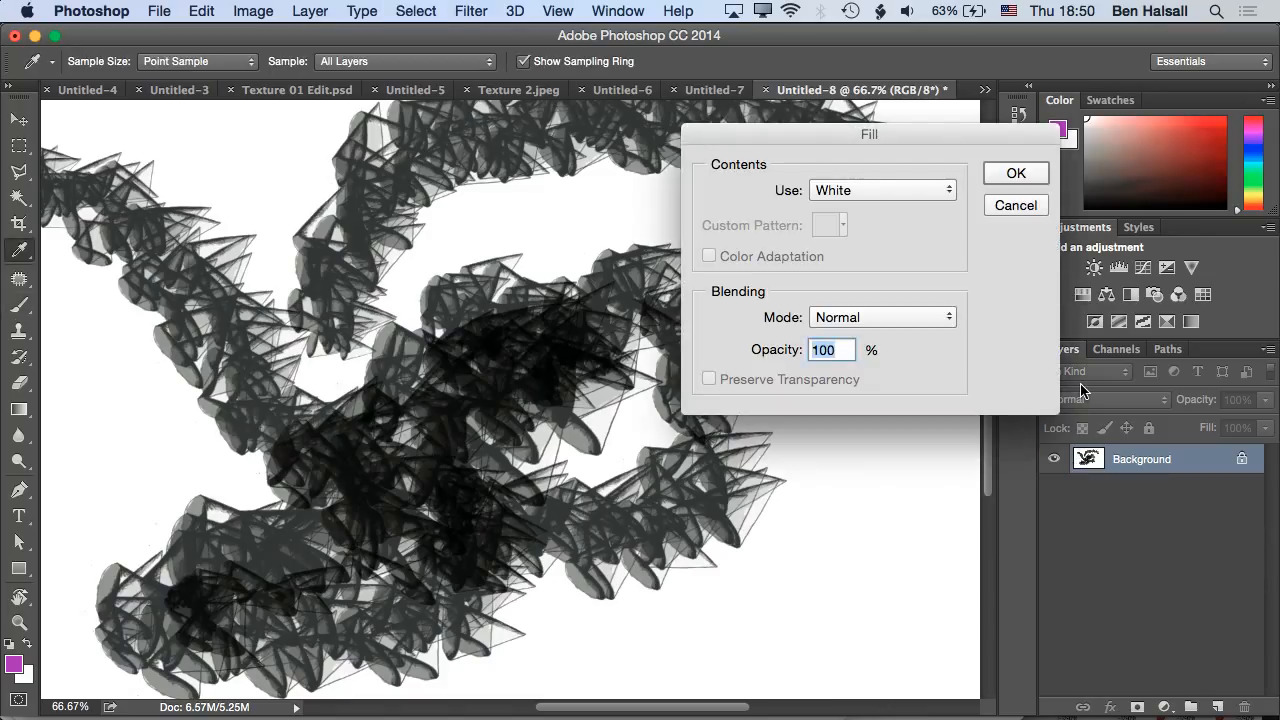
{"action": "left_click", "coordinate": [998, 177]}
{"action": "key", "text": "b"}
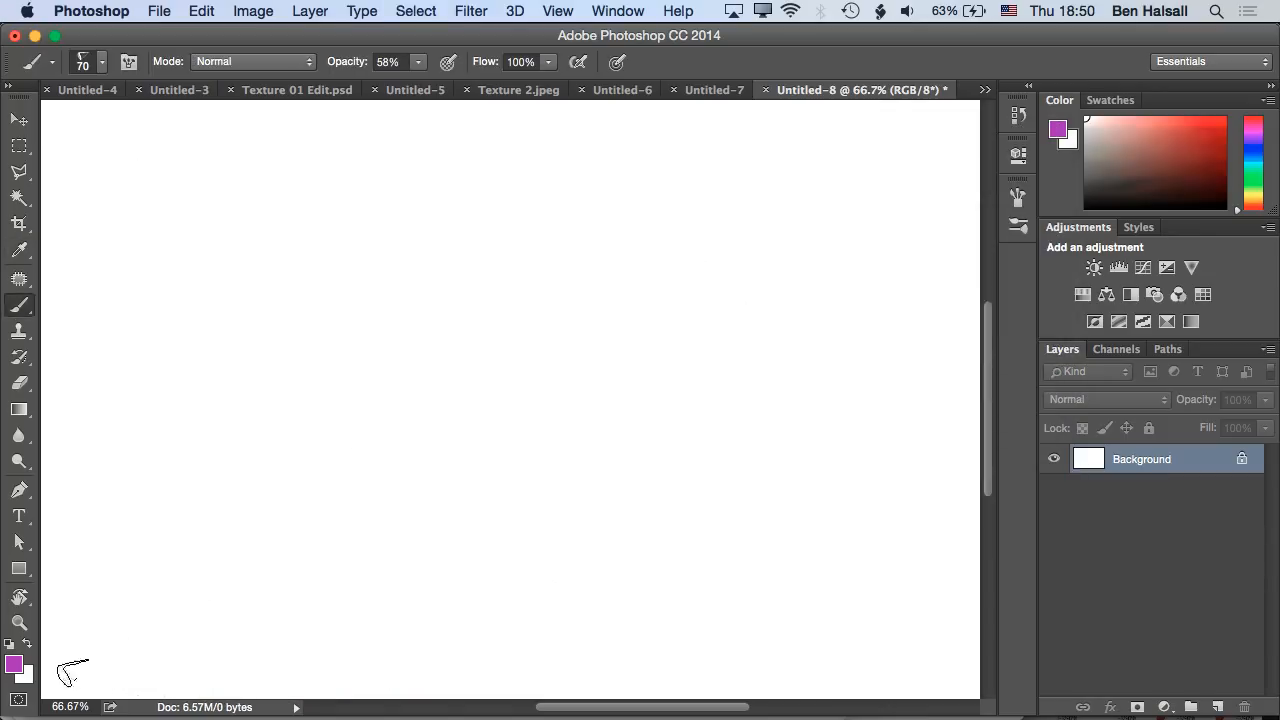
Paint four diagonal purple strokes across the blank canvas with the scattered cone brush
{"action": "mouse_move", "coordinate": [80, 668]}
{"action": "left_mouse_down"}
{"action": "mouse_move", "coordinate": [229, 545]}
{"action": "mouse_move", "coordinate": [461, 380]}
{"action": "mouse_move", "coordinate": [666, 251]}
{"action": "mouse_move", "coordinate": [866, 150]}
{"action": "left_mouse_up"}
{"action": "left_click_drag", "start_coordinate": [290, 650], "coordinate": [866, 289]}
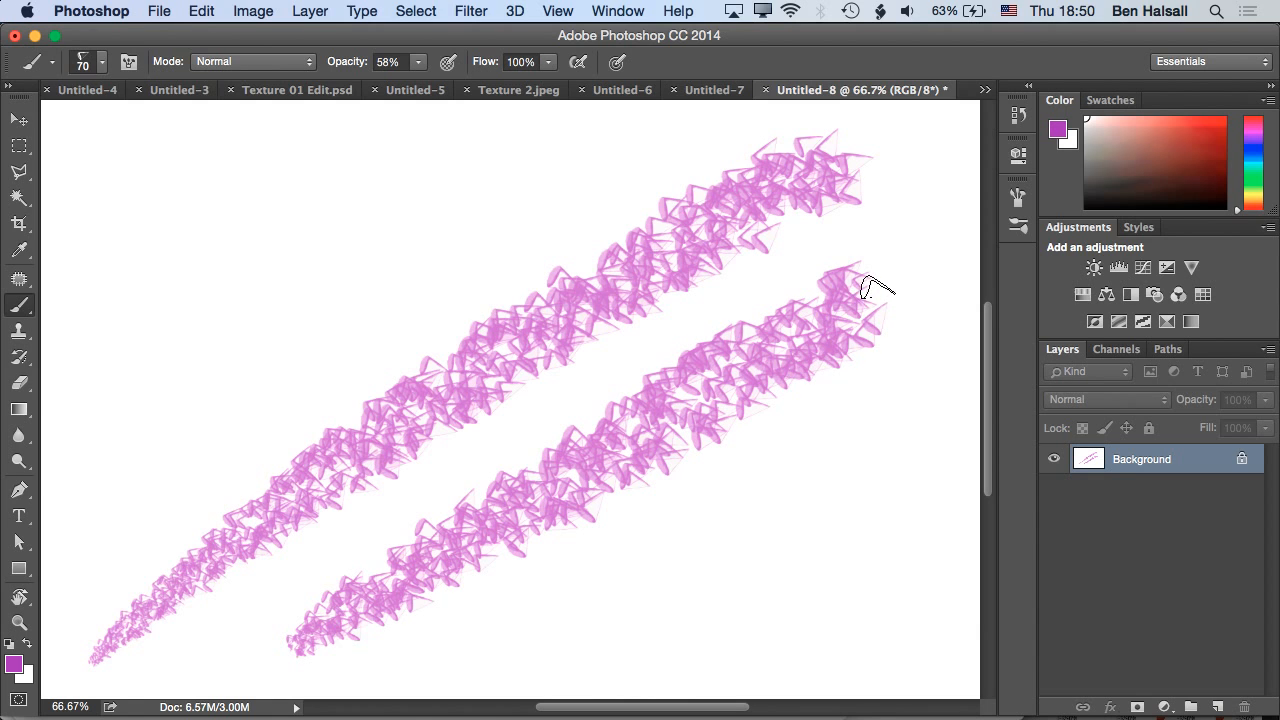
{"action": "mouse_move", "coordinate": [595, 133]}
{"action": "left_mouse_down"}
{"action": "mouse_move", "coordinate": [500, 186]}
{"action": "mouse_move", "coordinate": [223, 391]}
{"action": "mouse_move", "coordinate": [210, 418]}
{"action": "left_mouse_up"}
{"action": "left_click_drag", "start_coordinate": [118, 298], "coordinate": [433, 132]}
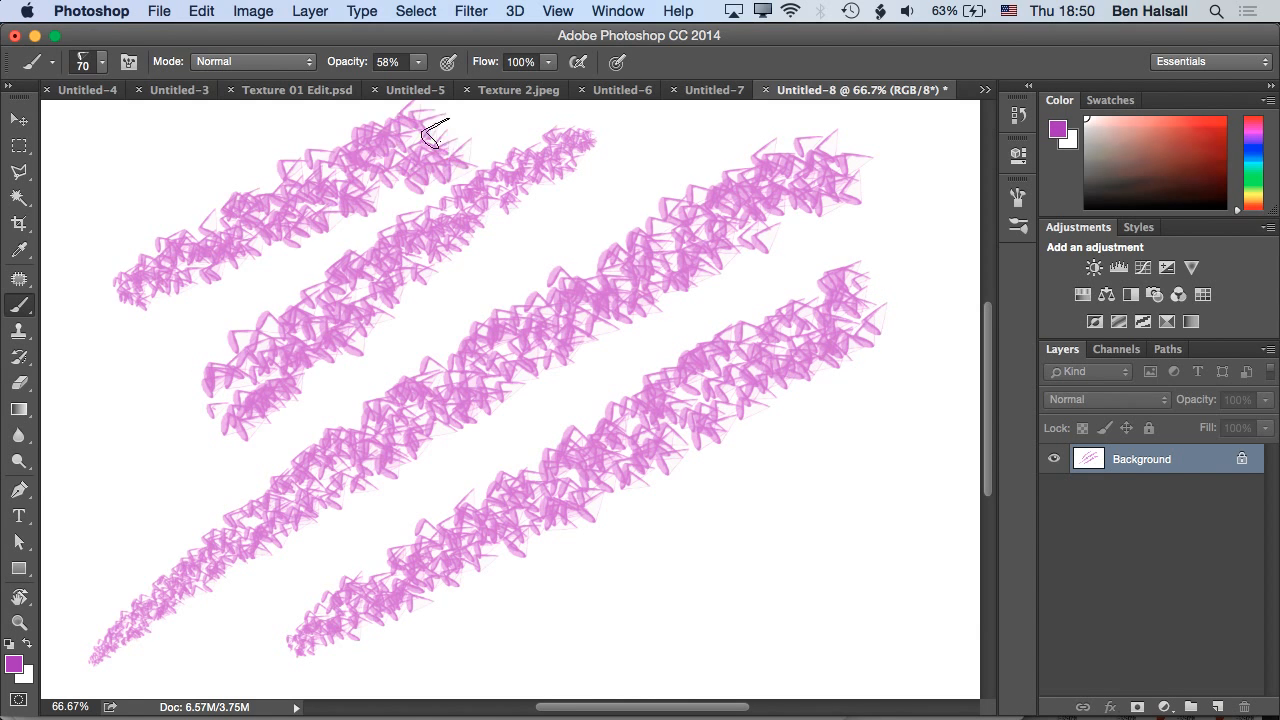
Choose the outlined double-cube brush tip, reduce it to 175 px and add a new layer above the Background
{"action": "key", "text": "super+1"}
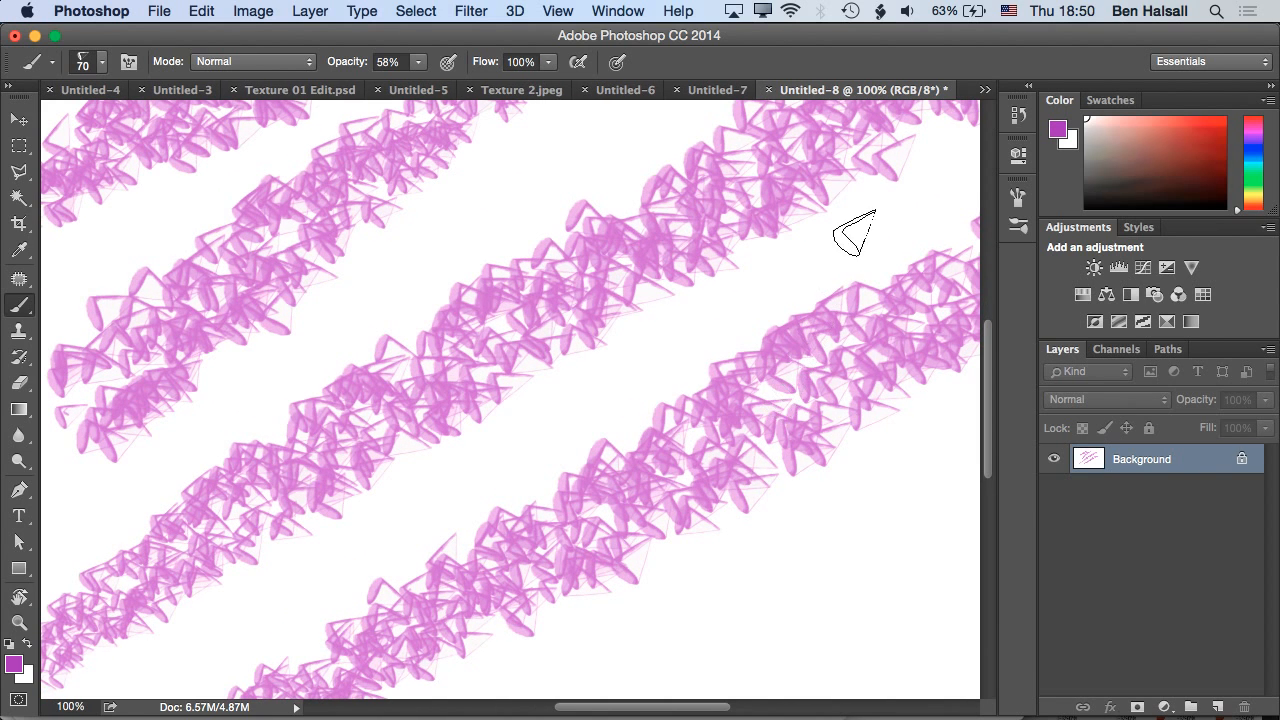
{"action": "left_click", "coordinate": [127, 64]}
{"action": "left_click", "coordinate": [960, 183]}
{"action": "left_click", "coordinate": [103, 63]}
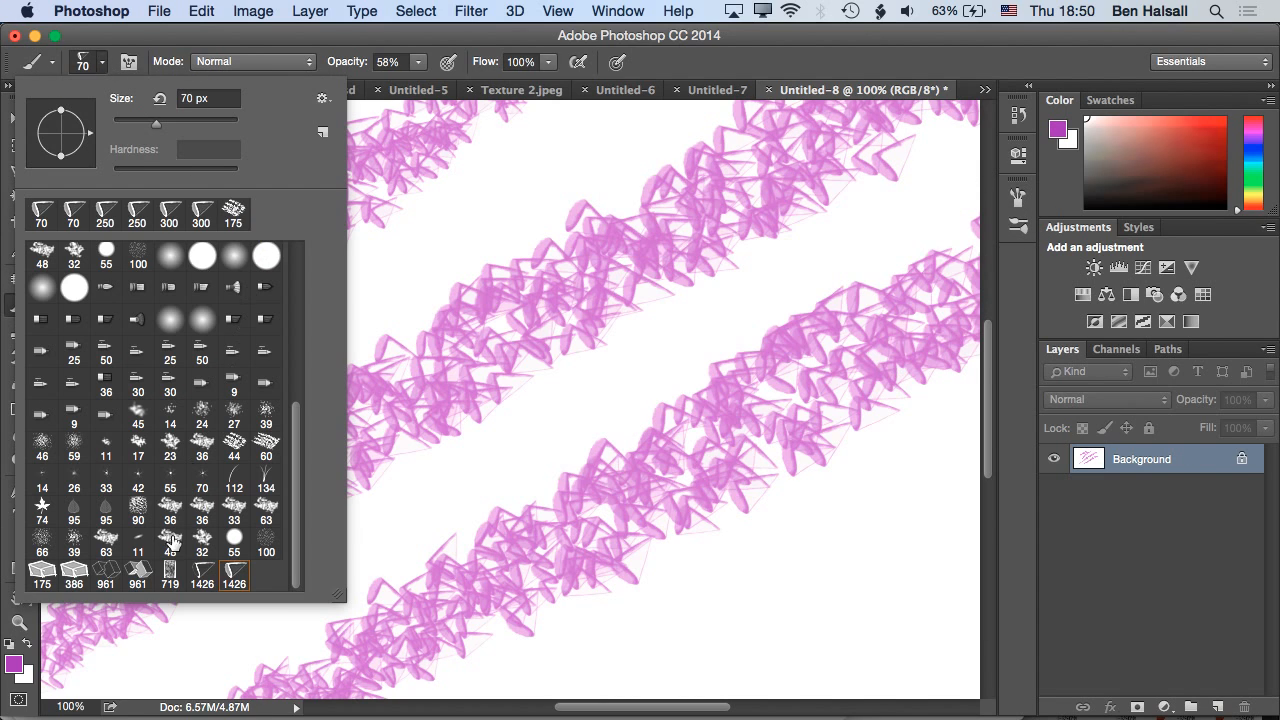
{"action": "double_click", "coordinate": [106, 577]}
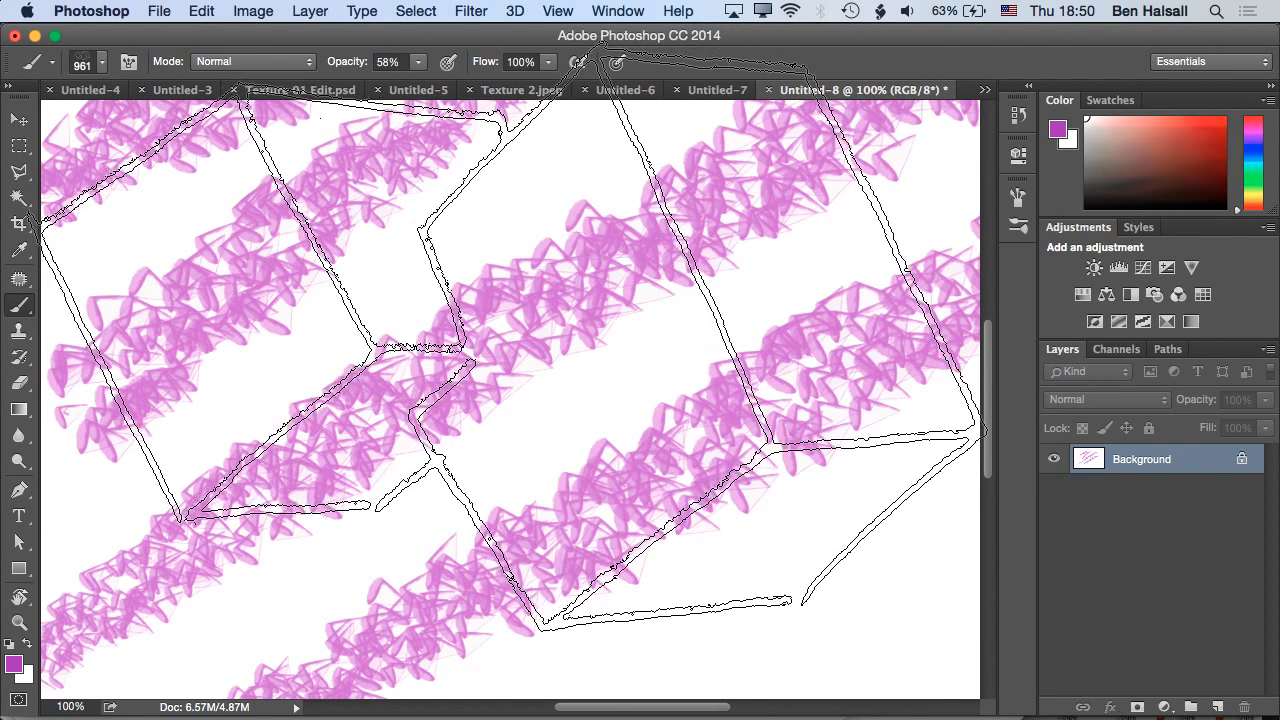
{"action": "key", "text": "["}
{"action": "key", "text": "["}
{"action": "key", "text": "["}
{"action": "key", "text": "["}
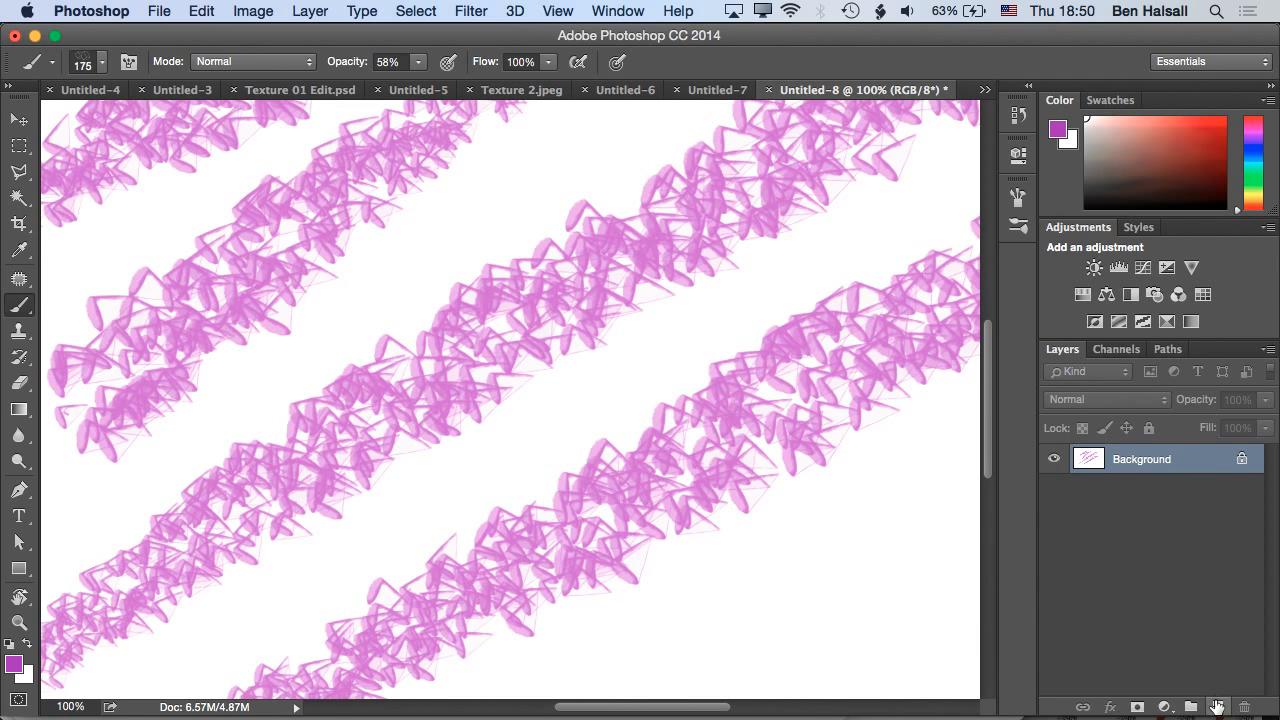
{"action": "left_click", "coordinate": [1217, 707]}
Try a short purple stroke with the outlined cube brush at 80 px and undo it
{"action": "key", "text": "["}
{"action": "key", "text": "["}
{"action": "key", "text": "["}
{"action": "key", "text": "["}
{"action": "key", "text": "["}
{"action": "left_click_drag", "start_coordinate": [280, 555], "coordinate": [330, 378]}
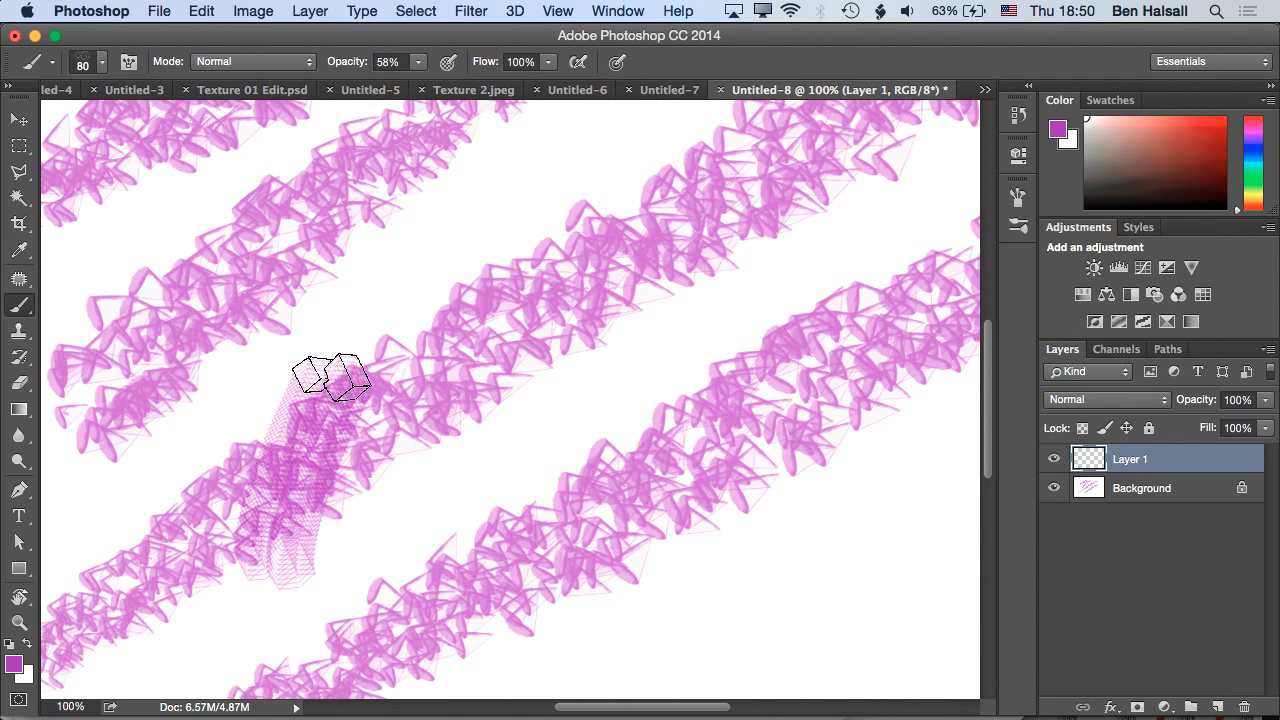
{"action": "key", "text": "super+z"}
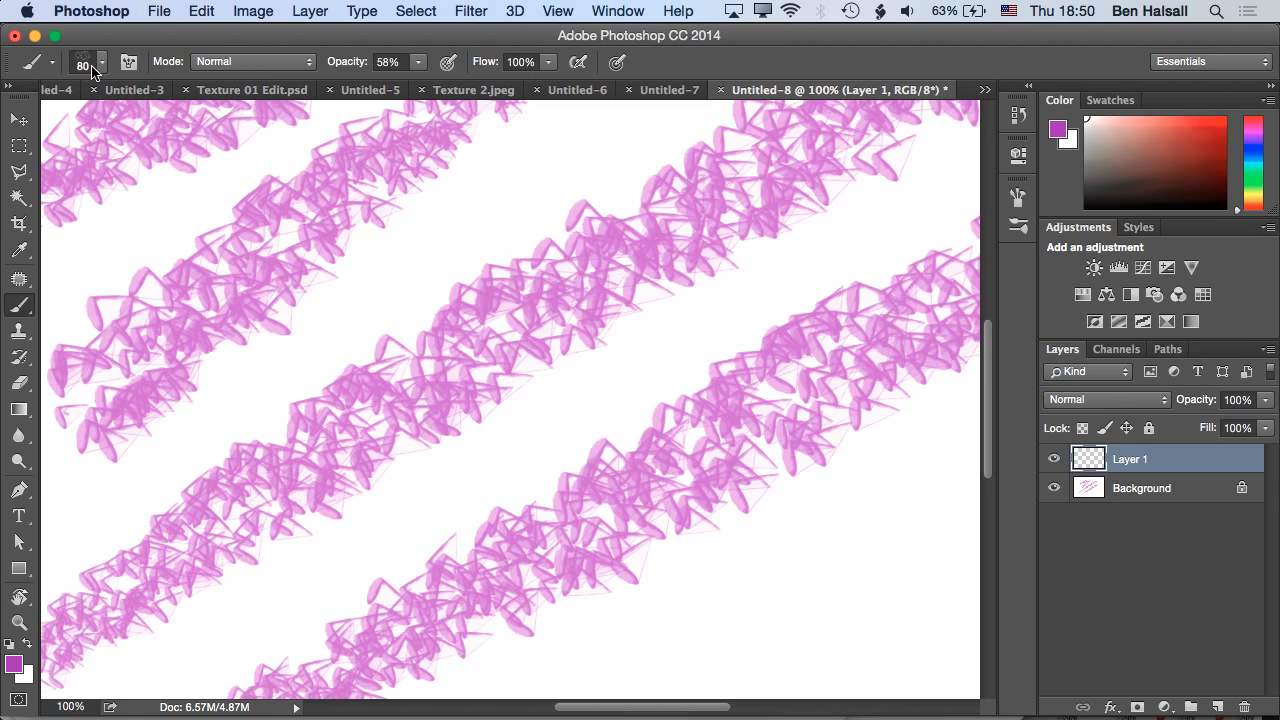
Switch to the shaded double-cube brush tip and reduce its size to 175 px
{"action": "left_click", "coordinate": [101, 62]}
{"action": "double_click", "coordinate": [147, 579]}
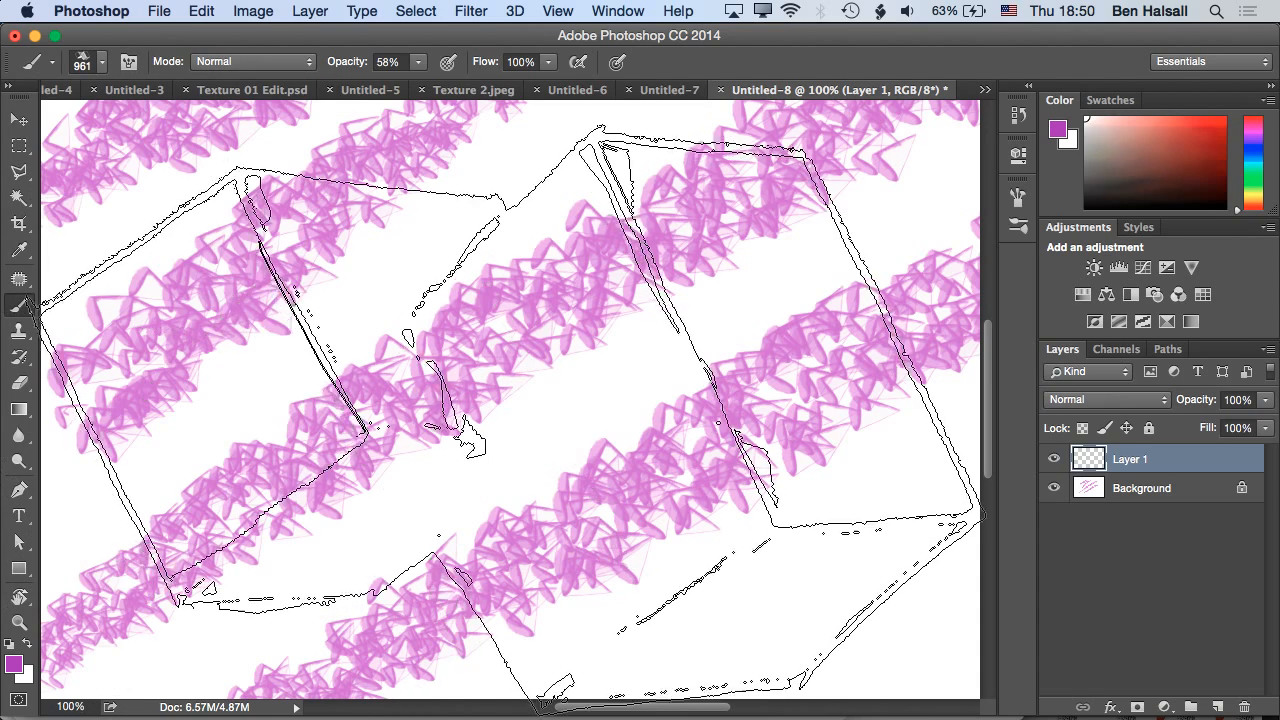
{"action": "key", "text": "["}
{"action": "key", "text": "["}
{"action": "key", "text": "["}
{"action": "key", "text": "["}
{"action": "key", "text": "["}
{"action": "key", "text": "["}
{"action": "key", "text": "["}
{"action": "key", "text": "["}
{"action": "key", "text": "["}
{"action": "key", "text": "["}
{"action": "key", "text": "["}
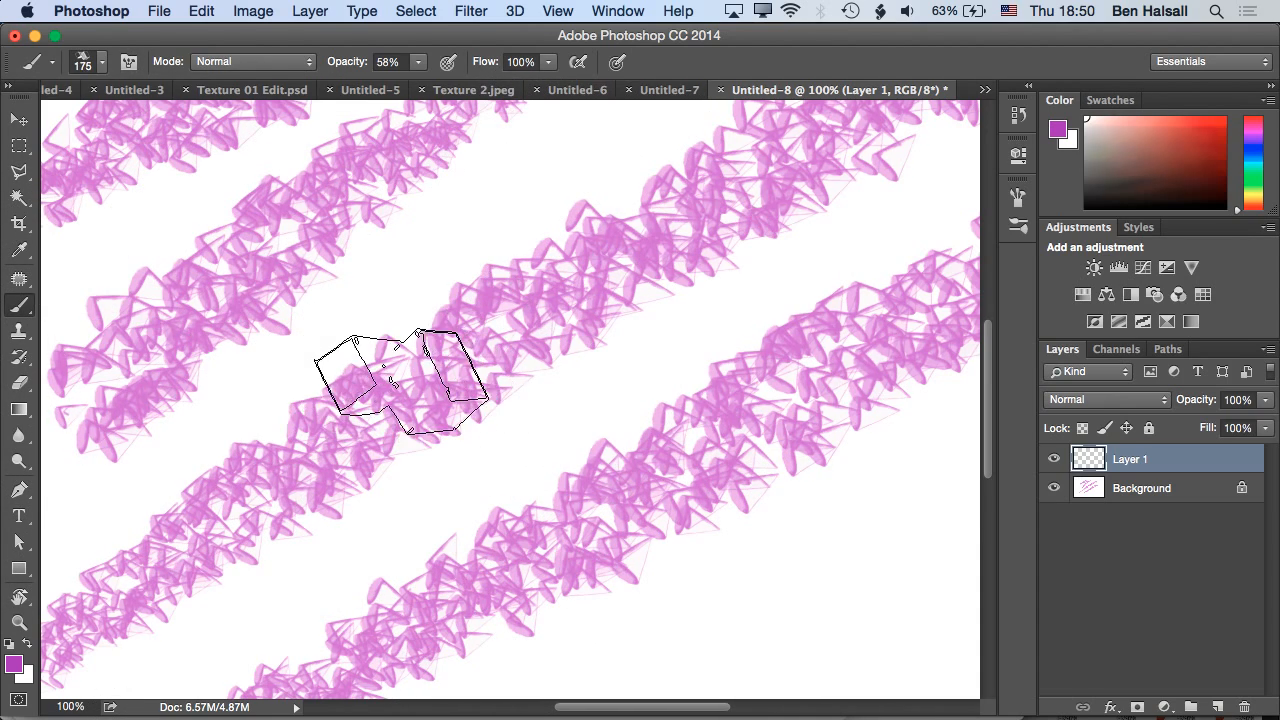
Make green the foreground colour, try a diagonal stroke with the shaded cube brush at 150 px and undo it
{"action": "left_click_drag", "start_coordinate": [1254, 173], "coordinate": [1257, 174]}
{"action": "left_click", "coordinate": [1211, 139]}
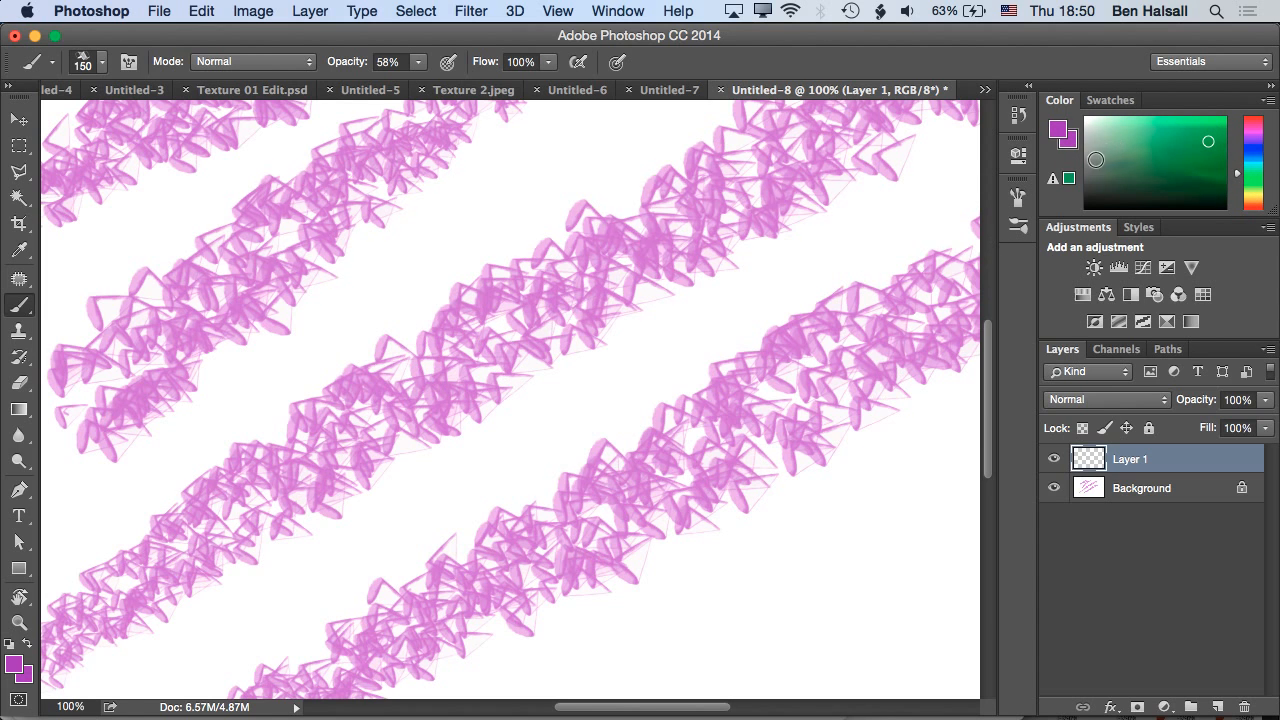
{"action": "key", "text": "x"}
{"action": "mouse_move", "coordinate": [300, 529]}
{"action": "left_mouse_down"}
{"action": "mouse_move", "coordinate": [578, 276]}
{"action": "mouse_move", "coordinate": [677, 266]}
{"action": "left_mouse_up"}
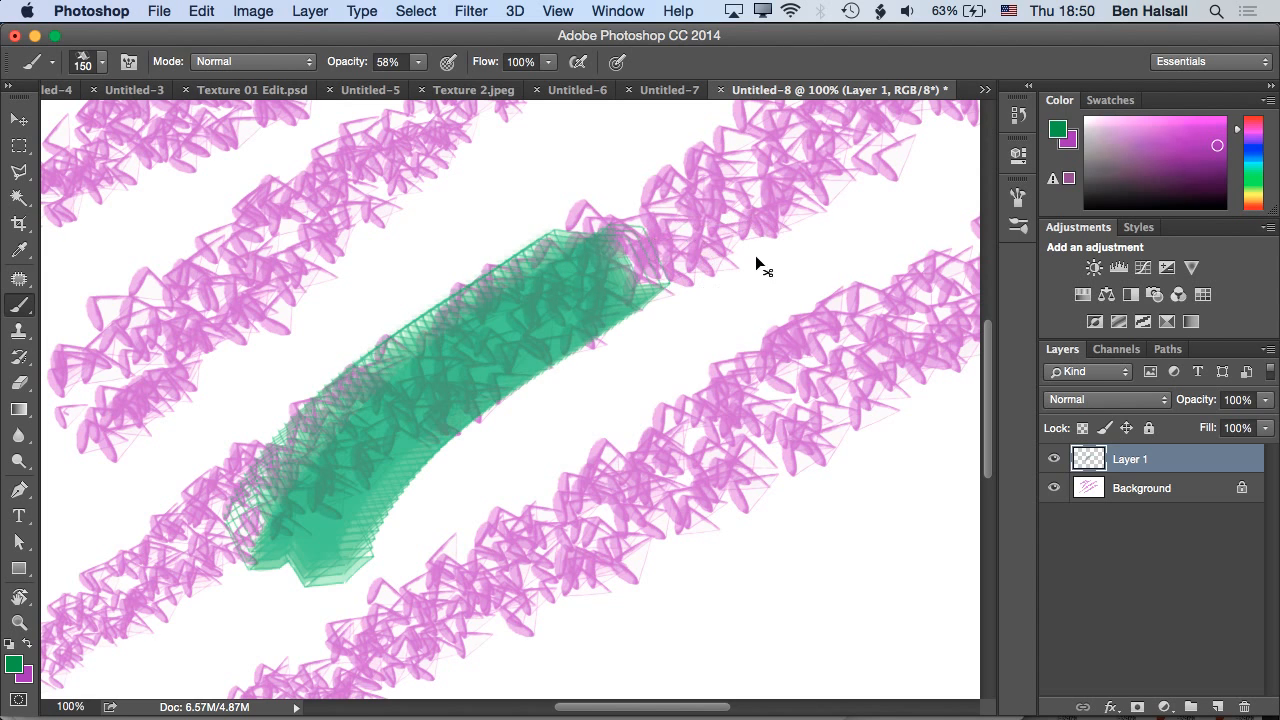
{"action": "key", "text": "super+z"}
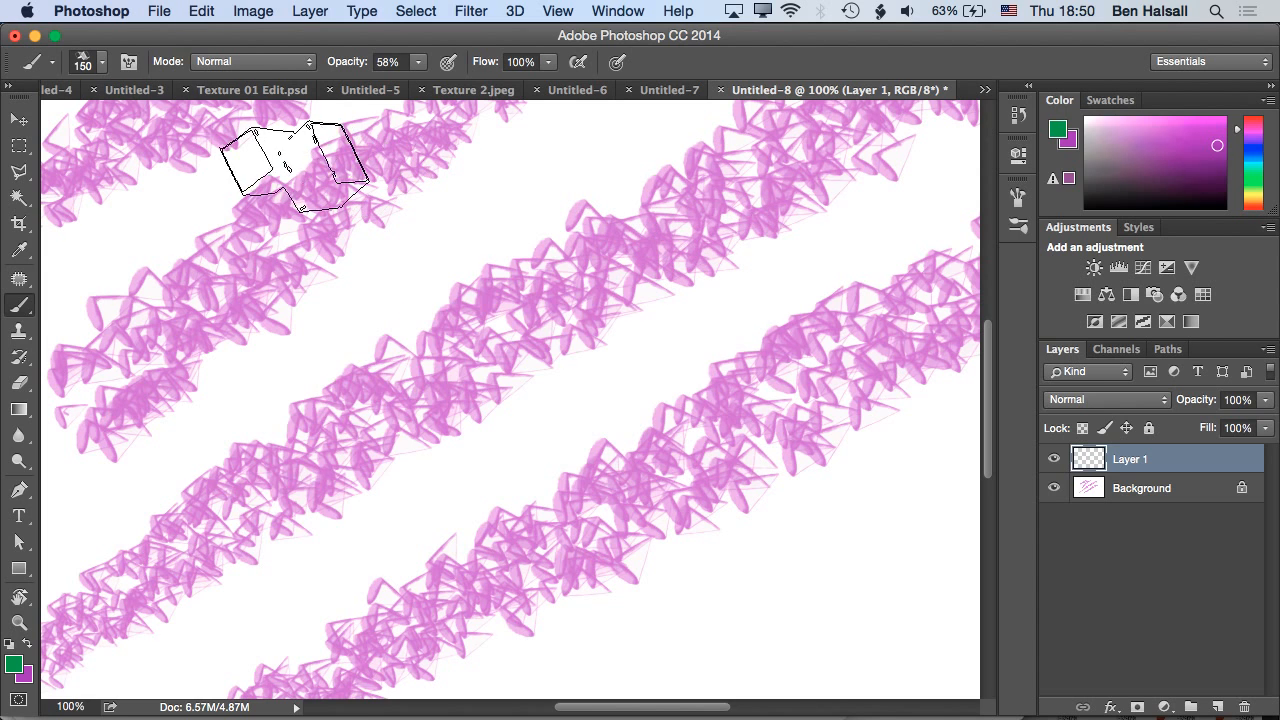
Enable Scattering and Shape Dynamics for the cube brush, with 12% size jitter, 14% minimum diameter and 10% angle jitter
{"action": "left_click", "coordinate": [130, 62]}
{"action": "left_click", "coordinate": [665, 258]}
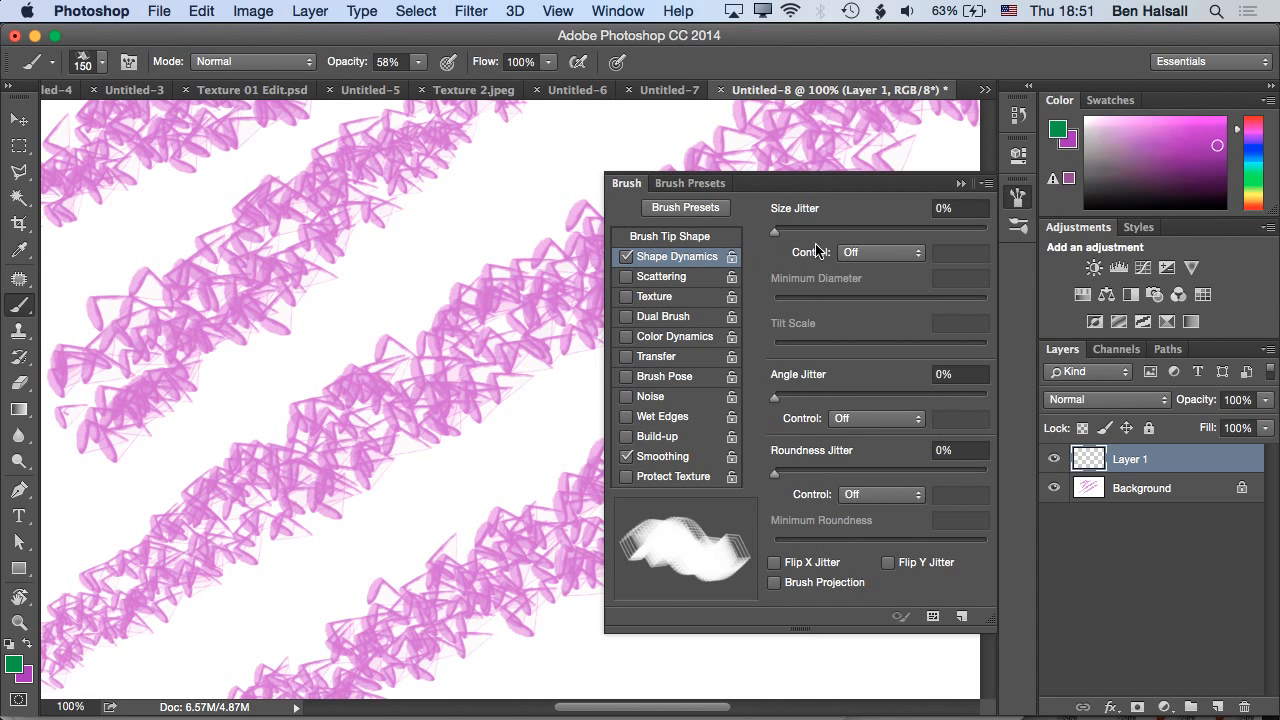
{"action": "left_click_drag", "start_coordinate": [804, 236], "coordinate": [801, 232]}
{"action": "left_click", "coordinate": [663, 277]}
{"action": "left_click", "coordinate": [672, 259]}
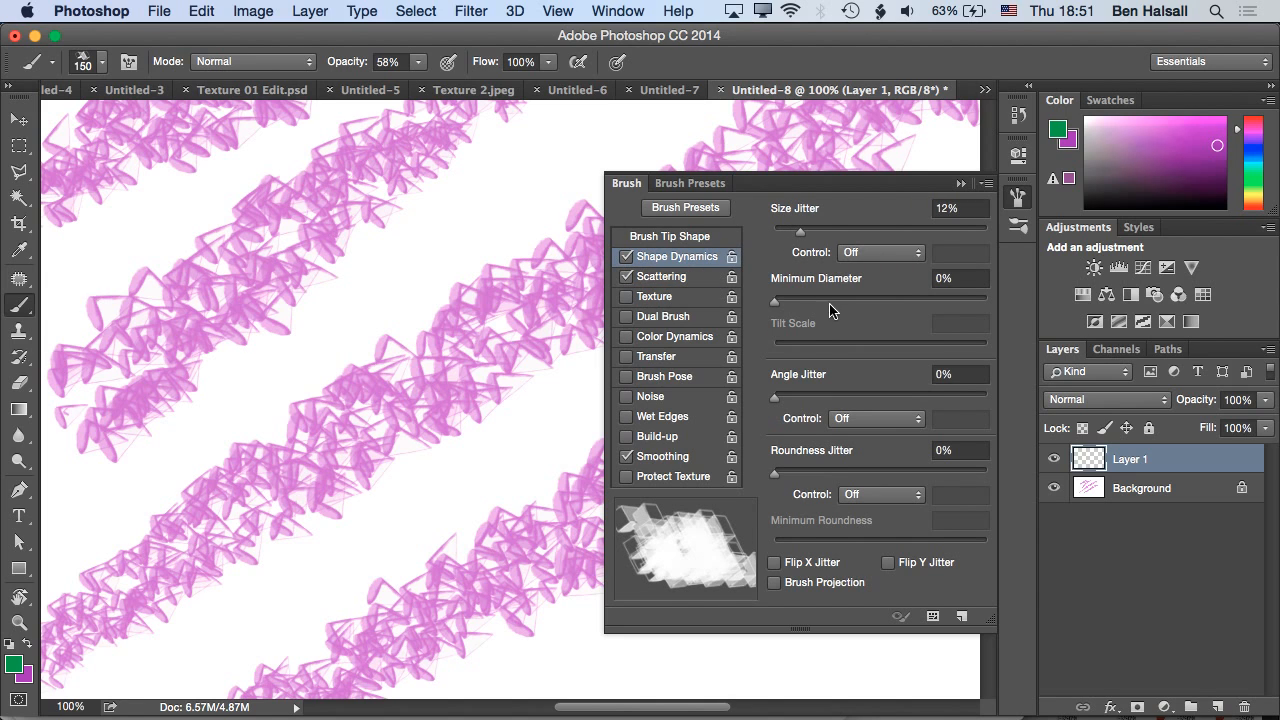
{"action": "left_click", "coordinate": [803, 298]}
{"action": "left_click", "coordinate": [797, 395]}
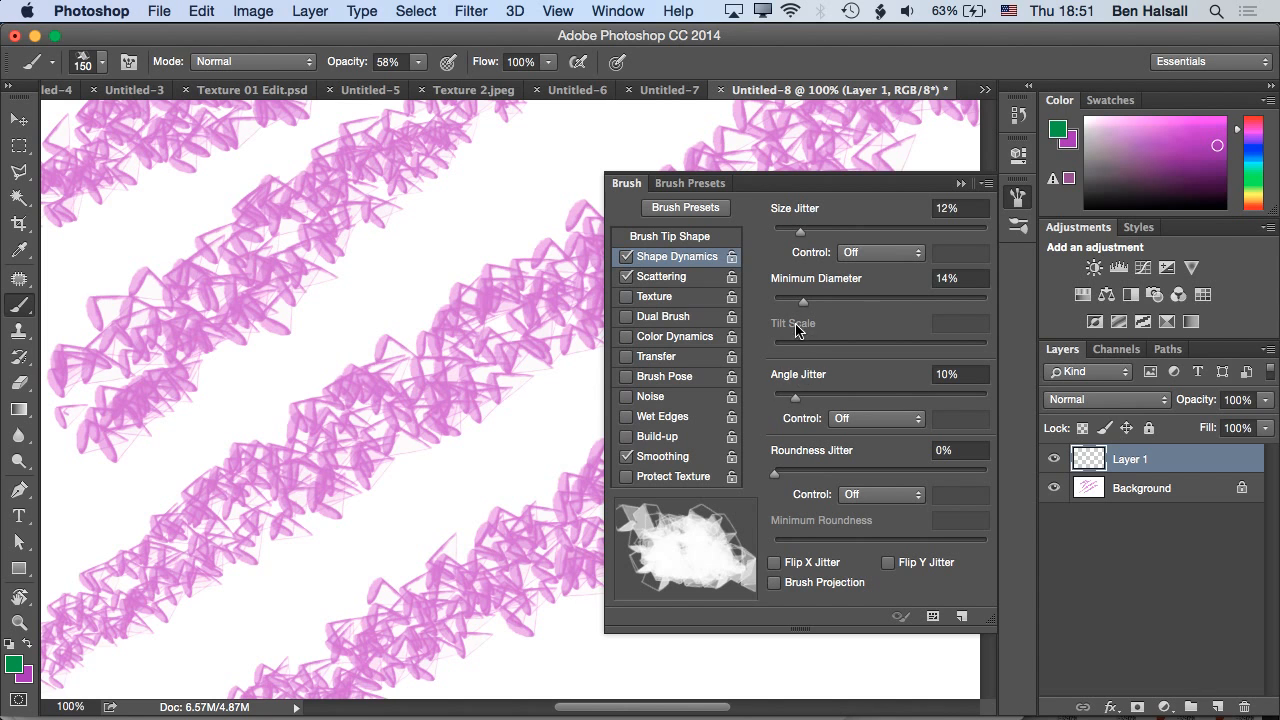
Paint green cube clusters around the canvas centre, switching the size jitter control to Pen Pressure between strokes
{"action": "left_click", "coordinate": [370, 385]}
{"action": "left_click", "coordinate": [477, 237]}
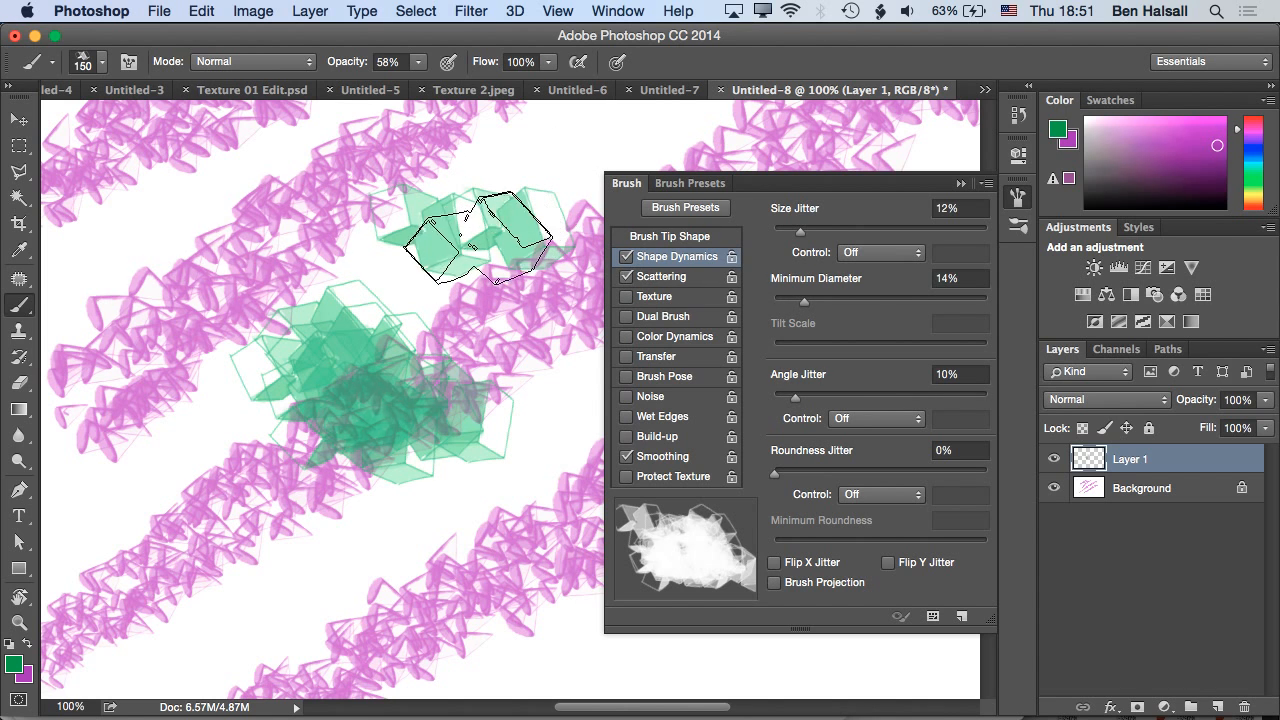
{"action": "left_click", "coordinate": [867, 252]}
{"action": "left_click", "coordinate": [885, 279]}
{"action": "mouse_move", "coordinate": [437, 530]}
{"action": "left_mouse_down"}
{"action": "mouse_move", "coordinate": [481, 380]}
{"action": "mouse_move", "coordinate": [395, 380]}
{"action": "mouse_move", "coordinate": [328, 515]}
{"action": "mouse_move", "coordinate": [243, 457]}
{"action": "left_mouse_up"}
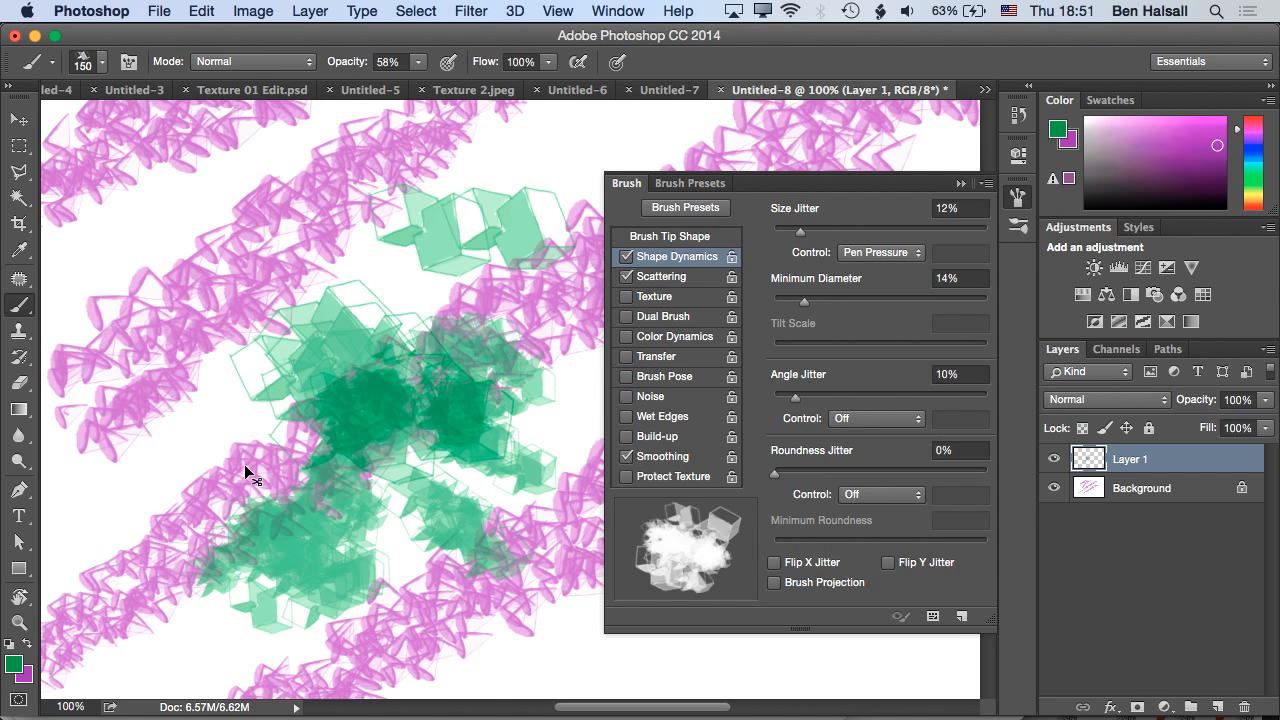
Enlarge the cube brush to 700 px and paint large overlapping green cubes across the canvas over the purple strokes
{"action": "key", "text": "super+0"}
{"action": "left_click", "coordinate": [960, 187]}
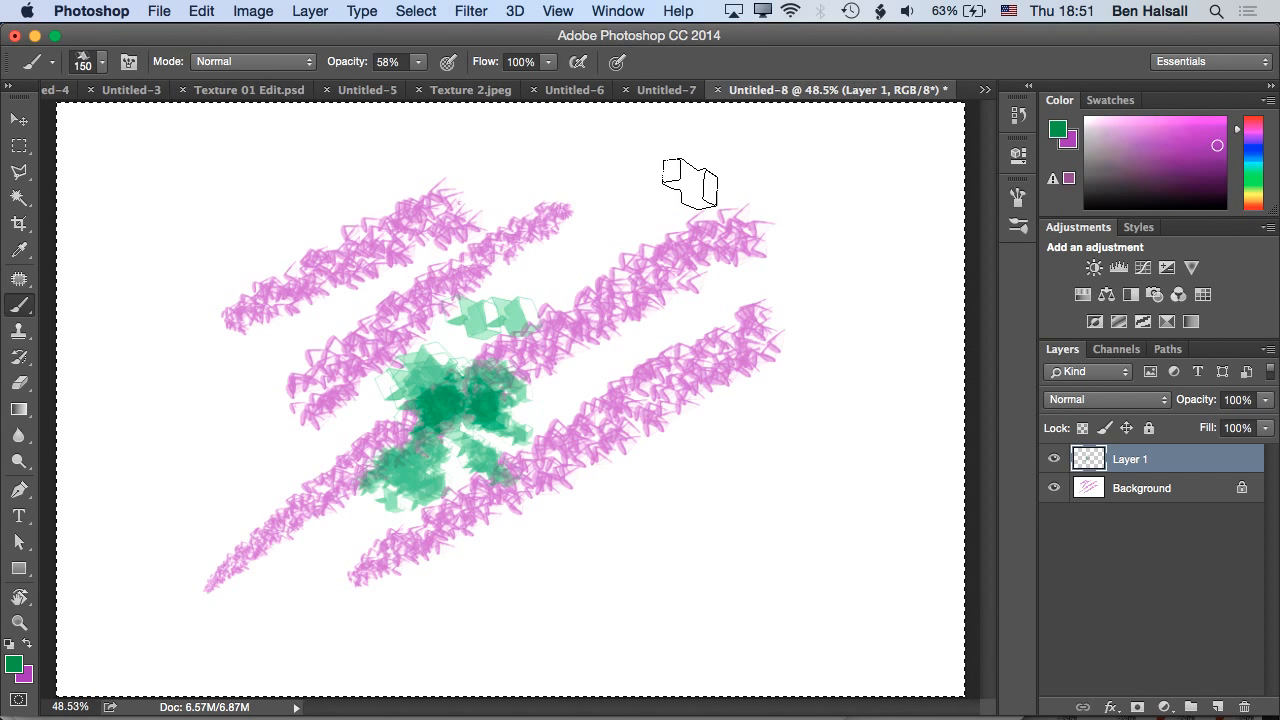
{"action": "key", "text": "bracketright"}
{"action": "key", "text": "bracketright"}
{"action": "key", "text": "bracketright"}
{"action": "key", "text": "bracketright"}
{"action": "key", "text": "bracketright"}
{"action": "key", "text": "bracketright"}
{"action": "key", "text": "bracketright"}
{"action": "key", "text": "bracketright"}
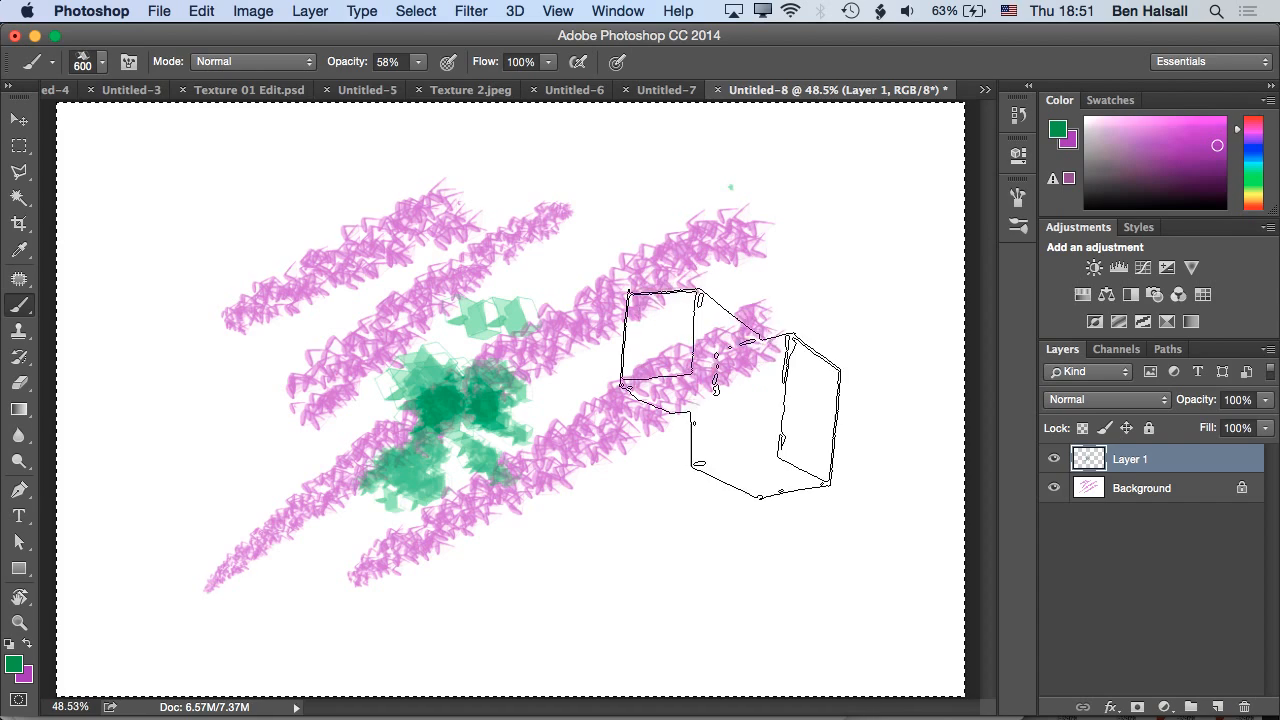
{"action": "mouse_move", "coordinate": [720, 429]}
{"action": "left_mouse_down"}
{"action": "mouse_move", "coordinate": [716, 339]}
{"action": "mouse_move", "coordinate": [561, 419]}
{"action": "mouse_move", "coordinate": [373, 459]}
{"action": "mouse_move", "coordinate": [341, 380]}
{"action": "left_mouse_up"}
{"action": "mouse_move", "coordinate": [500, 186]}
{"action": "left_mouse_down"}
{"action": "mouse_move", "coordinate": [714, 243]}
{"action": "mouse_move", "coordinate": [857, 143]}
{"action": "mouse_move", "coordinate": [900, 180]}
{"action": "left_mouse_up"}
{"action": "mouse_move", "coordinate": [368, 215]}
{"action": "left_mouse_down"}
{"action": "mouse_move", "coordinate": [240, 210]}
{"action": "mouse_move", "coordinate": [277, 219]}
{"action": "mouse_move", "coordinate": [595, 448]}
{"action": "mouse_move", "coordinate": [798, 567]}
{"action": "mouse_move", "coordinate": [480, 528]}
{"action": "mouse_move", "coordinate": [195, 573]}
{"action": "left_mouse_up"}
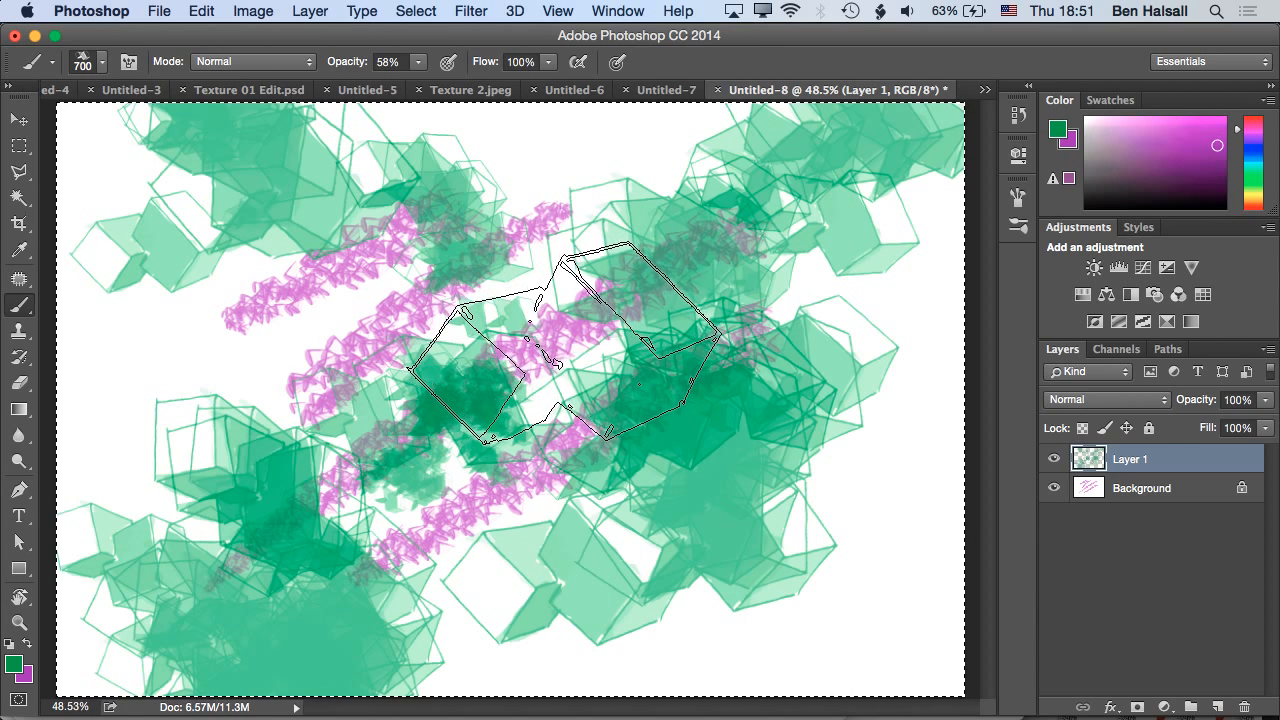
{"action": "mouse_move", "coordinate": [779, 432]}
{"action": "left_mouse_down"}
{"action": "mouse_move", "coordinate": [843, 586]}
{"action": "mouse_move", "coordinate": [1064, 600]}
{"action": "mouse_move", "coordinate": [970, 544]}
{"action": "left_mouse_up"}
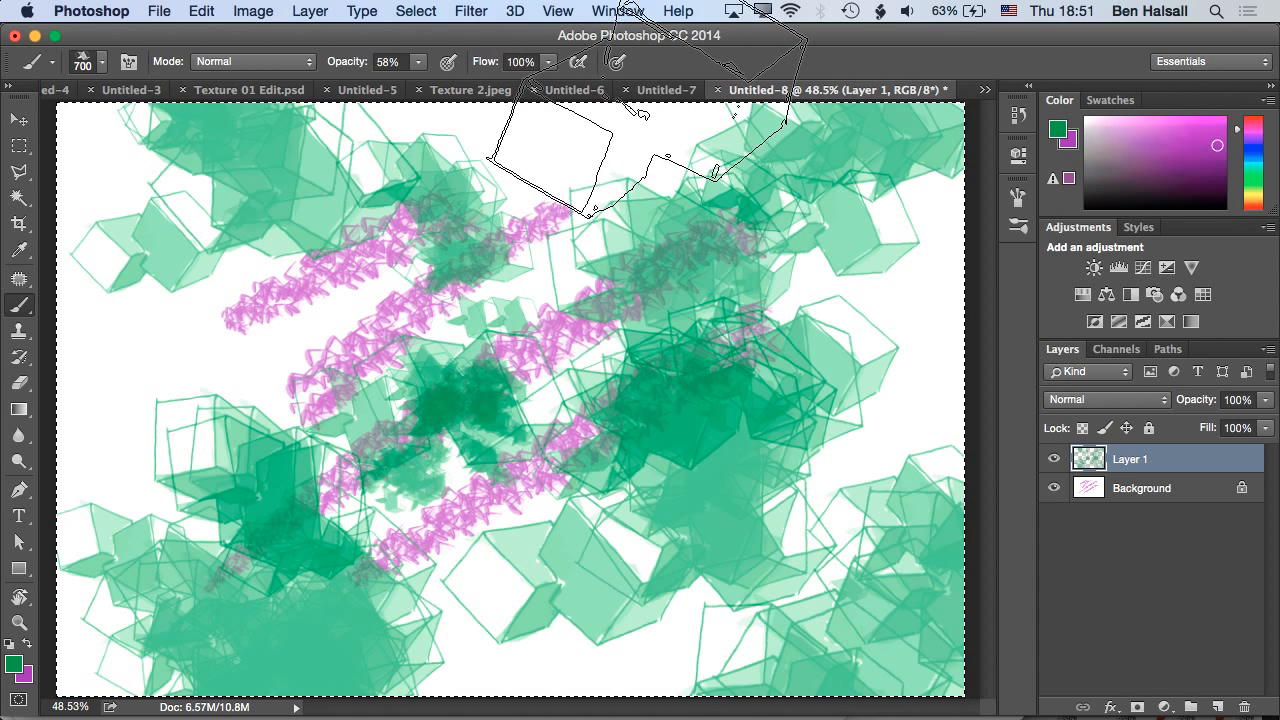
Switch to Texture 01 Edit.psd and paint a green tint over the upper-left leaf area on Layer 5 with the cube brush
{"action": "left_click", "coordinate": [673, 90]}
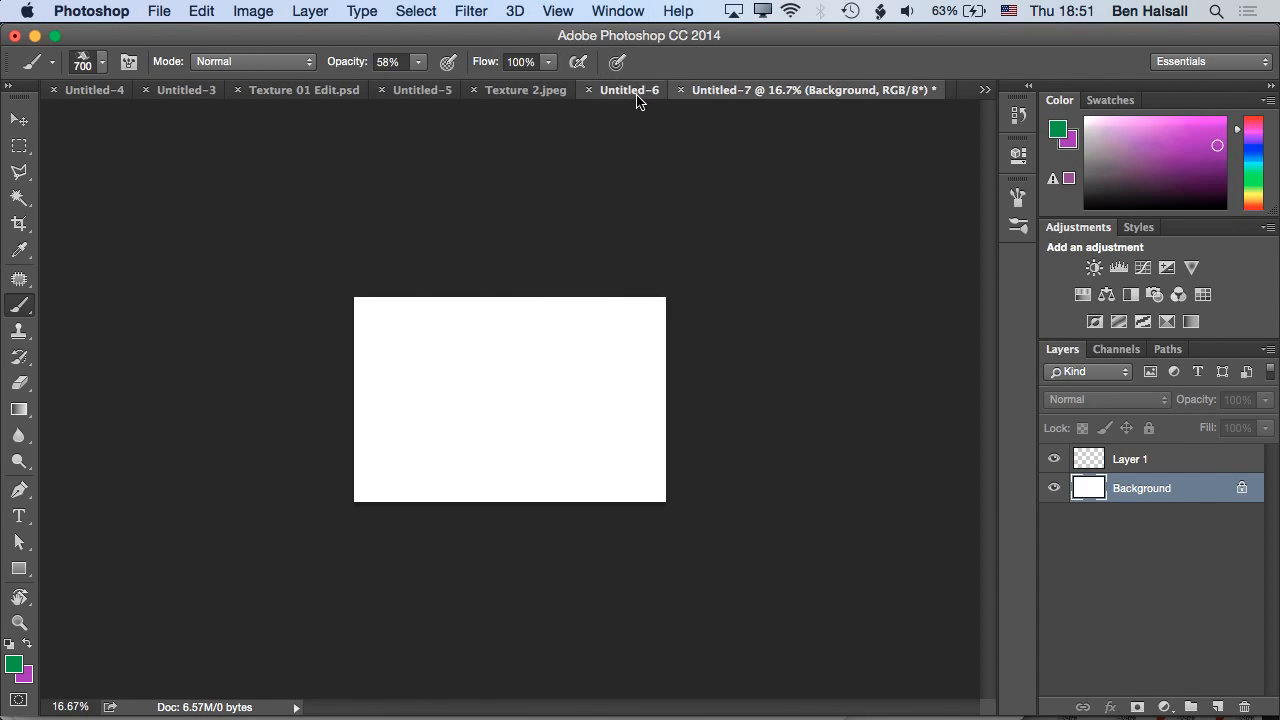
{"action": "left_click", "coordinate": [635, 90]}
{"action": "left_click", "coordinate": [526, 90]}
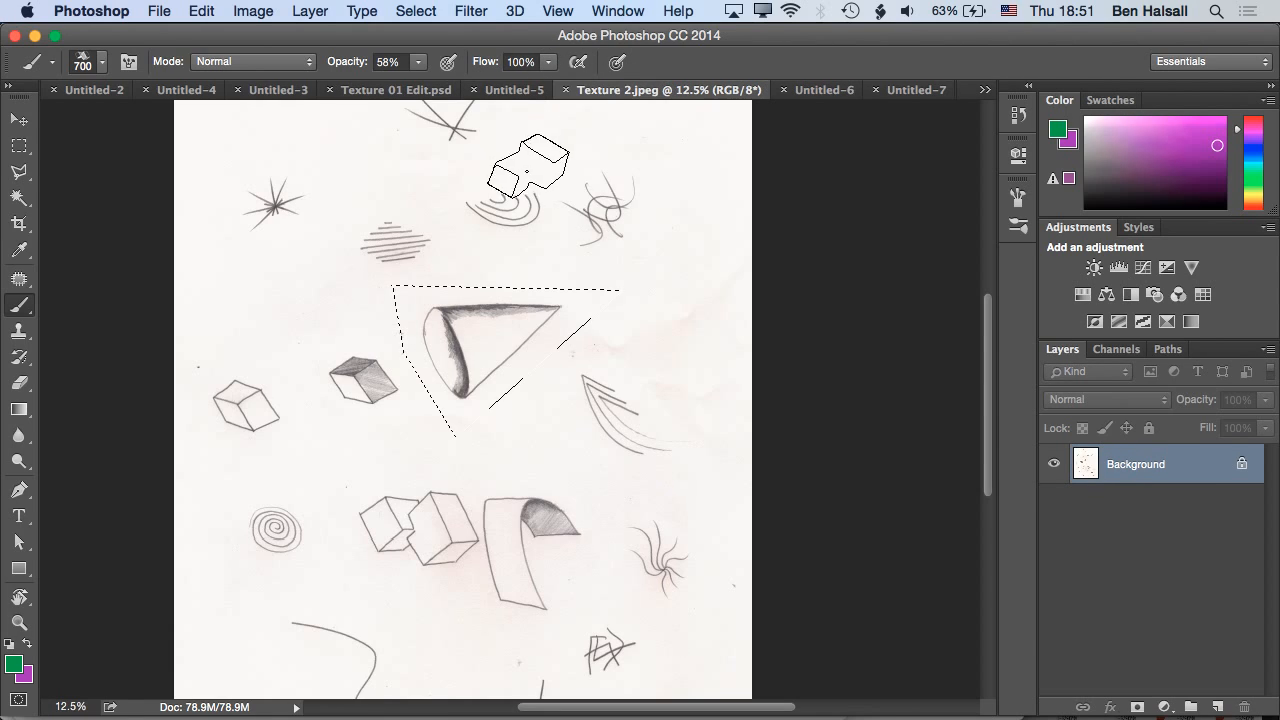
{"action": "left_click", "coordinate": [495, 90]}
{"action": "left_click", "coordinate": [400, 90]}
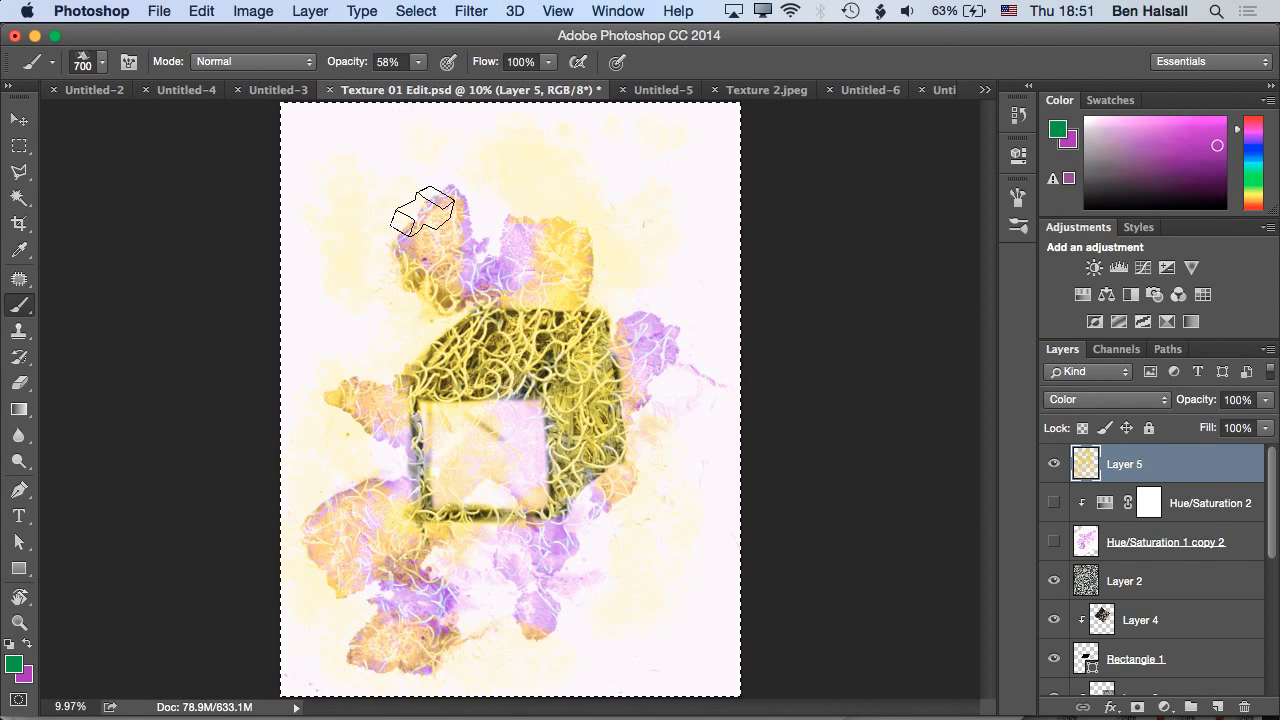
{"action": "left_click_drag", "start_coordinate": [350, 183], "coordinate": [448, 142]}
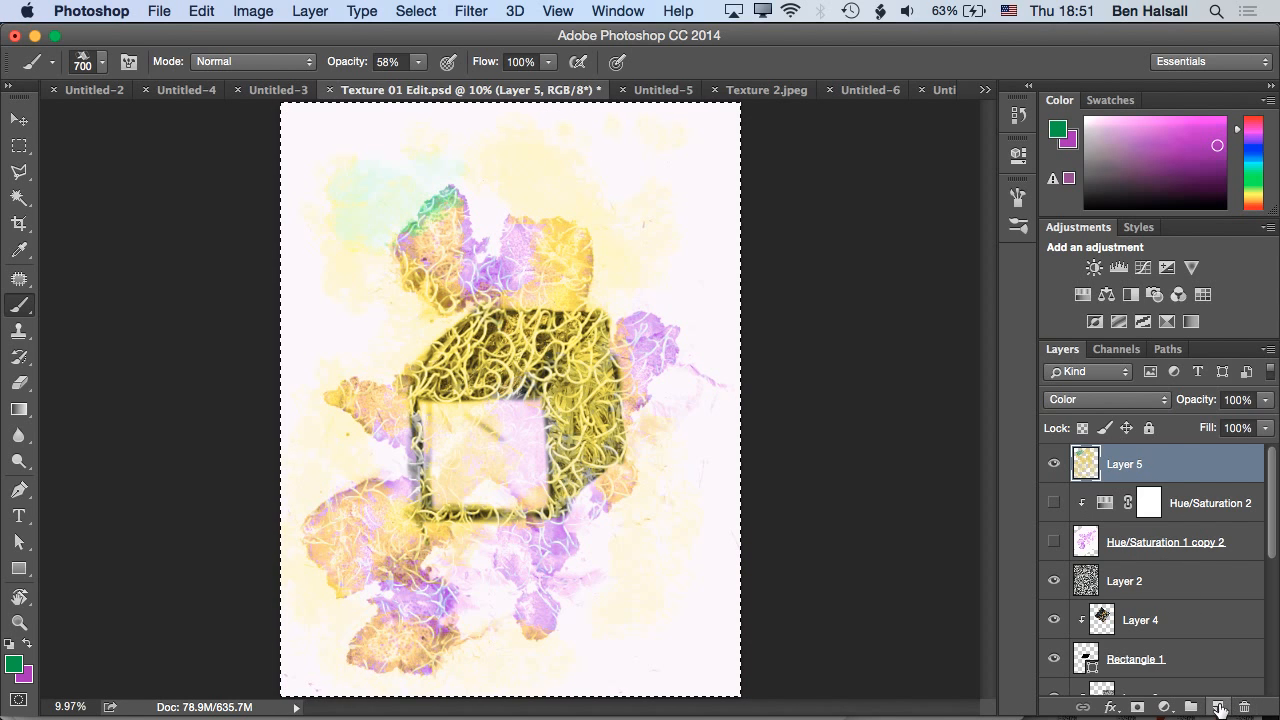
Add a new layer above Layer 5, try a green cube stroke beside the yellow textured cube and undo it
{"action": "left_click", "coordinate": [1220, 706]}
{"action": "left_click_drag", "start_coordinate": [400, 343], "coordinate": [380, 380]}
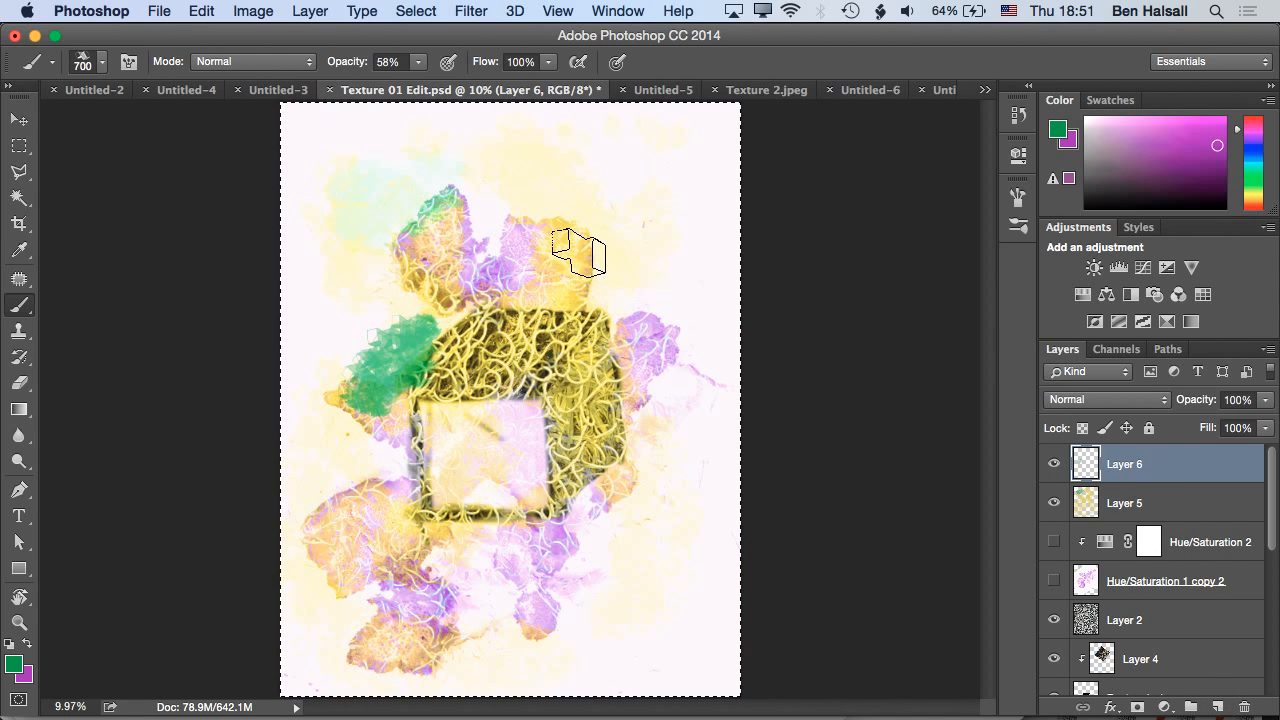
{"action": "key", "text": "super+z"}
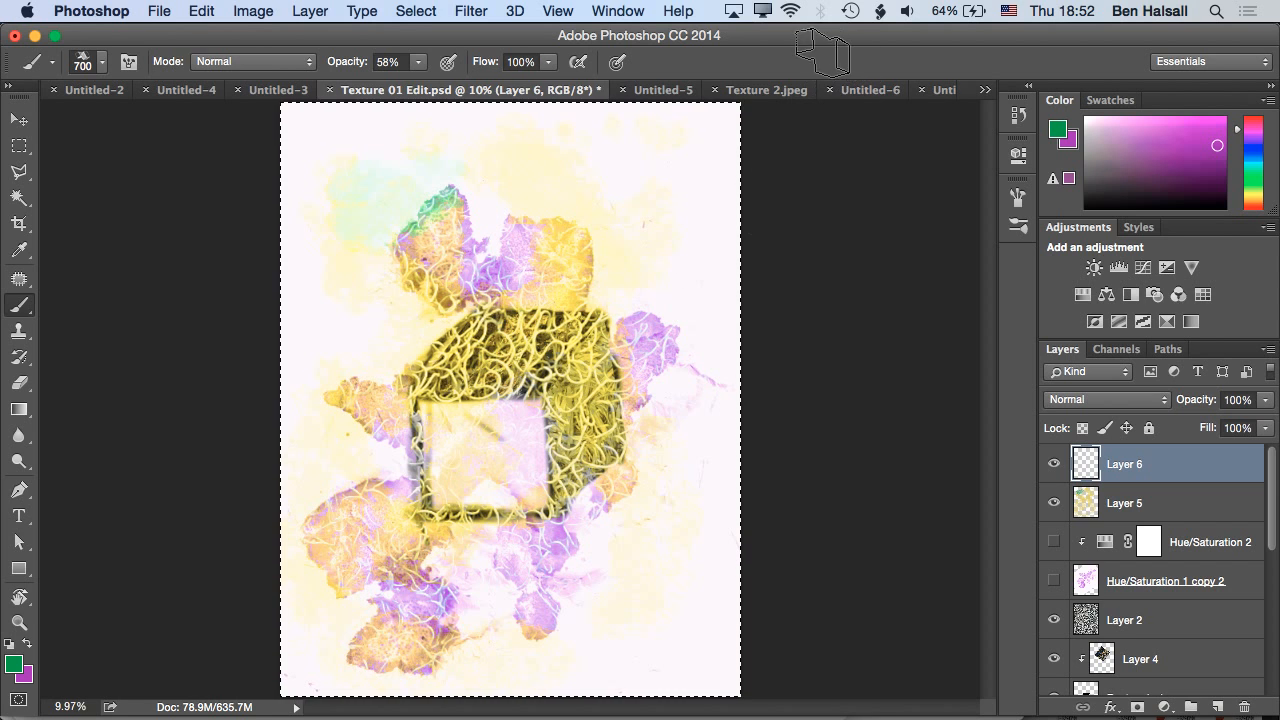
{"action": "key", "text": "super+Tab"}
{"action": "left_click", "coordinate": [549, 360]}
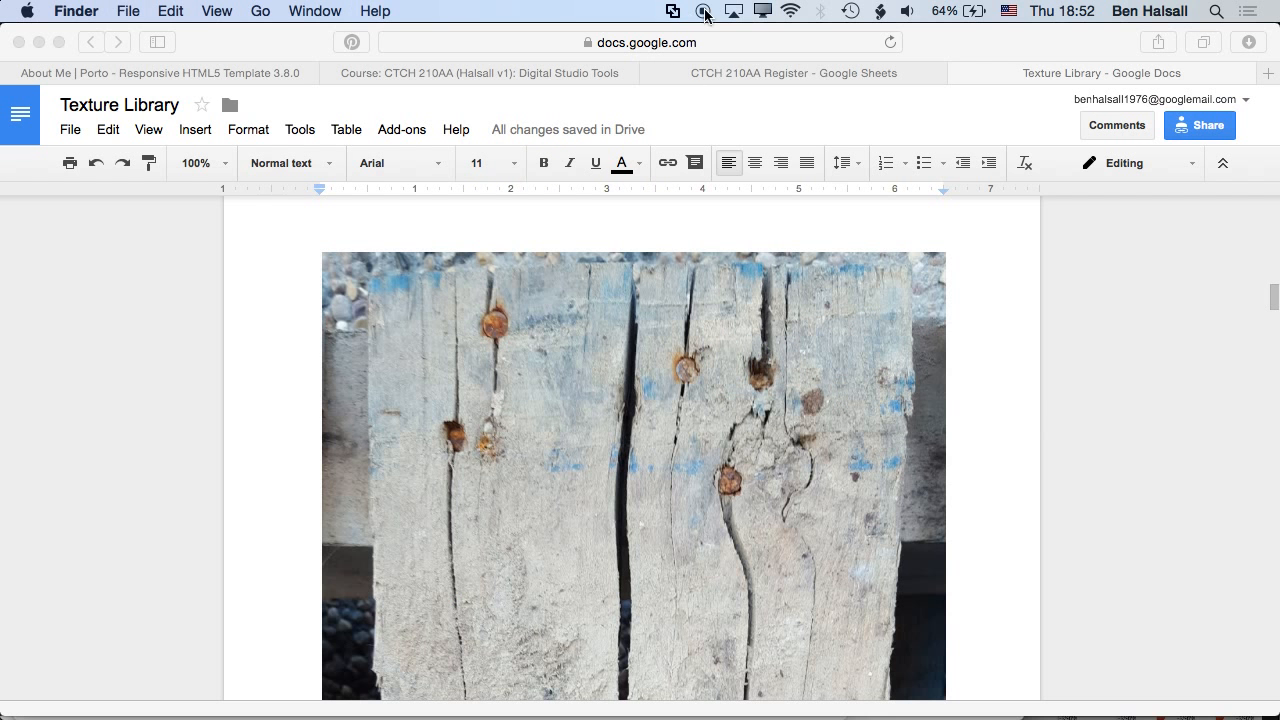